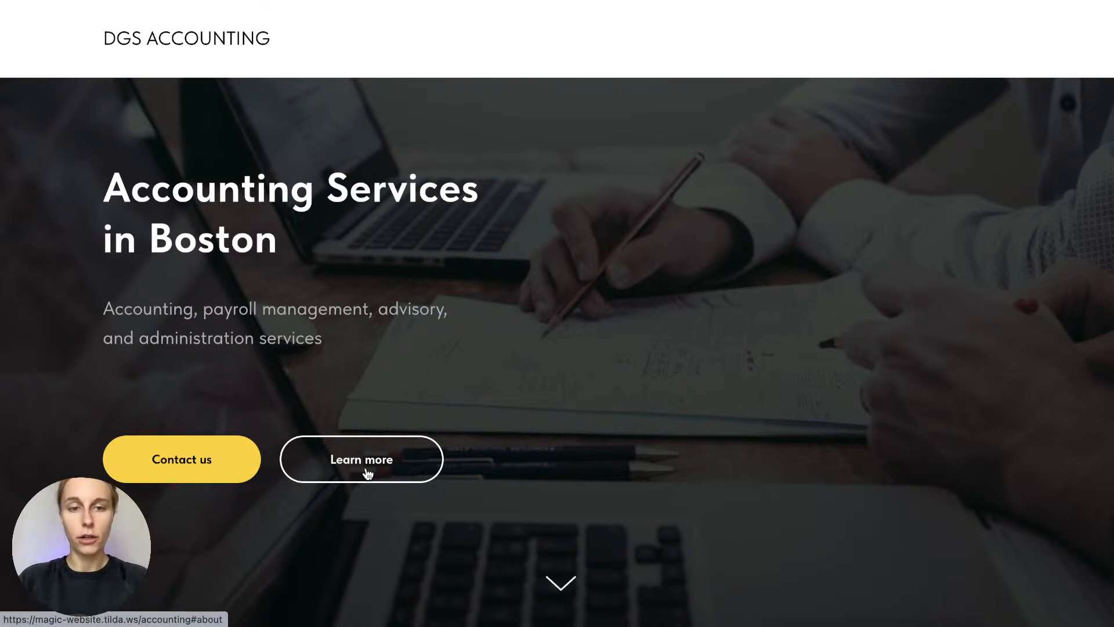
Scroll the live page through About and Our advantages to How we can help, bringing up the consultation popup
{"action": "left_click", "coordinate": [560, 580]}
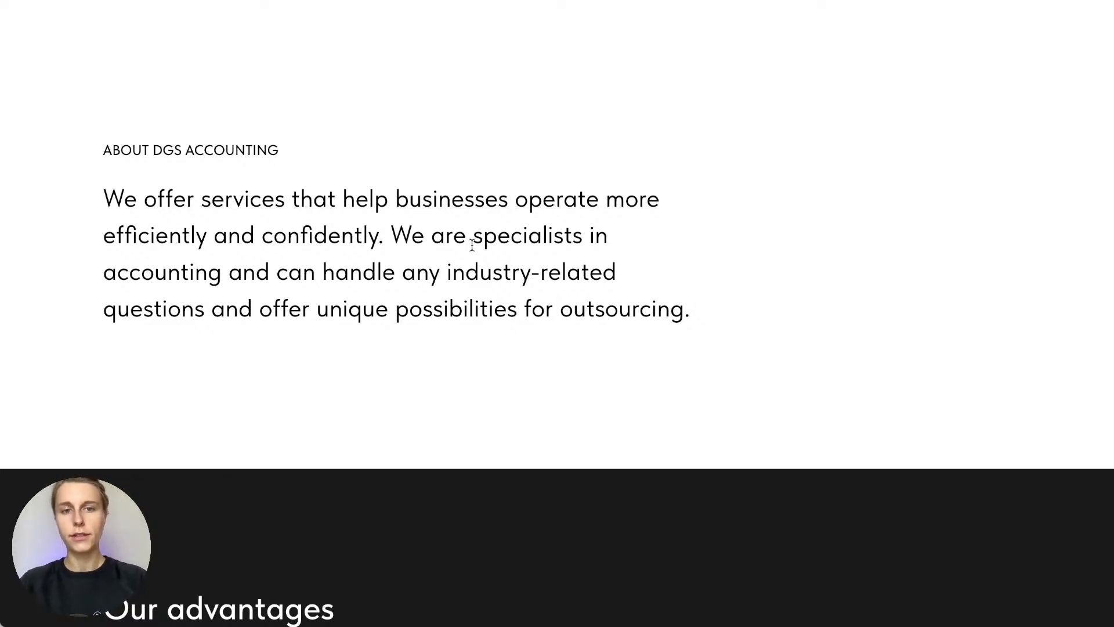
{"action": "scroll", "coordinate": [471, 243], "scroll_direction": "up", "scroll_amount": 1}
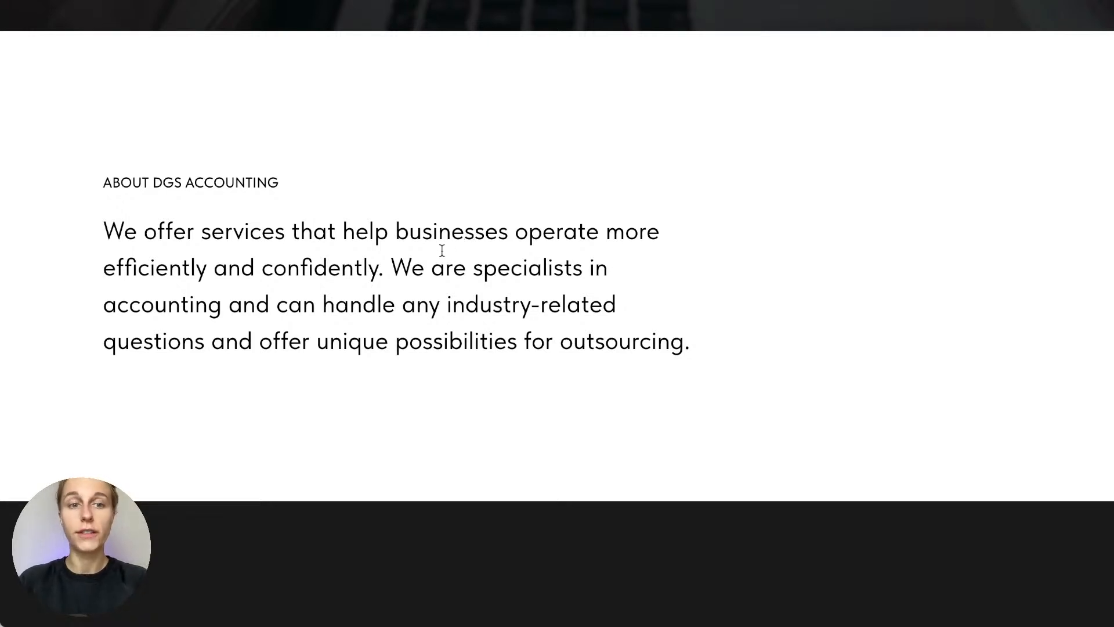
{"action": "scroll", "coordinate": [13, 451], "scroll_direction": "down", "scroll_amount": 6}
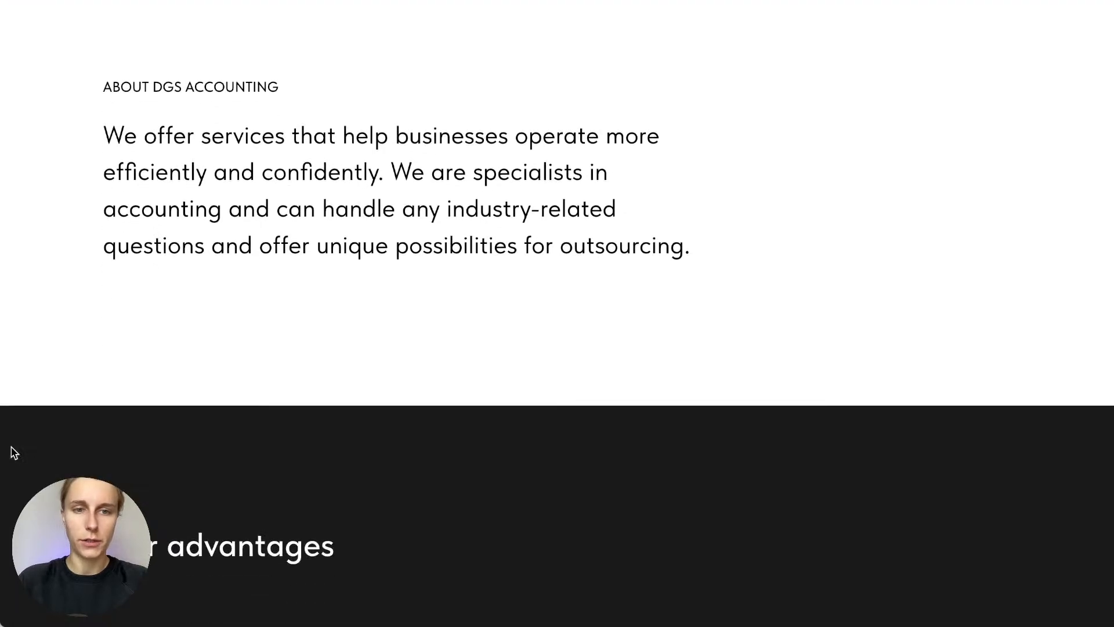
{"action": "scroll", "coordinate": [14, 452], "scroll_direction": "down", "scroll_amount": 3}
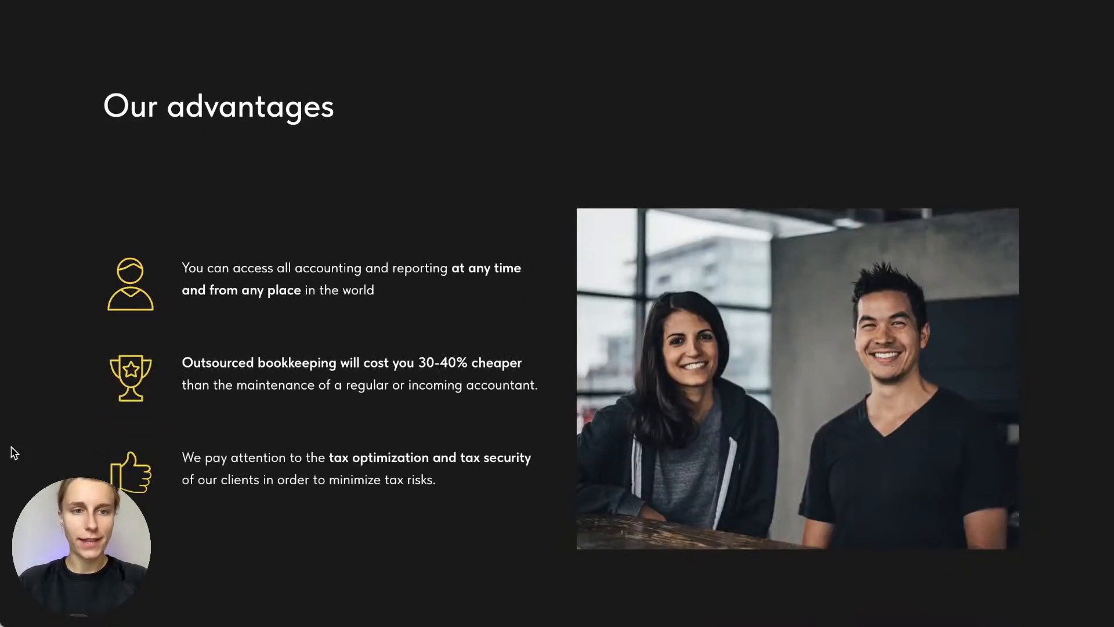
{"action": "scroll", "coordinate": [15, 453], "scroll_direction": "down", "scroll_amount": 1}
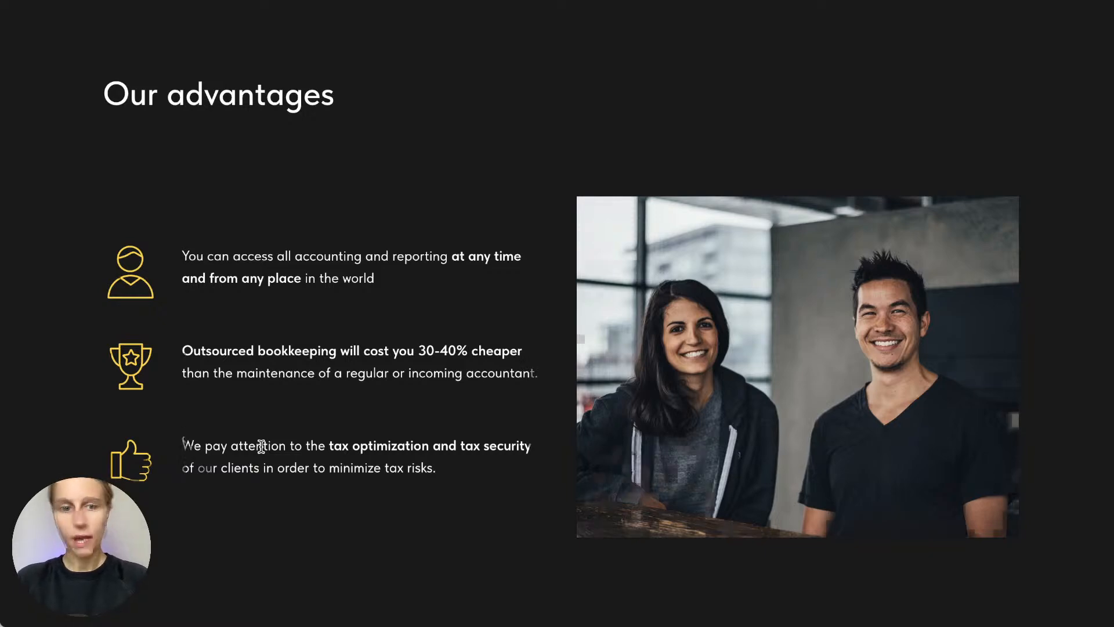
{"action": "scroll", "coordinate": [261, 445], "scroll_direction": "down", "scroll_amount": 10}
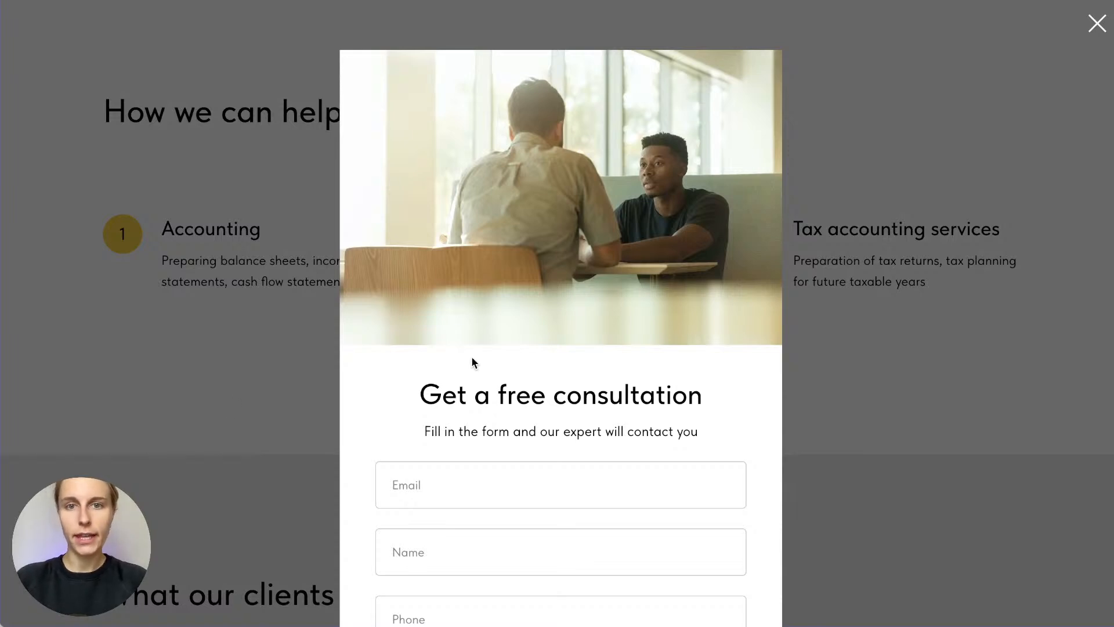
{"action": "scroll", "coordinate": [471, 363], "scroll_direction": "down", "scroll_amount": 4}
{"action": "scroll", "coordinate": [472, 360], "scroll_direction": "up", "scroll_amount": 3}
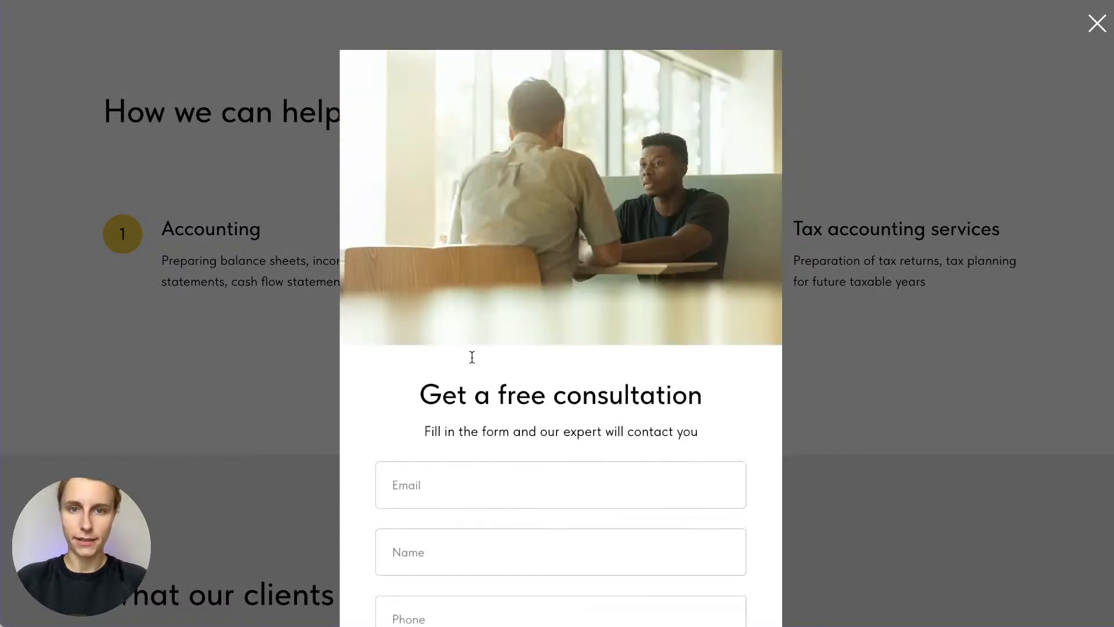
{"action": "scroll", "coordinate": [472, 356], "scroll_direction": "down", "scroll_amount": 2}
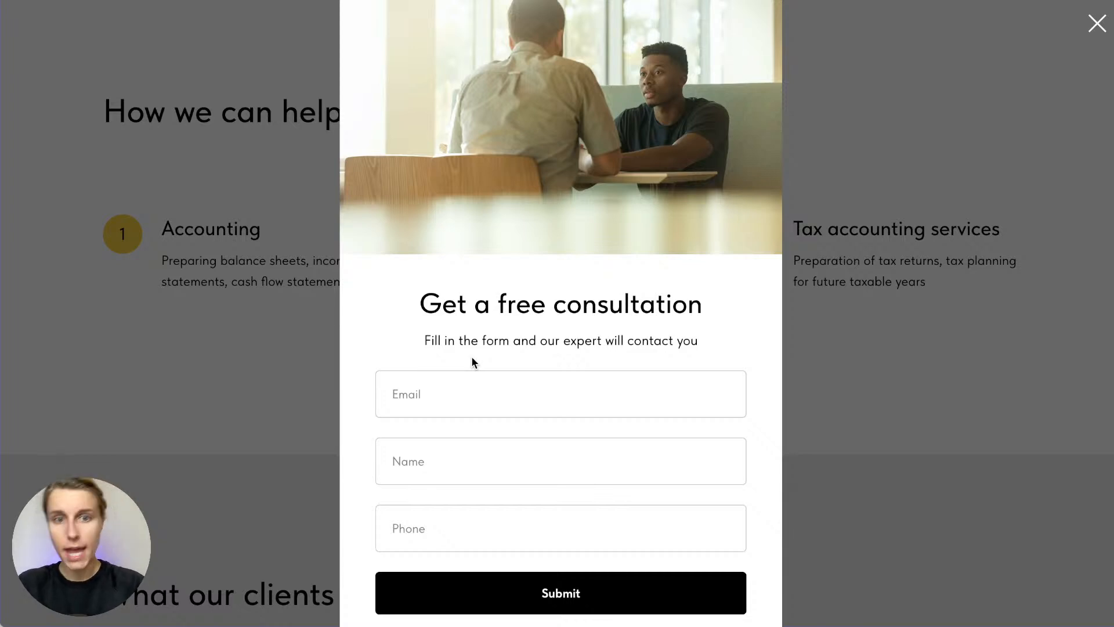
{"action": "scroll", "coordinate": [471, 359], "scroll_direction": "up", "scroll_amount": 2}
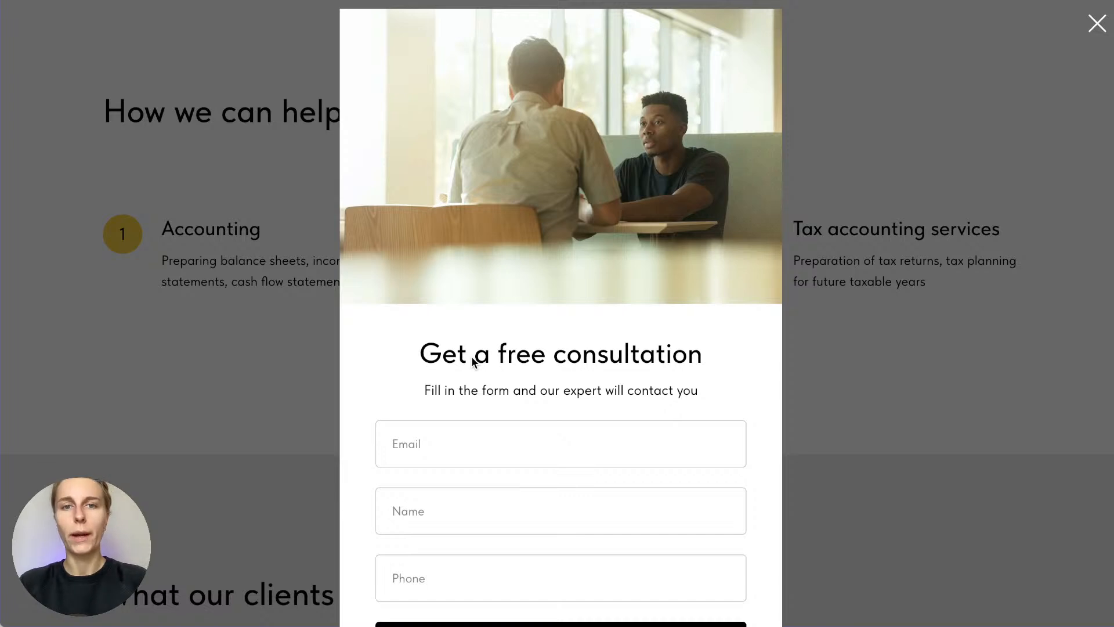
{"action": "scroll", "coordinate": [473, 361], "scroll_direction": "down", "scroll_amount": 3}
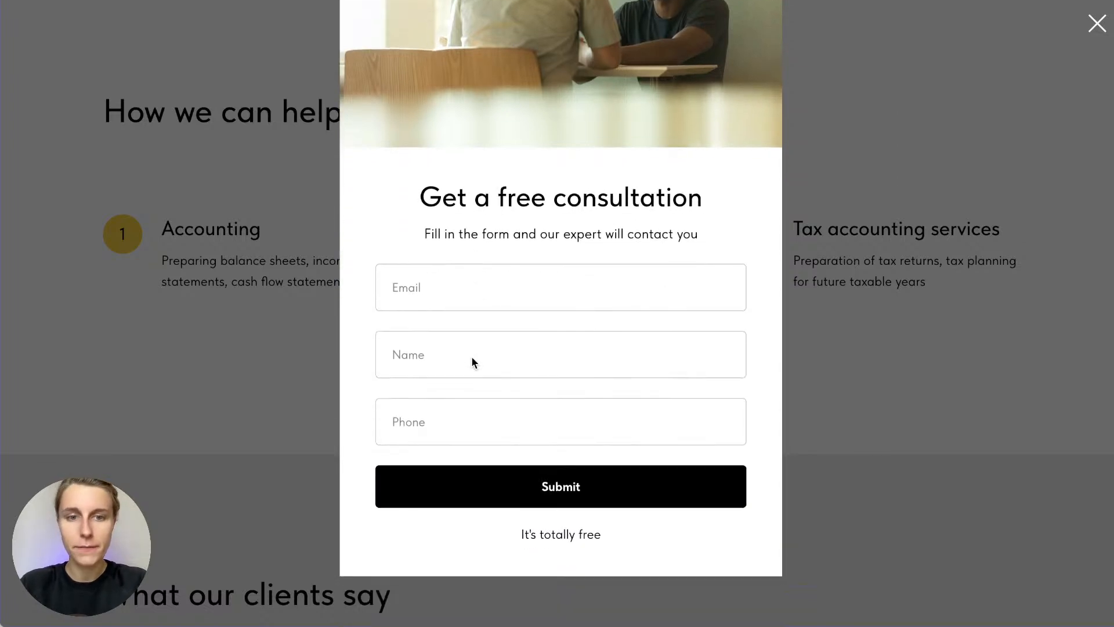
{"action": "left_click", "coordinate": [431, 290]}
{"action": "left_click", "coordinate": [425, 344]}
{"action": "left_click", "coordinate": [421, 402]}
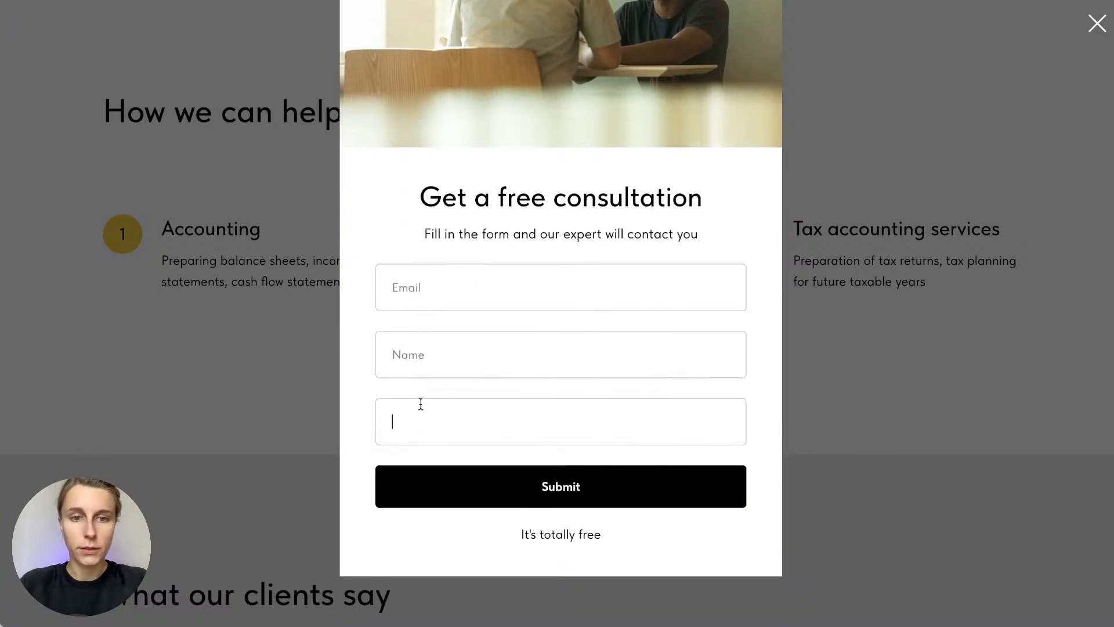
{"action": "left_click", "coordinate": [423, 389]}
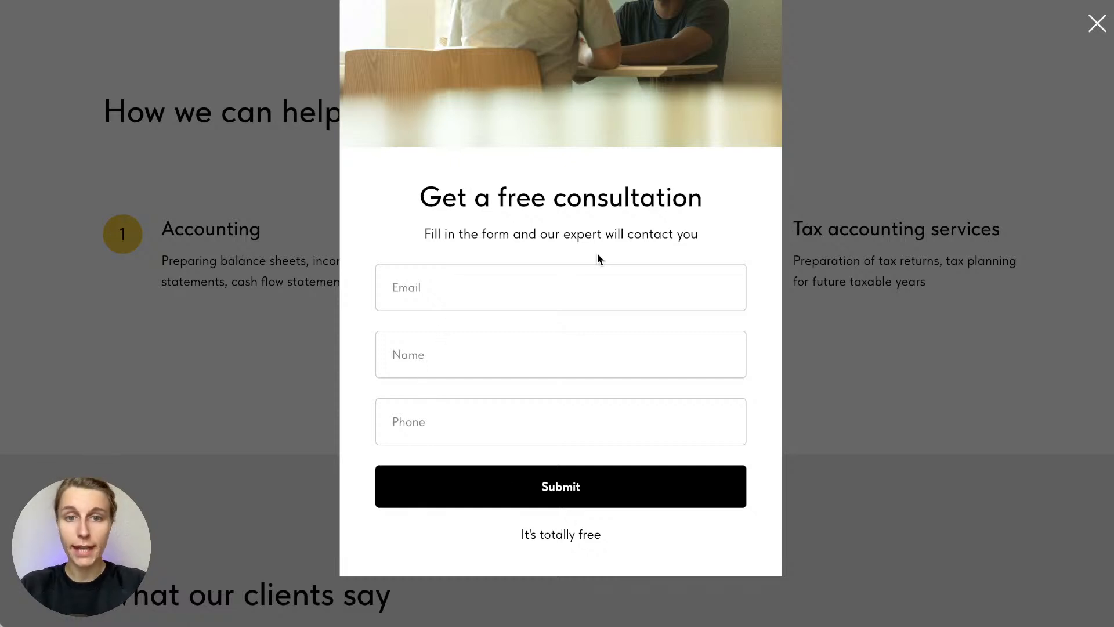
{"action": "scroll", "coordinate": [599, 255], "scroll_direction": "up", "scroll_amount": 3}
{"action": "scroll", "coordinate": [597, 256], "scroll_direction": "down", "scroll_amount": 1}
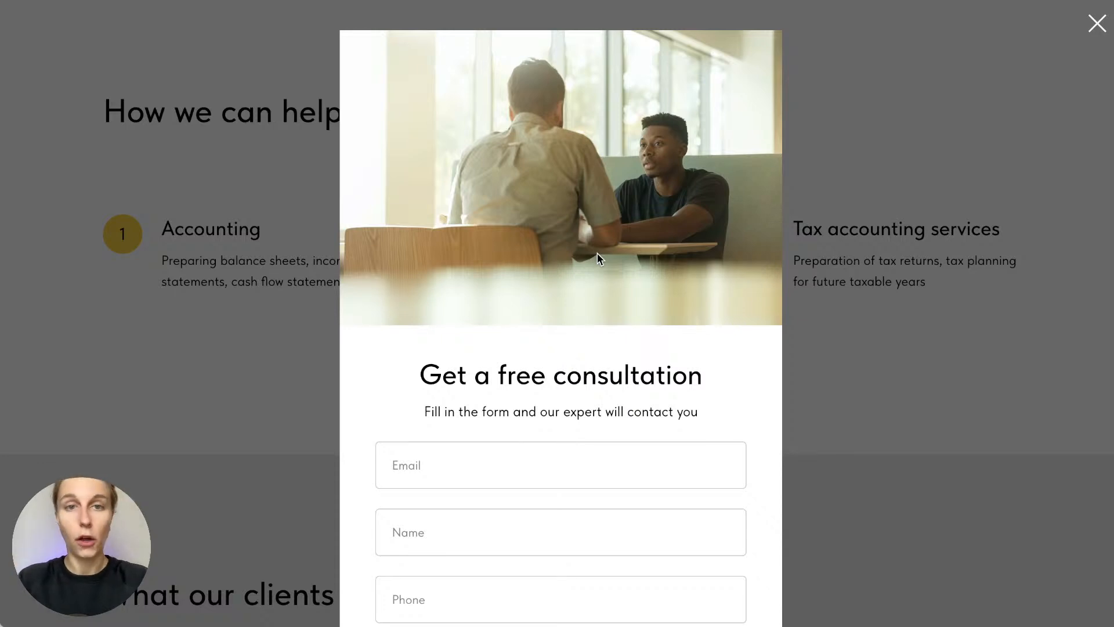
Dismiss the consultation popup and scroll past the testimonials to the Contacts request form
{"action": "left_click", "coordinate": [987, 229]}
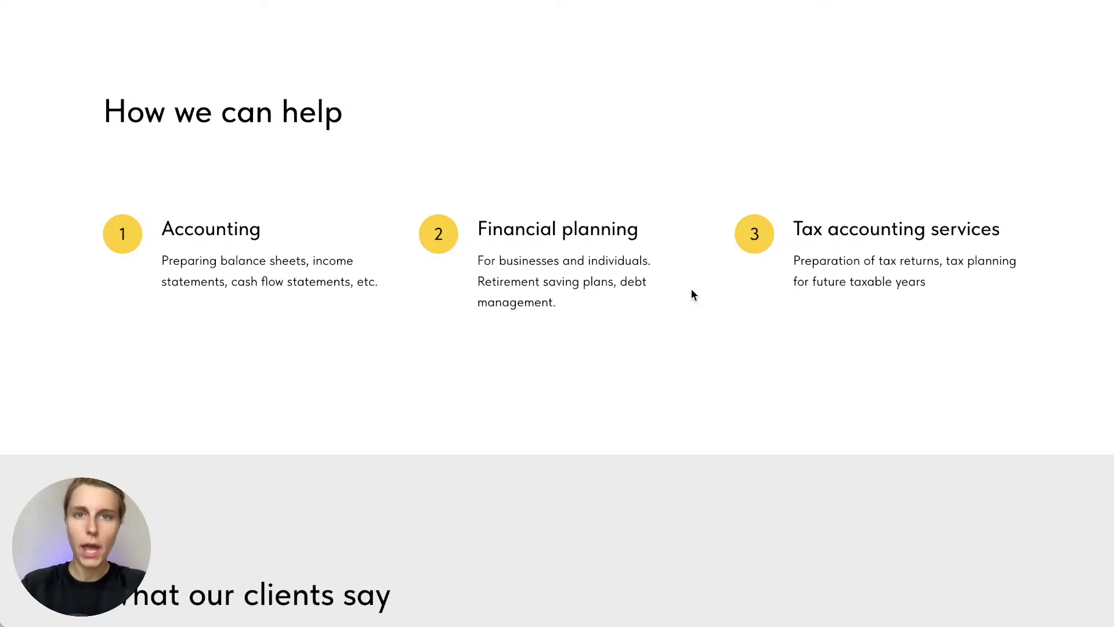
{"action": "scroll", "coordinate": [691, 289], "scroll_direction": "up", "scroll_amount": 1}
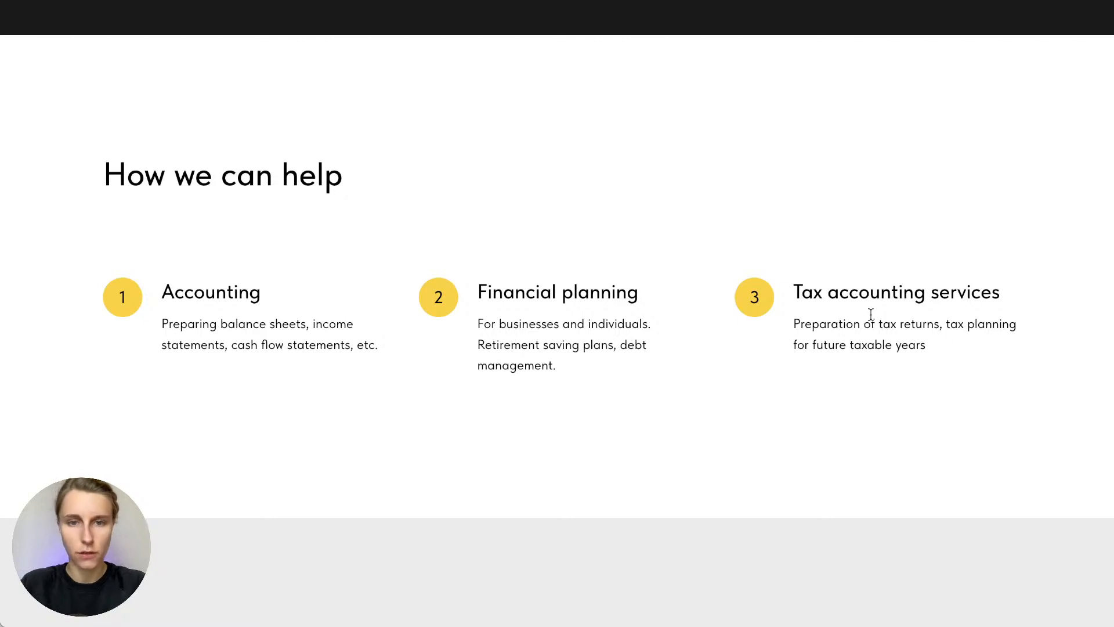
{"action": "scroll", "coordinate": [871, 314], "scroll_direction": "down", "scroll_amount": 10}
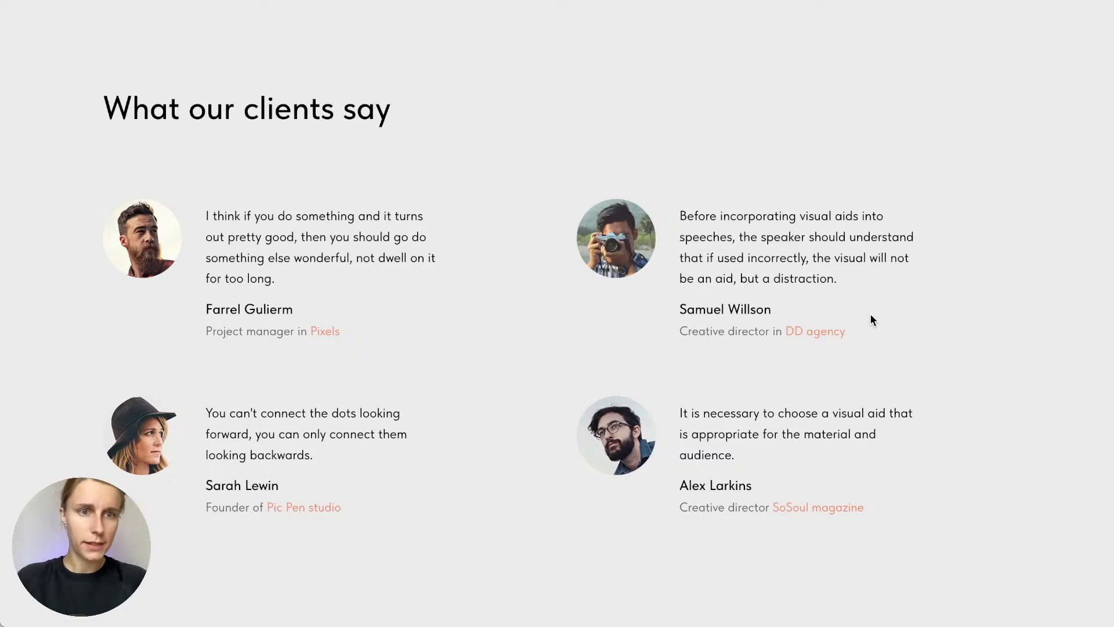
{"action": "scroll", "coordinate": [871, 314], "scroll_direction": "down", "scroll_amount": 10}
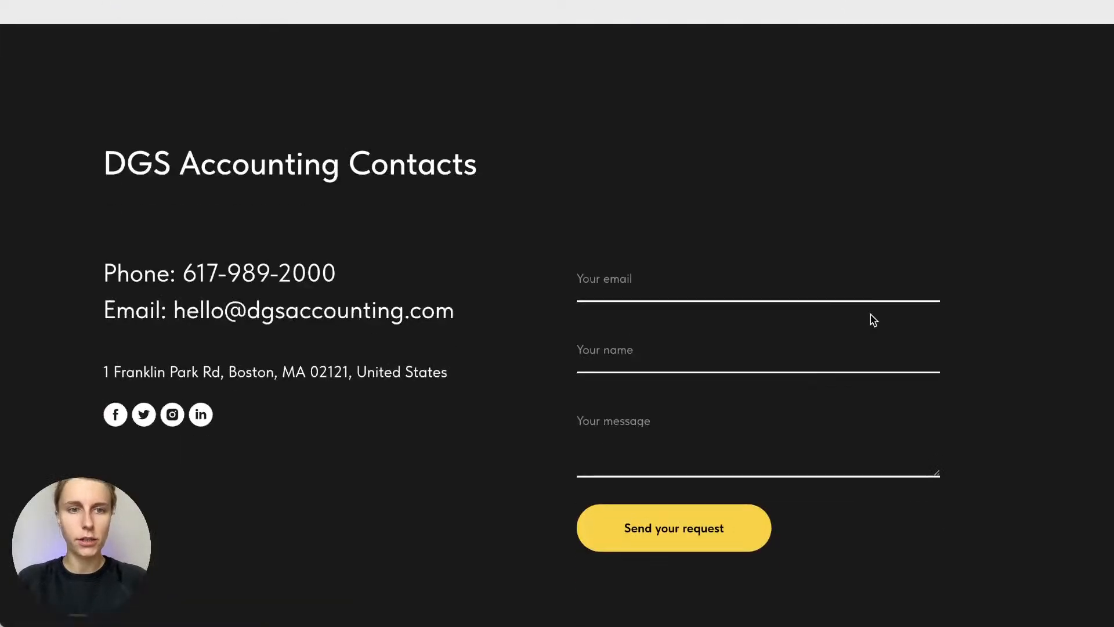
{"action": "scroll", "coordinate": [871, 314], "scroll_direction": "up", "scroll_amount": 1}
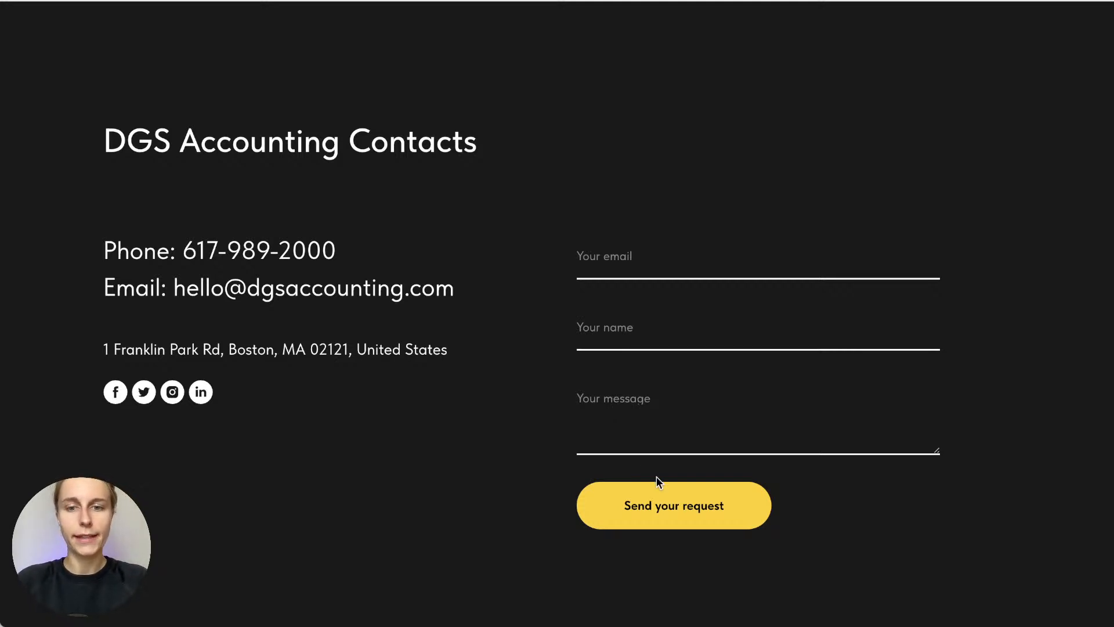
Send a contact request with the message 'I want a free consultation on my tax declariona', plus a name and e-mail
{"action": "left_click", "coordinate": [630, 419]}
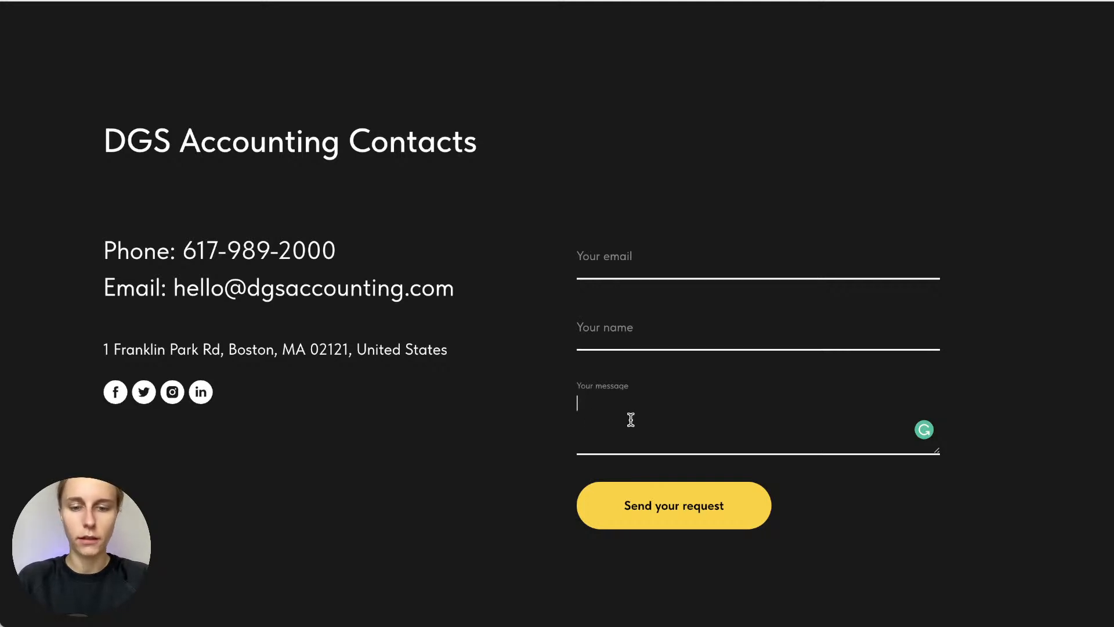
{"action": "type", "text": "I want "}
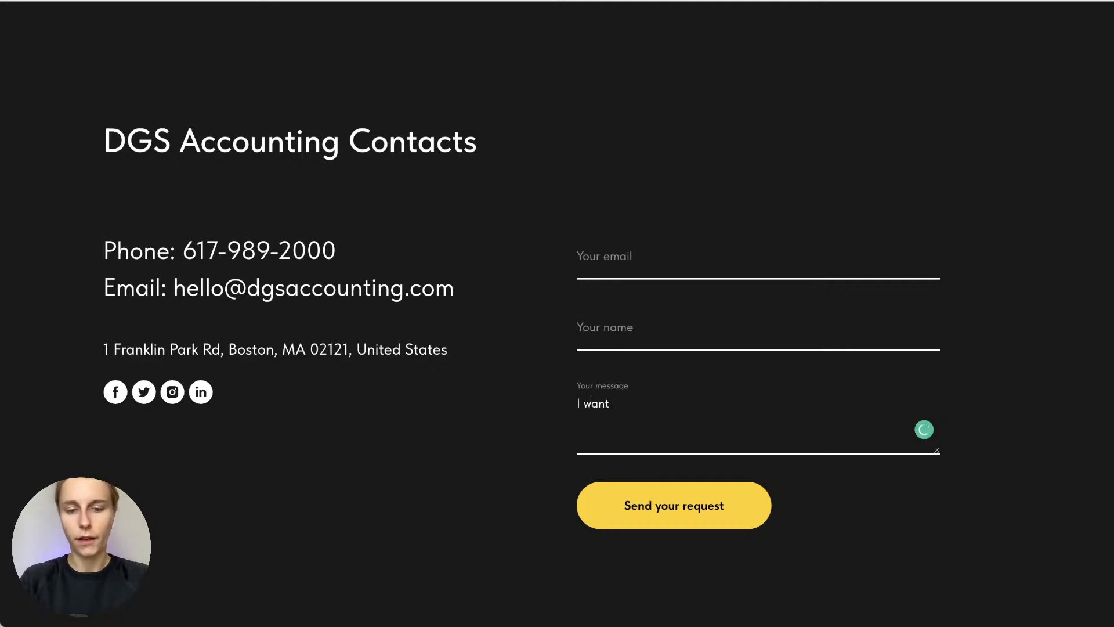
{"action": "type", "text": "a free co"}
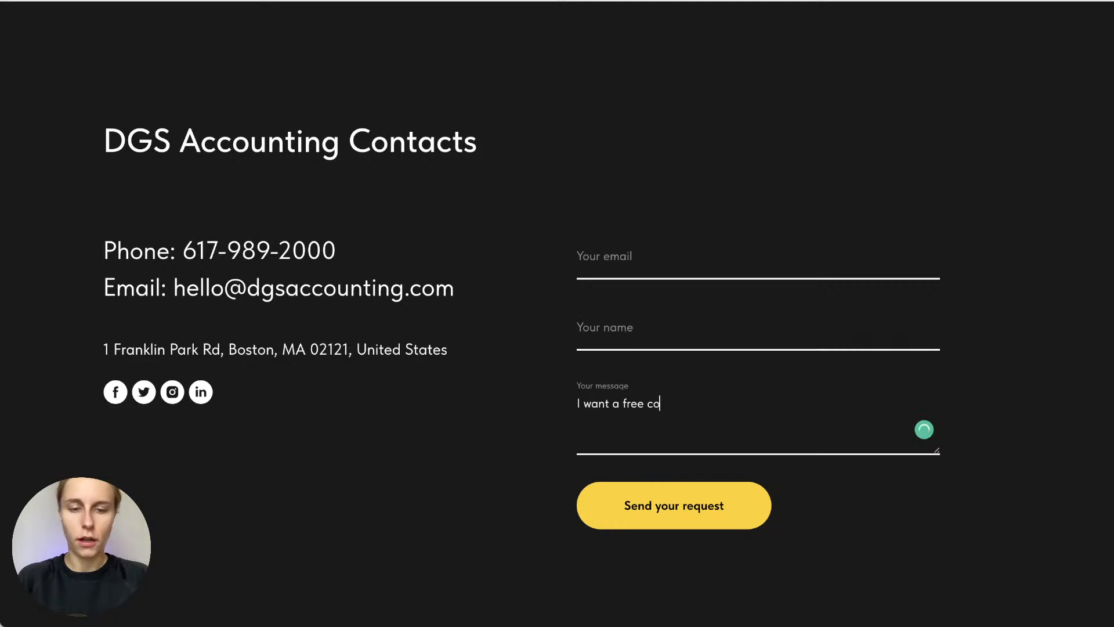
{"action": "type", "text": "nsultation "}
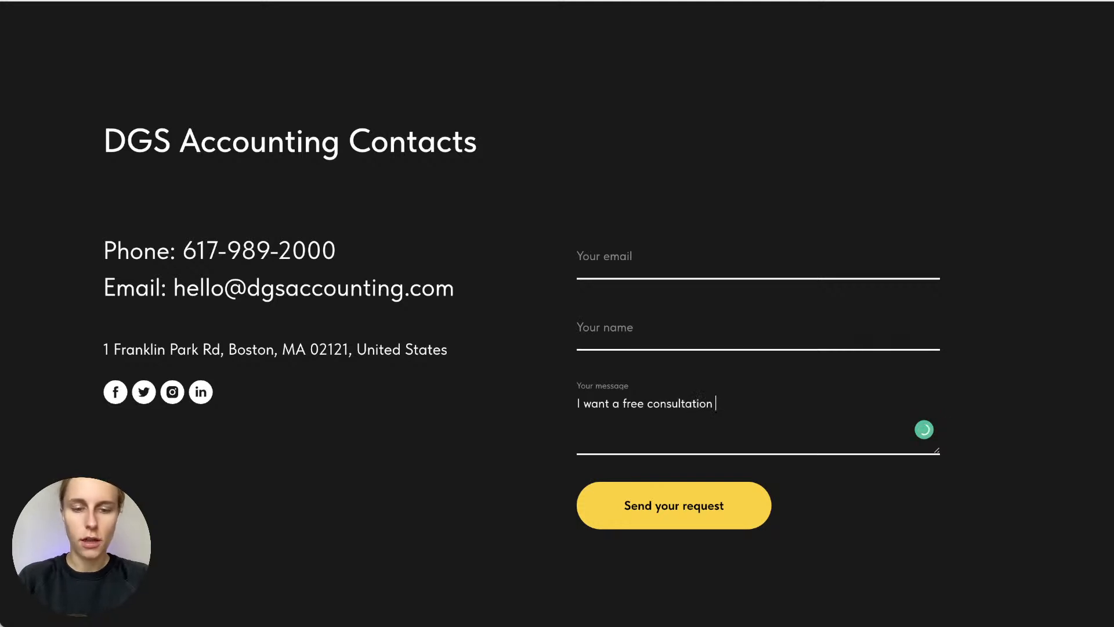
{"action": "type", "text": "on my ta"}
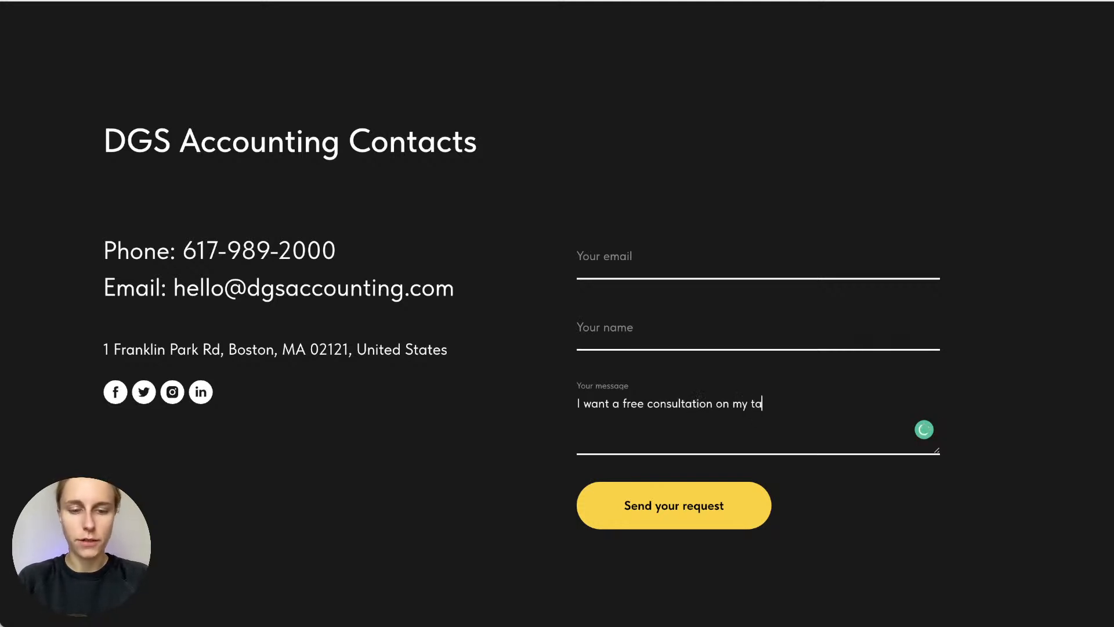
{"action": "type", "text": "x declariona"}
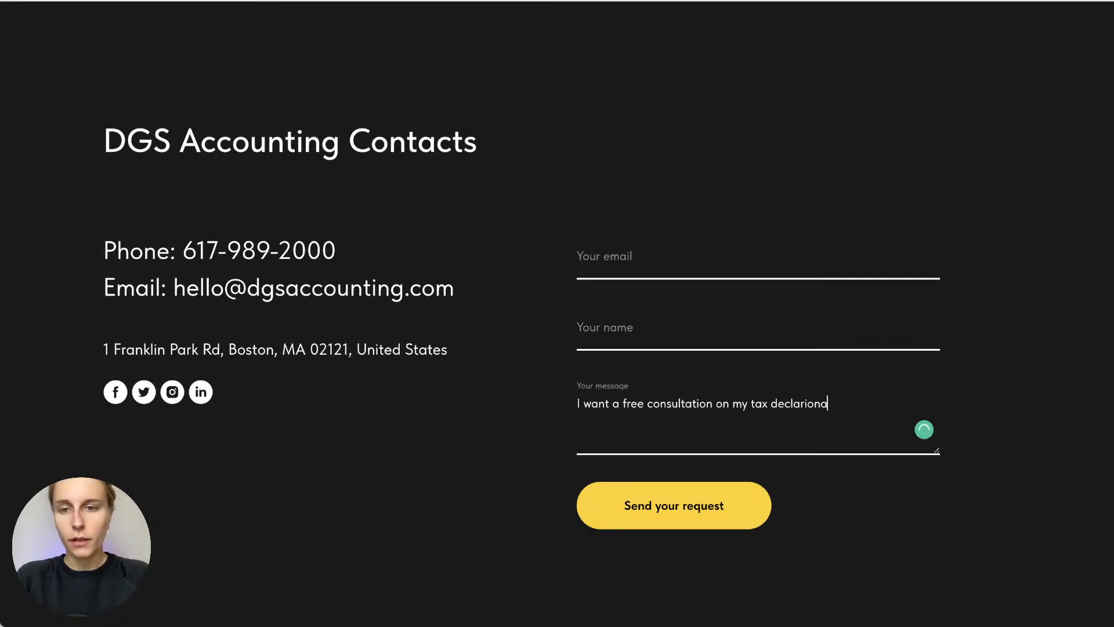
{"action": "key", "text": "BackSpace"}
{"action": "type", "text": "."}
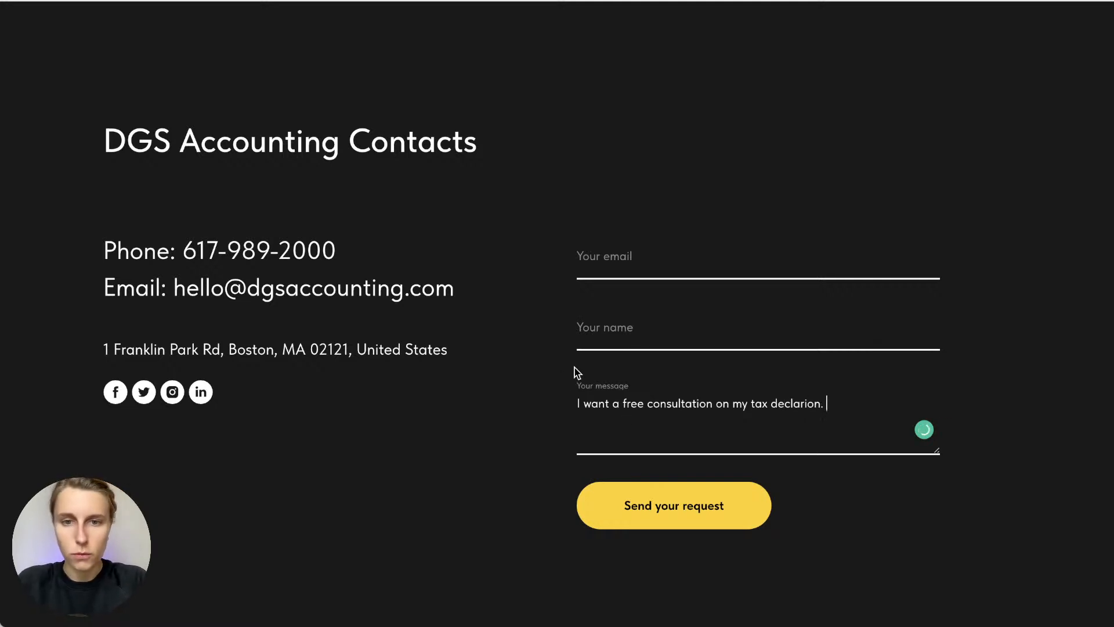
{"action": "left_click", "coordinate": [600, 331]}
{"action": "type", "text": "Elizabeth"}
{"action": "left_click", "coordinate": [600, 251]}
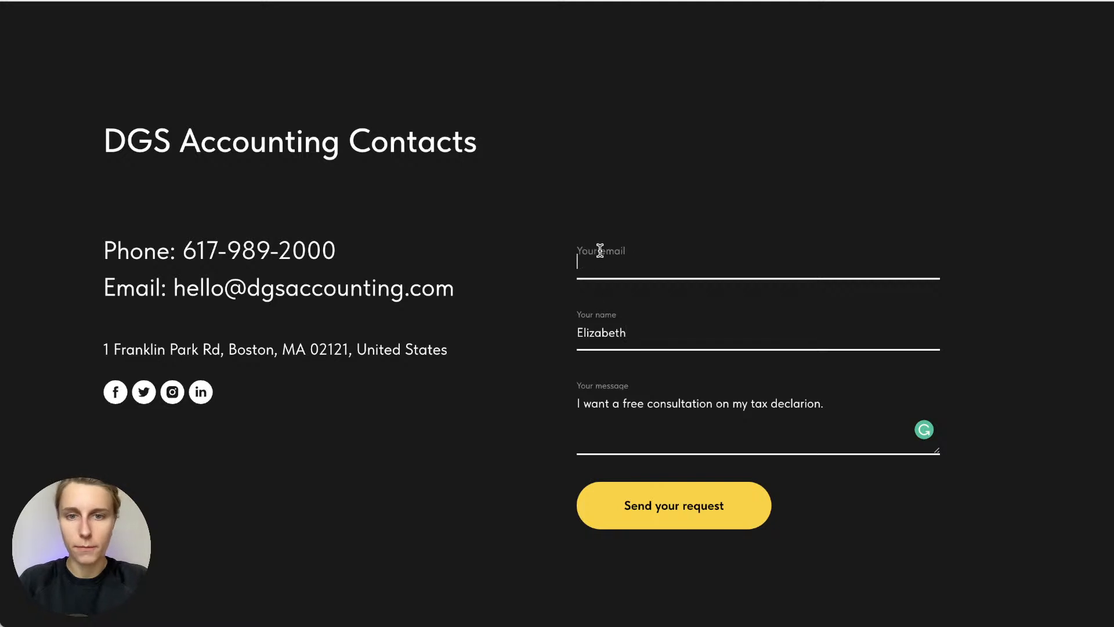
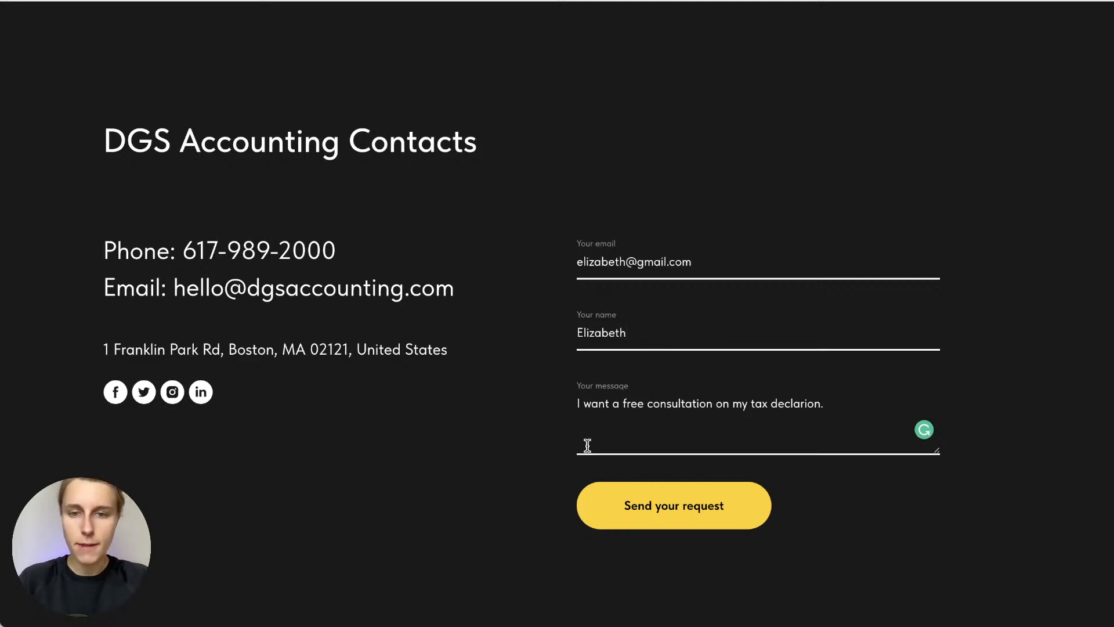
{"action": "left_click", "coordinate": [660, 494]}
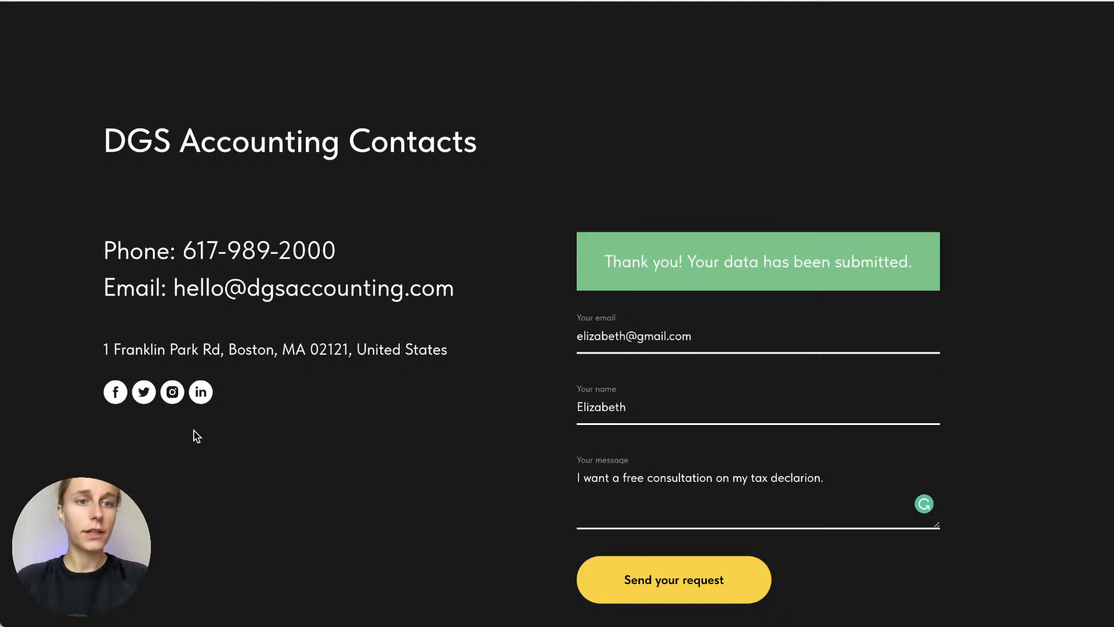
Scroll the finished site back to the top and leave it for the tilda.cc homepage
{"action": "left_click_drag", "start_coordinate": [201, 141], "coordinate": [331, 145]}
{"action": "left_click", "coordinate": [330, 145]}
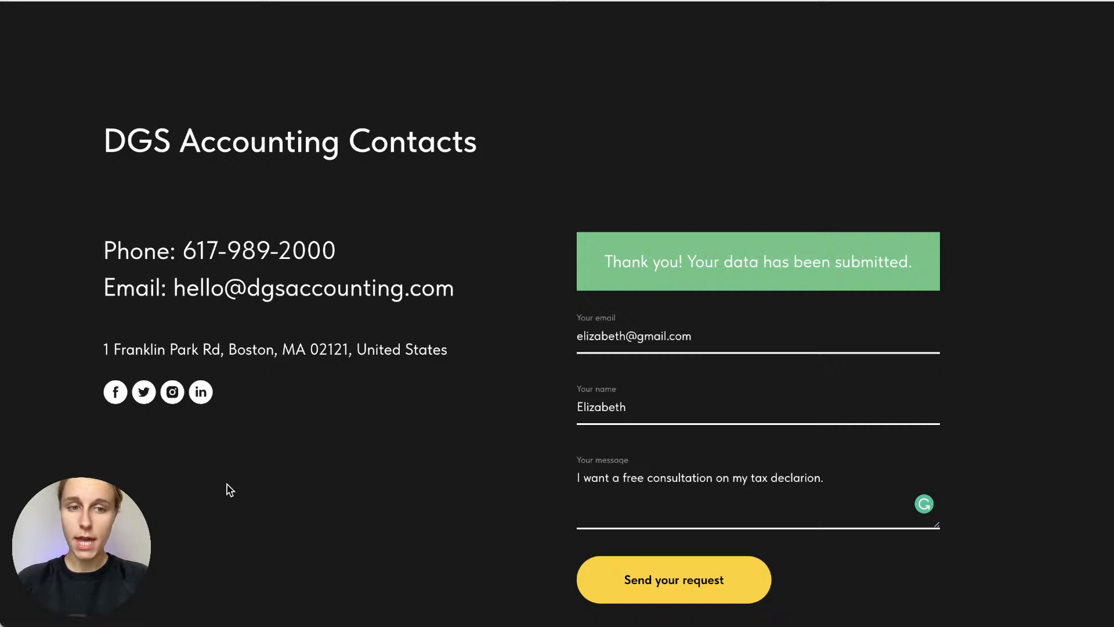
{"action": "scroll", "coordinate": [230, 490], "scroll_direction": "up", "scroll_amount": 1}
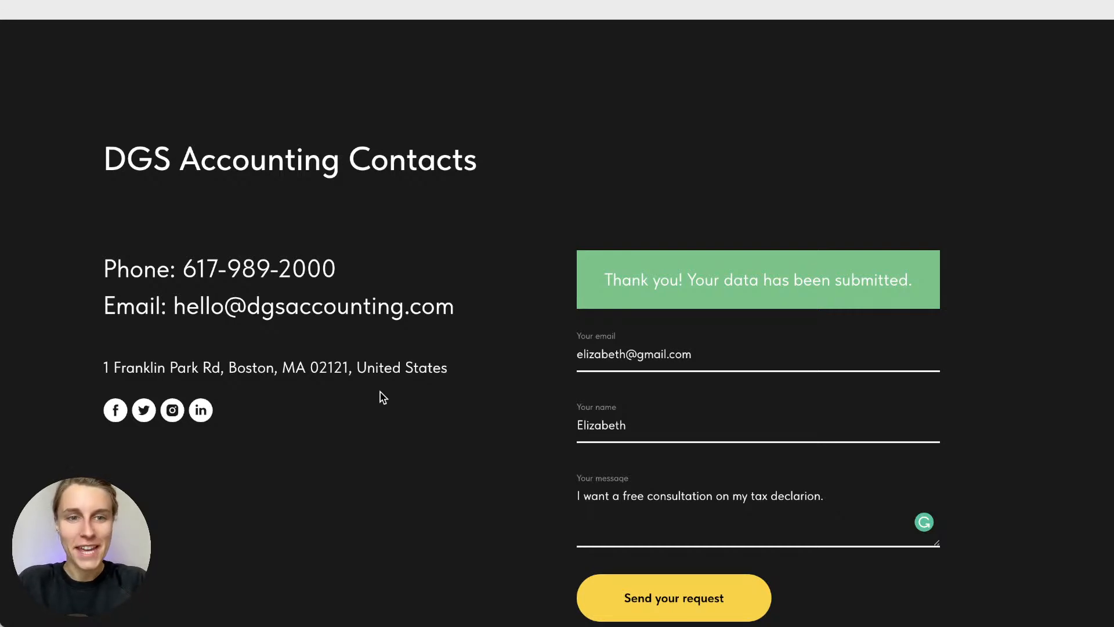
{"action": "scroll", "coordinate": [380, 391], "scroll_direction": "up", "scroll_amount": 20}
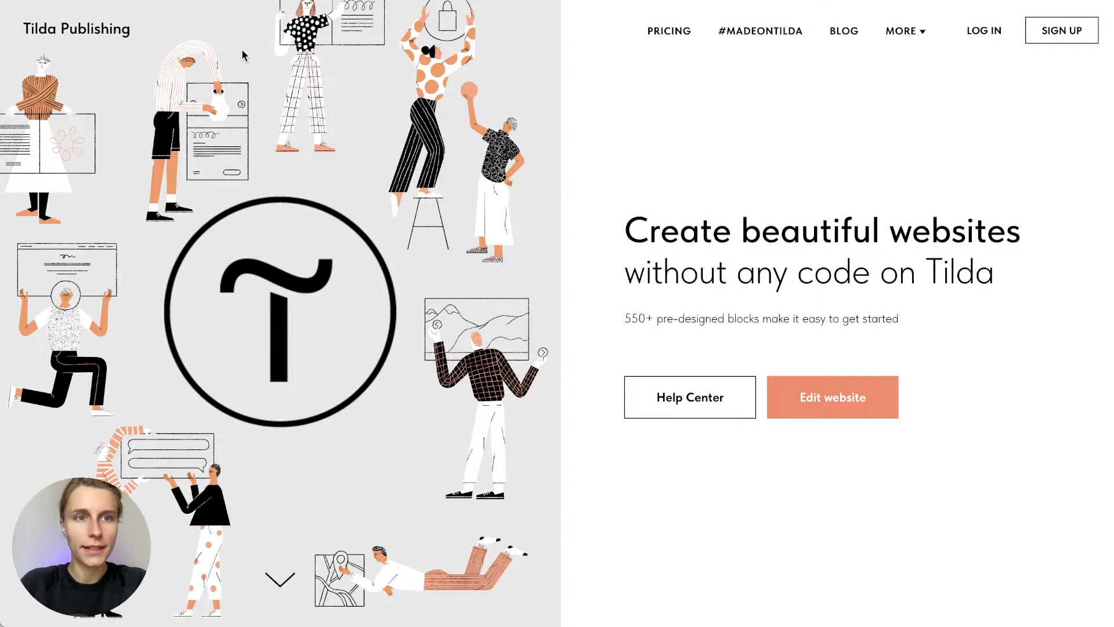
Log in to the existing Tilda account with the saved credentials to reach My websites
{"action": "scroll", "coordinate": [795, 257], "scroll_direction": "down", "scroll_amount": 1}
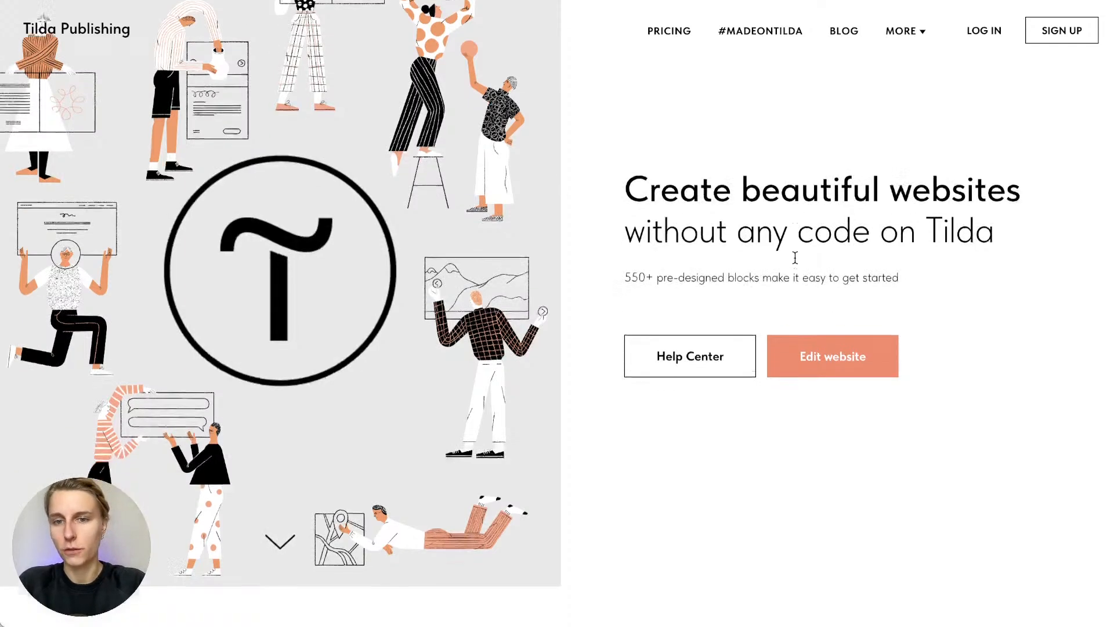
{"action": "scroll", "coordinate": [795, 257], "scroll_direction": "up", "scroll_amount": 1}
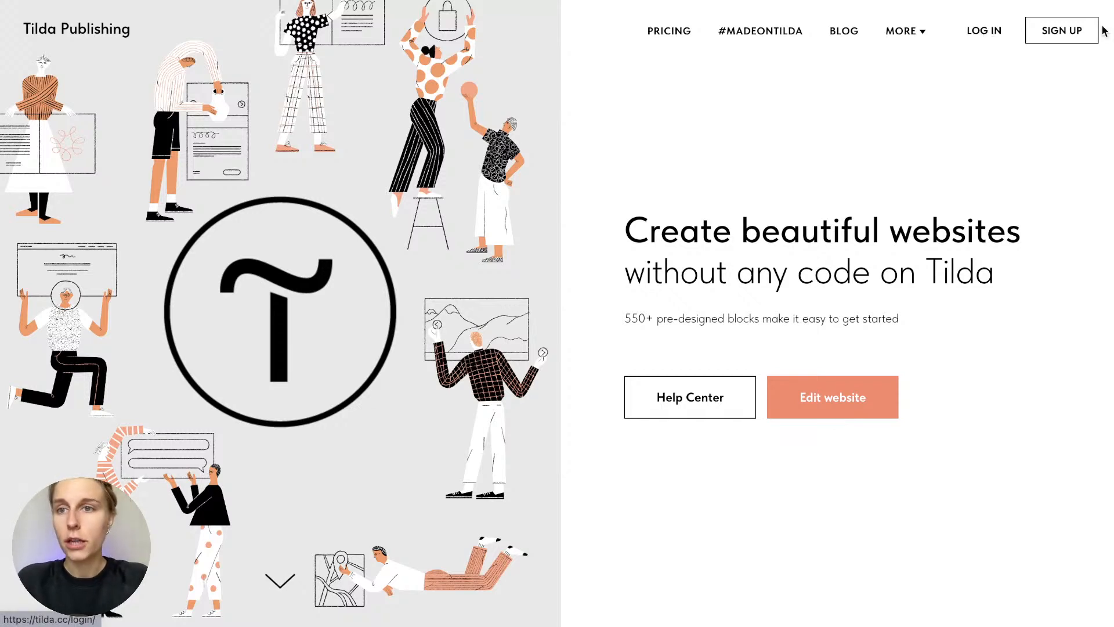
{"action": "left_click", "coordinate": [1063, 30]}
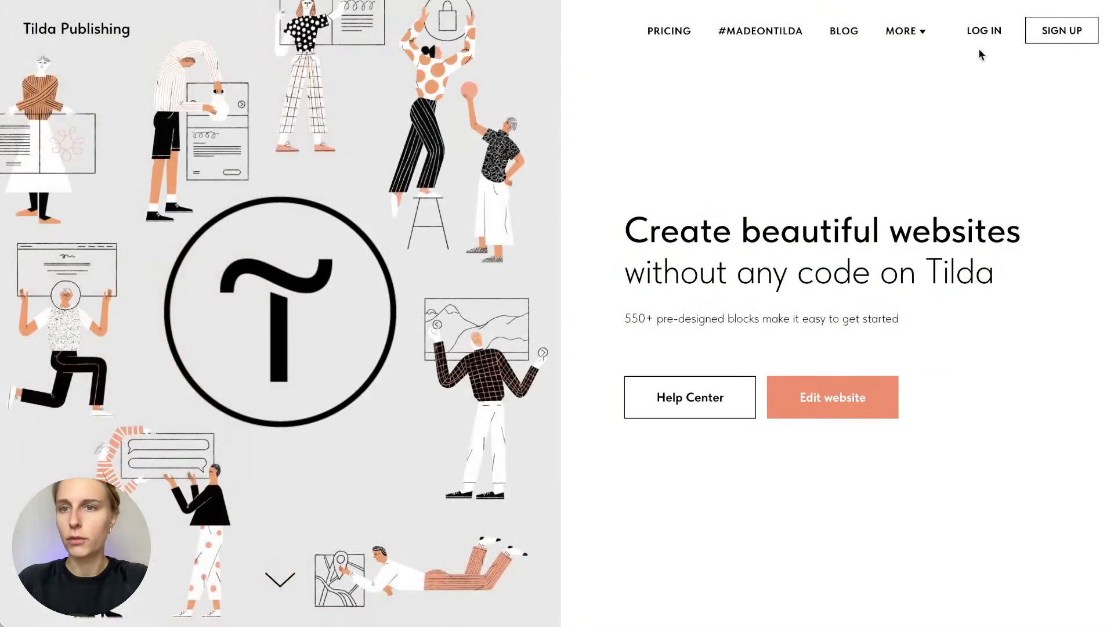
{"action": "left_click", "coordinate": [986, 30]}
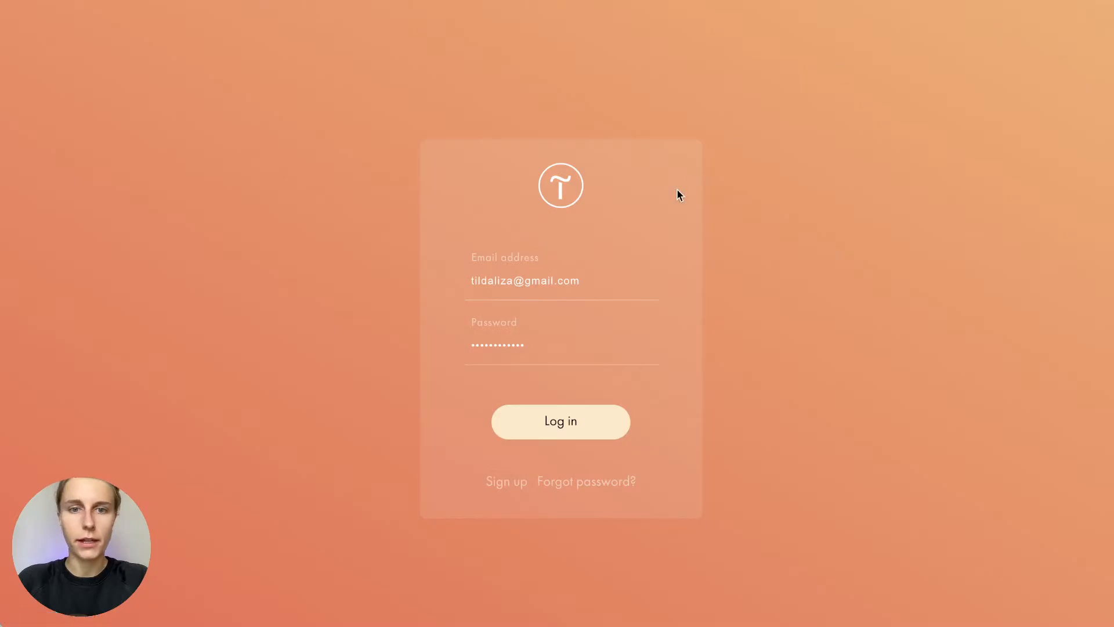
{"action": "left_click", "coordinate": [594, 433]}
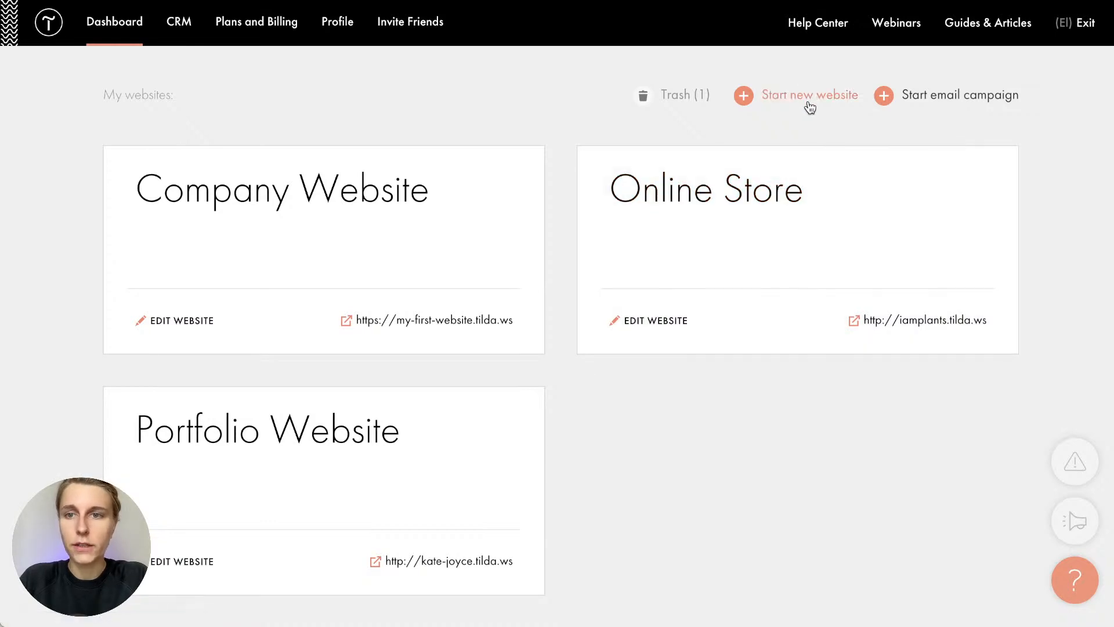
Create a new website project named 'DGS Accounting'
{"action": "left_click", "coordinate": [810, 108]}
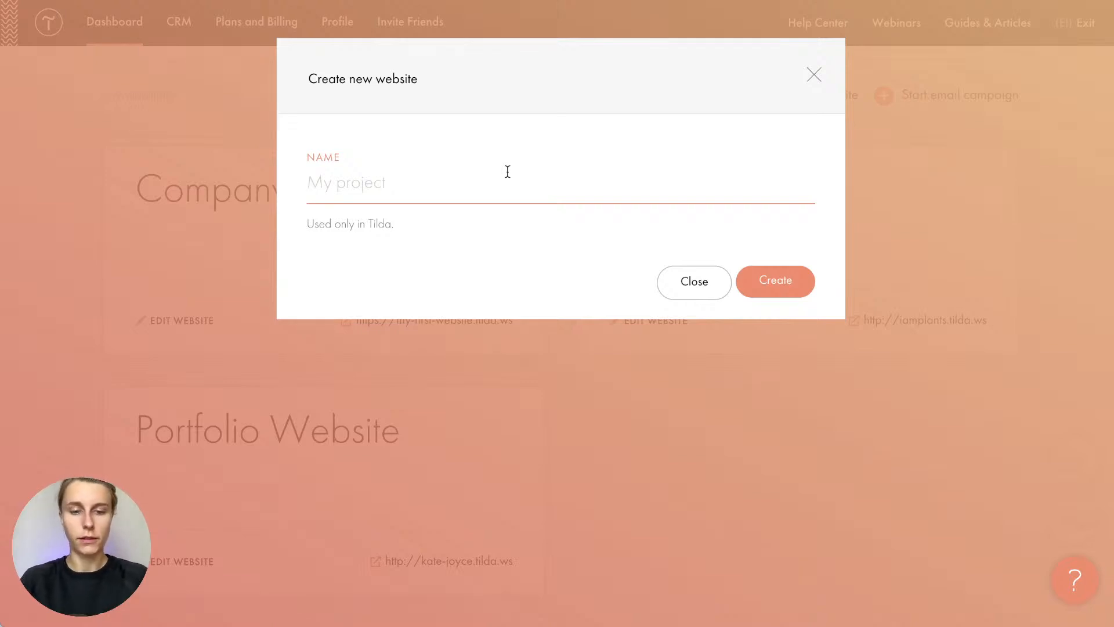
{"action": "type", "text": "A"}
{"action": "key", "text": "BackSpace"}
{"action": "type", "text": "DGS "}
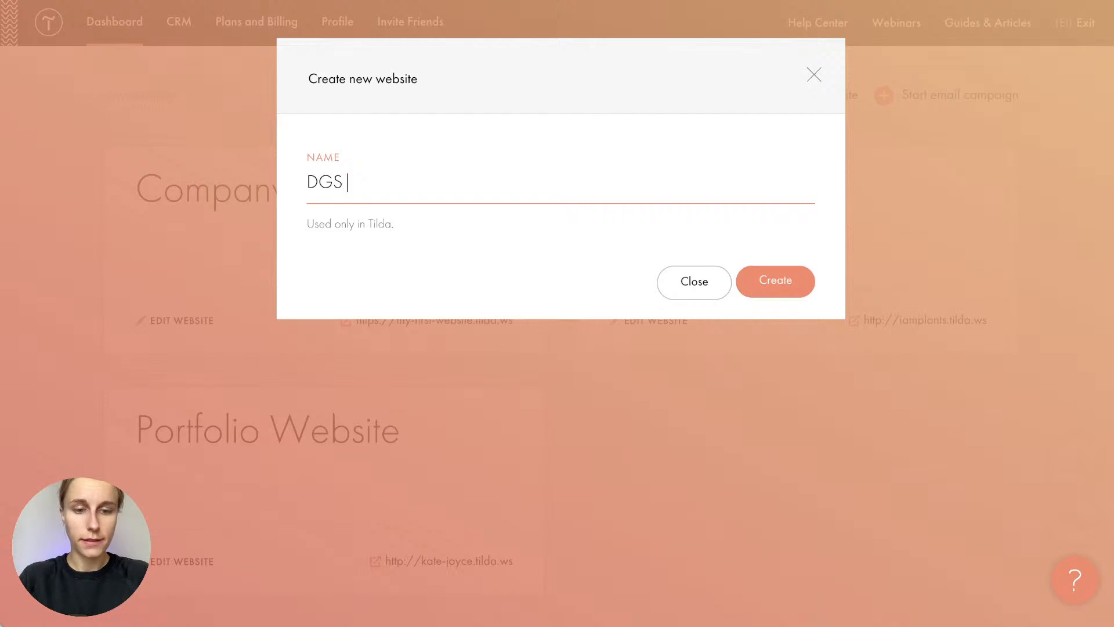
{"action": "type", "text": "Accountin"}
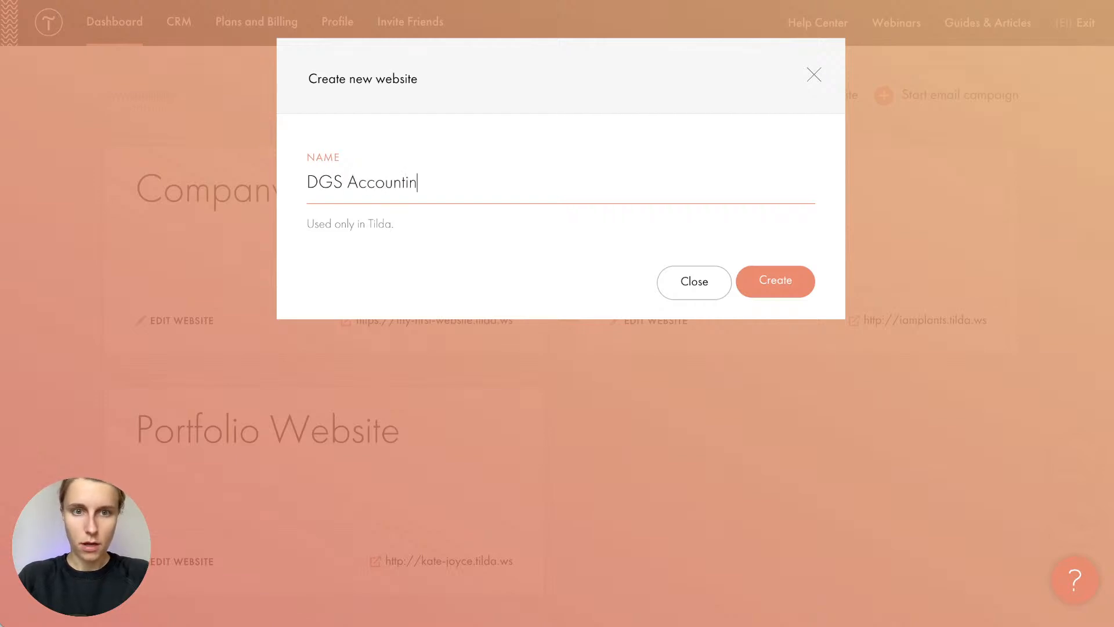
{"action": "type", "text": "g"}
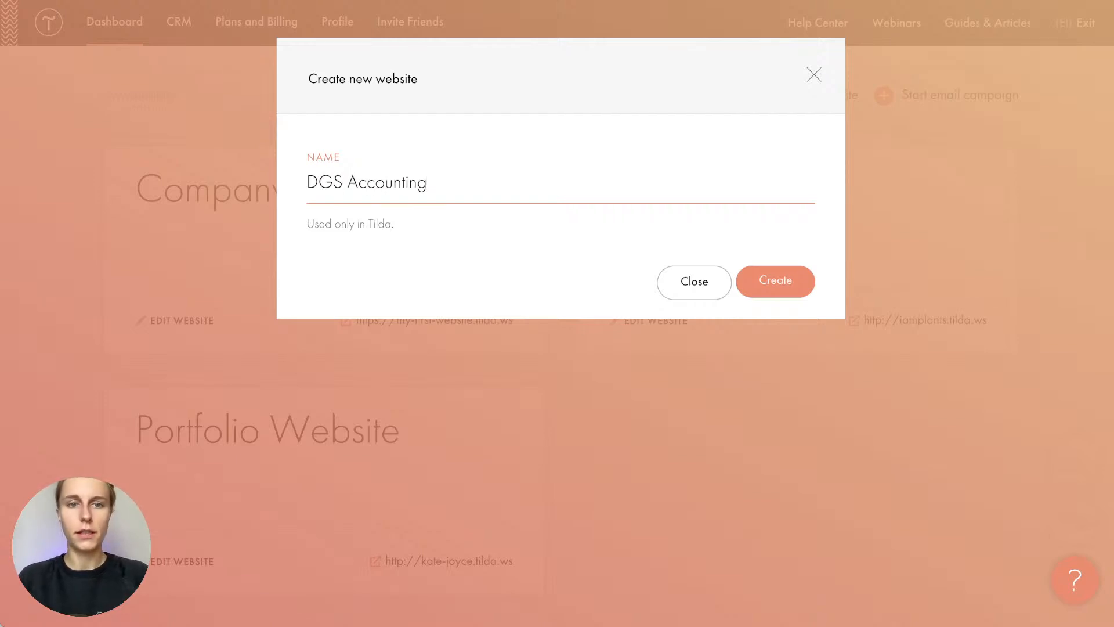
{"action": "left_click_drag", "start_coordinate": [421, 240], "coordinate": [335, 234]}
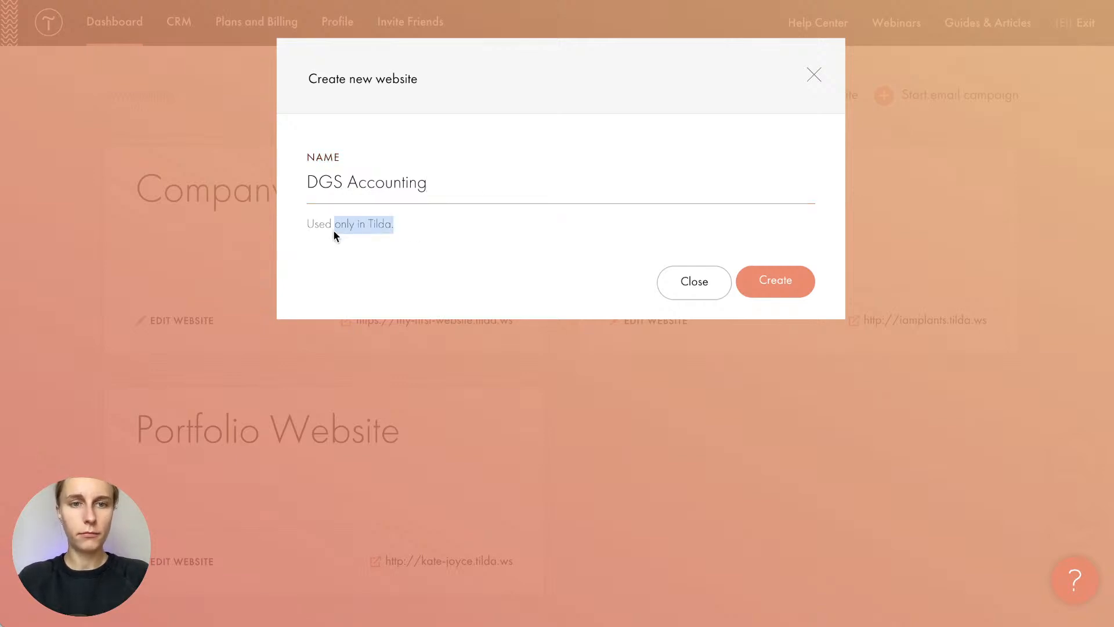
{"action": "left_click", "coordinate": [329, 231]}
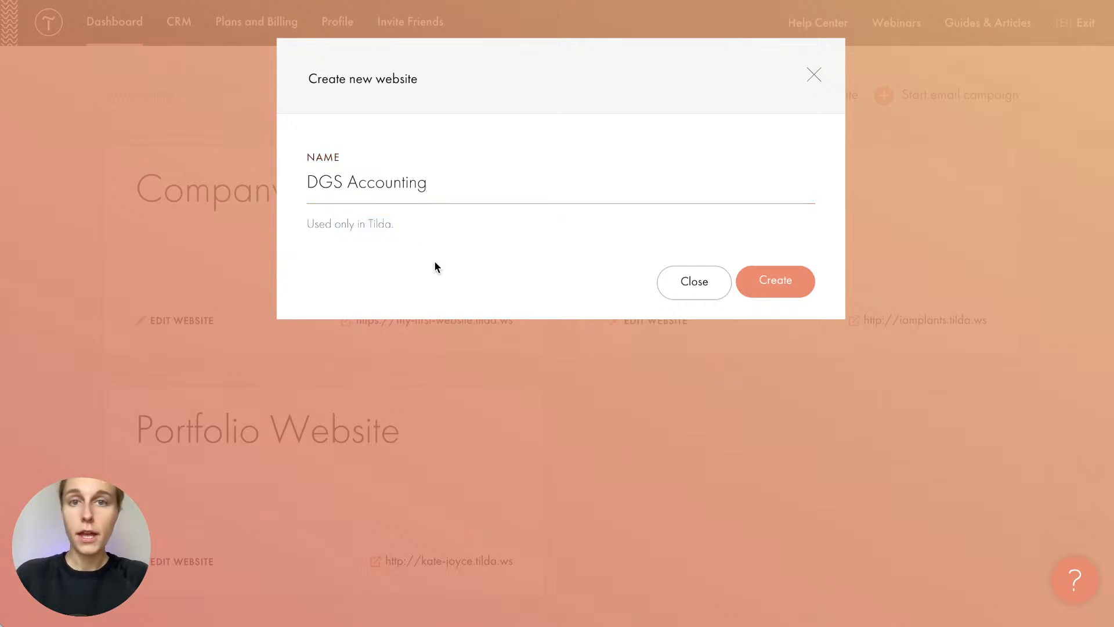
{"action": "left_click", "coordinate": [804, 281]}
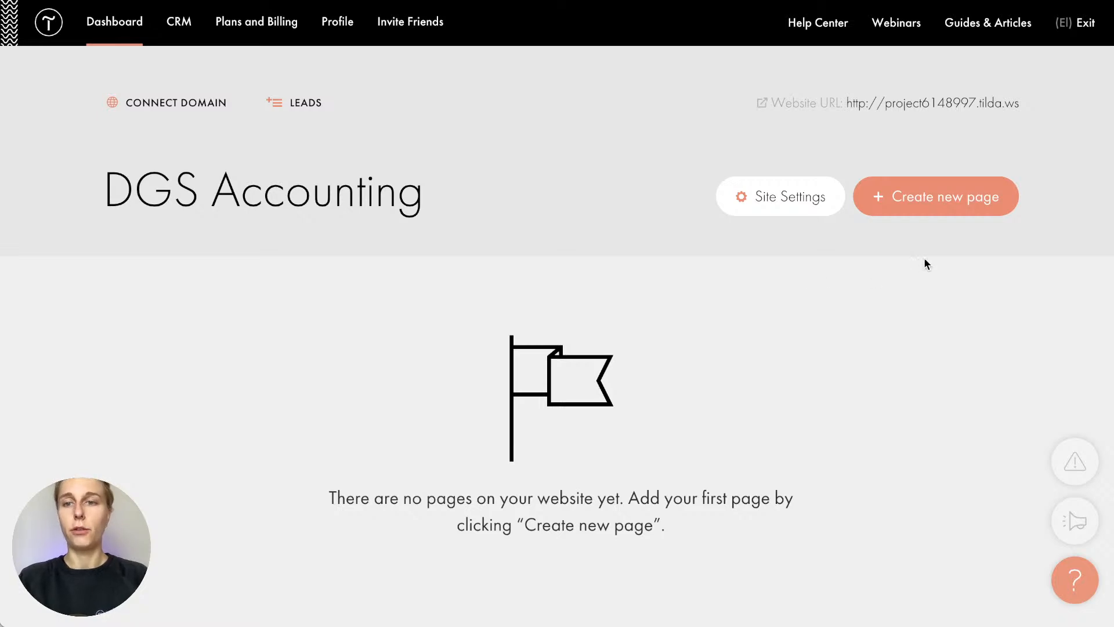
Open the page template gallery and browse the Store, Event and Blog templates
{"action": "left_click", "coordinate": [920, 212]}
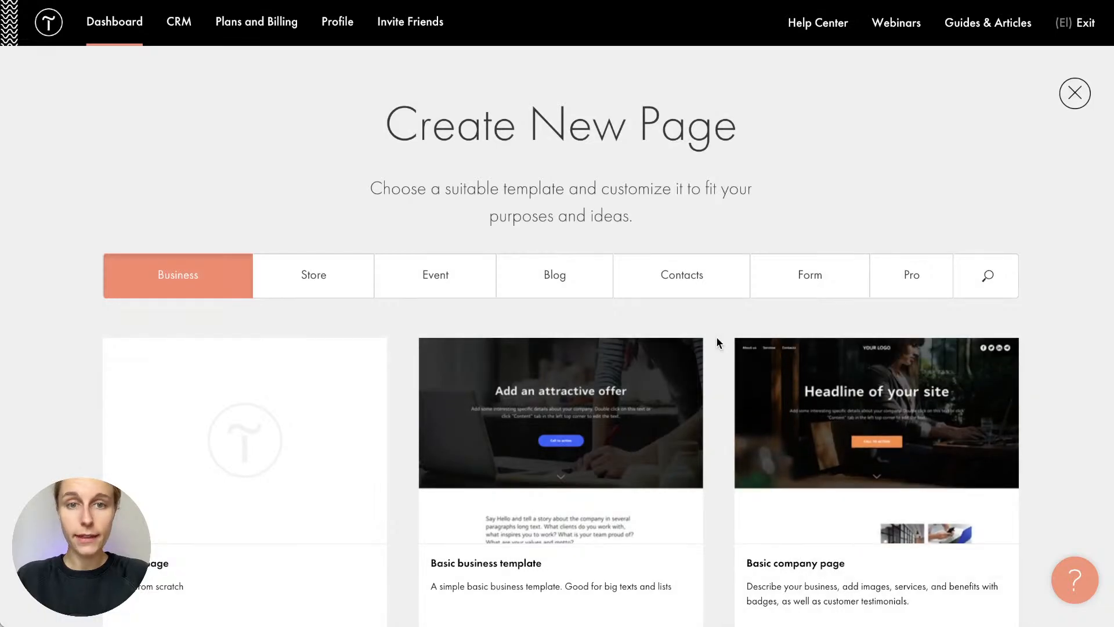
{"action": "scroll", "coordinate": [717, 343], "scroll_direction": "down", "scroll_amount": 5}
{"action": "scroll", "coordinate": [717, 342], "scroll_direction": "up", "scroll_amount": 5}
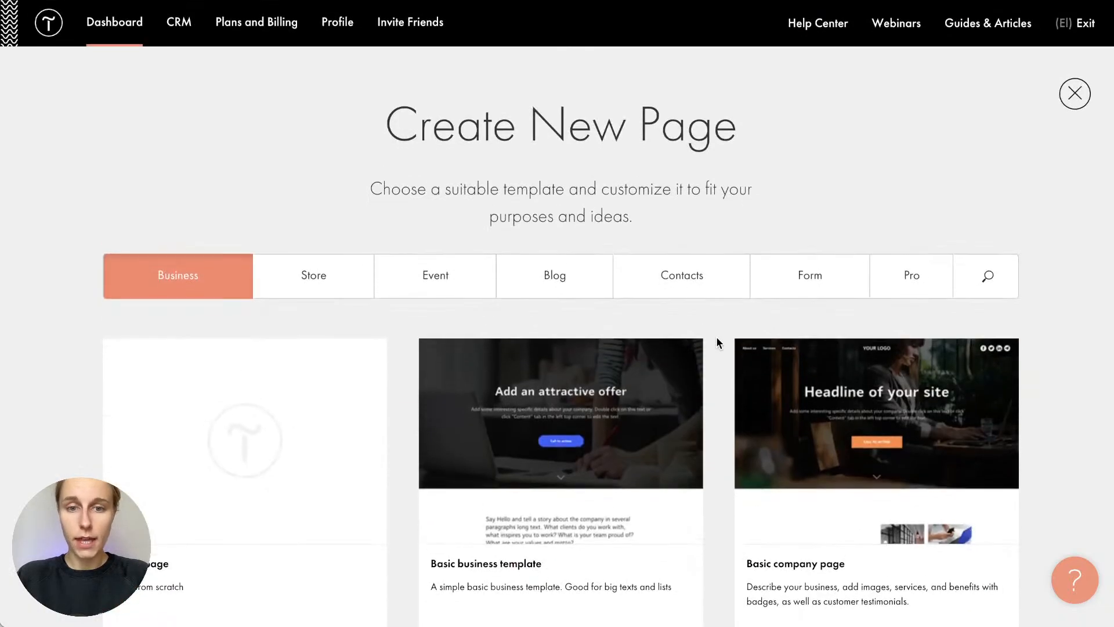
{"action": "scroll", "coordinate": [717, 342], "scroll_direction": "down", "scroll_amount": 12}
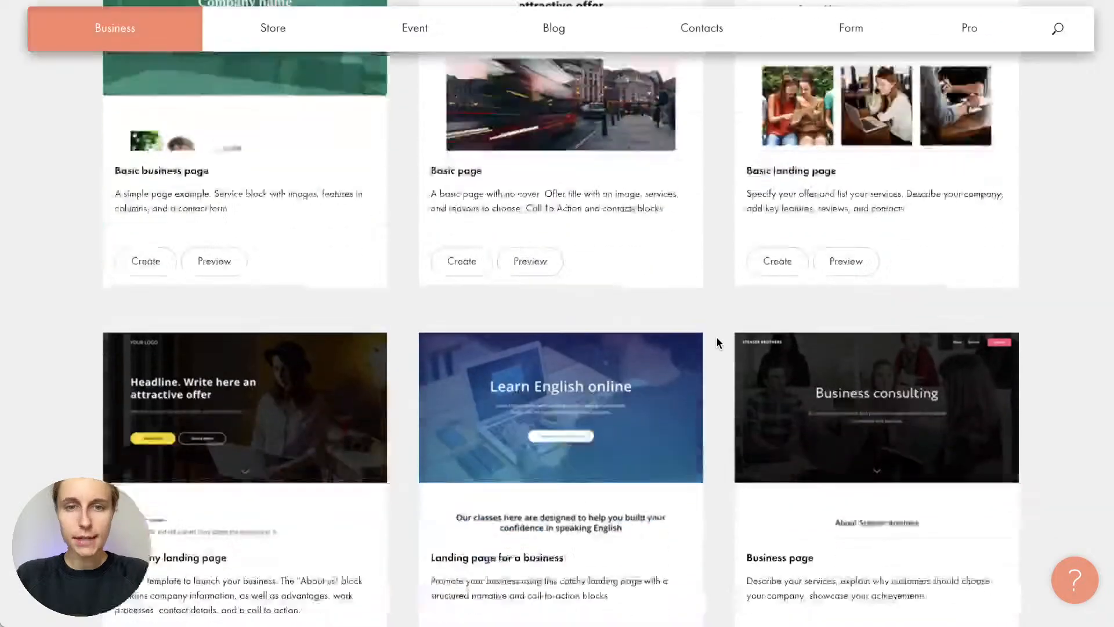
{"action": "scroll", "coordinate": [717, 342], "scroll_direction": "down", "scroll_amount": 5}
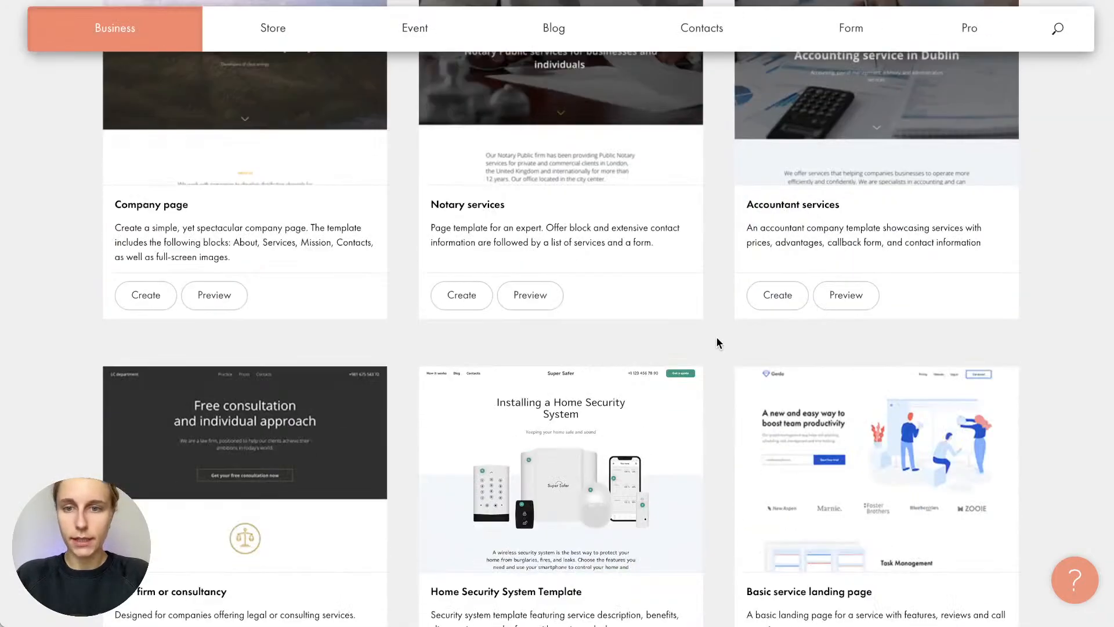
{"action": "scroll", "coordinate": [718, 343], "scroll_direction": "down", "scroll_amount": 20}
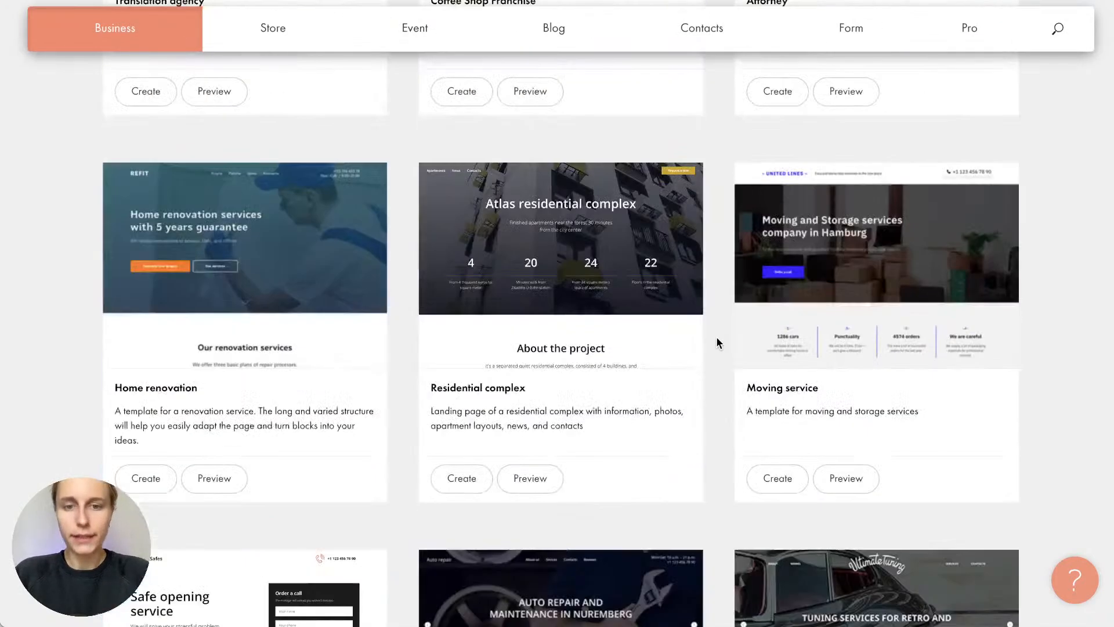
{"action": "scroll", "coordinate": [717, 342], "scroll_direction": "down", "scroll_amount": 19}
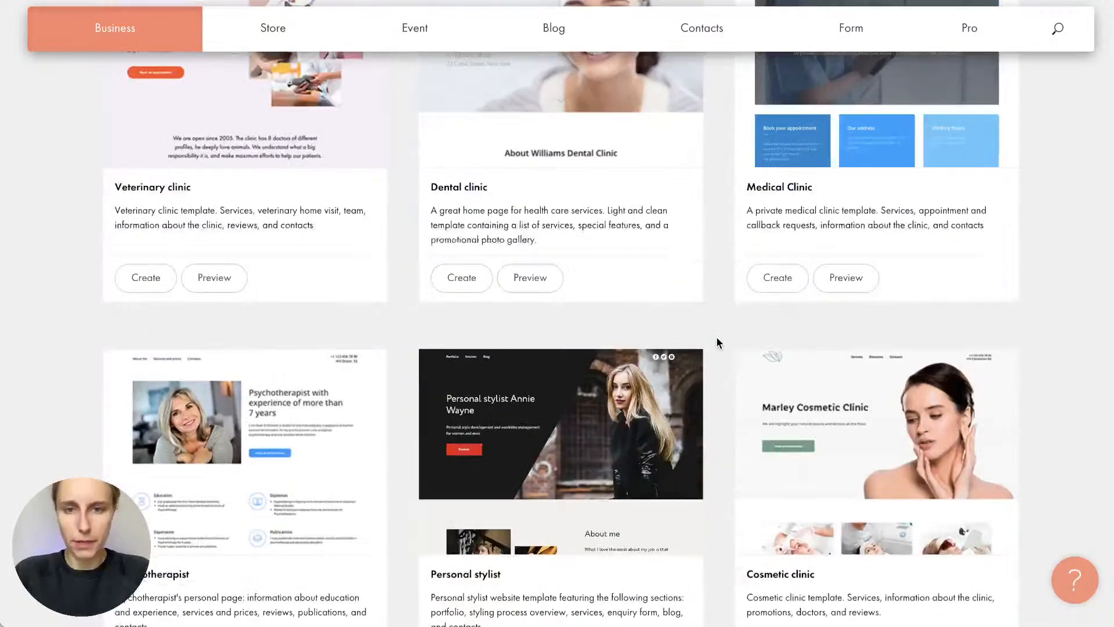
{"action": "scroll", "coordinate": [718, 343], "scroll_direction": "down", "scroll_amount": 3}
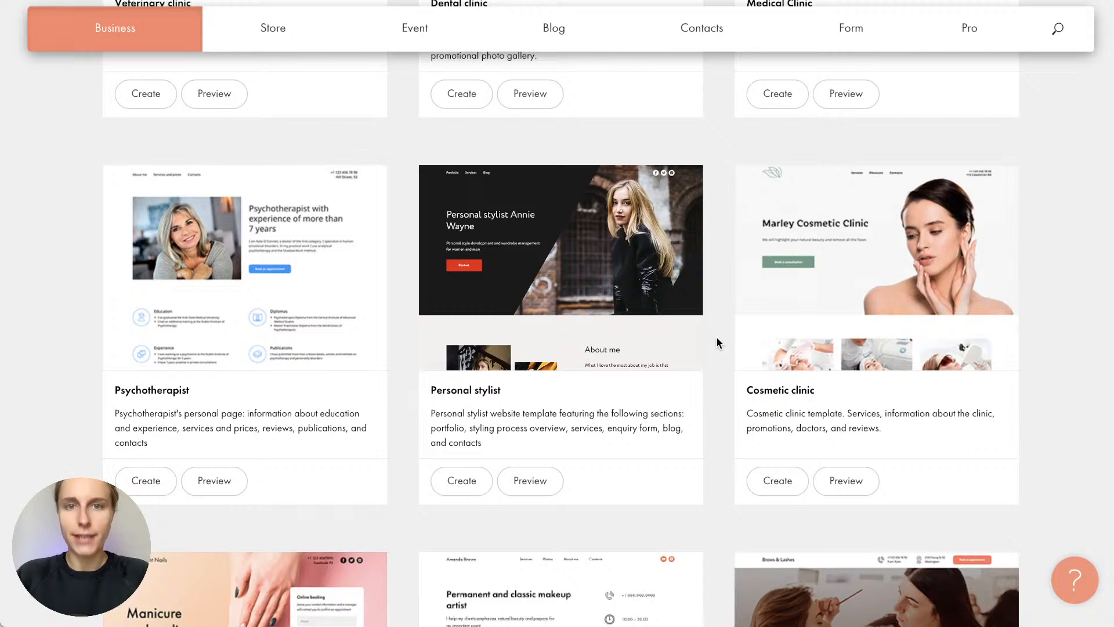
{"action": "scroll", "coordinate": [717, 343], "scroll_direction": "down", "scroll_amount": 2}
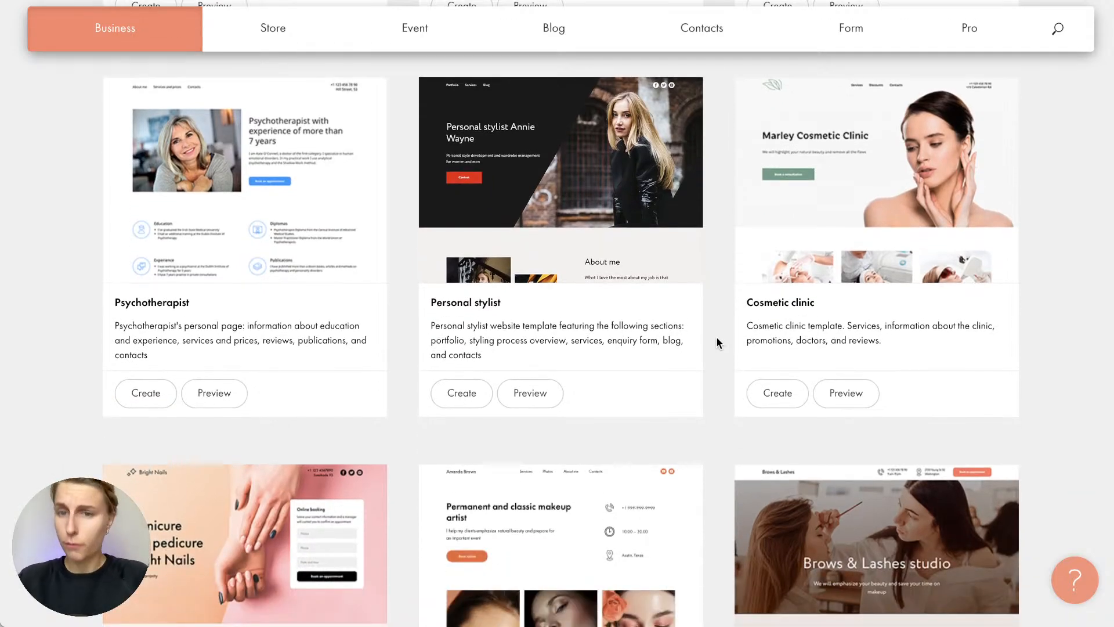
{"action": "scroll", "coordinate": [717, 341], "scroll_direction": "up", "scroll_amount": 15}
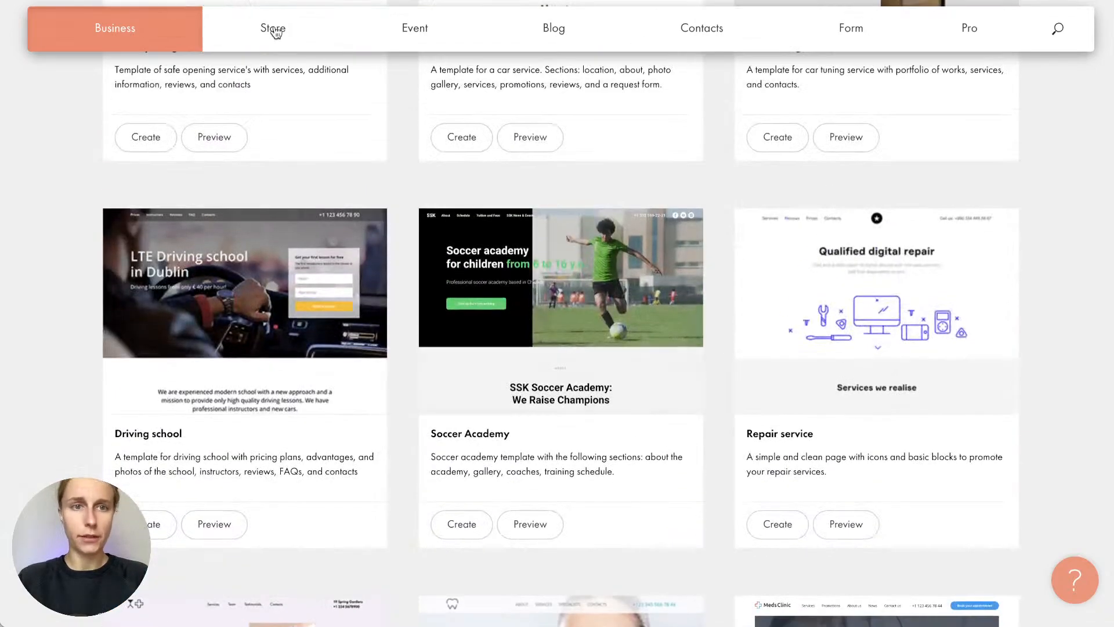
{"action": "left_click", "coordinate": [274, 31]}
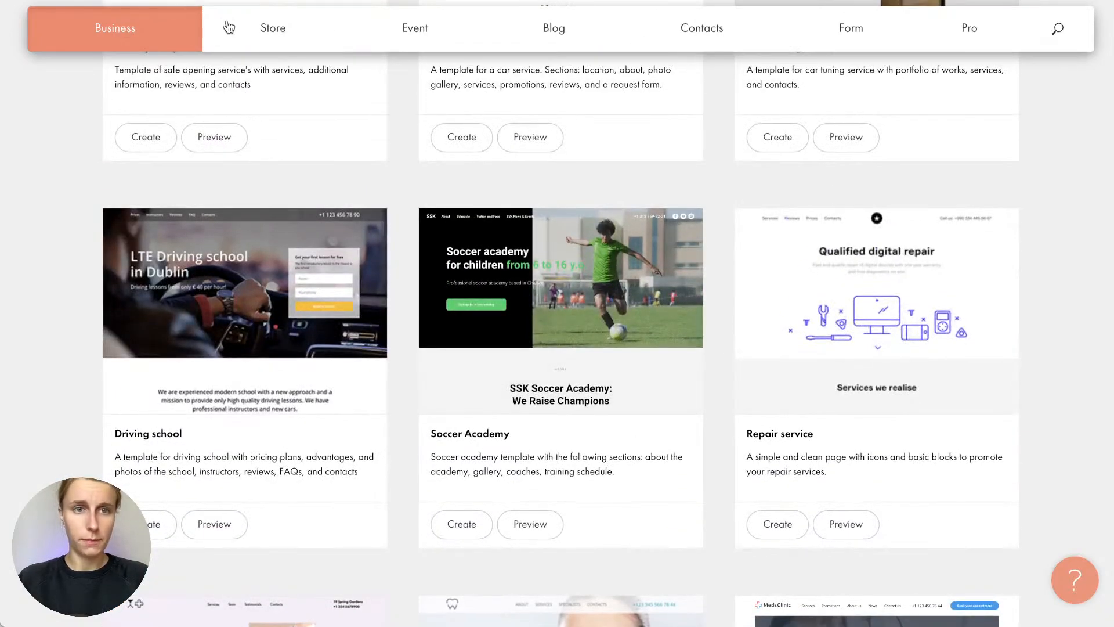
{"action": "scroll", "coordinate": [400, 211], "scroll_direction": "up", "scroll_amount": 4}
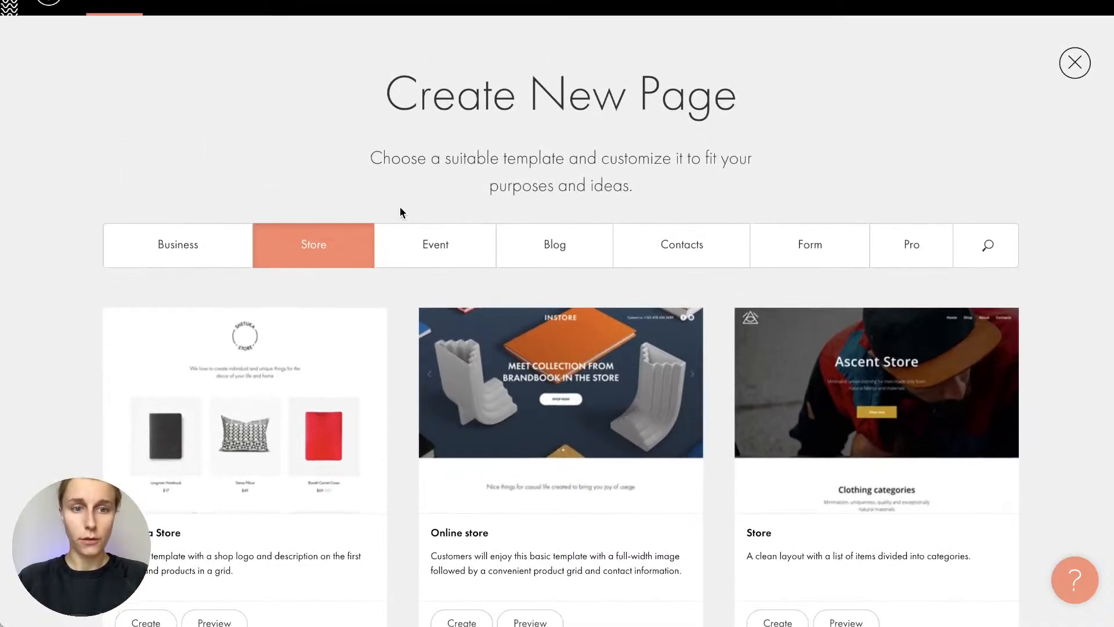
{"action": "scroll", "coordinate": [398, 316], "scroll_direction": "down", "scroll_amount": 3}
{"action": "scroll", "coordinate": [397, 313], "scroll_direction": "down", "scroll_amount": 1}
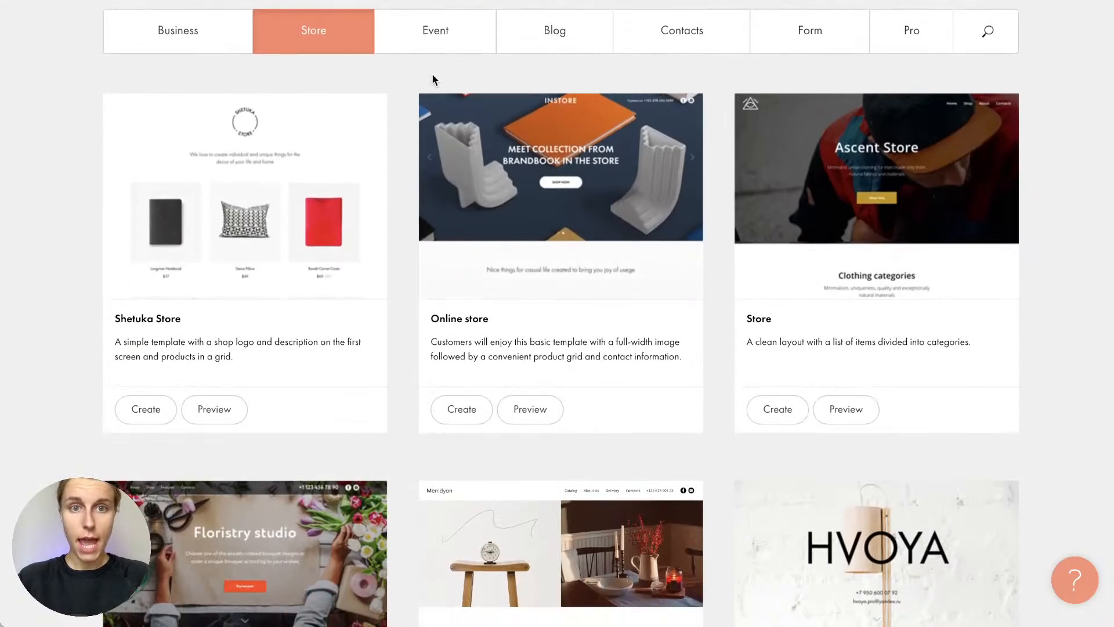
{"action": "left_click", "coordinate": [436, 34]}
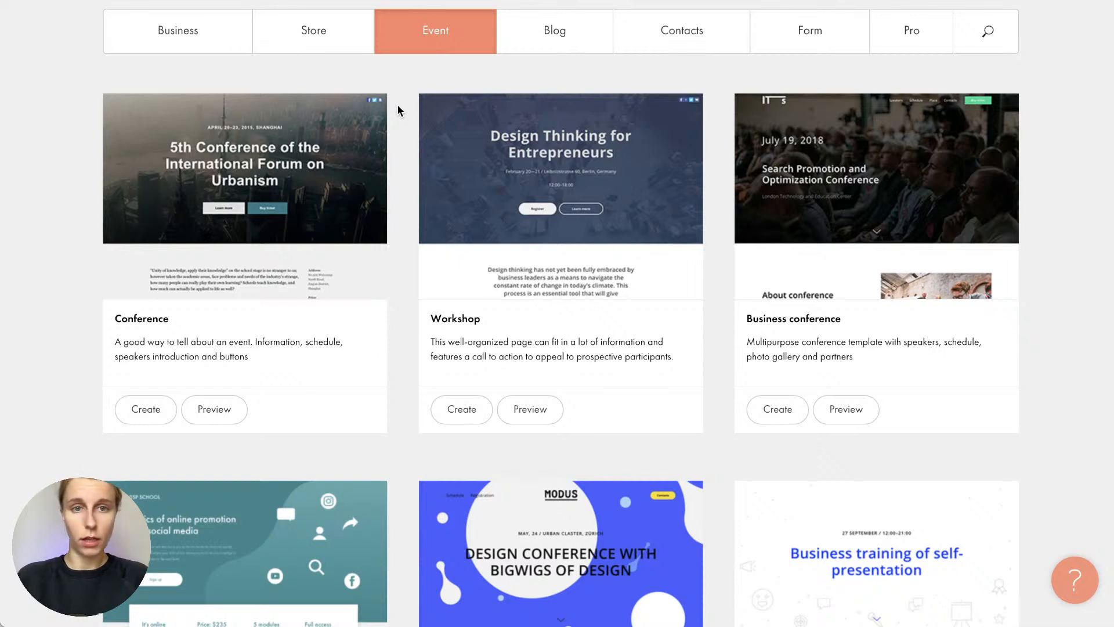
{"action": "left_click", "coordinate": [552, 42]}
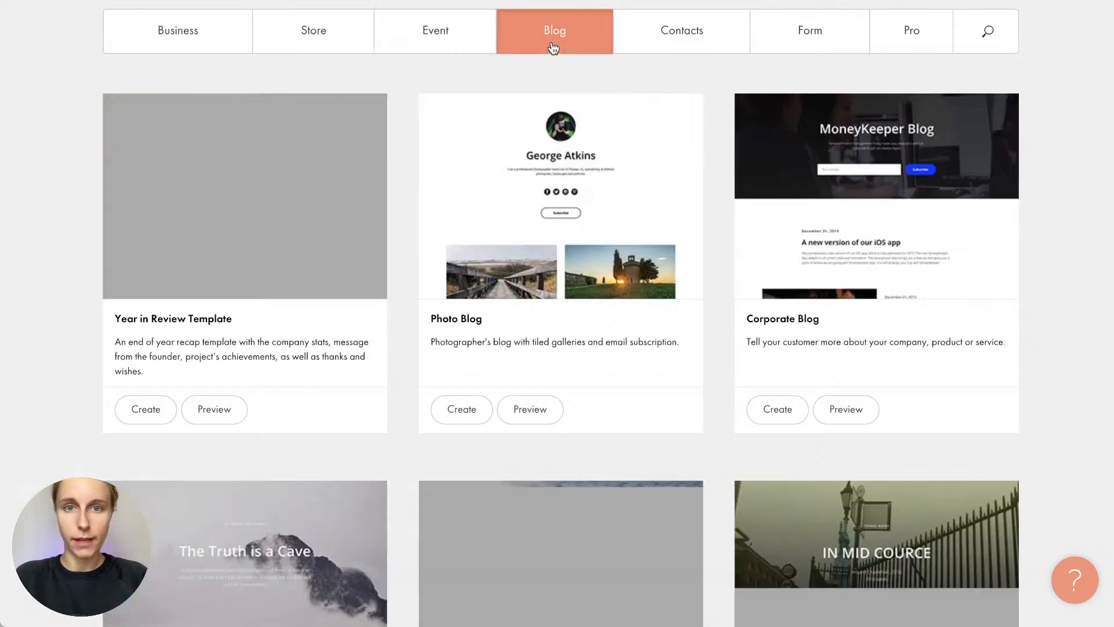
{"action": "scroll", "coordinate": [724, 116], "scroll_direction": "down", "scroll_amount": 8}
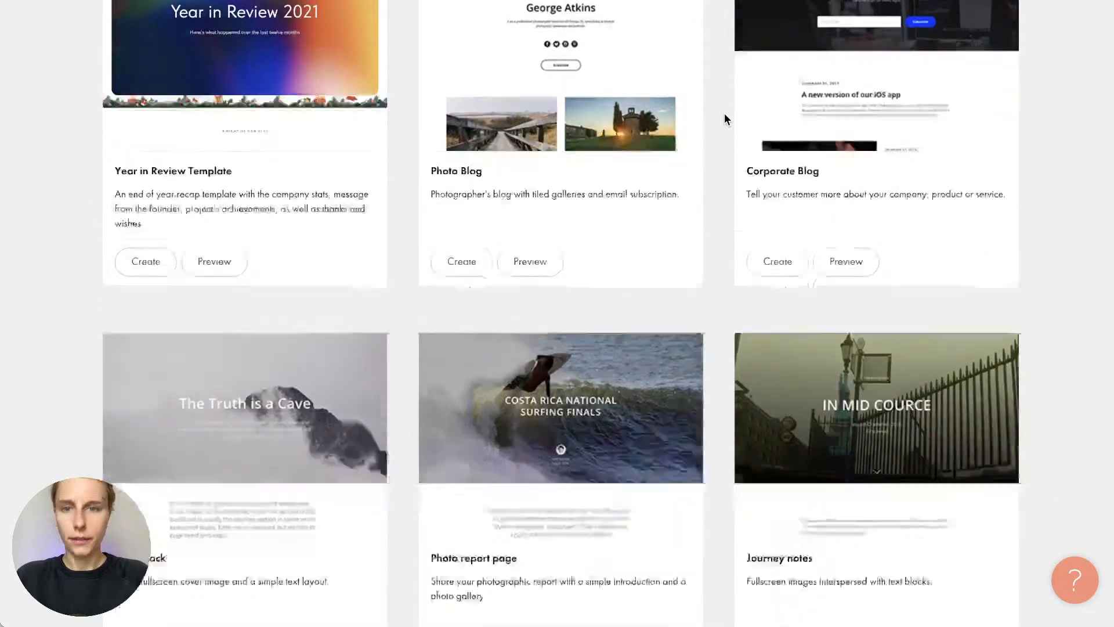
{"action": "scroll", "coordinate": [725, 116], "scroll_direction": "down", "scroll_amount": 9}
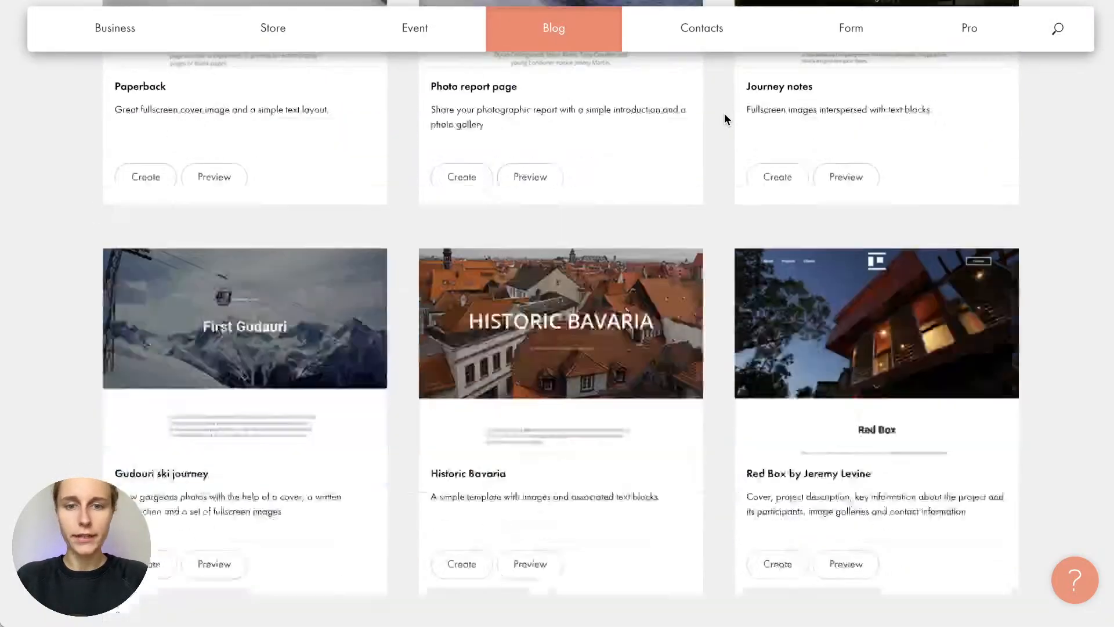
{"action": "scroll", "coordinate": [724, 116], "scroll_direction": "up", "scroll_amount": 16}
{"action": "scroll", "coordinate": [724, 118], "scroll_direction": "up", "scroll_amount": 5}
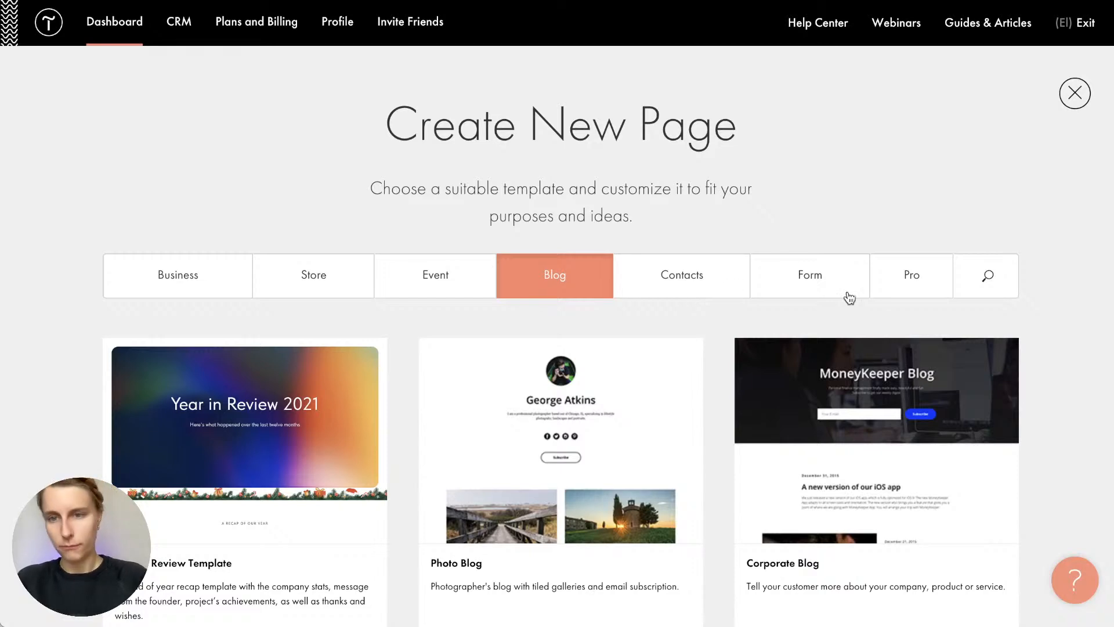
Switch to the Pro collection's Business templates and scroll down to the Company landing page card
{"action": "left_click", "coordinate": [908, 283]}
{"action": "scroll", "coordinate": [713, 381], "scroll_direction": "down", "scroll_amount": 4}
{"action": "scroll", "coordinate": [712, 377], "scroll_direction": "up", "scroll_amount": 5}
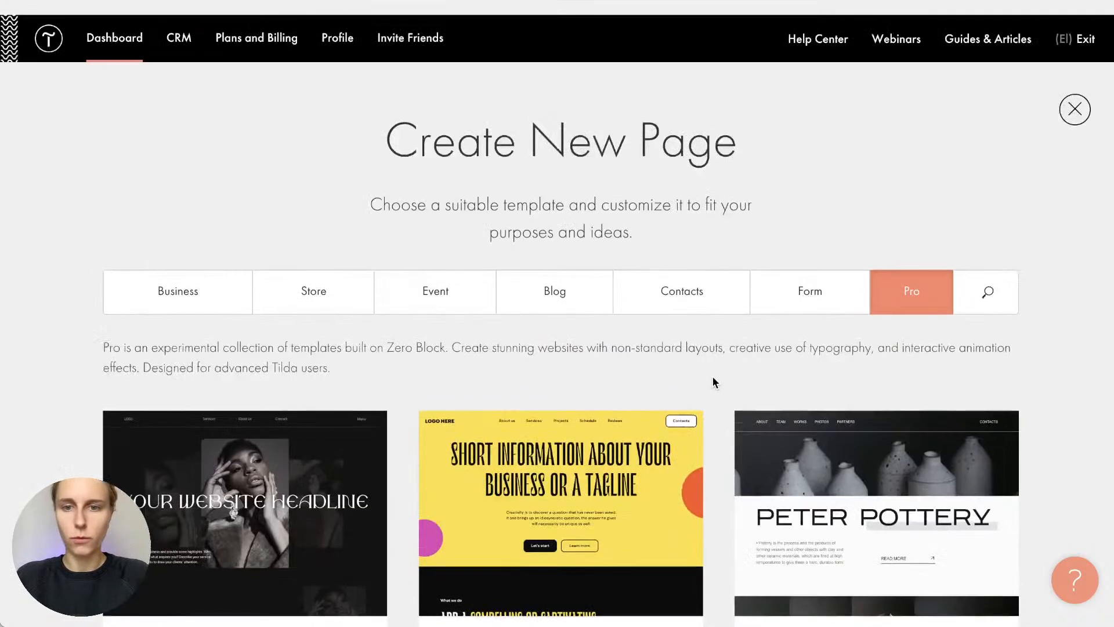
{"action": "left_click", "coordinate": [181, 285]}
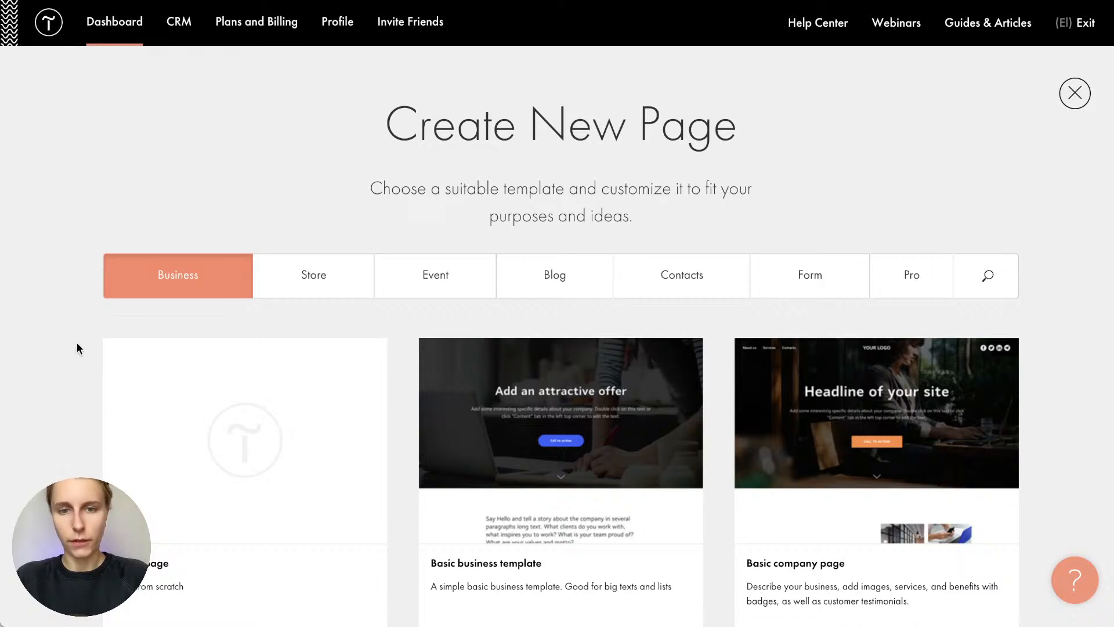
{"action": "scroll", "coordinate": [76, 343], "scroll_direction": "down", "scroll_amount": 6}
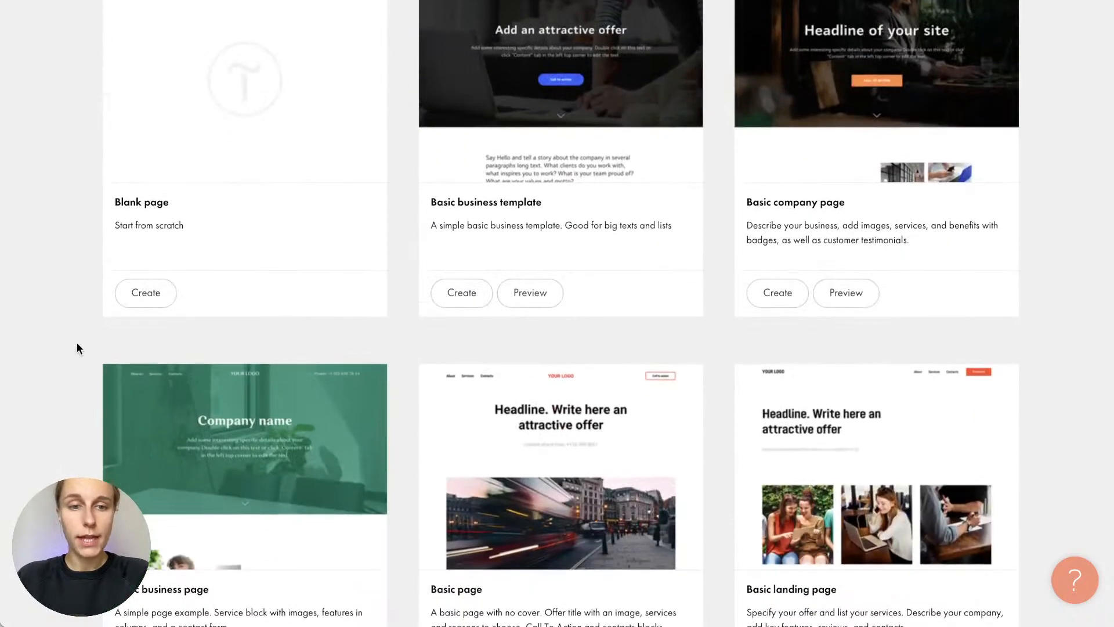
{"action": "scroll", "coordinate": [76, 342], "scroll_direction": "down", "scroll_amount": 9}
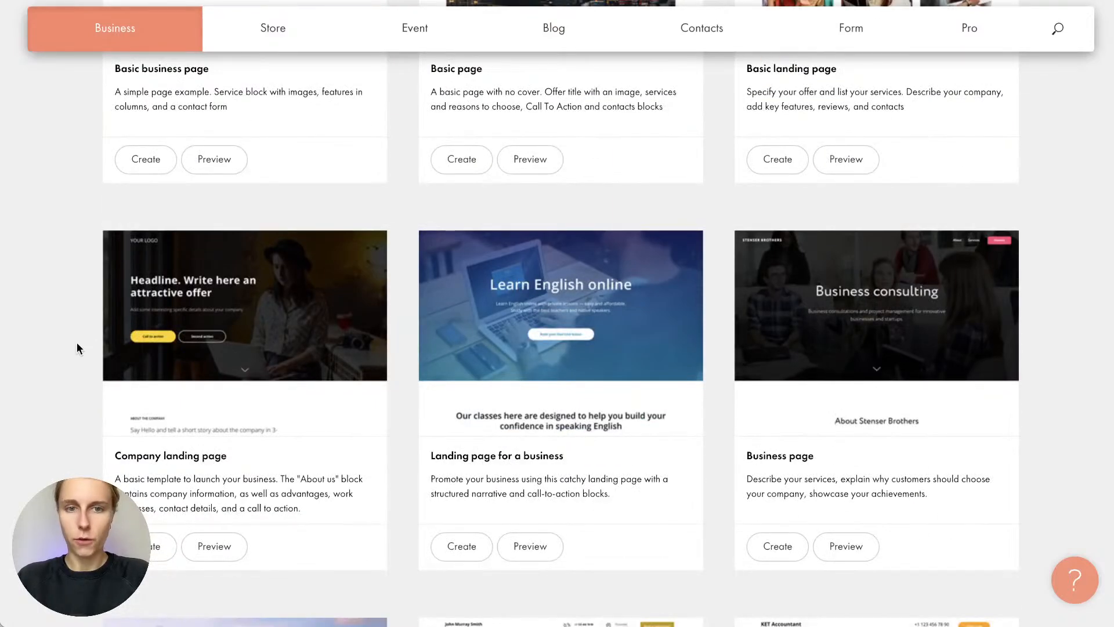
{"action": "scroll", "coordinate": [77, 342], "scroll_direction": "up", "scroll_amount": 1}
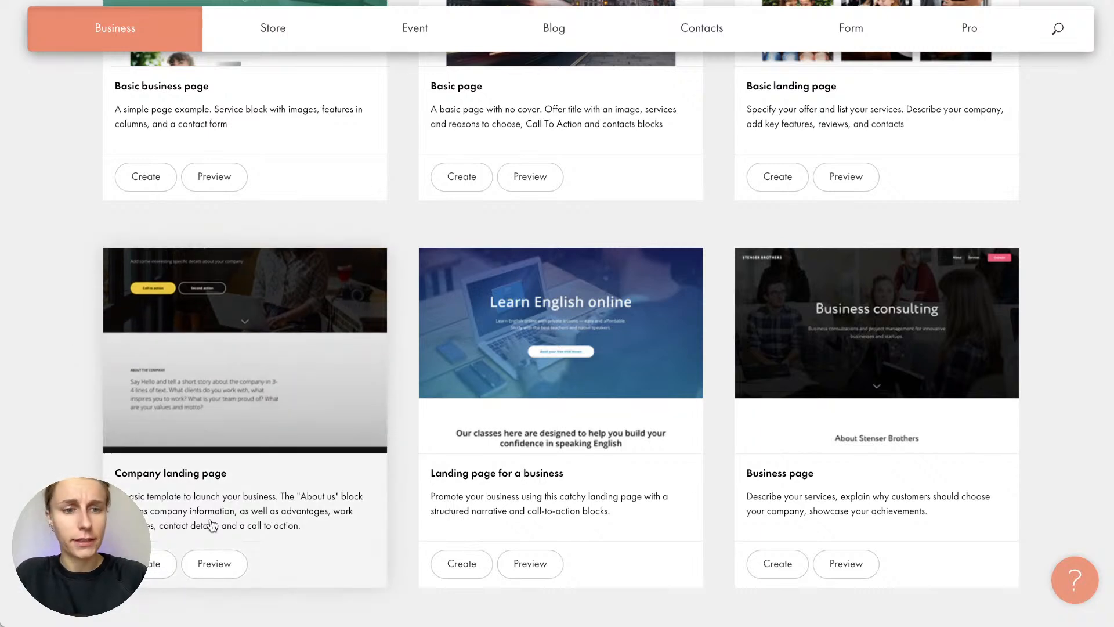
Preview the Company landing page template and scroll through its sections from cover to contacts
{"action": "left_click", "coordinate": [215, 563]}
{"action": "scroll", "coordinate": [601, 328], "scroll_direction": "down", "scroll_amount": 10}
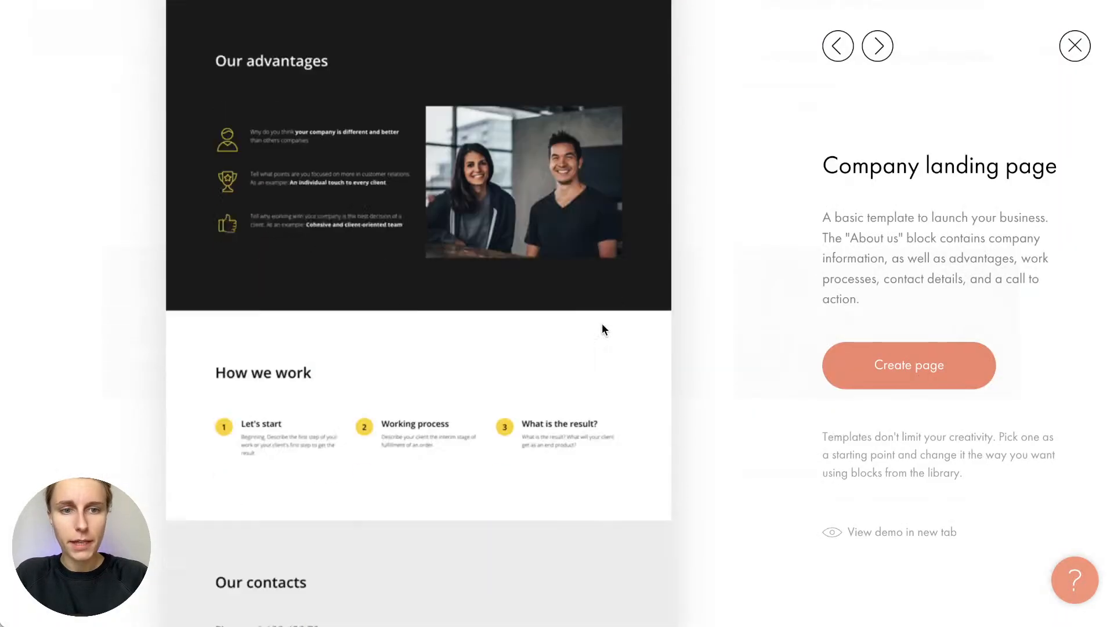
{"action": "scroll", "coordinate": [601, 328], "scroll_direction": "up", "scroll_amount": 5}
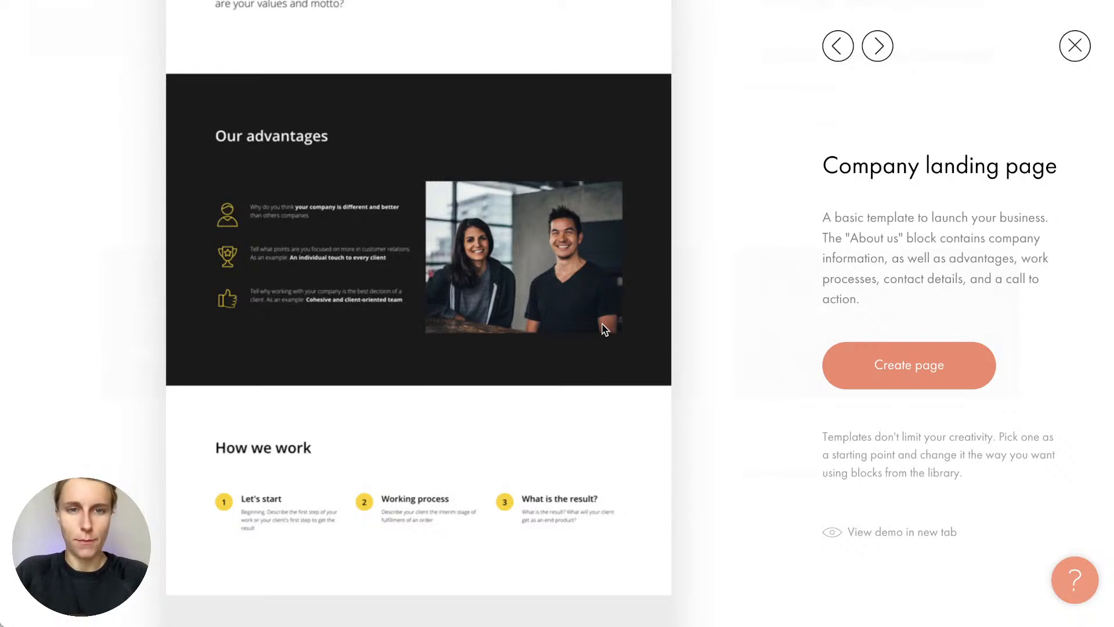
{"action": "scroll", "coordinate": [602, 328], "scroll_direction": "up", "scroll_amount": 8}
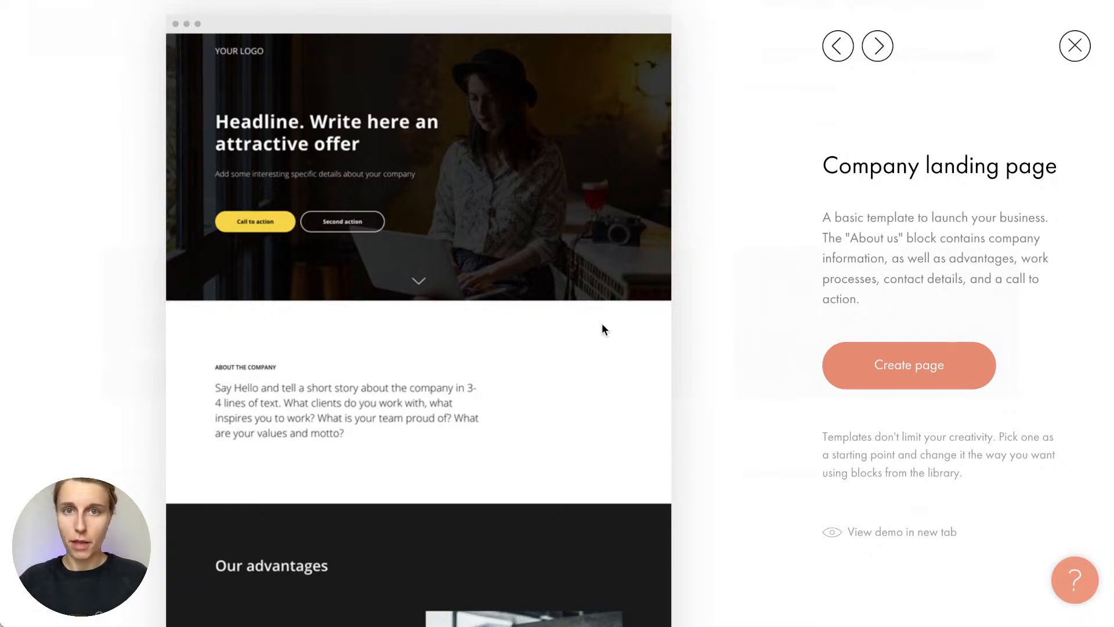
{"action": "scroll", "coordinate": [602, 325], "scroll_direction": "down", "scroll_amount": 7}
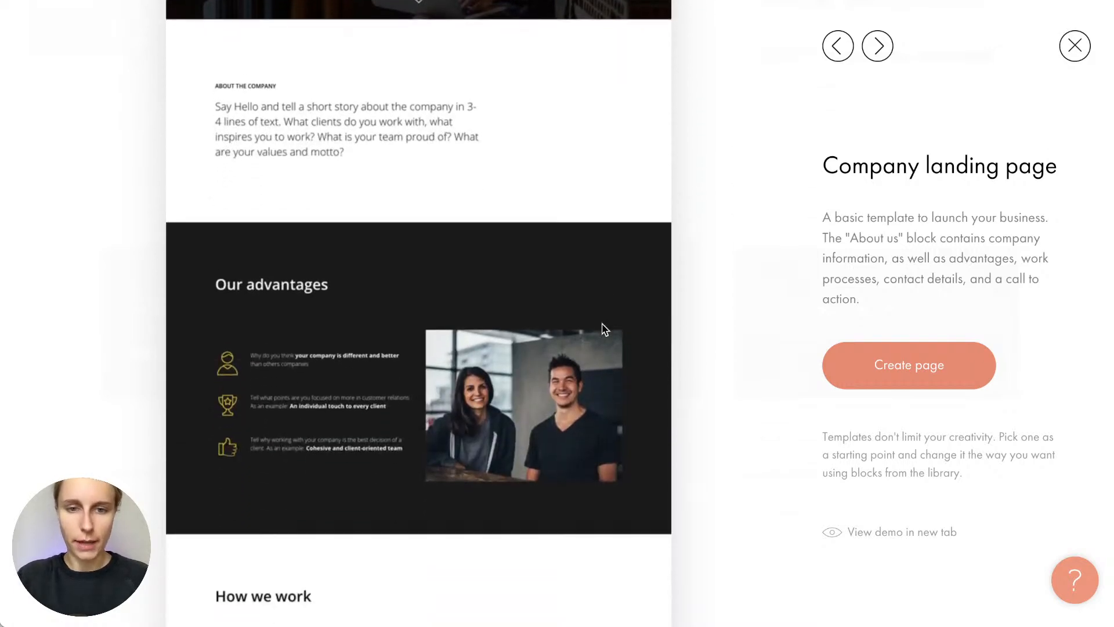
{"action": "scroll", "coordinate": [604, 329], "scroll_direction": "down", "scroll_amount": 8}
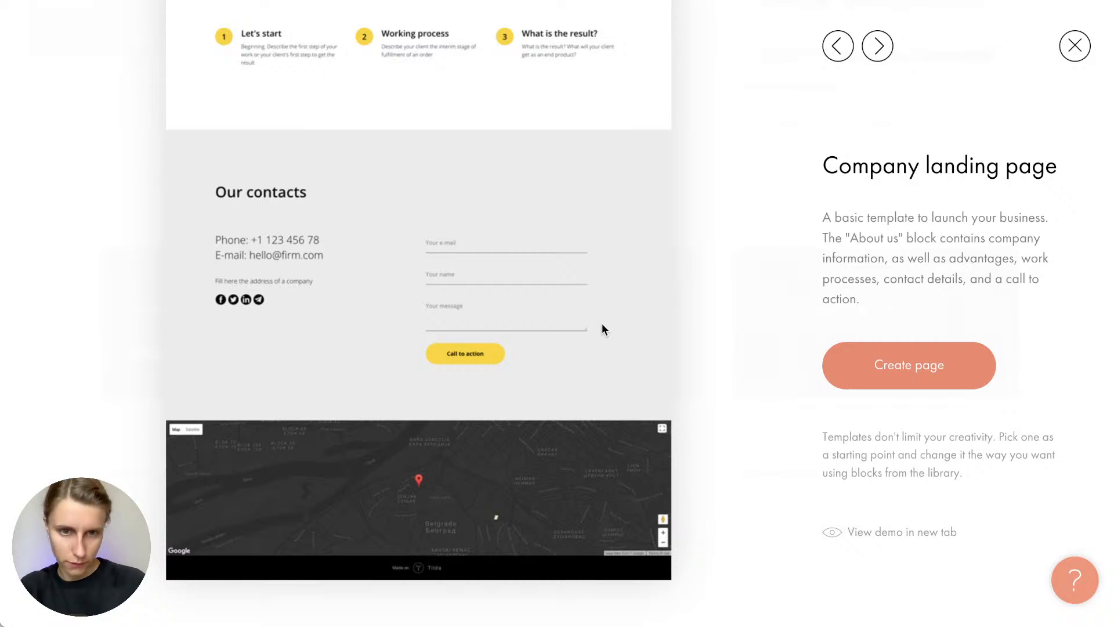
{"action": "scroll", "coordinate": [602, 329], "scroll_direction": "up", "scroll_amount": 15}
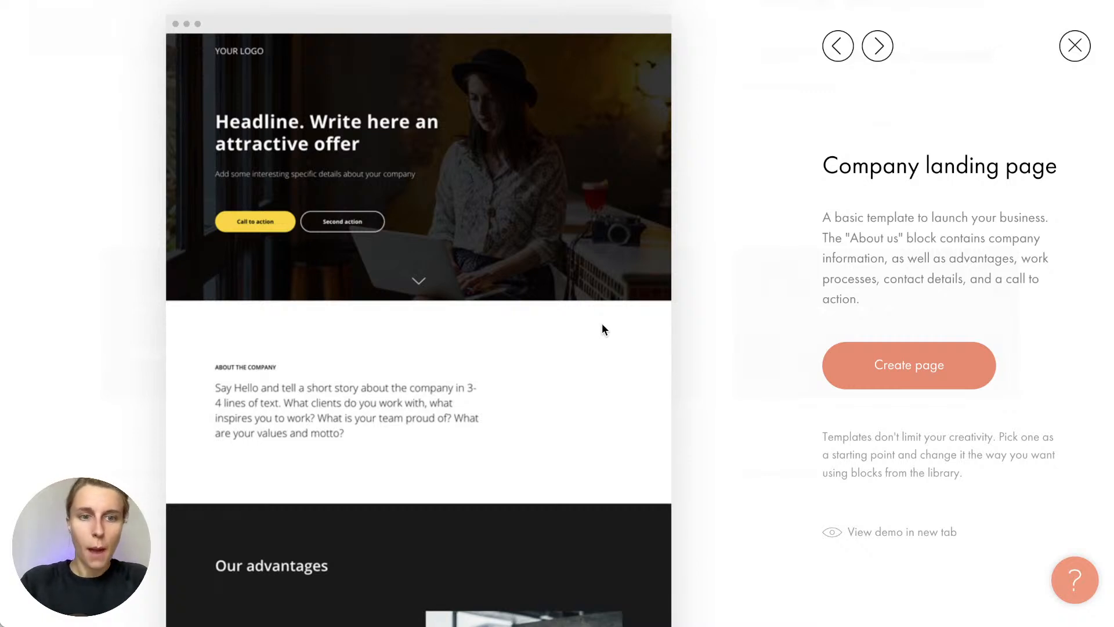
{"action": "scroll", "coordinate": [601, 329], "scroll_direction": "down", "scroll_amount": 12}
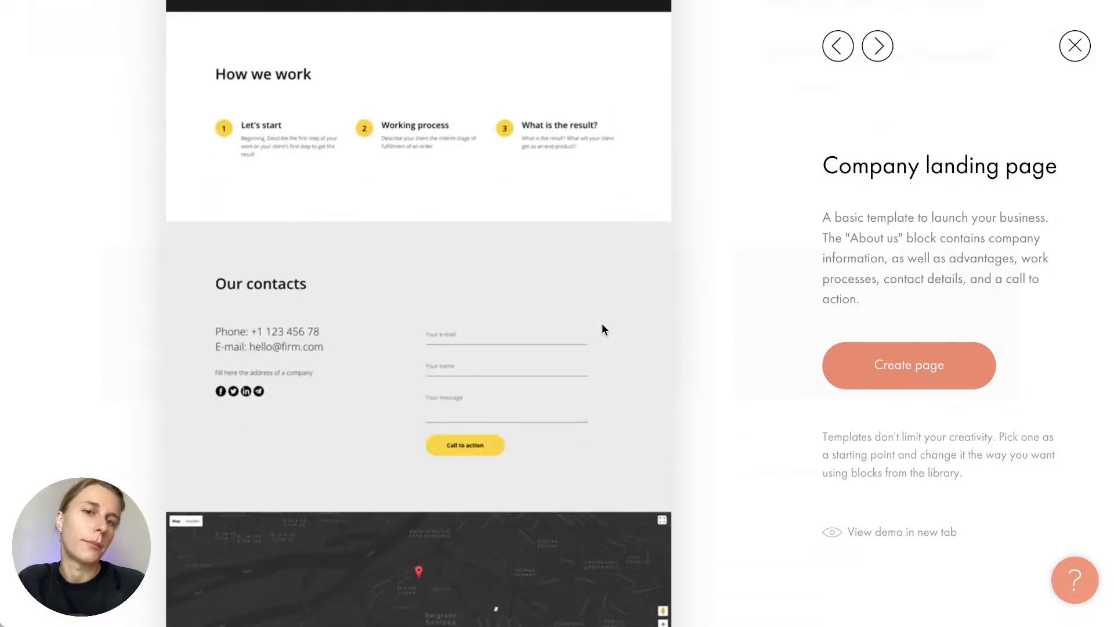
{"action": "scroll", "coordinate": [602, 329], "scroll_direction": "up", "scroll_amount": 3}
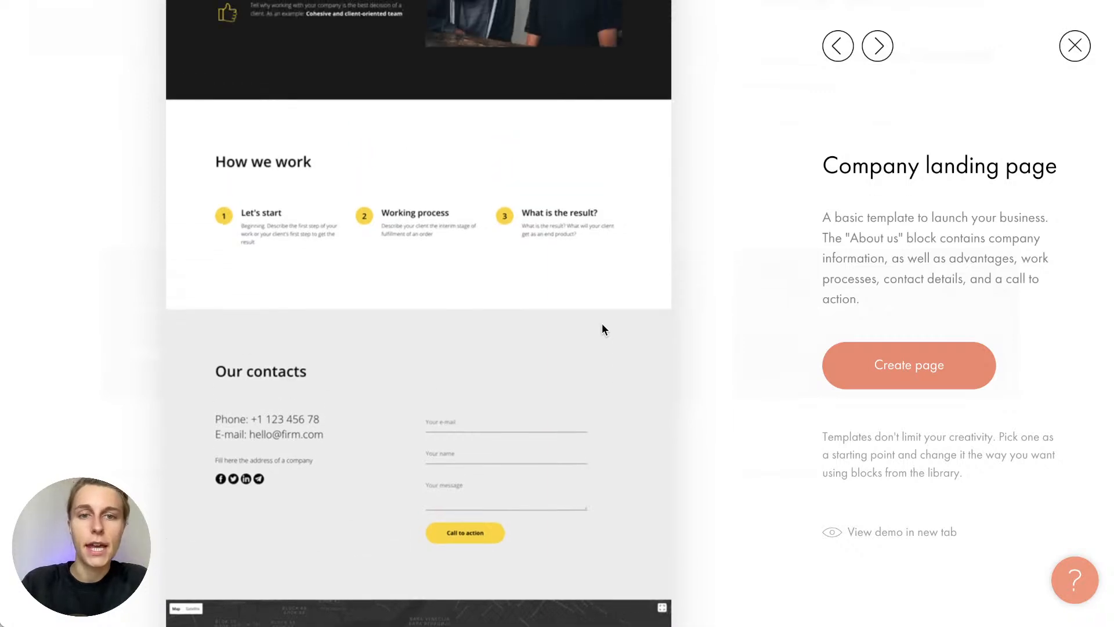
{"action": "scroll", "coordinate": [382, 388], "scroll_direction": "down", "scroll_amount": 5}
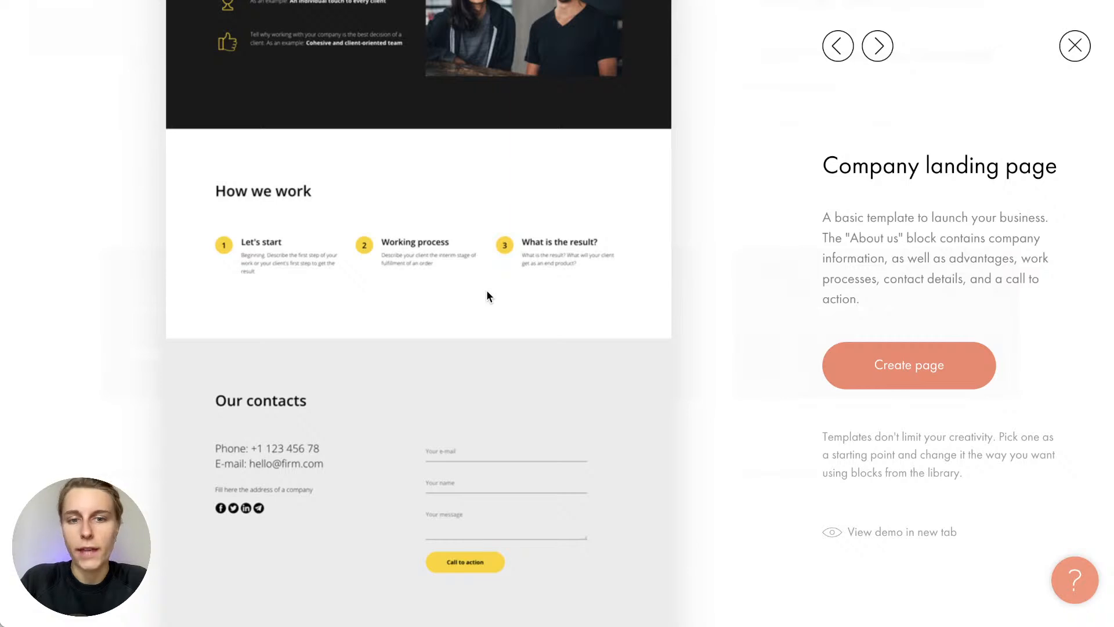
{"action": "scroll", "coordinate": [486, 296], "scroll_direction": "up", "scroll_amount": 10}
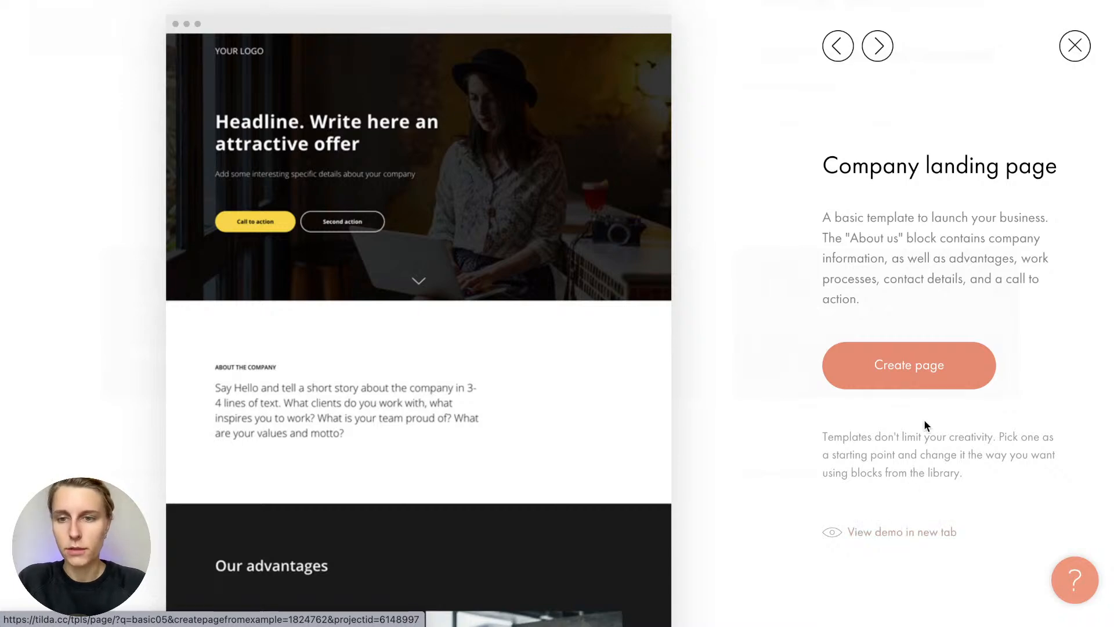
Create a new page from the Company landing page template
{"action": "left_click", "coordinate": [919, 369]}
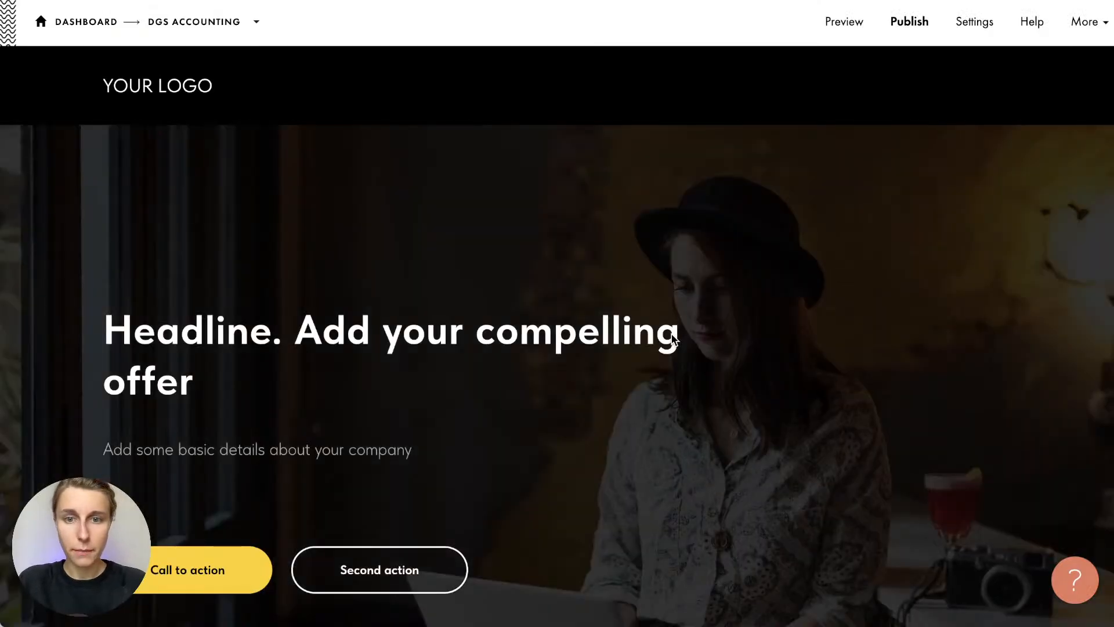
{"action": "mouse_move", "coordinate": [561, 251]}
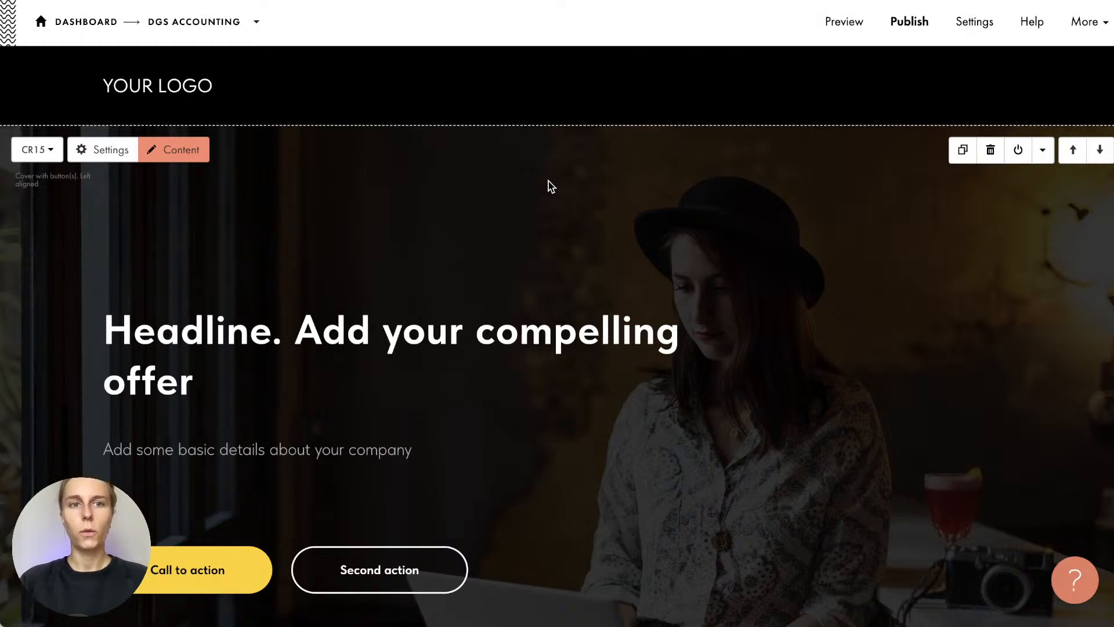
{"action": "mouse_move", "coordinate": [551, 86]}
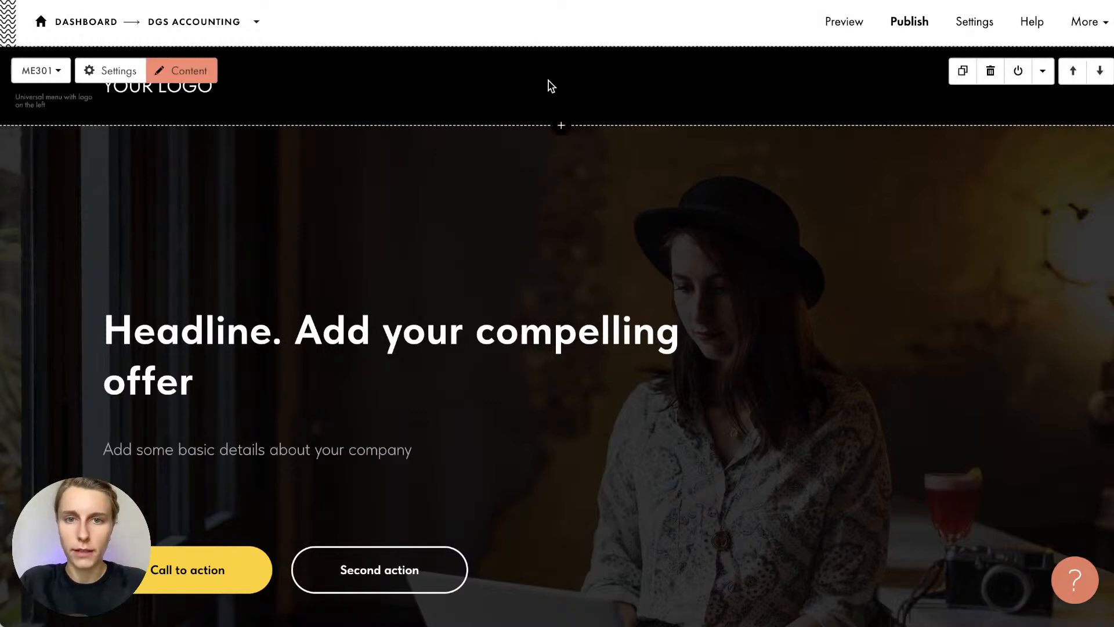
Scroll through the new page's cover, About and How we work blocks in the editor
{"action": "scroll", "coordinate": [551, 85], "scroll_direction": "down", "scroll_amount": 8}
{"action": "scroll", "coordinate": [549, 79], "scroll_direction": "up", "scroll_amount": 4}
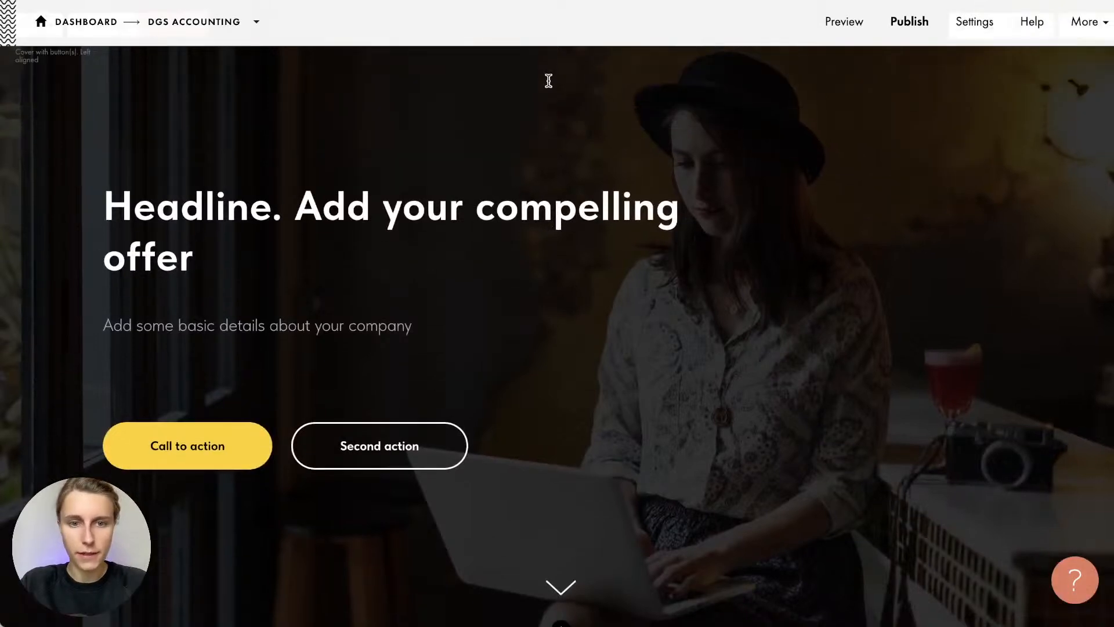
{"action": "scroll", "coordinate": [550, 80], "scroll_direction": "down", "scroll_amount": 9}
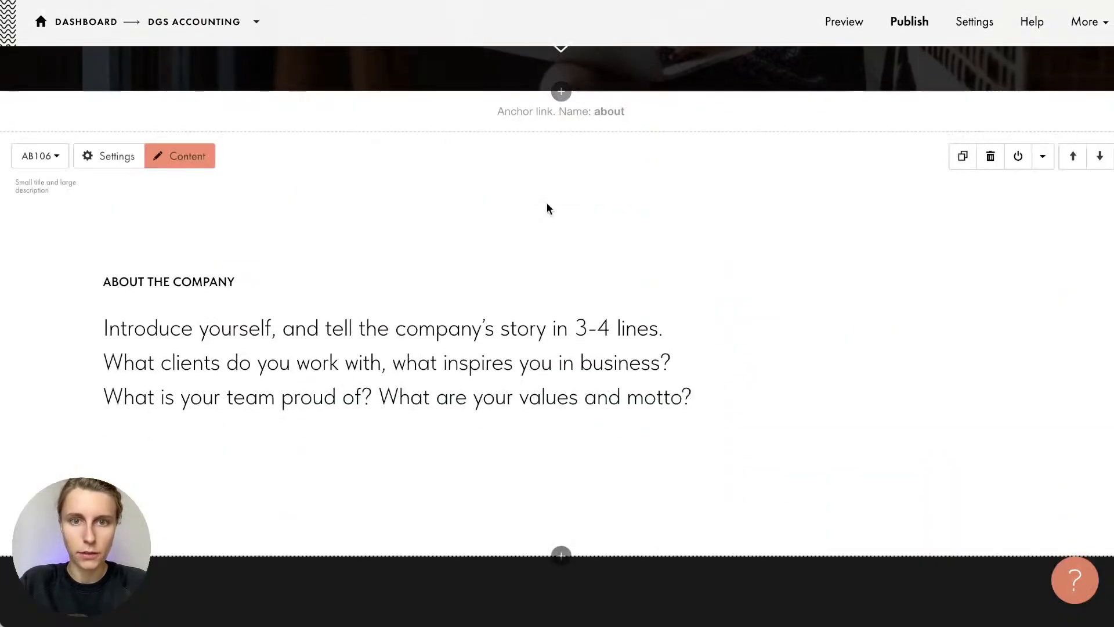
{"action": "scroll", "coordinate": [538, 416], "scroll_direction": "down", "scroll_amount": 1}
{"action": "scroll", "coordinate": [538, 416], "scroll_direction": "up", "scroll_amount": 1}
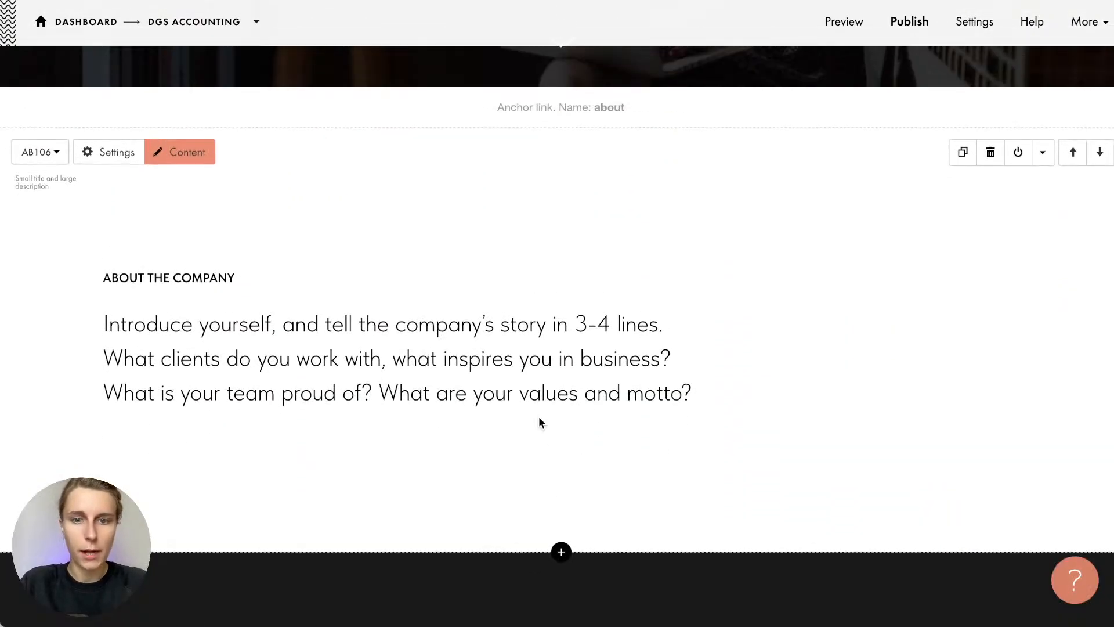
{"action": "scroll", "coordinate": [538, 416], "scroll_direction": "up", "scroll_amount": 10}
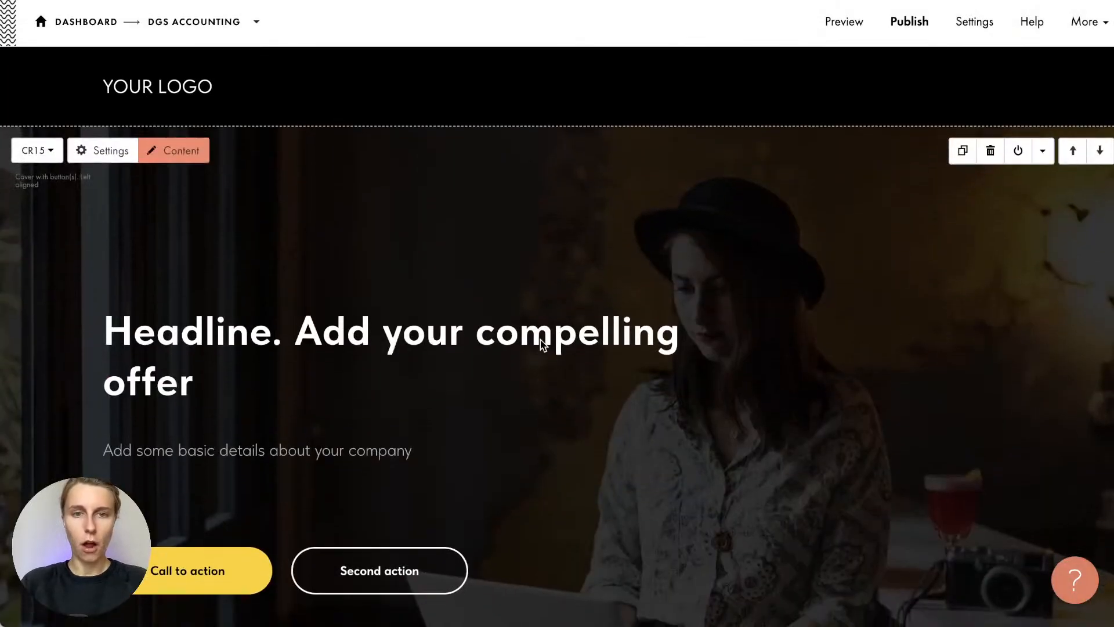
{"action": "scroll", "coordinate": [559, 249], "scroll_direction": "down", "scroll_amount": 9}
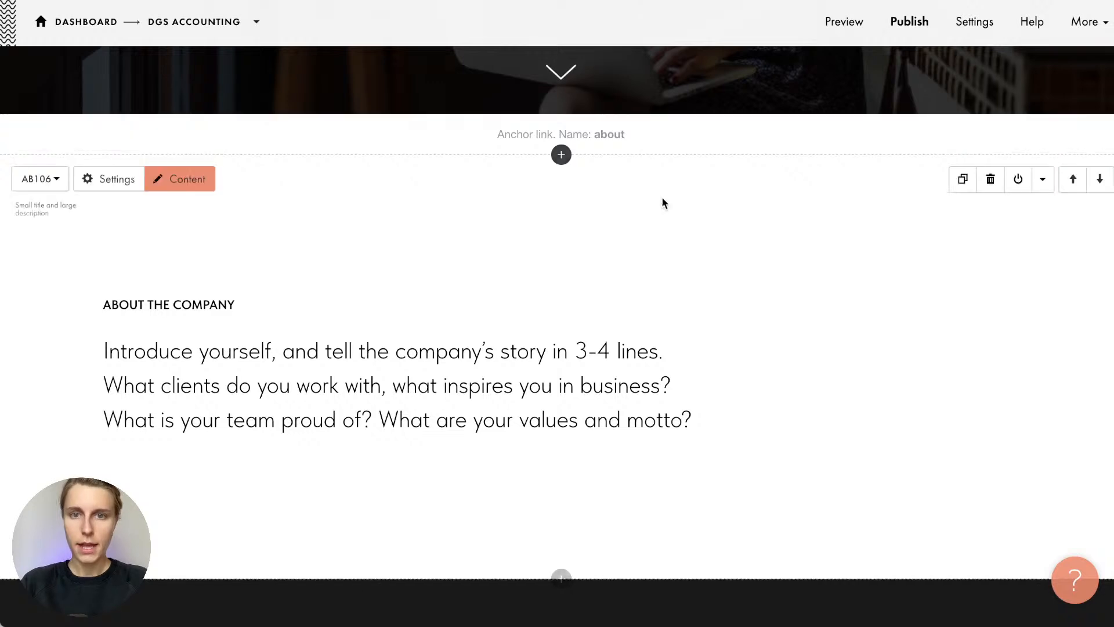
{"action": "scroll", "coordinate": [659, 364], "scroll_direction": "down", "scroll_amount": 2}
{"action": "scroll", "coordinate": [628, 395], "scroll_direction": "up", "scroll_amount": 2}
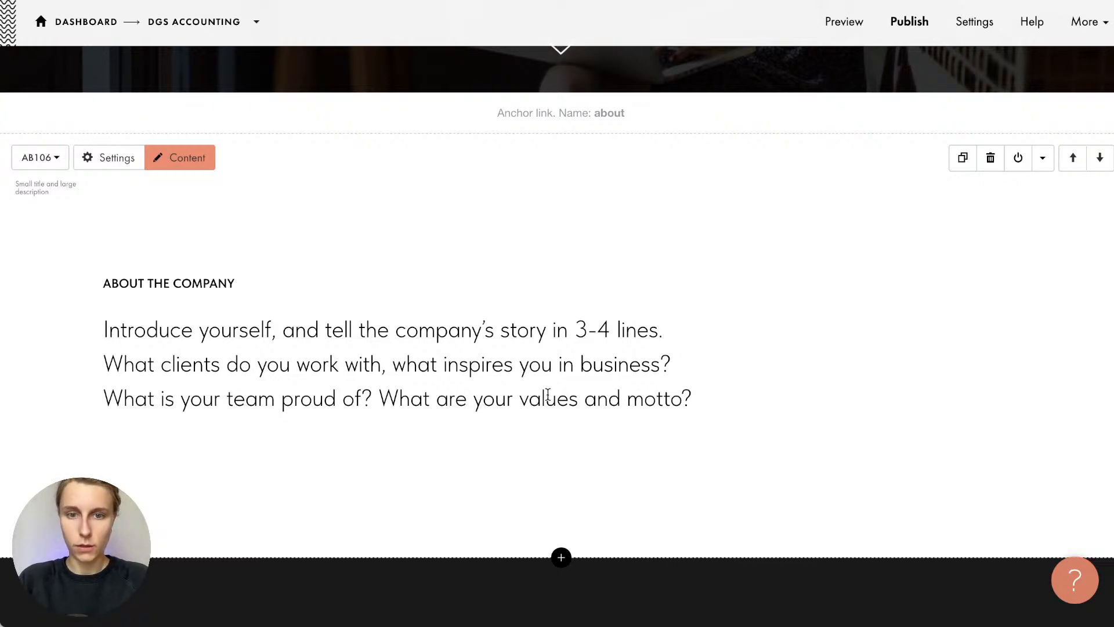
{"action": "scroll", "coordinate": [534, 440], "scroll_direction": "down", "scroll_amount": 10}
{"action": "scroll", "coordinate": [541, 369], "scroll_direction": "up", "scroll_amount": 2}
{"action": "scroll", "coordinate": [541, 367], "scroll_direction": "down", "scroll_amount": 10}
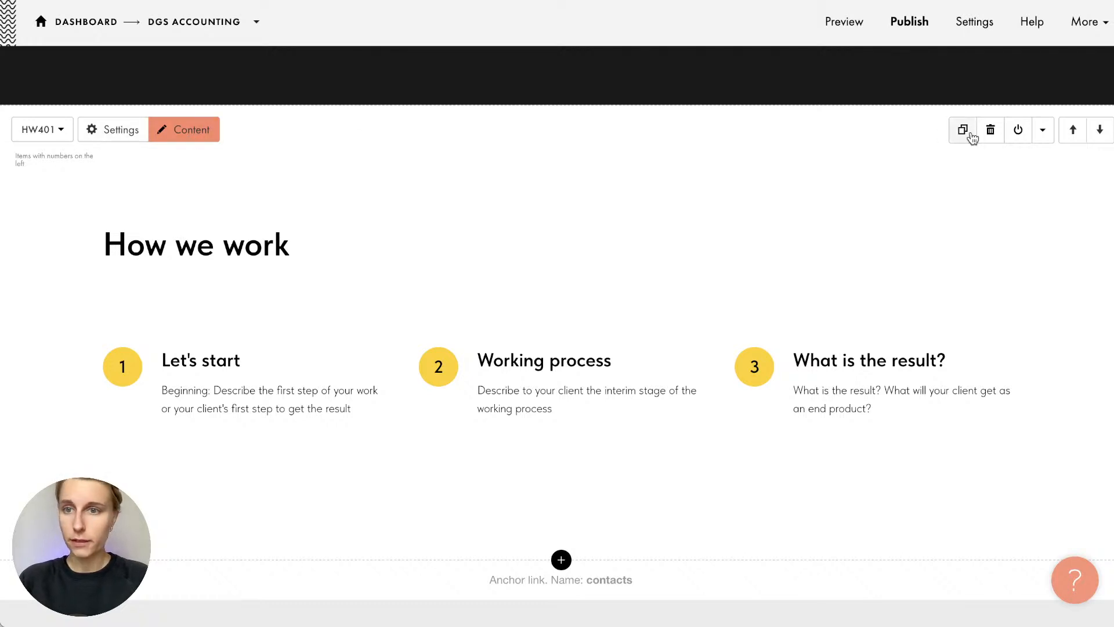
Open the block library and look through the Cover block designs
{"action": "left_click", "coordinate": [561, 560]}
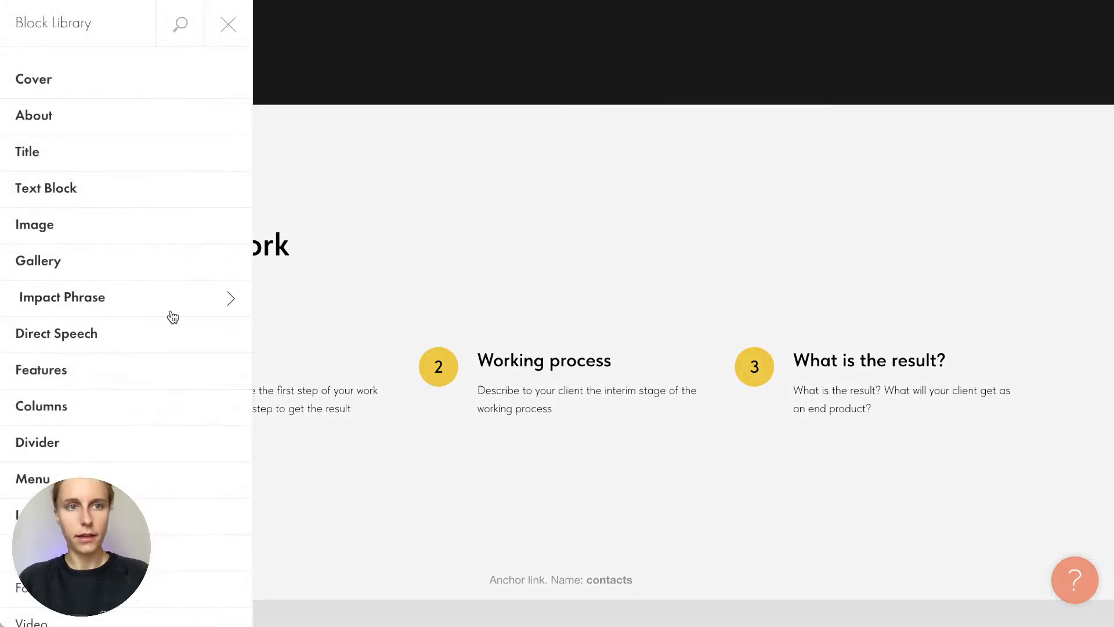
{"action": "scroll", "coordinate": [172, 315], "scroll_direction": "down", "scroll_amount": 2}
{"action": "scroll", "coordinate": [162, 291], "scroll_direction": "up", "scroll_amount": 2}
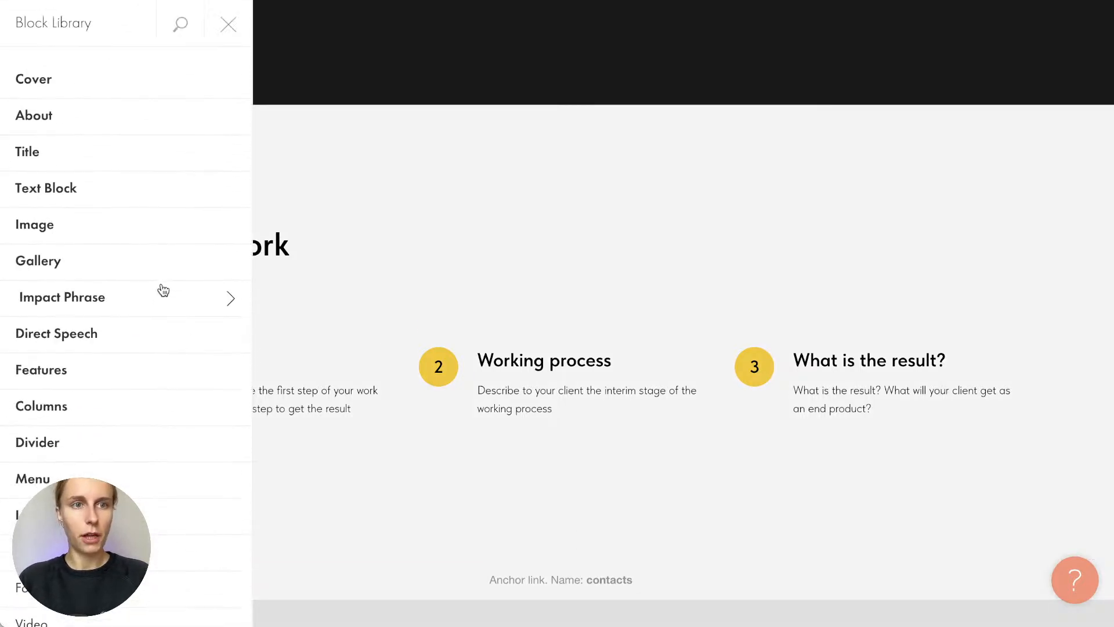
{"action": "left_click", "coordinate": [114, 93]}
{"action": "scroll", "coordinate": [114, 154], "scroll_direction": "down", "scroll_amount": 5}
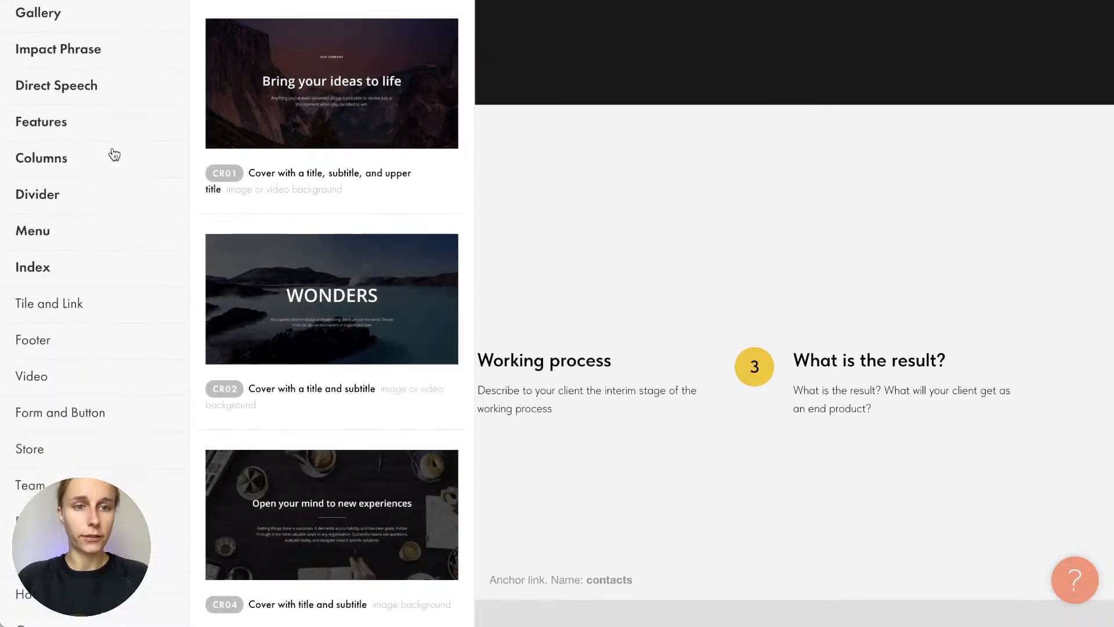
{"action": "scroll", "coordinate": [114, 154], "scroll_direction": "down", "scroll_amount": 1}
Browse the Divider, Index, Video and Tile and Link block categories
{"action": "left_click", "coordinate": [113, 155]}
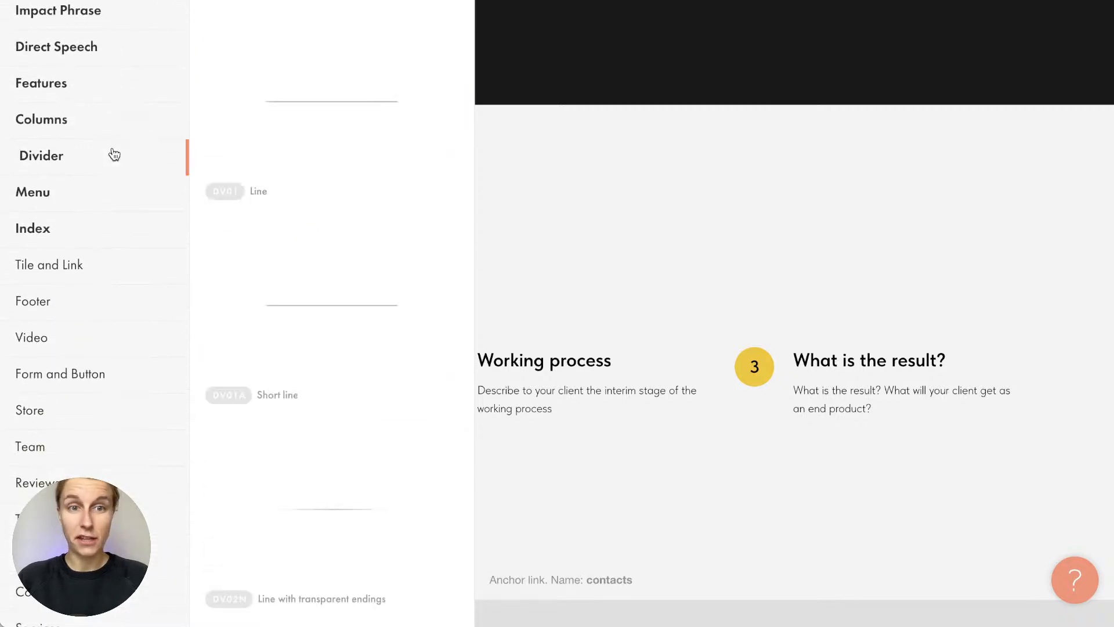
{"action": "left_click", "coordinate": [168, 224]}
{"action": "scroll", "coordinate": [272, 267], "scroll_direction": "down", "scroll_amount": 8}
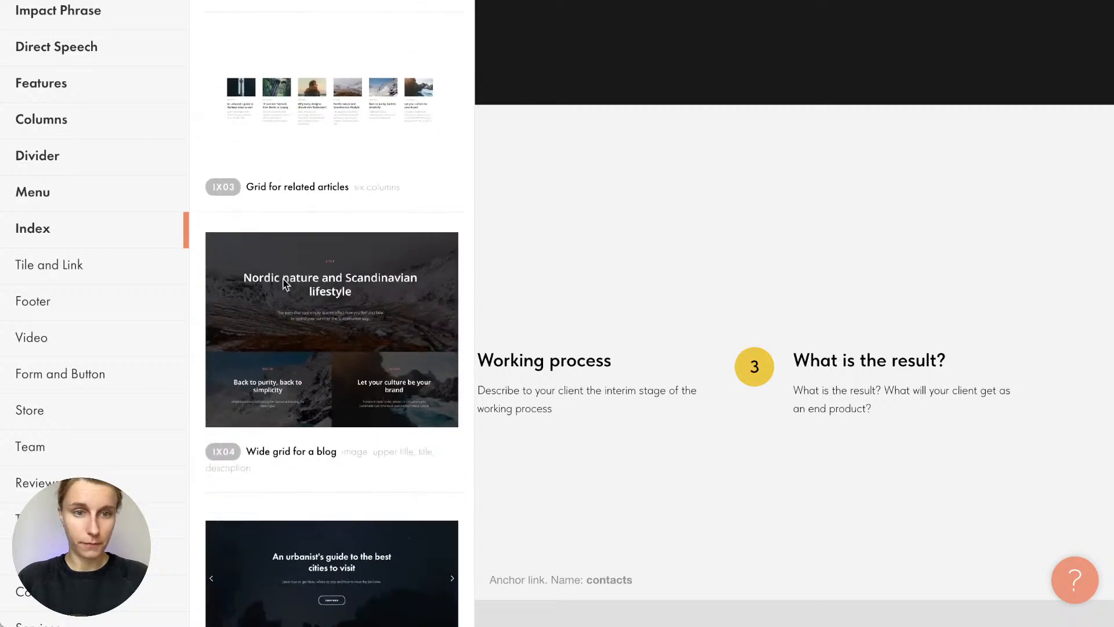
{"action": "left_click", "coordinate": [127, 337]}
{"action": "scroll", "coordinate": [289, 367], "scroll_direction": "down", "scroll_amount": 10}
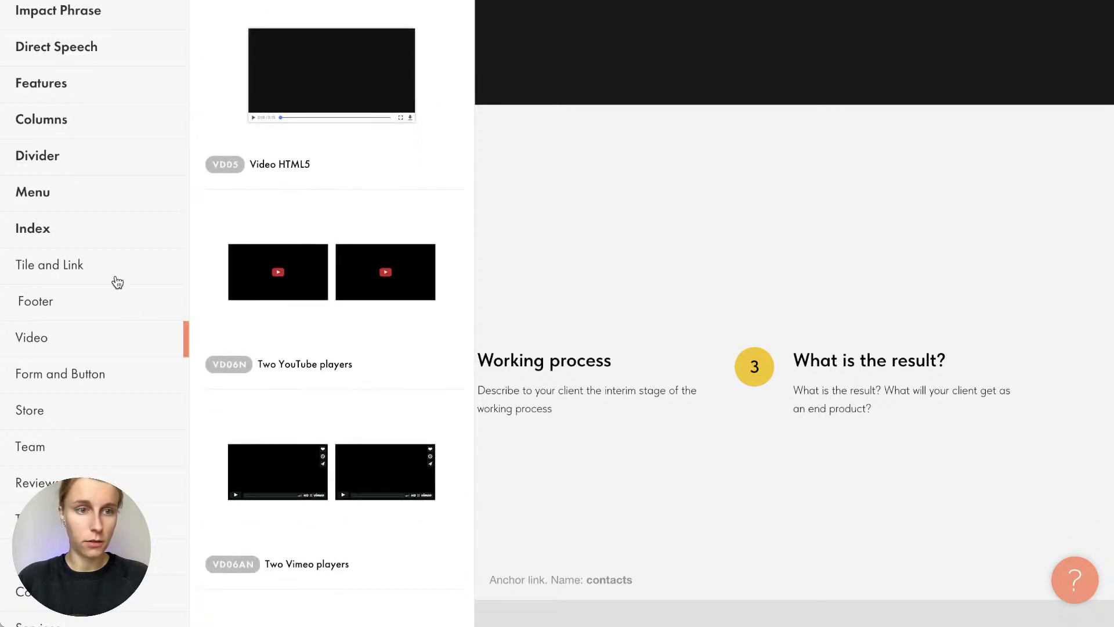
{"action": "left_click", "coordinate": [117, 278]}
{"action": "scroll", "coordinate": [259, 326], "scroll_direction": "down", "scroll_amount": 6}
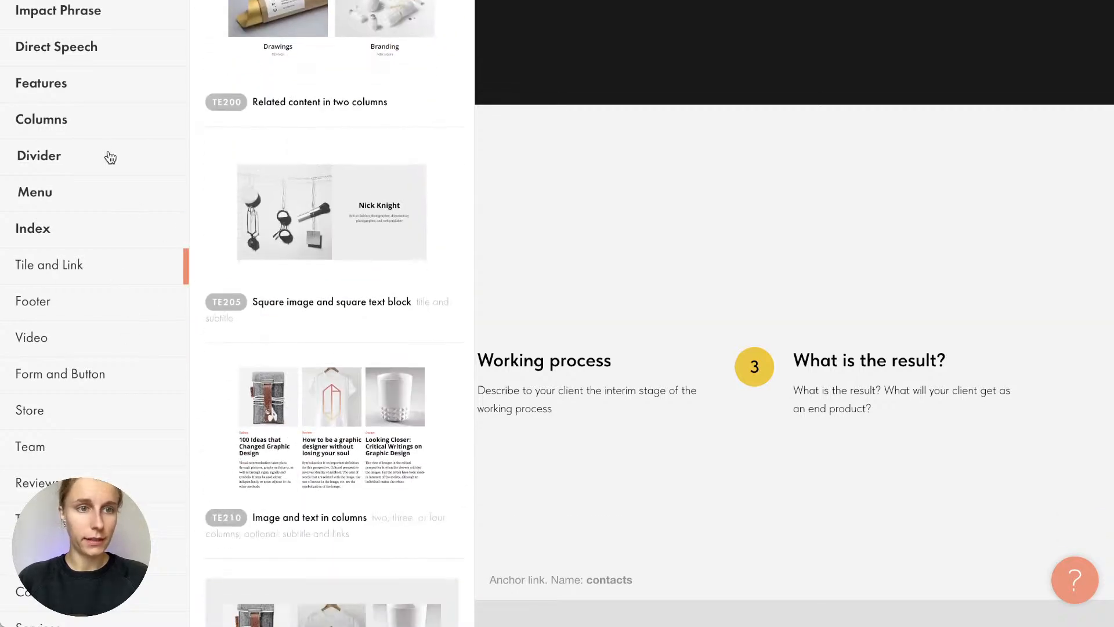
Look through the Menu blocks, then close the block library
{"action": "left_click", "coordinate": [99, 198]}
{"action": "scroll", "coordinate": [280, 297], "scroll_direction": "down", "scroll_amount": 8}
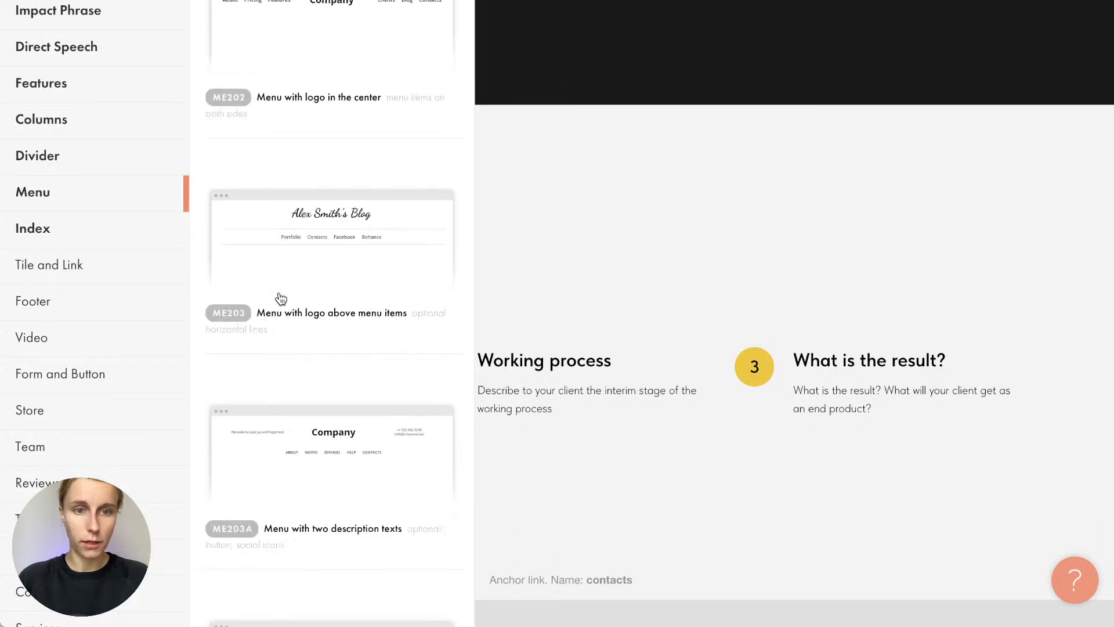
{"action": "scroll", "coordinate": [281, 299], "scroll_direction": "up", "scroll_amount": 10}
{"action": "scroll", "coordinate": [281, 299], "scroll_direction": "down", "scroll_amount": 8}
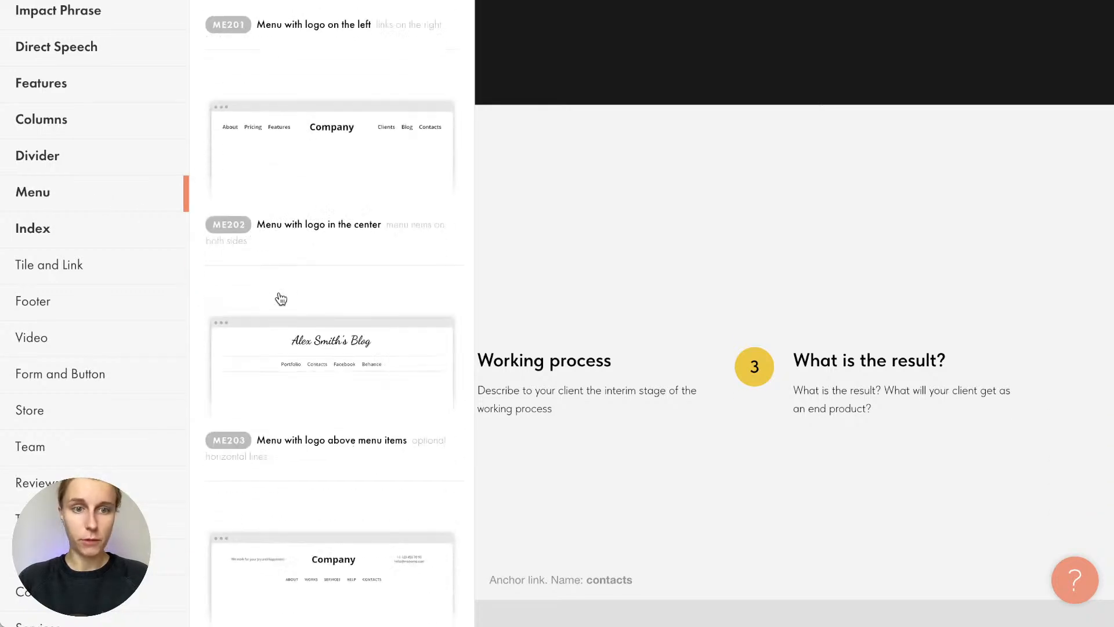
{"action": "scroll", "coordinate": [281, 299], "scroll_direction": "up", "scroll_amount": 6}
{"action": "scroll", "coordinate": [146, 290], "scroll_direction": "up", "scroll_amount": 5}
{"action": "left_click", "coordinate": [165, 22]}
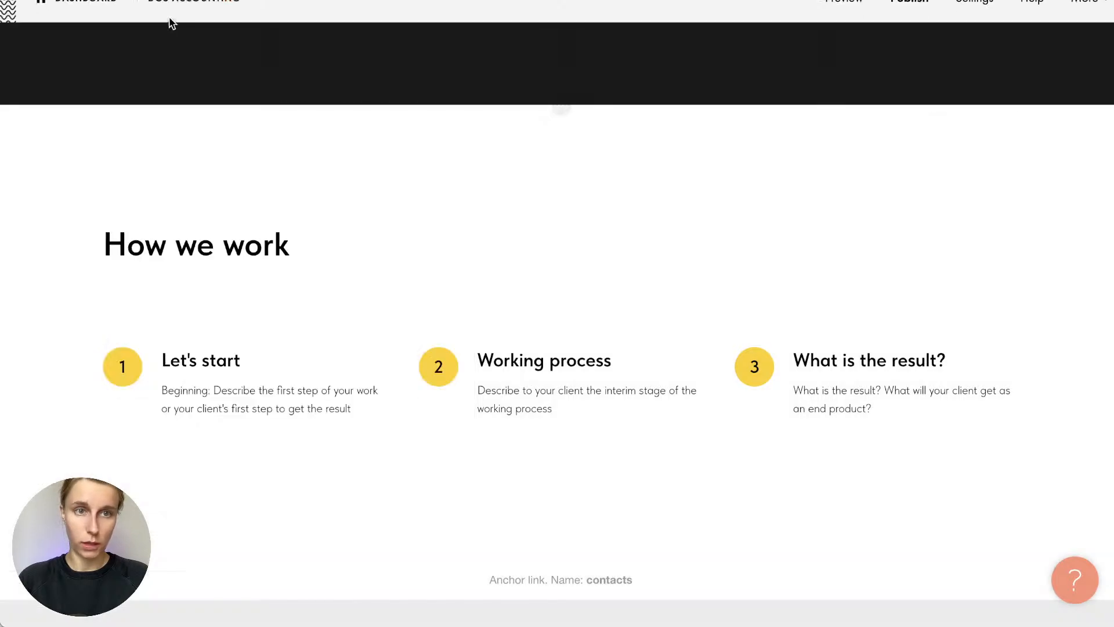
{"action": "mouse_move", "coordinate": [396, 194]}
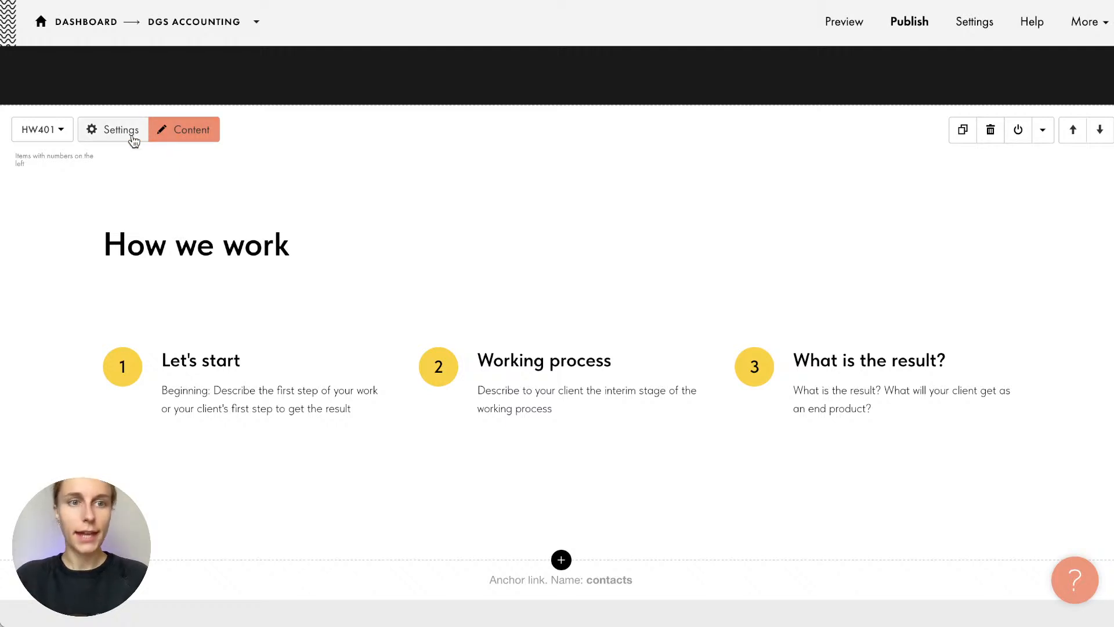
{"action": "left_click", "coordinate": [172, 130]}
{"action": "left_click", "coordinate": [172, 146]}
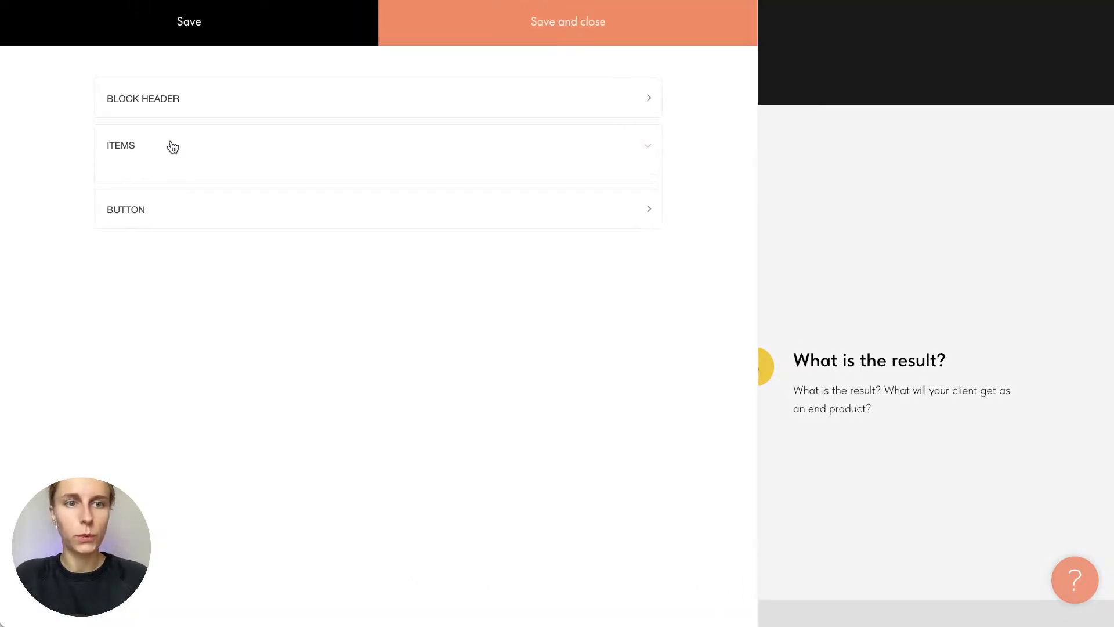
{"action": "scroll", "coordinate": [200, 261], "scroll_direction": "down", "scroll_amount": 2}
{"action": "triple_click", "coordinate": [197, 235]}
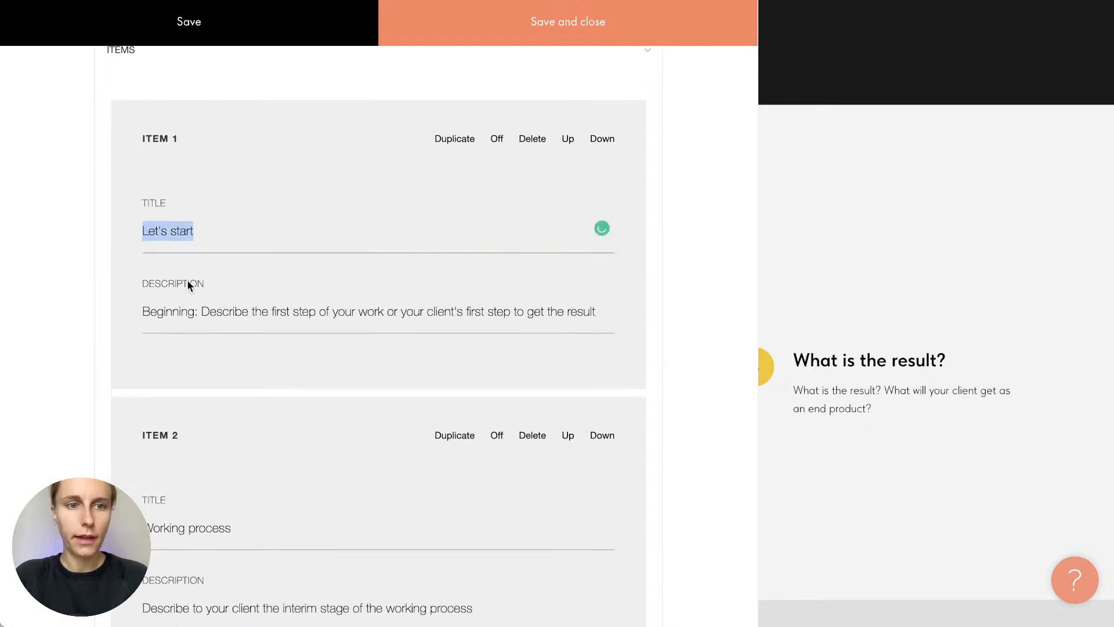
{"action": "left_click", "coordinate": [209, 311]}
{"action": "scroll", "coordinate": [213, 310], "scroll_direction": "up", "scroll_amount": 2}
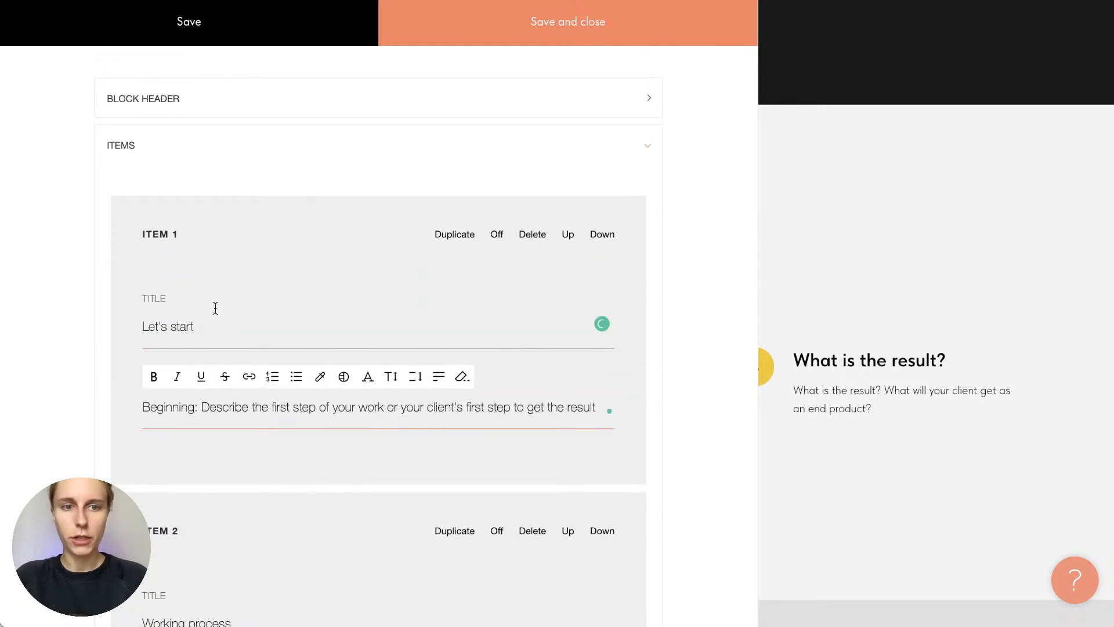
{"action": "left_click", "coordinate": [191, 149]}
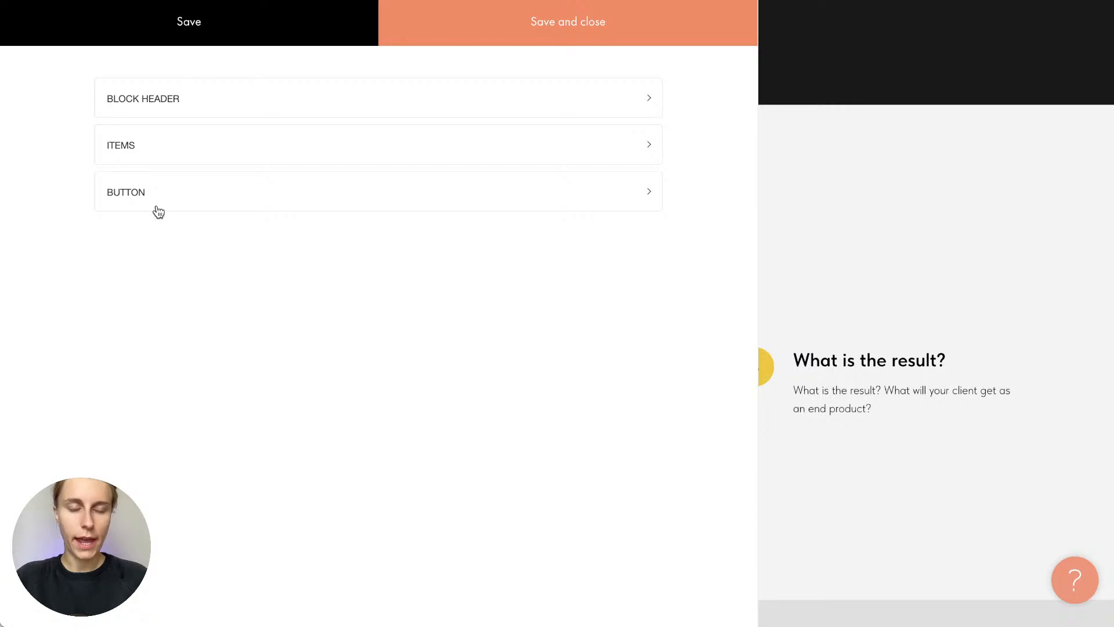
{"action": "left_click", "coordinate": [157, 207]}
{"action": "left_click", "coordinate": [141, 197]}
{"action": "left_click", "coordinate": [853, 238]}
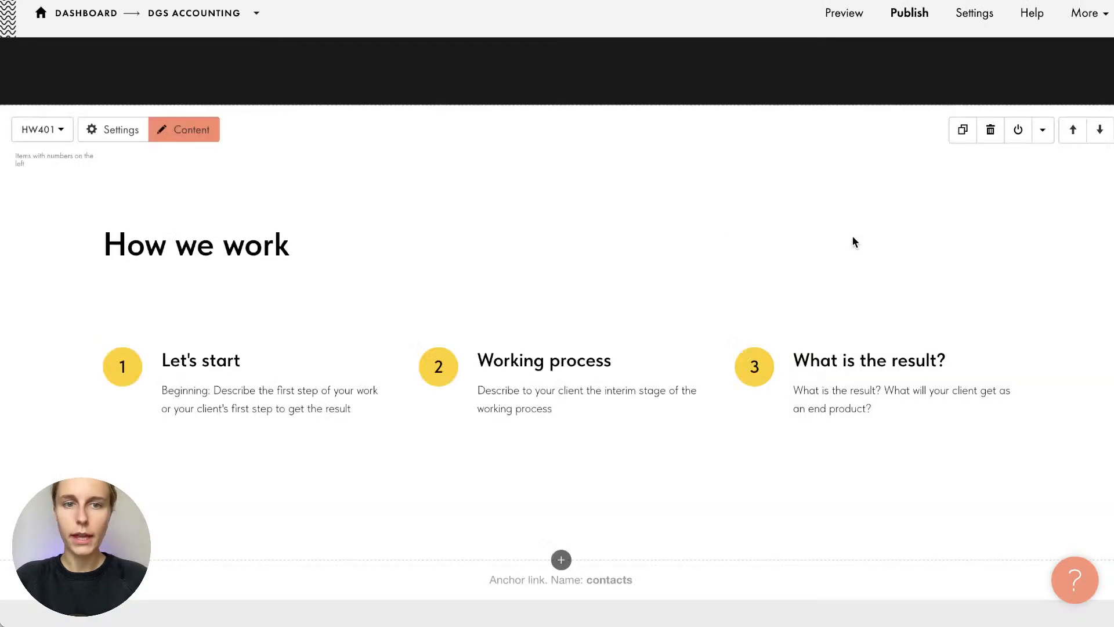
{"action": "left_click", "coordinate": [137, 137]}
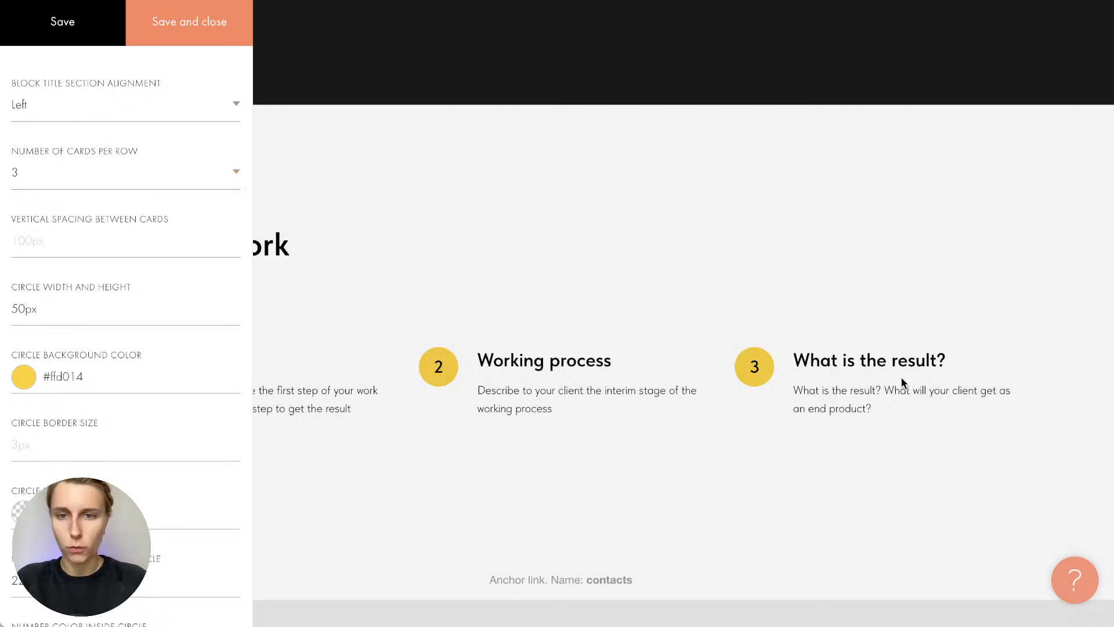
{"action": "left_click", "coordinate": [152, 177]}
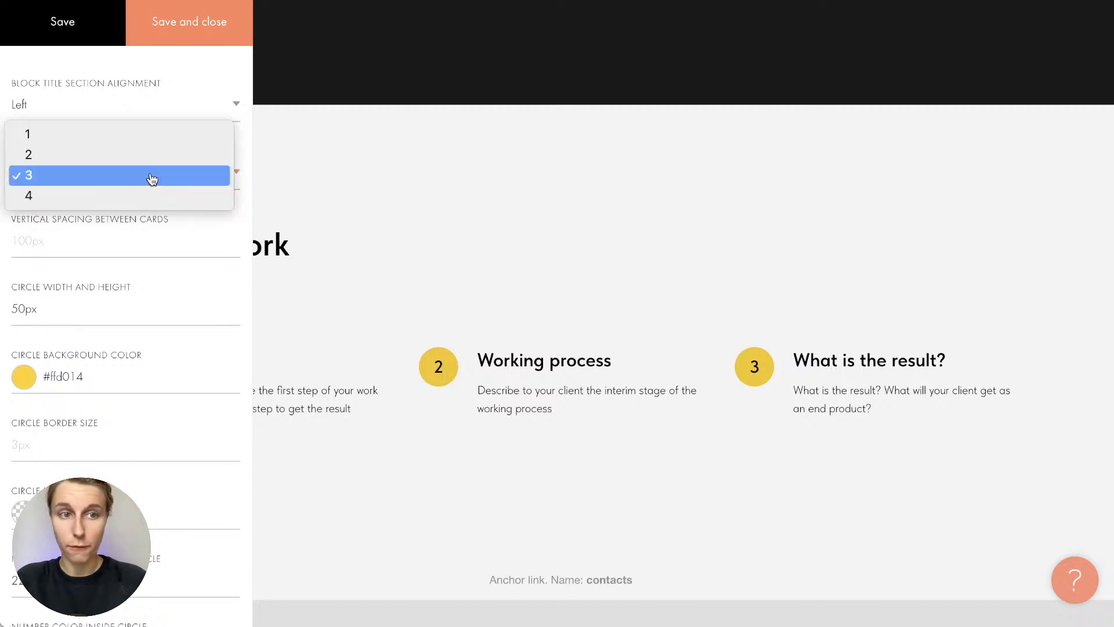
{"action": "left_click", "coordinate": [152, 177]}
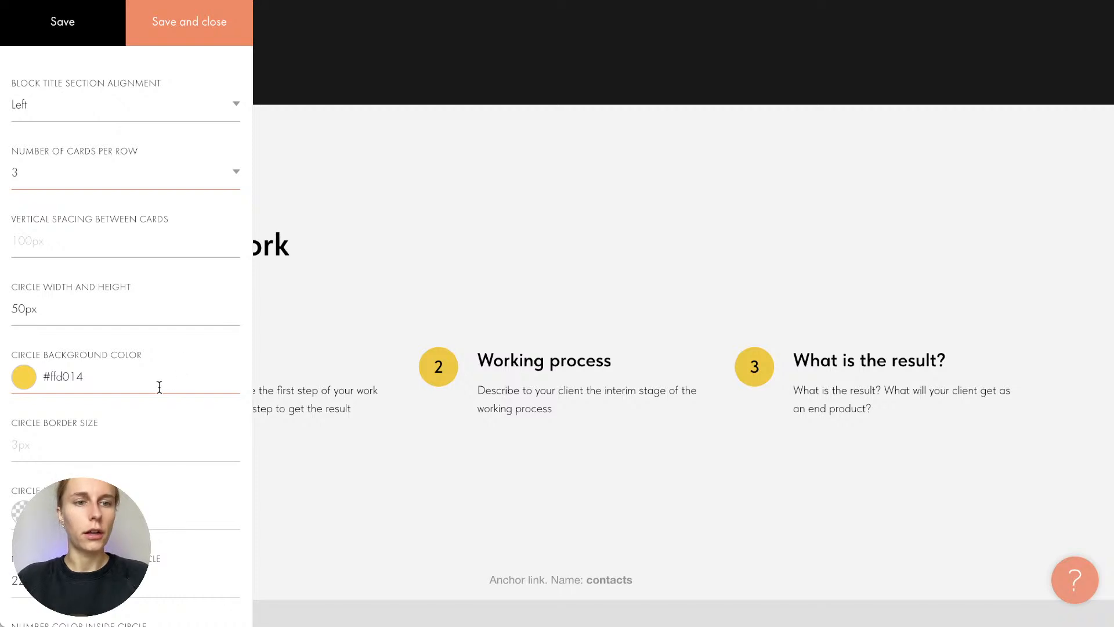
{"action": "scroll", "coordinate": [64, 315], "scroll_direction": "down", "scroll_amount": 9}
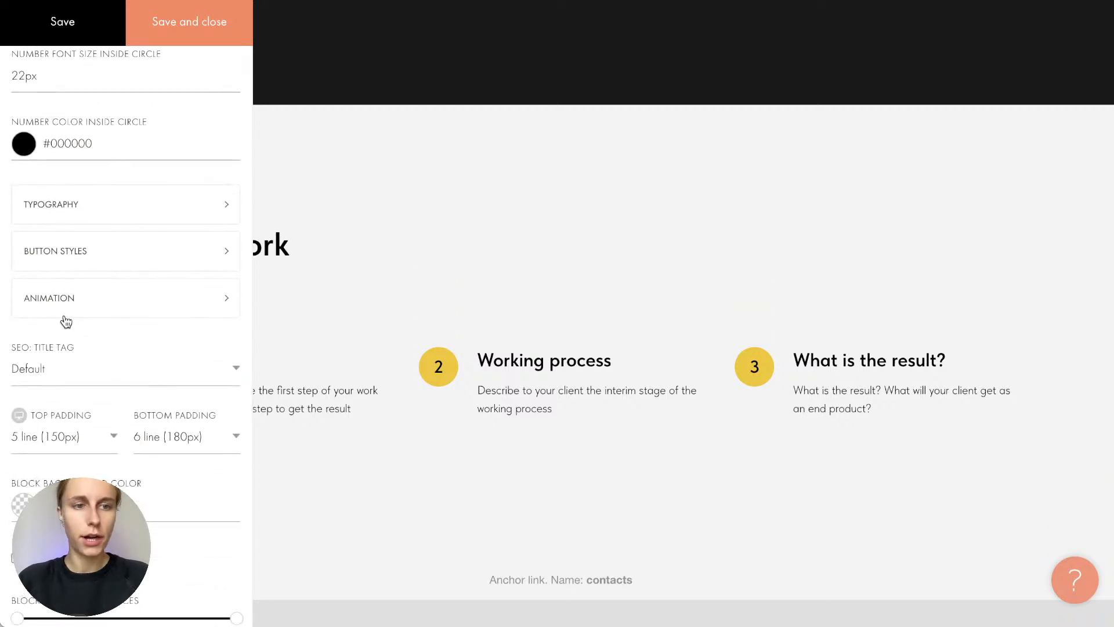
{"action": "scroll", "coordinate": [63, 314], "scroll_direction": "down", "scroll_amount": 5}
{"action": "scroll", "coordinate": [64, 314], "scroll_direction": "up", "scroll_amount": 15}
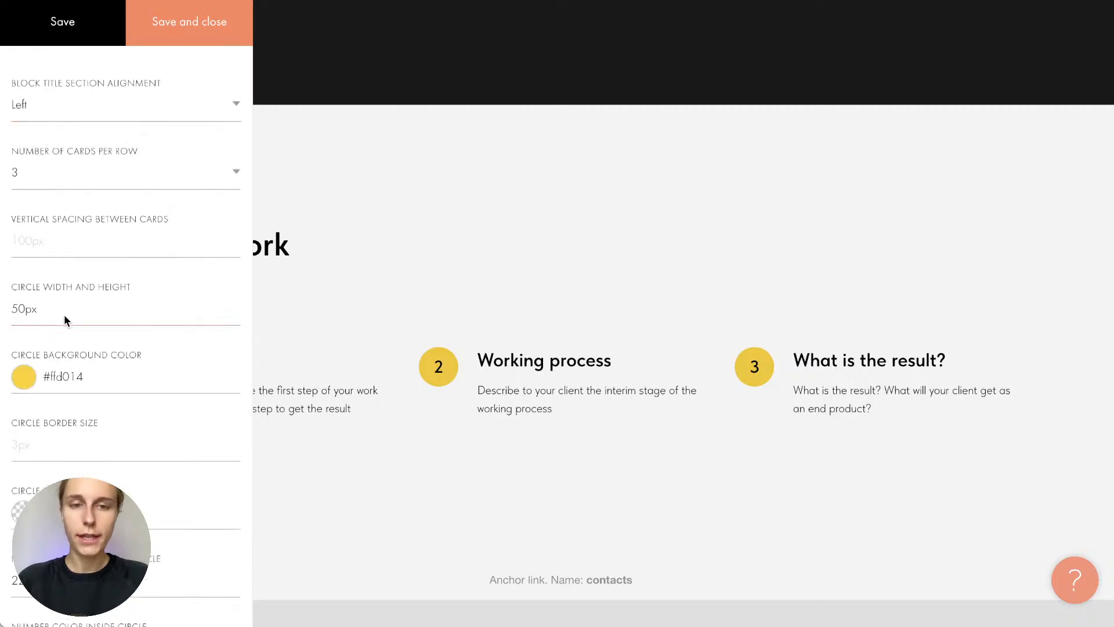
{"action": "left_click", "coordinate": [433, 249]}
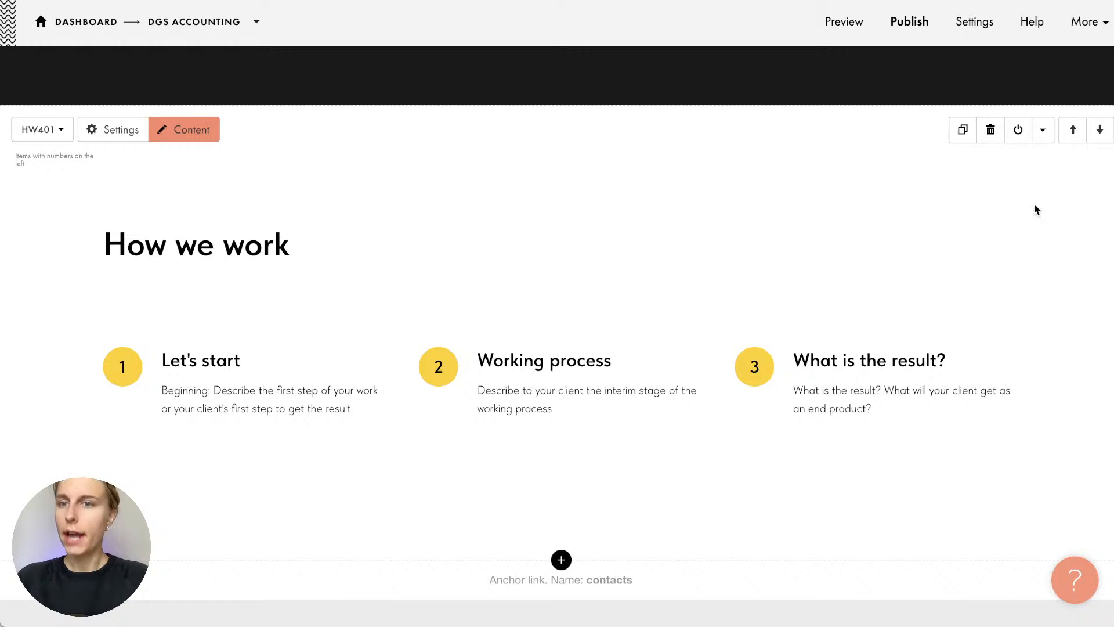
Duplicate the How we work block, delete the copy, hide and reshow it, and view its cut/copy options
{"action": "left_click", "coordinate": [957, 138]}
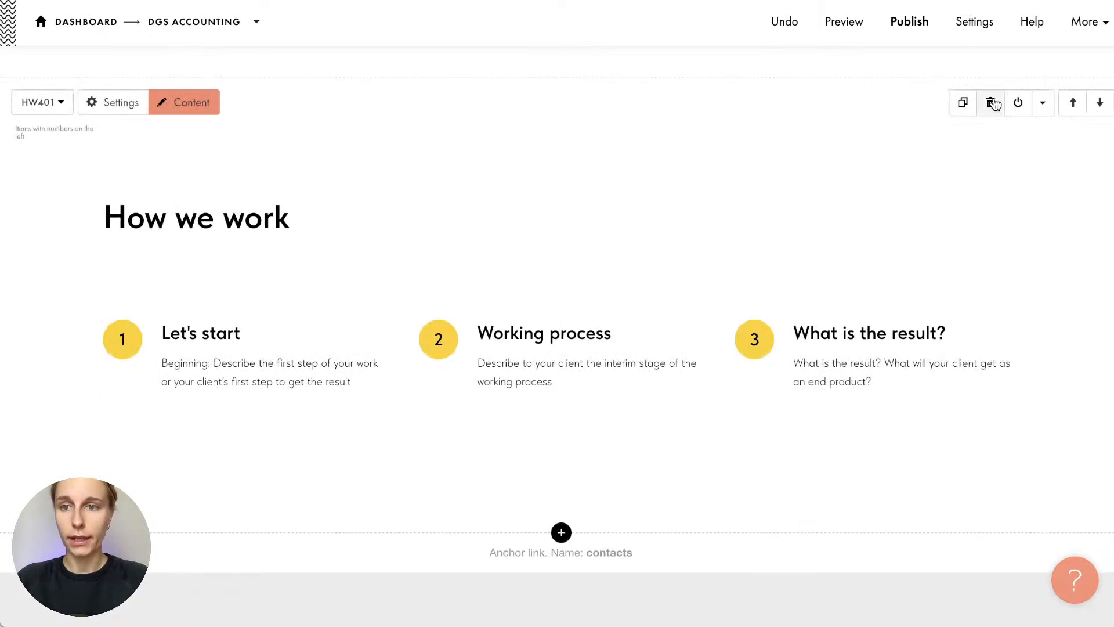
{"action": "left_click", "coordinate": [993, 102]}
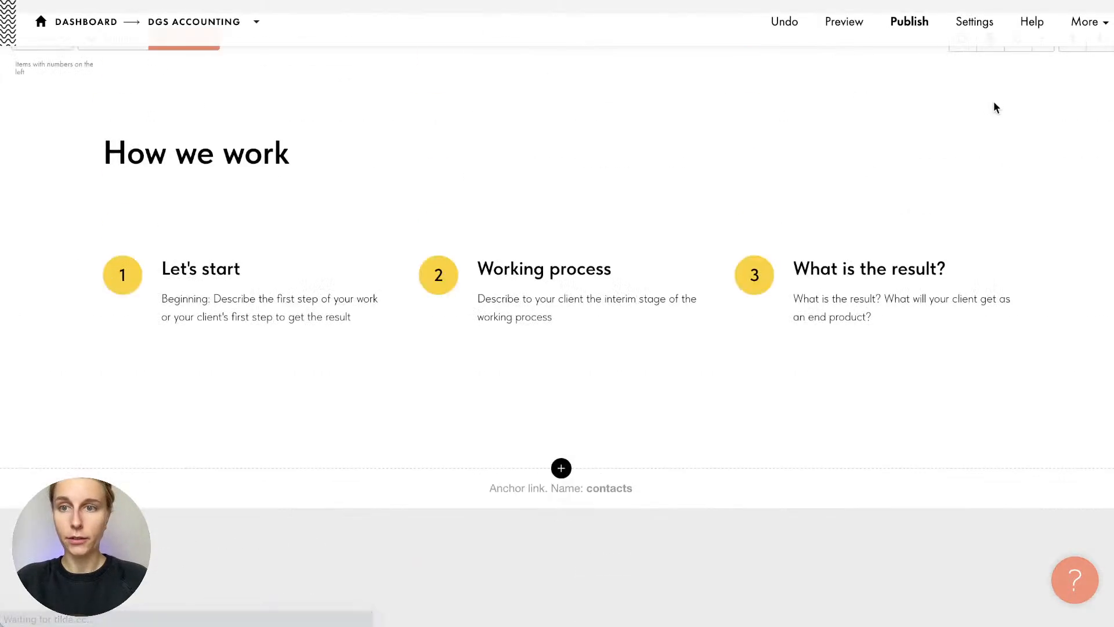
{"action": "left_click", "coordinate": [1018, 130]}
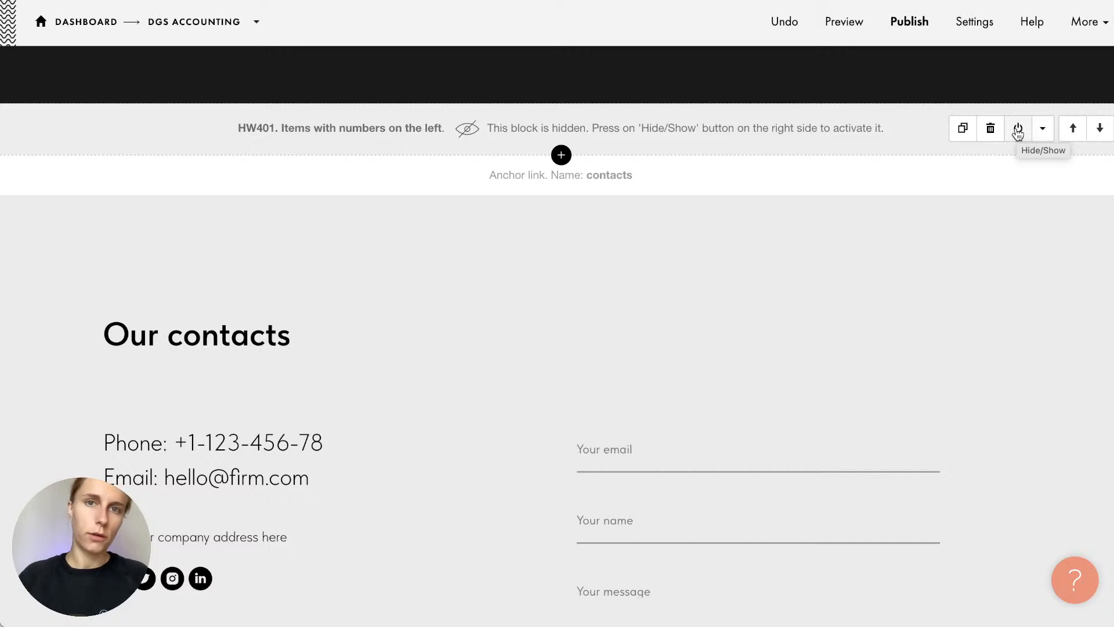
{"action": "left_click", "coordinate": [1018, 130]}
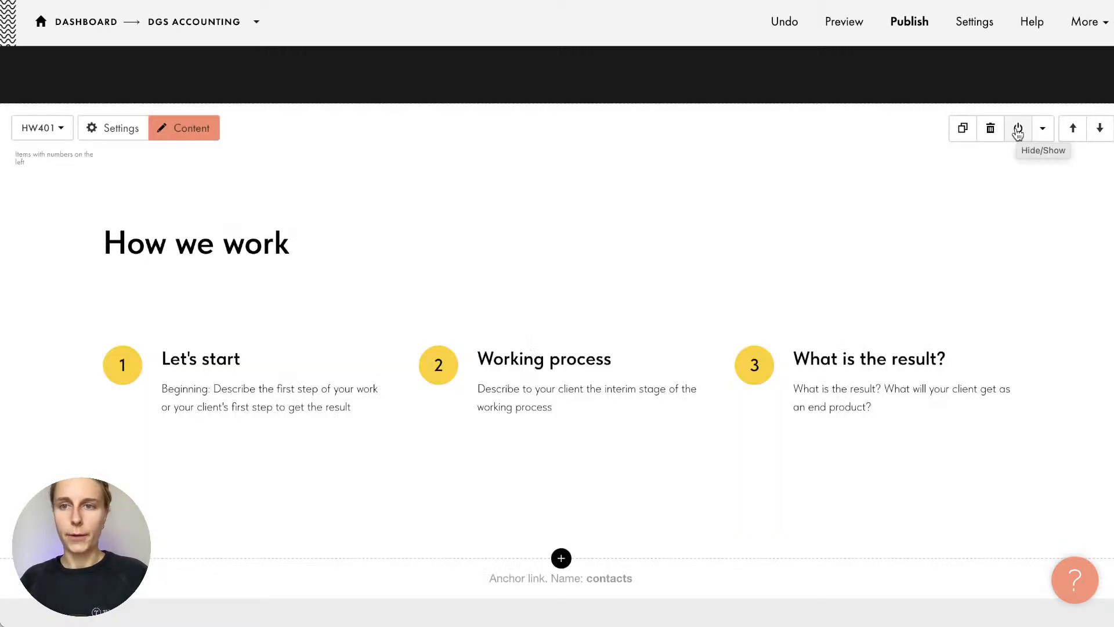
{"action": "left_click", "coordinate": [1043, 129]}
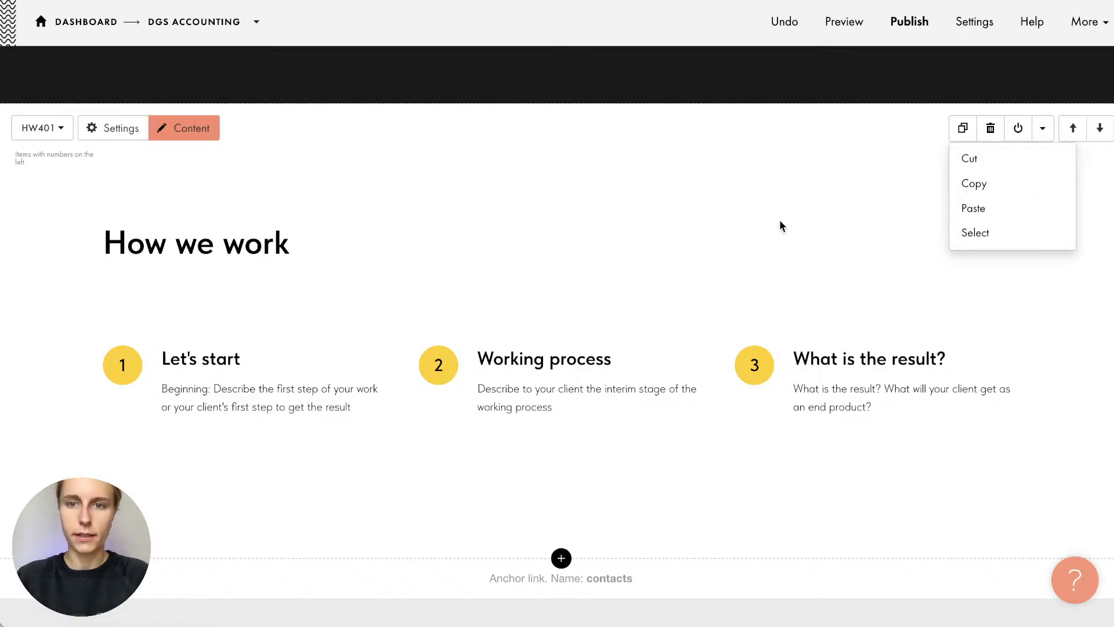
{"action": "left_click", "coordinate": [1043, 130]}
Scroll up to the ME301 top menu block above the cover headline
{"action": "scroll", "coordinate": [791, 242], "scroll_direction": "up", "scroll_amount": 15}
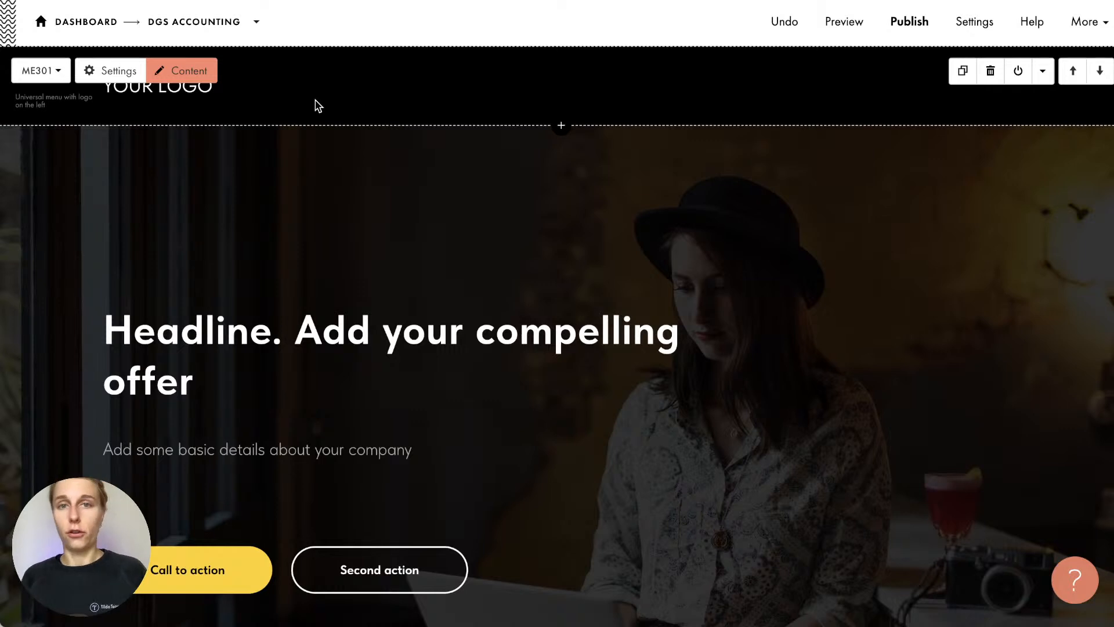
Replace the YOUR LOGO menu title with DGS ACCOUNTING copied from the notes
{"action": "left_click", "coordinate": [196, 69]}
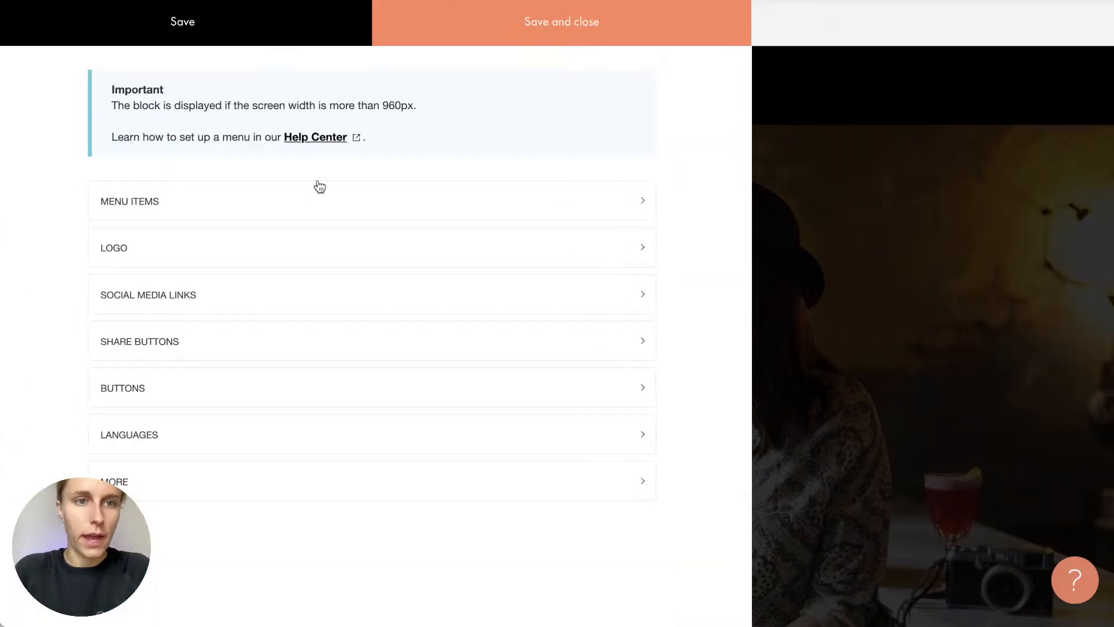
{"action": "left_click", "coordinate": [169, 245]}
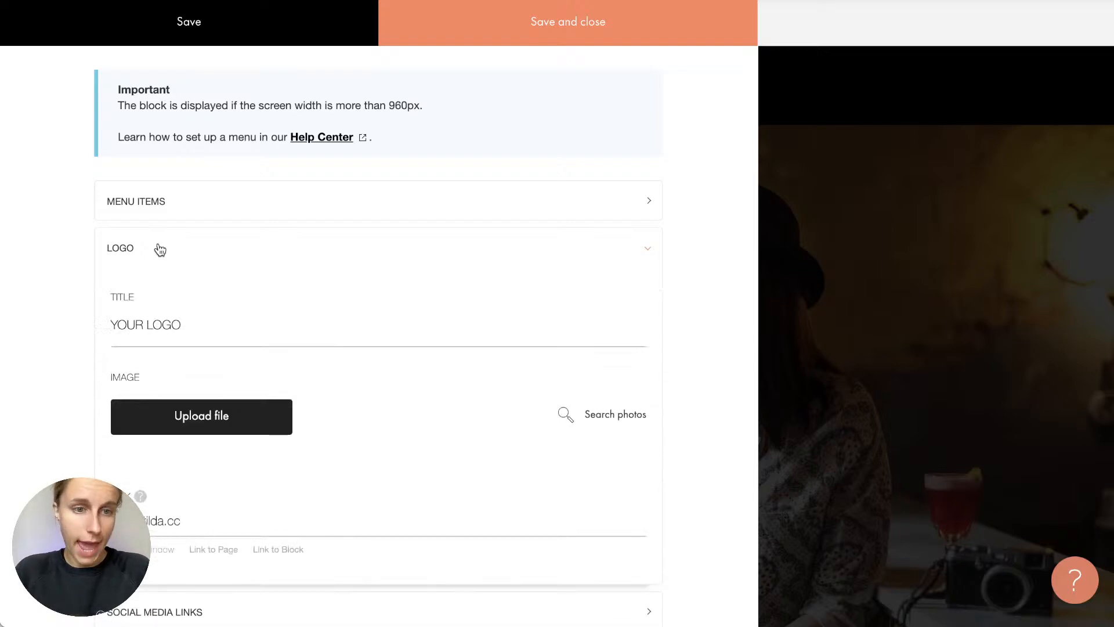
{"action": "left_click_drag", "start_coordinate": [183, 325], "coordinate": [68, 323]}
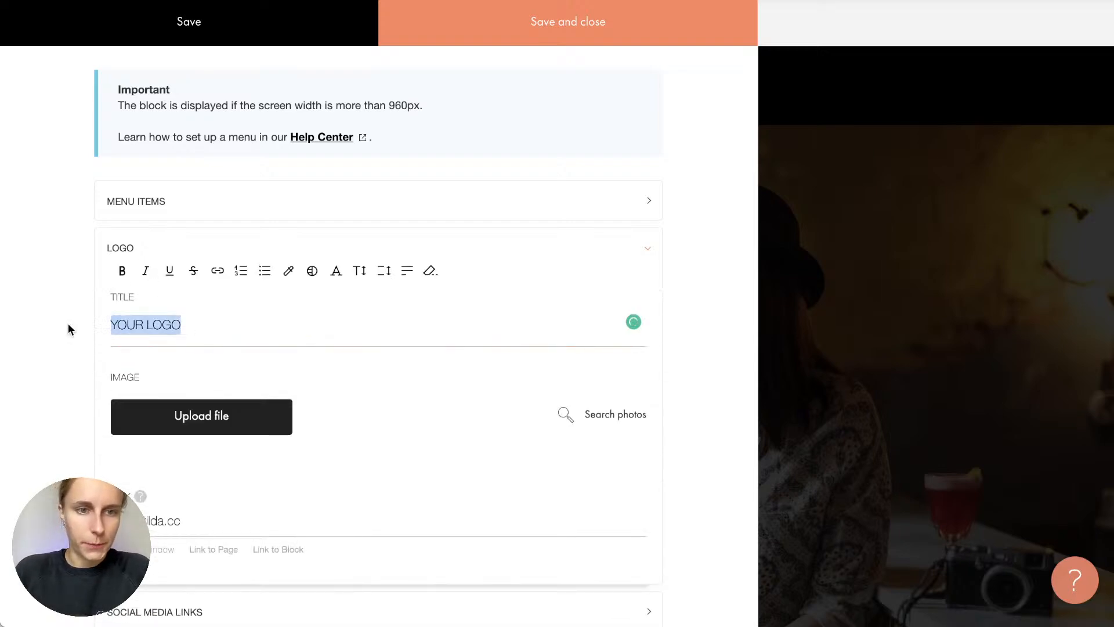
{"action": "key", "text": "super+Tab"}
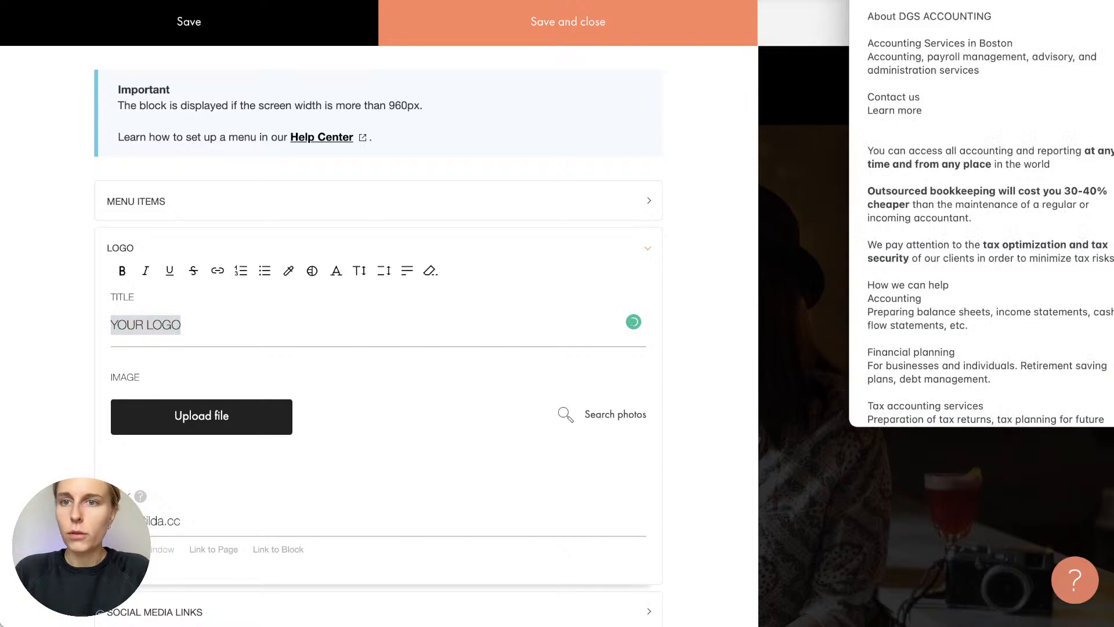
{"action": "scroll", "coordinate": [981, 49], "scroll_direction": "up", "scroll_amount": 2}
{"action": "scroll", "coordinate": [980, 49], "scroll_direction": "down", "scroll_amount": 1}
{"action": "left_click_drag", "start_coordinate": [899, 40], "coordinate": [993, 41]}
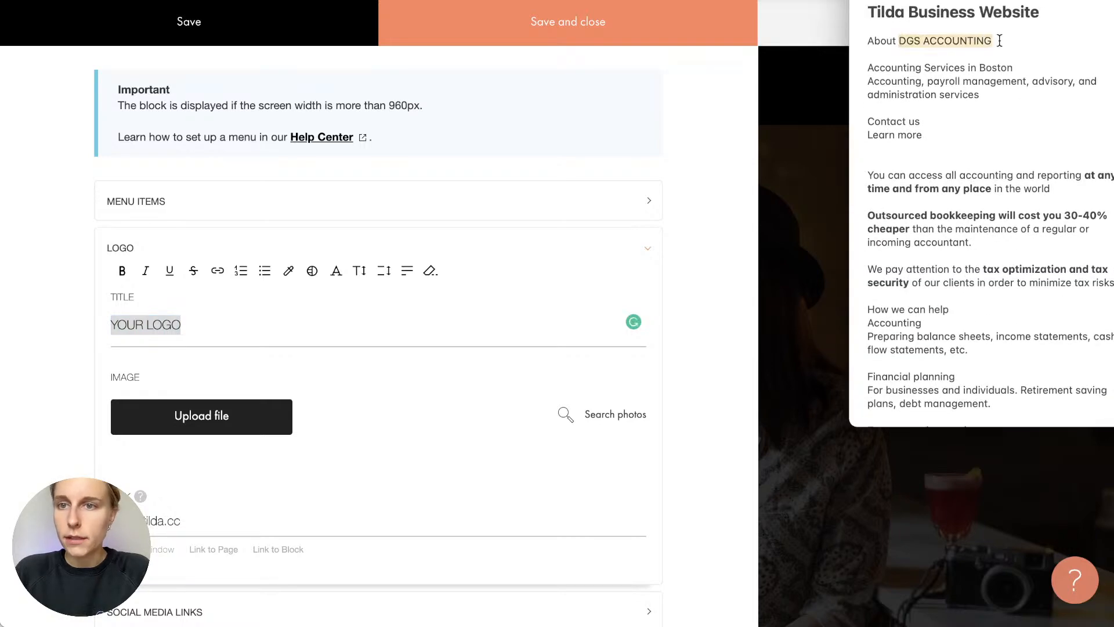
{"action": "key", "text": "super+c"}
{"action": "key", "text": "super+Tab"}
{"action": "key", "text": "super+v"}
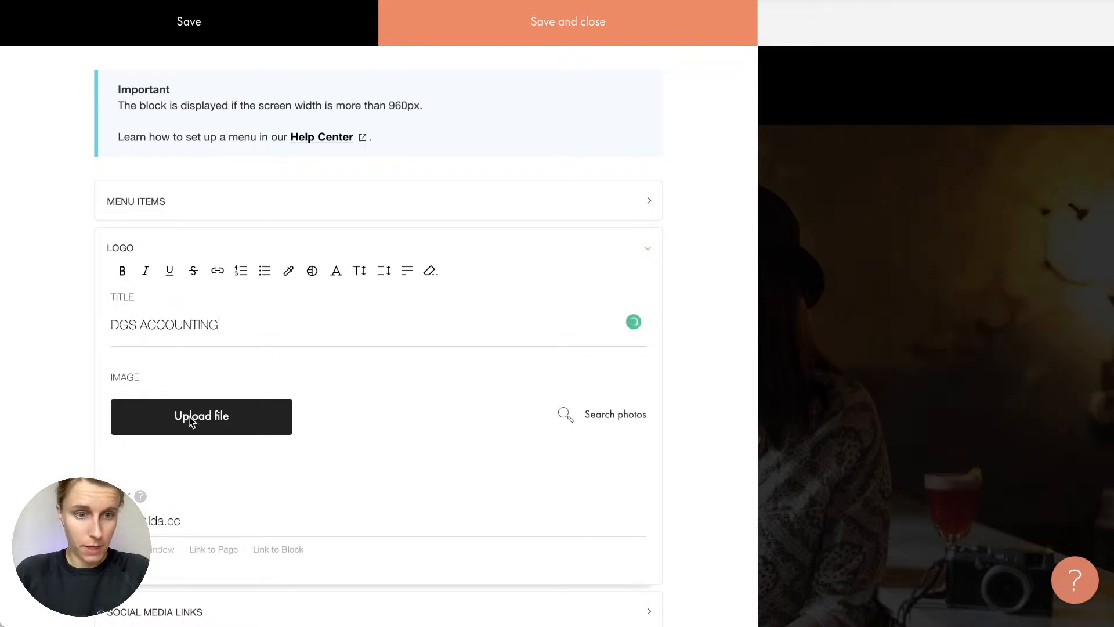
Set the logo link to / and save the header content
{"action": "triple_click", "coordinate": [180, 519]}
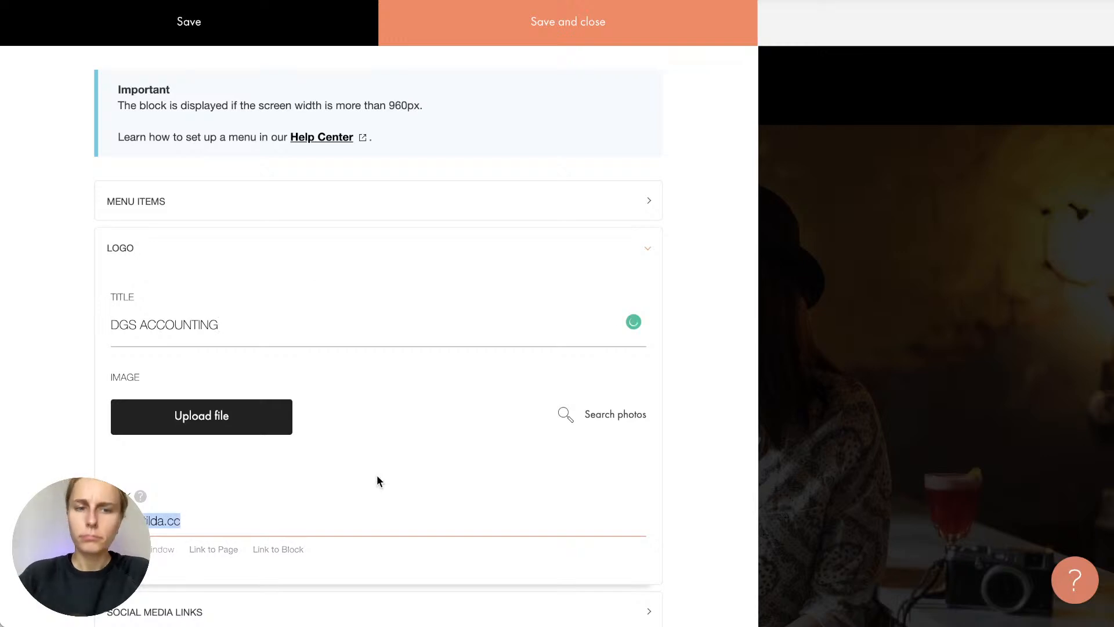
{"action": "type", "text": "/"}
{"action": "scroll", "coordinate": [317, 474], "scroll_direction": "down", "scroll_amount": 2}
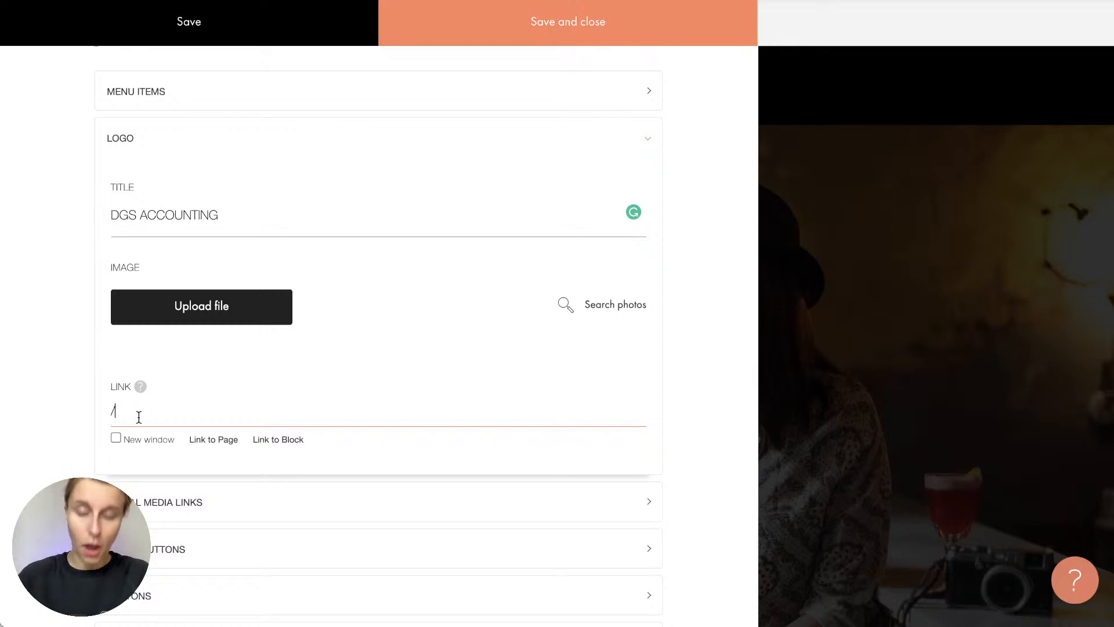
{"action": "left_click", "coordinate": [527, 17]}
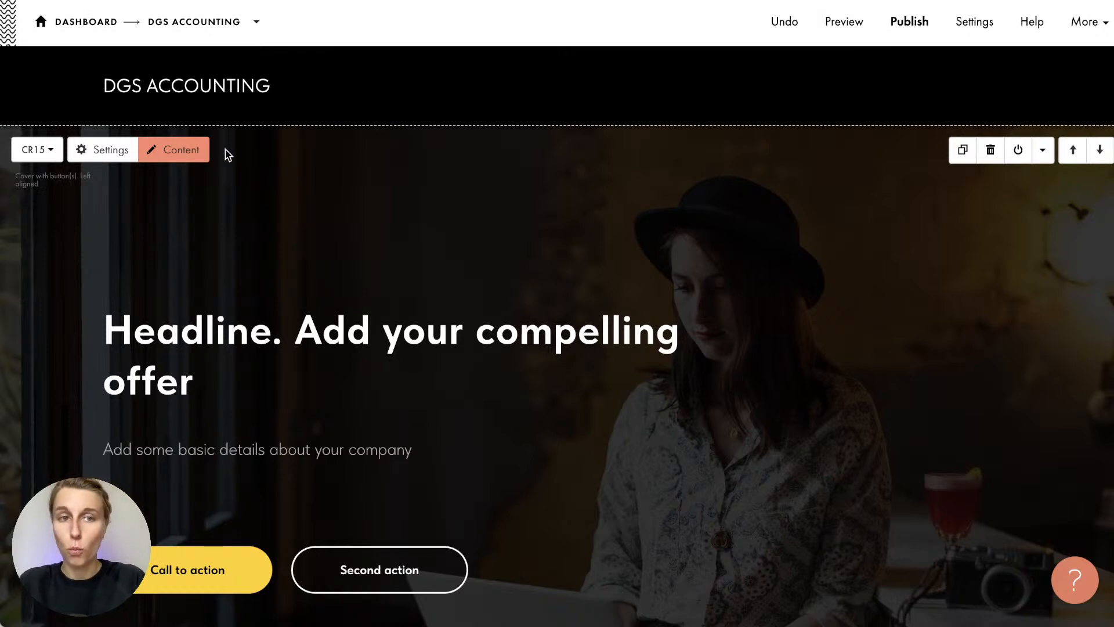
Set the header block background colour to white (#ffffff) and save
{"action": "mouse_move", "coordinate": [127, 77]}
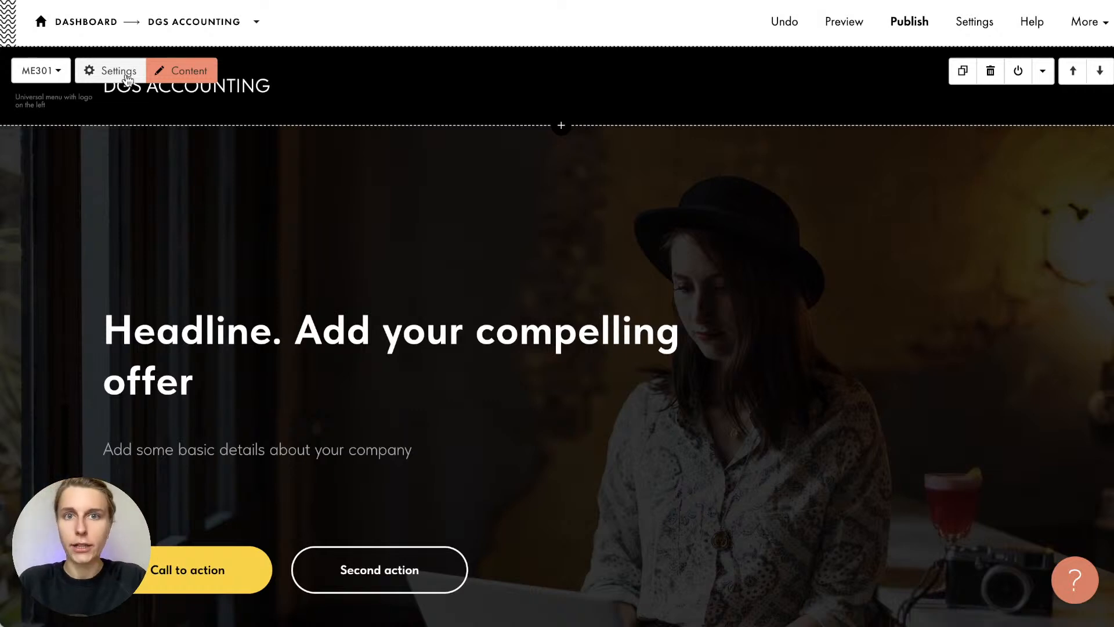
{"action": "left_click", "coordinate": [127, 74]}
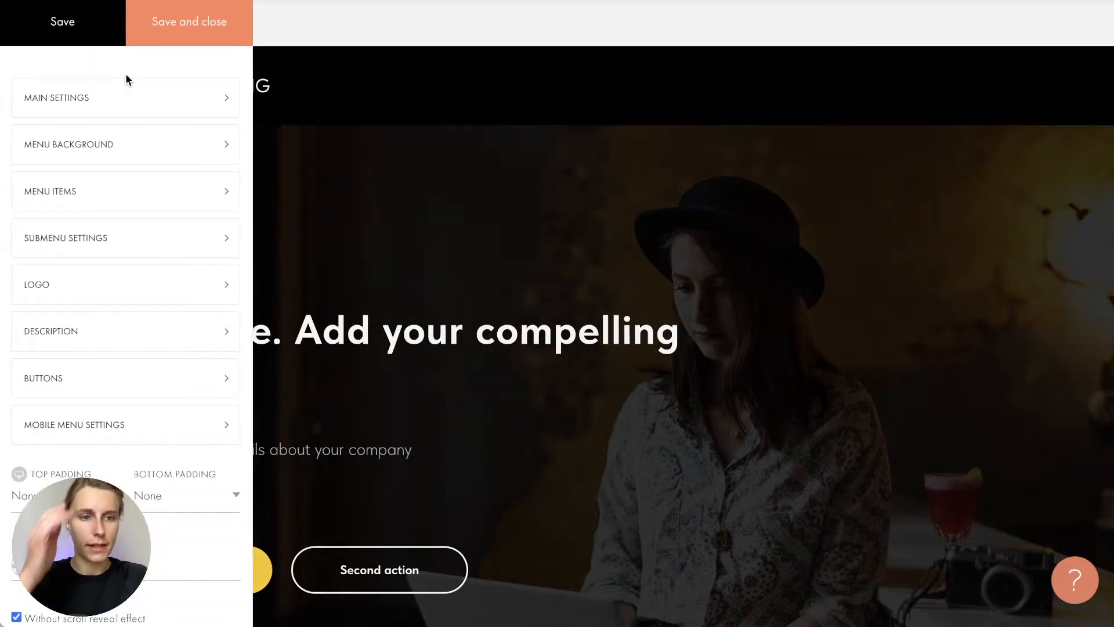
{"action": "scroll", "coordinate": [87, 389], "scroll_direction": "down", "scroll_amount": 3}
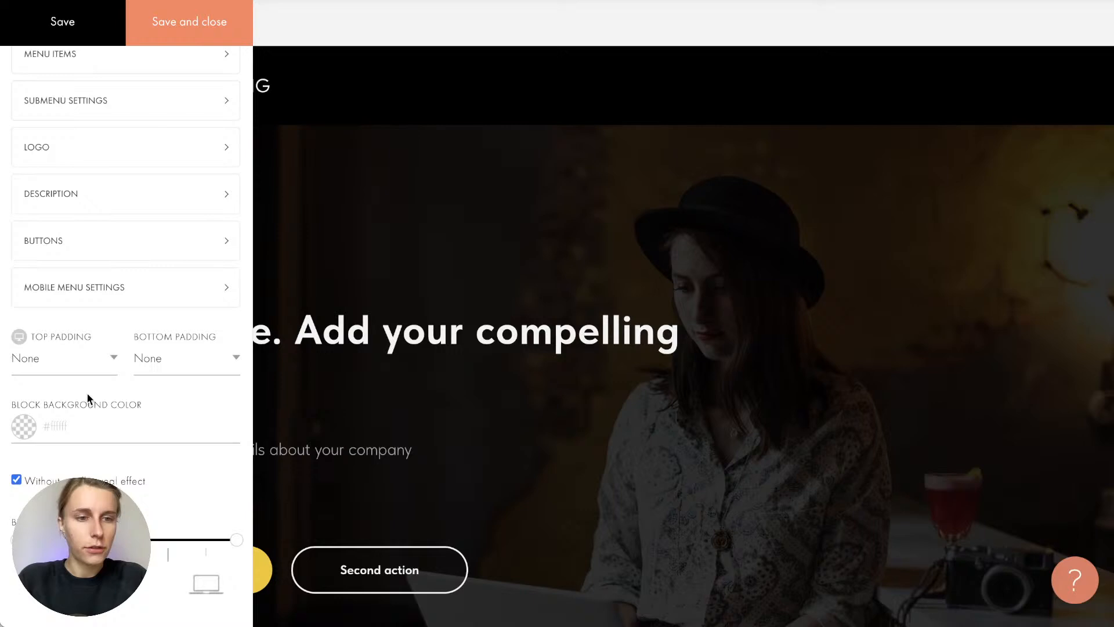
{"action": "left_click", "coordinate": [52, 428]}
{"action": "left_click", "coordinate": [12, 444]}
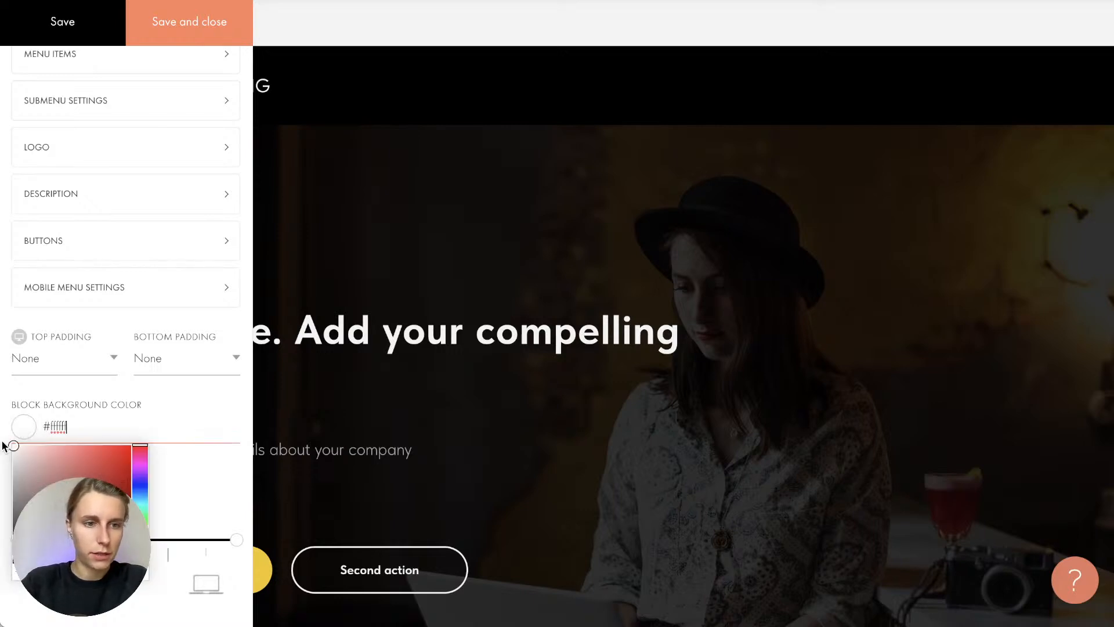
{"action": "left_click", "coordinate": [90, 403]}
{"action": "scroll", "coordinate": [90, 403], "scroll_direction": "up", "scroll_amount": 3}
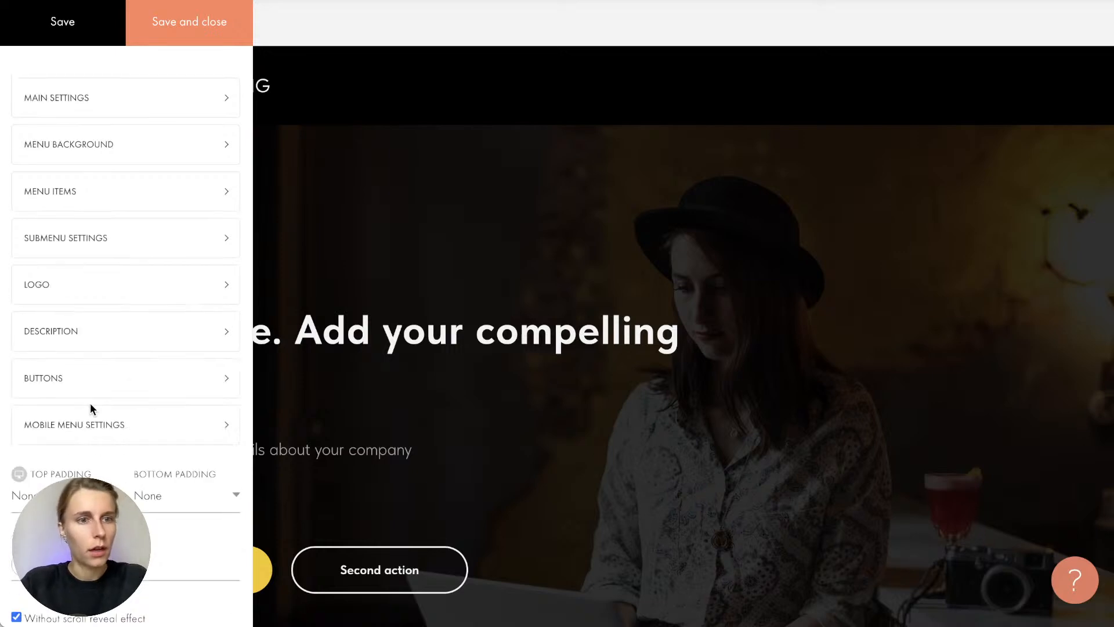
{"action": "left_click", "coordinate": [164, 30]}
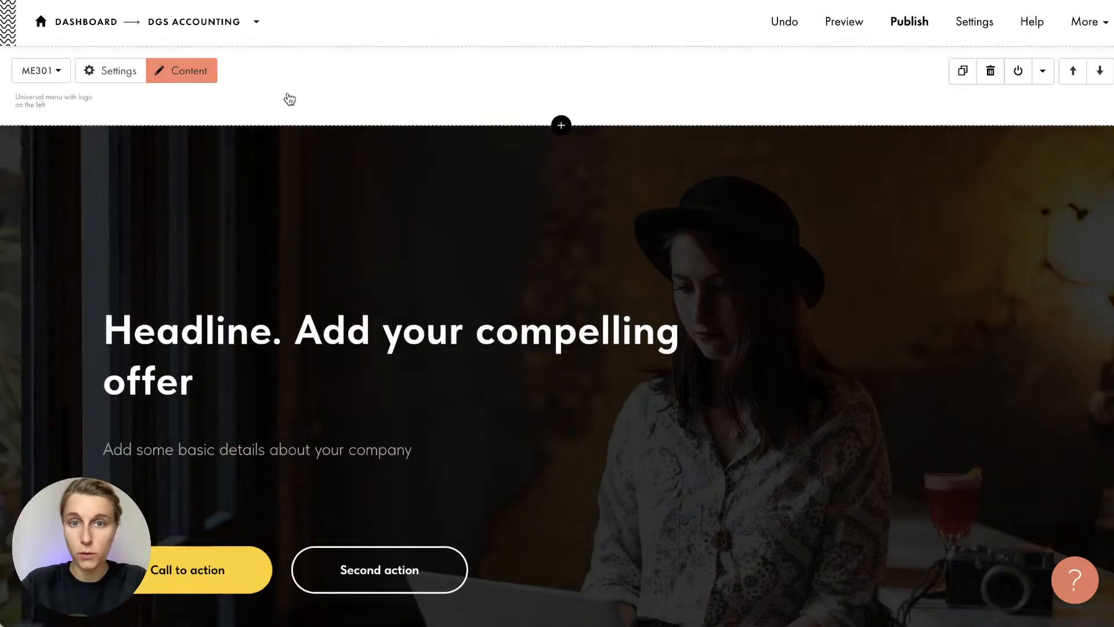
Make the menu item text and logo title colour black (#000000), then save
{"action": "left_click", "coordinate": [131, 83]}
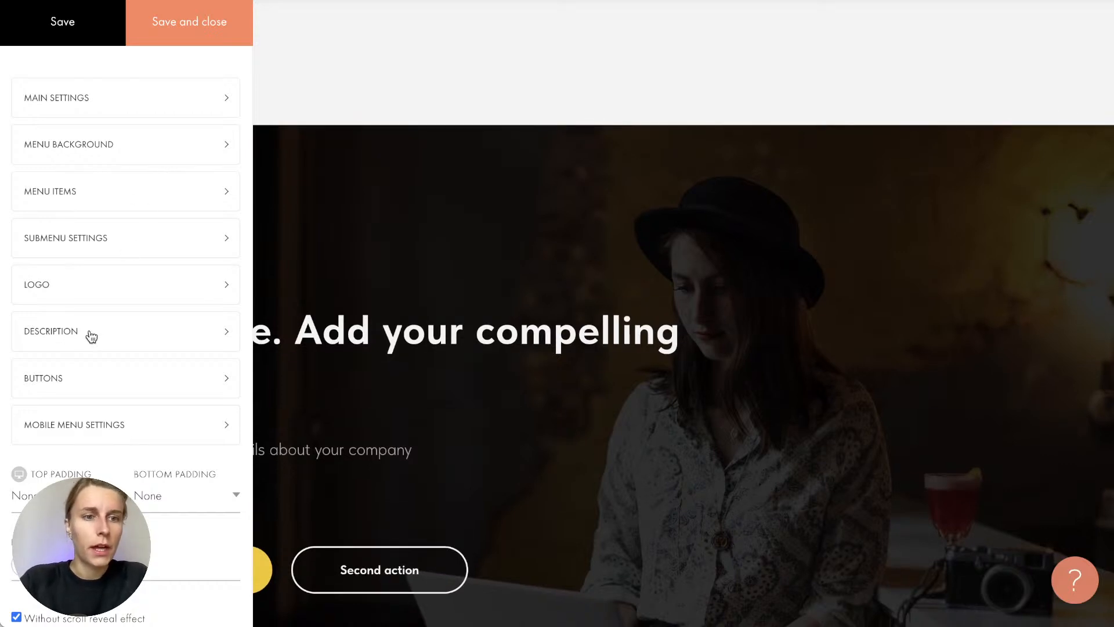
{"action": "left_click", "coordinate": [122, 99]}
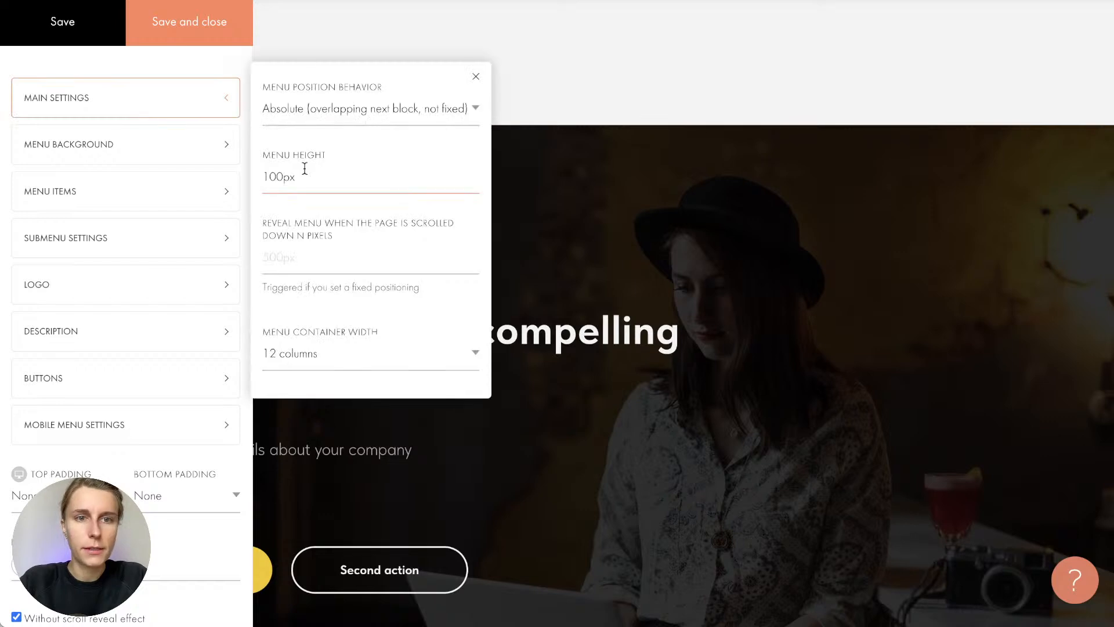
{"action": "left_click", "coordinate": [104, 194]}
{"action": "left_click", "coordinate": [168, 164]}
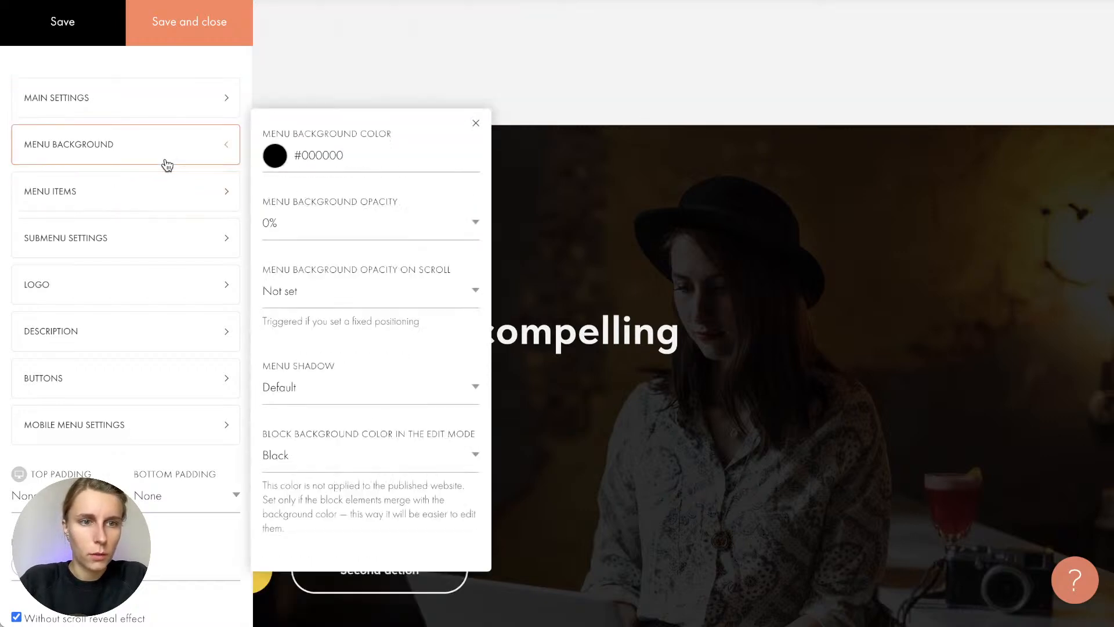
{"action": "left_click", "coordinate": [161, 188]}
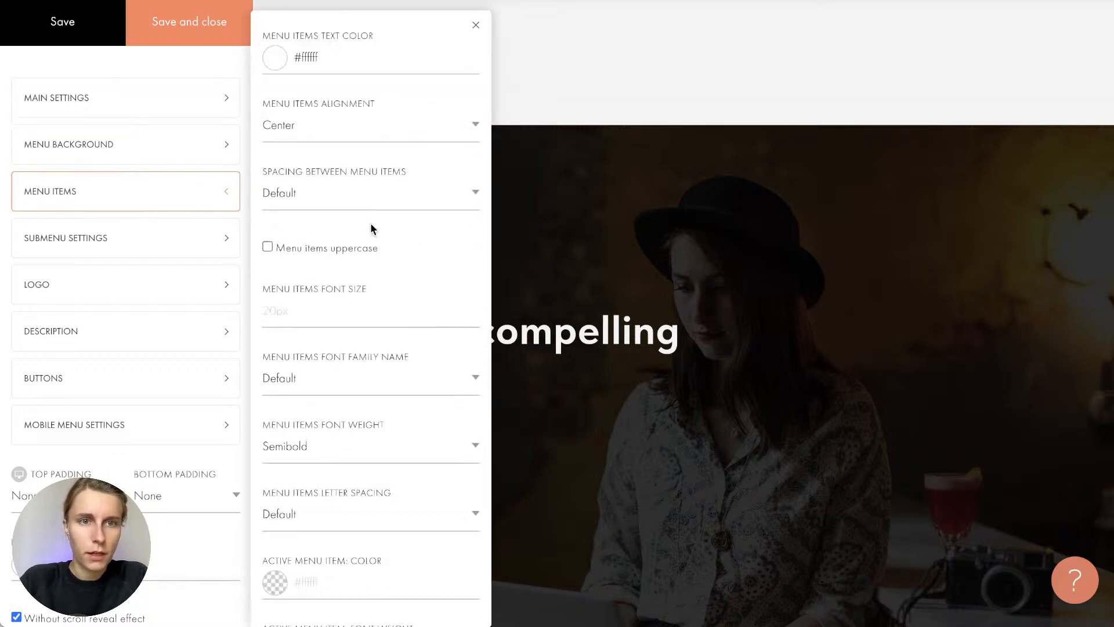
{"action": "left_click", "coordinate": [314, 65]}
{"action": "left_click_drag", "start_coordinate": [298, 103], "coordinate": [189, 279]}
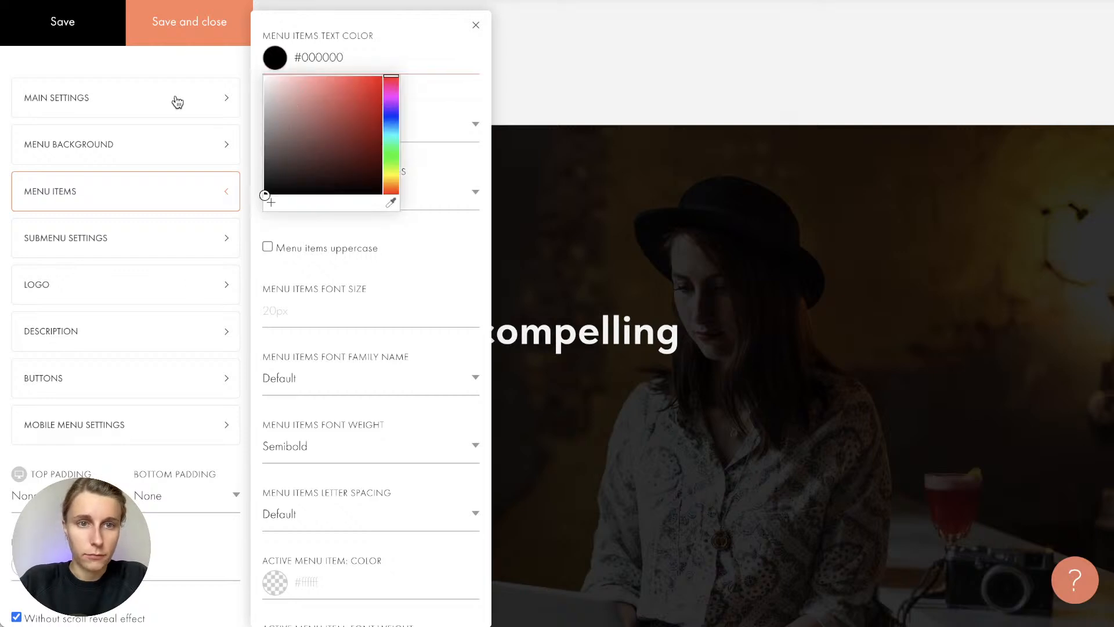
{"action": "left_click", "coordinate": [99, 292]}
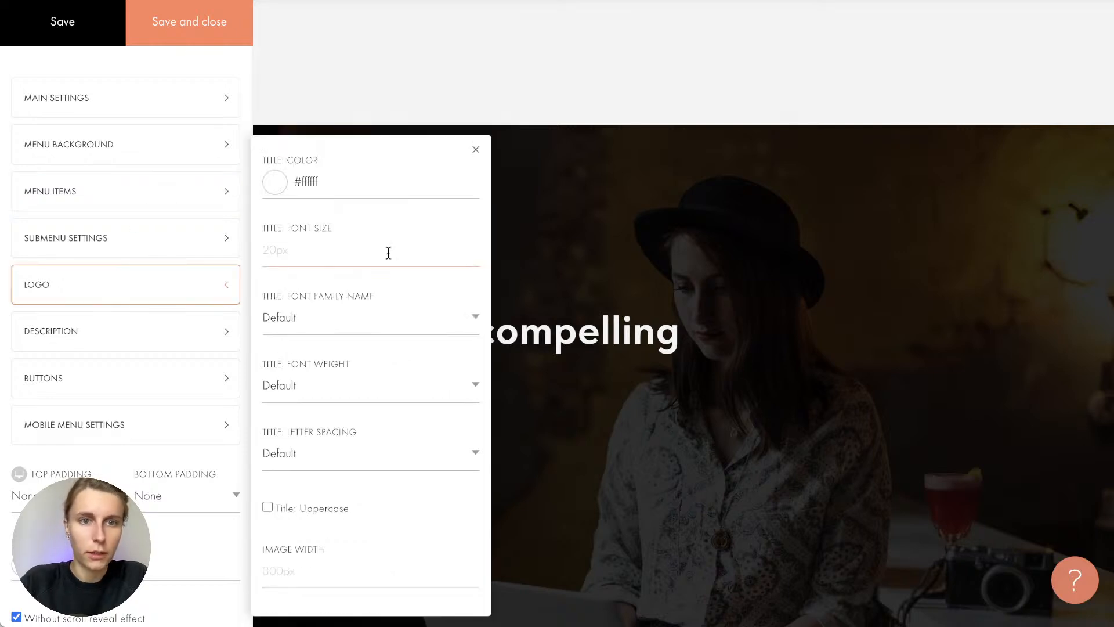
{"action": "left_click", "coordinate": [331, 182]}
{"action": "left_click_drag", "start_coordinate": [331, 228], "coordinate": [145, 353]}
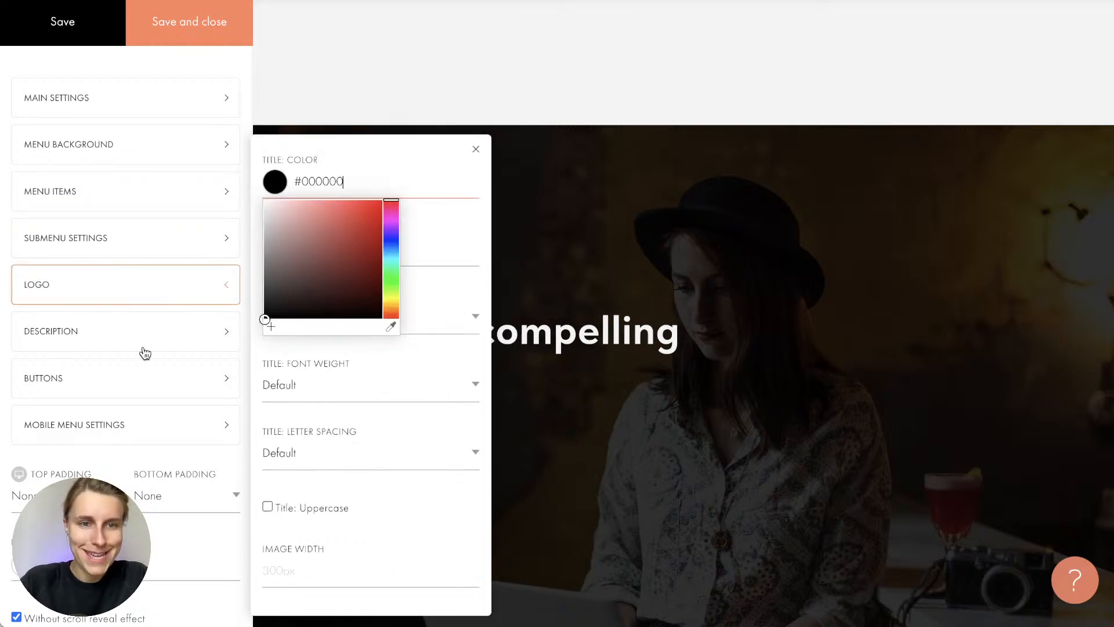
{"action": "left_click", "coordinate": [158, 50]}
{"action": "left_click", "coordinate": [210, 33]}
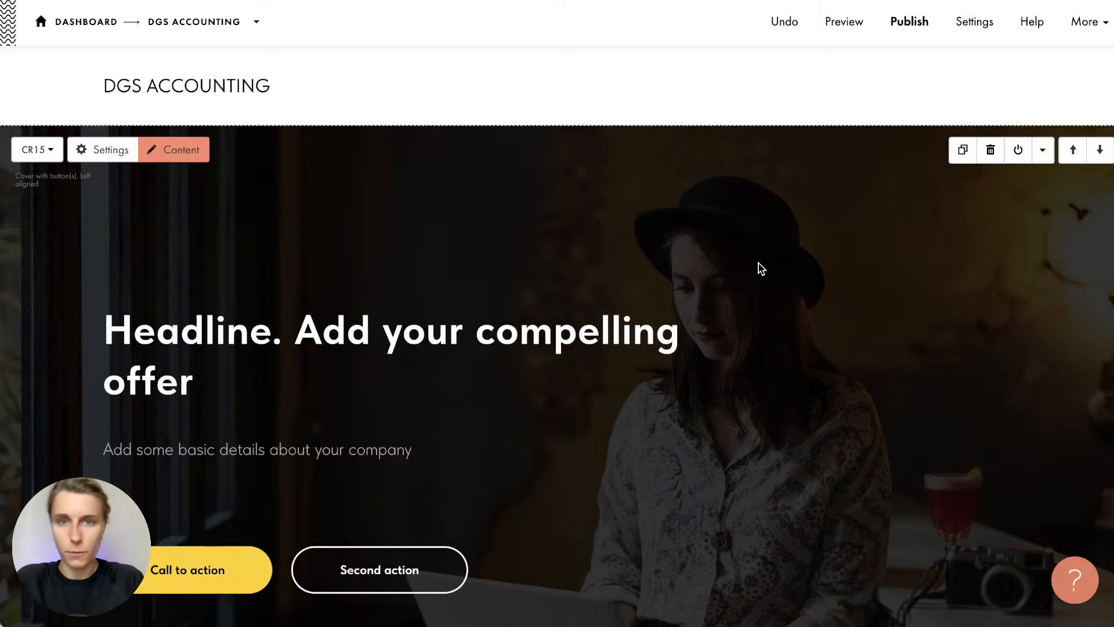
Look over the cover, then place the cursor in the 'Headline. Add your compelling offer' text
{"action": "scroll", "coordinate": [762, 269], "scroll_direction": "down", "scroll_amount": 3}
{"action": "scroll", "coordinate": [761, 269], "scroll_direction": "up", "scroll_amount": 1}
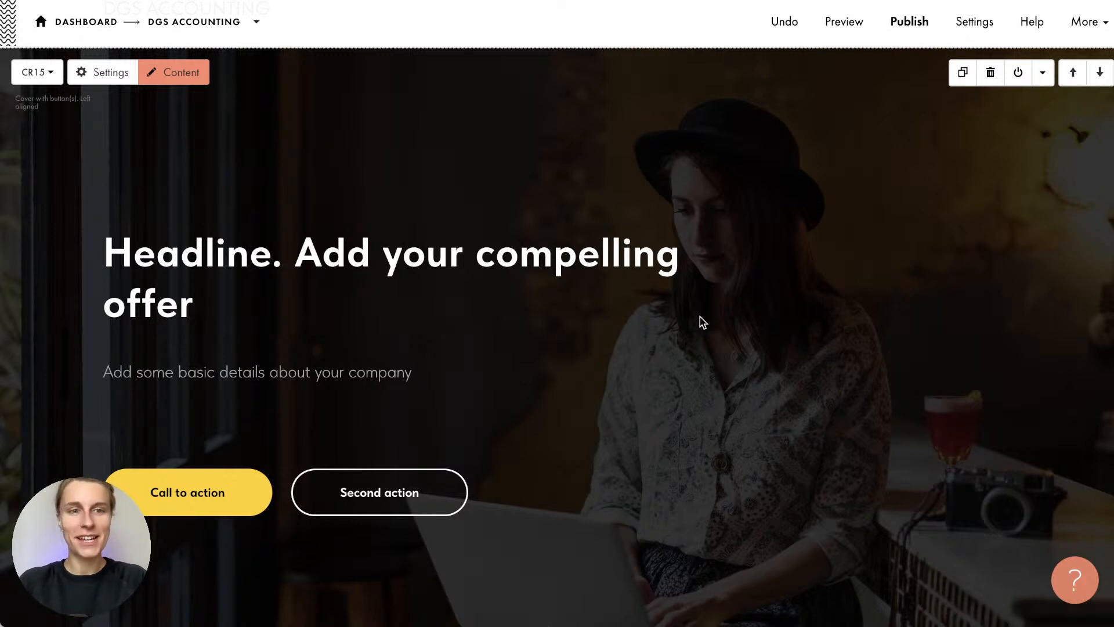
{"action": "scroll", "coordinate": [701, 321], "scroll_direction": "down", "scroll_amount": 1}
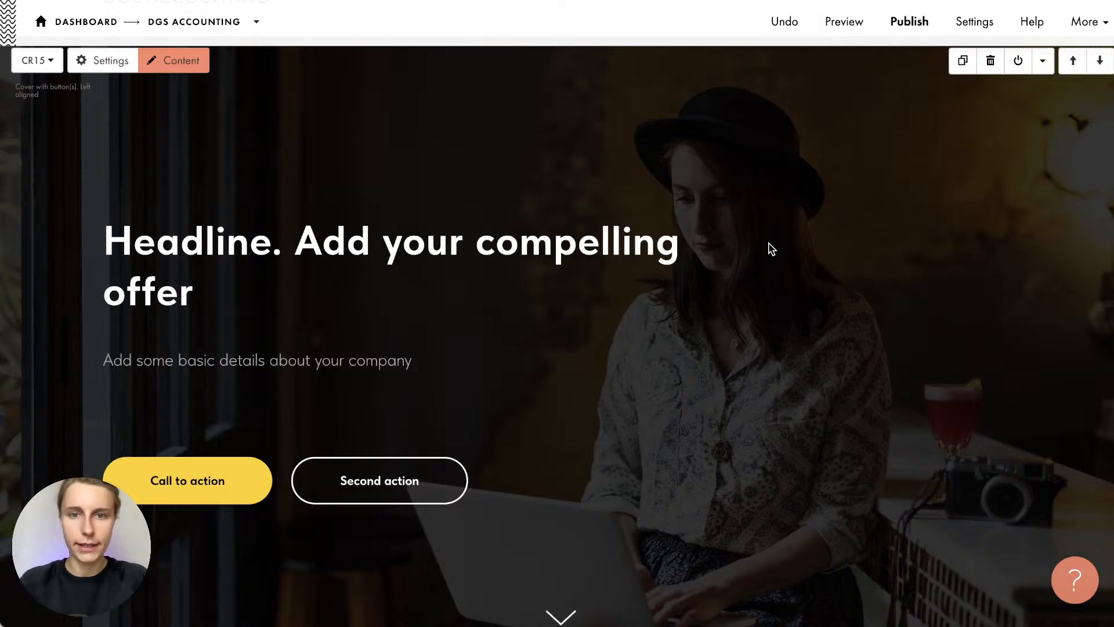
{"action": "scroll", "coordinate": [771, 249], "scroll_direction": "up", "scroll_amount": 1}
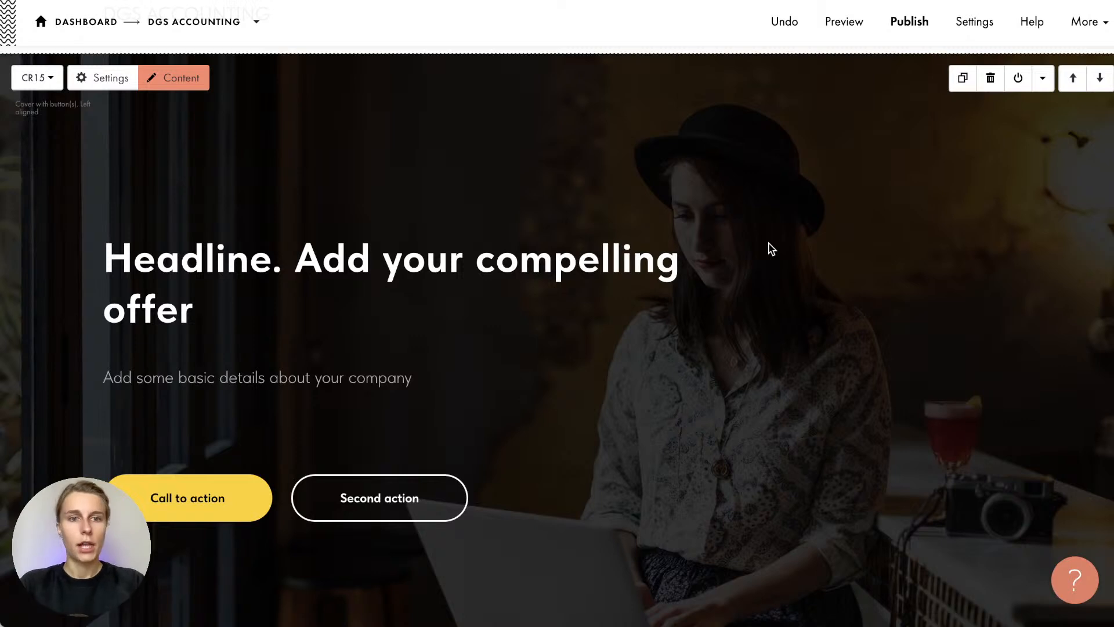
{"action": "left_click", "coordinate": [365, 268]}
{"action": "left_click", "coordinate": [333, 264]}
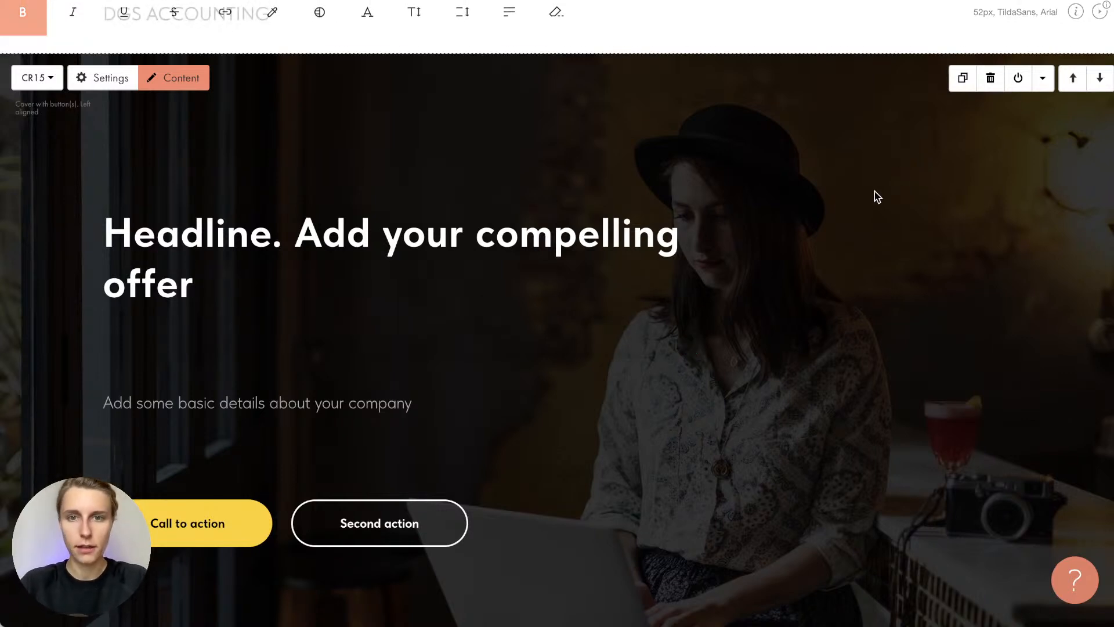
Paste 'Accounting Services in Boston' as the headline, removing a trial line break
{"action": "triple_click", "coordinate": [403, 247]}
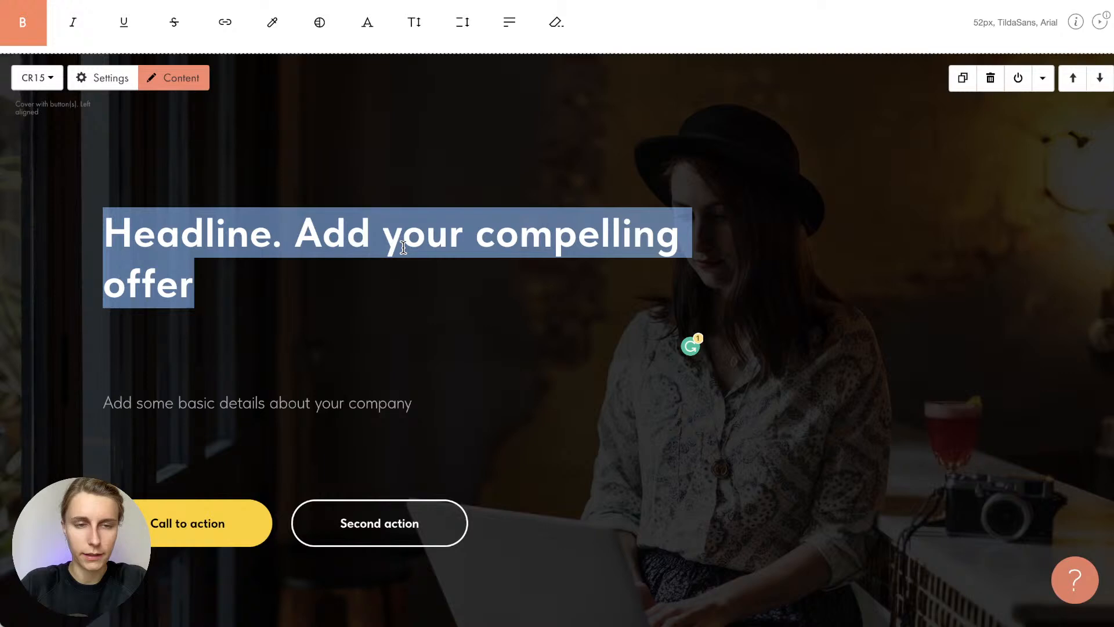
{"action": "key", "text": "ctrl+v"}
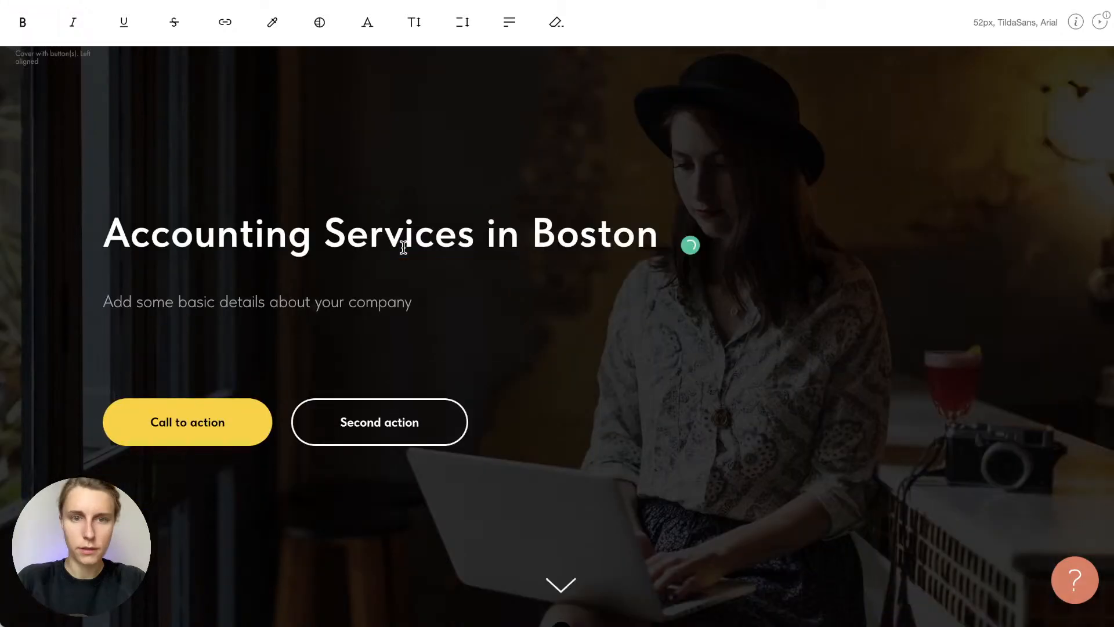
{"action": "left_click", "coordinate": [485, 239]}
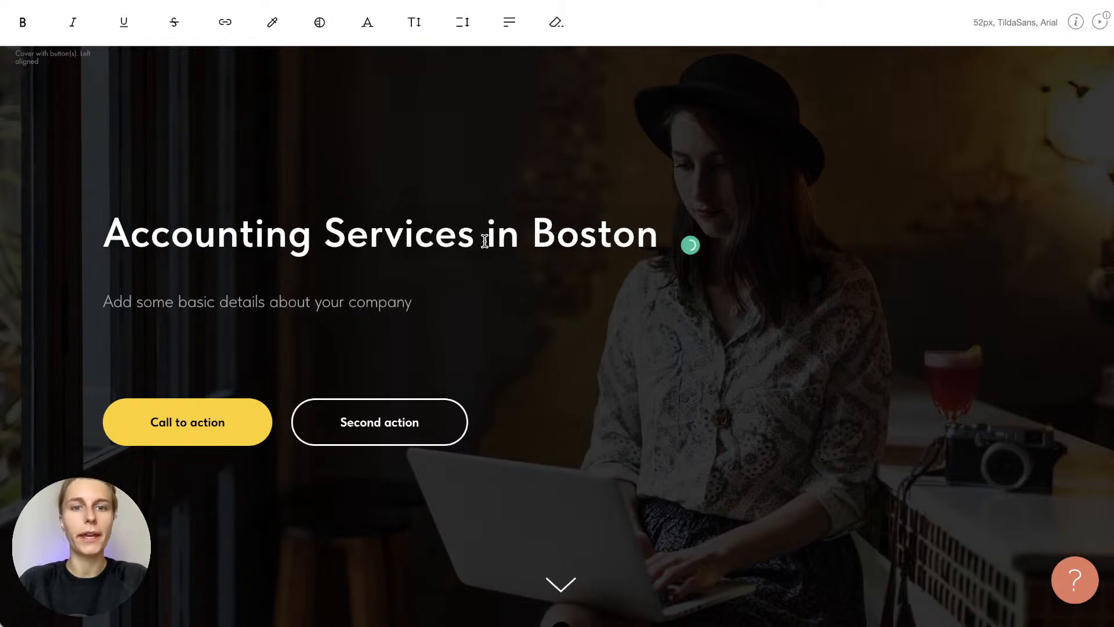
{"action": "key", "text": "Return"}
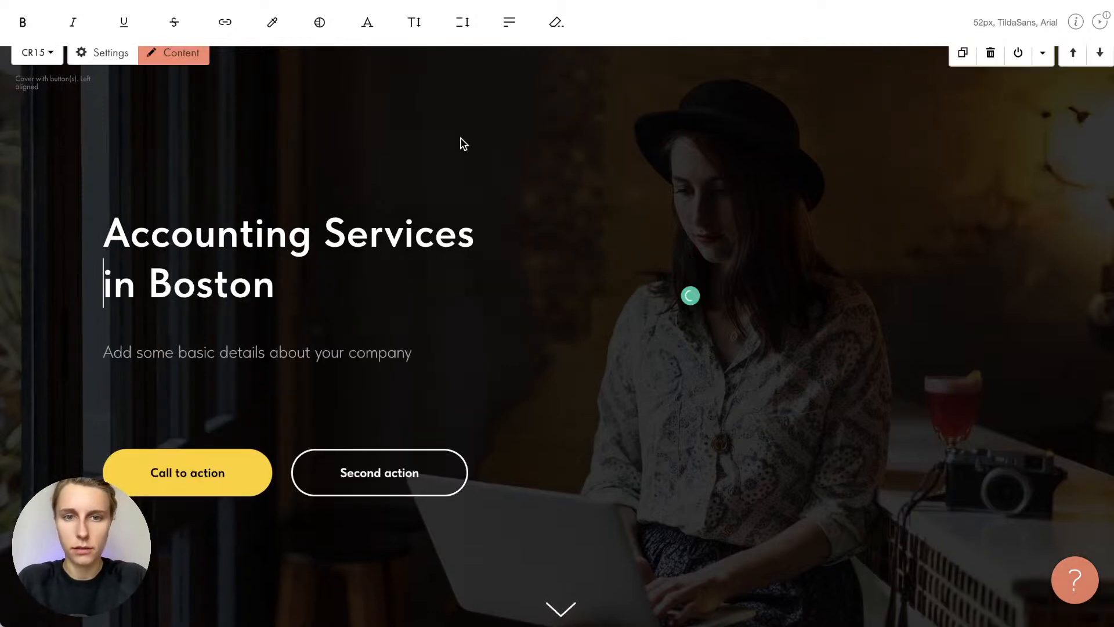
{"action": "left_click", "coordinate": [463, 144]}
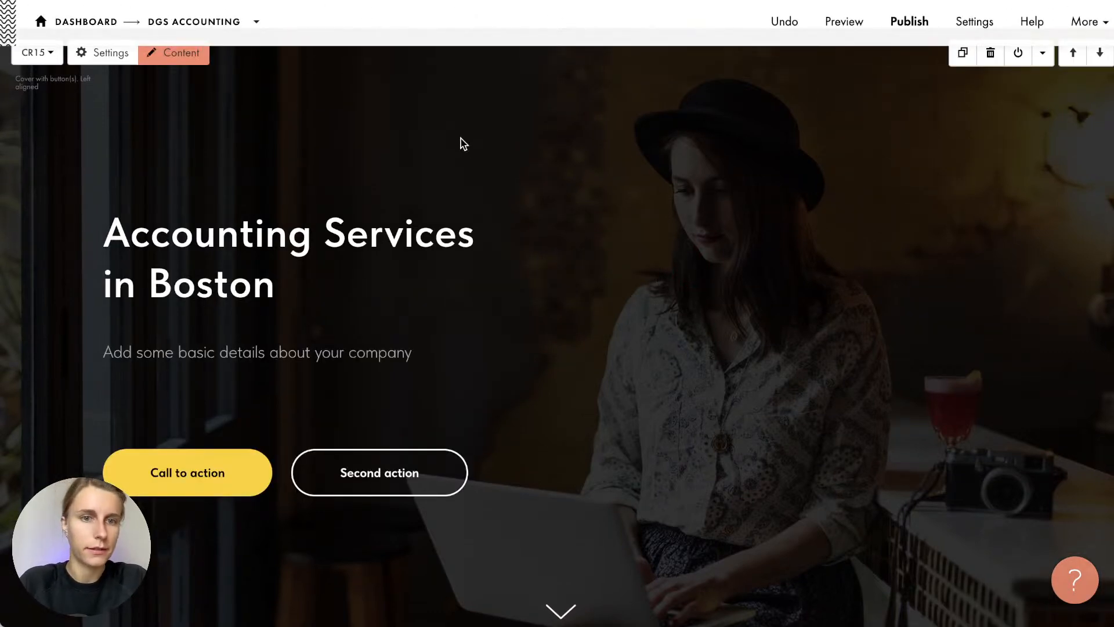
{"action": "left_click", "coordinate": [107, 290]}
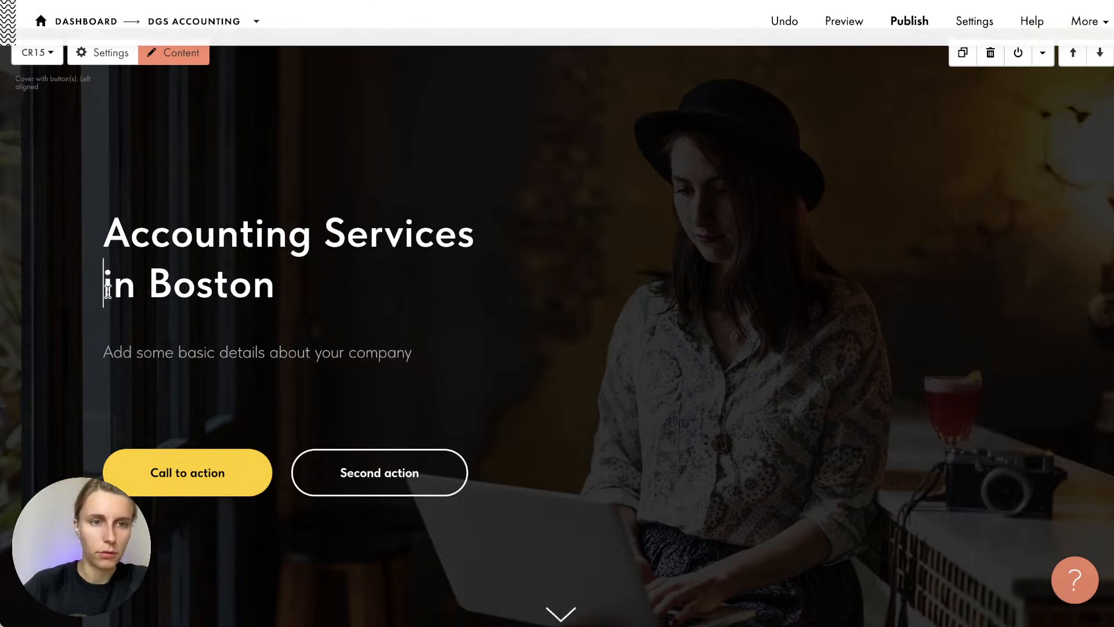
{"action": "key", "text": "BackSpace"}
{"action": "left_click", "coordinate": [346, 165]}
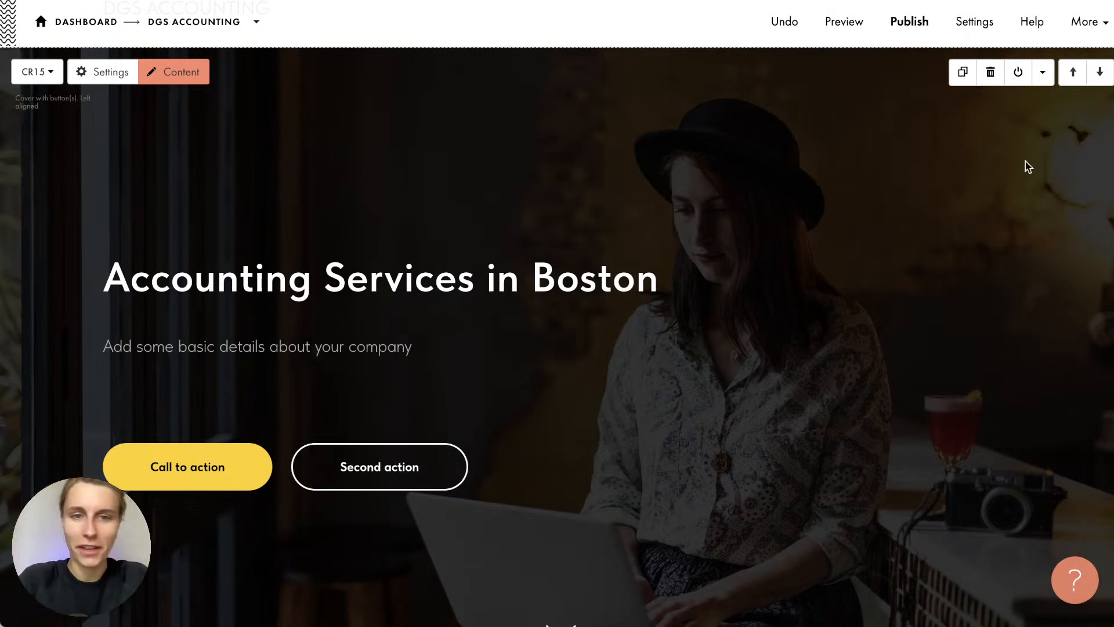
Paste the 'Accounting, payroll management, advisory, and administration services' line from the notes as subtitle
{"action": "left_click", "coordinate": [1112, 174]}
{"action": "triple_click", "coordinate": [879, 94]}
{"action": "key", "text": "super+c"}
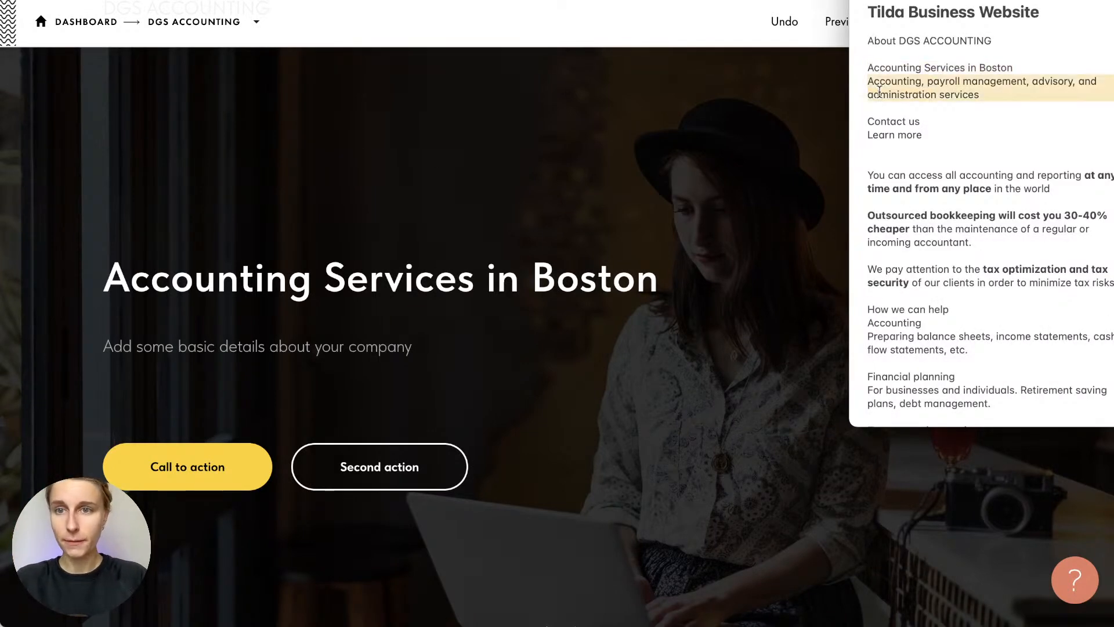
{"action": "triple_click", "coordinate": [263, 344]}
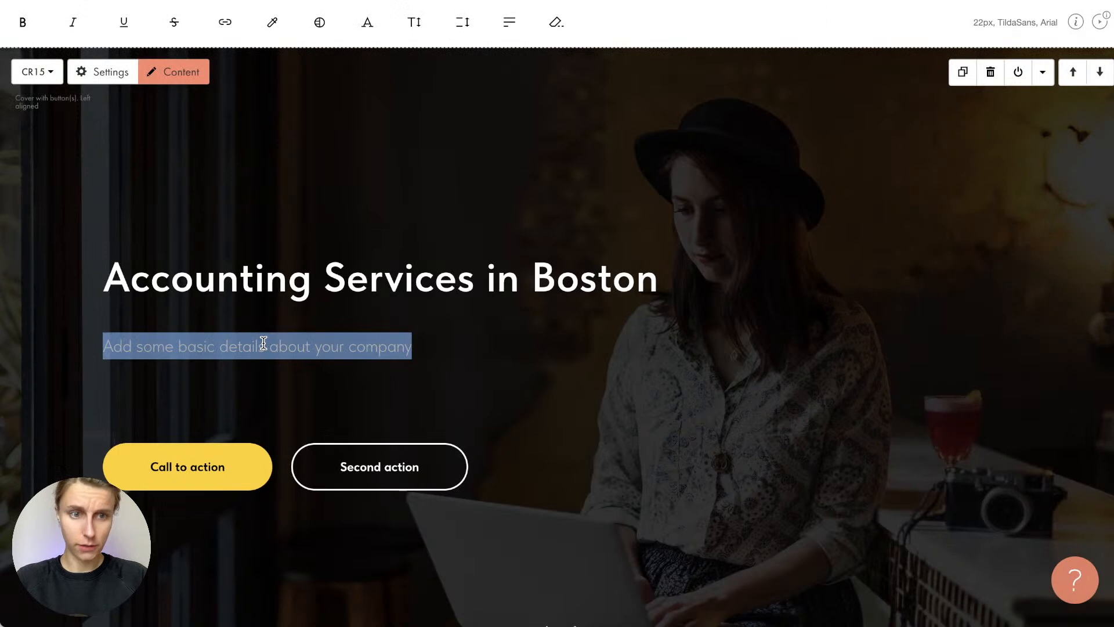
{"action": "key", "text": "super+v"}
{"action": "key", "text": "BackSpace"}
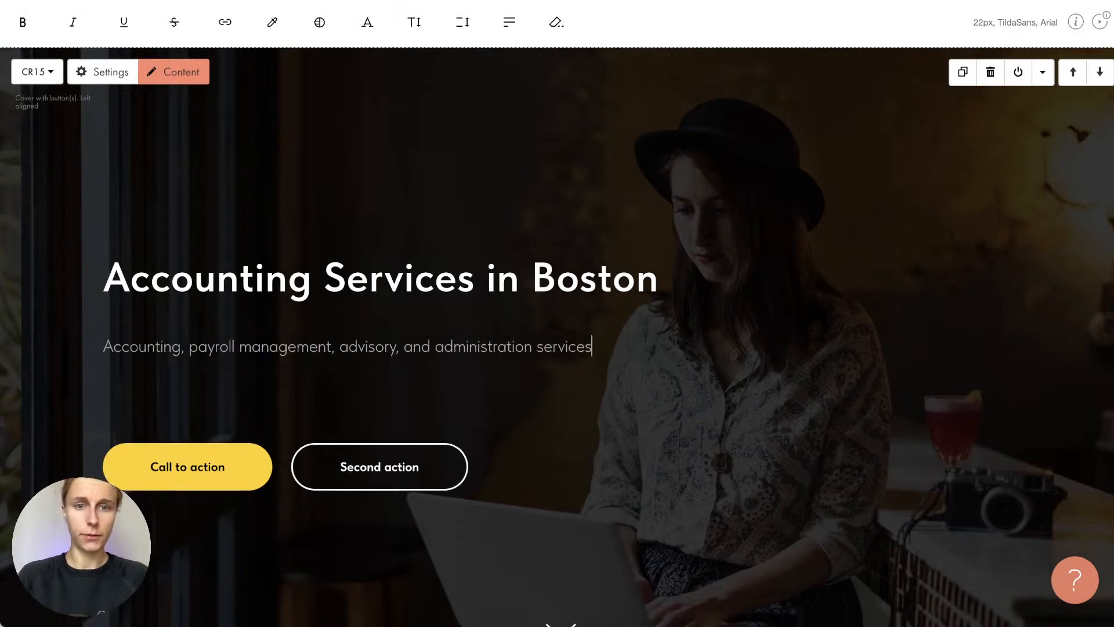
{"action": "left_click", "coordinate": [496, 422]}
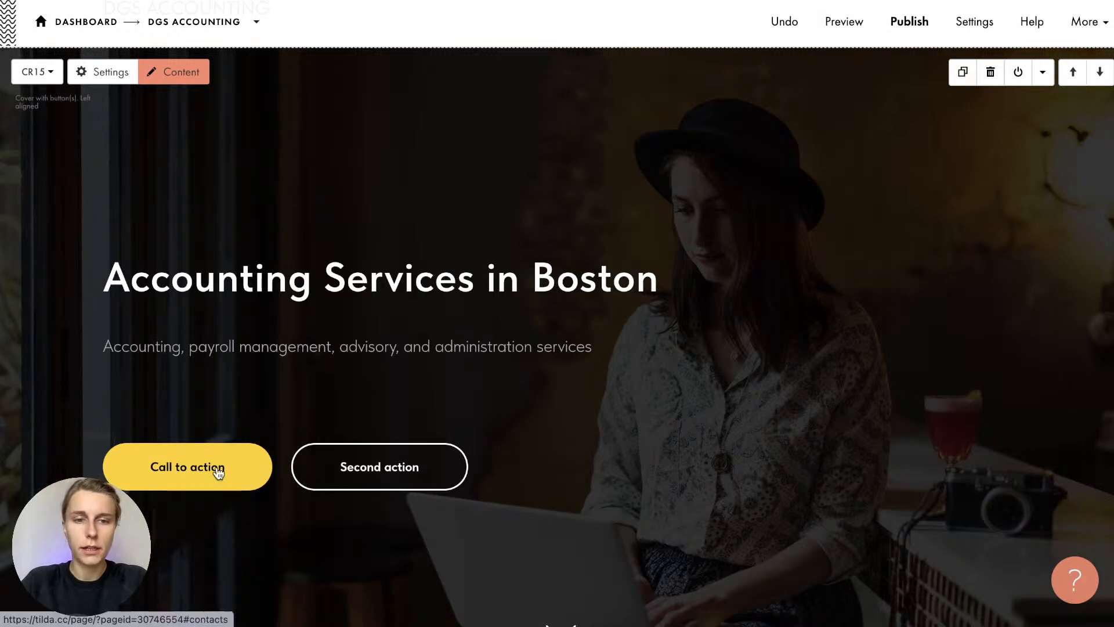
Change the first cover button label from Call to action to 'Contact us'
{"action": "left_click", "coordinate": [177, 84]}
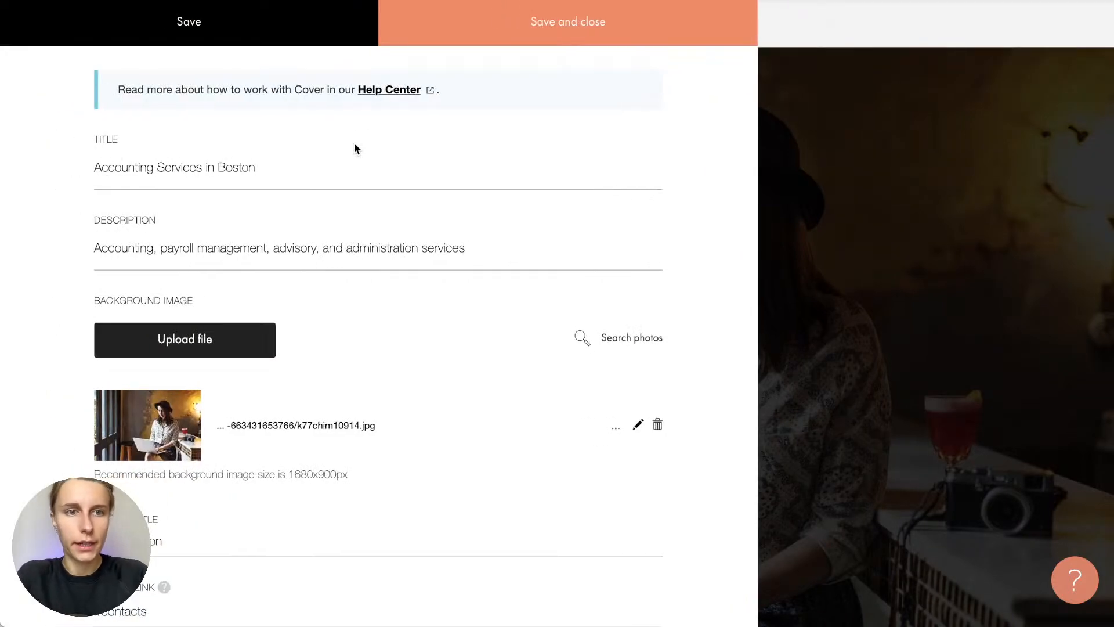
{"action": "scroll", "coordinate": [354, 142], "scroll_direction": "down", "scroll_amount": 5}
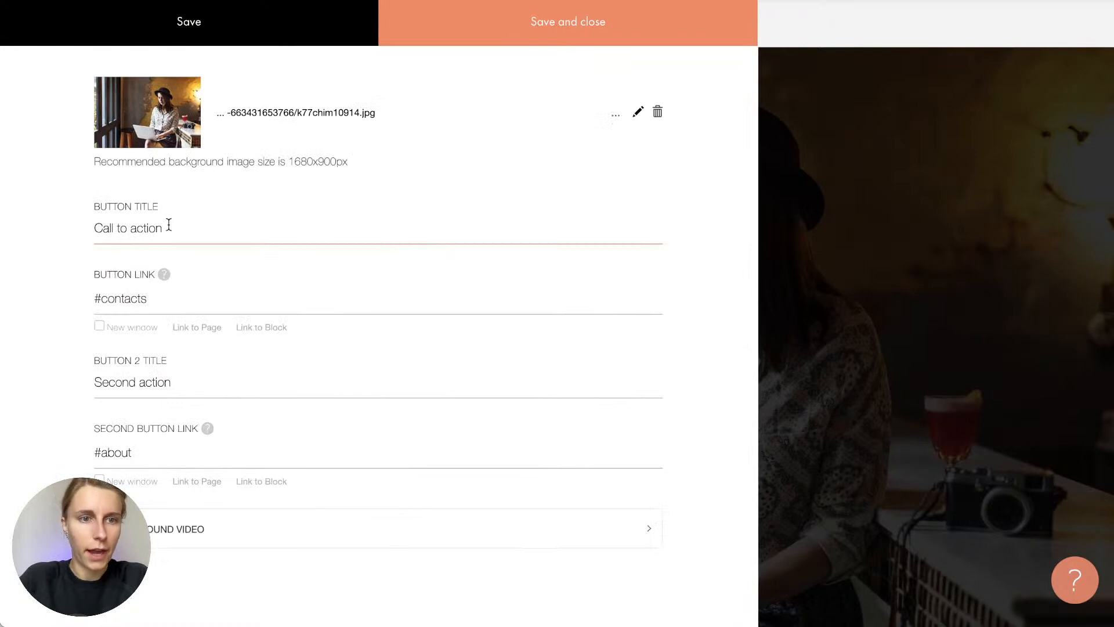
{"action": "left_click_drag", "start_coordinate": [167, 228], "coordinate": [47, 230]}
{"action": "left_click_drag", "start_coordinate": [172, 382], "coordinate": [71, 377]}
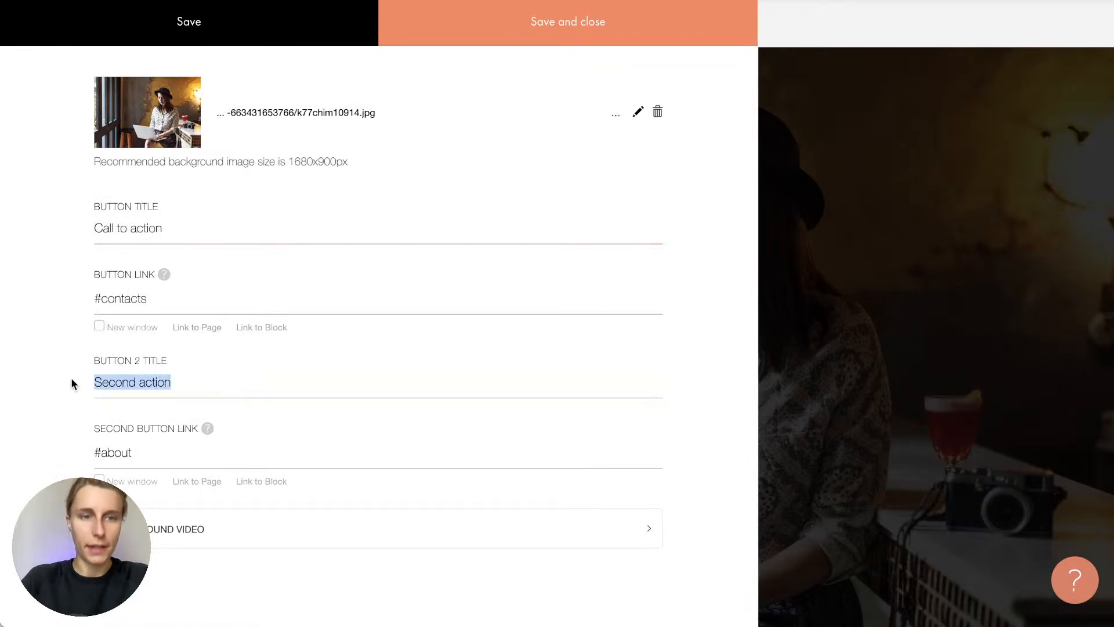
{"action": "left_click", "coordinate": [1112, 227]}
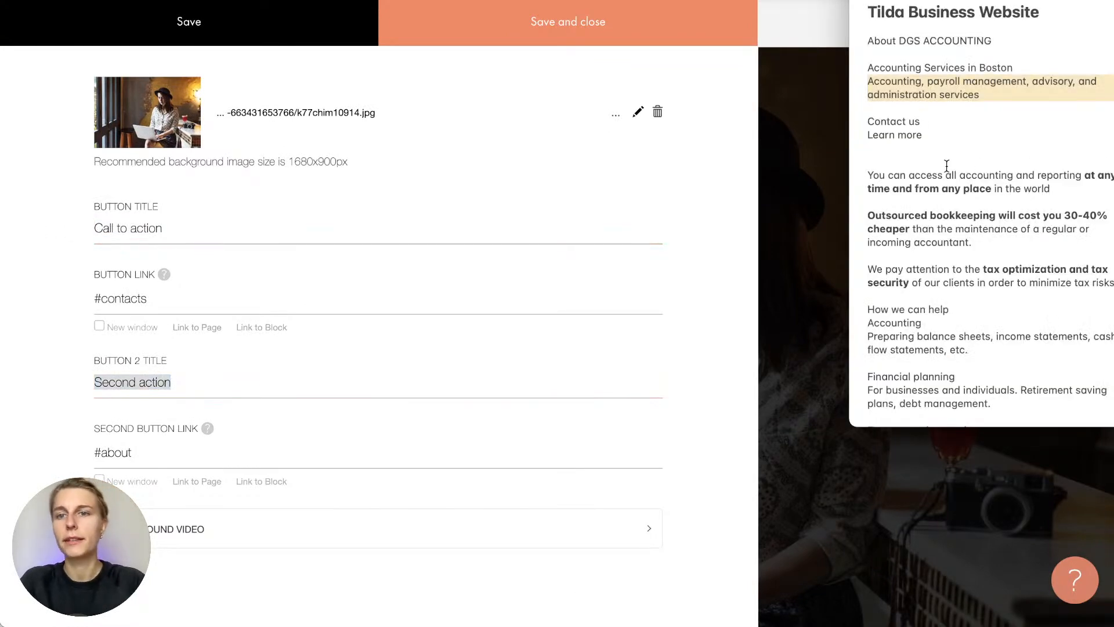
{"action": "left_click_drag", "start_coordinate": [921, 122], "coordinate": [869, 122]}
{"action": "key", "text": "super+c"}
{"action": "left_click", "coordinate": [159, 226]}
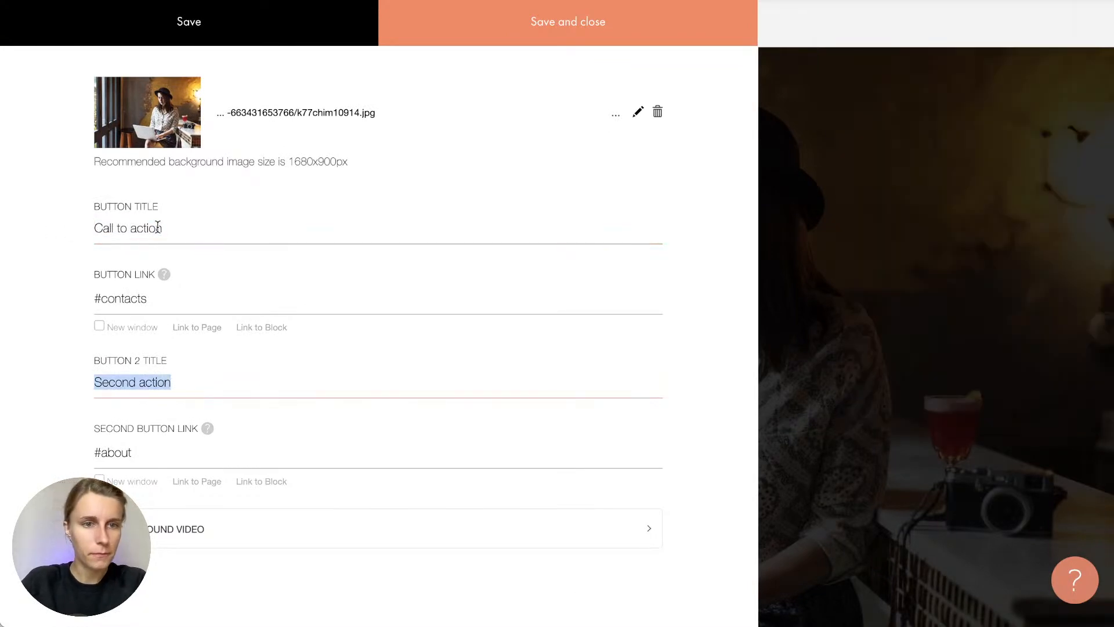
{"action": "key", "text": "super+a"}
{"action": "key", "text": "super+v"}
Change the second button label to 'Learn more' and save the cover content
{"action": "left_click", "coordinate": [468, 385]}
{"action": "key", "text": "super+a"}
{"action": "type", "text": "L"}
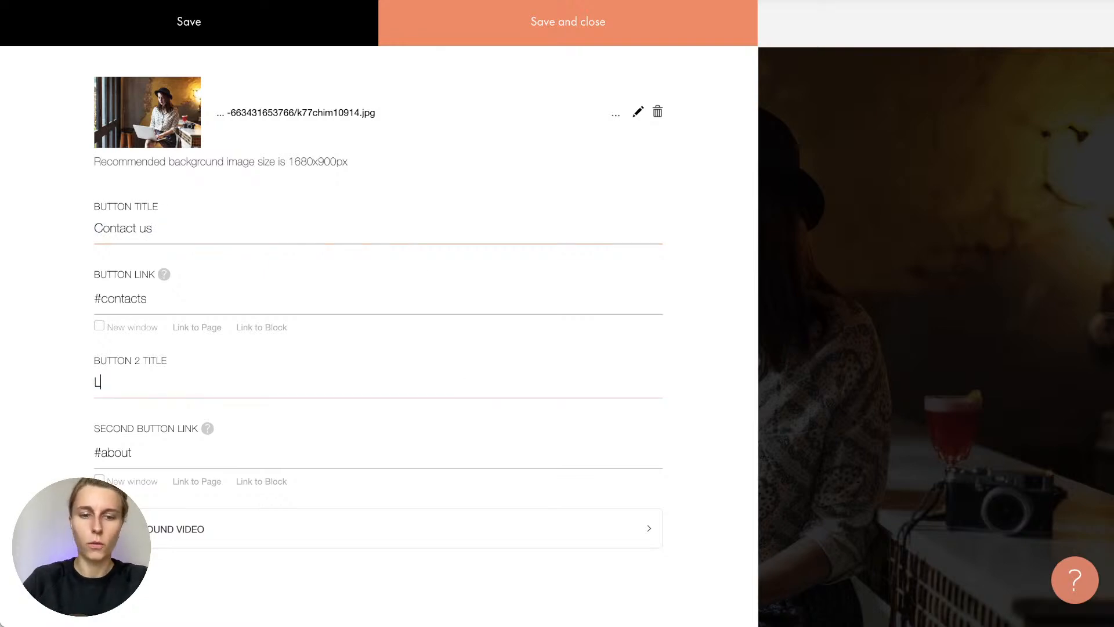
{"action": "type", "text": "earn more"}
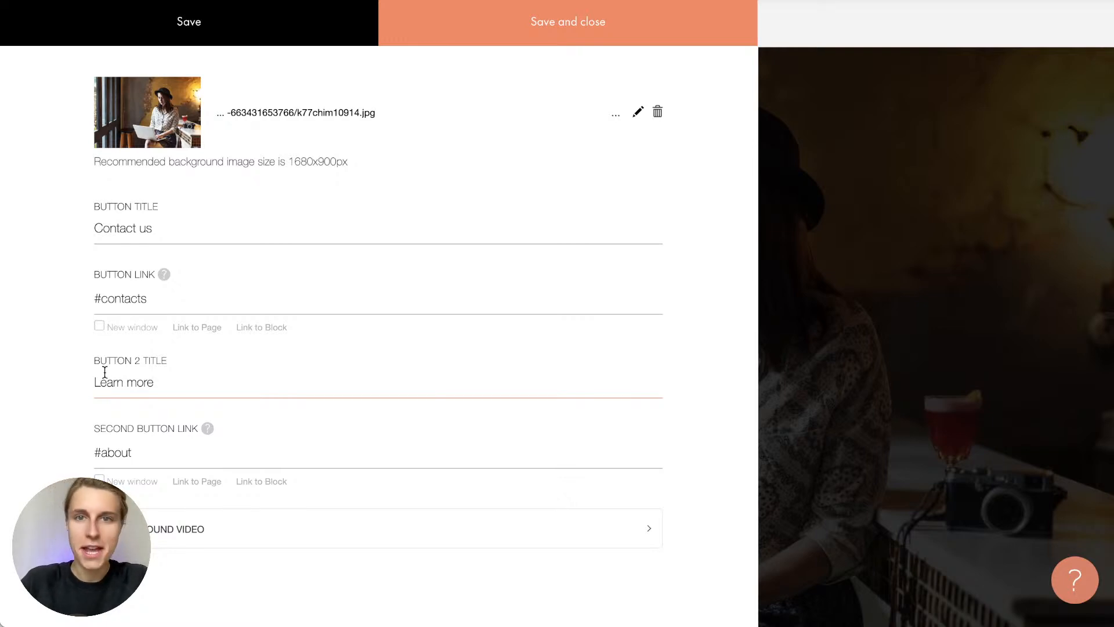
{"action": "left_click", "coordinate": [168, 359]}
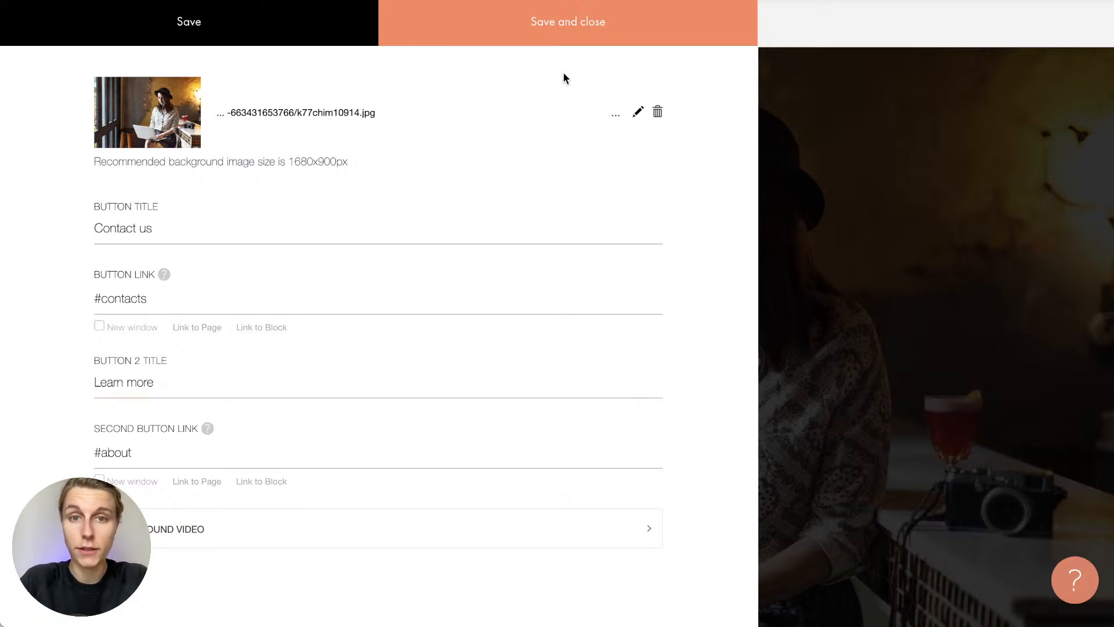
{"action": "left_click", "coordinate": [554, 39]}
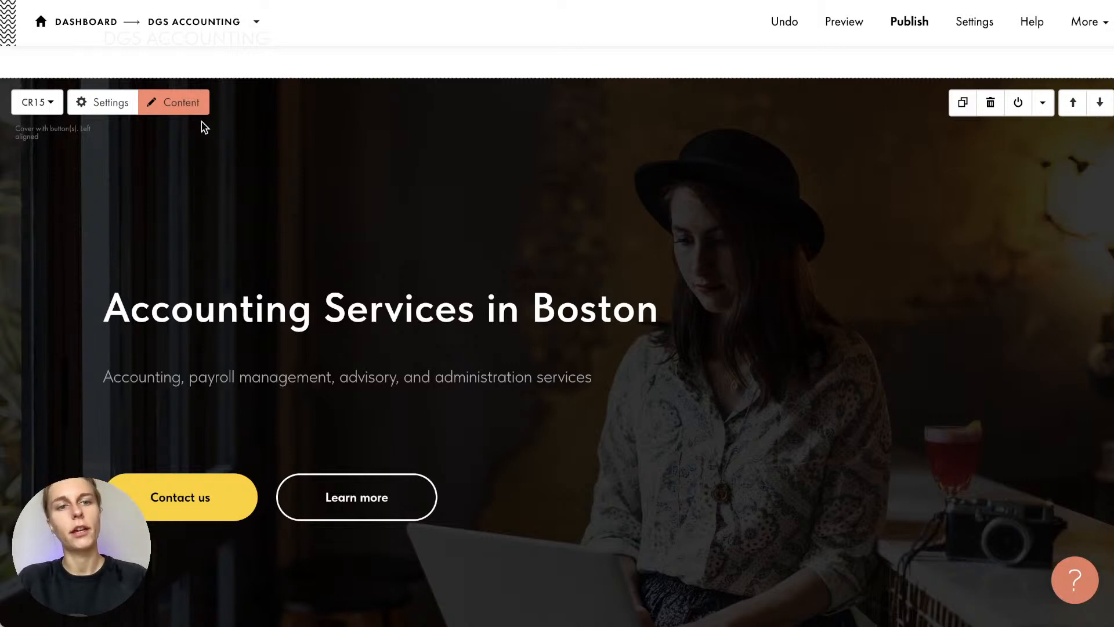
Reopen the cover content and scroll to its title, description and Background Image fields
{"action": "left_click", "coordinate": [190, 112]}
{"action": "scroll", "coordinate": [277, 192], "scroll_direction": "up", "scroll_amount": 3}
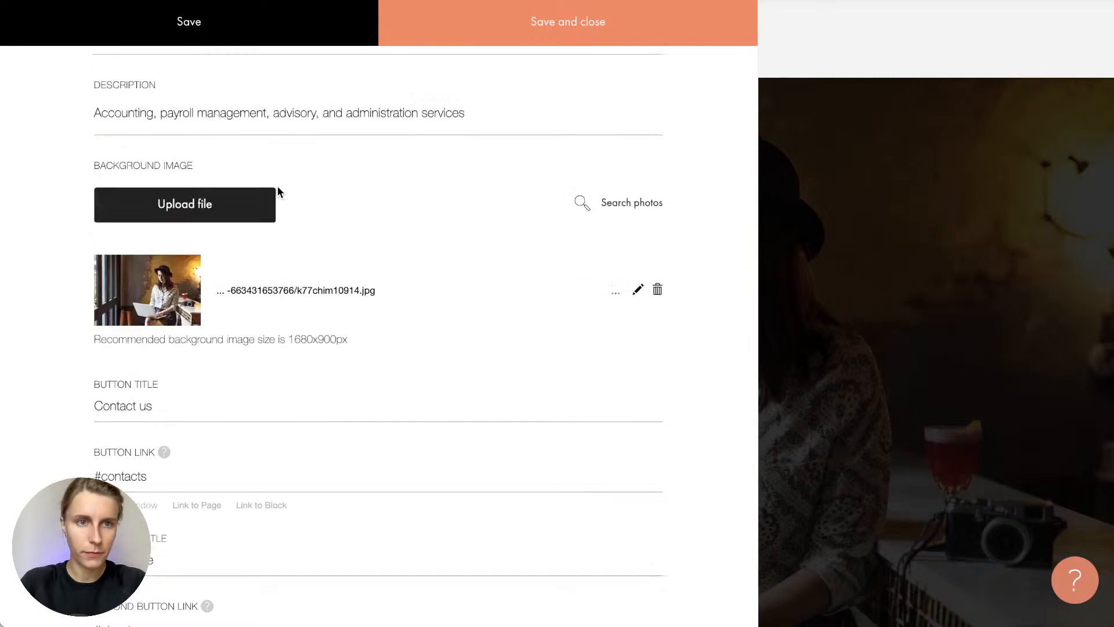
{"action": "scroll", "coordinate": [277, 191], "scroll_direction": "up", "scroll_amount": 2}
{"action": "scroll", "coordinate": [184, 412], "scroll_direction": "down", "scroll_amount": 1}
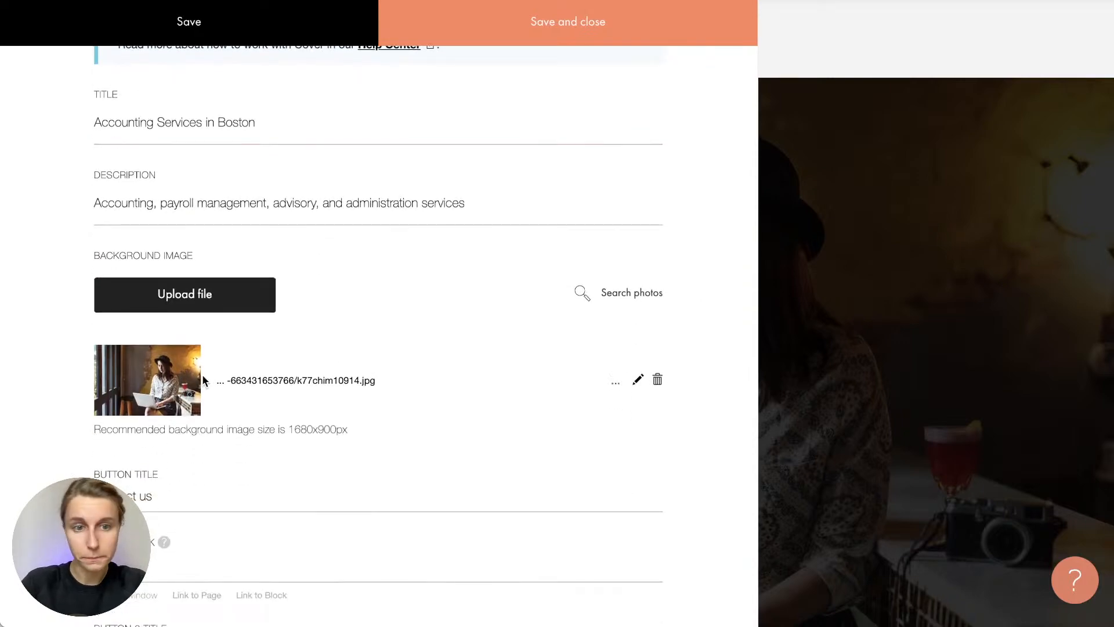
{"action": "scroll", "coordinate": [409, 316], "scroll_direction": "down", "scroll_amount": 1}
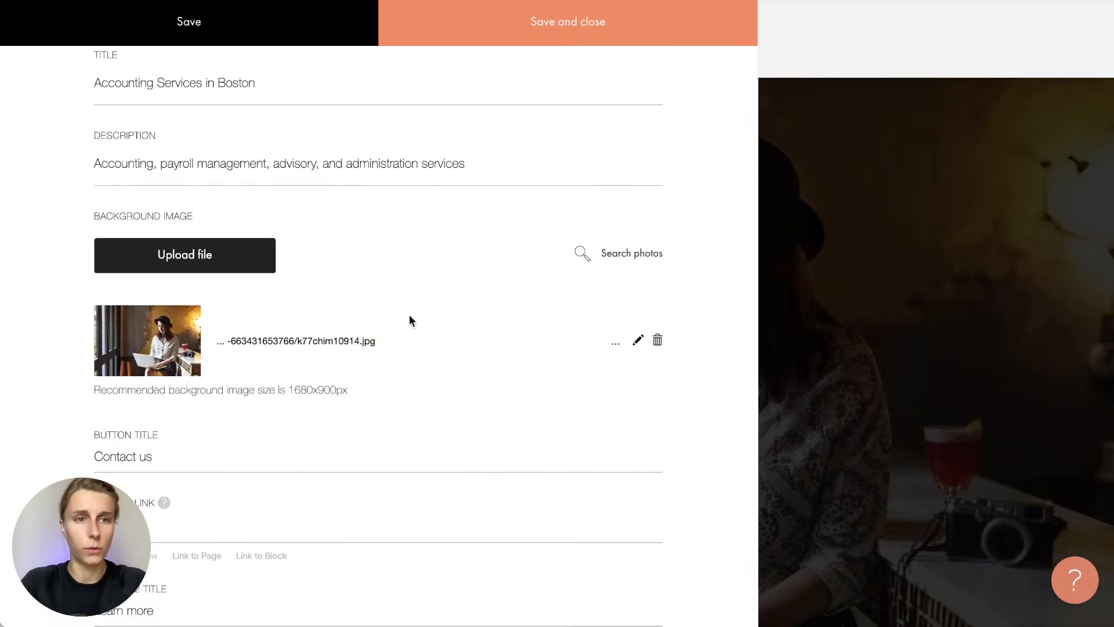
{"action": "scroll", "coordinate": [410, 321], "scroll_direction": "up", "scroll_amount": 1}
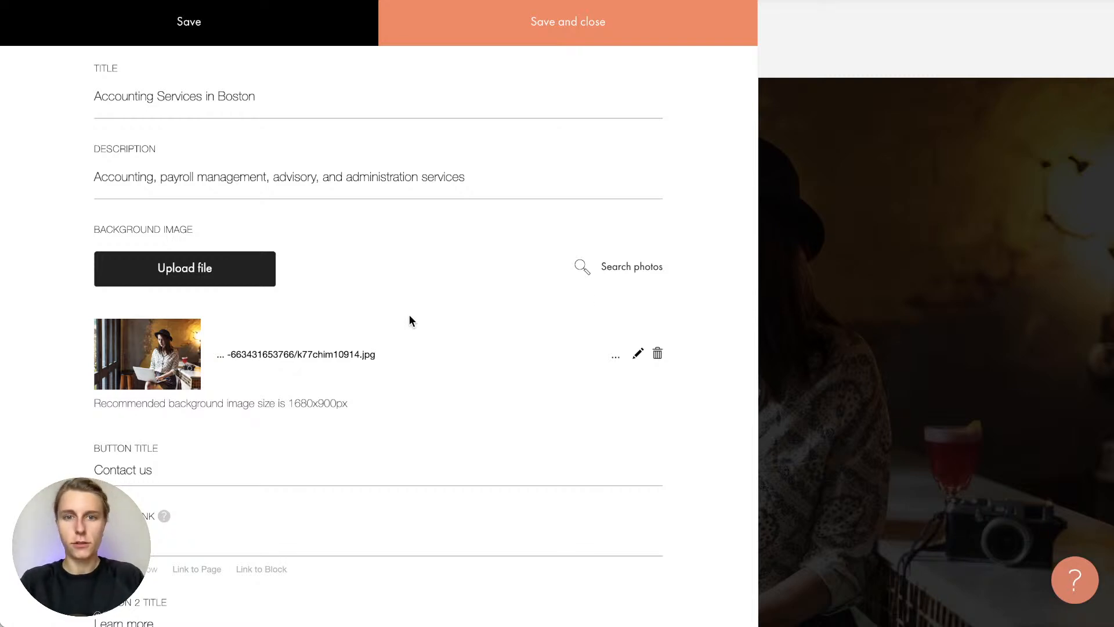
Browse Tilda's free image resources page listing Unsplash, Pixabay and Icons8
{"action": "left_click", "coordinate": [627, 272]}
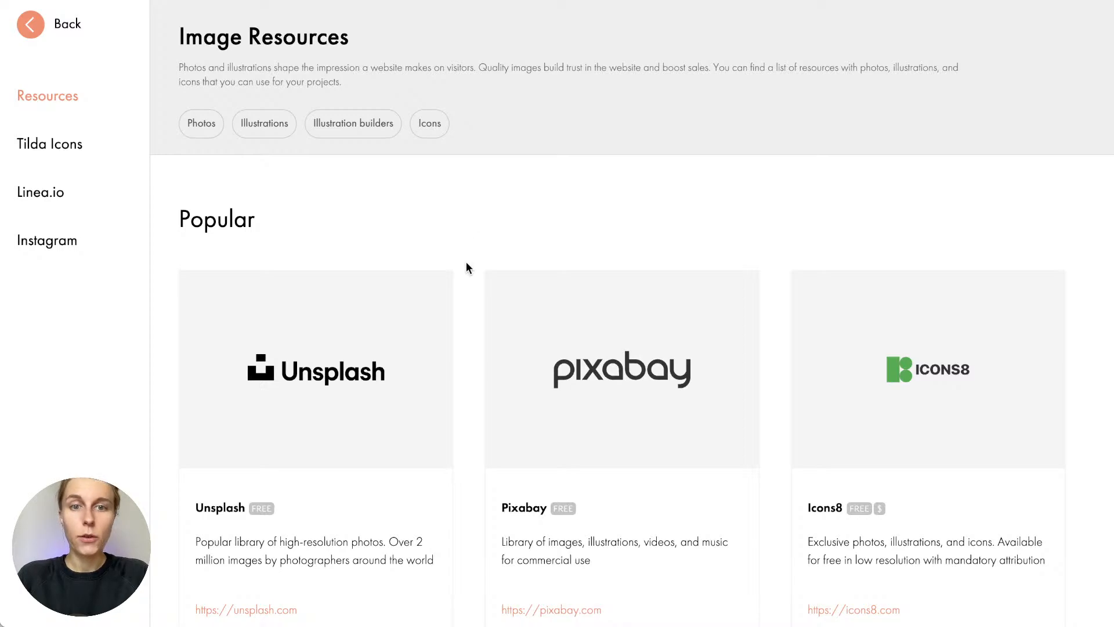
{"action": "scroll", "coordinate": [466, 261], "scroll_direction": "down", "scroll_amount": 15}
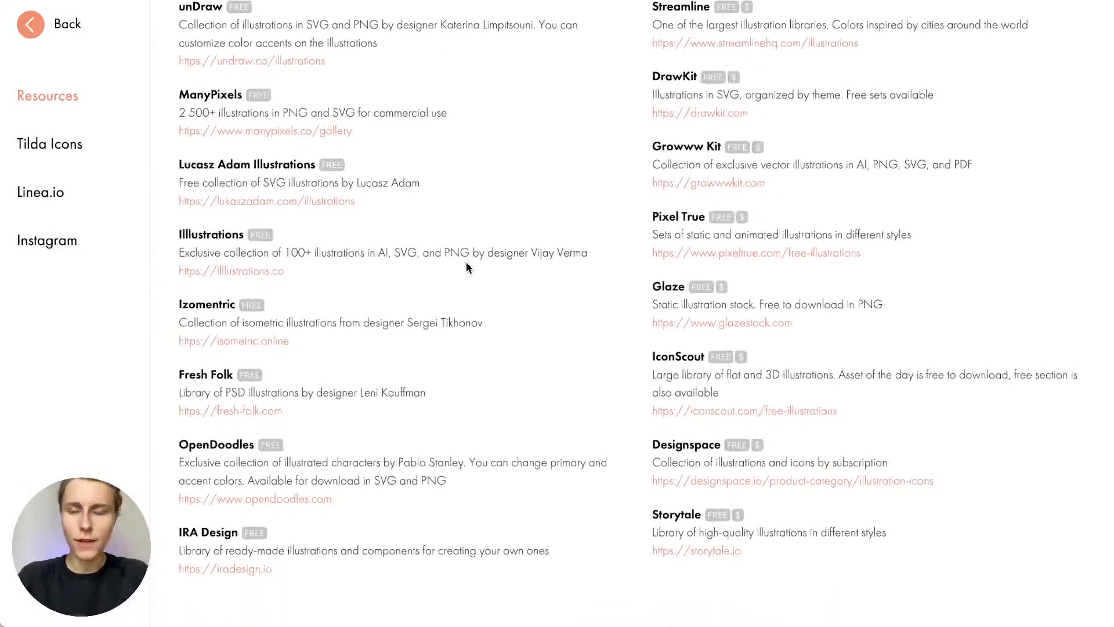
{"action": "scroll", "coordinate": [469, 267], "scroll_direction": "down", "scroll_amount": 4}
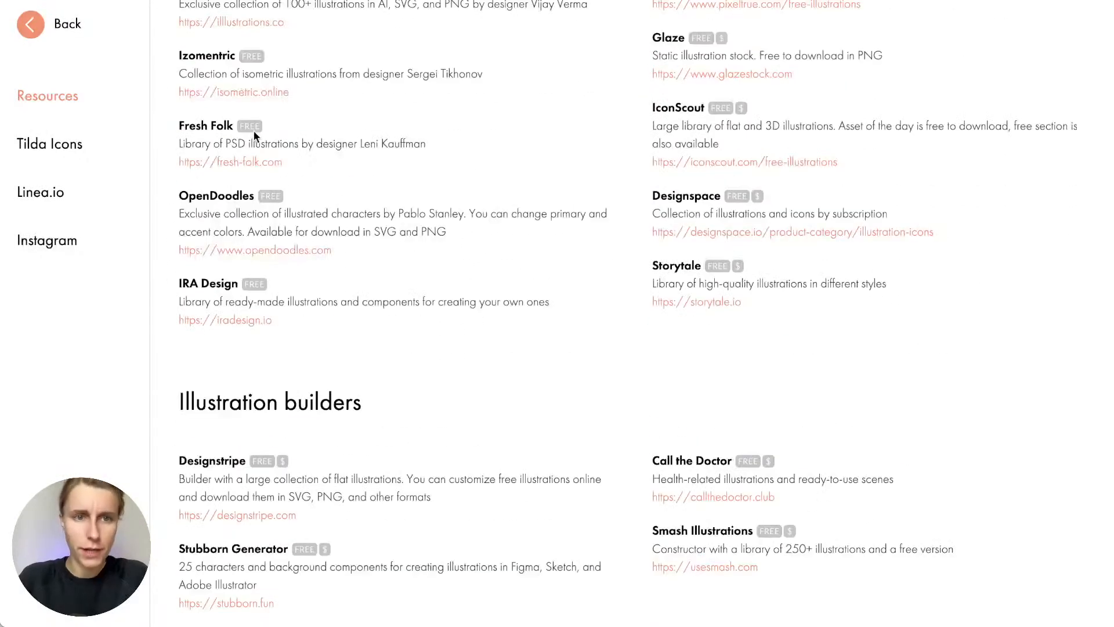
{"action": "scroll", "coordinate": [388, 345], "scroll_direction": "down", "scroll_amount": 3}
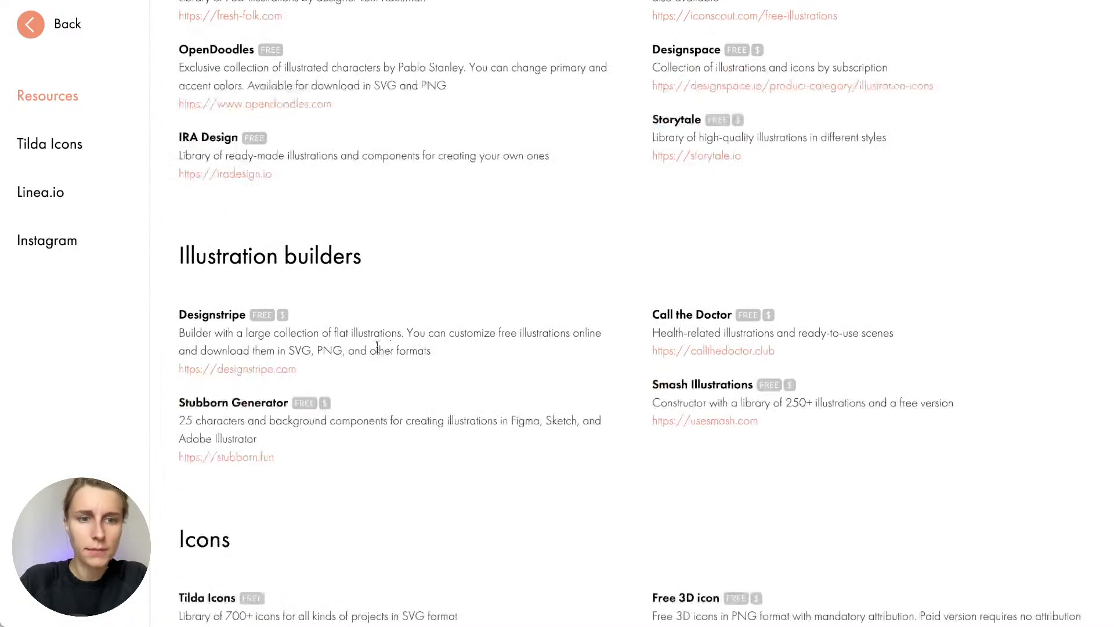
{"action": "scroll", "coordinate": [350, 357], "scroll_direction": "up", "scroll_amount": 20}
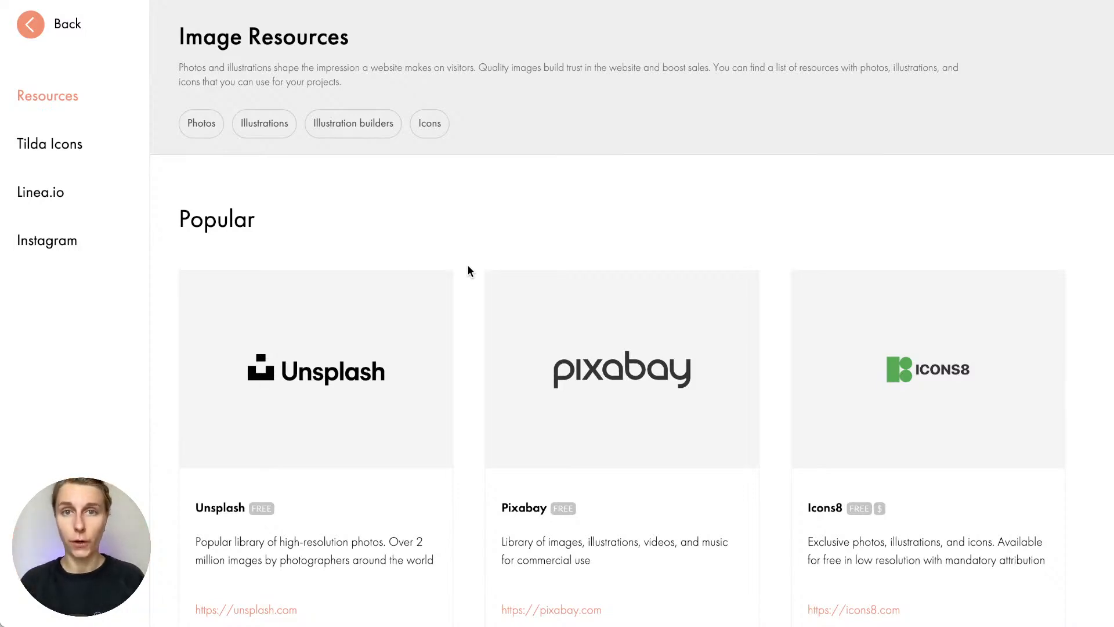
{"action": "scroll", "coordinate": [470, 271], "scroll_direction": "down", "scroll_amount": 15}
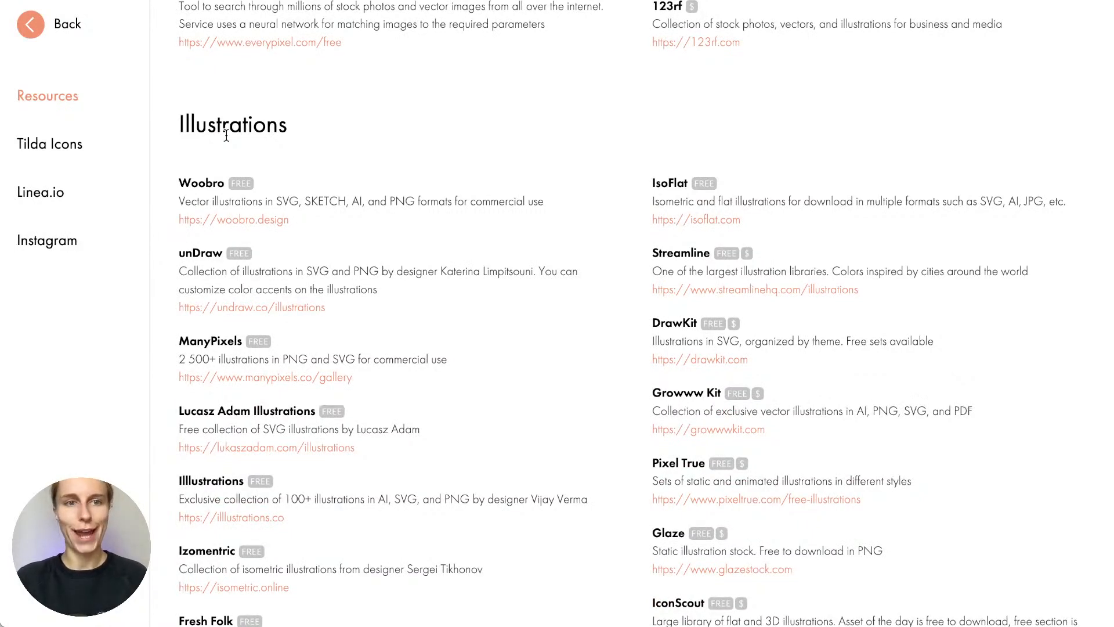
{"action": "scroll", "coordinate": [226, 135], "scroll_direction": "down", "scroll_amount": 2}
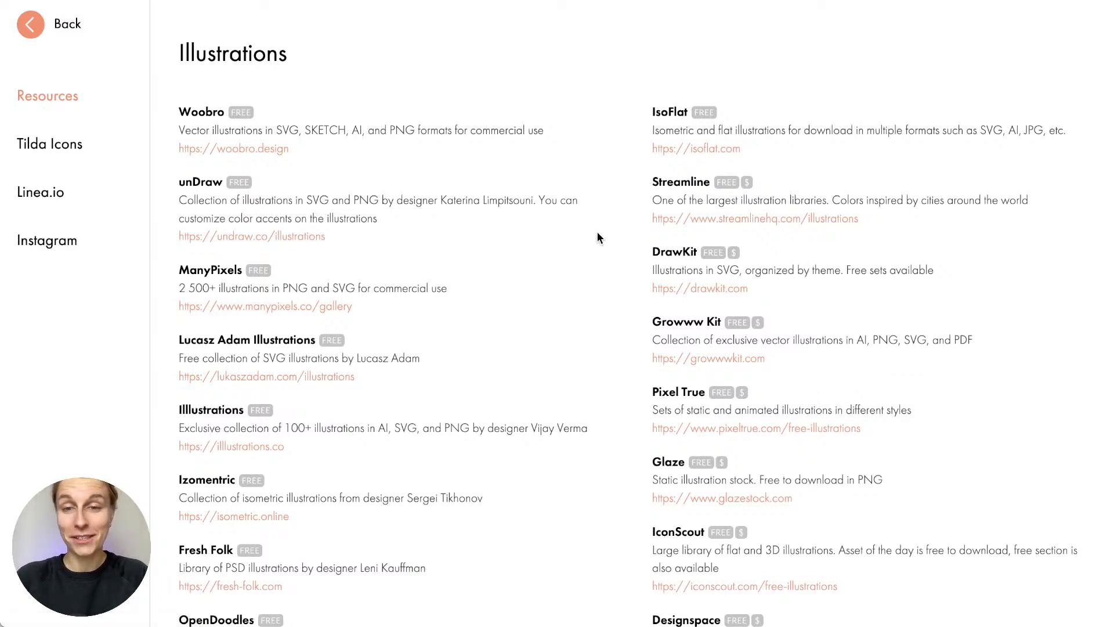
{"action": "scroll", "coordinate": [598, 233], "scroll_direction": "down", "scroll_amount": 1}
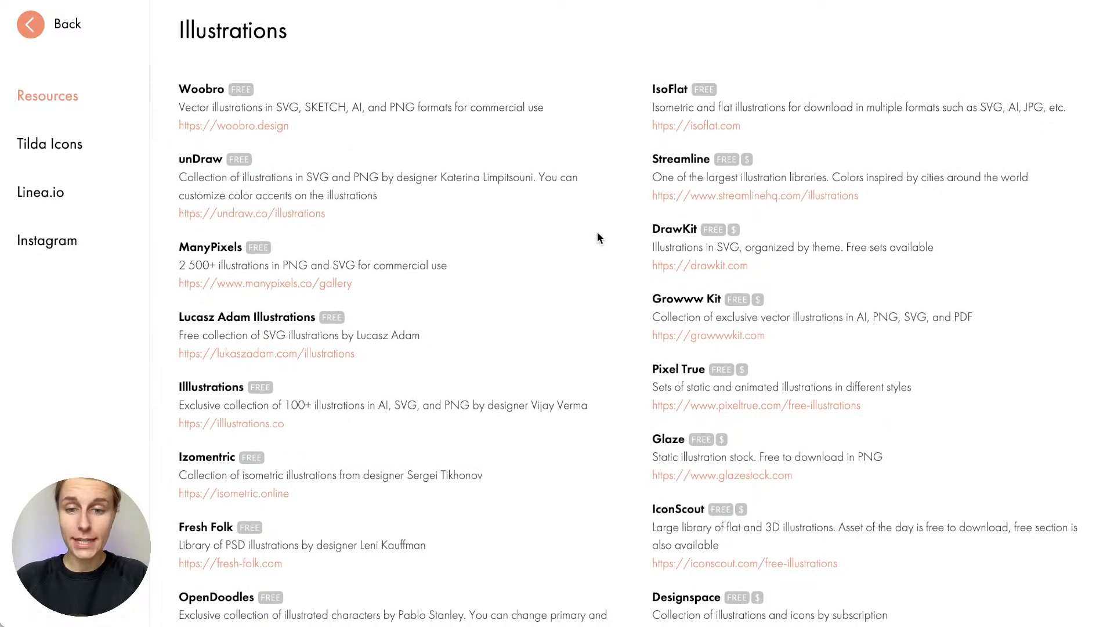
{"action": "scroll", "coordinate": [597, 231], "scroll_direction": "down", "scroll_amount": 10}
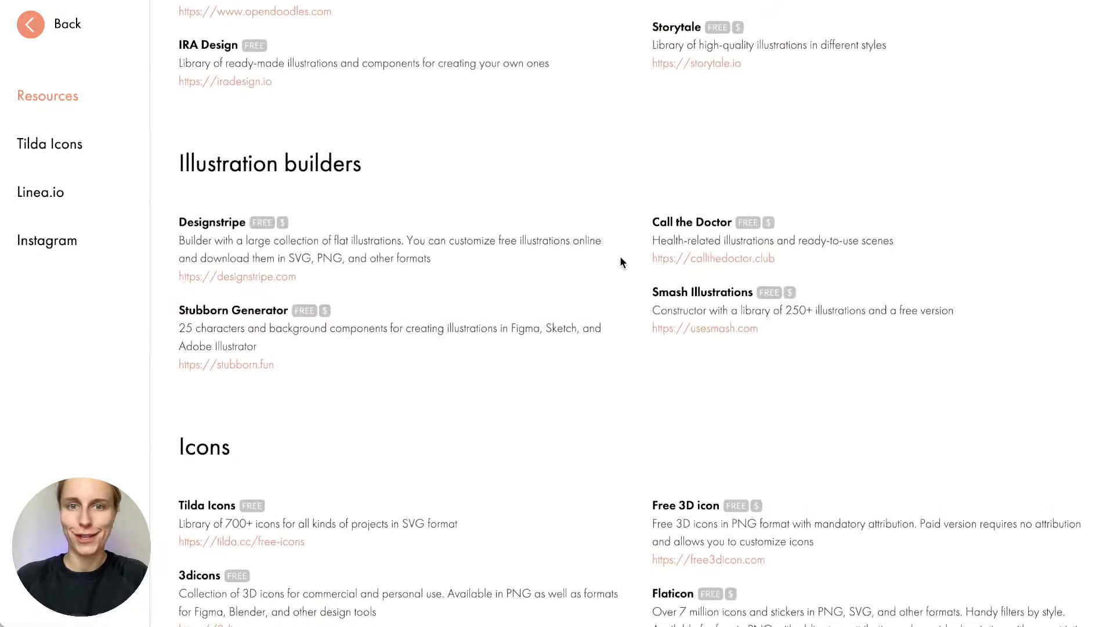
{"action": "scroll", "coordinate": [619, 263], "scroll_direction": "down", "scroll_amount": 4}
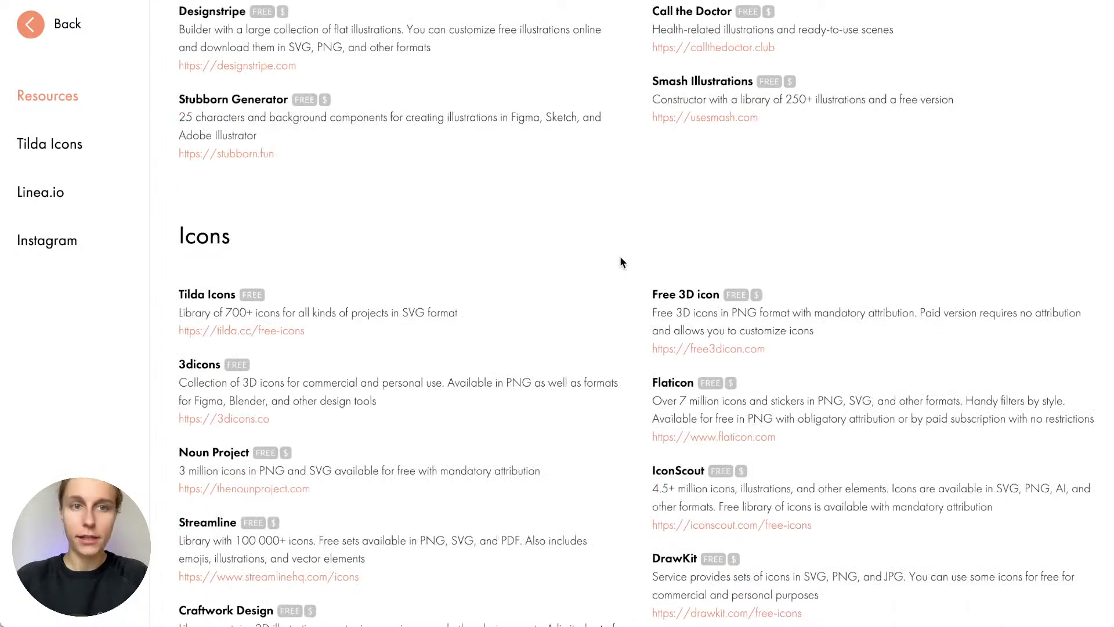
{"action": "scroll", "coordinate": [620, 263], "scroll_direction": "up", "scroll_amount": 2}
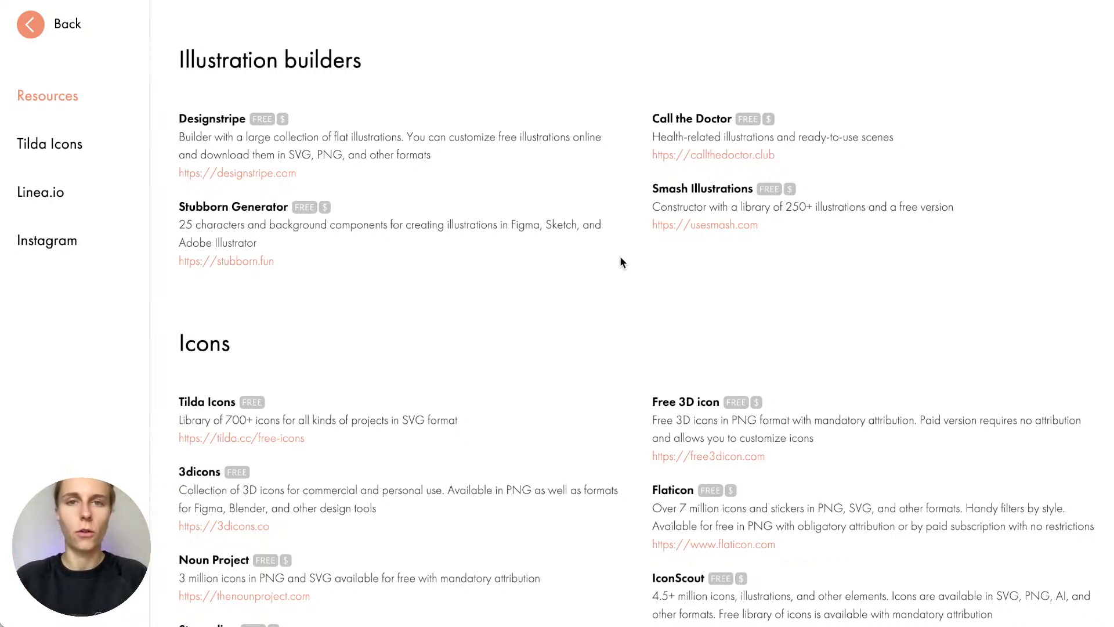
{"action": "scroll", "coordinate": [620, 263], "scroll_direction": "down", "scroll_amount": 5}
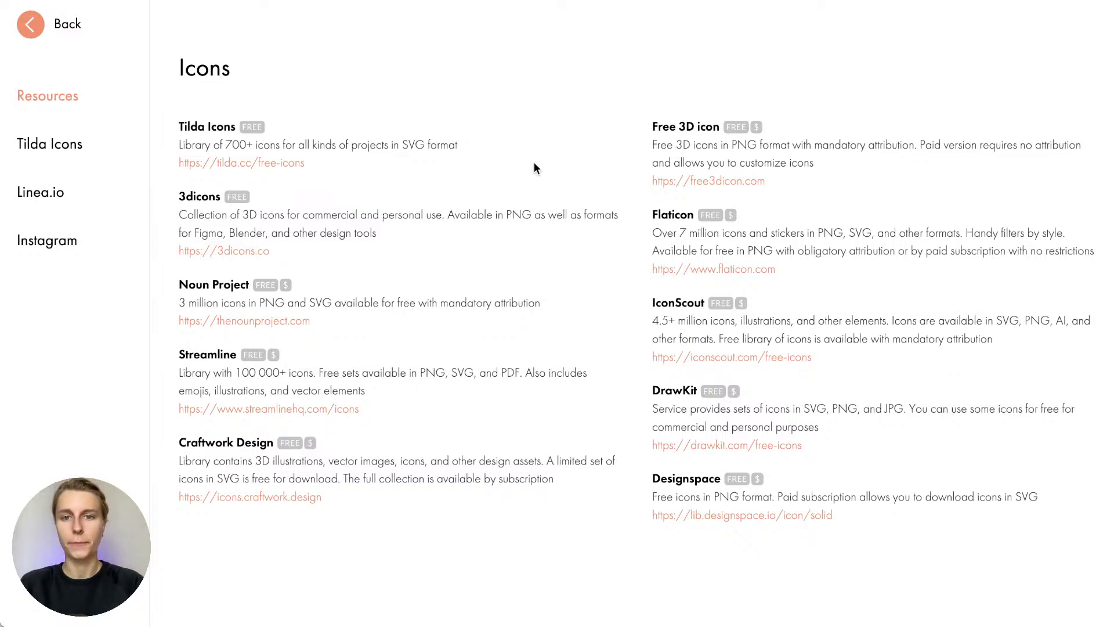
{"action": "scroll", "coordinate": [534, 168], "scroll_direction": "up", "scroll_amount": 20}
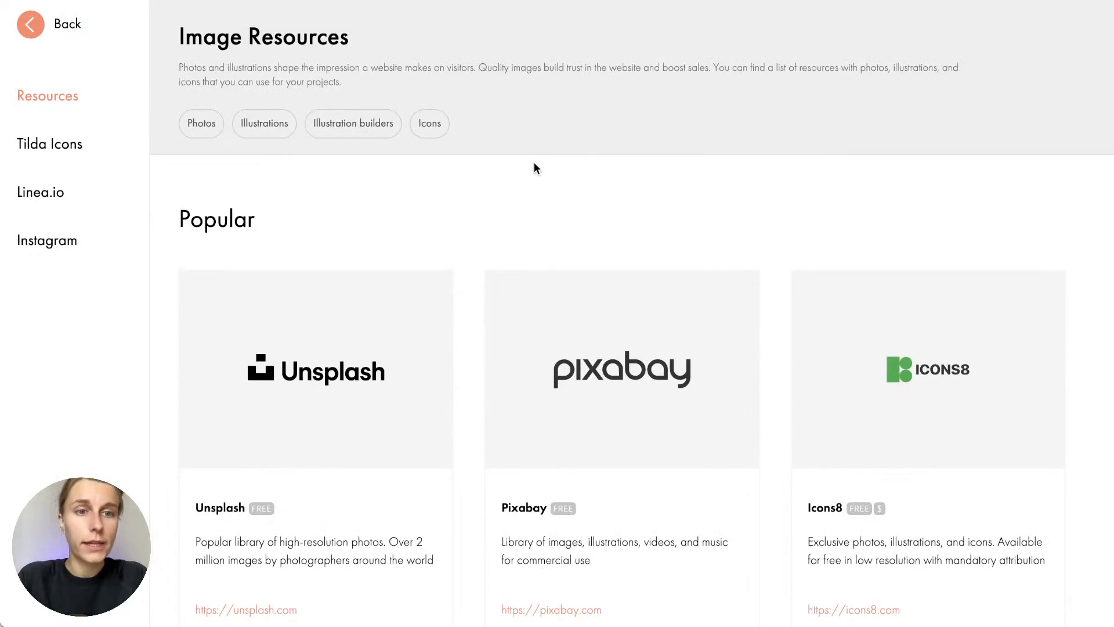
{"action": "scroll", "coordinate": [462, 279], "scroll_direction": "down", "scroll_amount": 3}
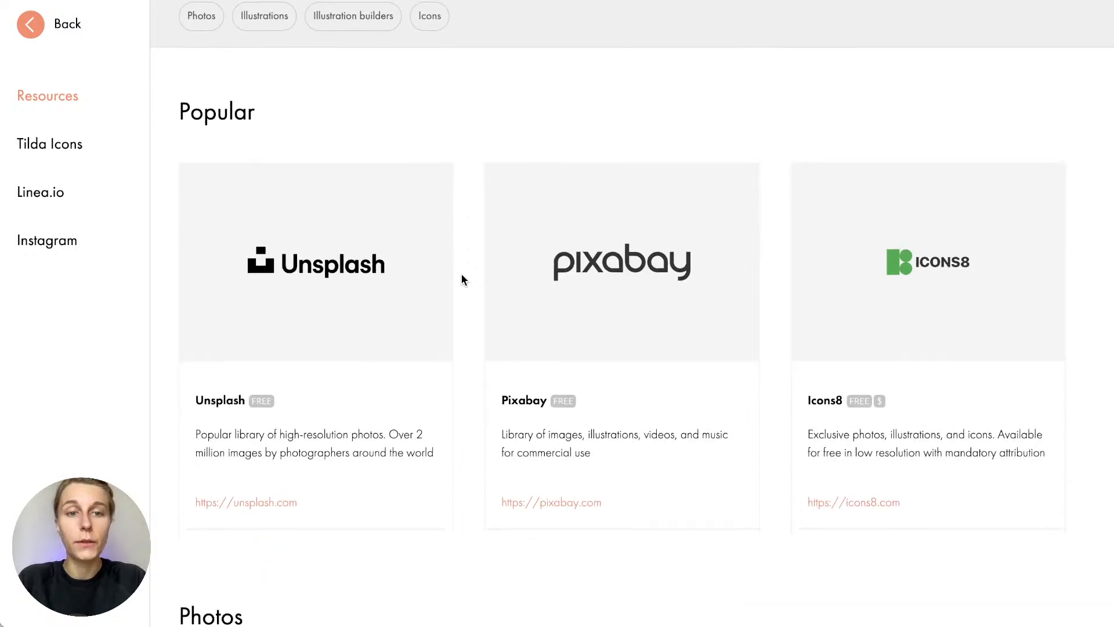
{"action": "scroll", "coordinate": [401, 297], "scroll_direction": "up", "scroll_amount": 1}
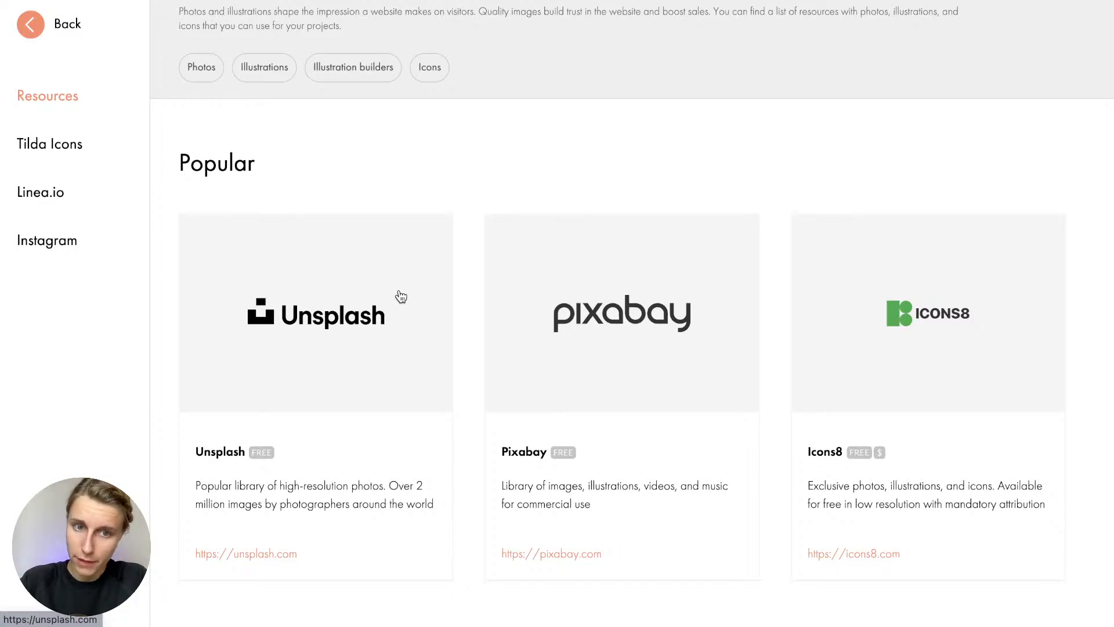
Search Unsplash for 'accounting' photos and browse the results
{"action": "left_click", "coordinate": [378, 355]}
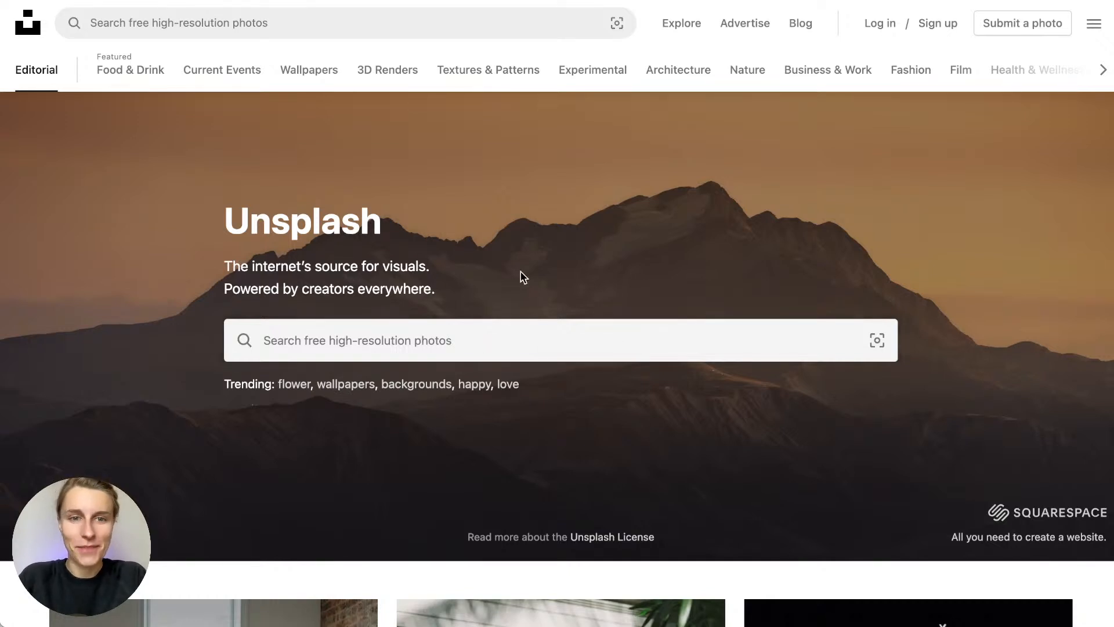
{"action": "left_click", "coordinate": [472, 336]}
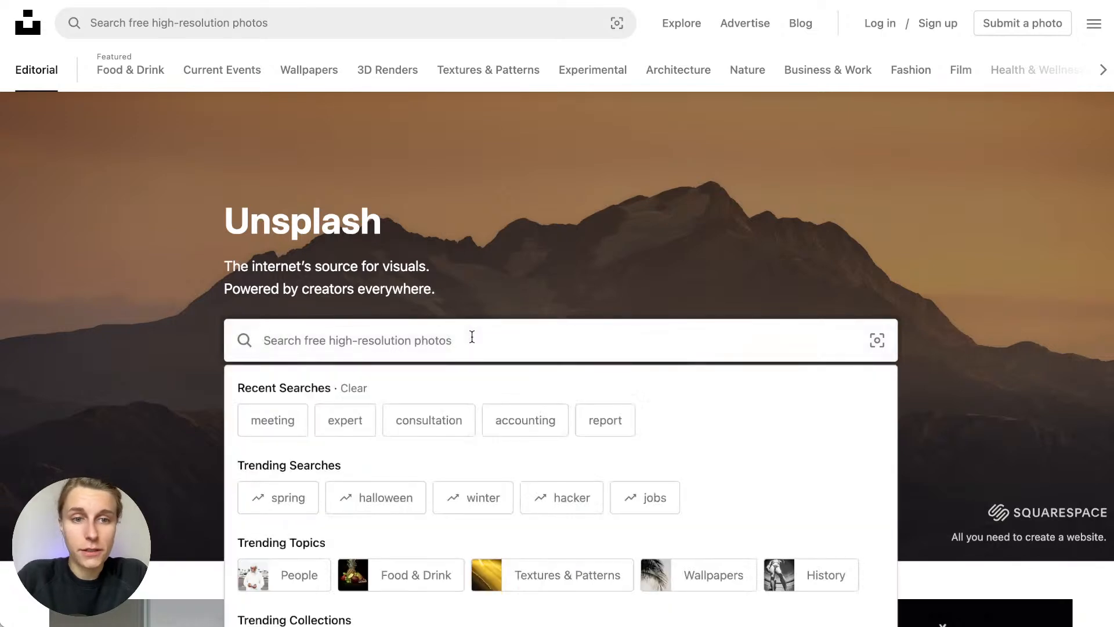
{"action": "type", "text": "accounting"}
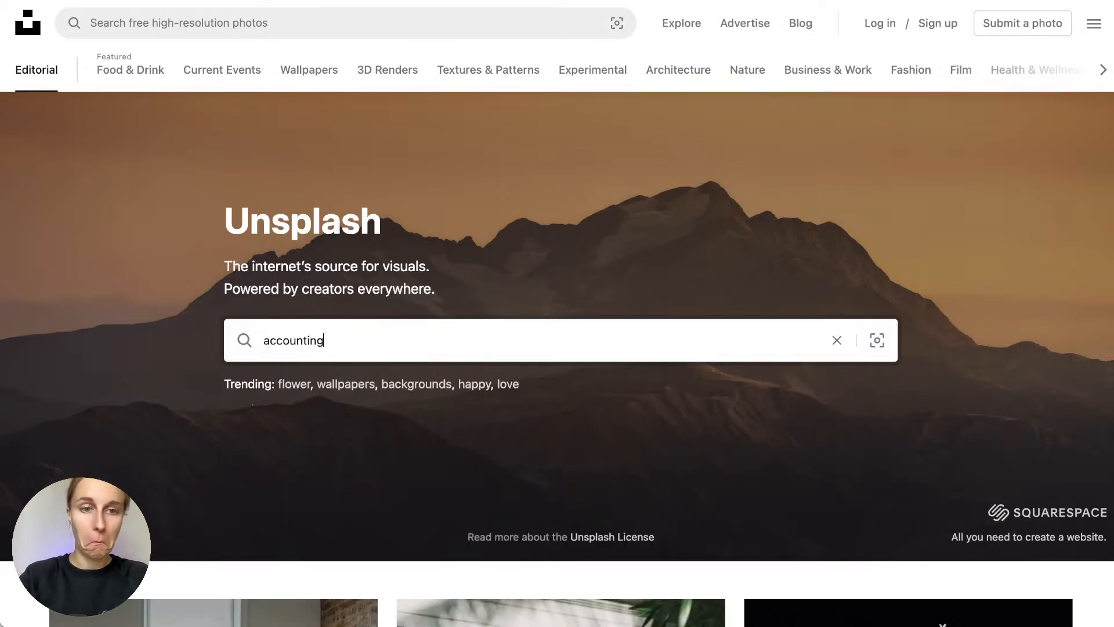
{"action": "key", "text": "Return"}
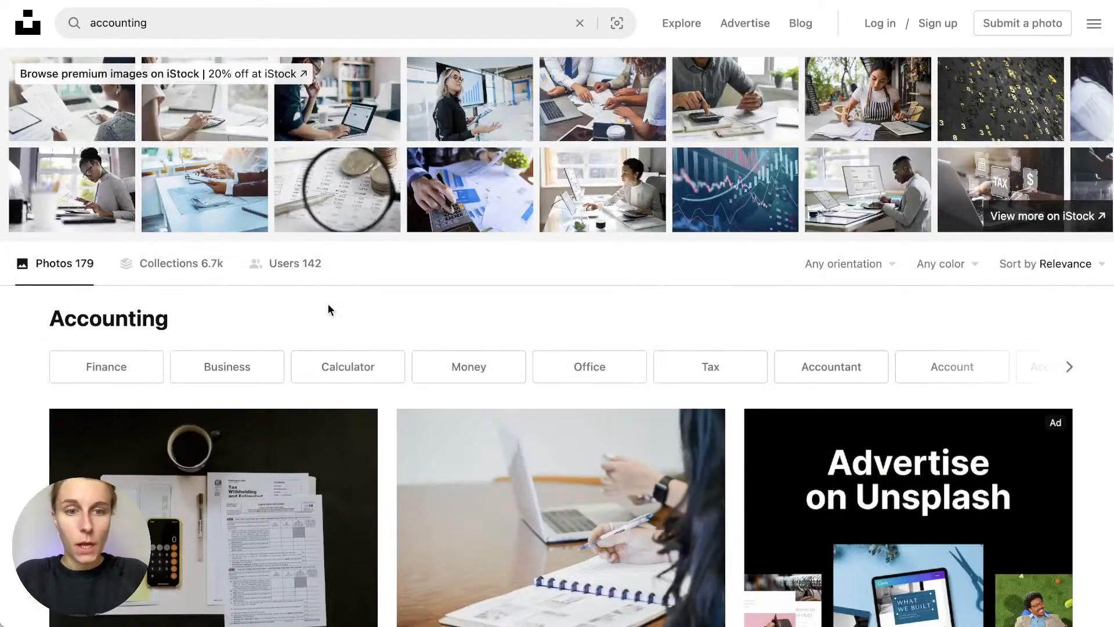
{"action": "scroll", "coordinate": [328, 307], "scroll_direction": "down", "scroll_amount": 3}
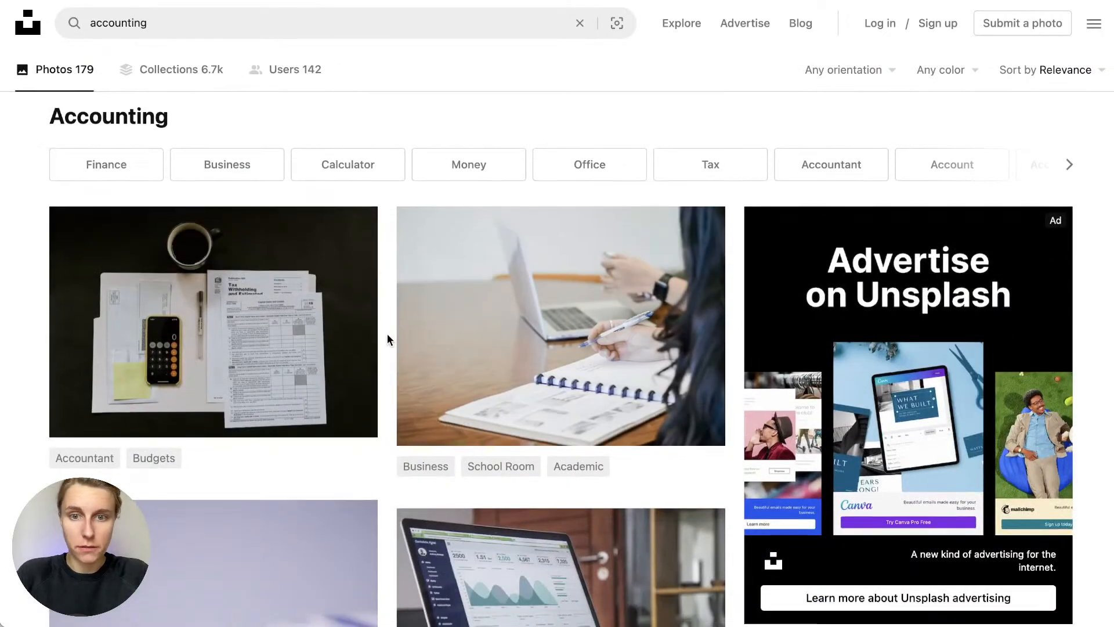
{"action": "scroll", "coordinate": [387, 335], "scroll_direction": "down", "scroll_amount": 12}
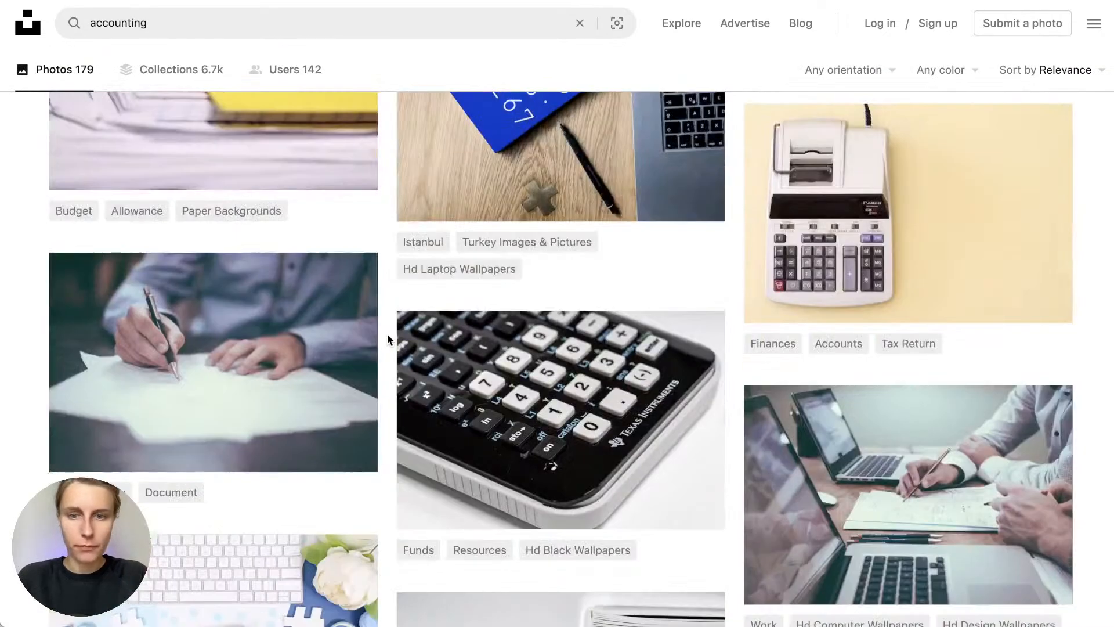
{"action": "scroll", "coordinate": [388, 334], "scroll_direction": "down", "scroll_amount": 5}
{"action": "scroll", "coordinate": [388, 334], "scroll_direction": "down", "scroll_amount": 4}
{"action": "scroll", "coordinate": [388, 335], "scroll_direction": "down", "scroll_amount": 9}
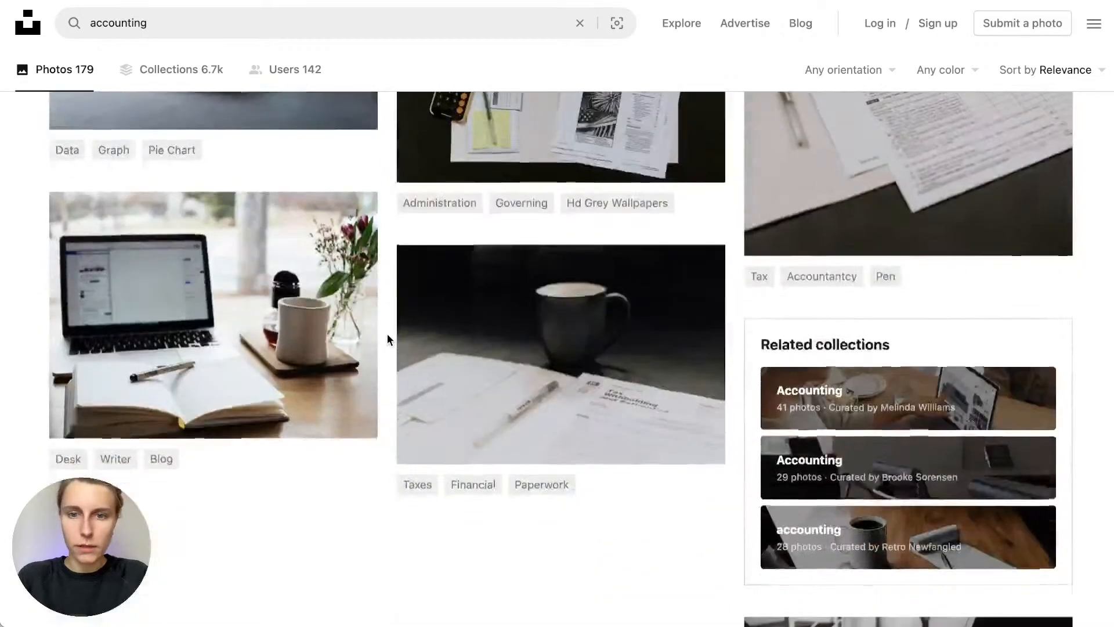
{"action": "scroll", "coordinate": [388, 335], "scroll_direction": "up", "scroll_amount": 16}
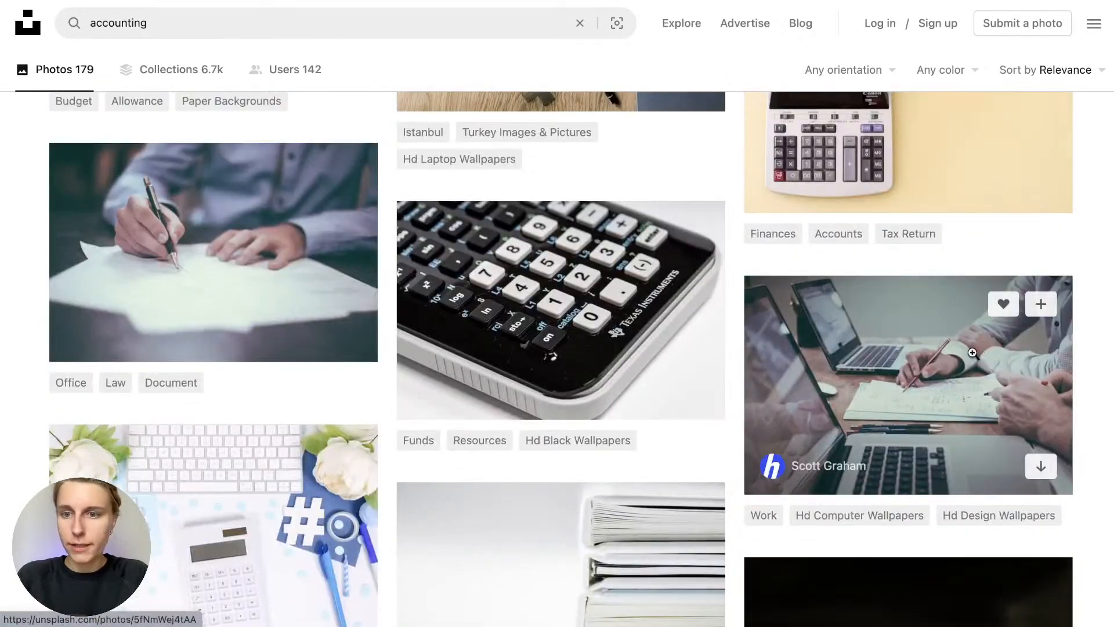
Download the free photo of two people working at laptops, dismissing the thank-you popup
{"action": "left_click", "coordinate": [974, 354]}
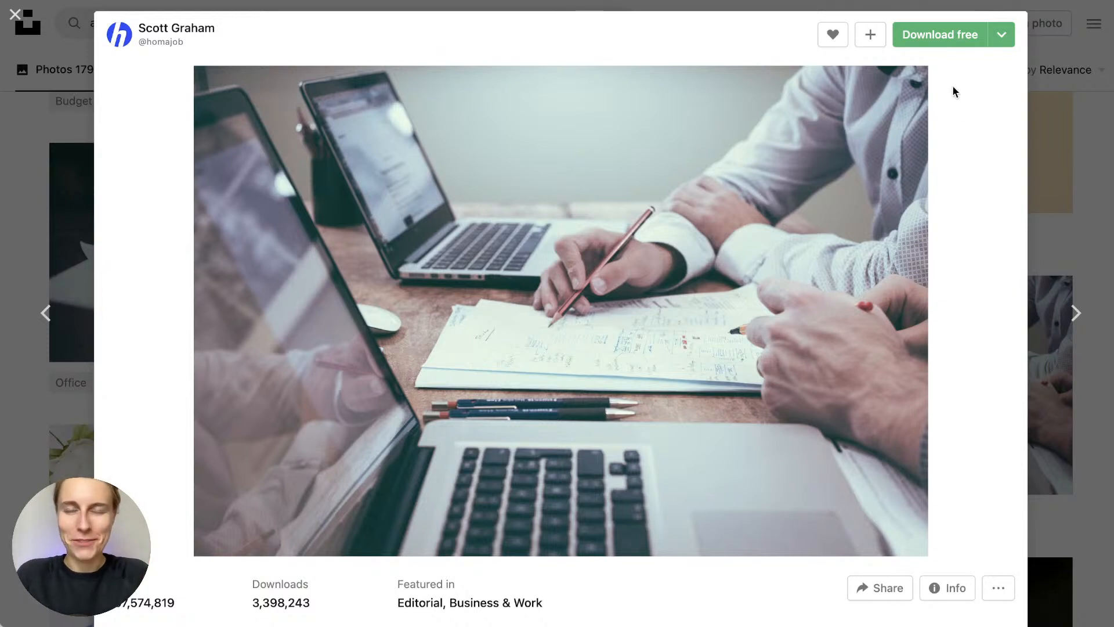
{"action": "left_click", "coordinate": [942, 45]}
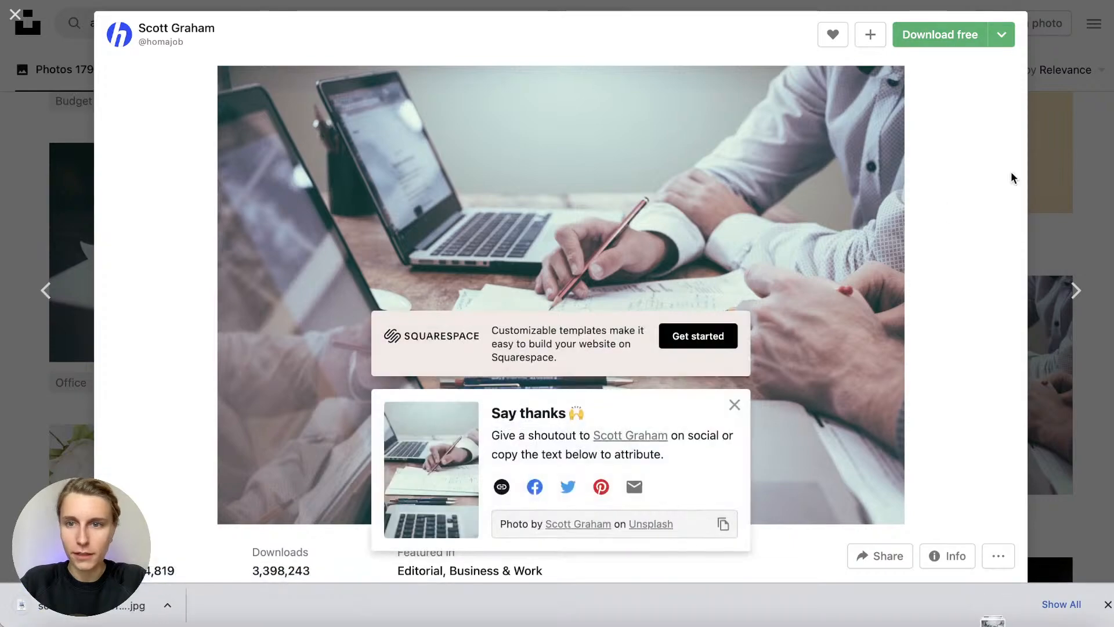
{"action": "left_click", "coordinate": [1073, 103]}
{"action": "left_click", "coordinate": [735, 405]}
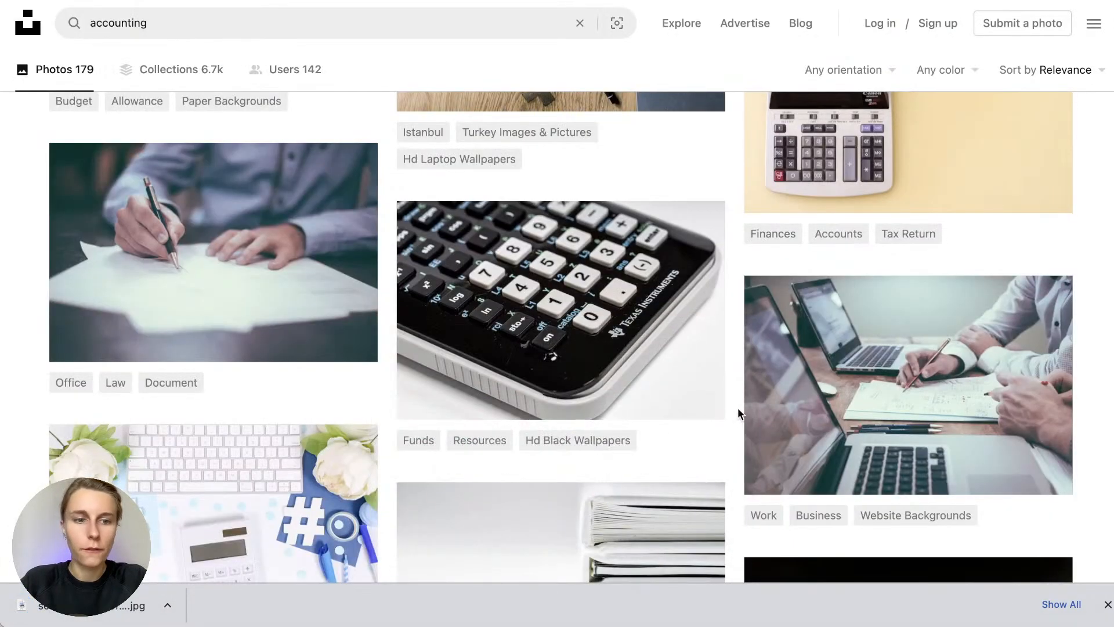
{"action": "scroll", "coordinate": [730, 413], "scroll_direction": "up", "scroll_amount": 15}
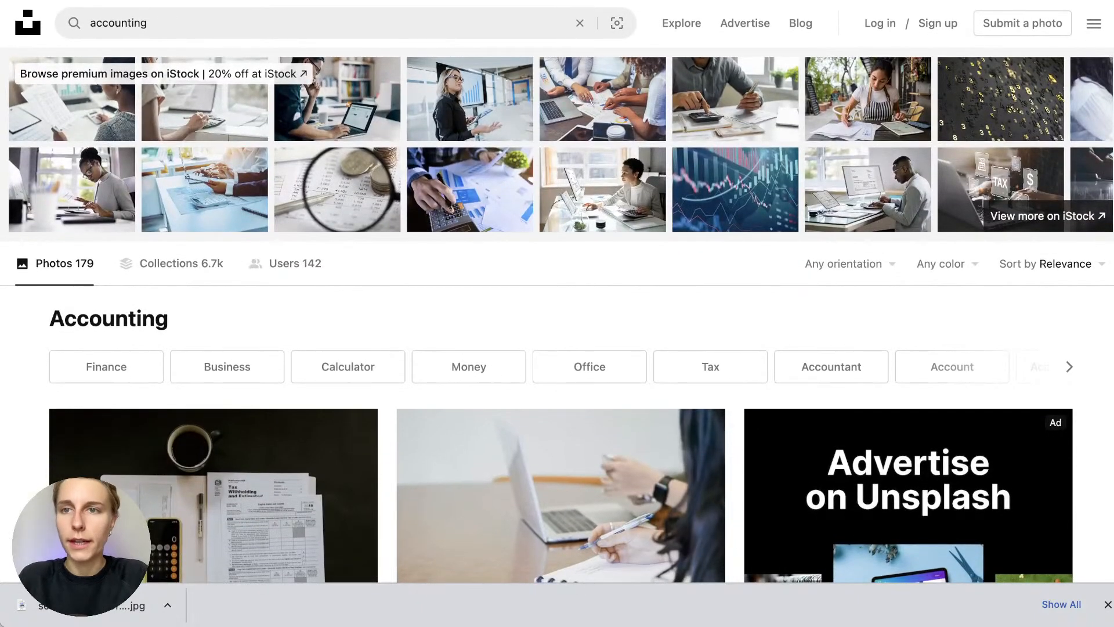
Open tinypng.com in a new tab and upload the downloaded 3.5 MB accounting photo
{"action": "key", "text": "super+t"}
{"action": "type", "text": "tinypng.com"}
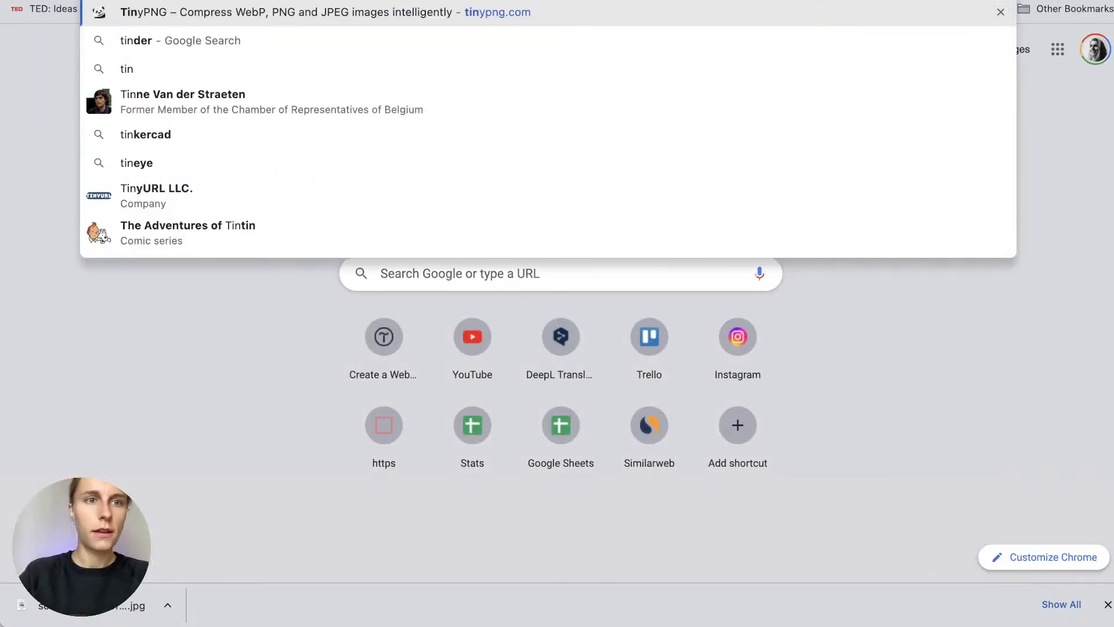
{"action": "key", "text": "Return"}
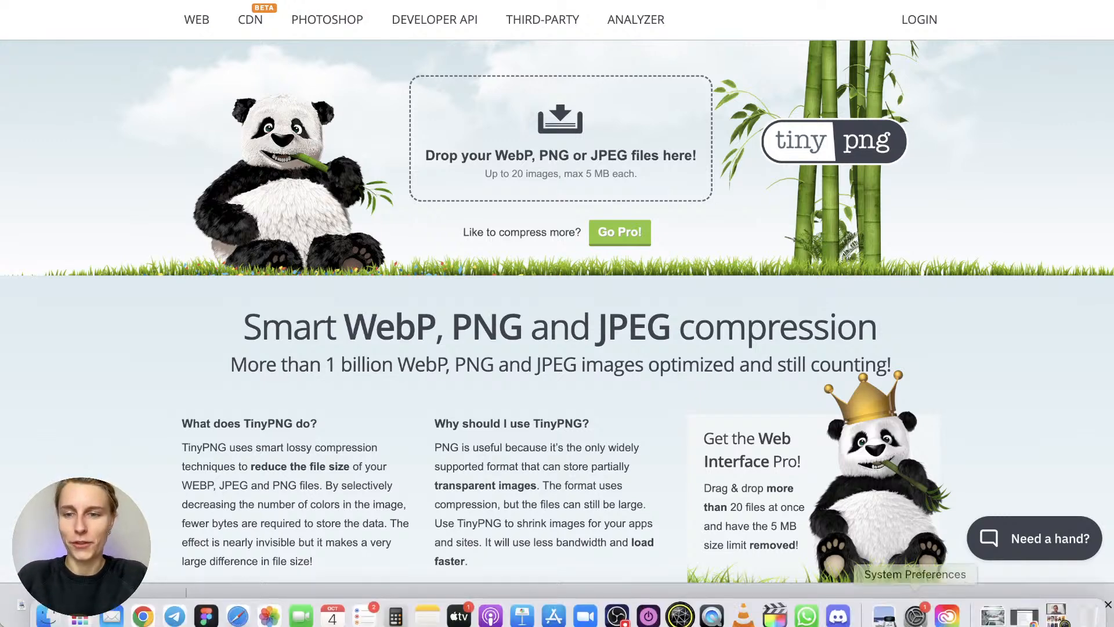
{"action": "left_click", "coordinate": [993, 603]}
{"action": "left_click_drag", "start_coordinate": [997, 562], "coordinate": [644, 185]}
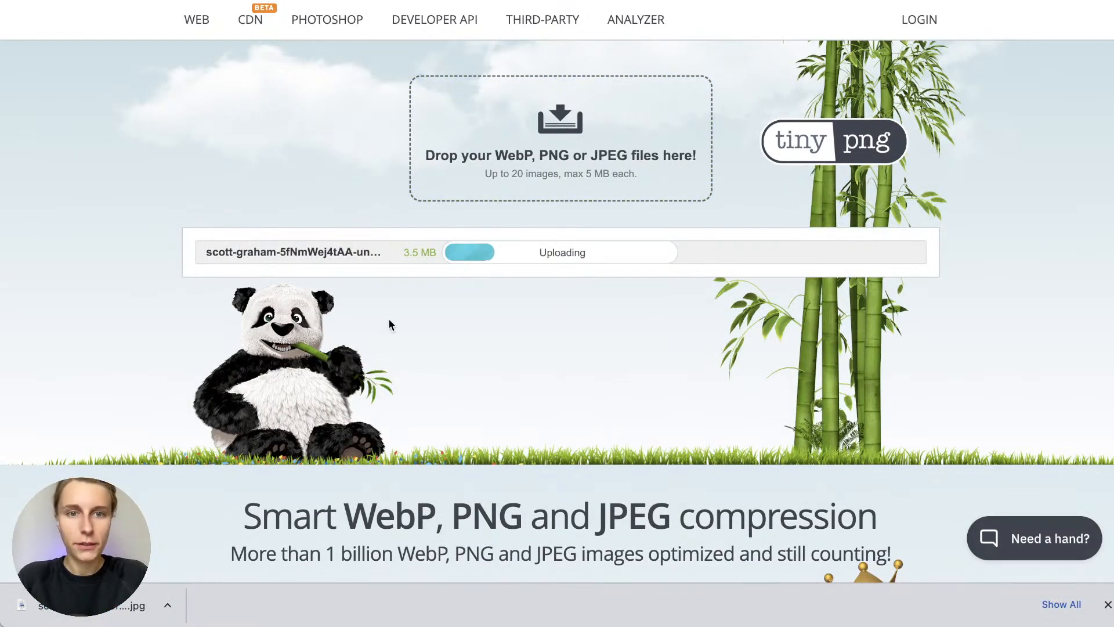
{"action": "left_click_drag", "start_coordinate": [402, 254], "coordinate": [436, 256]}
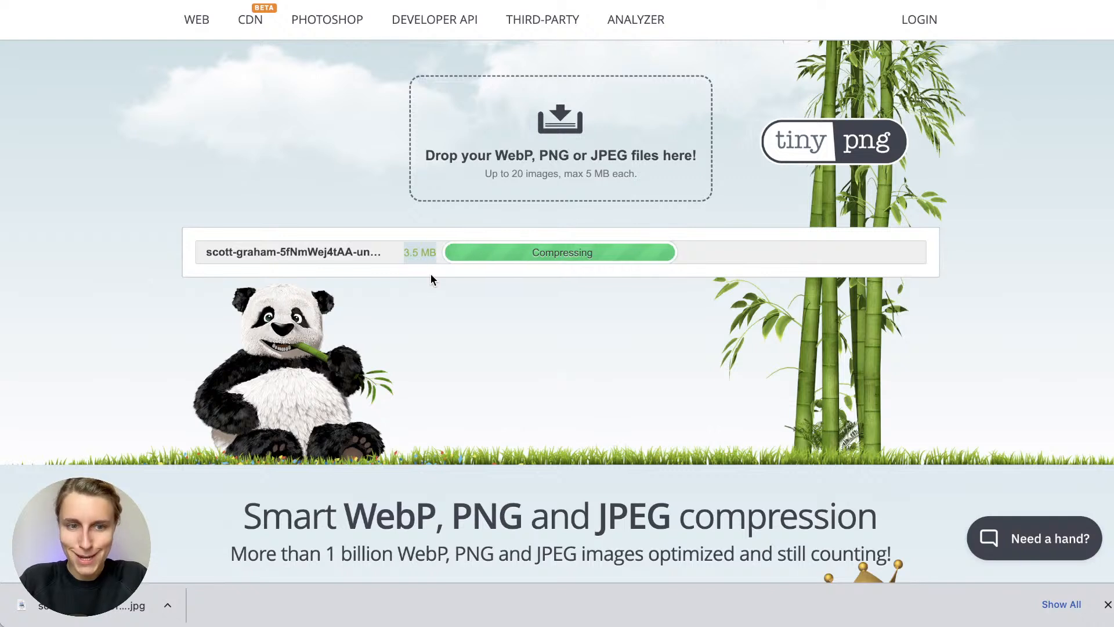
Download the compressed 1.4 MB version of the photo, a 60% size saving
{"action": "left_click", "coordinate": [1107, 604]}
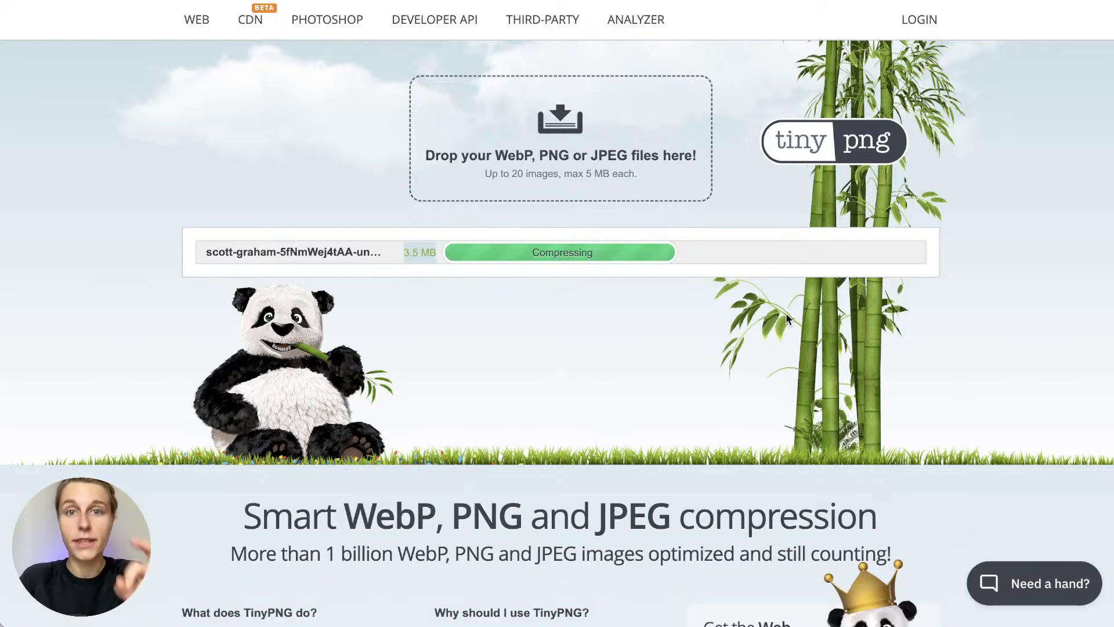
{"action": "left_click", "coordinate": [770, 257]}
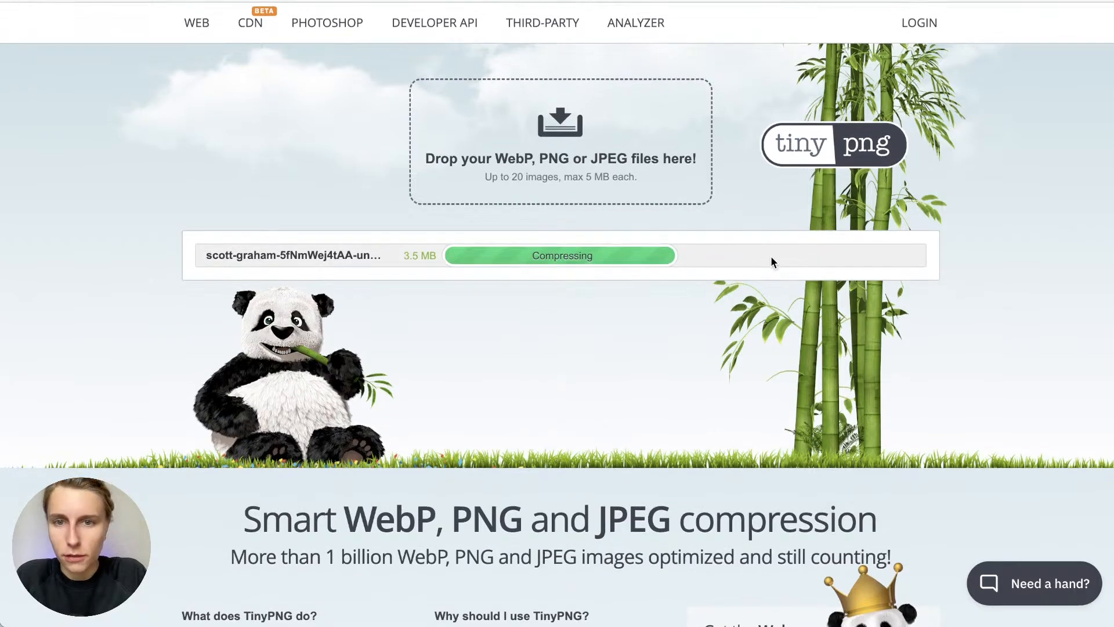
{"action": "scroll", "coordinate": [771, 257], "scroll_direction": "down", "scroll_amount": 5}
{"action": "scroll", "coordinate": [771, 257], "scroll_direction": "up", "scroll_amount": 5}
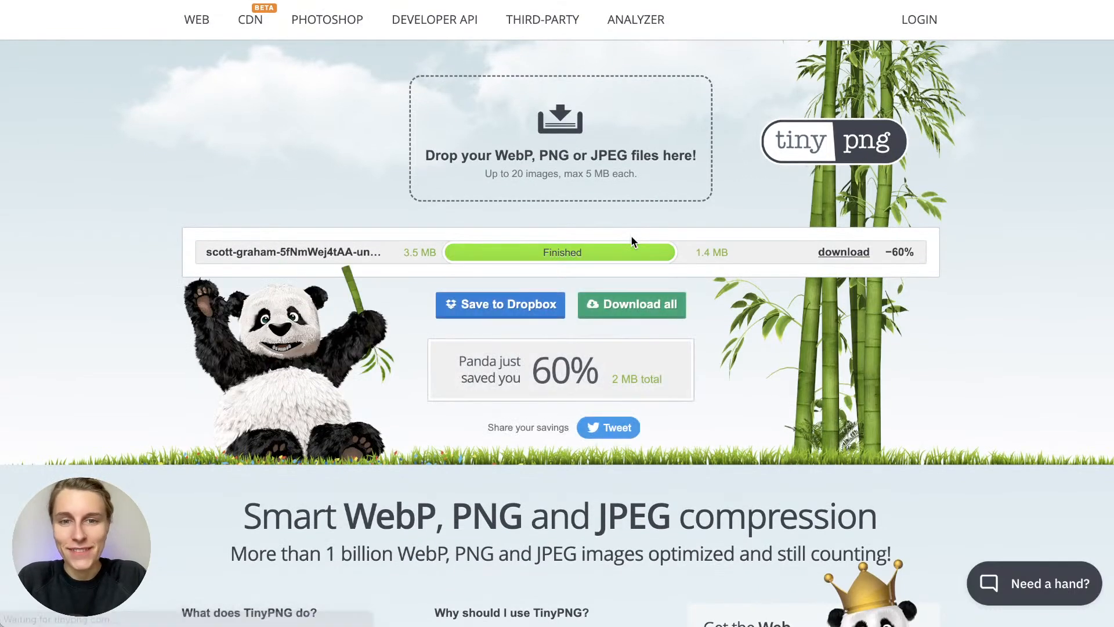
{"action": "left_click_drag", "start_coordinate": [738, 254], "coordinate": [694, 254]}
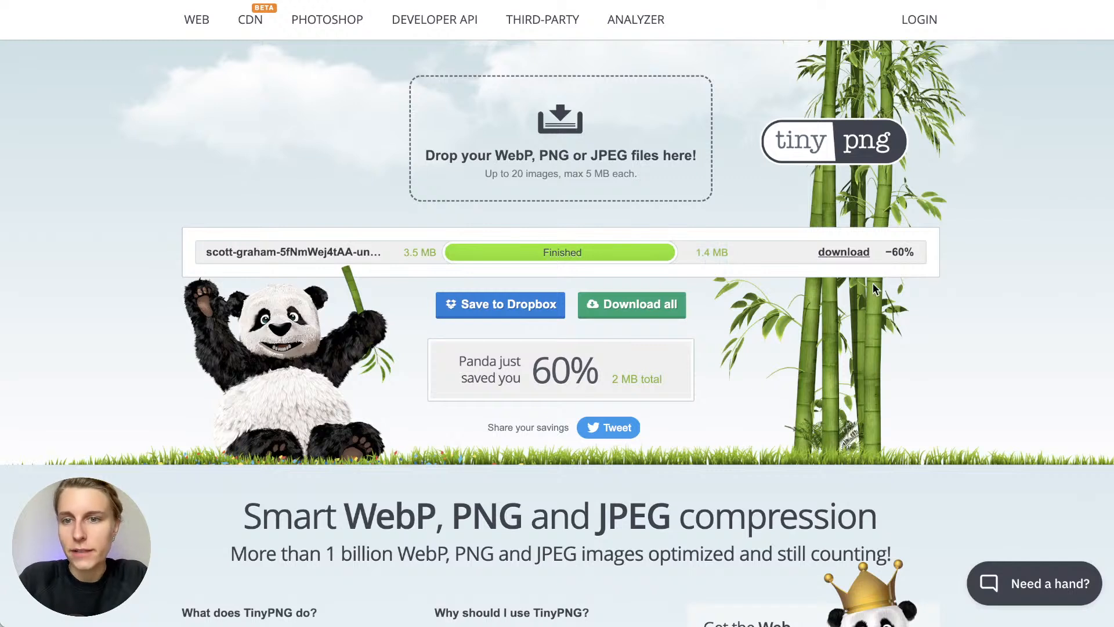
{"action": "left_click", "coordinate": [854, 253]}
{"action": "double_click", "coordinate": [903, 253]}
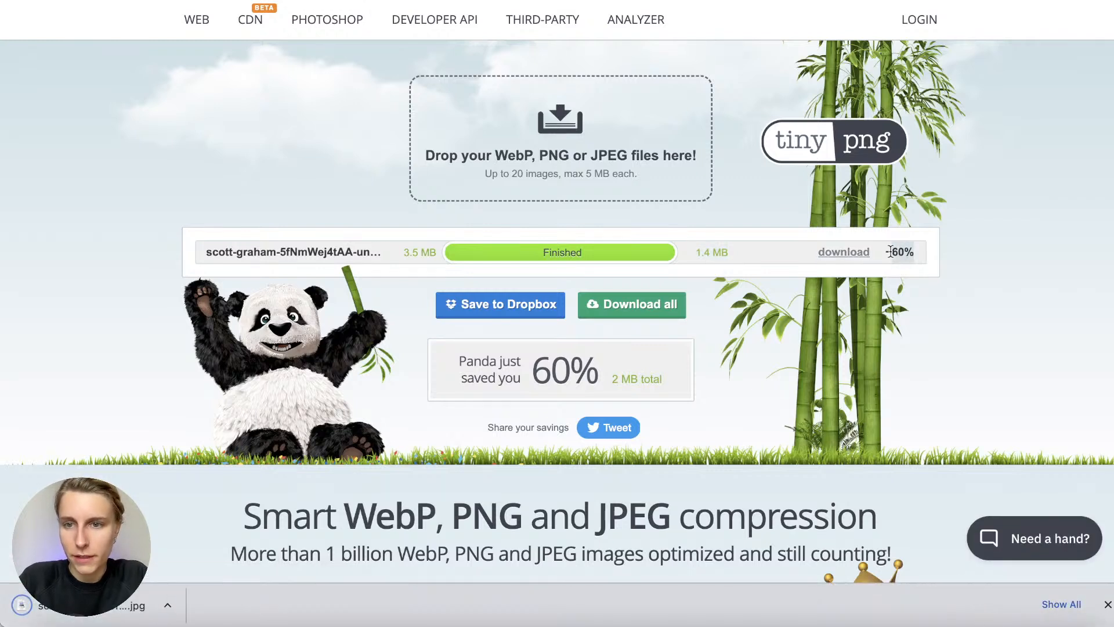
{"action": "left_click", "coordinate": [1107, 604]}
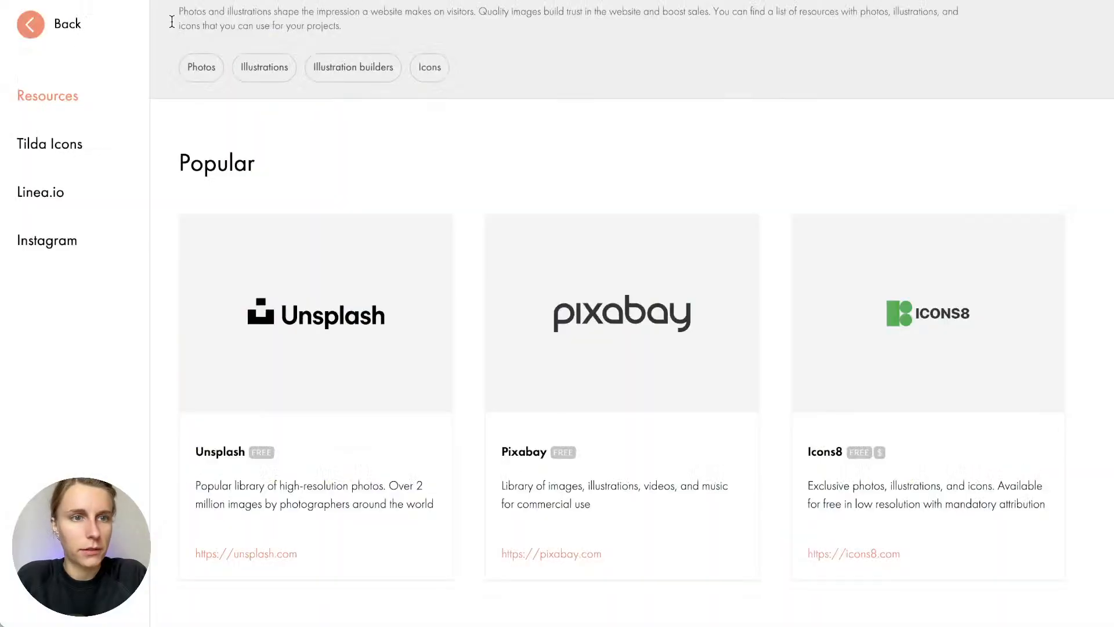
Upload the compressed 1.4 MB laptop-and-paperwork photo as the cover background and save the block
{"action": "left_click", "coordinate": [47, 32]}
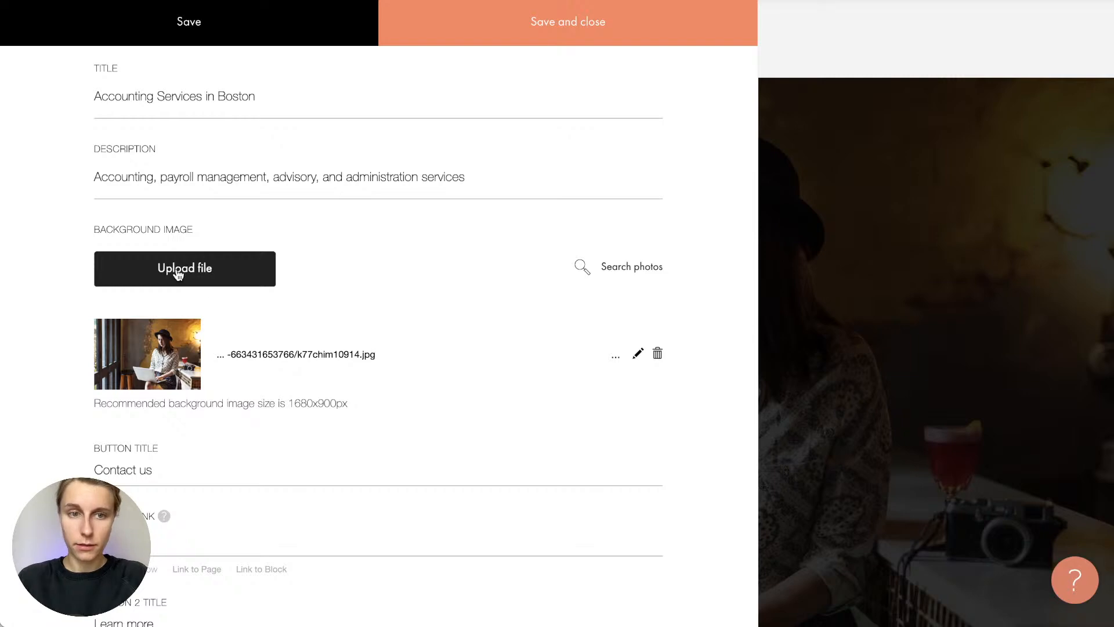
{"action": "left_click", "coordinate": [177, 270]}
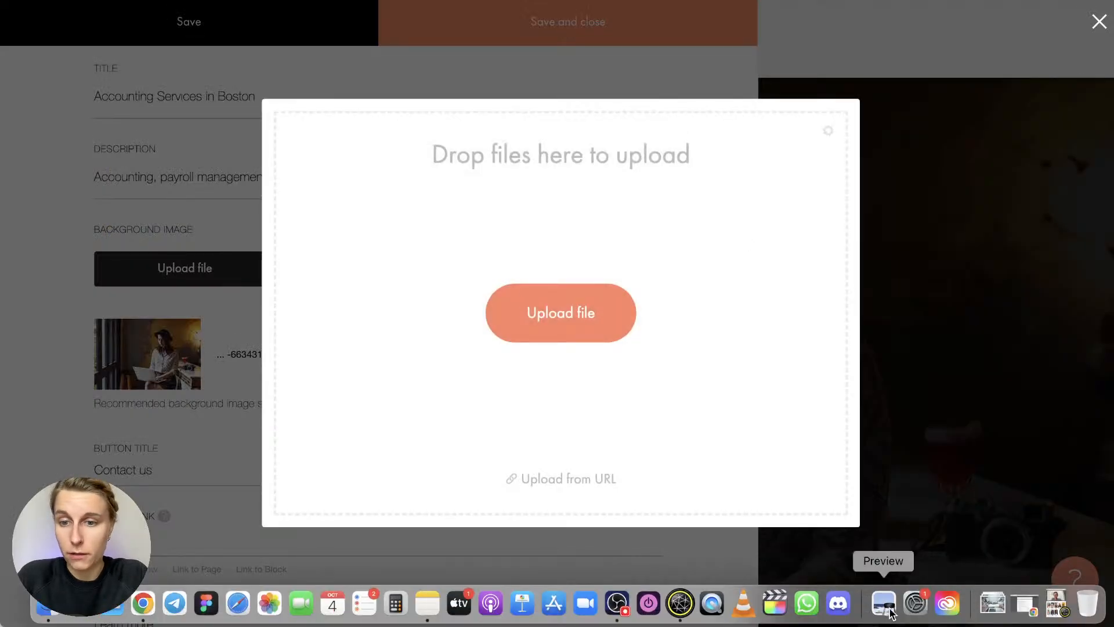
{"action": "left_click", "coordinate": [1025, 614]}
{"action": "left_click_drag", "start_coordinate": [995, 542], "coordinate": [671, 325]}
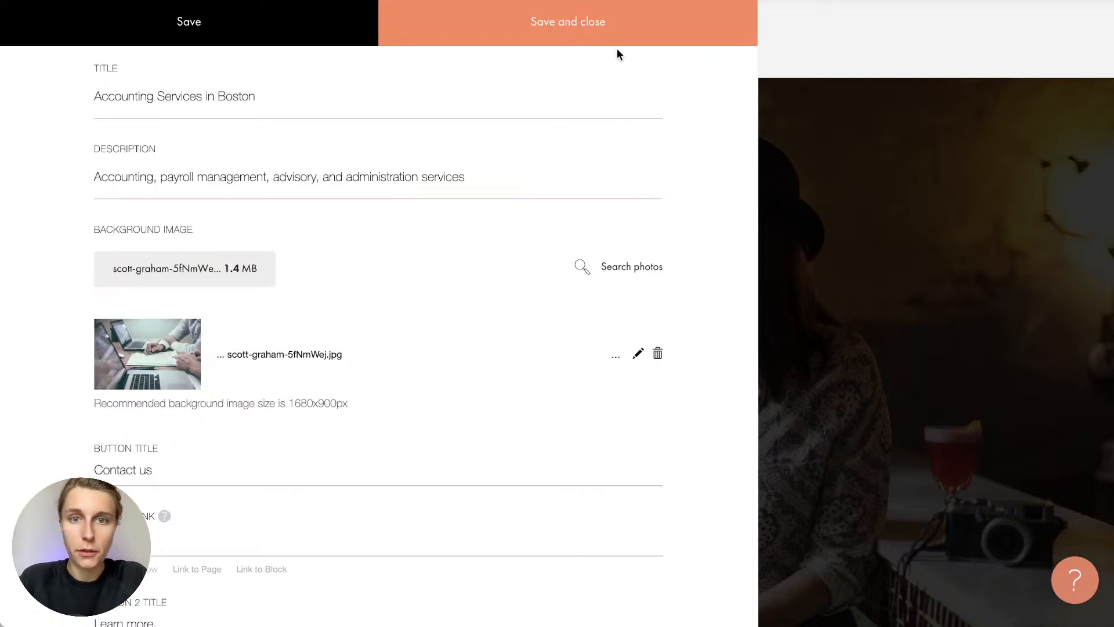
{"action": "left_click", "coordinate": [607, 23]}
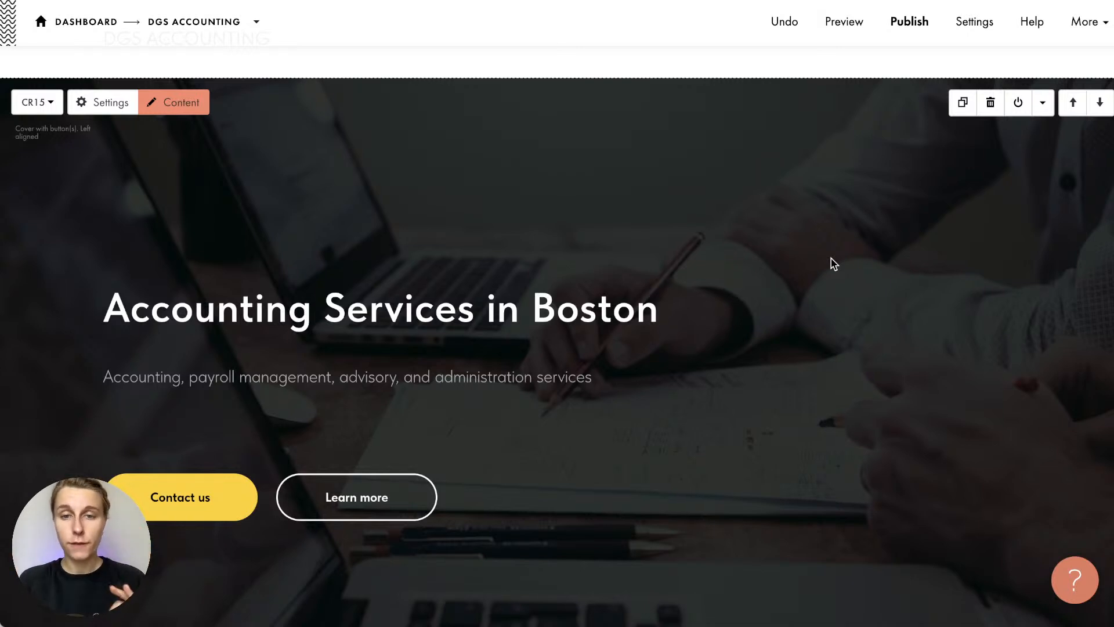
Set the cover filter's start and end opacity both to 70% and save the settings
{"action": "scroll", "coordinate": [833, 262], "scroll_direction": "down", "scroll_amount": 1}
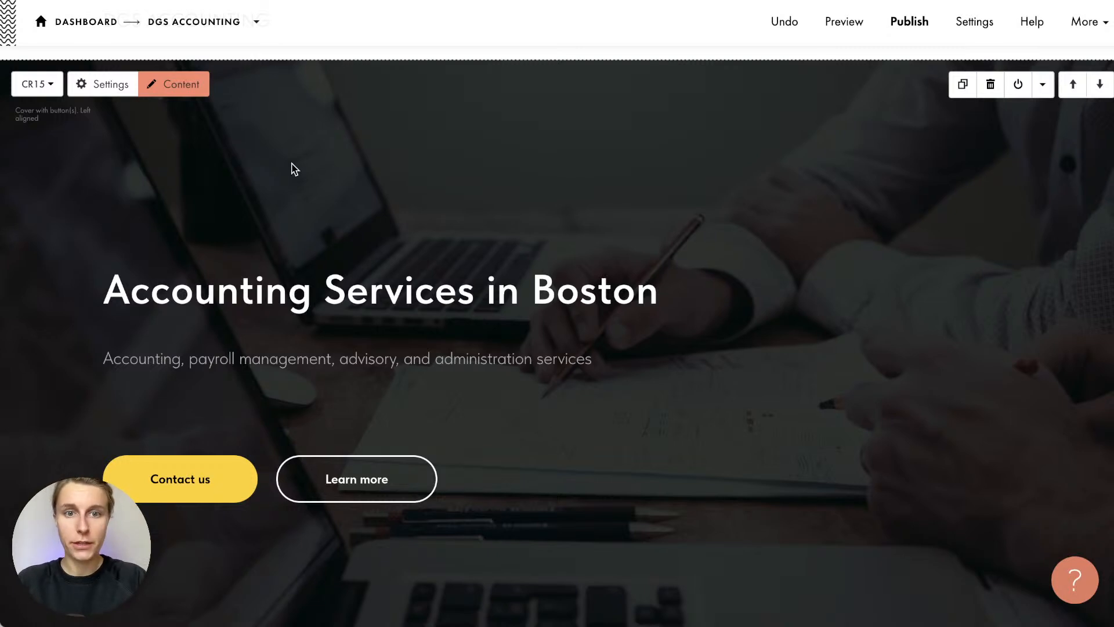
{"action": "left_click", "coordinate": [111, 86]}
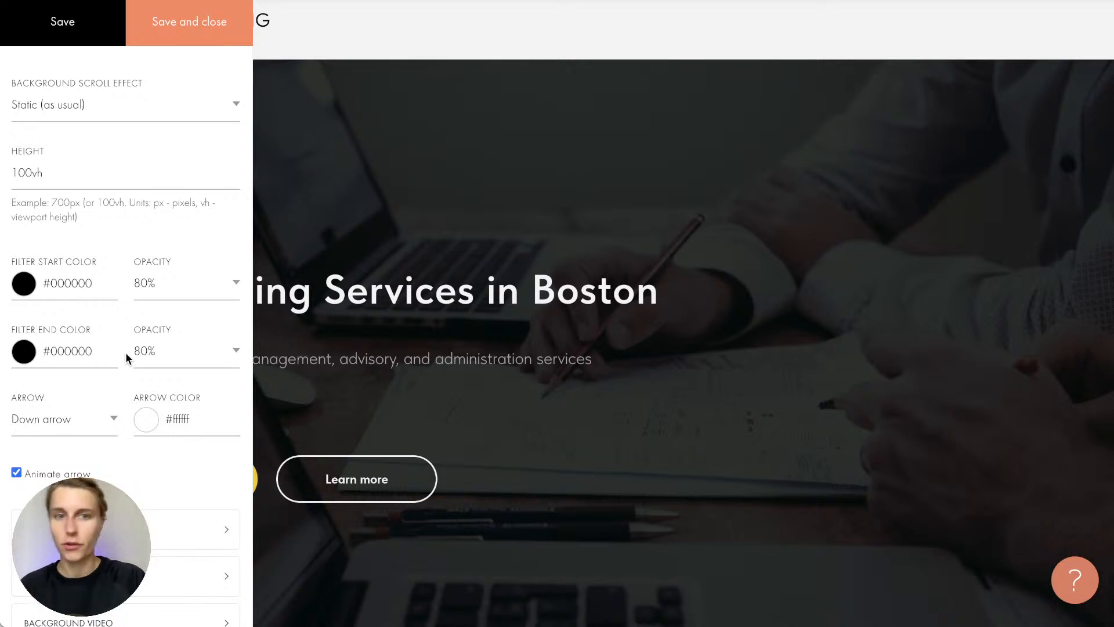
{"action": "left_click", "coordinate": [156, 281]}
{"action": "left_click", "coordinate": [155, 306]}
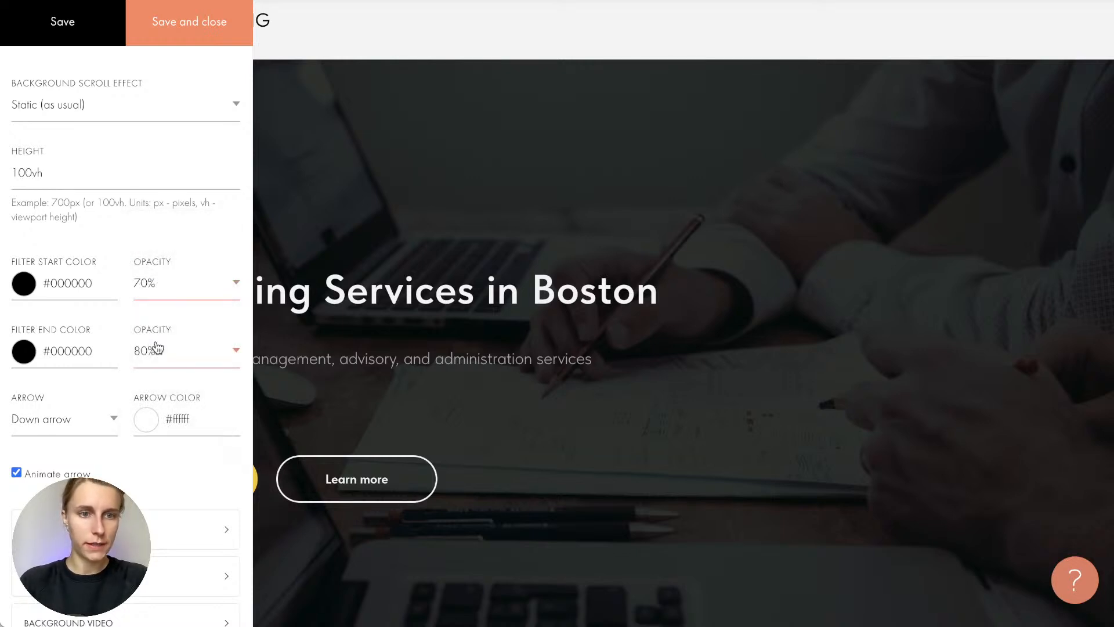
{"action": "left_click", "coordinate": [152, 350]}
{"action": "left_click", "coordinate": [157, 374]}
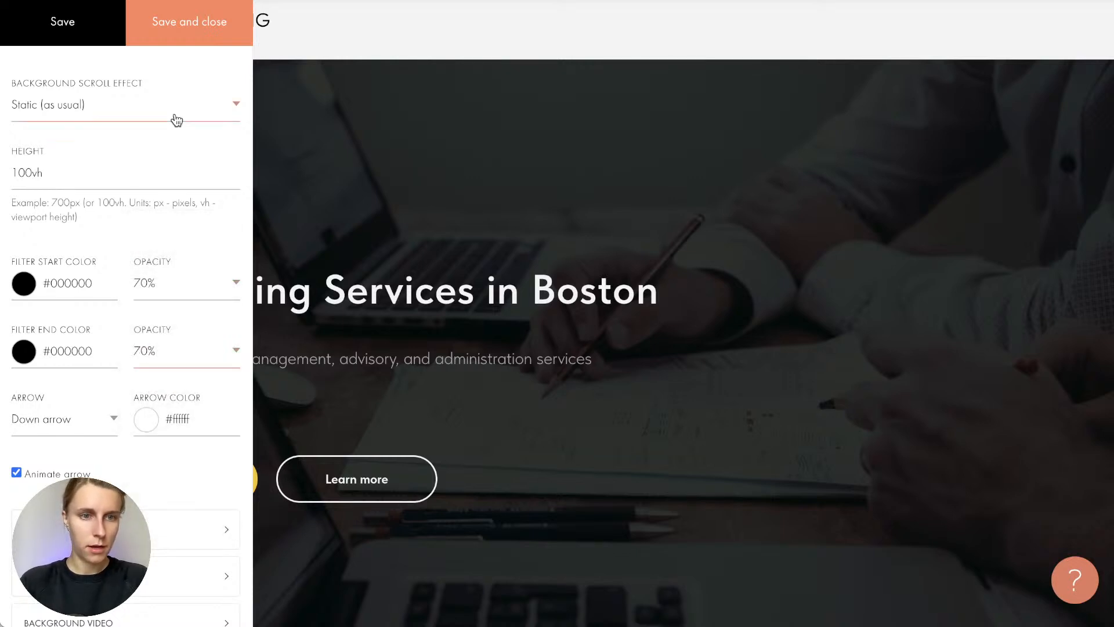
{"action": "left_click", "coordinate": [192, 14]}
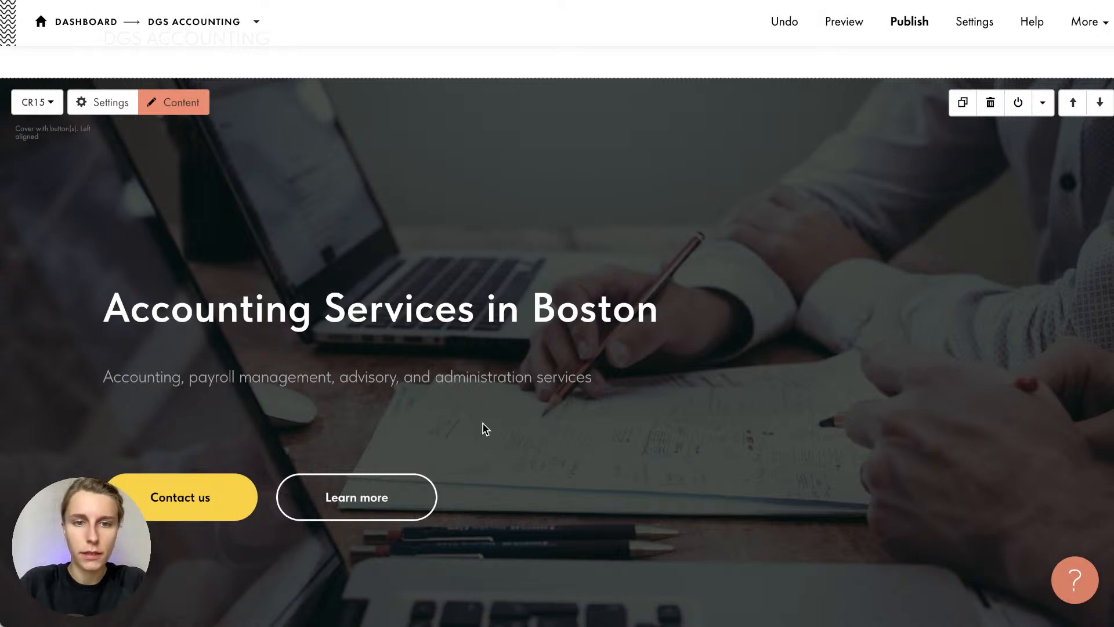
Raise the cover filter end opacity to 80%, save, and review the dimmed cover
{"action": "left_click_drag", "start_coordinate": [430, 378], "coordinate": [567, 380]}
{"action": "left_click", "coordinate": [549, 430]}
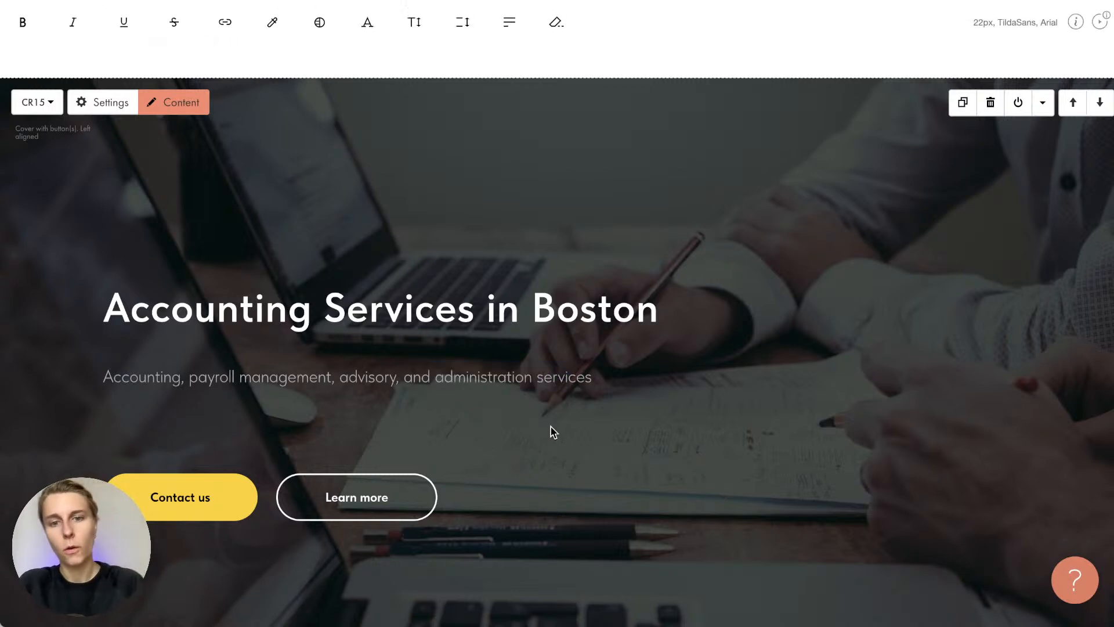
{"action": "left_click", "coordinate": [110, 103]}
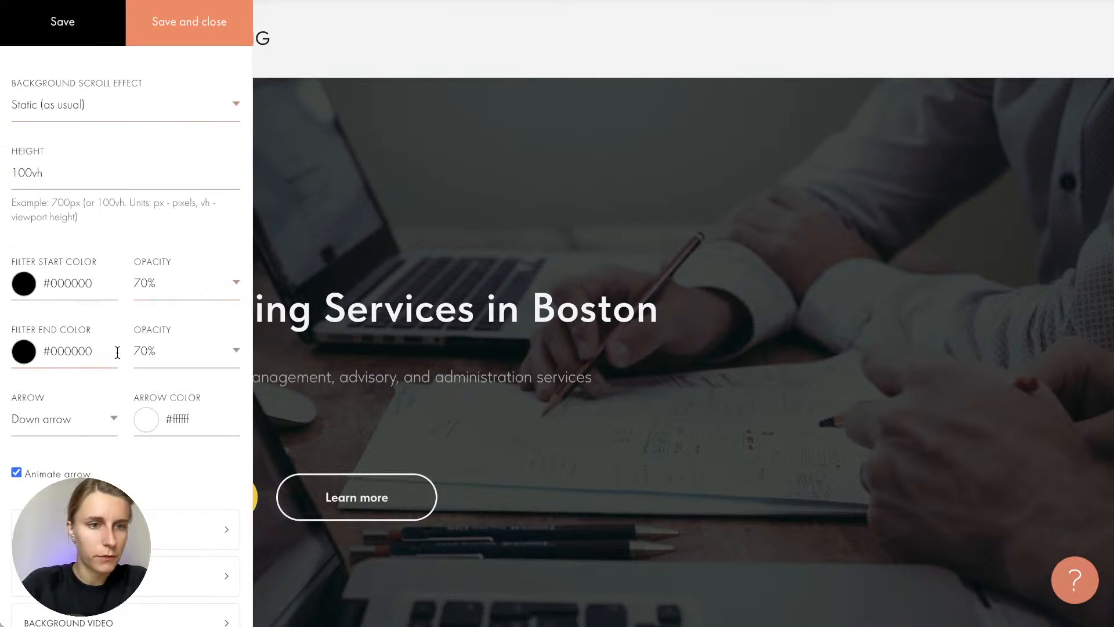
{"action": "left_click", "coordinate": [180, 350]}
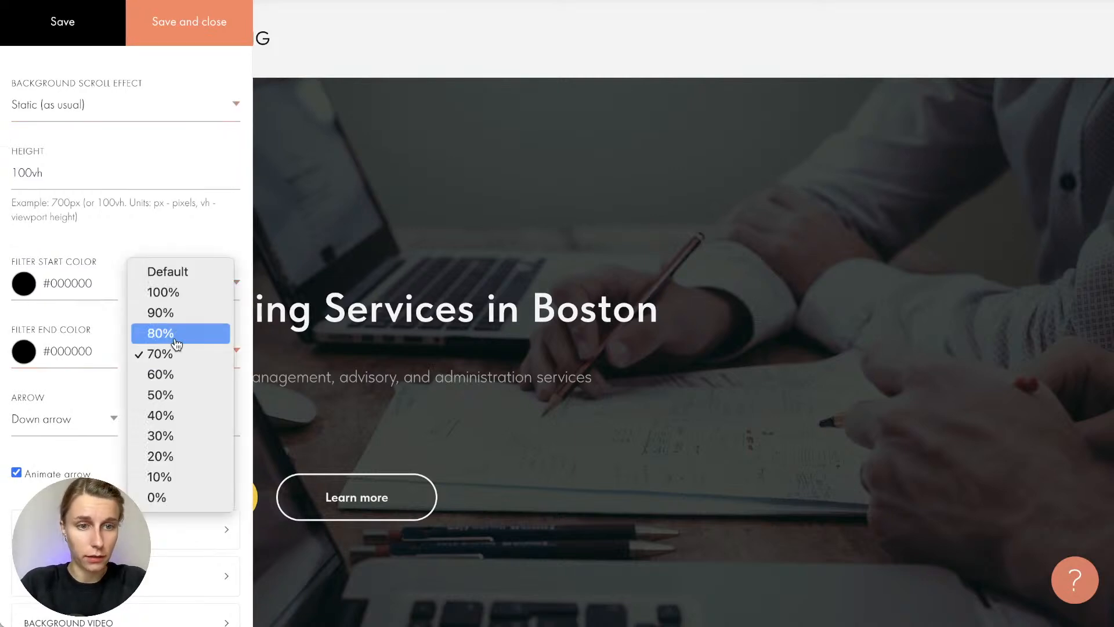
{"action": "left_click", "coordinate": [177, 334]}
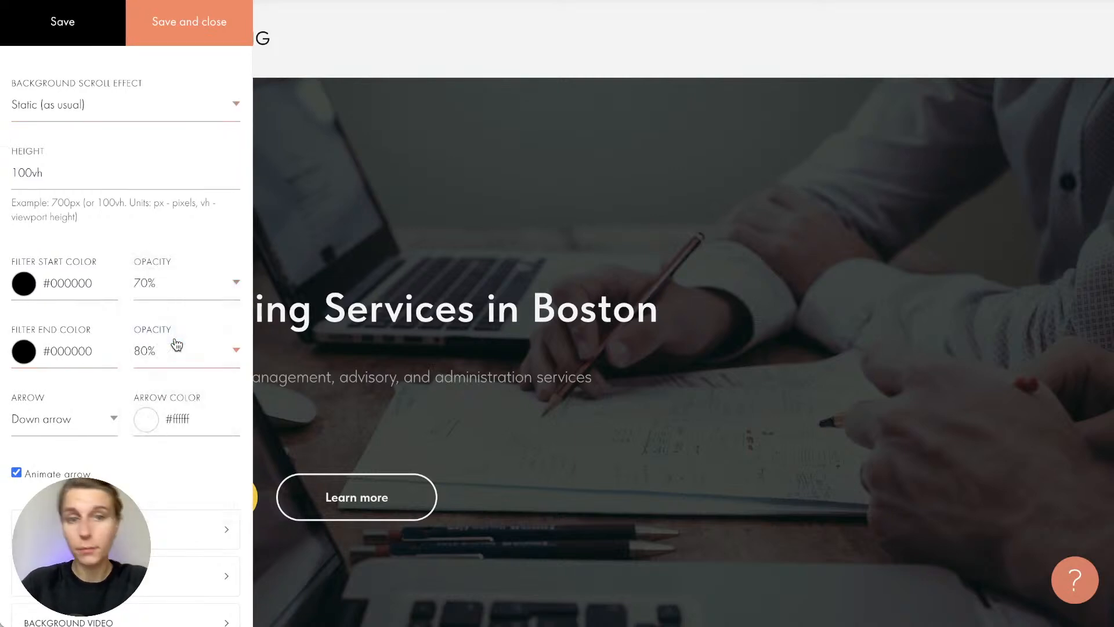
{"action": "left_click", "coordinate": [177, 39]}
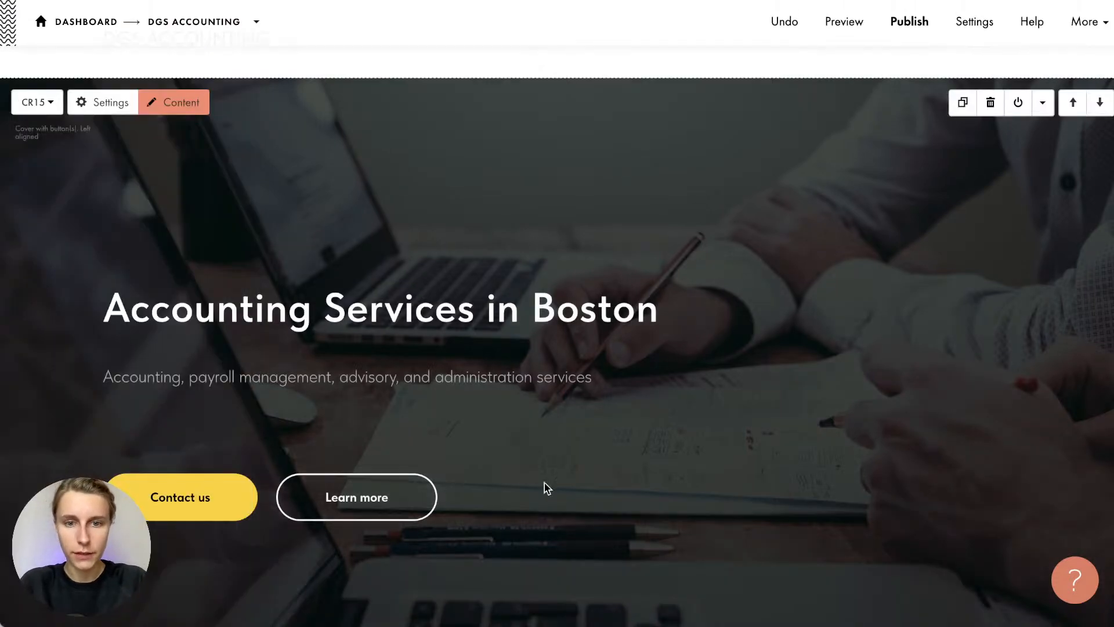
{"action": "scroll", "coordinate": [637, 454], "scroll_direction": "down", "scroll_amount": 1}
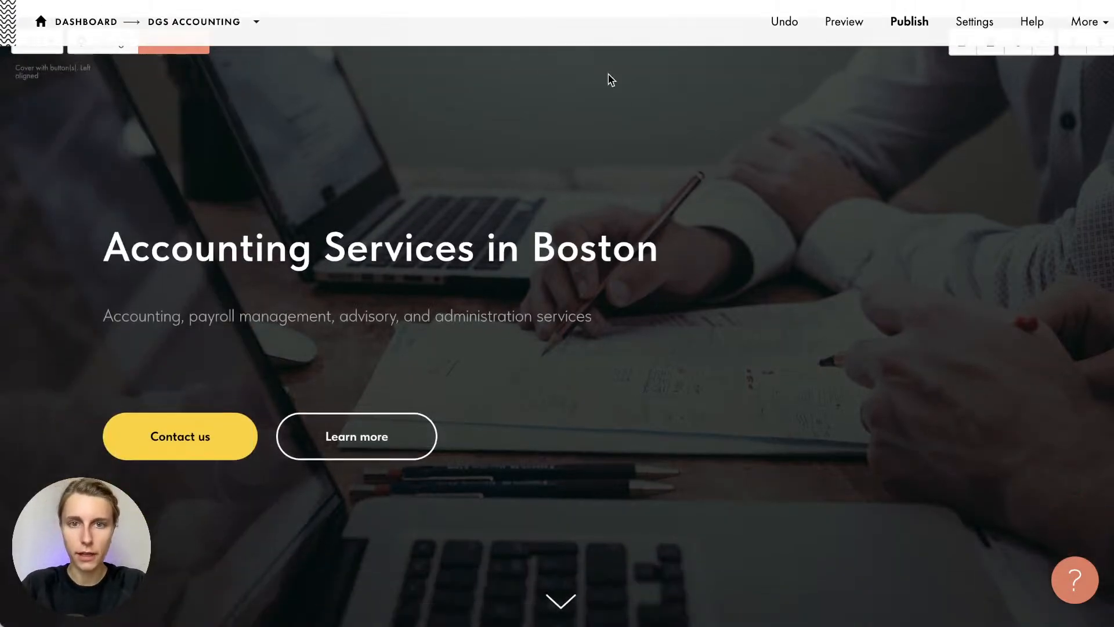
{"action": "scroll", "coordinate": [604, 199], "scroll_direction": "up", "scroll_amount": 2}
{"action": "scroll", "coordinate": [606, 199], "scroll_direction": "down", "scroll_amount": 1}
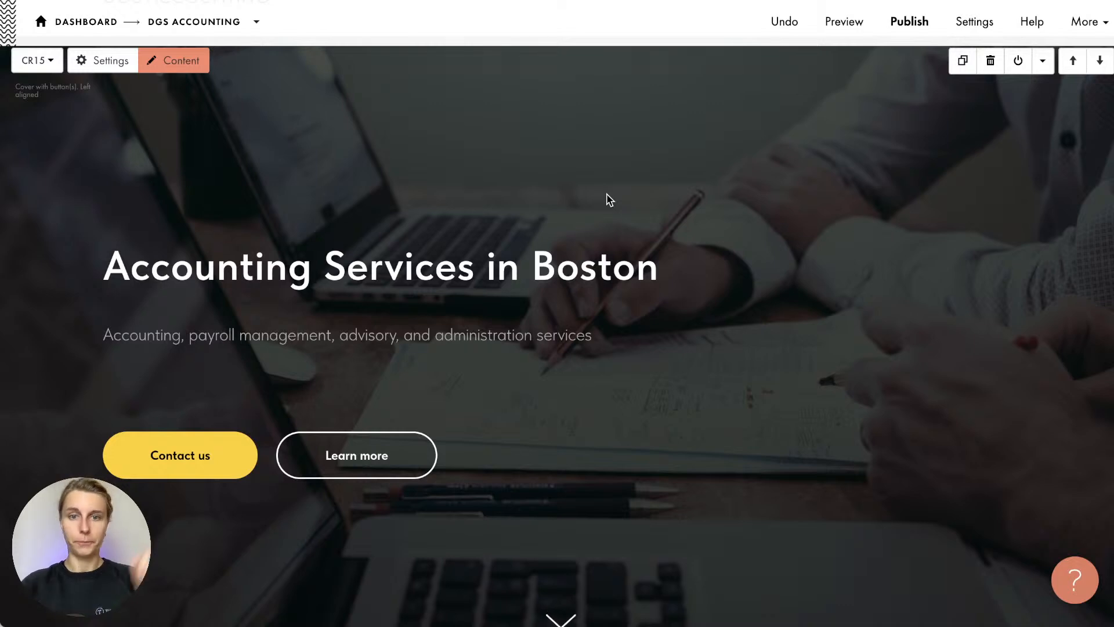
{"action": "scroll", "coordinate": [841, 259], "scroll_direction": "up", "scroll_amount": 1}
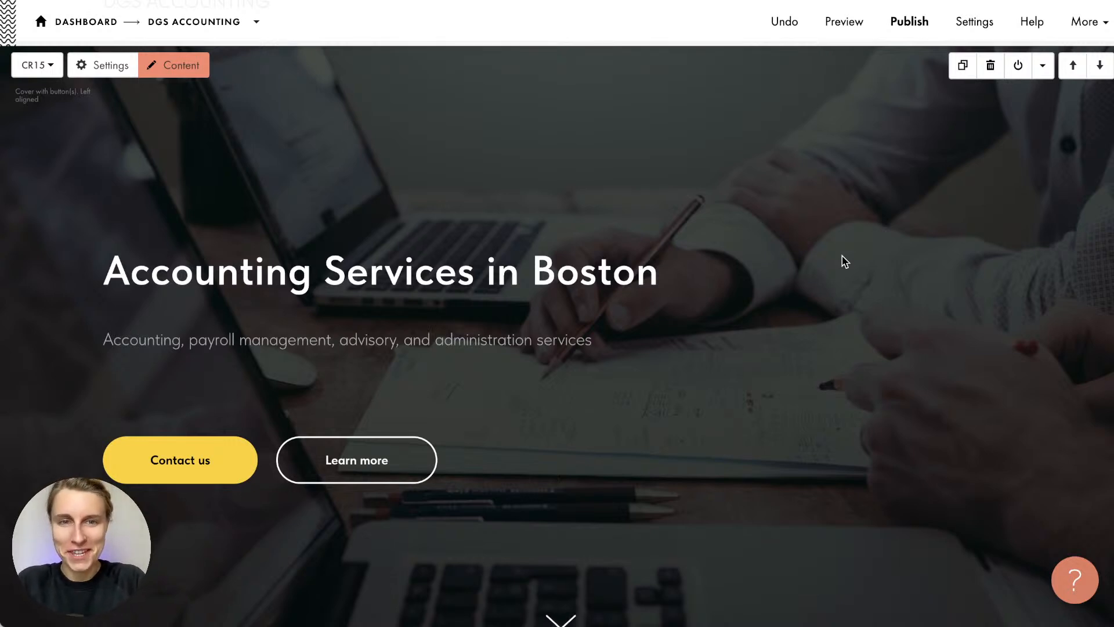
Change the About heading from THE COMPANY to DGS ACCOUNTING, copied from the notes
{"action": "scroll", "coordinate": [782, 413], "scroll_direction": "down", "scroll_amount": 5}
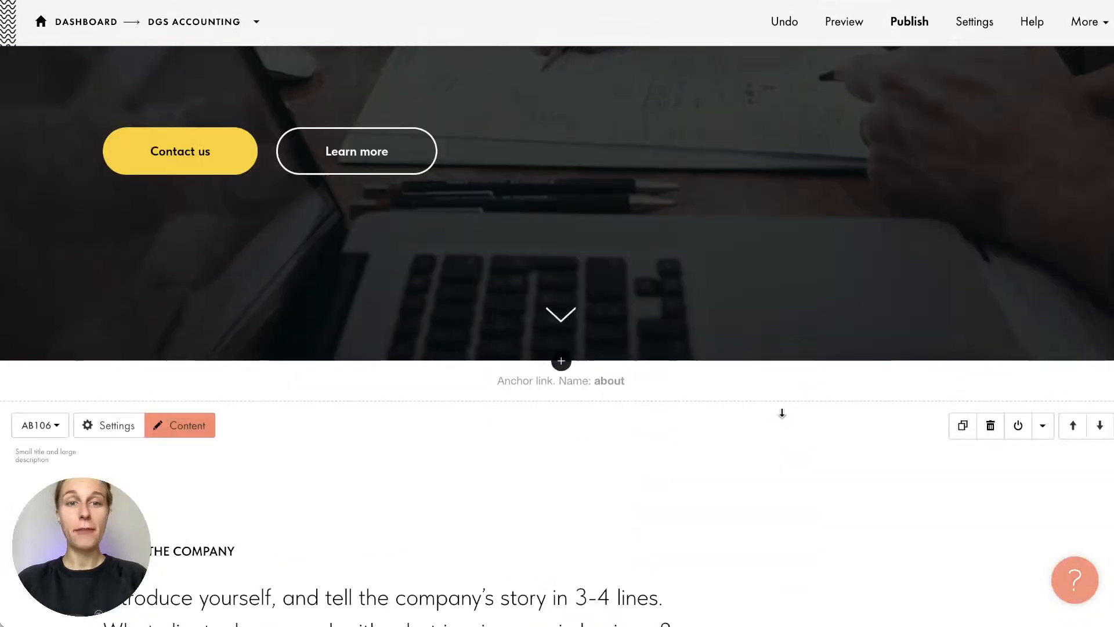
{"action": "scroll", "coordinate": [782, 413], "scroll_direction": "down", "scroll_amount": 5}
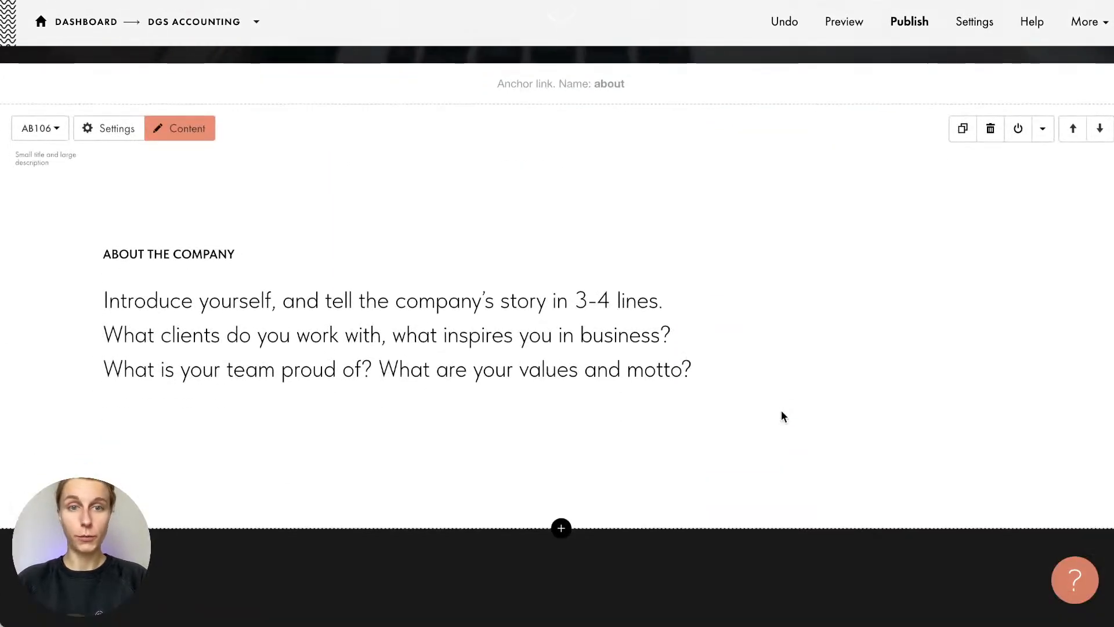
{"action": "scroll", "coordinate": [781, 416], "scroll_direction": "down", "scroll_amount": 1}
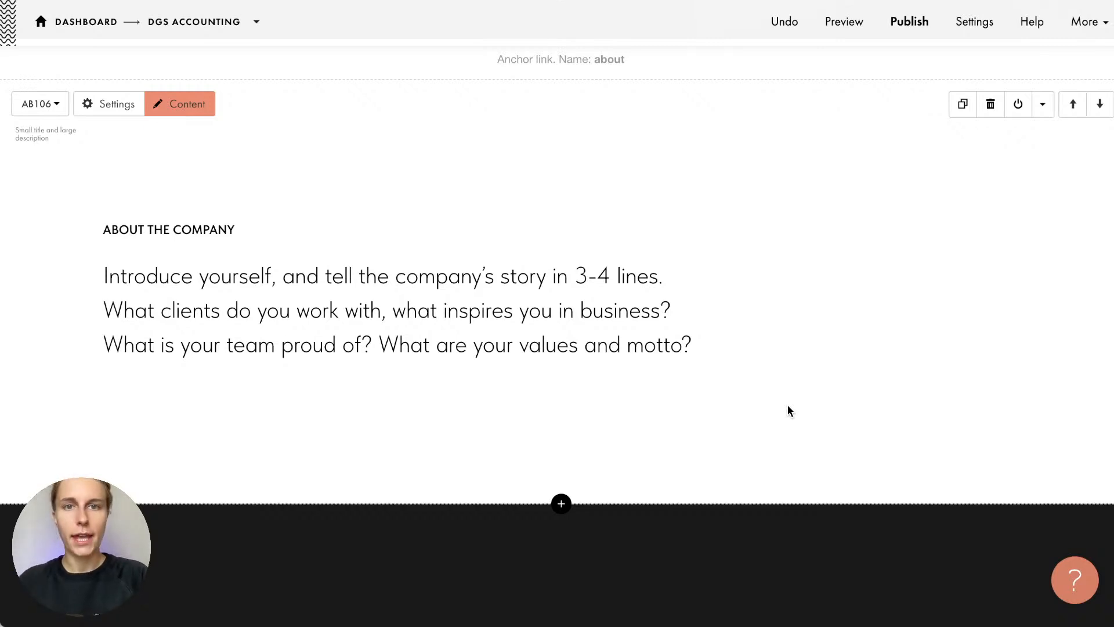
{"action": "key", "text": "super+Tab"}
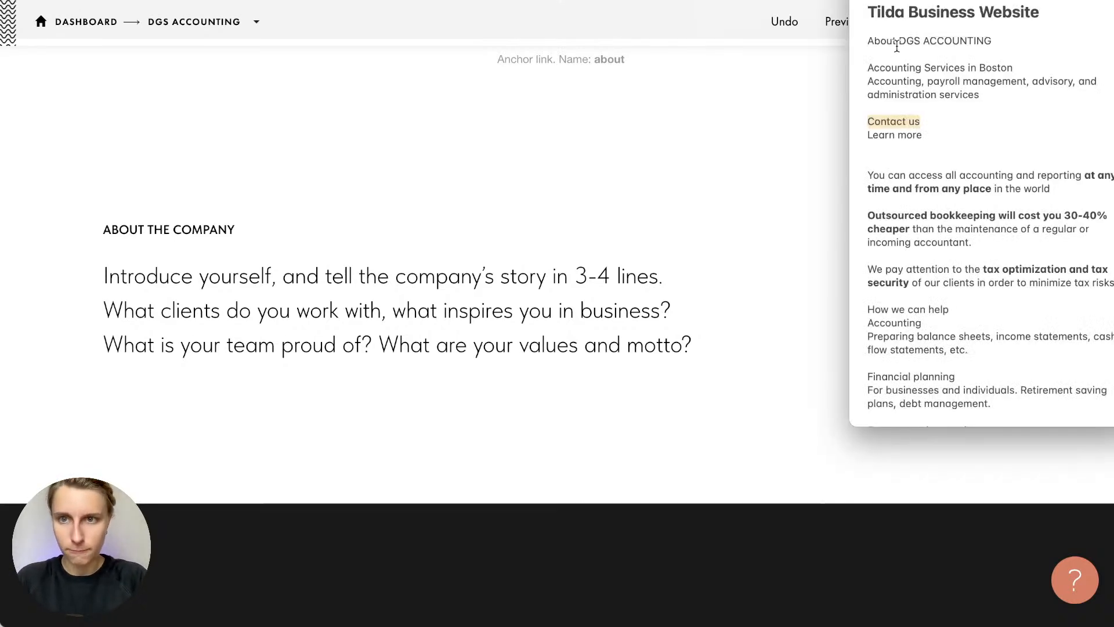
{"action": "left_click_drag", "start_coordinate": [899, 41], "coordinate": [993, 42]}
{"action": "key", "text": "ctrl+c"}
{"action": "left_click", "coordinate": [361, 174]}
{"action": "left_click", "coordinate": [209, 229]}
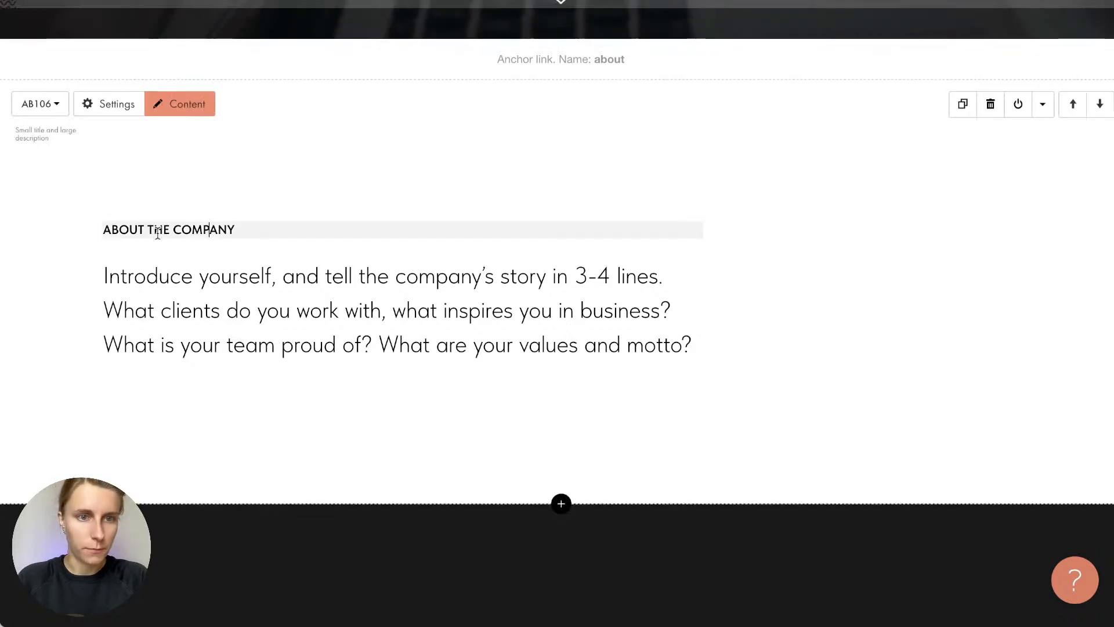
{"action": "left_click_drag", "start_coordinate": [157, 233], "coordinate": [274, 234]}
{"action": "key", "text": "ctrl+v"}
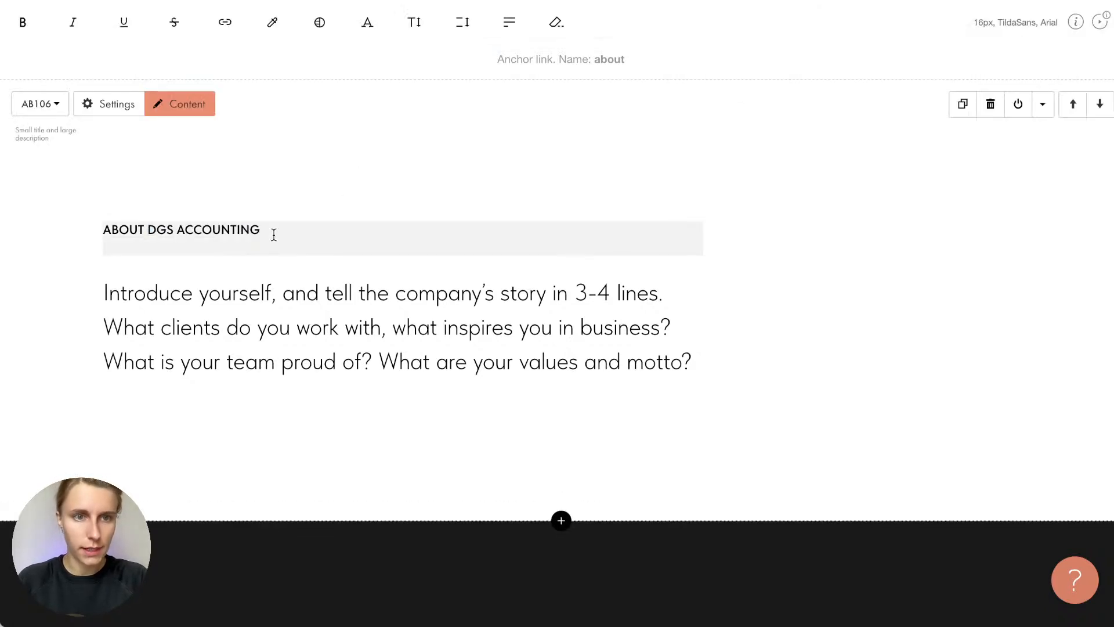
{"action": "key", "text": "BackSpace"}
{"action": "left_click", "coordinate": [244, 194]}
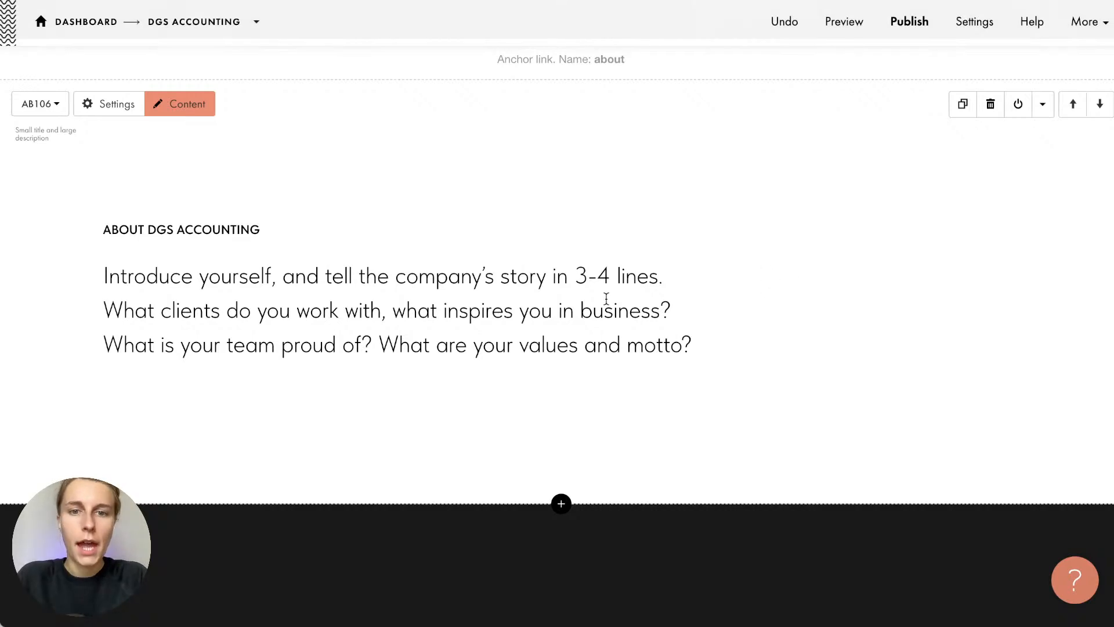
Paste the services description paragraph from the notes over the About placeholder text
{"action": "key", "text": "super+Tab"}
{"action": "left_click", "coordinate": [880, 68]}
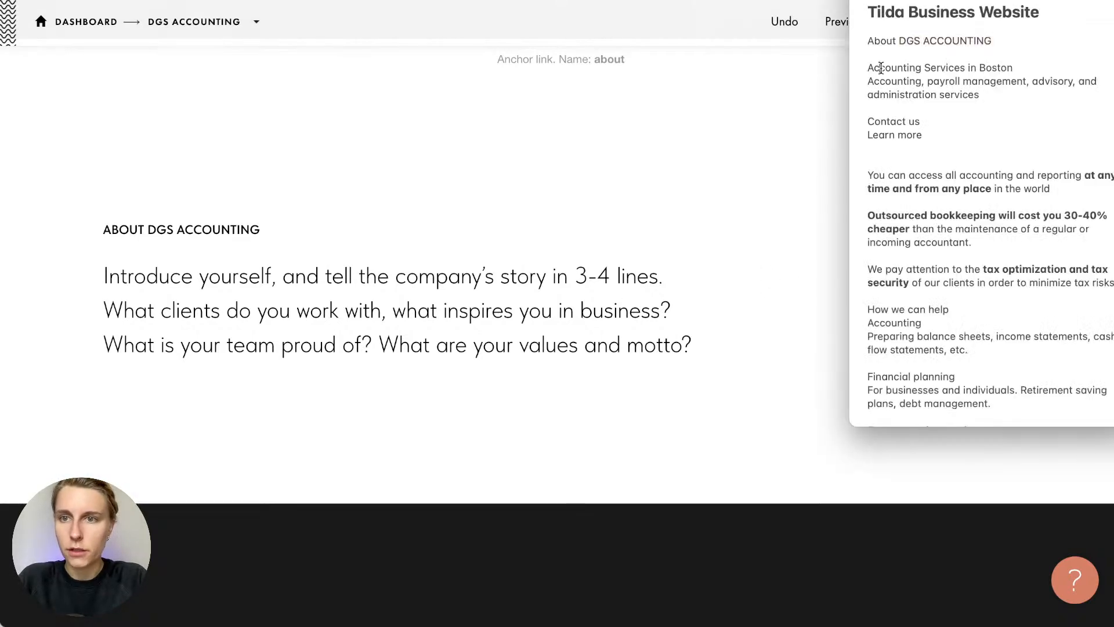
{"action": "triple_click", "coordinate": [881, 90]}
{"action": "left_click", "coordinate": [895, 207]}
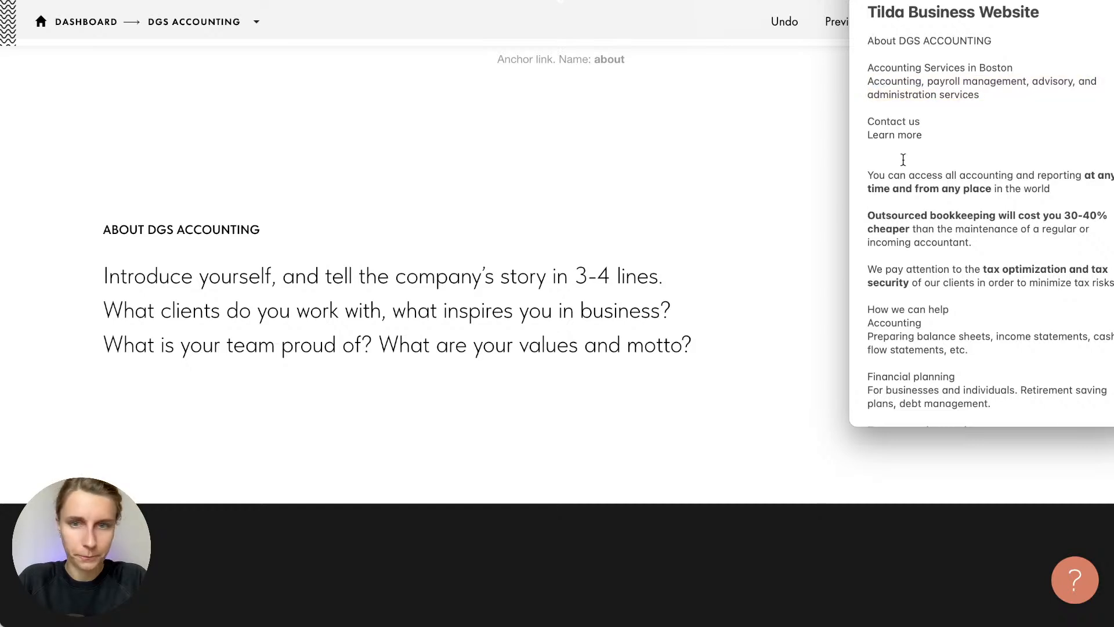
{"action": "triple_click", "coordinate": [919, 81]}
{"action": "key", "text": "super+c"}
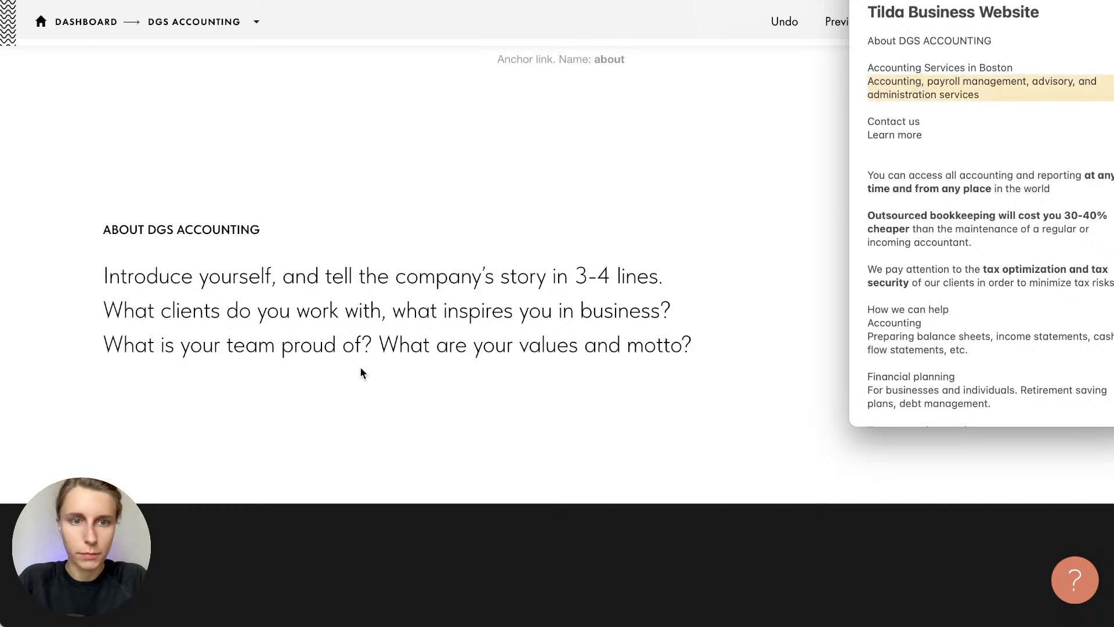
{"action": "left_click", "coordinate": [338, 319]}
{"action": "triple_click", "coordinate": [337, 319]}
{"action": "key", "text": "super+v"}
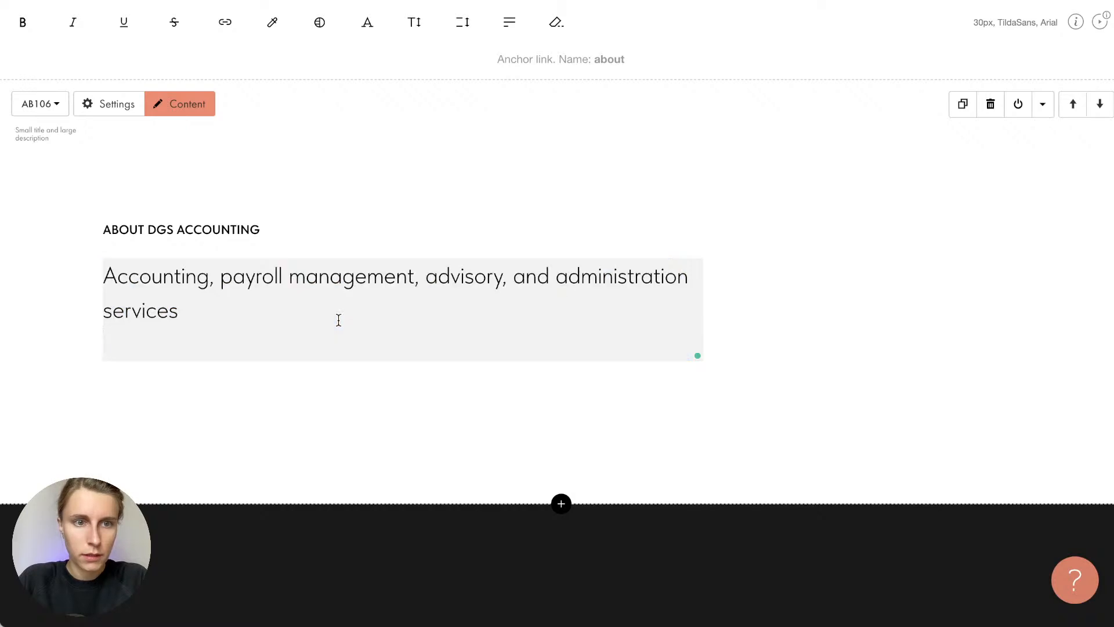
{"action": "key", "text": "BackSpace"}
{"action": "left_click", "coordinate": [394, 340]}
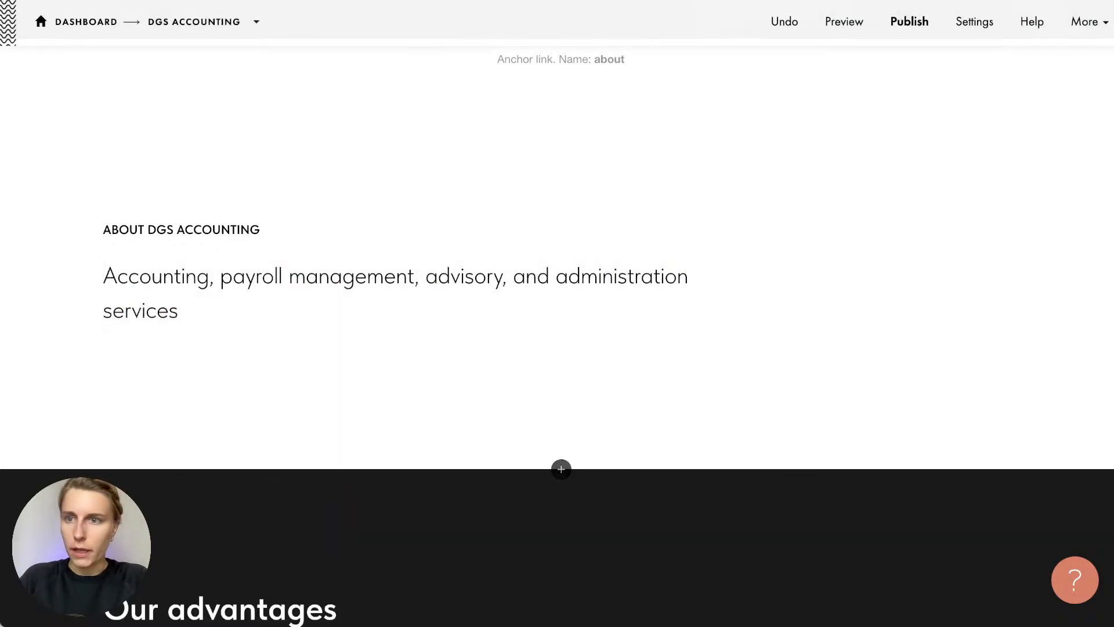
Look through the notes for the Outsourced bookkeeping paragraph
{"action": "key", "text": "super+Tab"}
{"action": "left_click", "coordinate": [968, 164]}
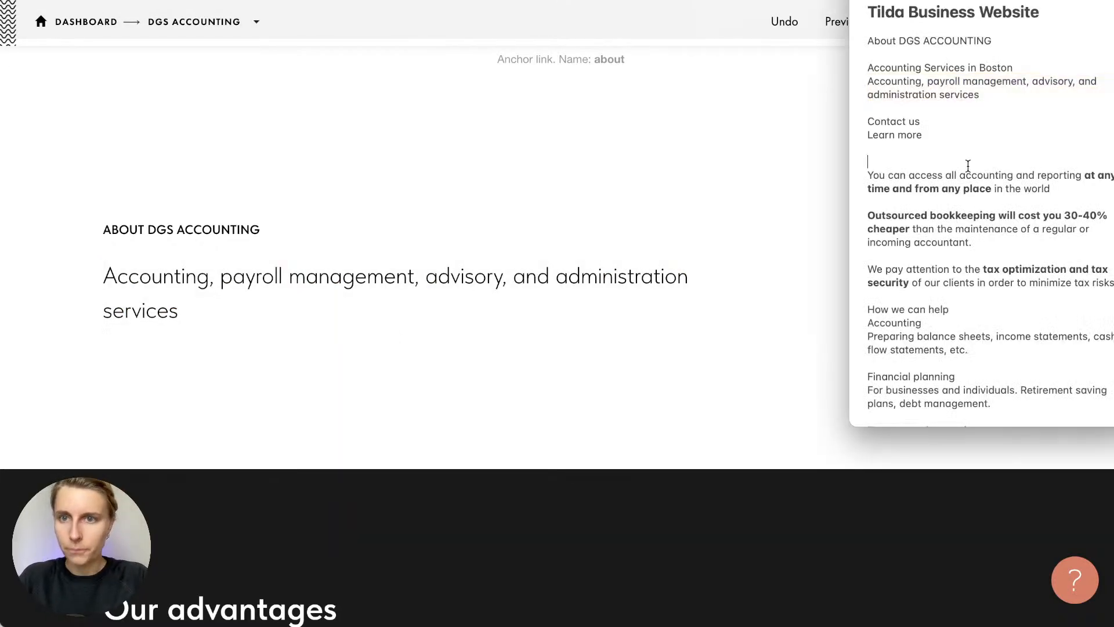
{"action": "scroll", "coordinate": [968, 166], "scroll_direction": "down", "scroll_amount": 3}
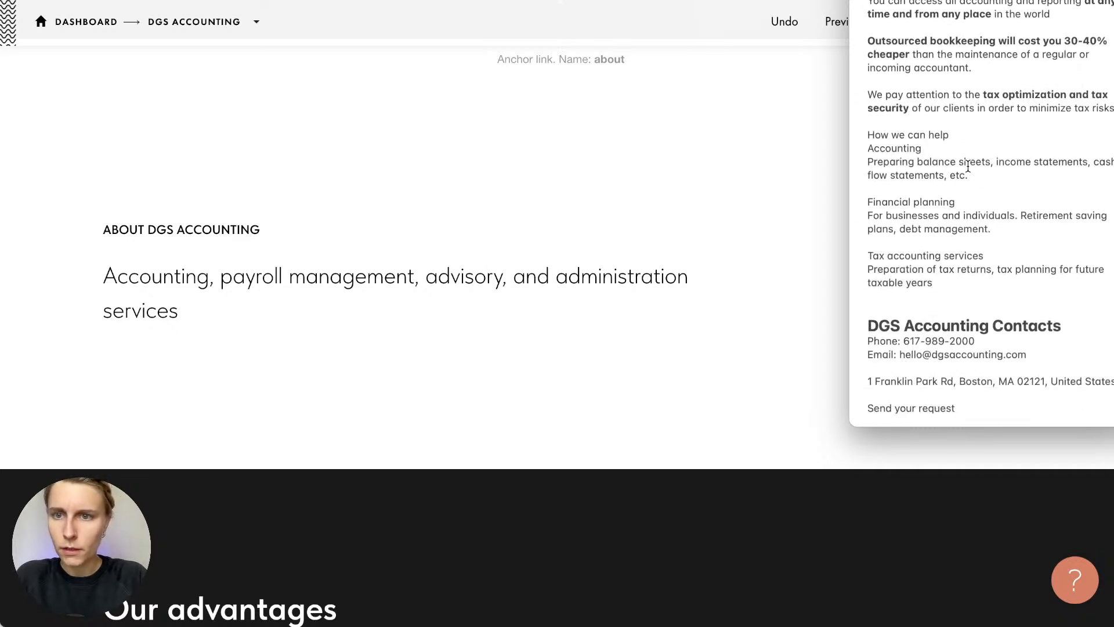
{"action": "scroll", "coordinate": [968, 166], "scroll_direction": "down", "scroll_amount": 7}
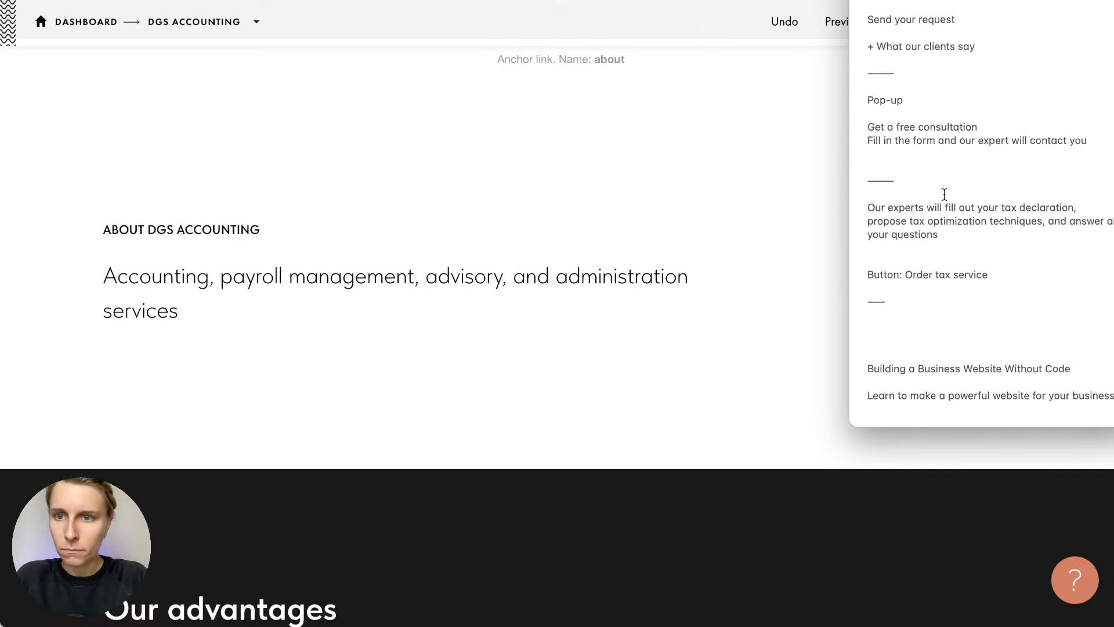
{"action": "scroll", "coordinate": [968, 166], "scroll_direction": "up", "scroll_amount": 7}
{"action": "scroll", "coordinate": [935, 212], "scroll_direction": "up", "scroll_amount": 3}
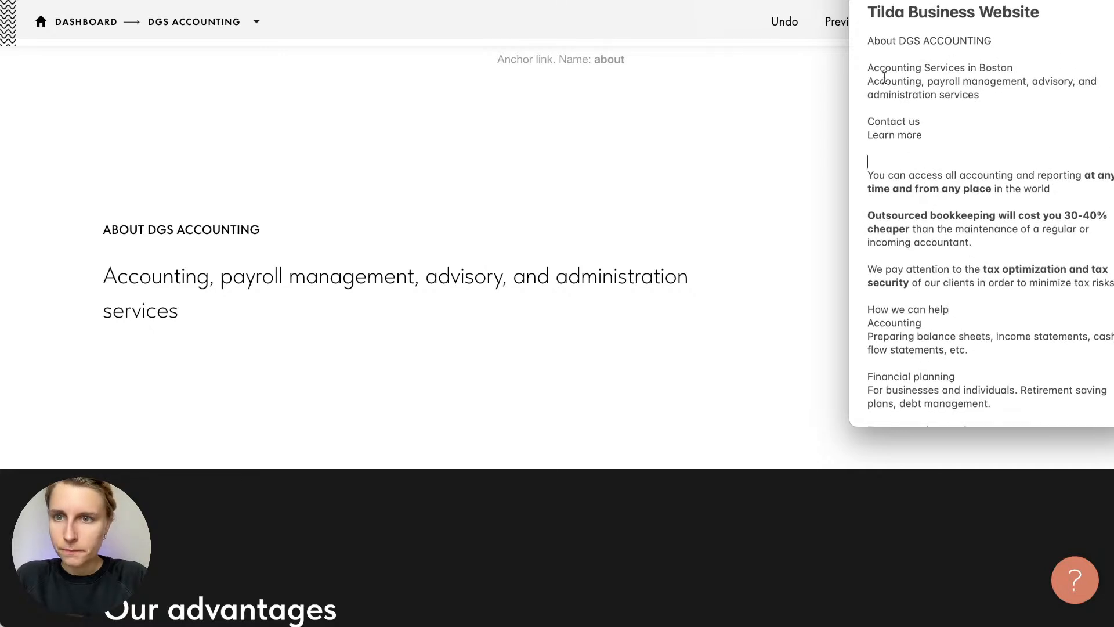
{"action": "scroll", "coordinate": [905, 216], "scroll_direction": "down", "scroll_amount": 2}
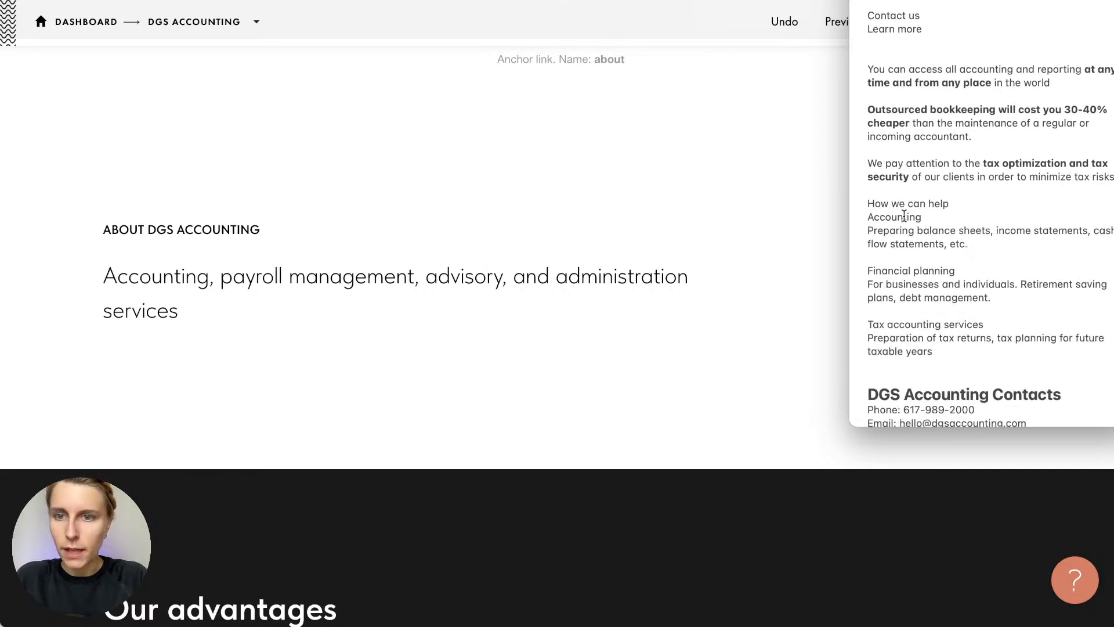
{"action": "scroll", "coordinate": [904, 214], "scroll_direction": "up", "scroll_amount": 2}
{"action": "left_click", "coordinate": [721, 221]}
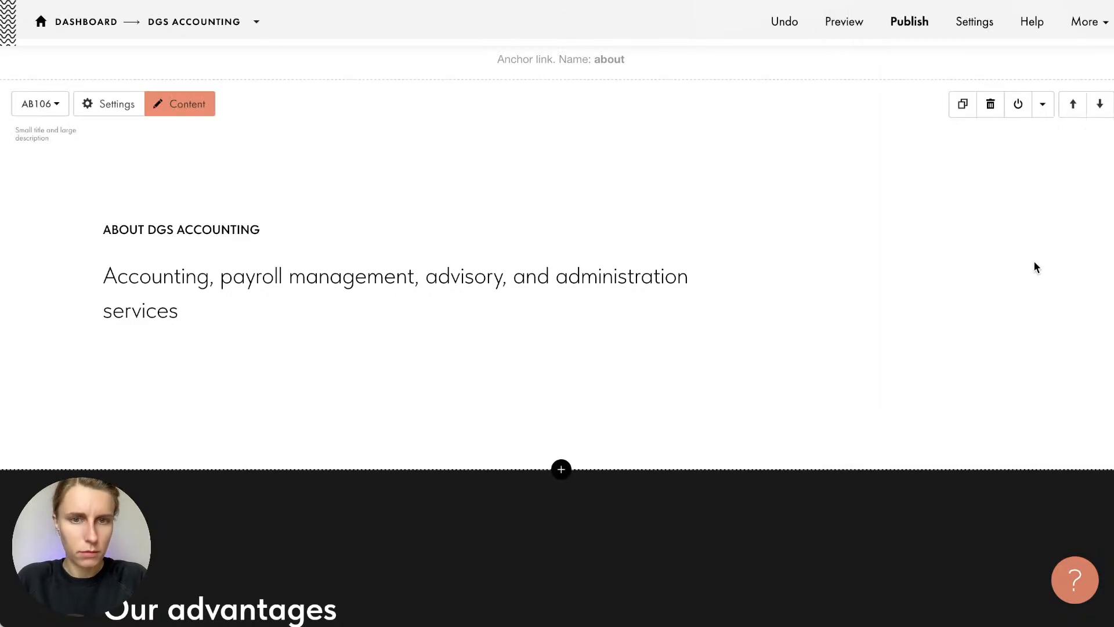
Replace the About description with the Outsourced bookkeeping 30-40% cheaper sentence
{"action": "key", "text": "super+Tab"}
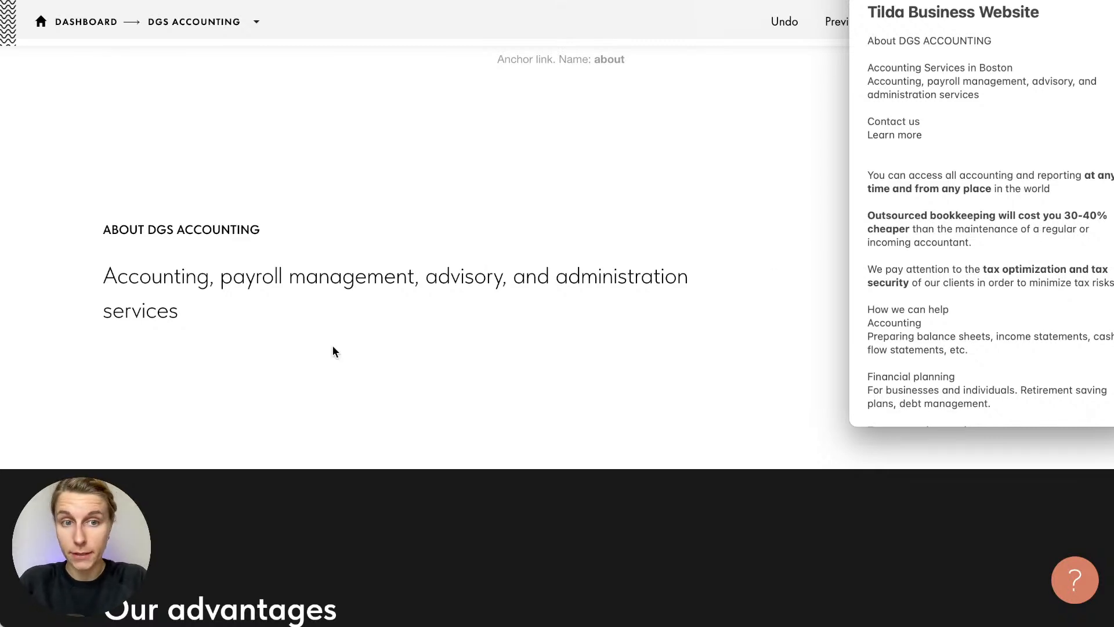
{"action": "triple_click", "coordinate": [946, 231]}
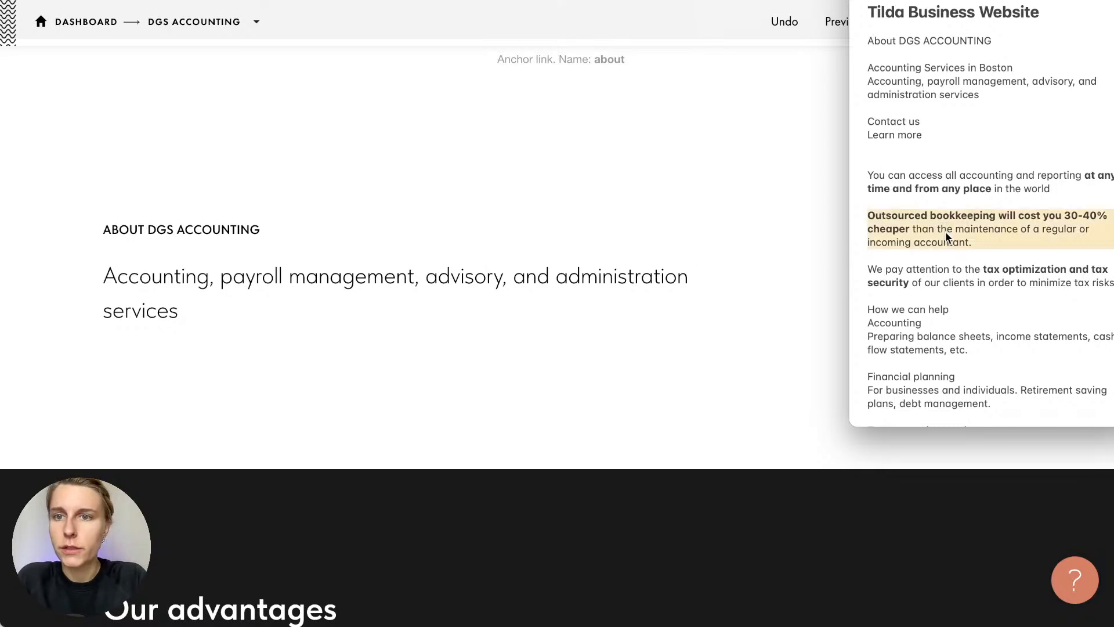
{"action": "key", "text": "super+Tab"}
{"action": "left_click", "coordinate": [214, 280]}
{"action": "key", "text": "super+a"}
{"action": "key", "text": "super+v"}
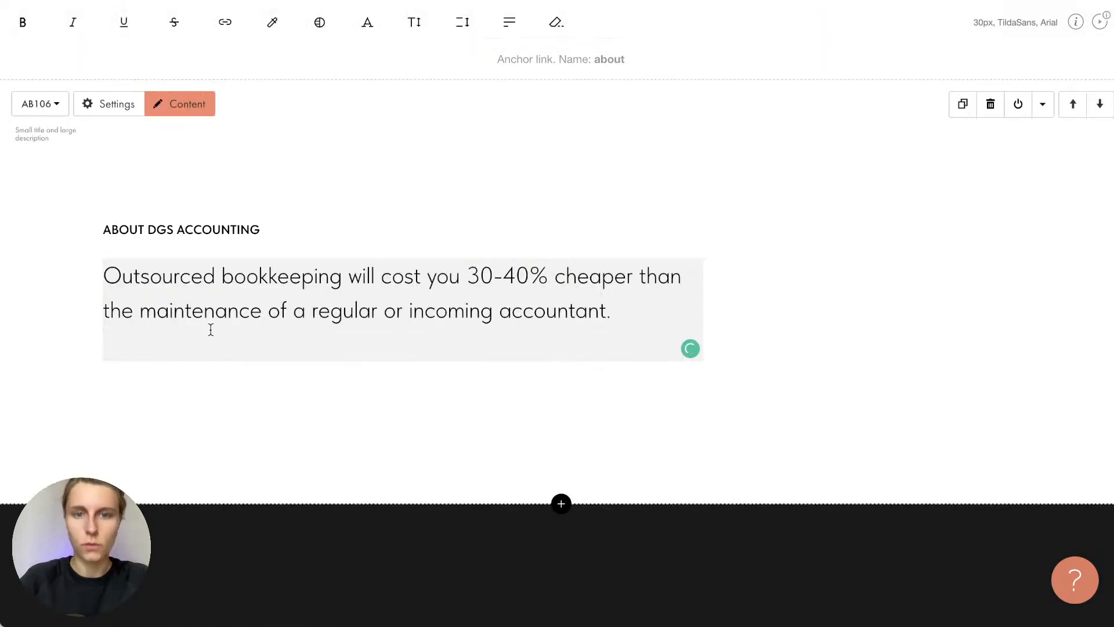
{"action": "key", "text": "BackSpace"}
{"action": "left_click", "coordinate": [290, 351]}
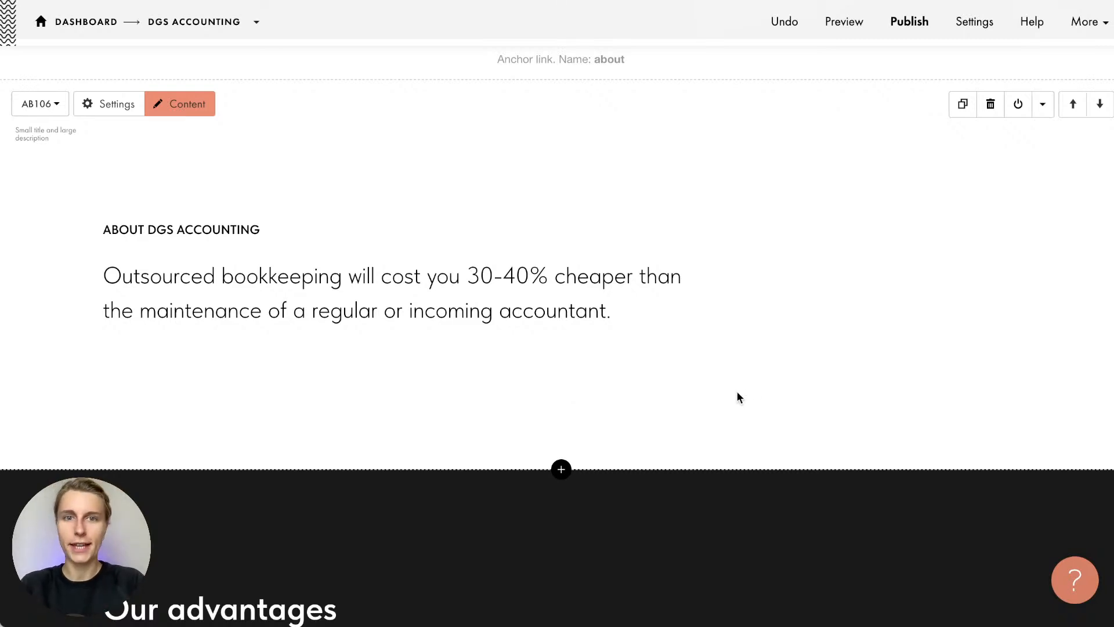
Scroll down to the FR302 Our advantages block with its three placeholder points
{"action": "scroll", "coordinate": [738, 395], "scroll_direction": "up", "scroll_amount": 1}
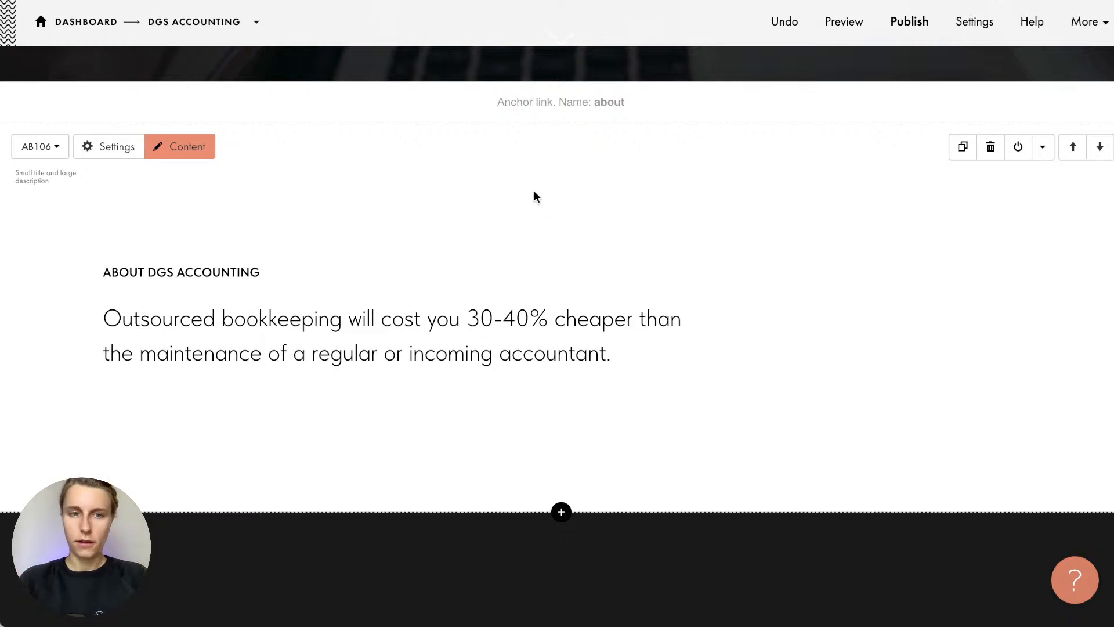
{"action": "scroll", "coordinate": [534, 196], "scroll_direction": "down", "scroll_amount": 3}
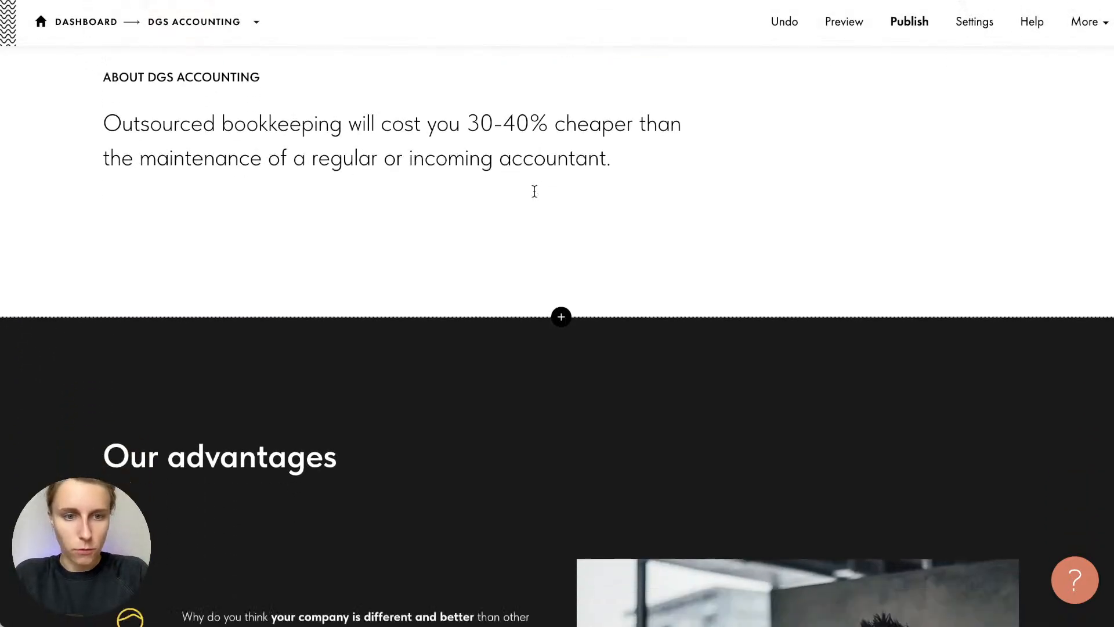
{"action": "scroll", "coordinate": [534, 191], "scroll_direction": "down", "scroll_amount": 4}
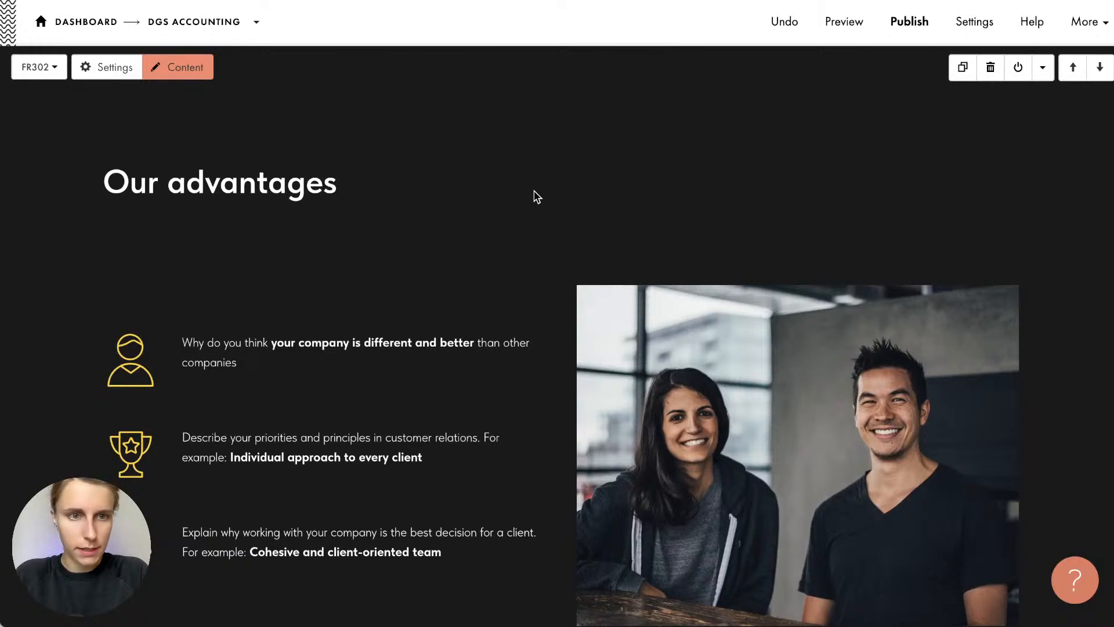
{"action": "scroll", "coordinate": [537, 197], "scroll_direction": "down", "scroll_amount": 1}
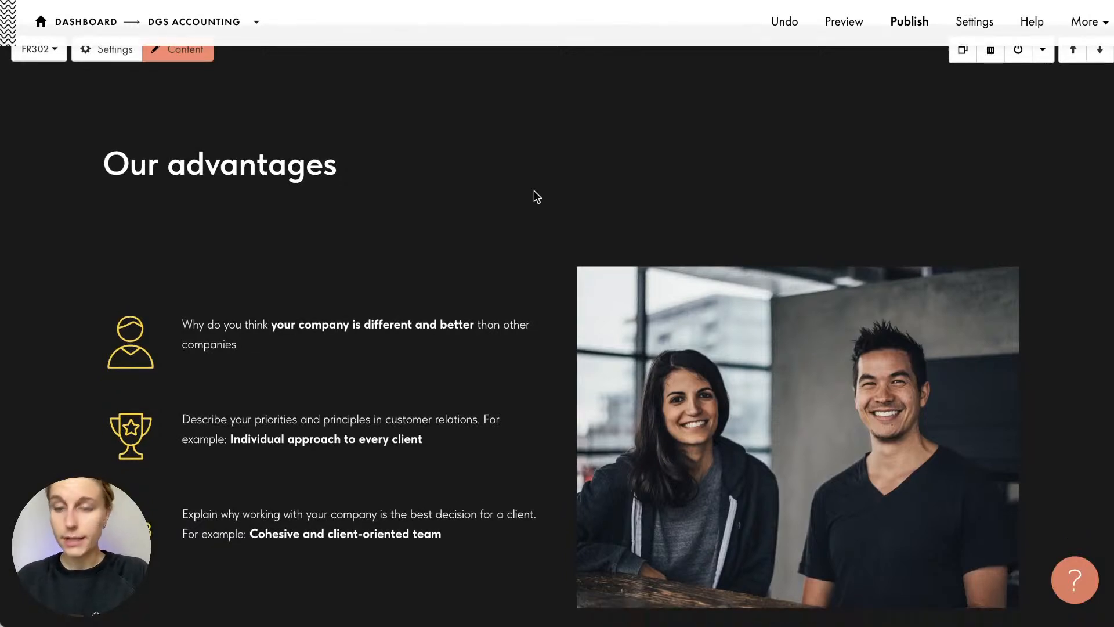
{"action": "scroll", "coordinate": [537, 197], "scroll_direction": "up", "scroll_amount": 1}
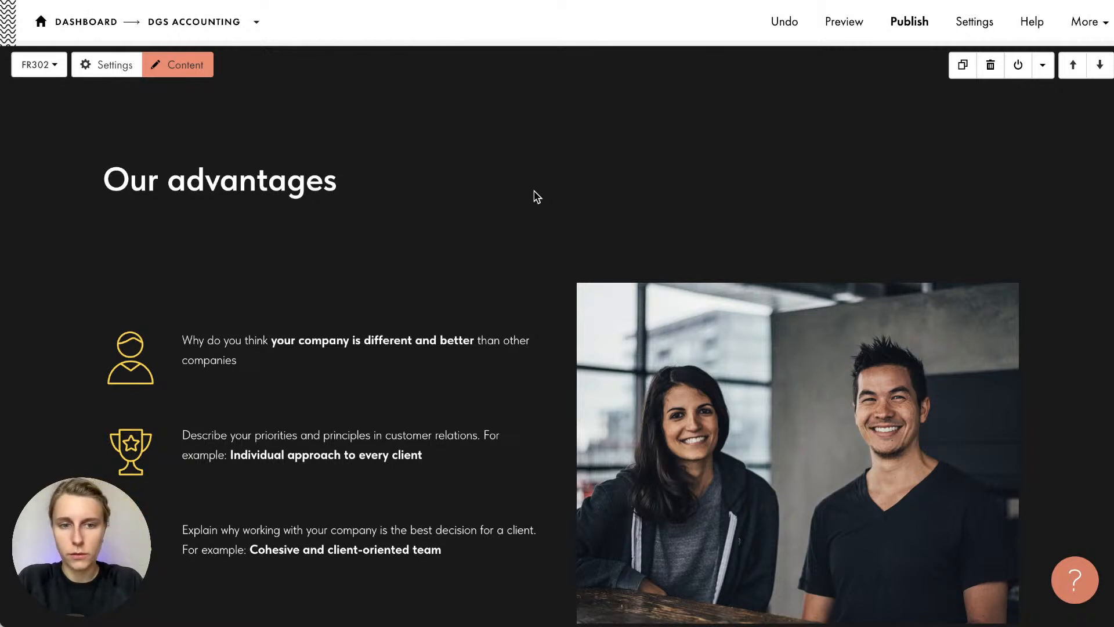
{"action": "scroll", "coordinate": [537, 197], "scroll_direction": "down", "scroll_amount": 2}
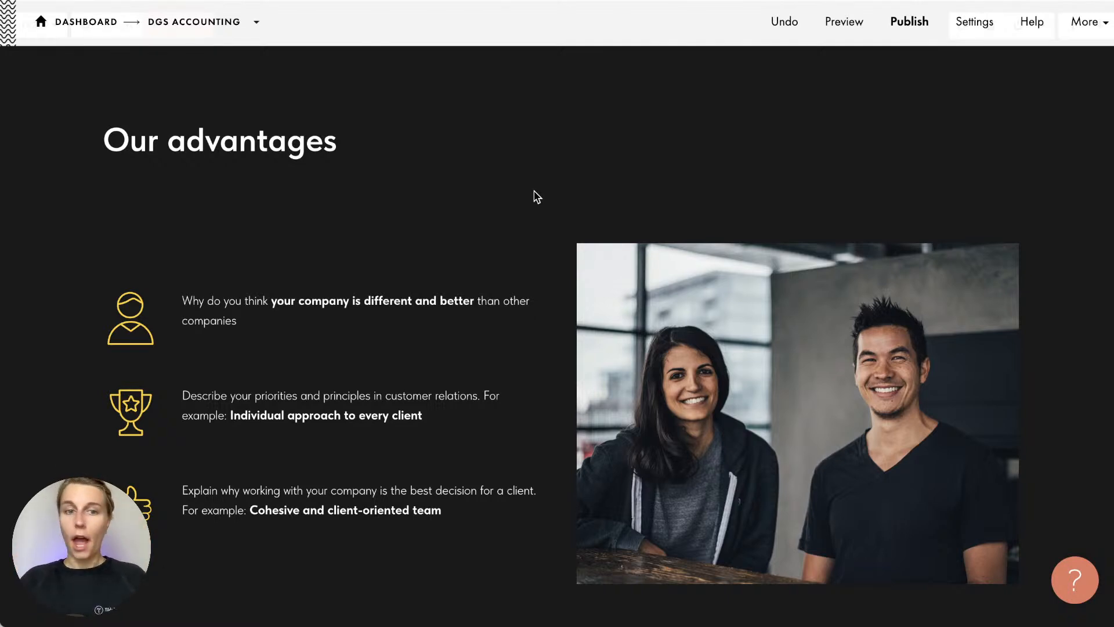
Fill the first advantage with the You can access paragraph, bolding 'any time and from any place in the world'
{"action": "key", "text": "super+Tab"}
{"action": "left_click", "coordinate": [1007, 221]}
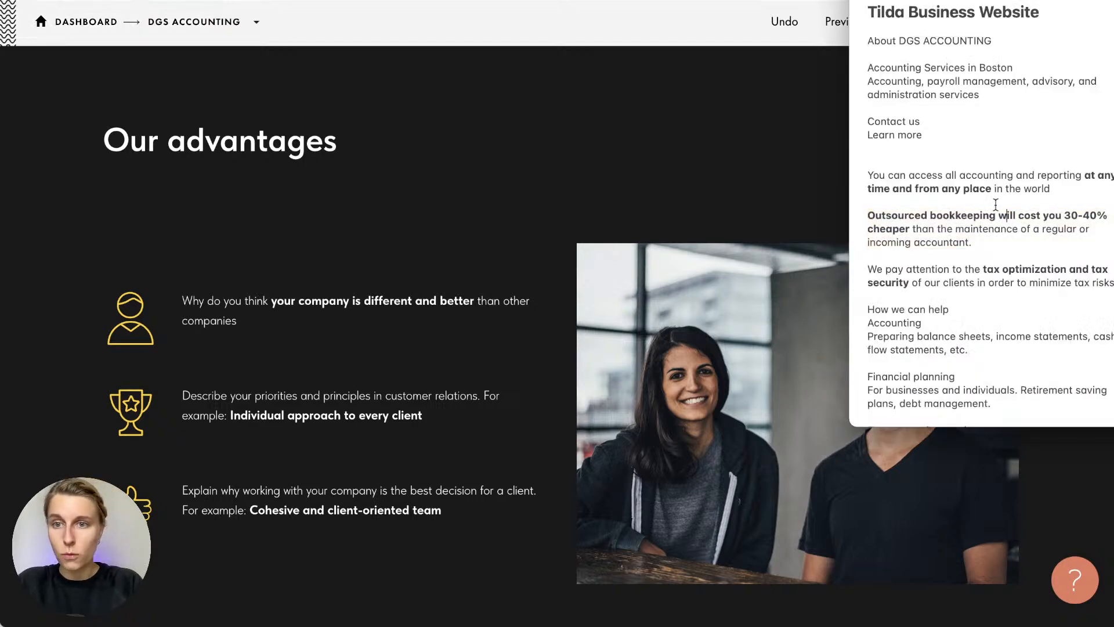
{"action": "triple_click", "coordinate": [982, 187]}
{"action": "key", "text": "super+c"}
{"action": "key", "text": "super+Tab"}
{"action": "triple_click", "coordinate": [279, 320]}
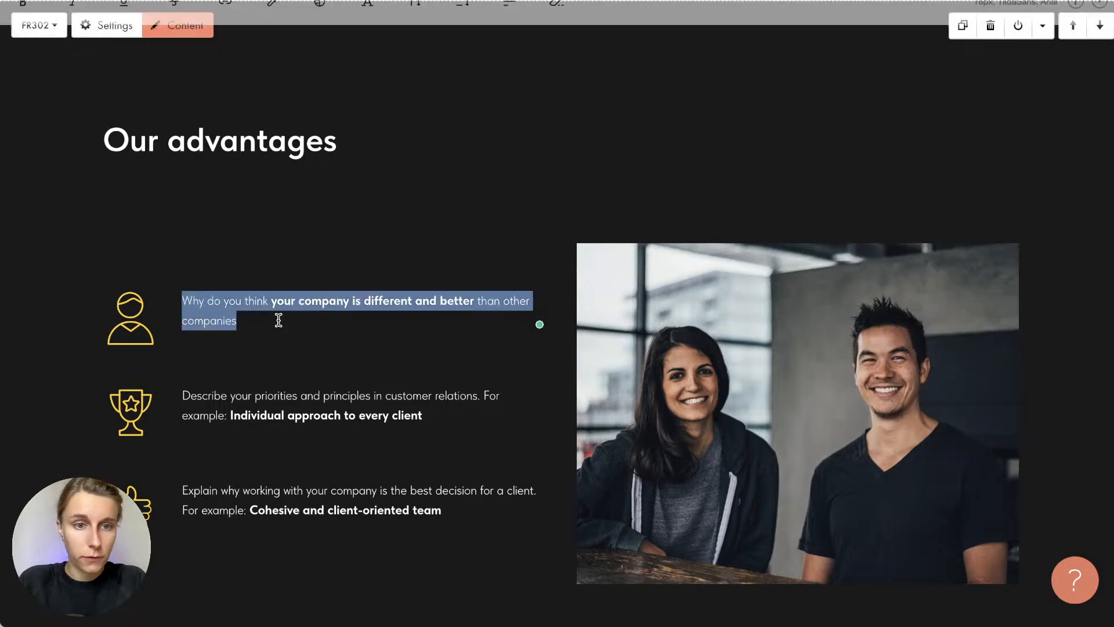
{"action": "key", "text": "super+v"}
{"action": "key", "text": "BackSpace"}
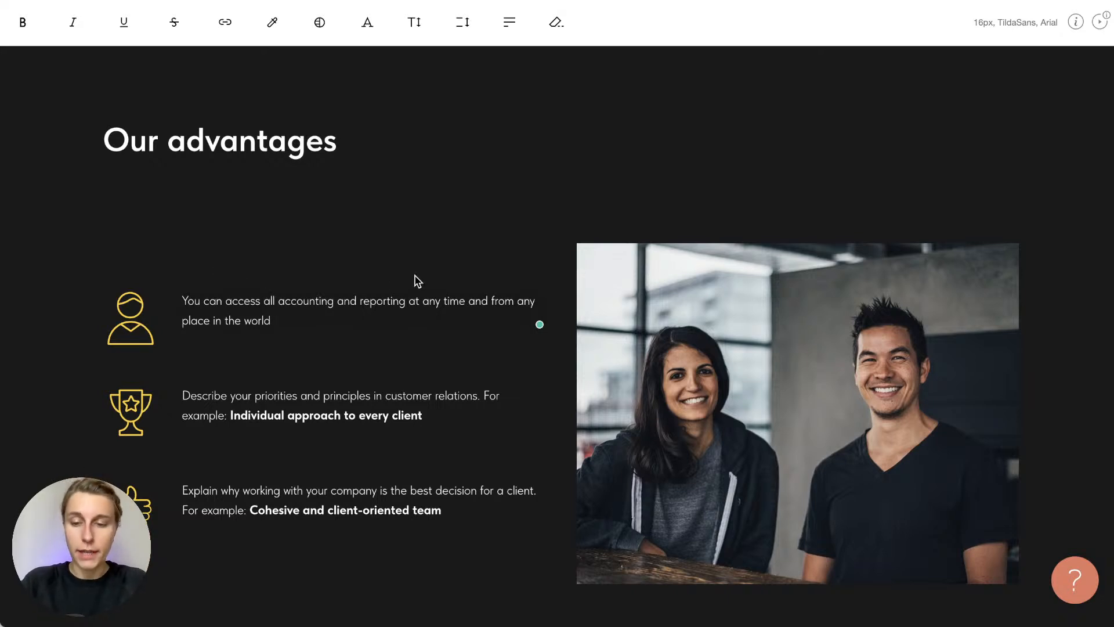
{"action": "type", "text": "."}
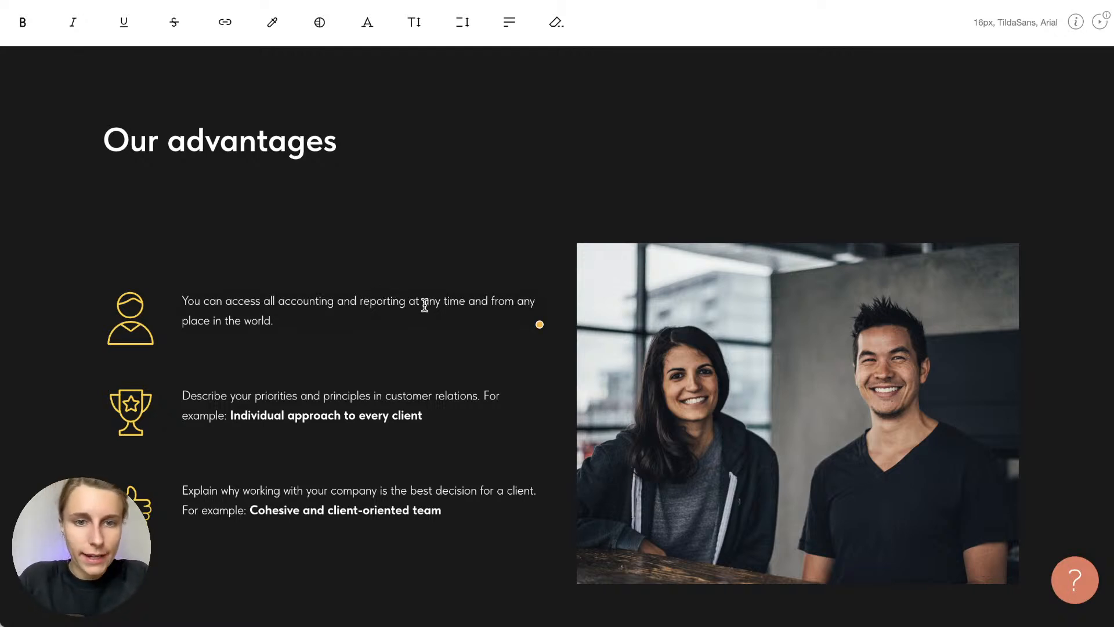
{"action": "left_click_drag", "start_coordinate": [425, 303], "coordinate": [269, 312]}
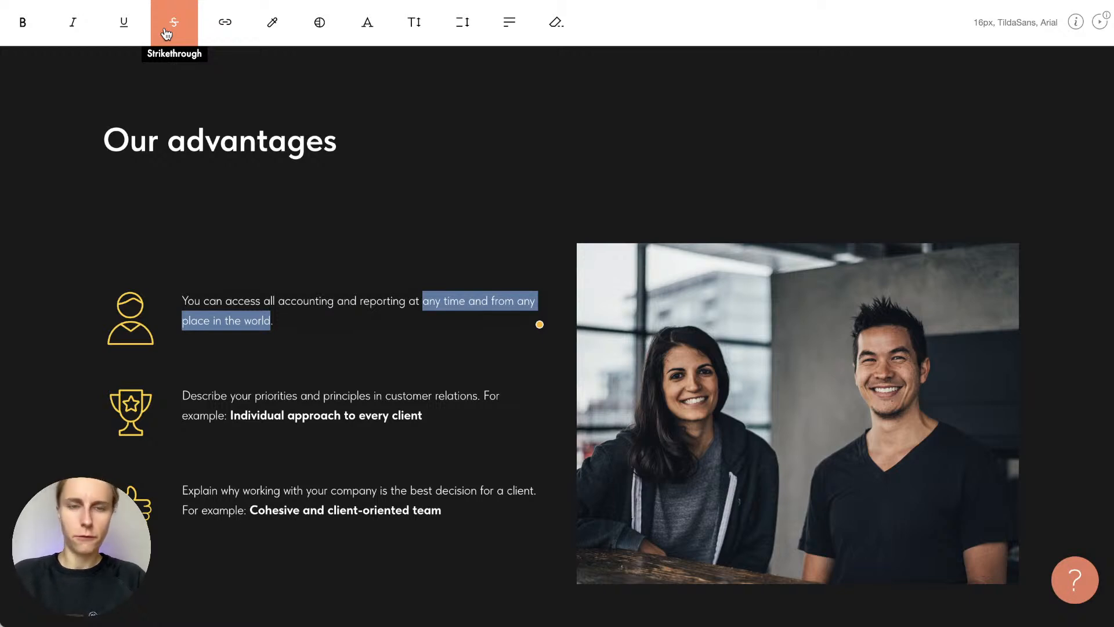
{"action": "left_click", "coordinate": [25, 33]}
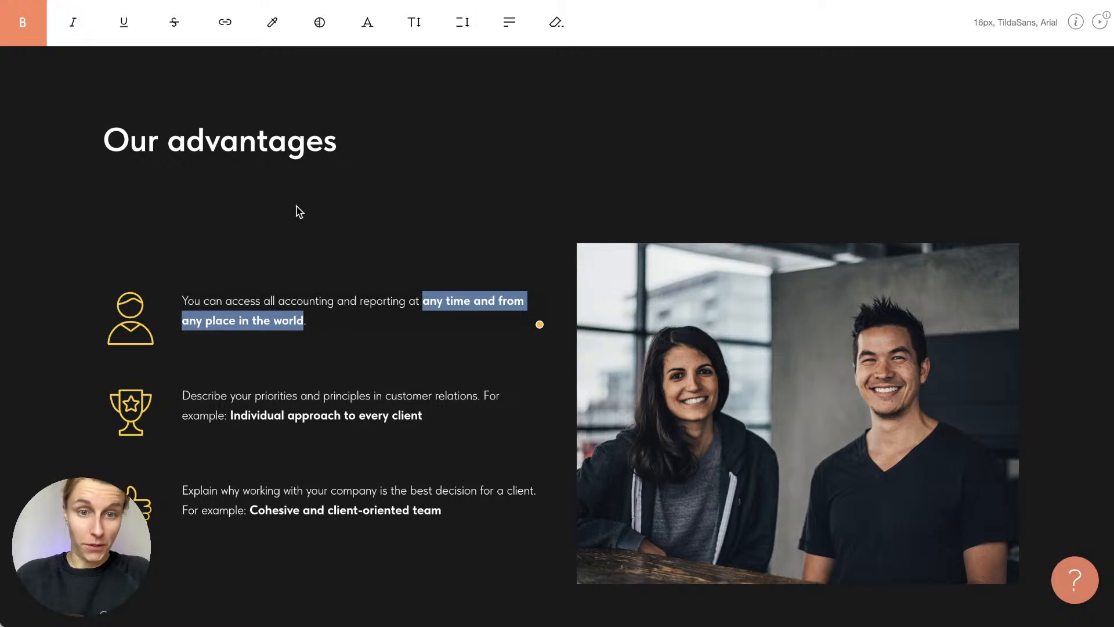
{"action": "left_click", "coordinate": [343, 266]}
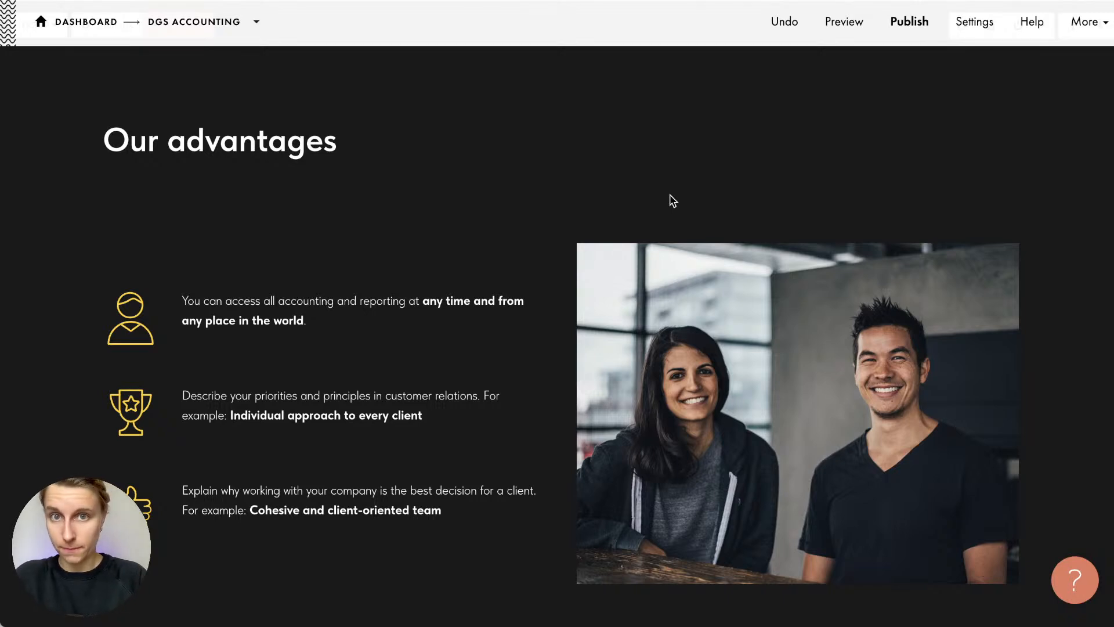
Fill the second advantage with the Outsourced bookkeeping sentence, bolding '30-40% cheaper'
{"action": "key", "text": "super+Tab"}
{"action": "triple_click", "coordinate": [980, 244]}
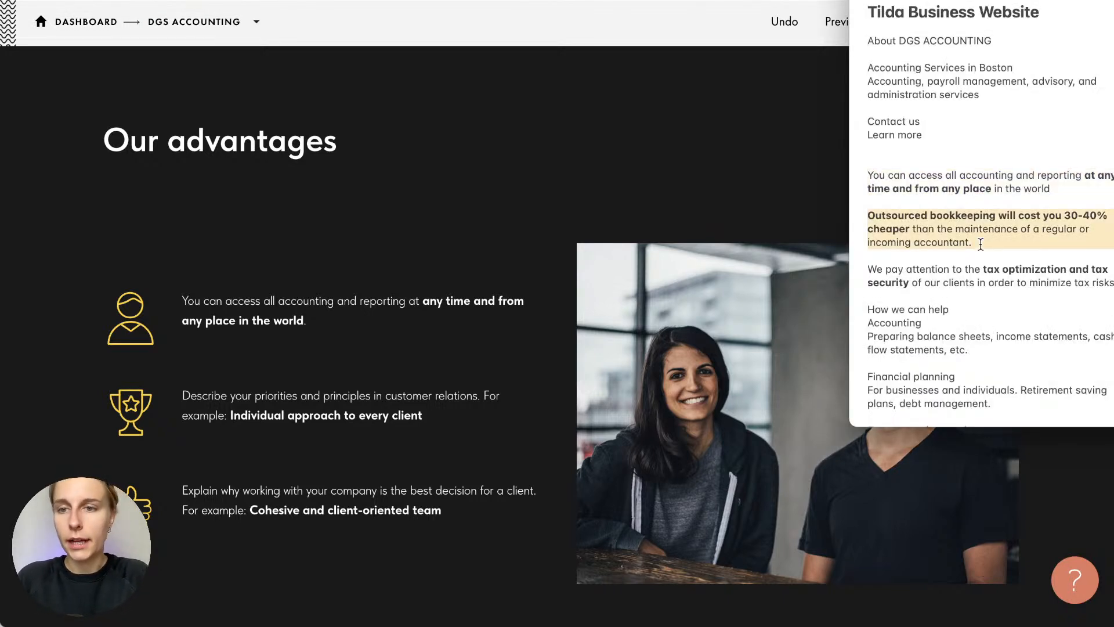
{"action": "key", "text": "super+c"}
{"action": "key", "text": "super+Tab"}
{"action": "triple_click", "coordinate": [410, 400]}
{"action": "key", "text": "super+v"}
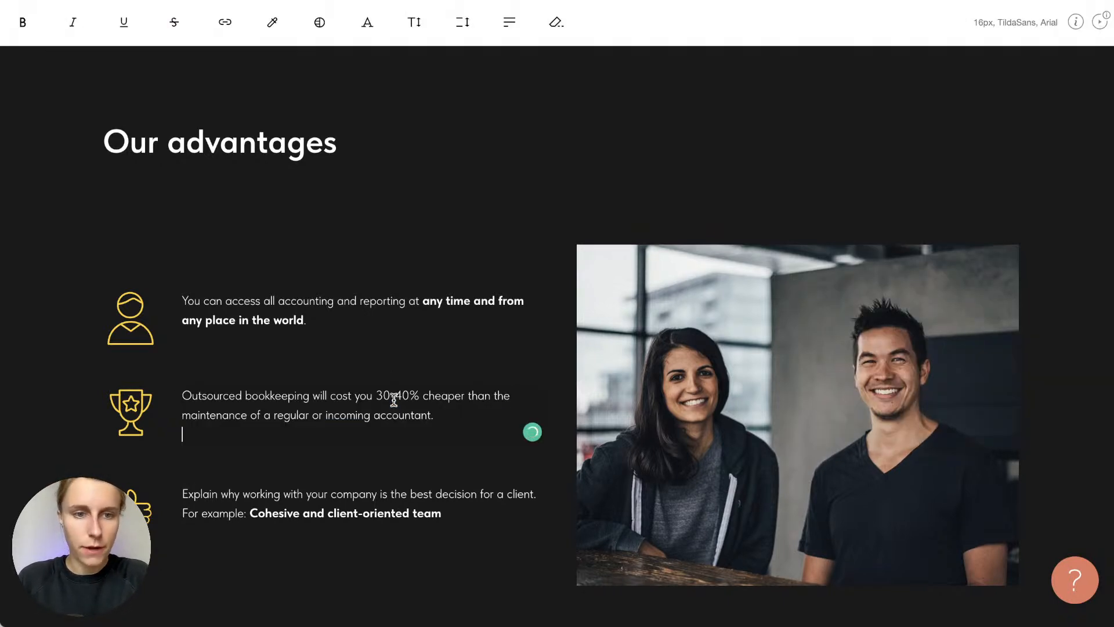
{"action": "key", "text": "BackSpace"}
{"action": "scroll", "coordinate": [342, 94], "scroll_direction": "up", "scroll_amount": 3}
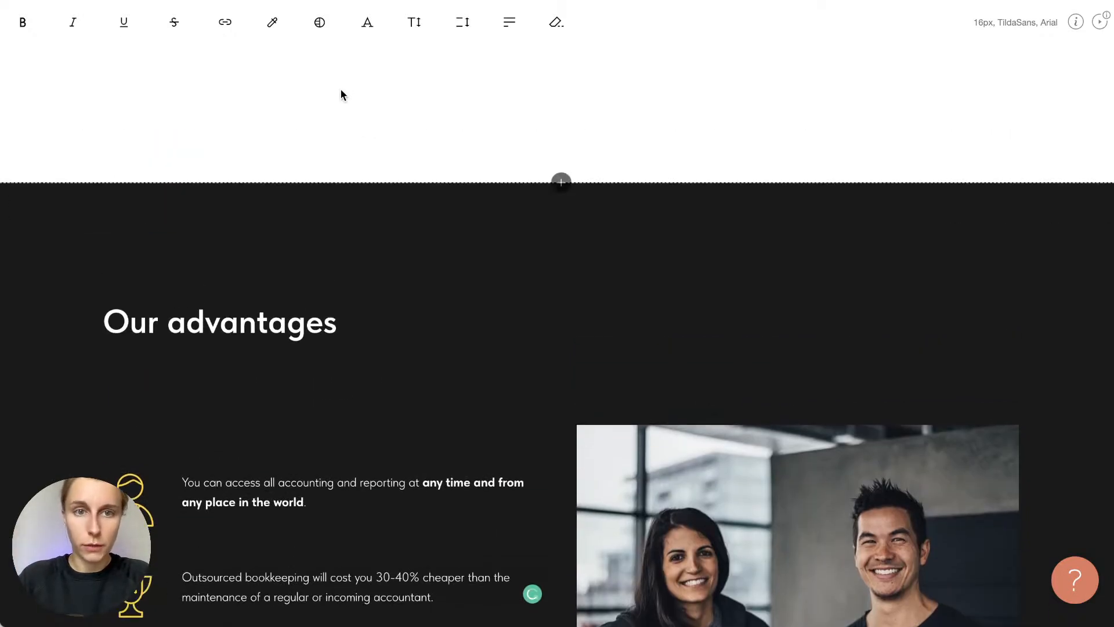
{"action": "scroll", "coordinate": [336, 296], "scroll_direction": "down", "scroll_amount": 3}
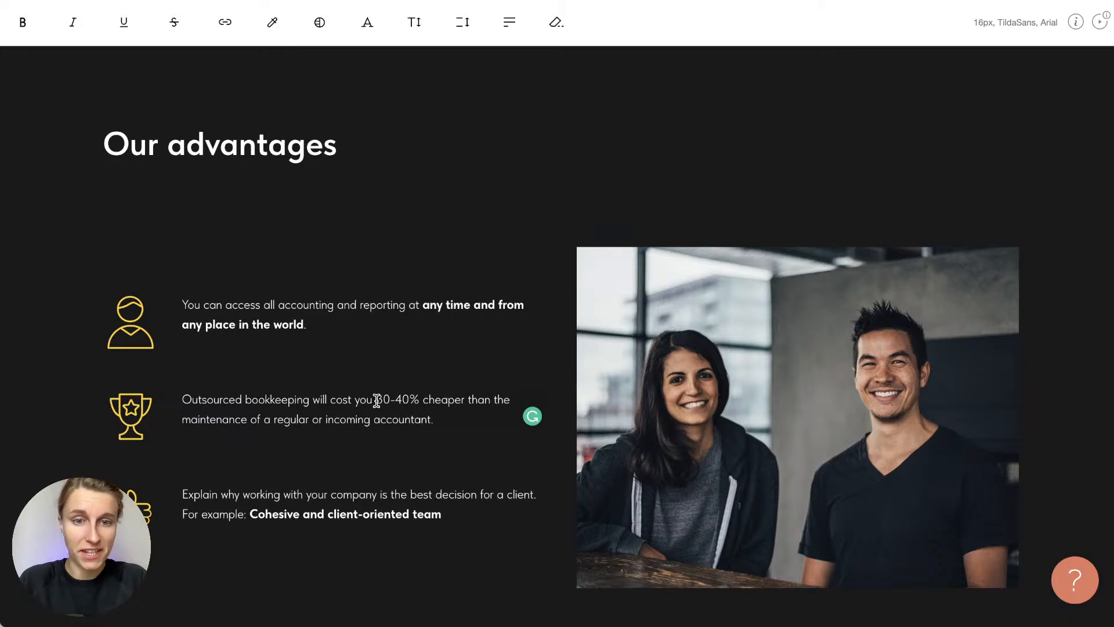
{"action": "left_click_drag", "start_coordinate": [377, 401], "coordinate": [466, 397]}
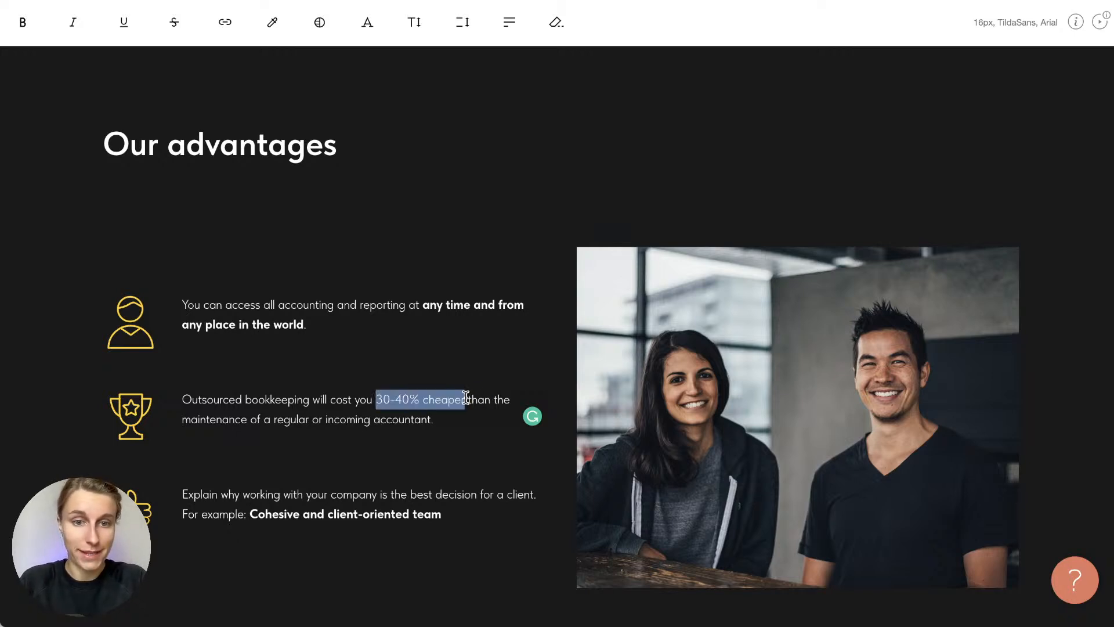
{"action": "left_click", "coordinate": [23, 22]}
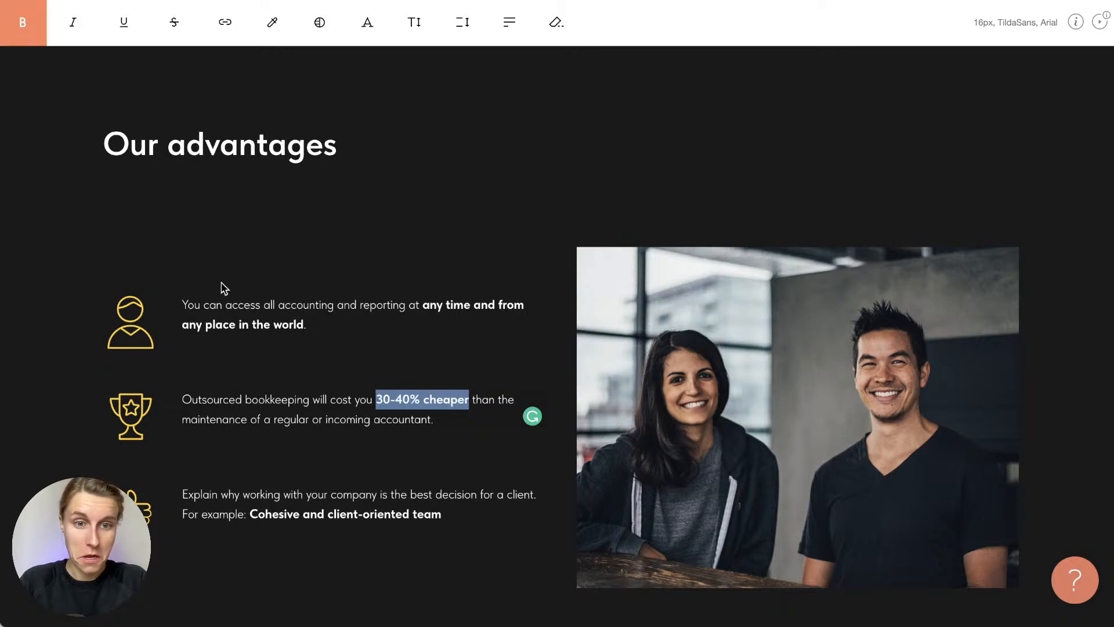
{"action": "left_click", "coordinate": [372, 260]}
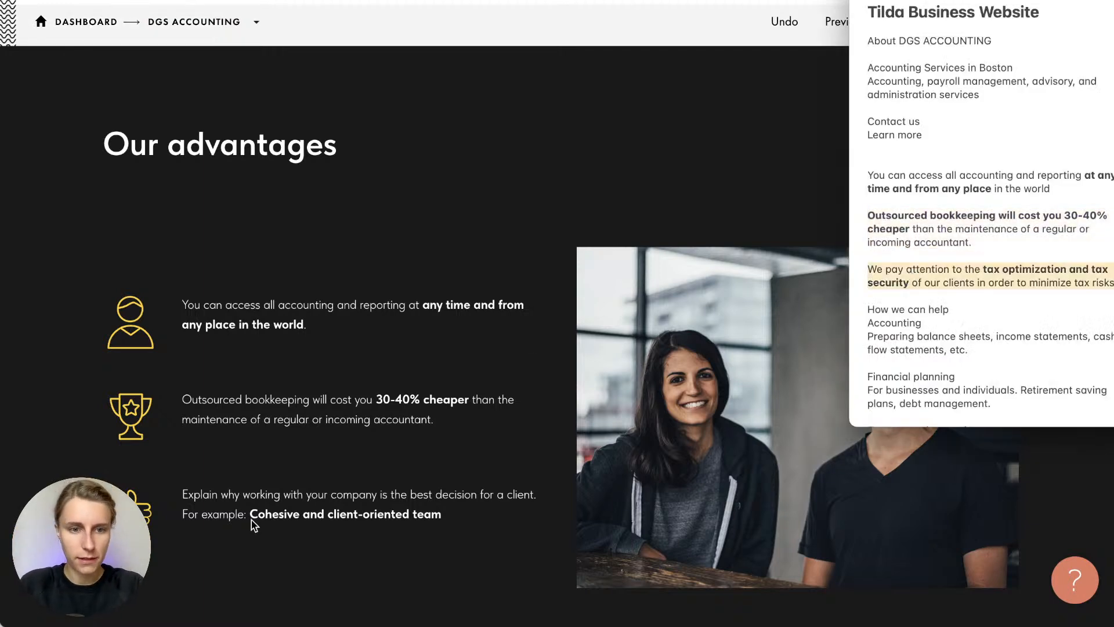
Paste the tax optimization and tax security sentence over the third advantage
{"action": "triple_click", "coordinate": [227, 505]}
{"action": "key", "text": "ctrl+v"}
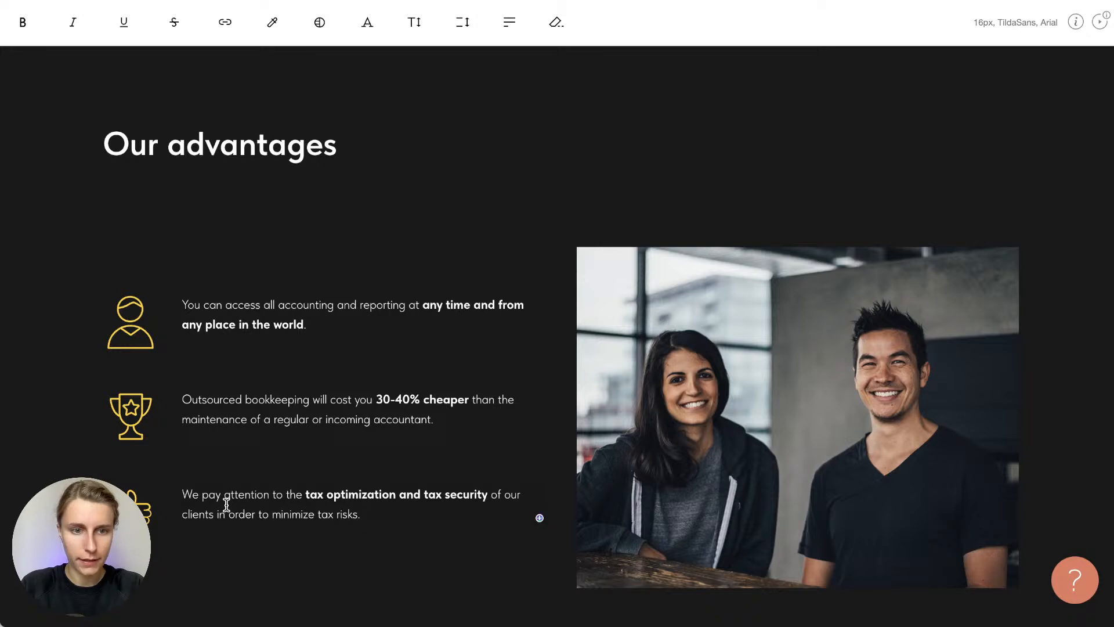
{"action": "left_click", "coordinate": [415, 556]}
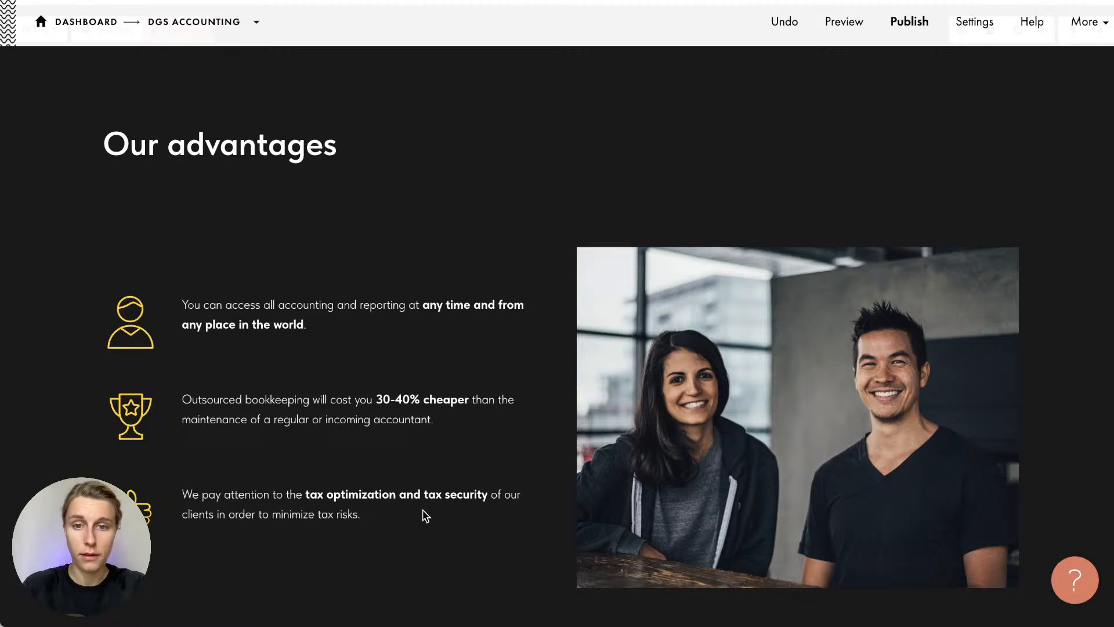
Scroll the page to the How we work block with its placeholder steps
{"action": "scroll", "coordinate": [426, 515], "scroll_direction": "down", "scroll_amount": 2}
{"action": "scroll", "coordinate": [426, 515], "scroll_direction": "up", "scroll_amount": 1}
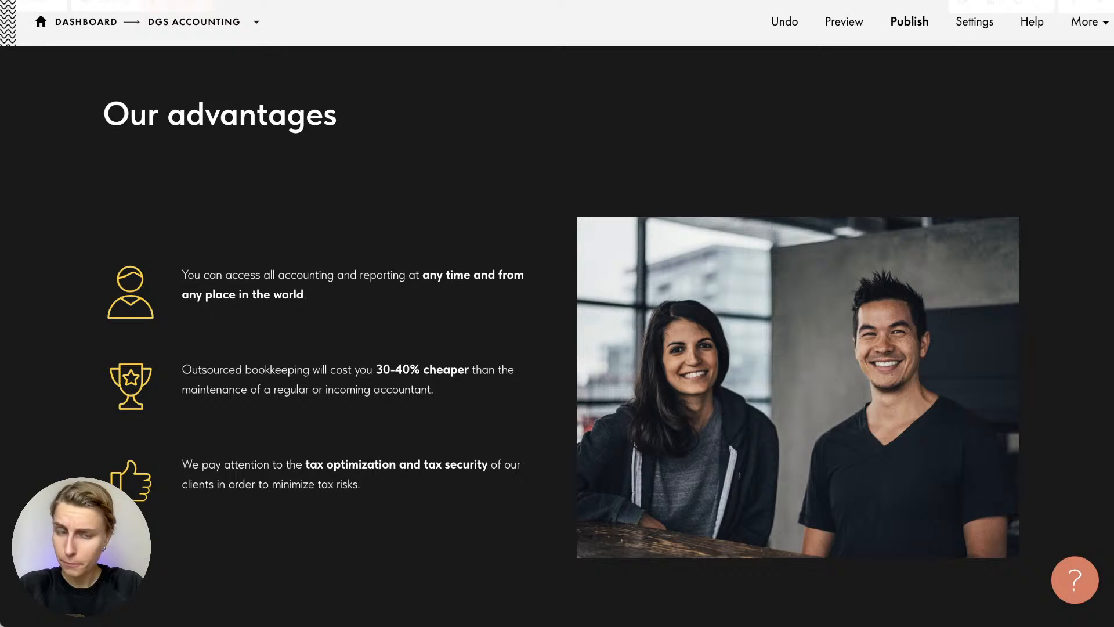
{"action": "scroll", "coordinate": [123, 395], "scroll_direction": "up", "scroll_amount": 2}
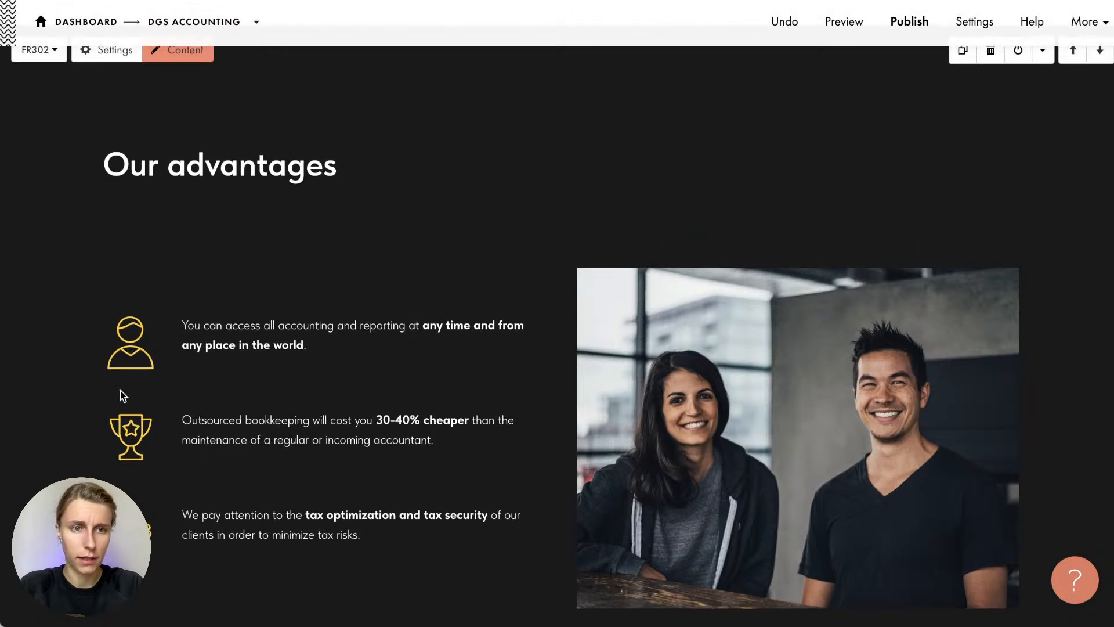
{"action": "scroll", "coordinate": [124, 173], "scroll_direction": "up", "scroll_amount": 1}
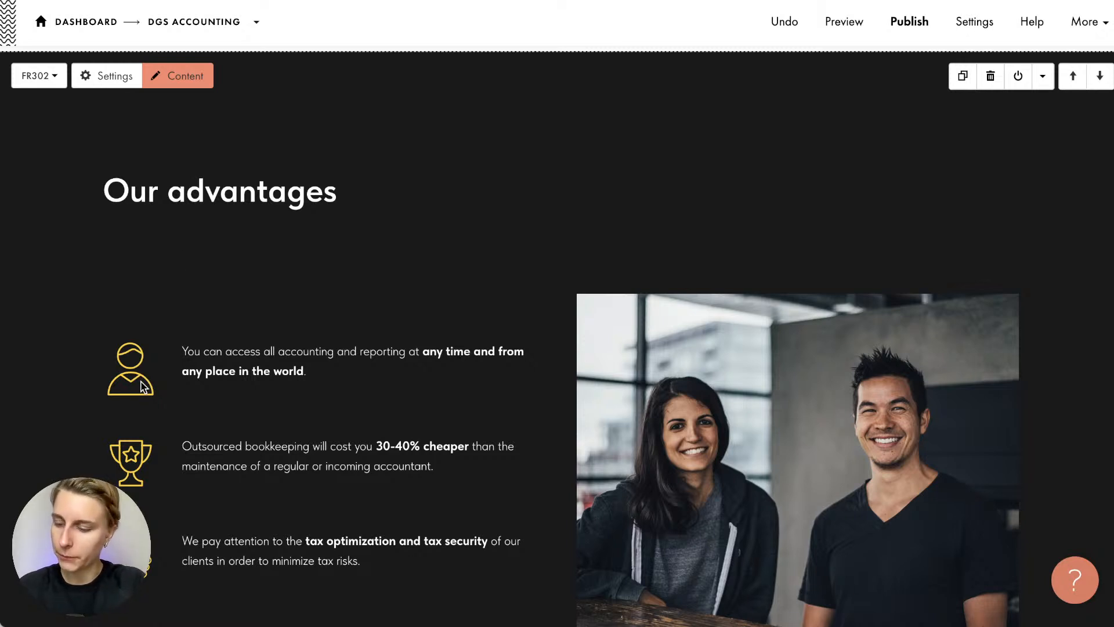
{"action": "scroll", "coordinate": [241, 434], "scroll_direction": "down", "scroll_amount": 10}
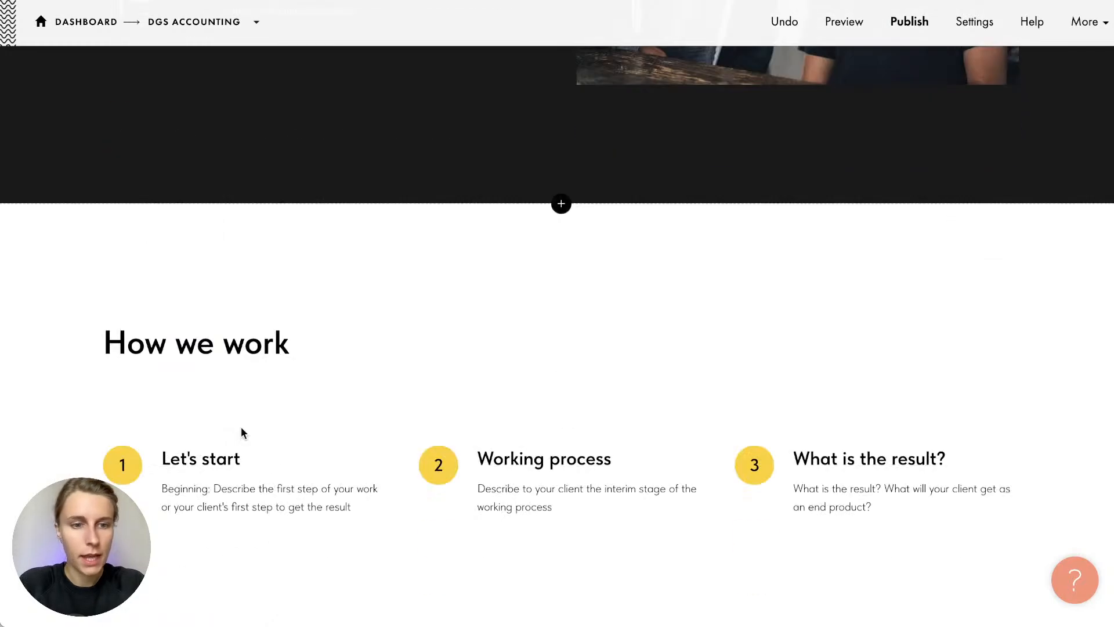
{"action": "scroll", "coordinate": [242, 434], "scroll_direction": "down", "scroll_amount": 3}
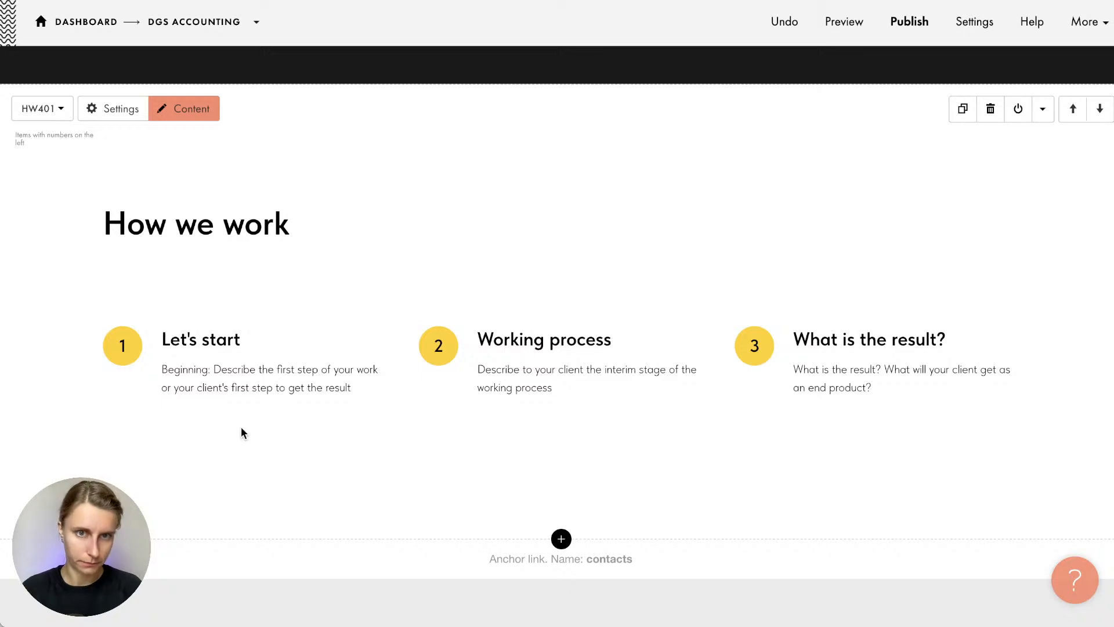
Bring the notes forward and scroll to the How we can help service list
{"action": "key", "text": "super+Tab"}
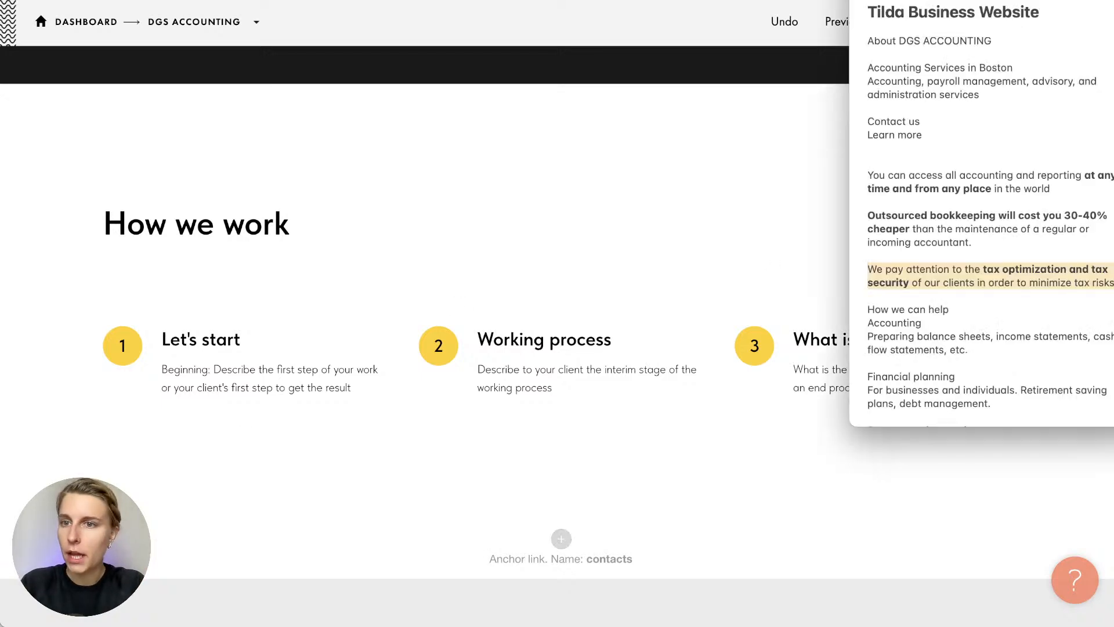
{"action": "left_click", "coordinate": [915, 122]}
{"action": "scroll", "coordinate": [915, 122], "scroll_direction": "down", "scroll_amount": 4}
{"action": "scroll", "coordinate": [914, 121], "scroll_direction": "down", "scroll_amount": 5}
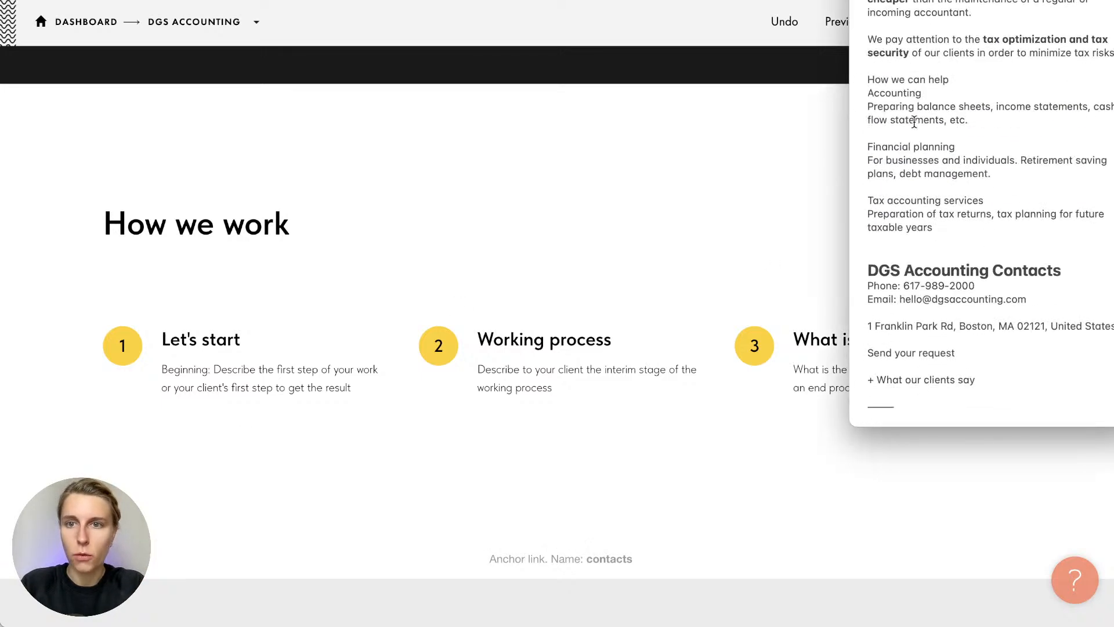
{"action": "scroll", "coordinate": [914, 122], "scroll_direction": "down", "scroll_amount": 1}
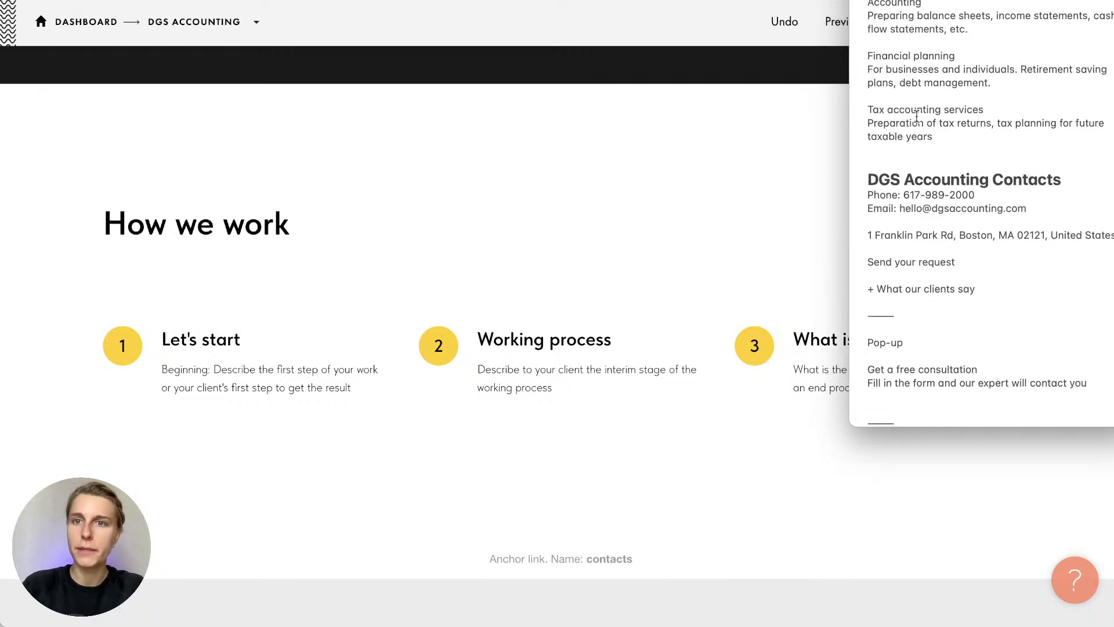
Replace the How we work heading with 'How we can help'
{"action": "left_click", "coordinate": [450, 235]}
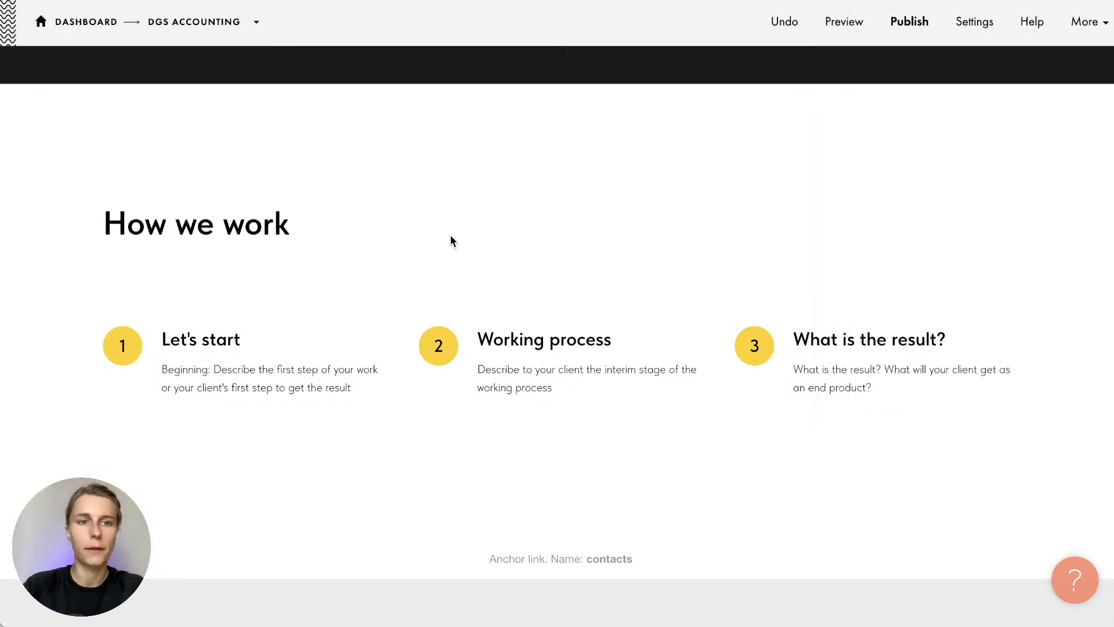
{"action": "triple_click", "coordinate": [216, 228]}
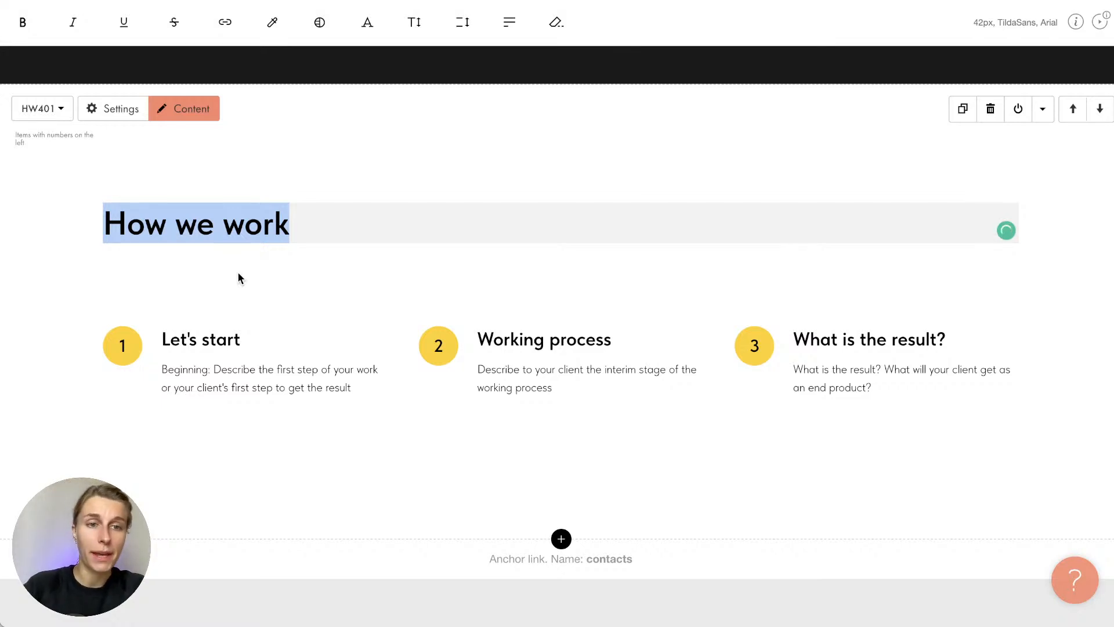
{"action": "key", "text": "super+v"}
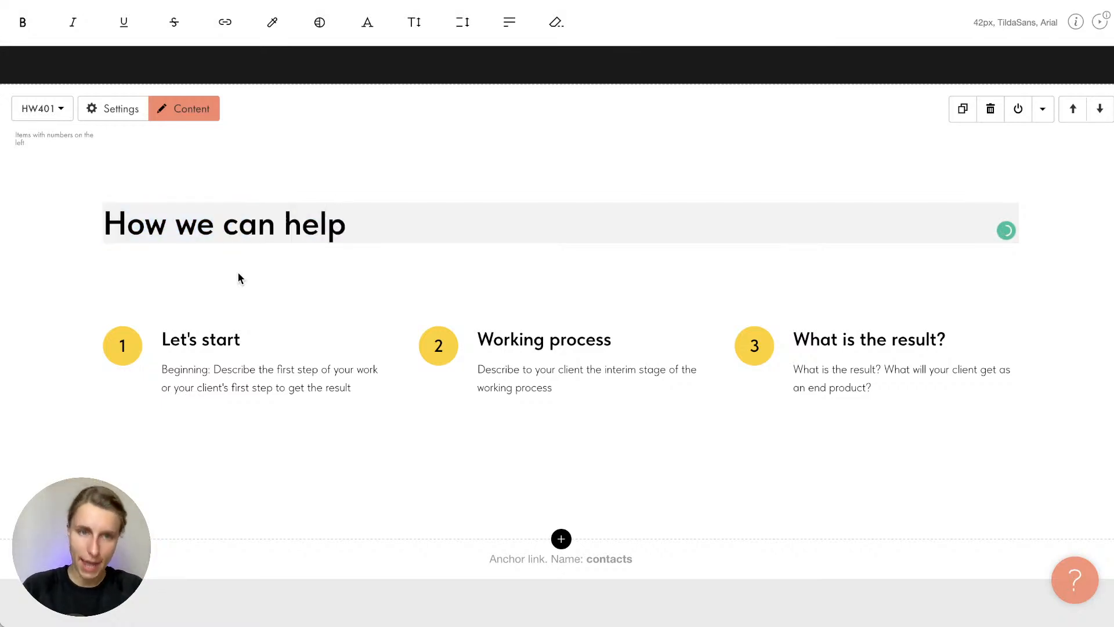
{"action": "left_click", "coordinate": [238, 278]}
Rename the first step title from Let's start to 'Accounting' using text from the notes
{"action": "key", "text": "super+Tab"}
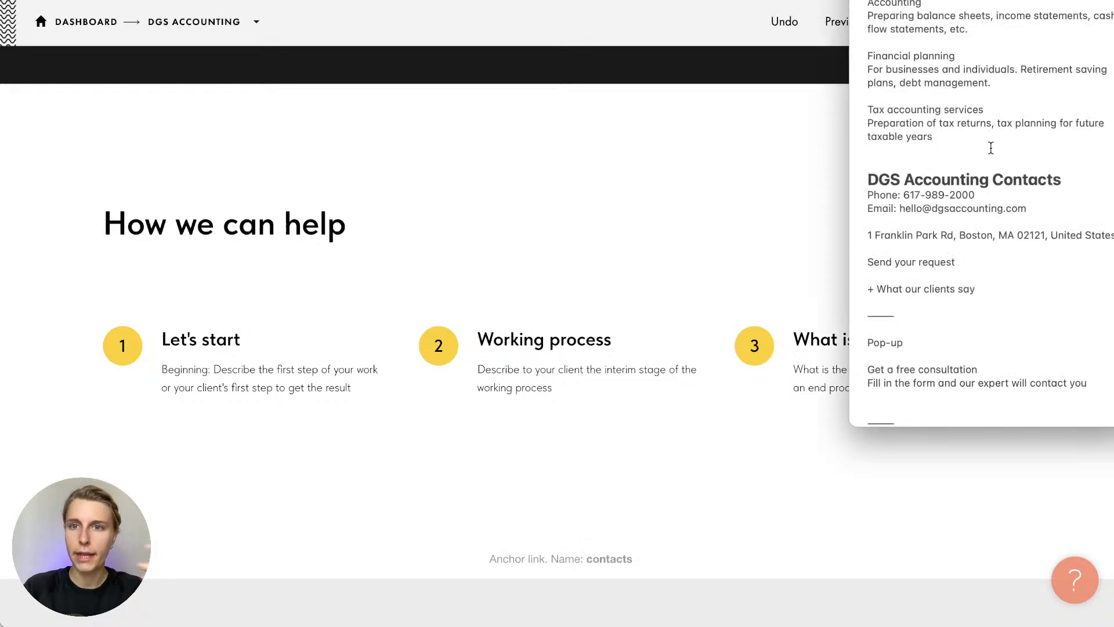
{"action": "double_click", "coordinate": [880, 2]}
{"action": "key", "text": "super+Tab"}
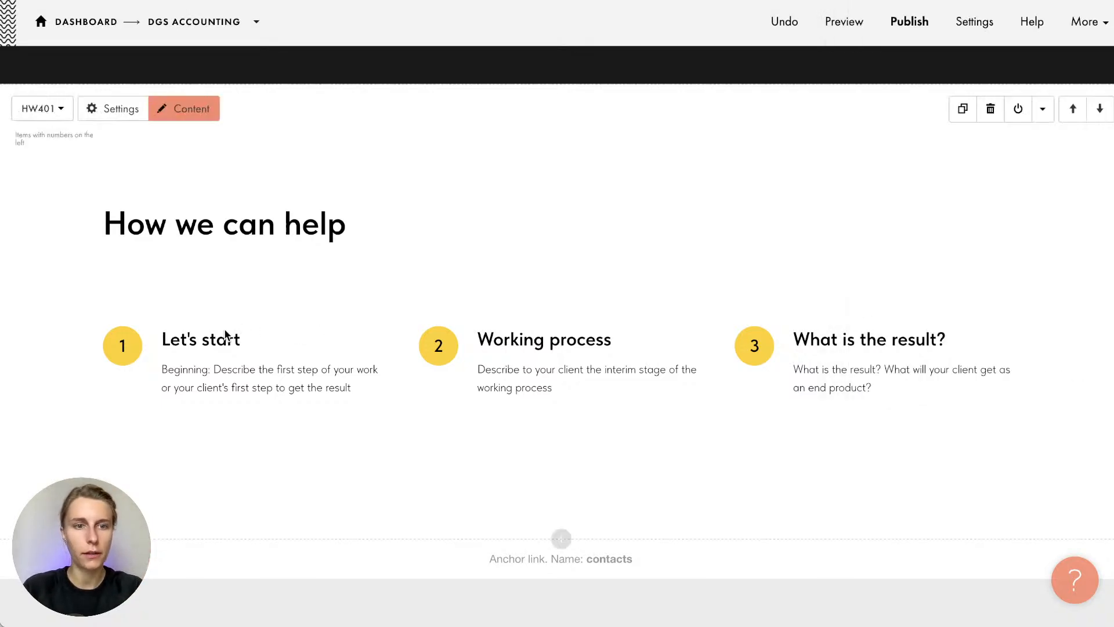
{"action": "triple_click", "coordinate": [328, 332]}
{"action": "key", "text": "super+v"}
Replace the first step's placeholder description with the Accounting description from the notes
{"action": "key", "text": "super+Tab"}
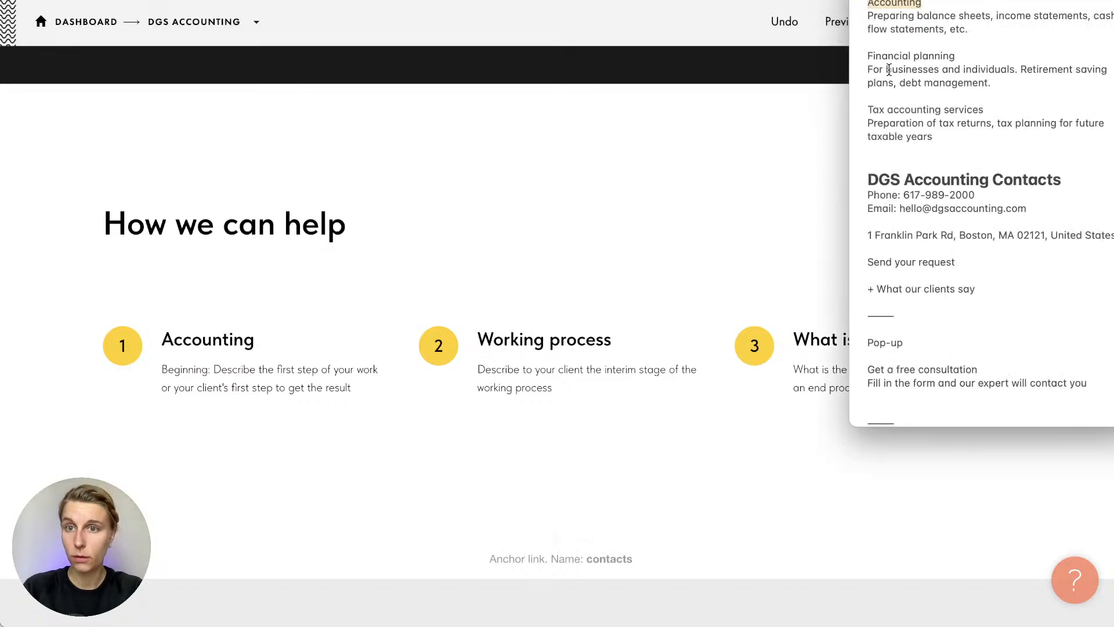
{"action": "triple_click", "coordinate": [859, 22]}
{"action": "key", "text": "super+c"}
{"action": "key", "text": "super+Tab"}
{"action": "triple_click", "coordinate": [373, 383]}
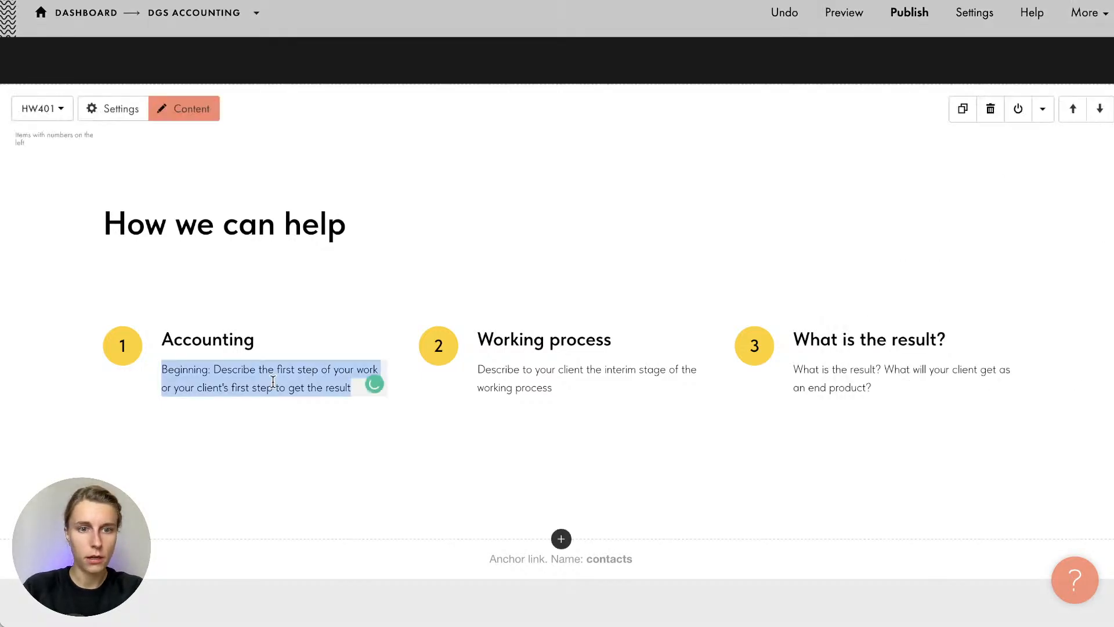
{"action": "key", "text": "super+v"}
{"action": "key", "text": "BackSpace"}
Rename the Working process title to 'Financial planning'
{"action": "key", "text": "super+Tab"}
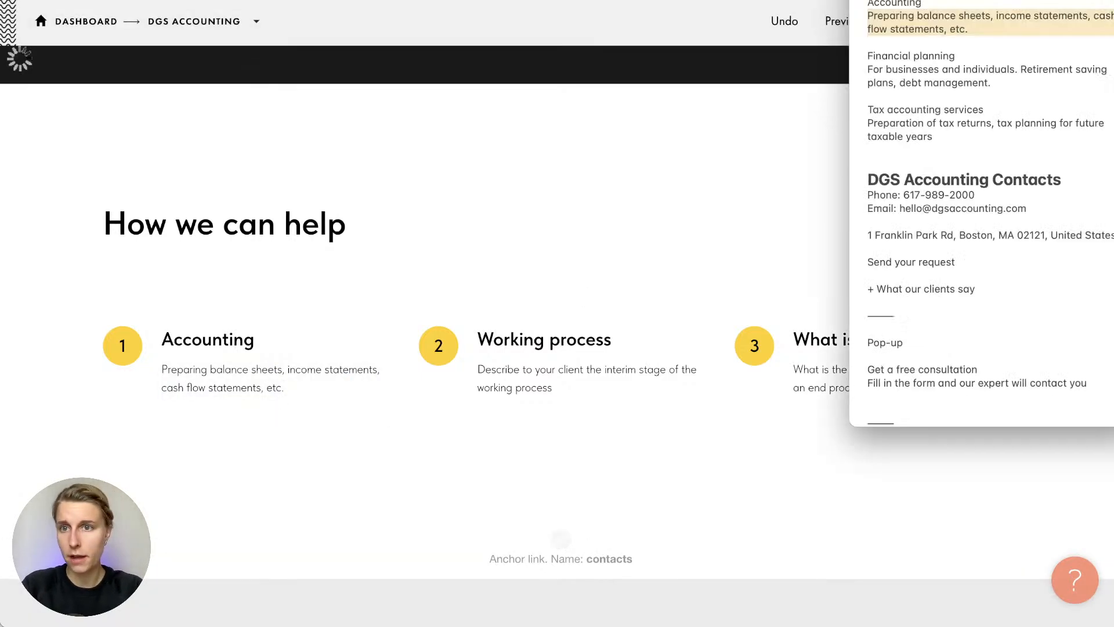
{"action": "triple_click", "coordinate": [897, 53]}
{"action": "key", "text": "super+c"}
{"action": "key", "text": "super+Tab"}
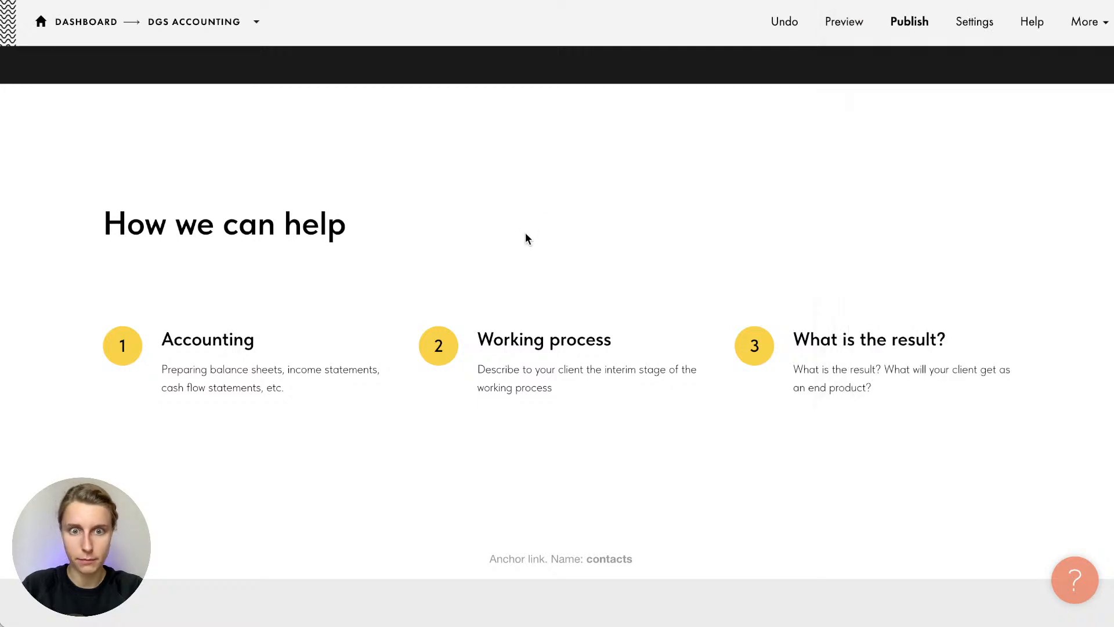
{"action": "double_click", "coordinate": [514, 339]}
{"action": "key", "text": "super+a"}
{"action": "key", "text": "super+v"}
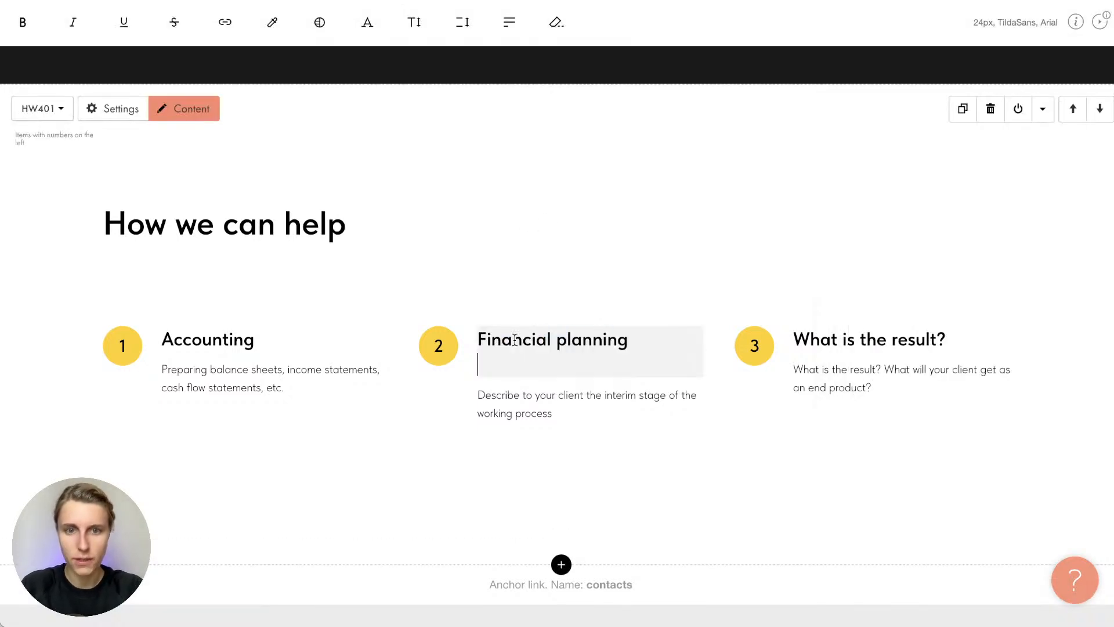
{"action": "key", "text": "BackSpace"}
Fill the second step's description with the Financial planning text from the notes
{"action": "key", "text": "super+Tab"}
{"action": "triple_click", "coordinate": [922, 76]}
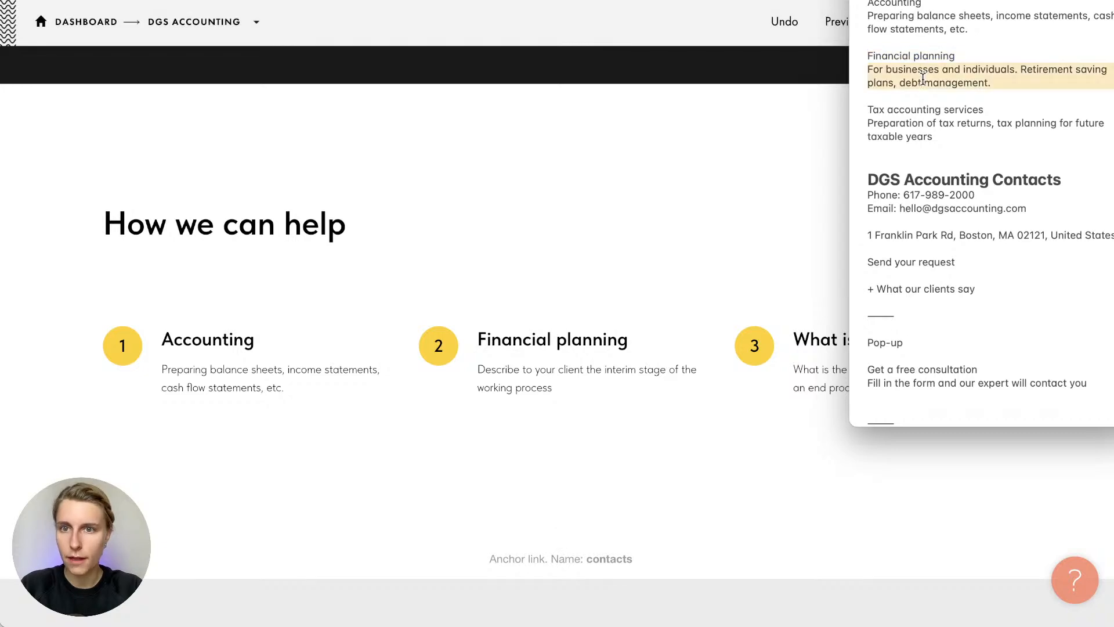
{"action": "key", "text": "super+c"}
{"action": "key", "text": "super+Tab"}
{"action": "triple_click", "coordinate": [517, 388]}
{"action": "key", "text": "super+v"}
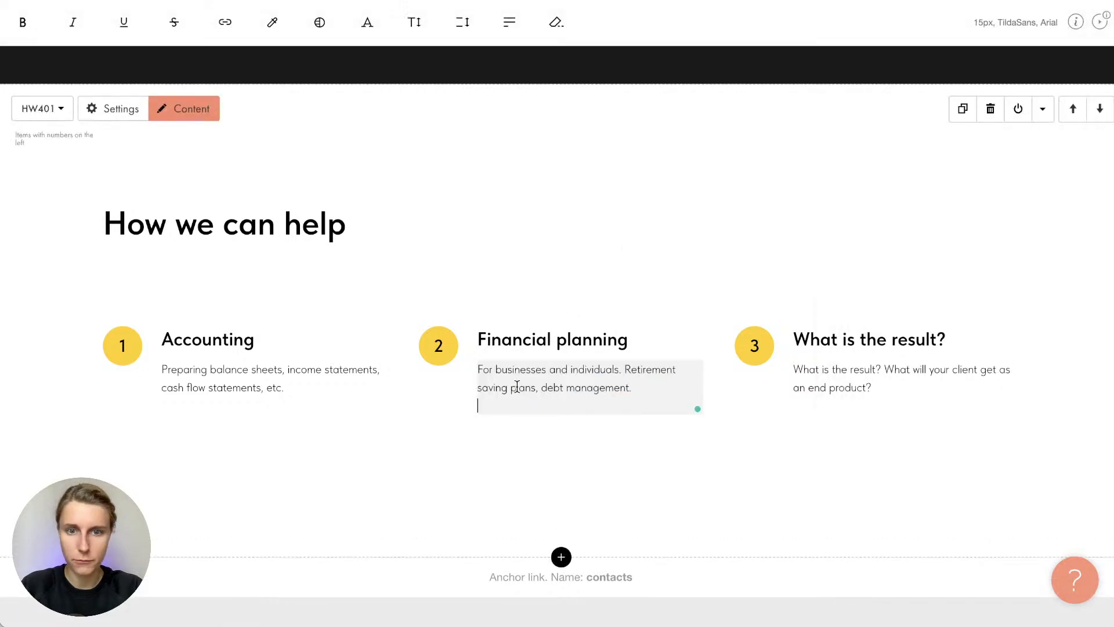
{"action": "key", "text": "BackSpace"}
{"action": "left_click", "coordinate": [643, 441]}
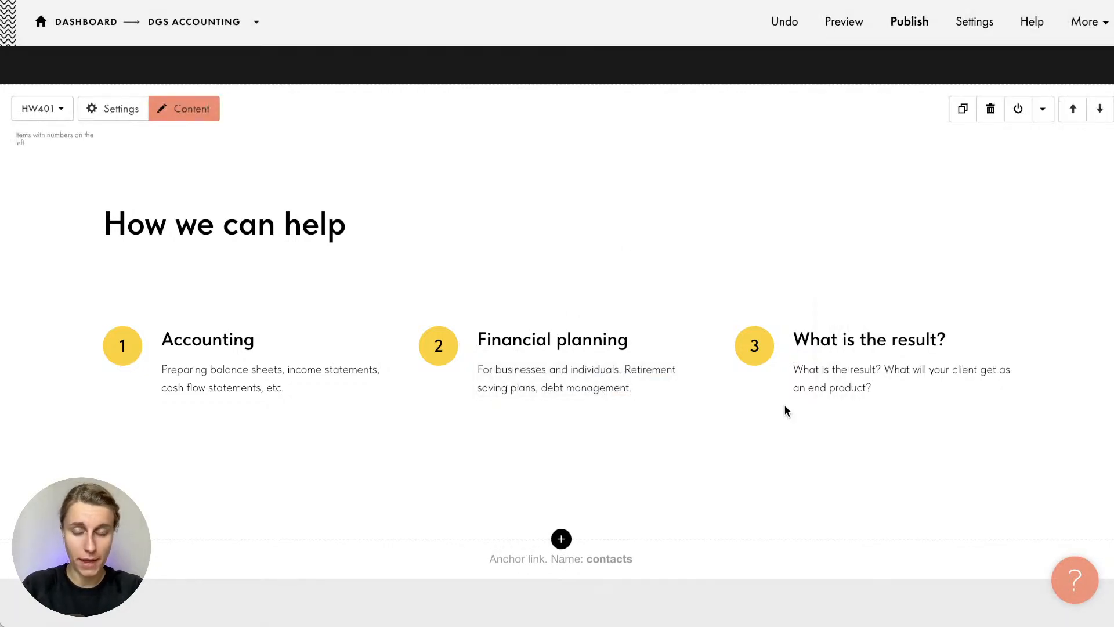
Rename the What is the result? title to 'Tax accounting services', removing the duplicated line
{"action": "key", "text": "super+Tab"}
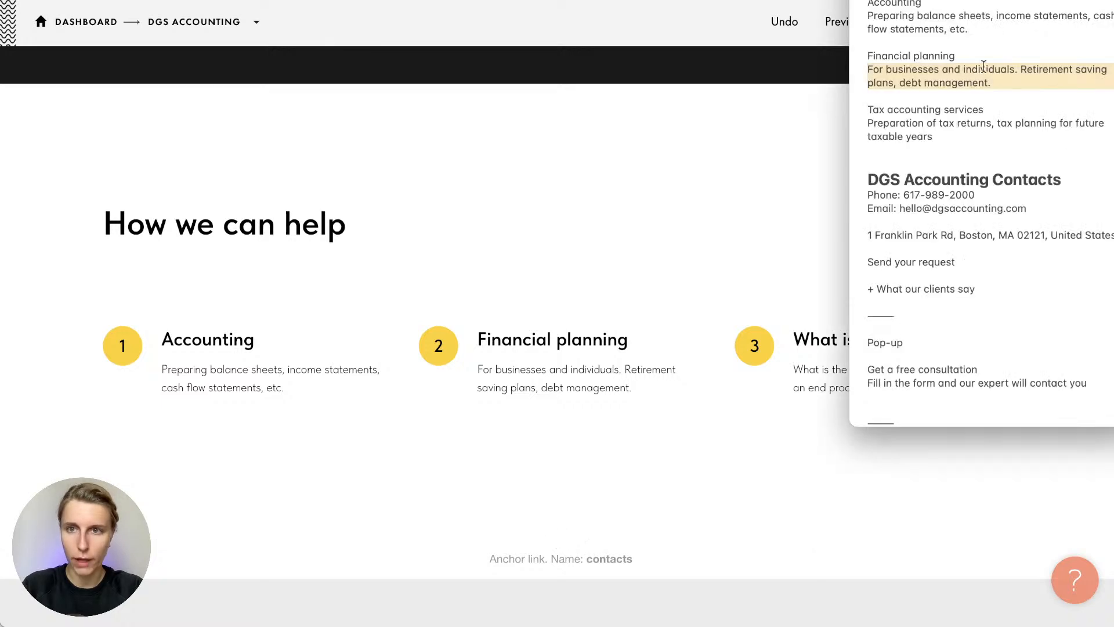
{"action": "triple_click", "coordinate": [915, 109]}
{"action": "key", "text": "super+c"}
{"action": "left_click", "coordinate": [677, 184]}
{"action": "triple_click", "coordinate": [825, 342]}
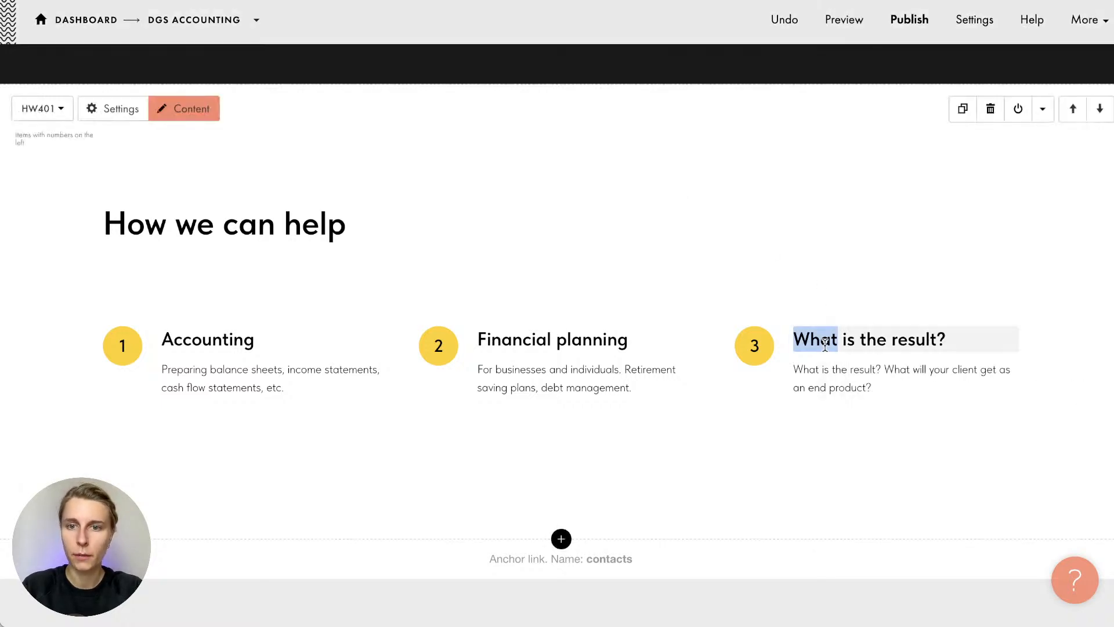
{"action": "key", "text": "super+v"}
{"action": "key", "text": "BackSpace"}
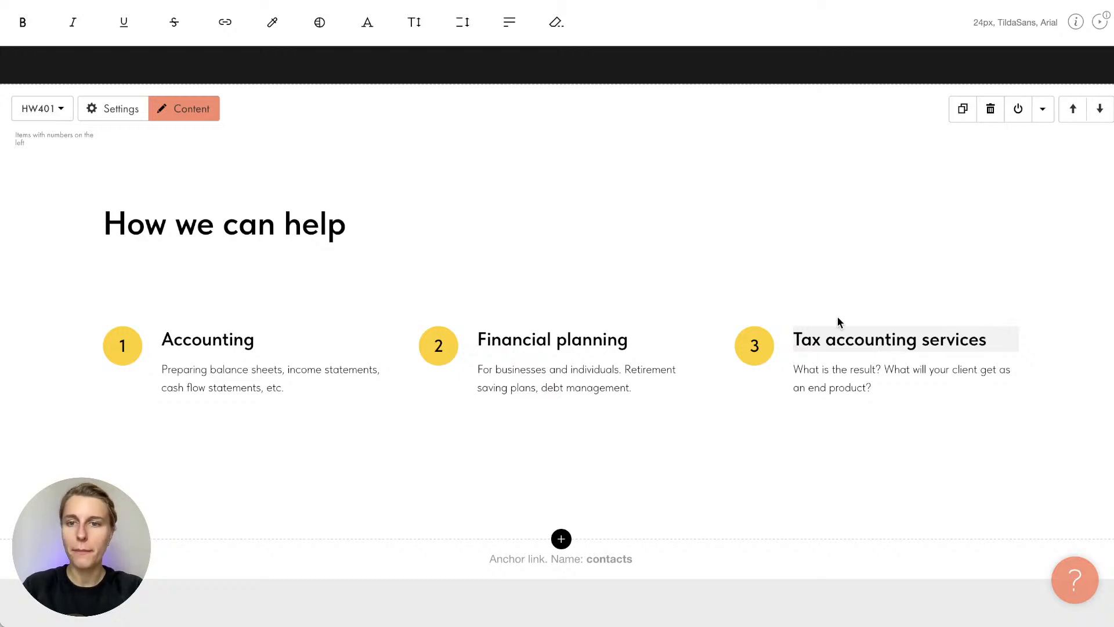
{"action": "key", "text": "Return"}
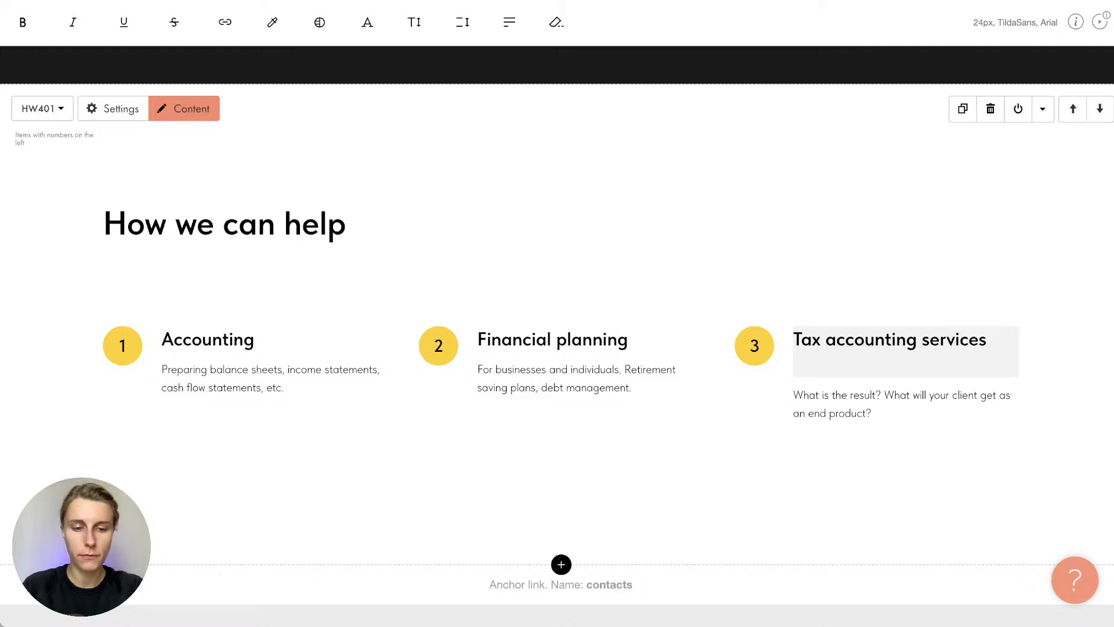
{"action": "key", "text": "ctrl+v"}
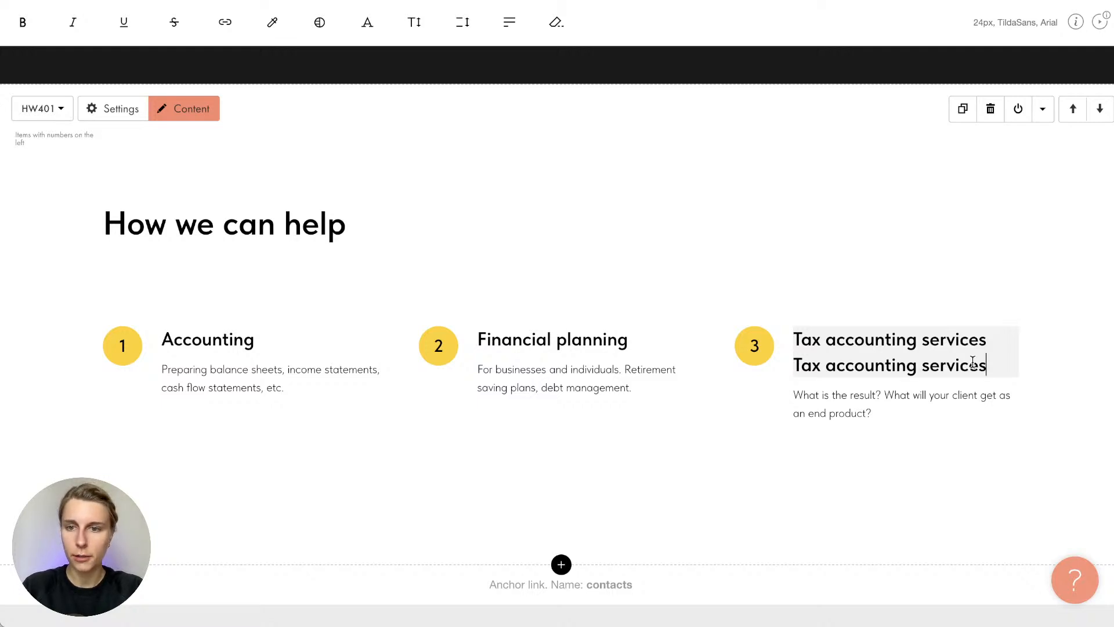
{"action": "left_click_drag", "start_coordinate": [991, 365], "coordinate": [787, 367]}
{"action": "key", "text": "BackSpace"}
{"action": "key", "text": "BackSpace"}
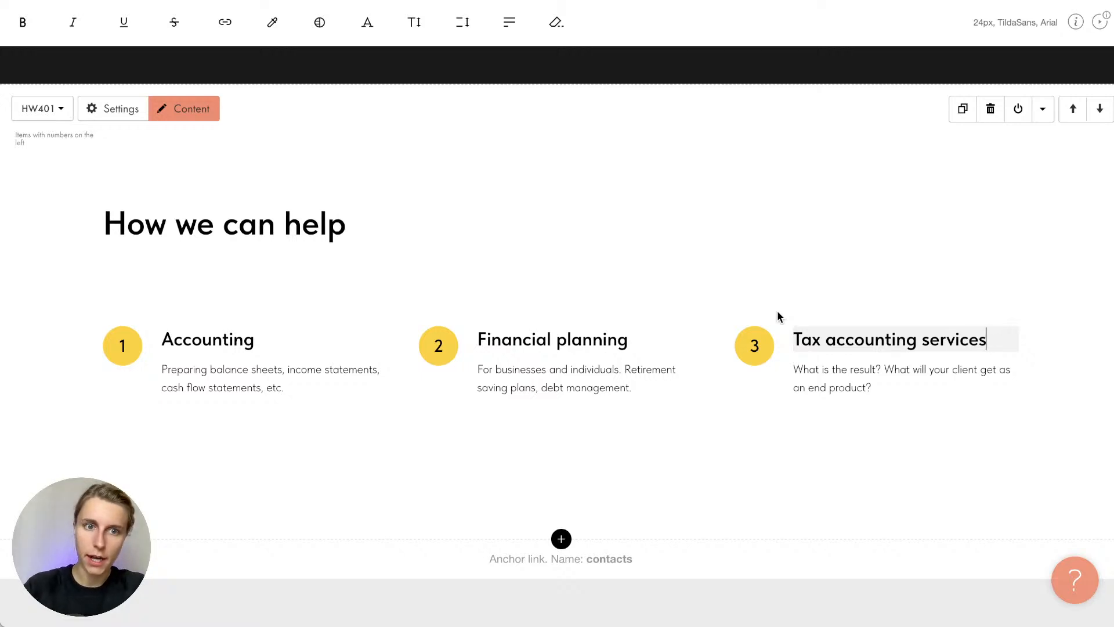
Fill the third step's description with the tax services text from the notes, ending with a period
{"action": "key", "text": "super+Tab"}
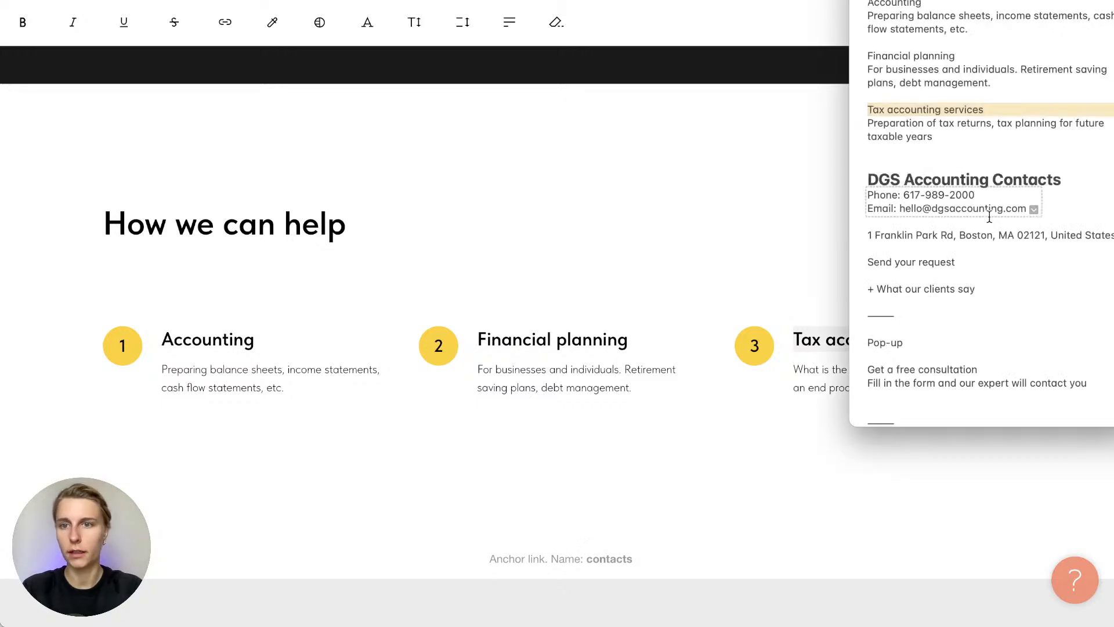
{"action": "left_click", "coordinate": [907, 126]}
{"action": "triple_click", "coordinate": [907, 127]}
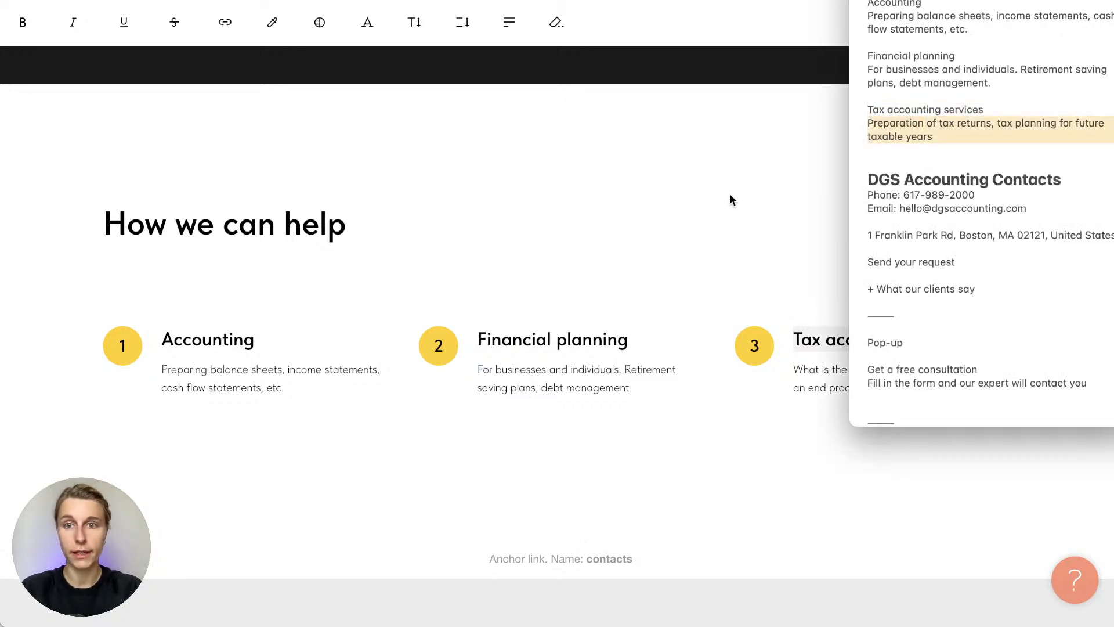
{"action": "key", "text": "super+Tab"}
{"action": "triple_click", "coordinate": [853, 378]}
{"action": "key", "text": "ctrl+v"}
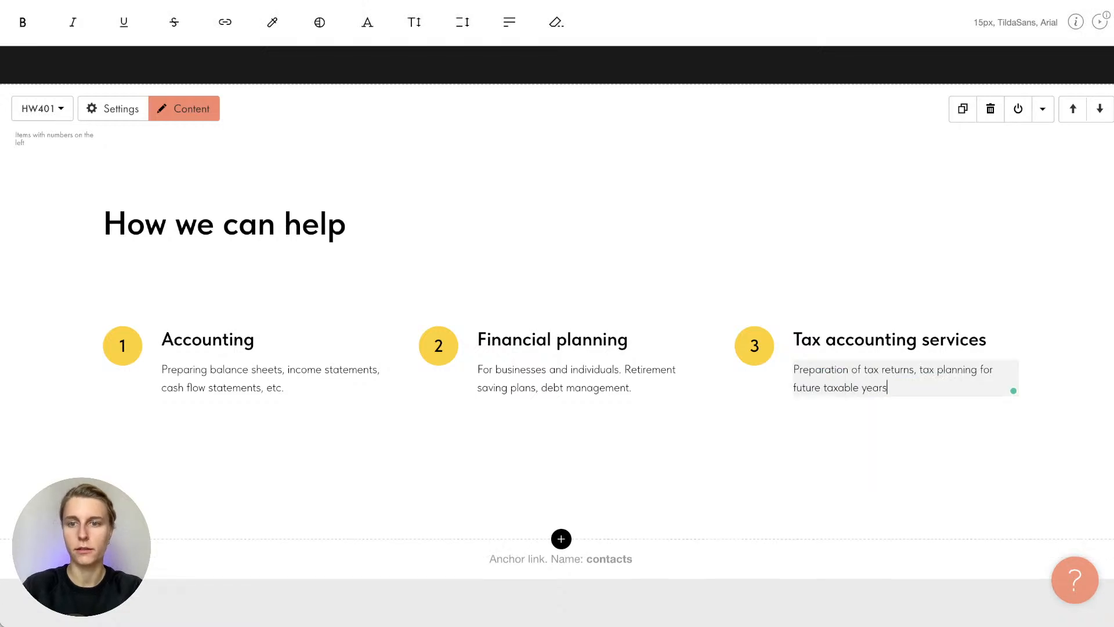
{"action": "type", "text": "."}
{"action": "left_click", "coordinate": [827, 417]}
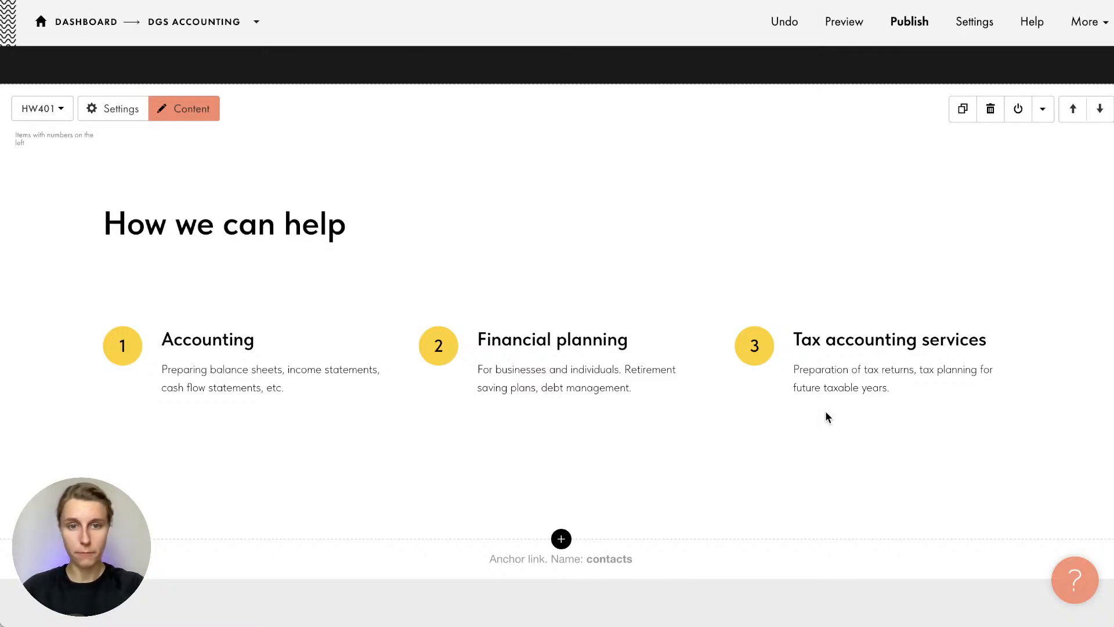
Change the How we can help block's Number of cards per row to 4 and save
{"action": "left_click", "coordinate": [111, 106]}
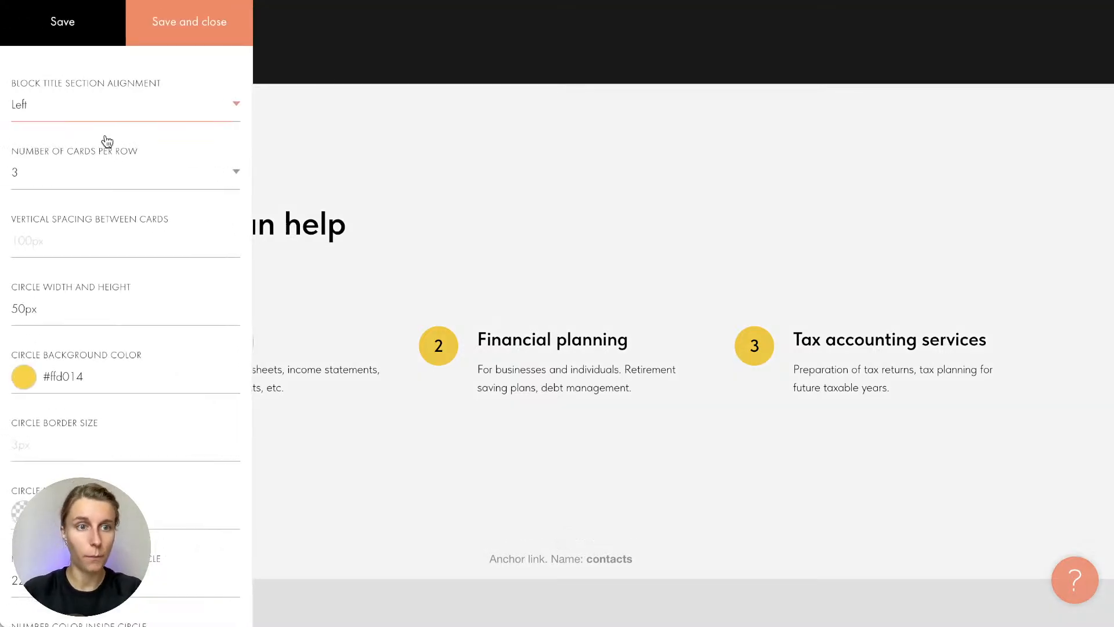
{"action": "left_click", "coordinate": [102, 185]}
{"action": "left_click", "coordinate": [94, 195]}
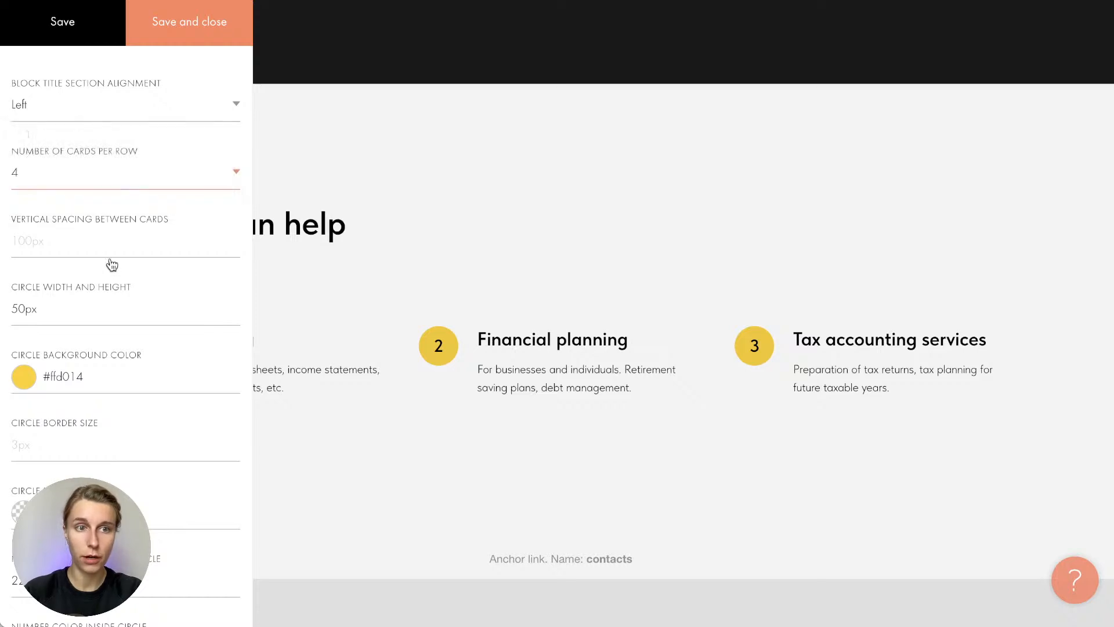
{"action": "left_click", "coordinate": [95, 31]}
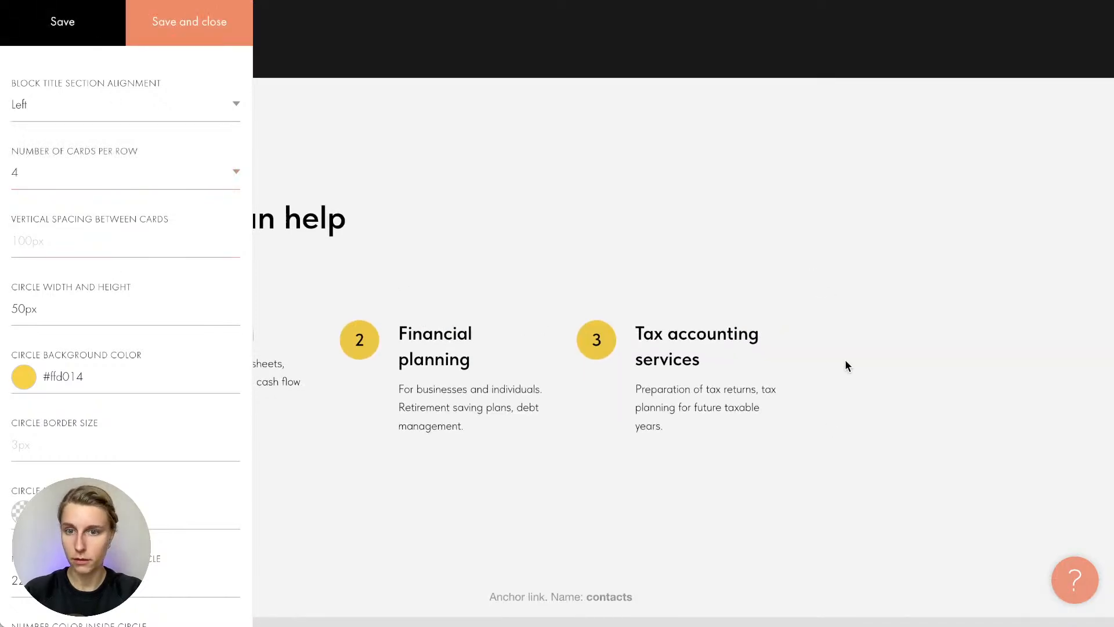
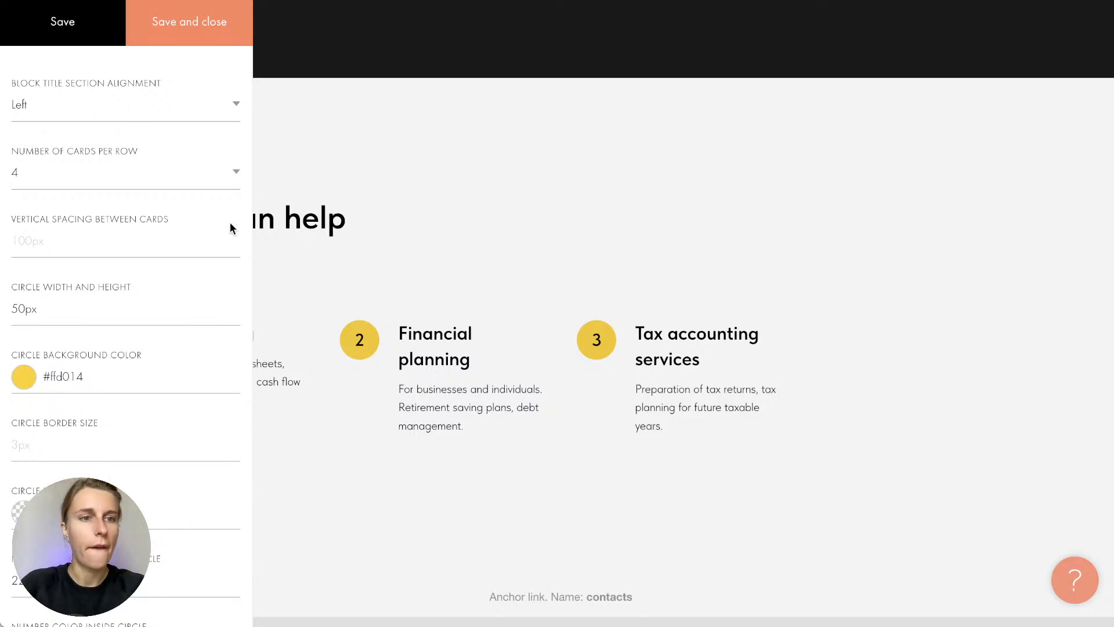
Change the How we can help block to 3 cards per row and save the settings
{"action": "left_click", "coordinate": [149, 176]}
{"action": "left_click", "coordinate": [130, 158]}
{"action": "left_click", "coordinate": [199, 36]}
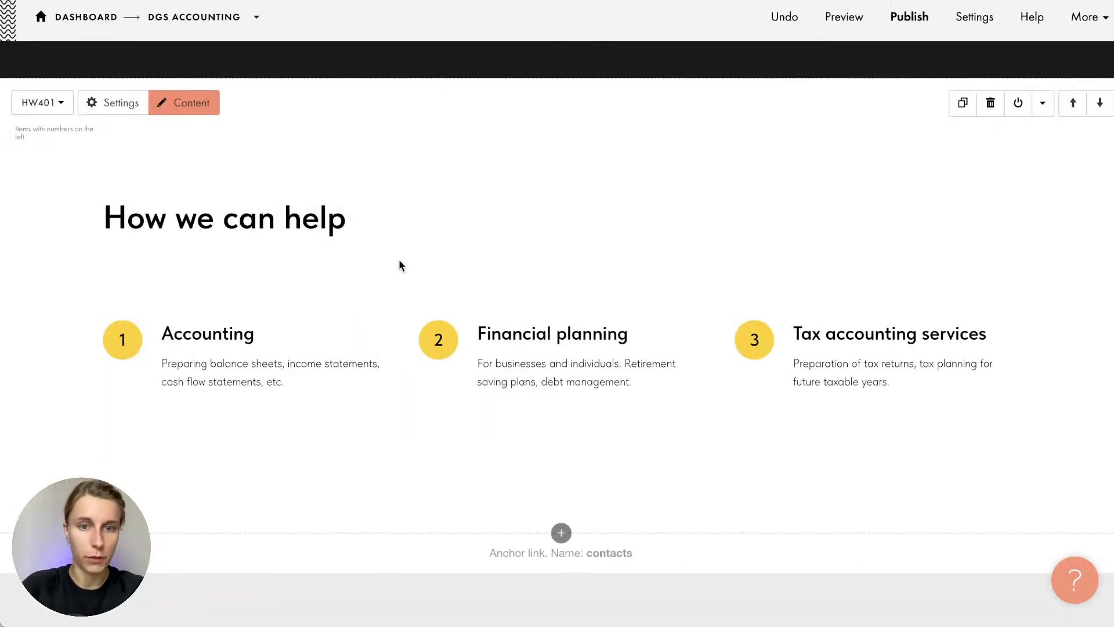
{"action": "scroll", "coordinate": [465, 209], "scroll_direction": "down", "scroll_amount": 1}
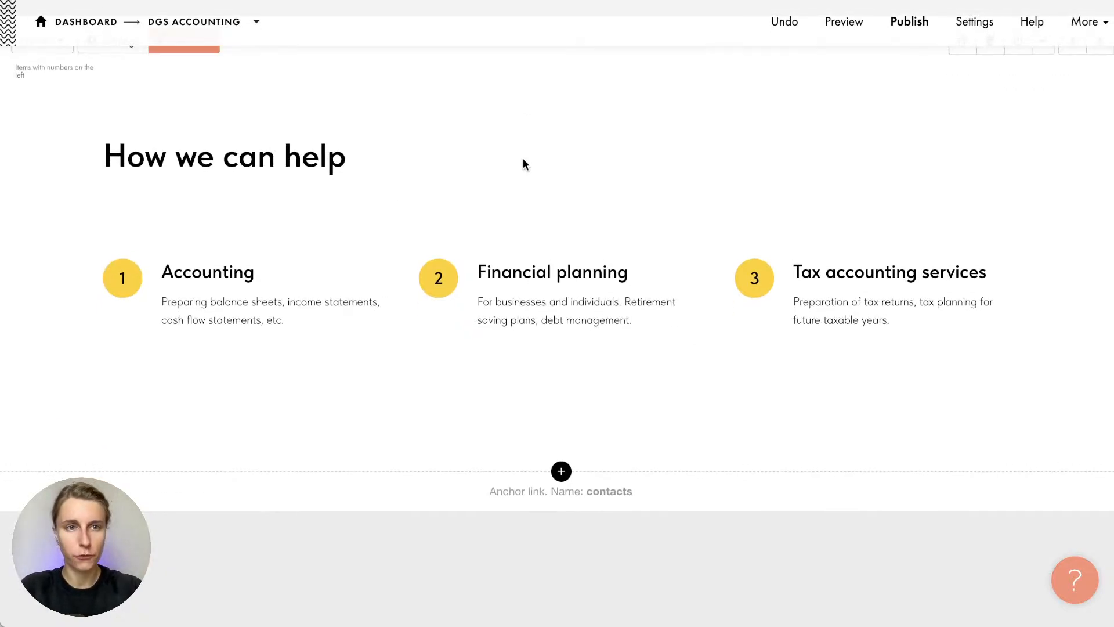
{"action": "scroll", "coordinate": [523, 164], "scroll_direction": "down", "scroll_amount": 1}
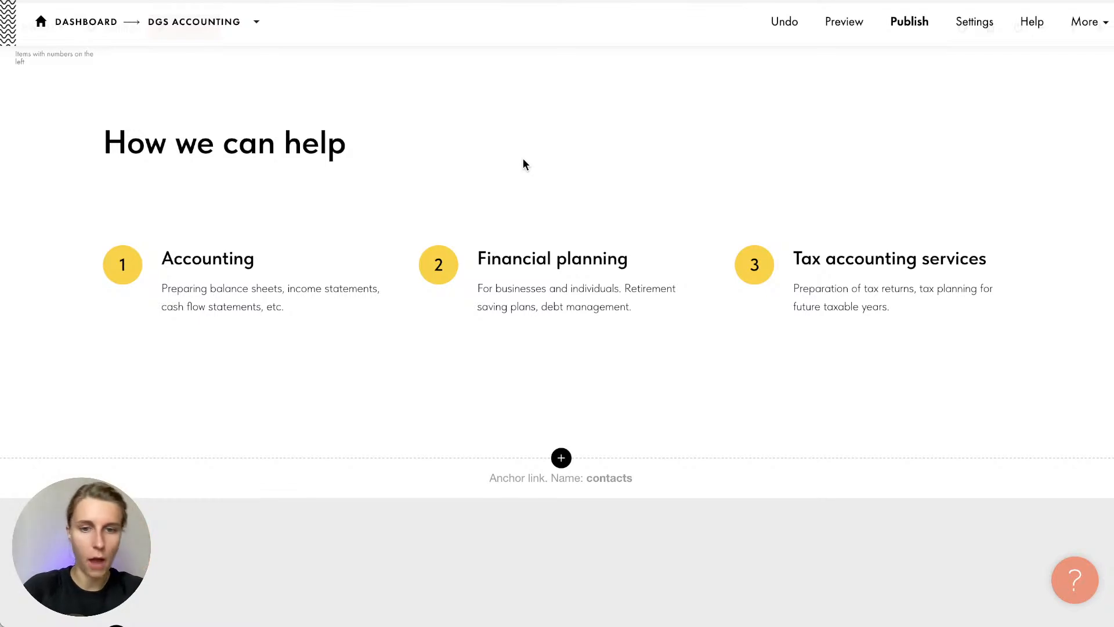
{"action": "scroll", "coordinate": [523, 164], "scroll_direction": "down", "scroll_amount": 4}
{"action": "scroll", "coordinate": [524, 161], "scroll_direction": "down", "scroll_amount": 2}
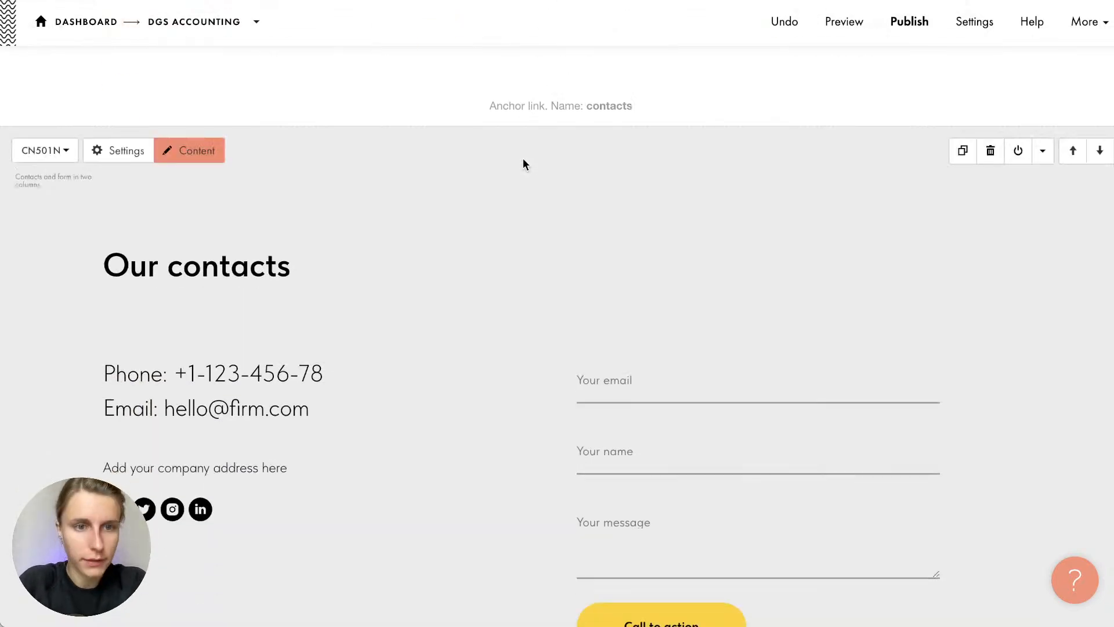
Replace the 'Our contacts' heading with 'DGS Accounting Contacts' copied from the notes
{"action": "scroll", "coordinate": [522, 161], "scroll_direction": "down", "scroll_amount": 1}
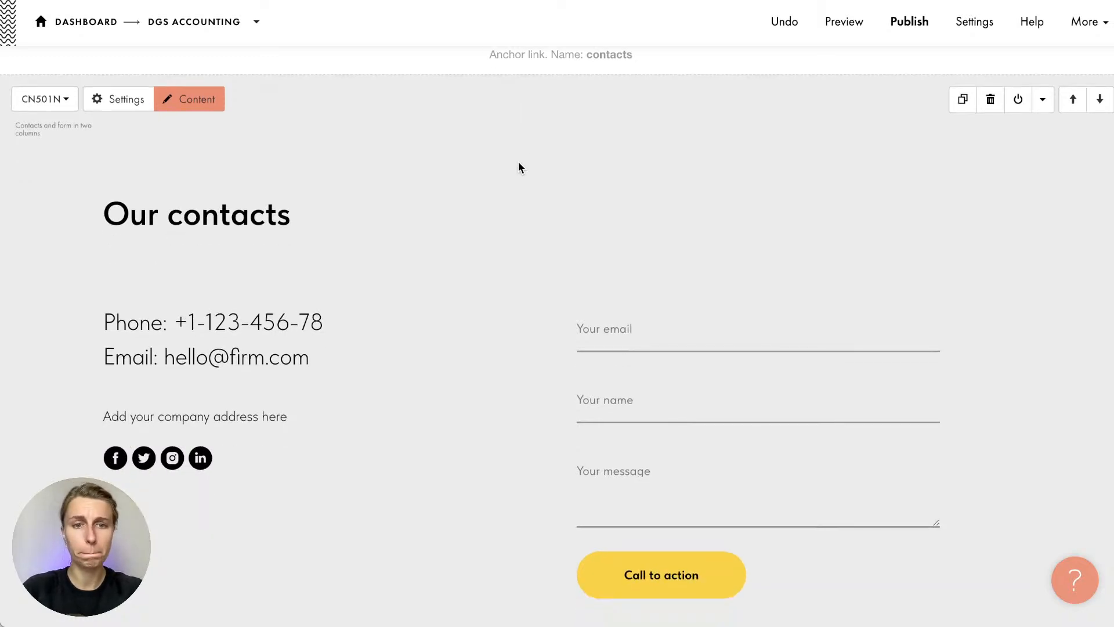
{"action": "key", "text": "super+Tab"}
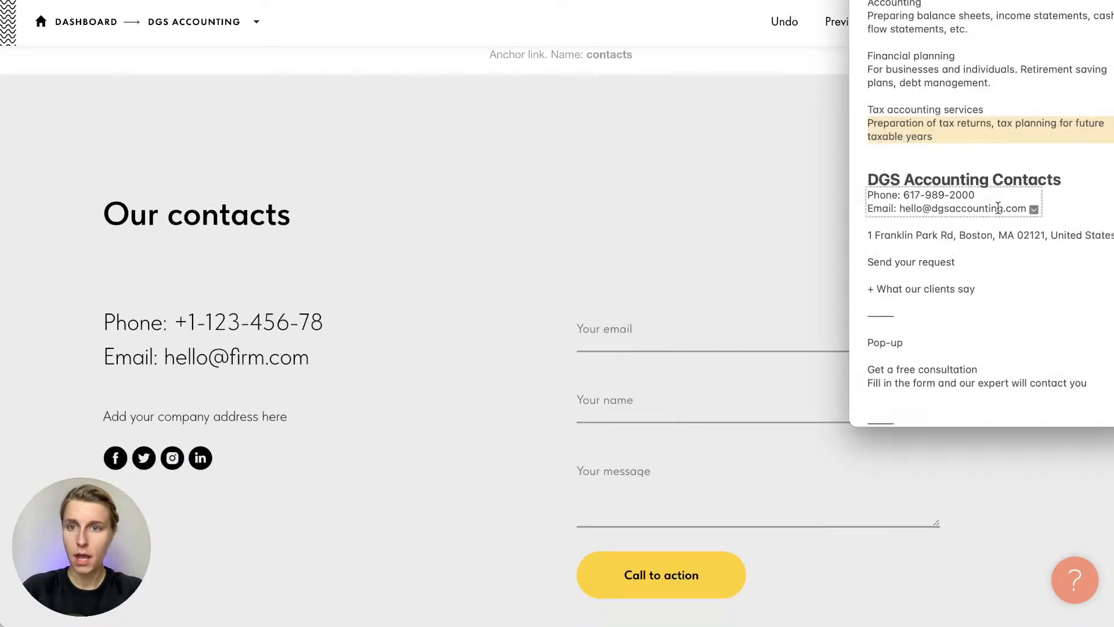
{"action": "triple_click", "coordinate": [968, 178]}
{"action": "key", "text": "super+c"}
{"action": "key", "text": "super+Tab"}
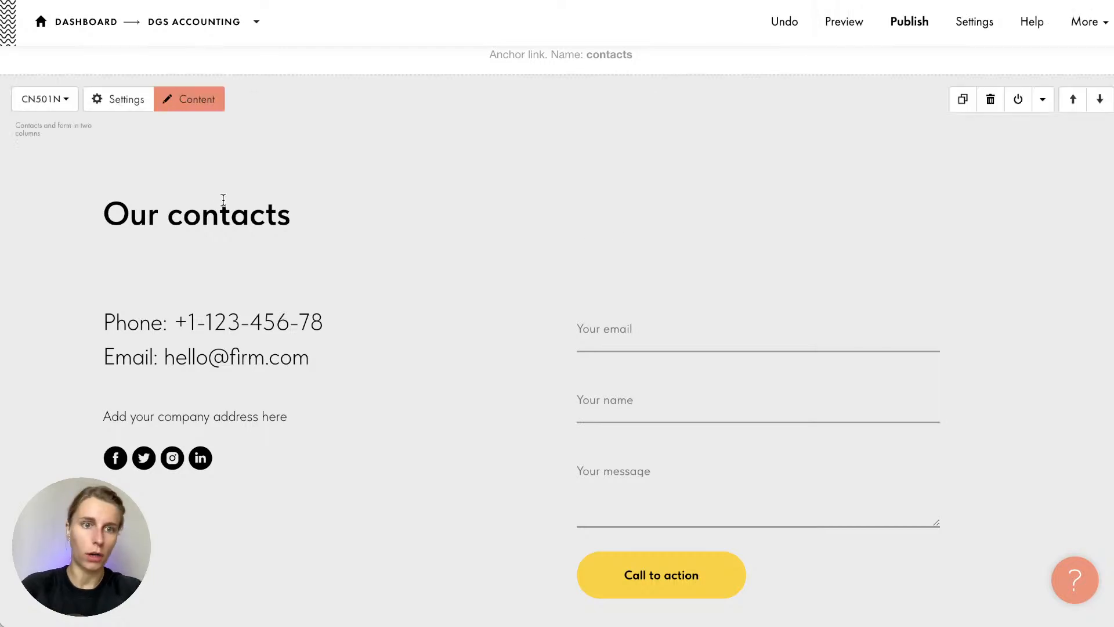
{"action": "triple_click", "coordinate": [210, 196]}
{"action": "key", "text": "super+v"}
{"action": "key", "text": "BackSpace"}
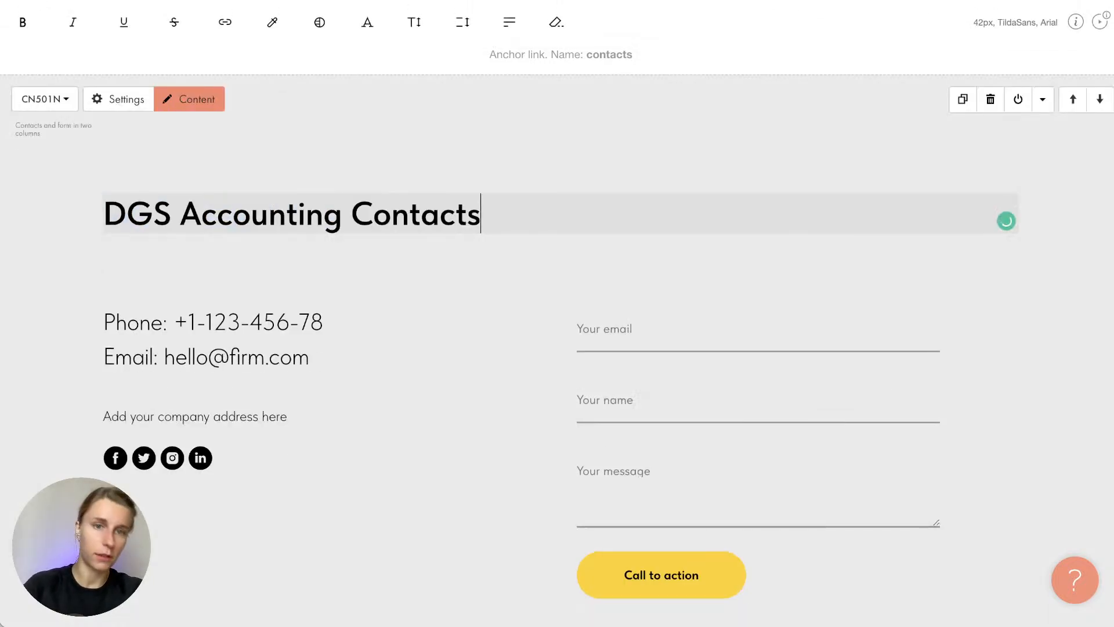
{"action": "left_click", "coordinate": [265, 256]}
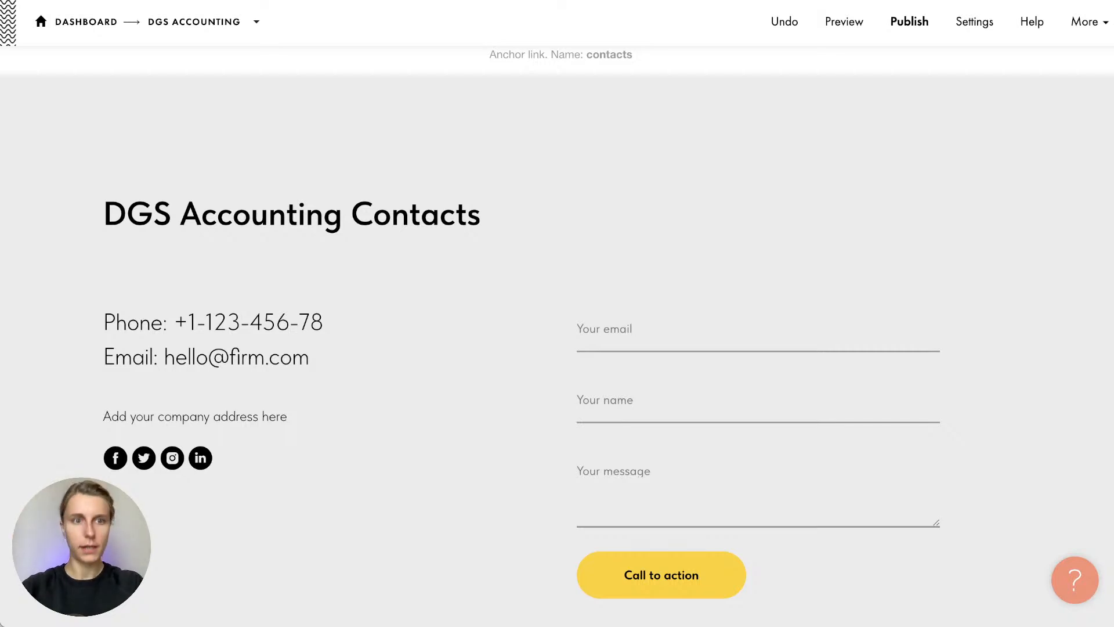
{"action": "key", "text": "super+Tab"}
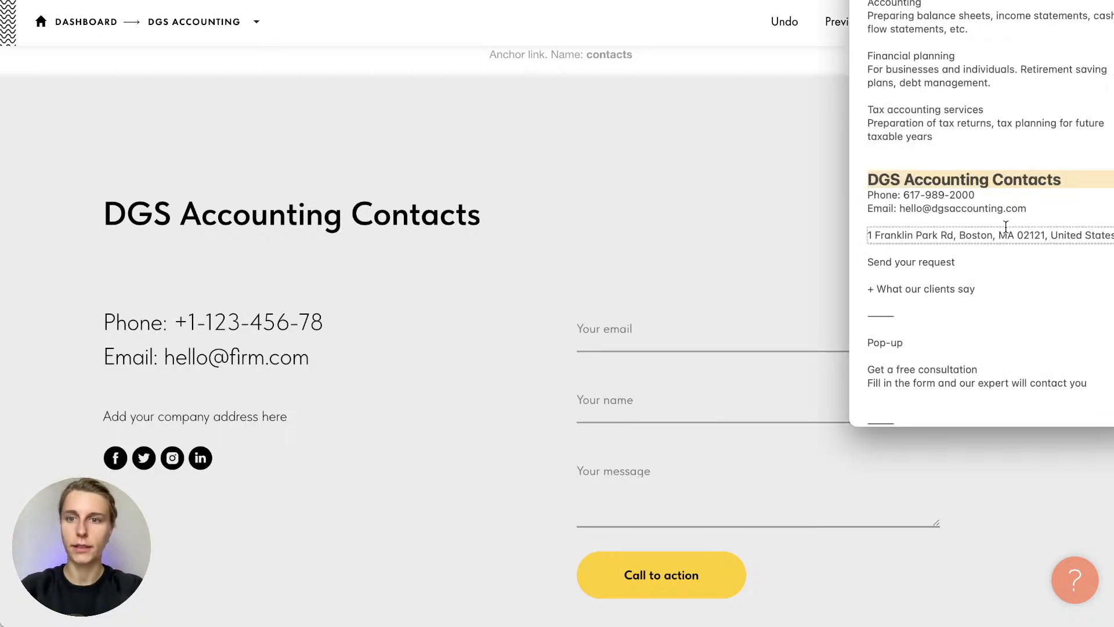
Replace the placeholder phone number with the firm's phone number from the notes
{"action": "left_click_drag", "start_coordinate": [985, 199], "coordinate": [904, 198]}
{"action": "key", "text": "super+Tab"}
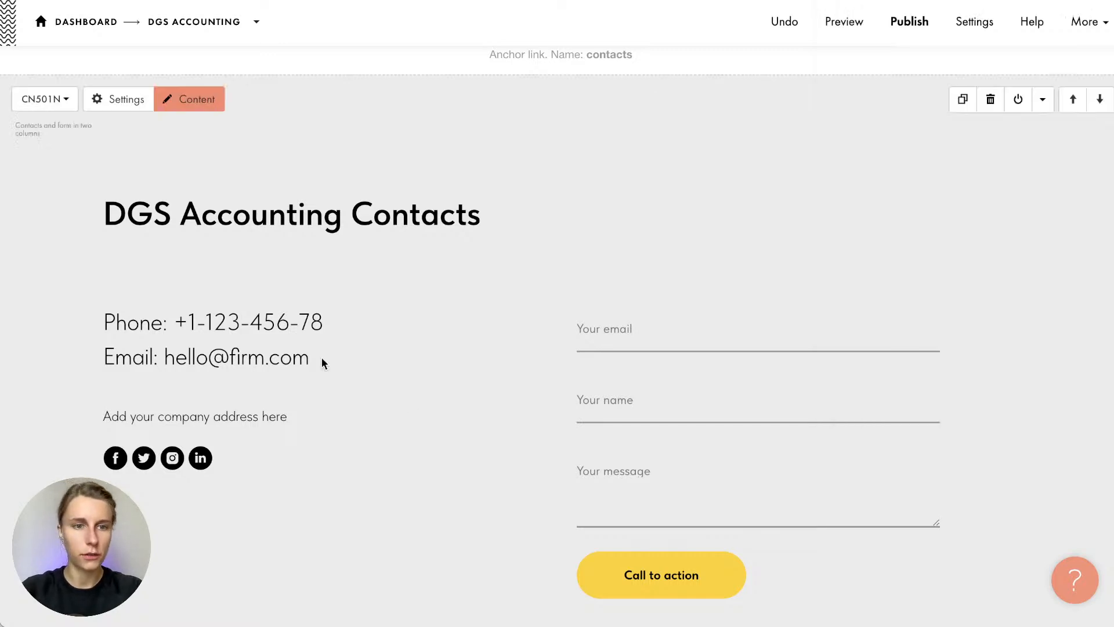
{"action": "left_click", "coordinate": [248, 324]}
{"action": "left_click_drag", "start_coordinate": [175, 323], "coordinate": [318, 319]}
{"action": "key", "text": "super+v"}
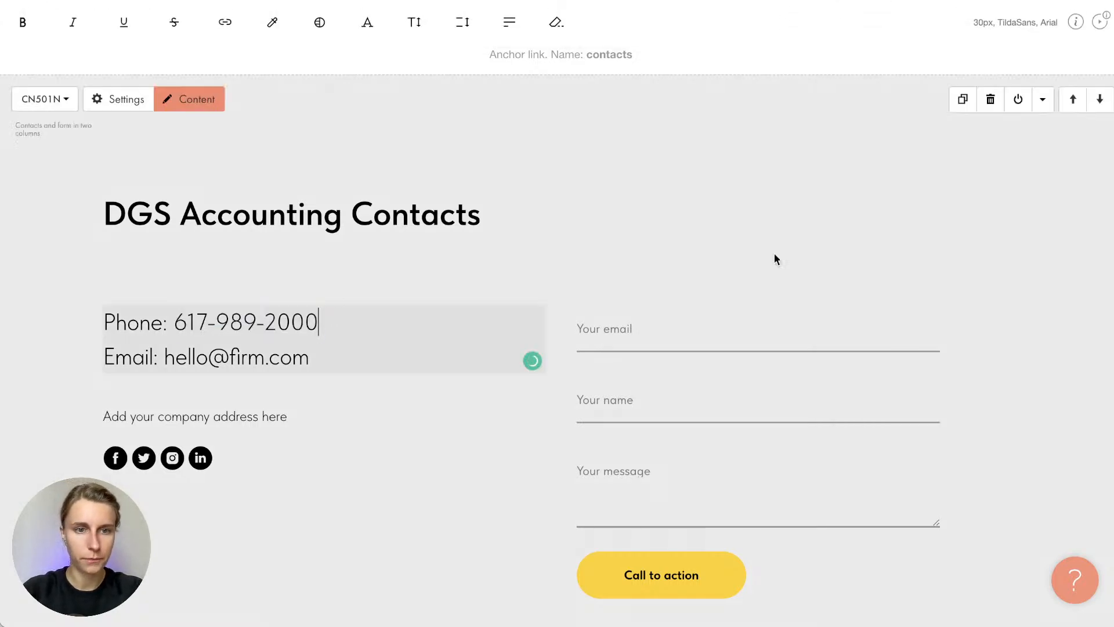
Replace the placeholder e-mail with the firm's e-mail address from the notes
{"action": "key", "text": "super+Tab"}
{"action": "left_click_drag", "start_coordinate": [901, 208], "coordinate": [1026, 209]}
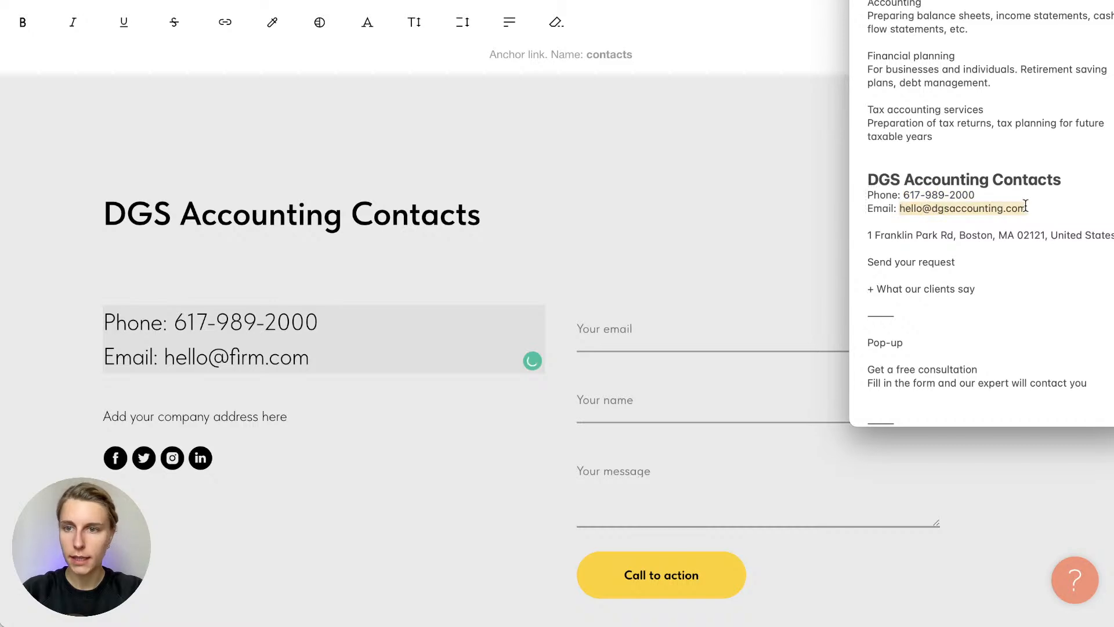
{"action": "key", "text": "super+Tab"}
{"action": "left_click_drag", "start_coordinate": [164, 357], "coordinate": [309, 357]}
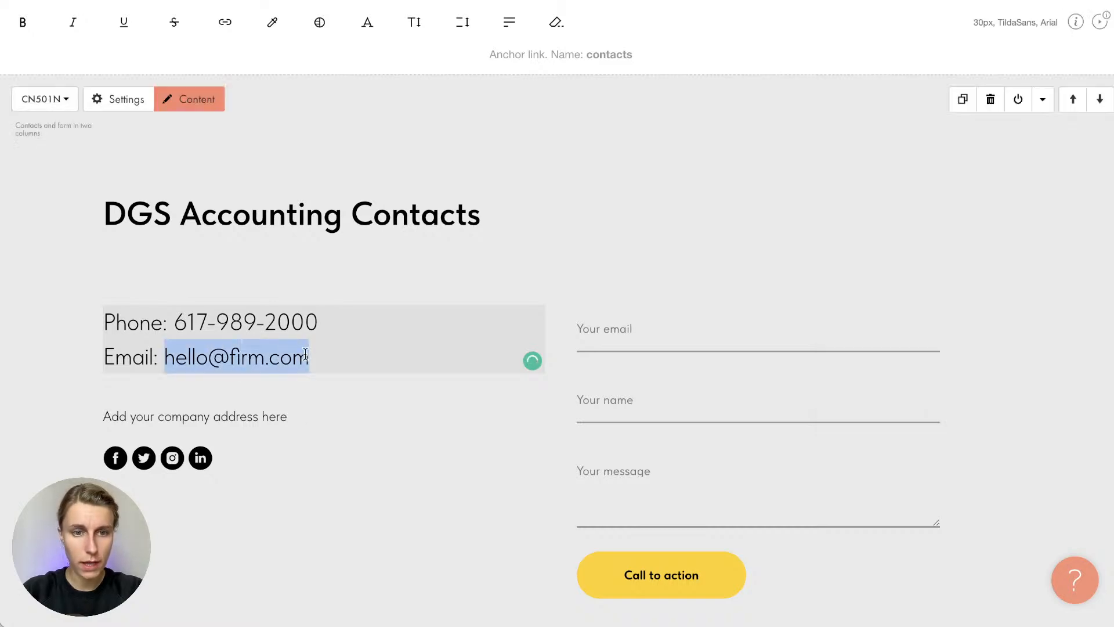
{"action": "key", "text": "super+v"}
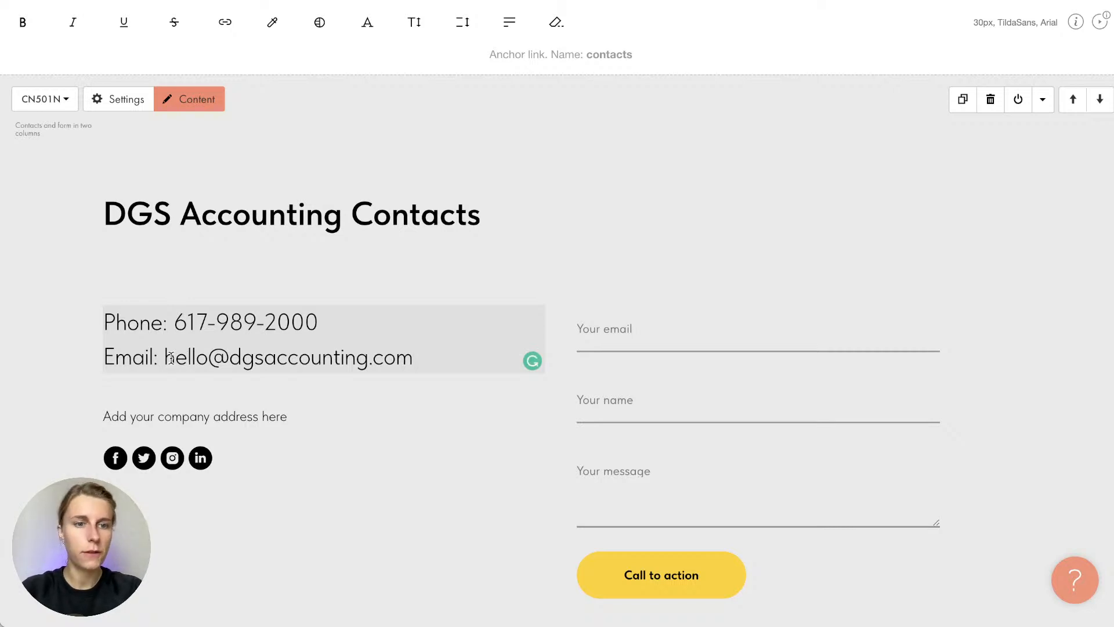
{"action": "left_click_drag", "start_coordinate": [165, 358], "coordinate": [415, 362]}
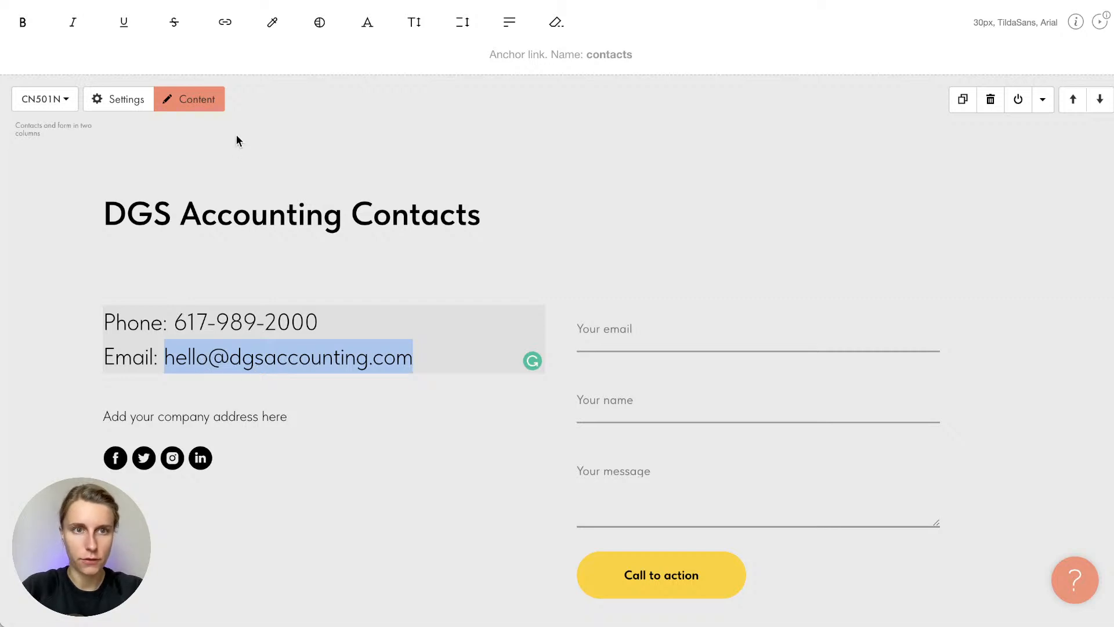
Link the e-mail address as a mailto link and confirm clicking it opens a new message
{"action": "left_click", "coordinate": [238, 33]}
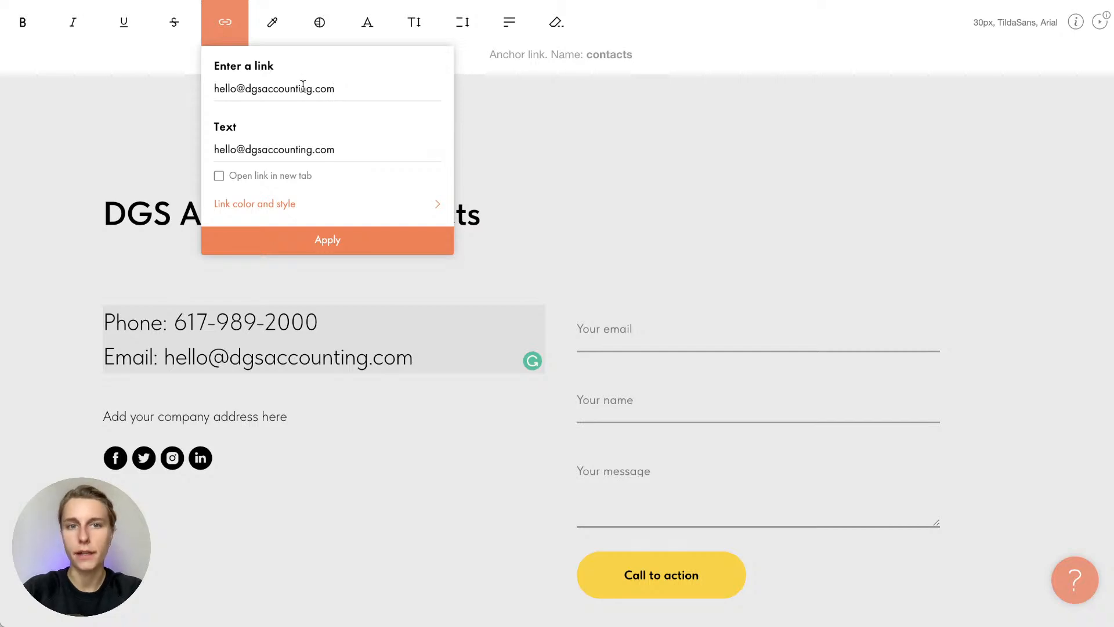
{"action": "left_click", "coordinate": [304, 240]}
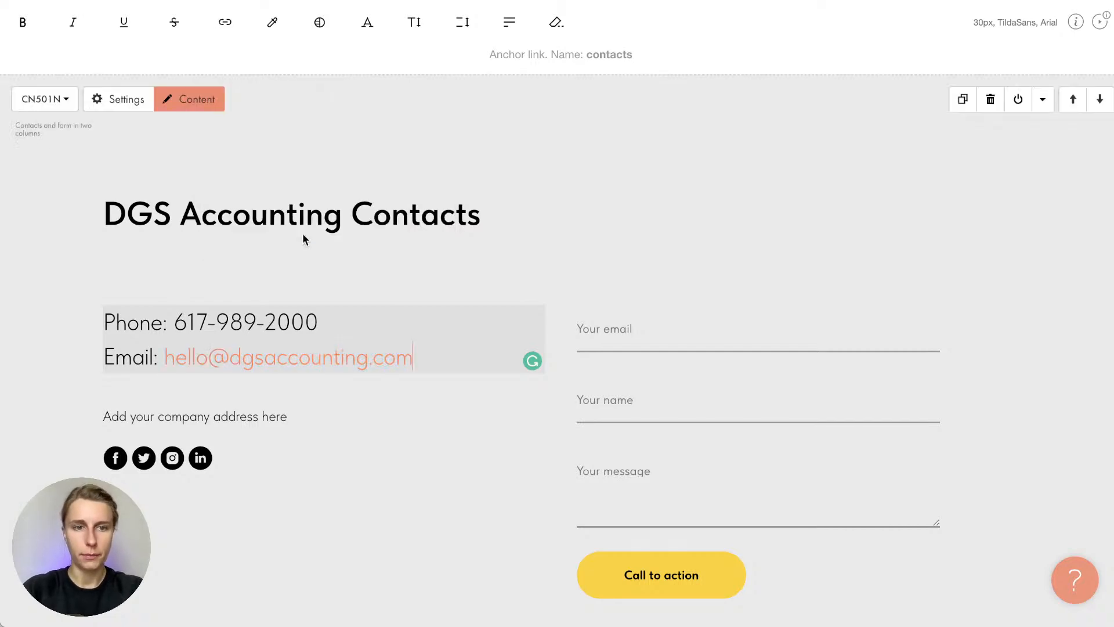
{"action": "left_click", "coordinate": [346, 392]}
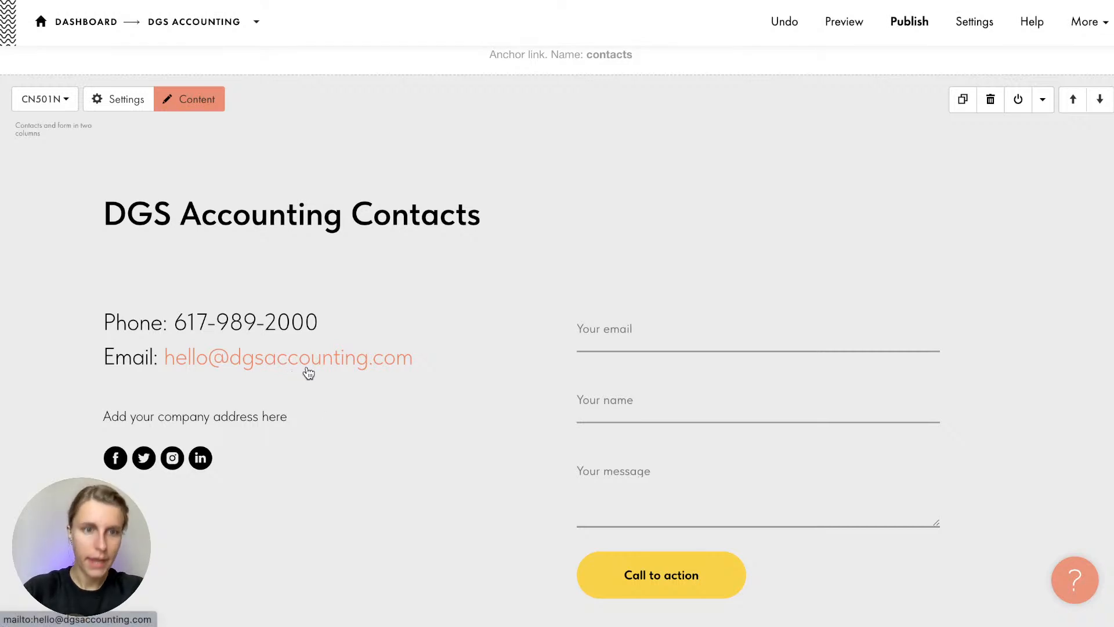
{"action": "left_click", "coordinate": [307, 367]}
{"action": "left_click", "coordinate": [314, 393]}
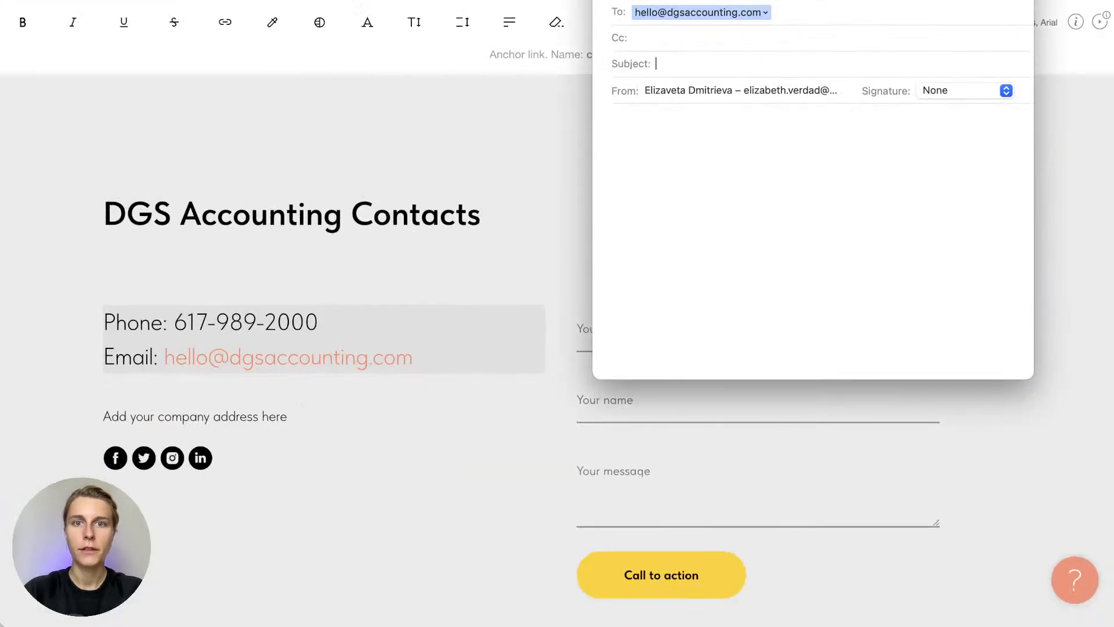
Discard the test message without saving, return to the editor and quit Mail from the Dock
{"action": "left_click", "coordinate": [608, 0]}
{"action": "left_click", "coordinate": [839, 225]}
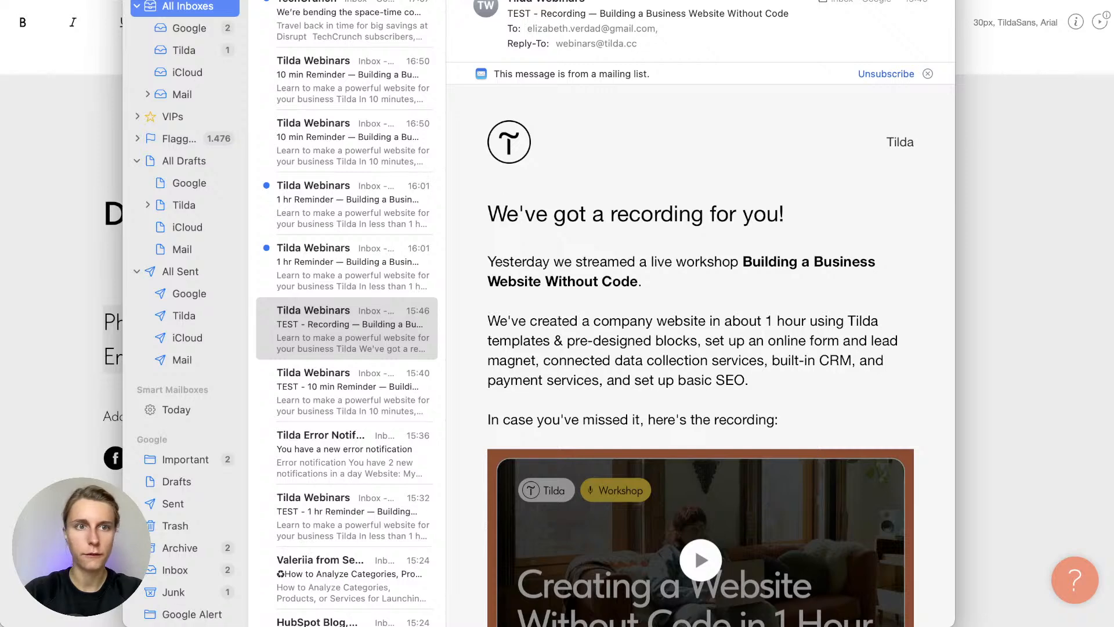
{"action": "left_click", "coordinate": [137, 0]}
{"action": "left_click", "coordinate": [209, 145]}
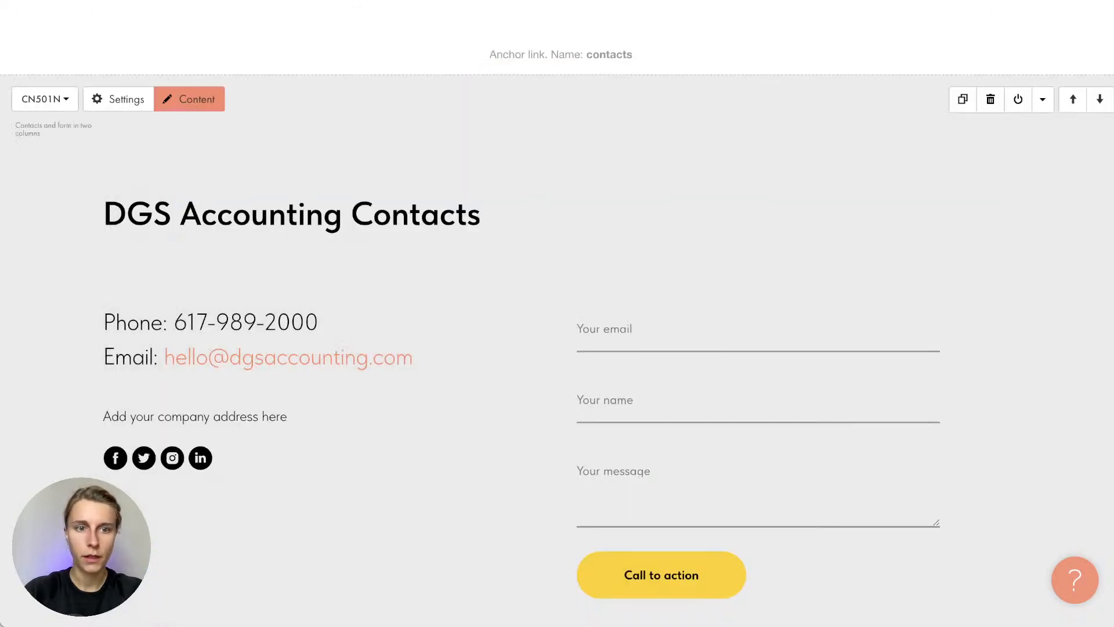
{"action": "mouse_move", "coordinate": [238, 603]}
{"action": "right_click", "coordinate": [116, 605]}
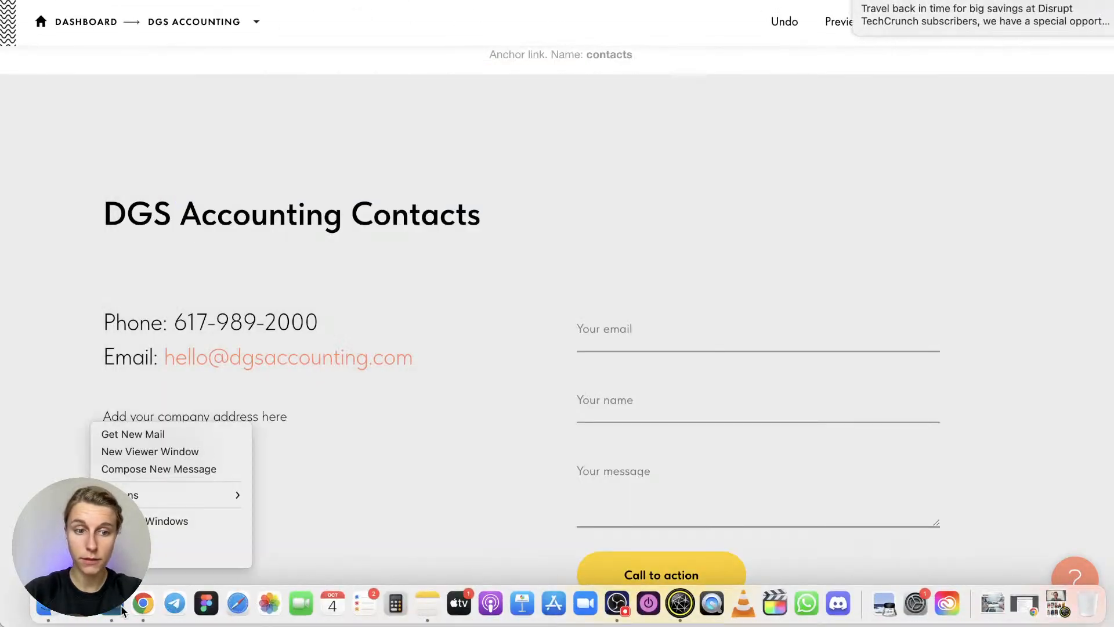
{"action": "left_click", "coordinate": [140, 555]}
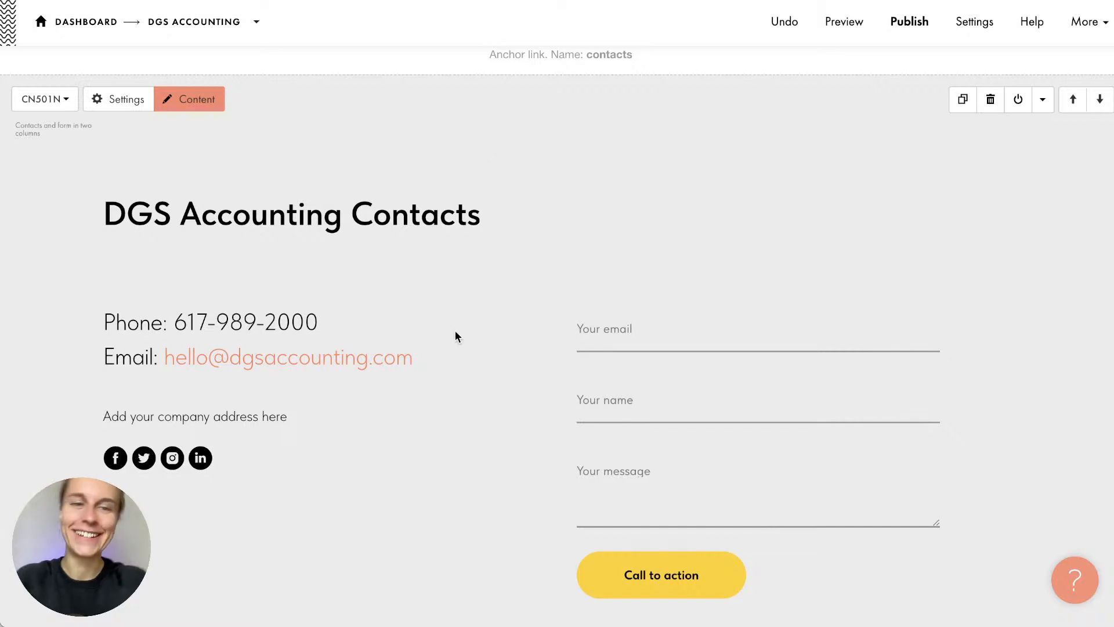
{"action": "mouse_move", "coordinate": [362, 623]}
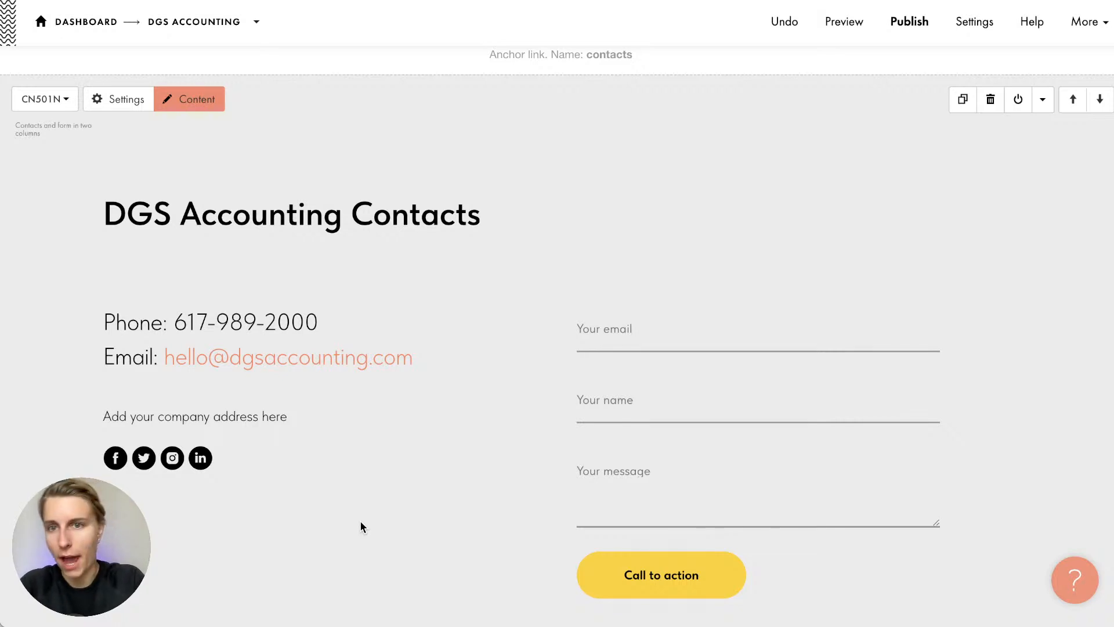
Paste the company's street address from the notes over the placeholder address line
{"action": "scroll", "coordinate": [360, 526], "scroll_direction": "down", "scroll_amount": 1}
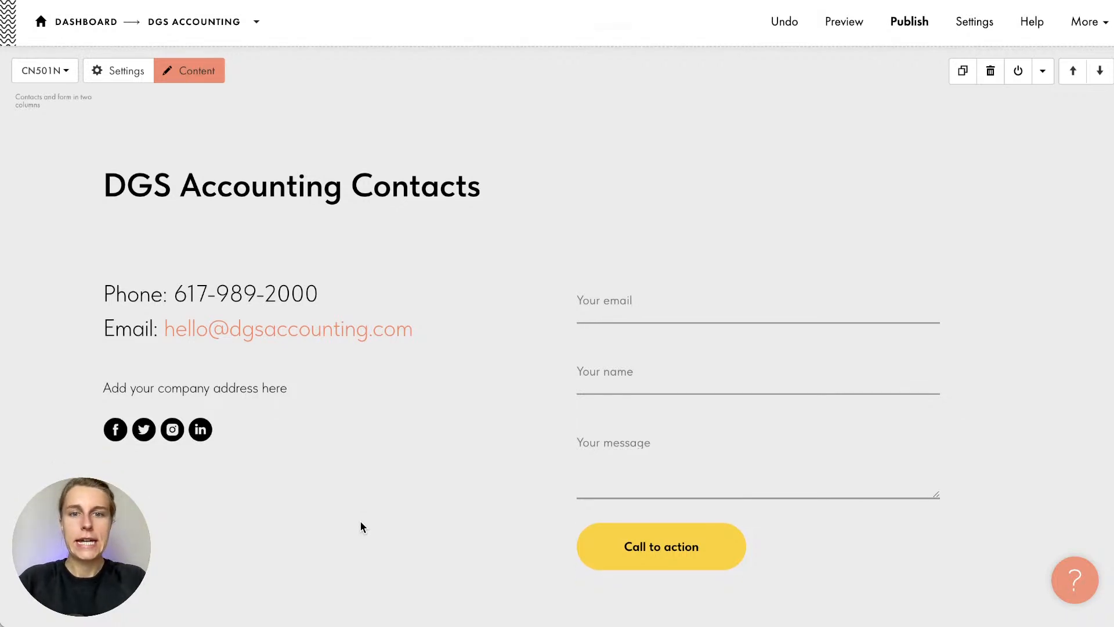
{"action": "key", "text": "super+Tab"}
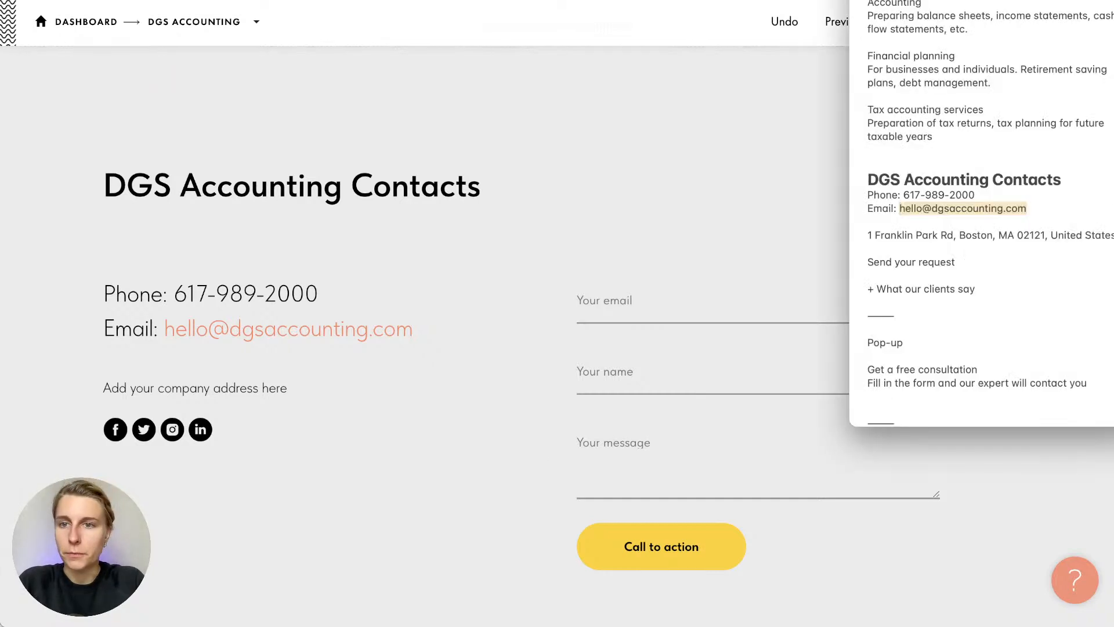
{"action": "triple_click", "coordinate": [936, 235]}
{"action": "left_click", "coordinate": [206, 386]}
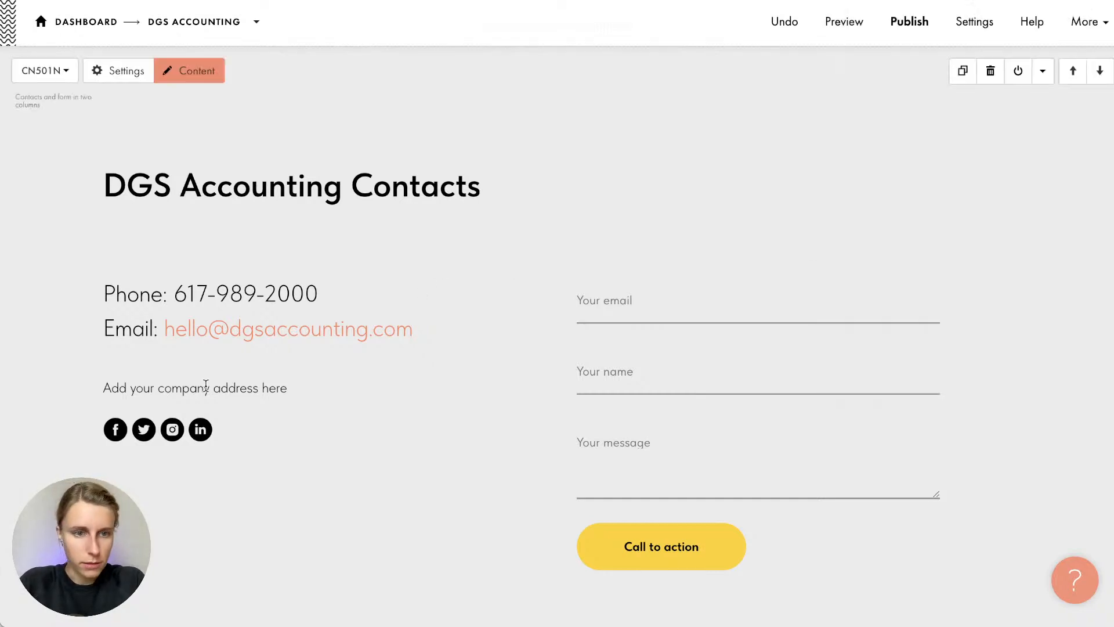
{"action": "left_click", "coordinate": [246, 385]}
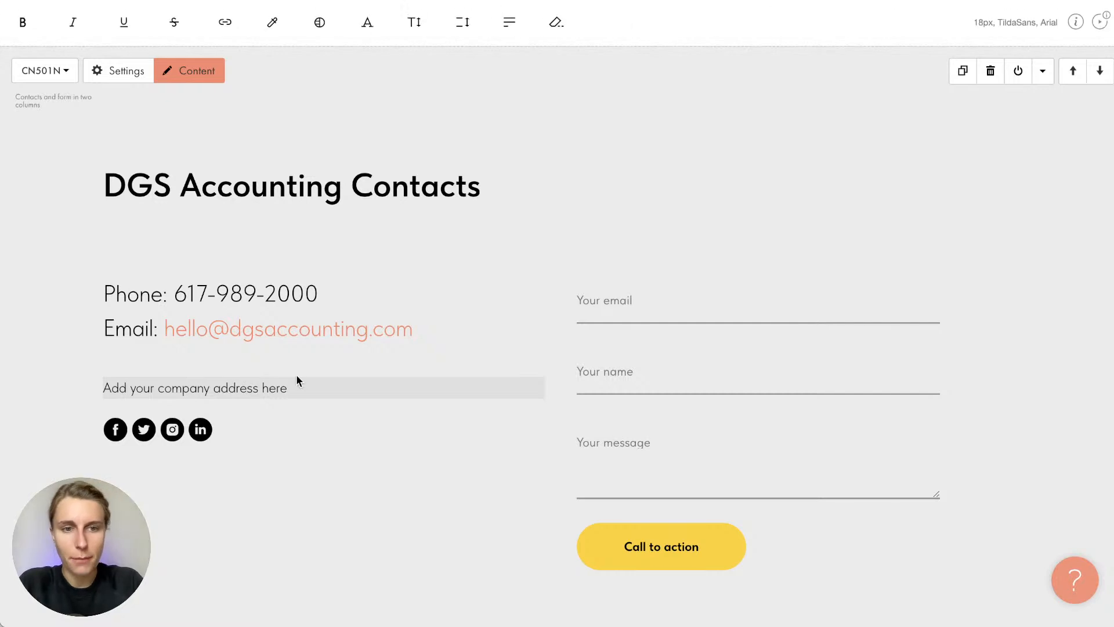
{"action": "left_click_drag", "start_coordinate": [294, 386], "coordinate": [91, 392]}
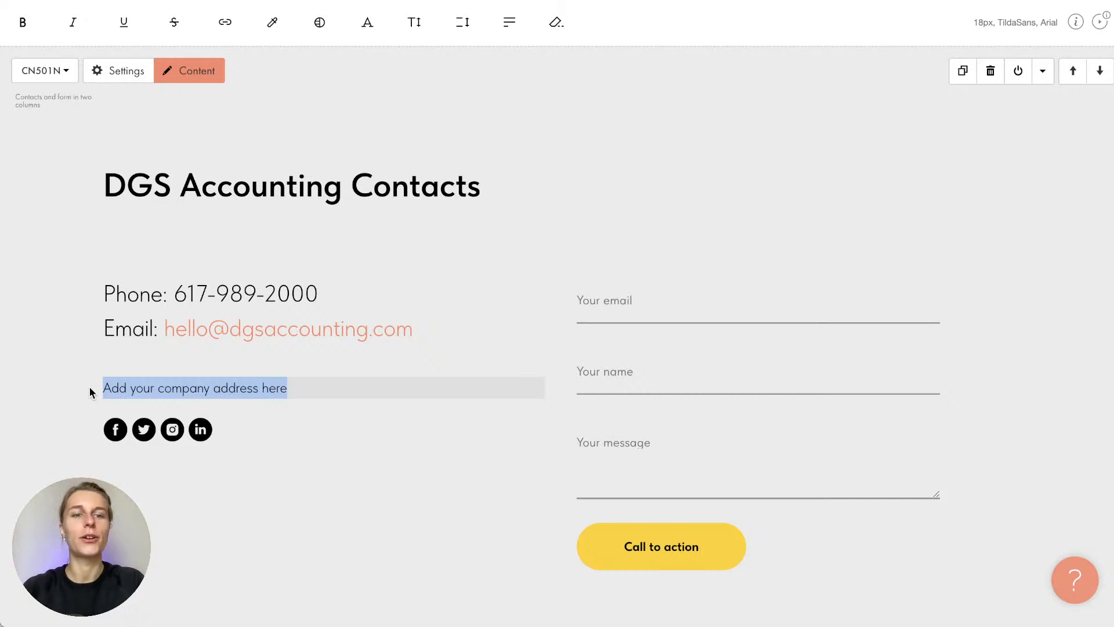
{"action": "key", "text": "super+v"}
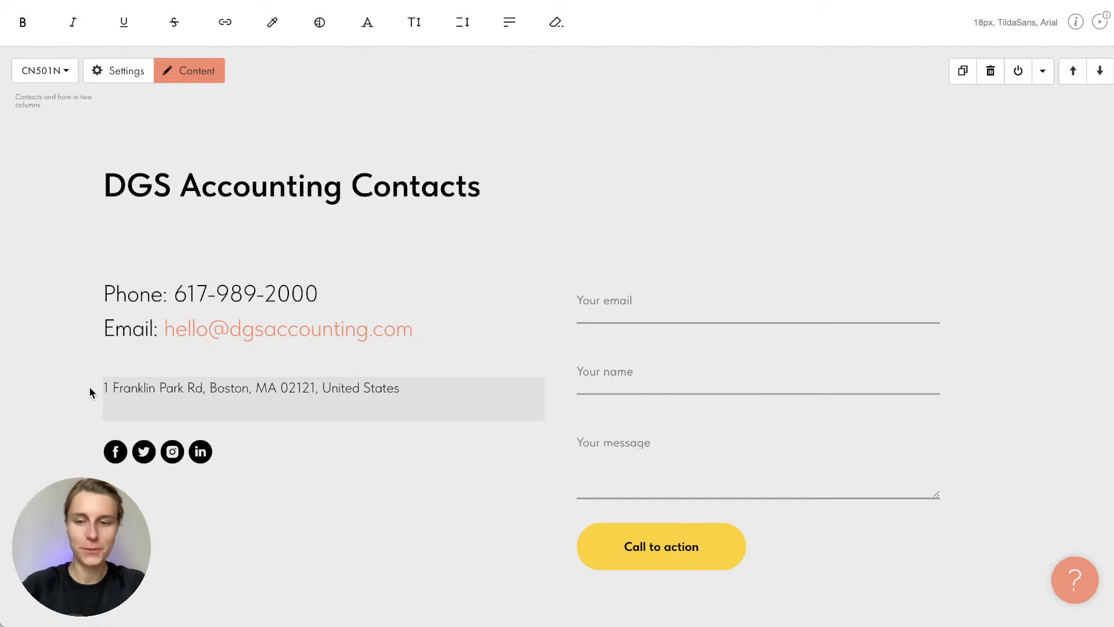
{"action": "left_click", "coordinate": [68, 389]}
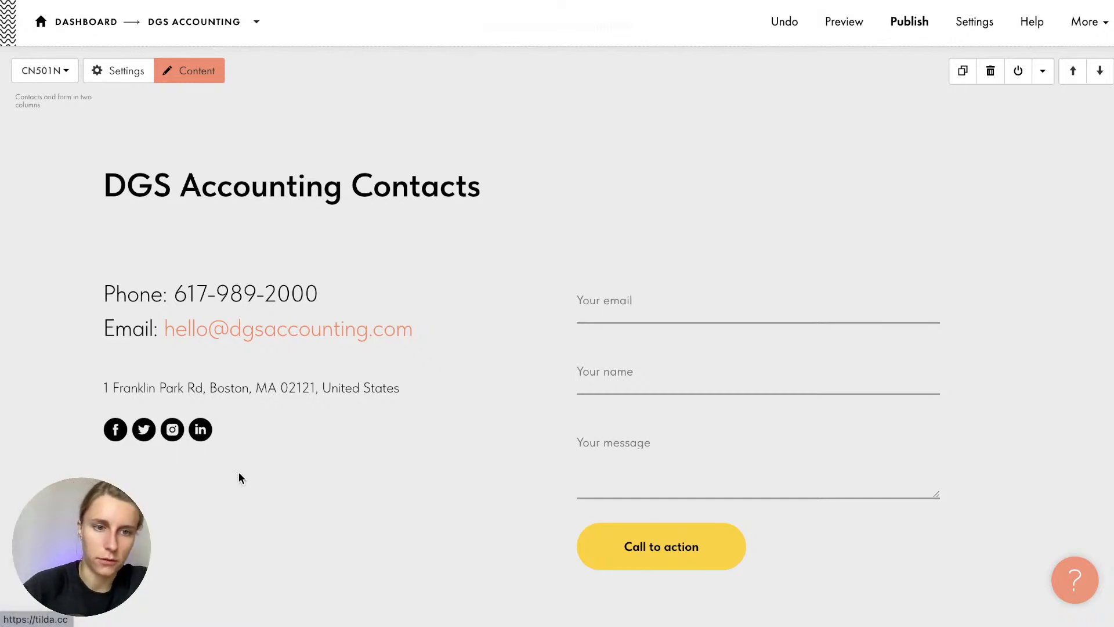
Open the contacts block's Content settings and expand Social Media Links to inspect the Facebook item
{"action": "left_click", "coordinate": [199, 72]}
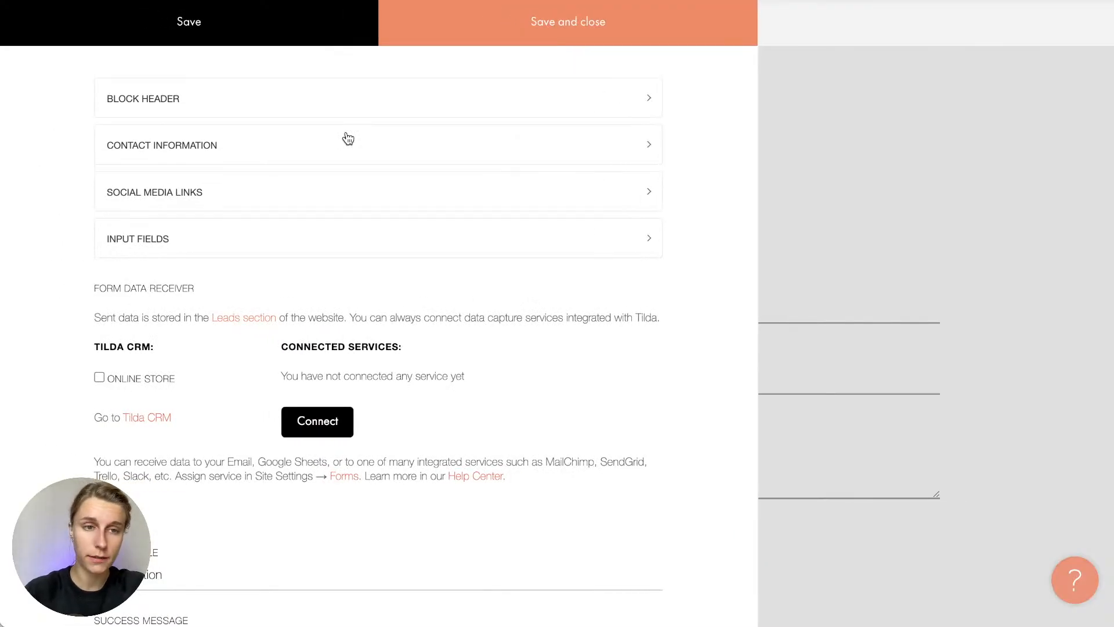
{"action": "left_click", "coordinate": [149, 193]}
{"action": "scroll", "coordinate": [316, 395], "scroll_direction": "down", "scroll_amount": 3}
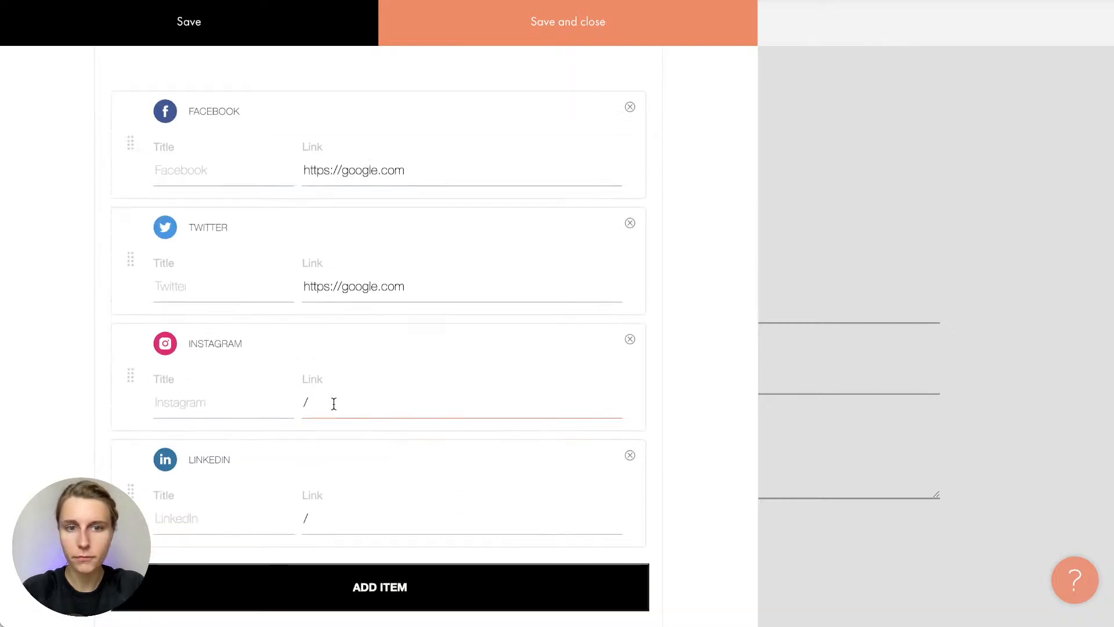
{"action": "double_click", "coordinate": [353, 167]}
{"action": "triple_click", "coordinate": [353, 167]}
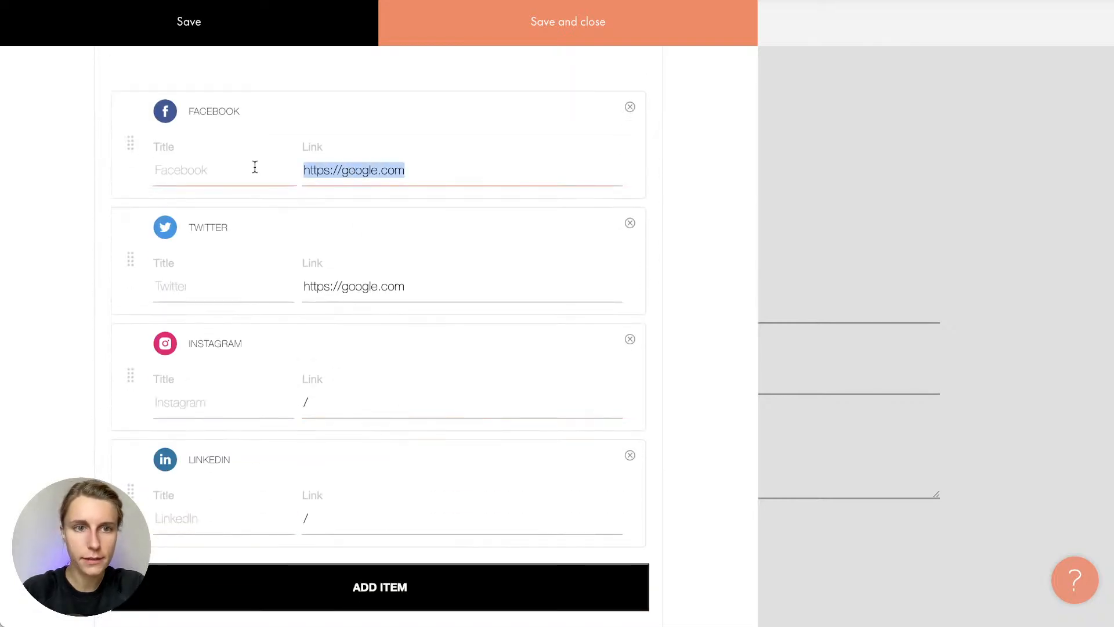
{"action": "left_click", "coordinate": [249, 169]}
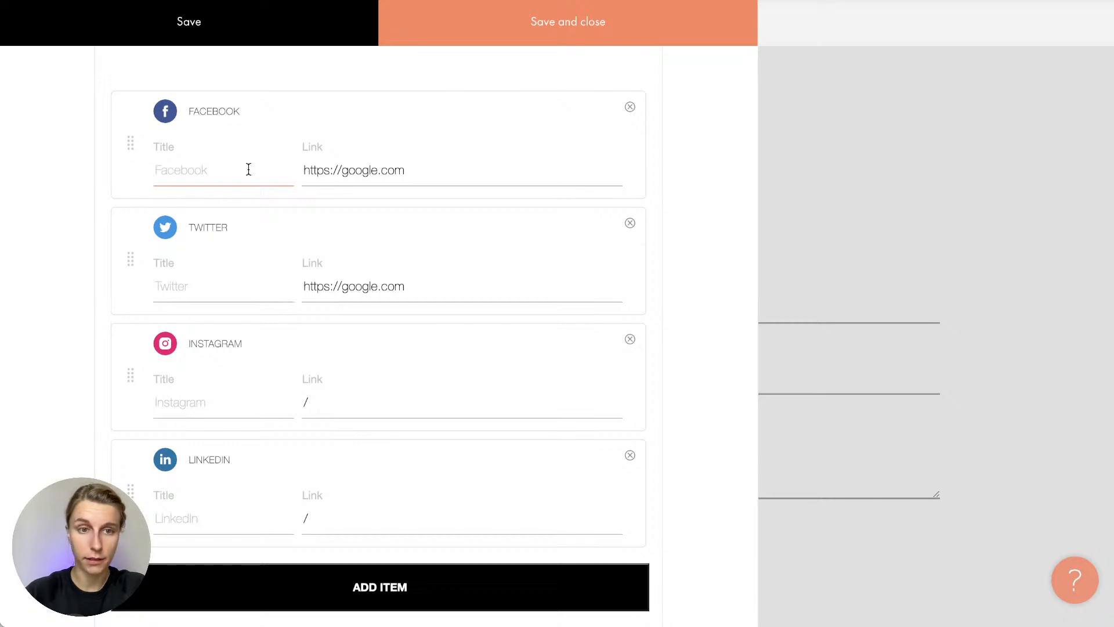
Add a Website social link item, try its custom icon upload, then remove it
{"action": "left_click", "coordinate": [368, 573]}
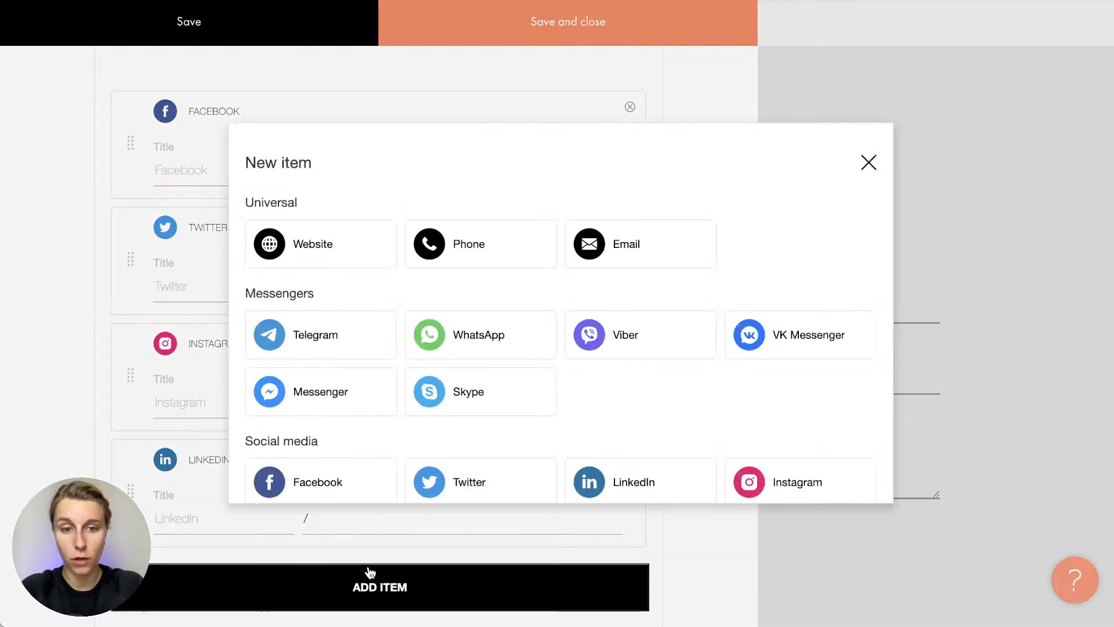
{"action": "scroll", "coordinate": [443, 304], "scroll_direction": "down", "scroll_amount": 5}
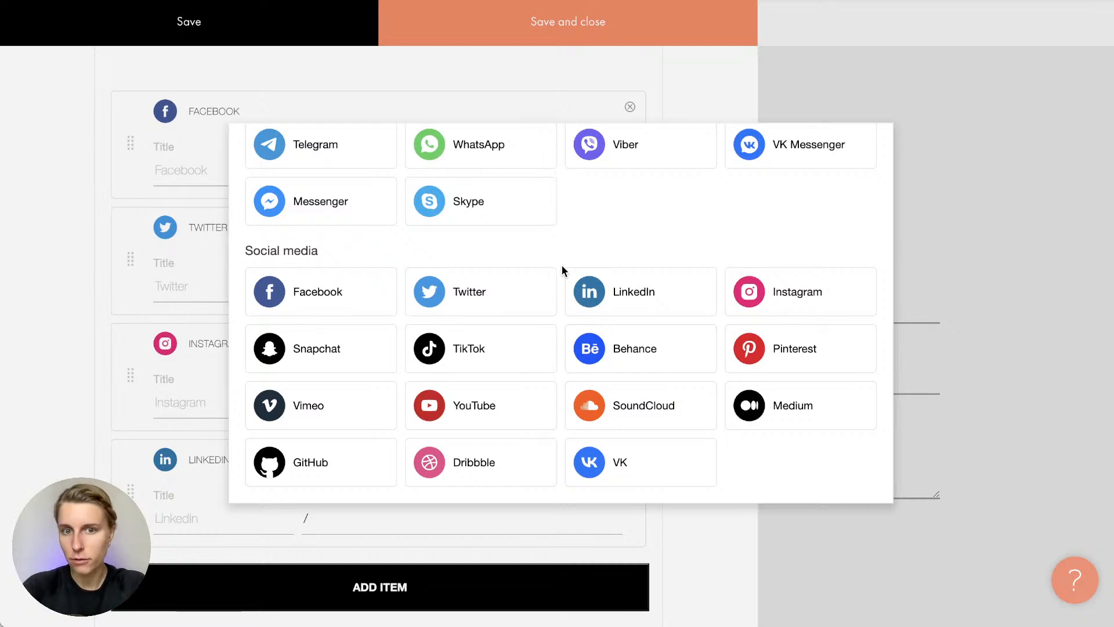
{"action": "scroll", "coordinate": [562, 267], "scroll_direction": "up", "scroll_amount": 3}
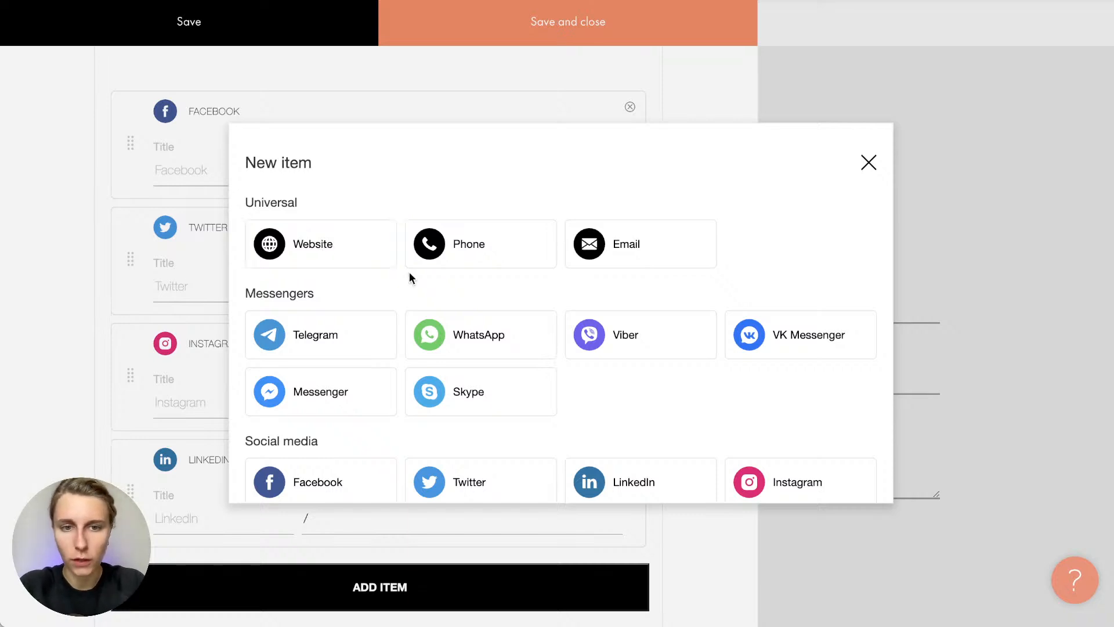
{"action": "scroll", "coordinate": [409, 273], "scroll_direction": "down", "scroll_amount": 3}
{"action": "scroll", "coordinate": [406, 278], "scroll_direction": "up", "scroll_amount": 3}
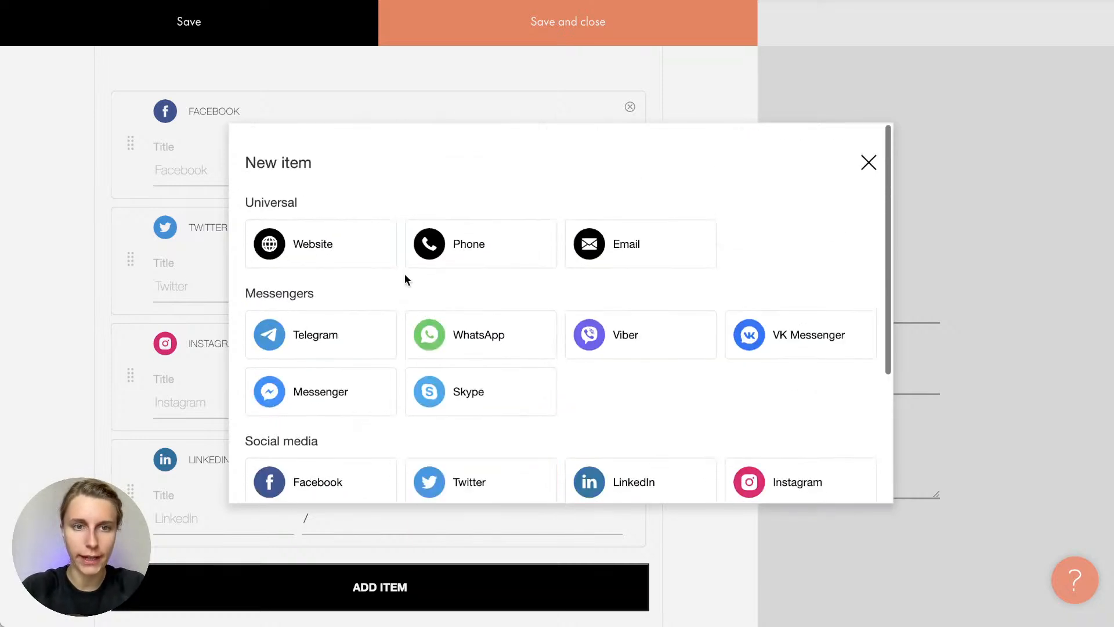
{"action": "left_click", "coordinate": [324, 242]}
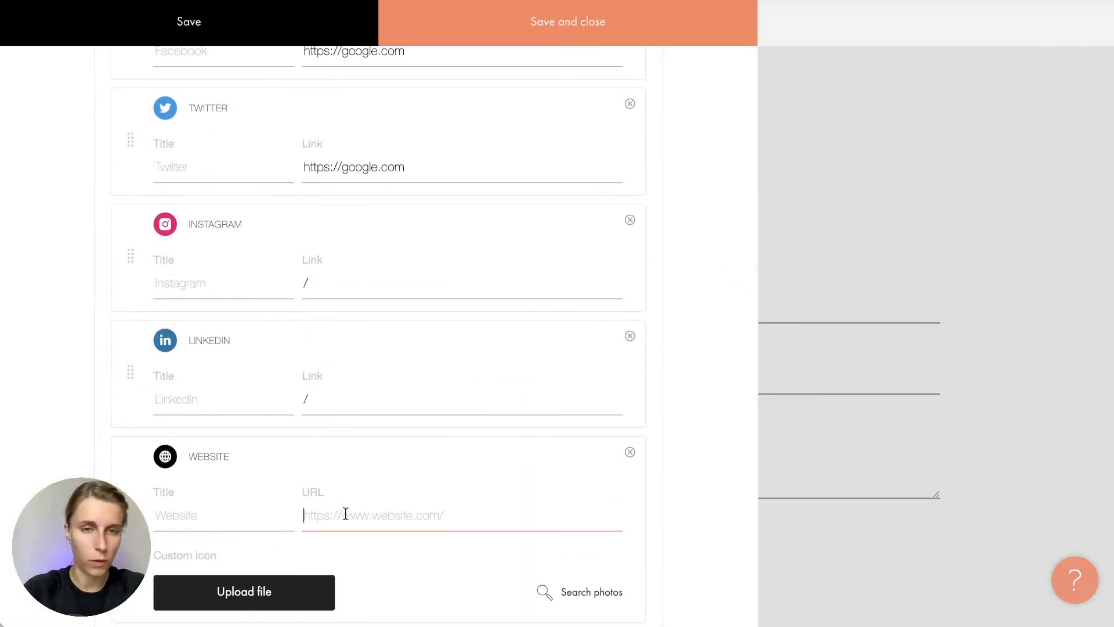
{"action": "left_click", "coordinate": [253, 526]}
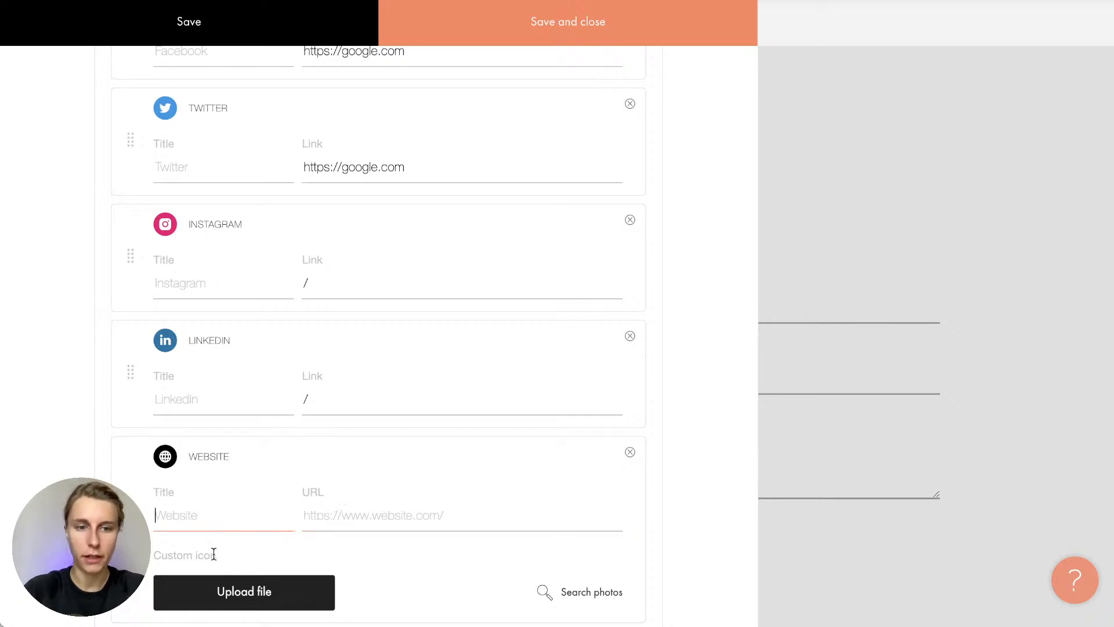
{"action": "scroll", "coordinate": [210, 553], "scroll_direction": "down", "scroll_amount": 1}
{"action": "left_click", "coordinate": [235, 513]}
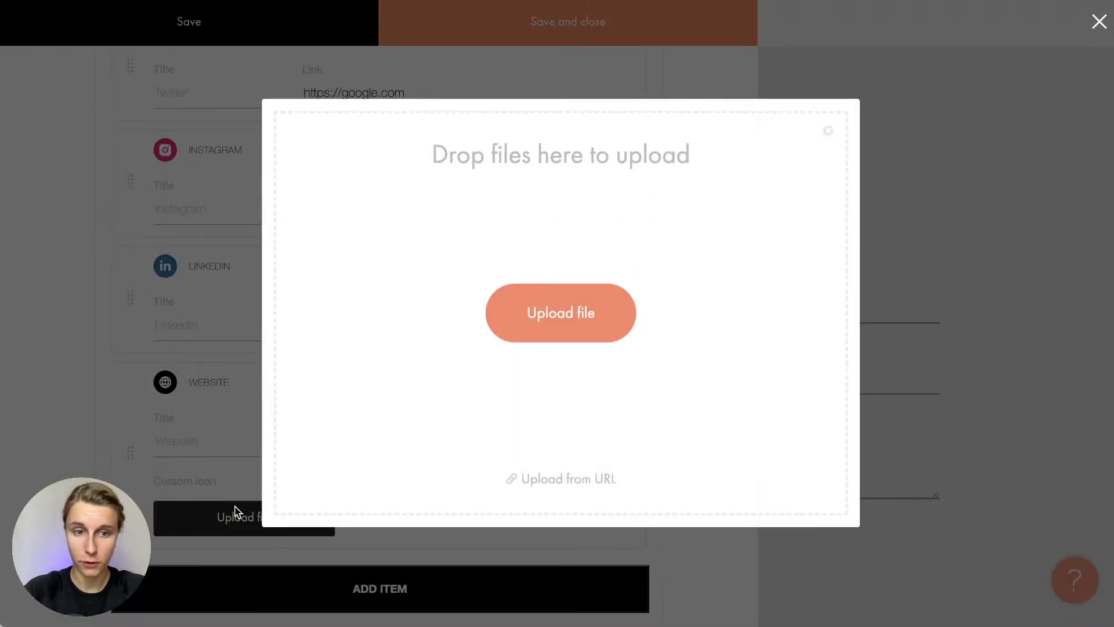
{"action": "left_click", "coordinate": [236, 513]}
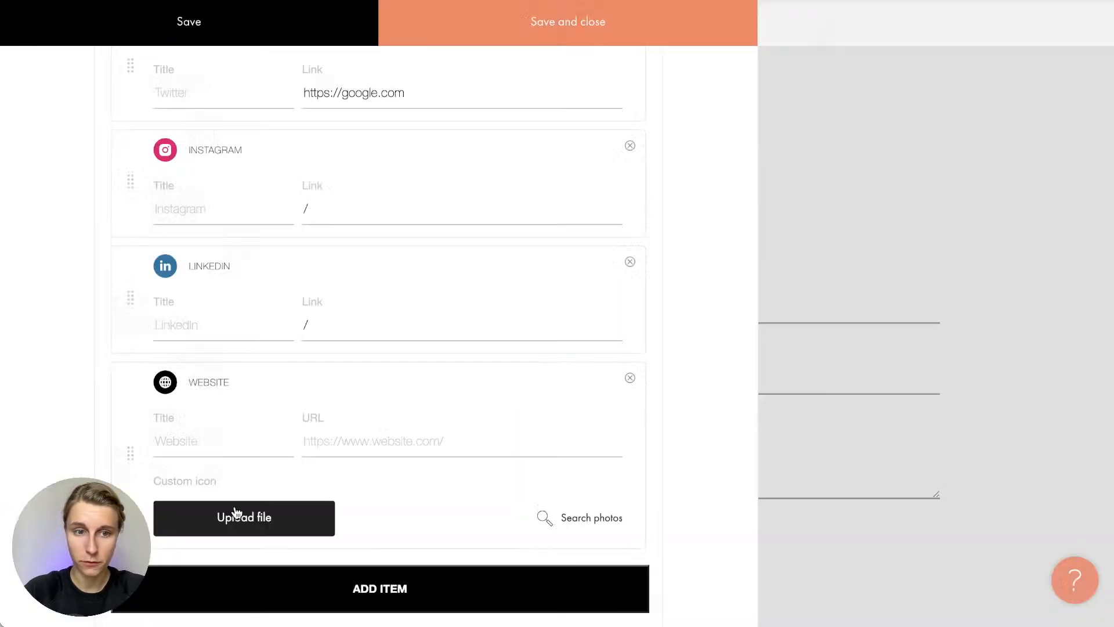
{"action": "left_click", "coordinate": [630, 378]}
Delete the Facebook link item and save the content settings
{"action": "scroll", "coordinate": [635, 266], "scroll_direction": "up", "scroll_amount": 3}
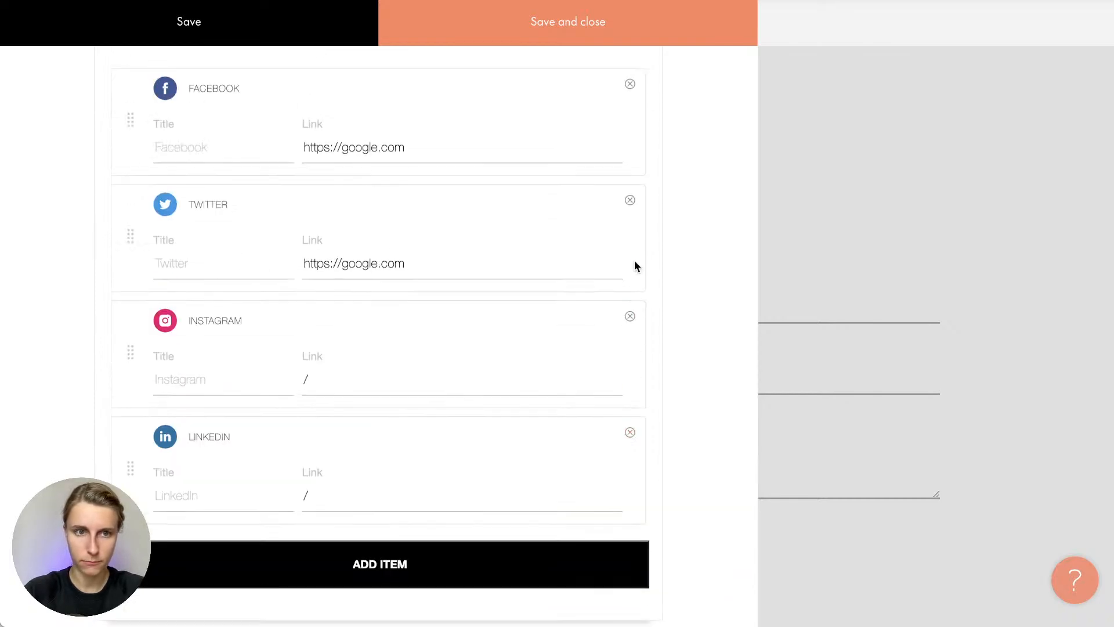
{"action": "left_click", "coordinate": [631, 85]}
{"action": "left_click", "coordinate": [592, 43]}
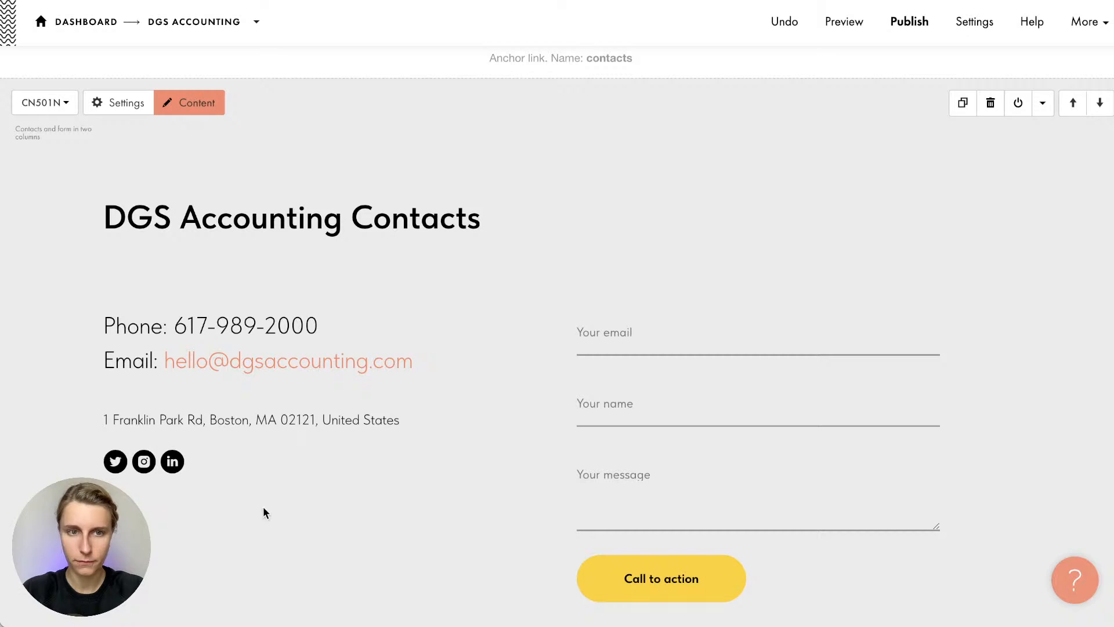
{"action": "scroll", "coordinate": [264, 511], "scroll_direction": "up", "scroll_amount": 4}
{"action": "scroll", "coordinate": [264, 509], "scroll_direction": "up", "scroll_amount": 5}
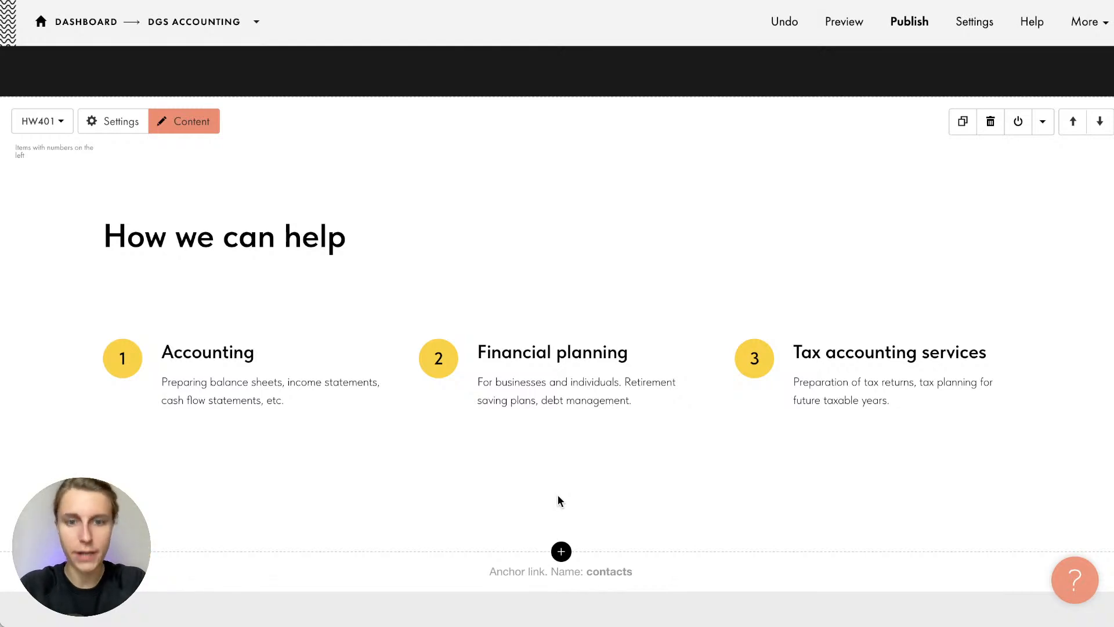
{"action": "scroll", "coordinate": [559, 497], "scroll_direction": "down", "scroll_amount": 1}
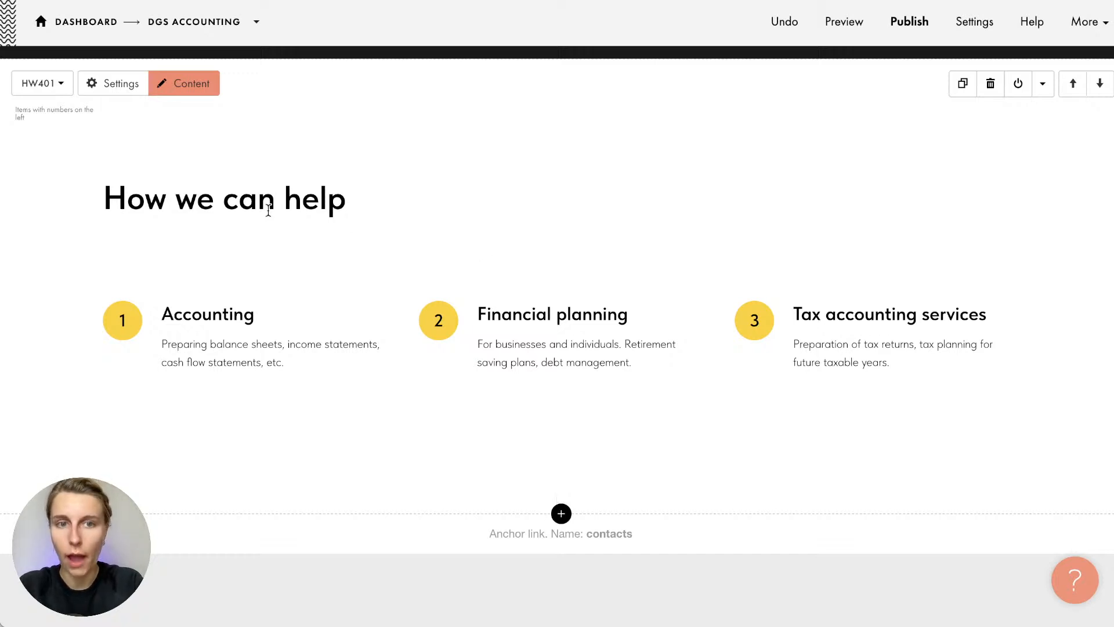
{"action": "scroll", "coordinate": [460, 493], "scroll_direction": "down", "scroll_amount": 4}
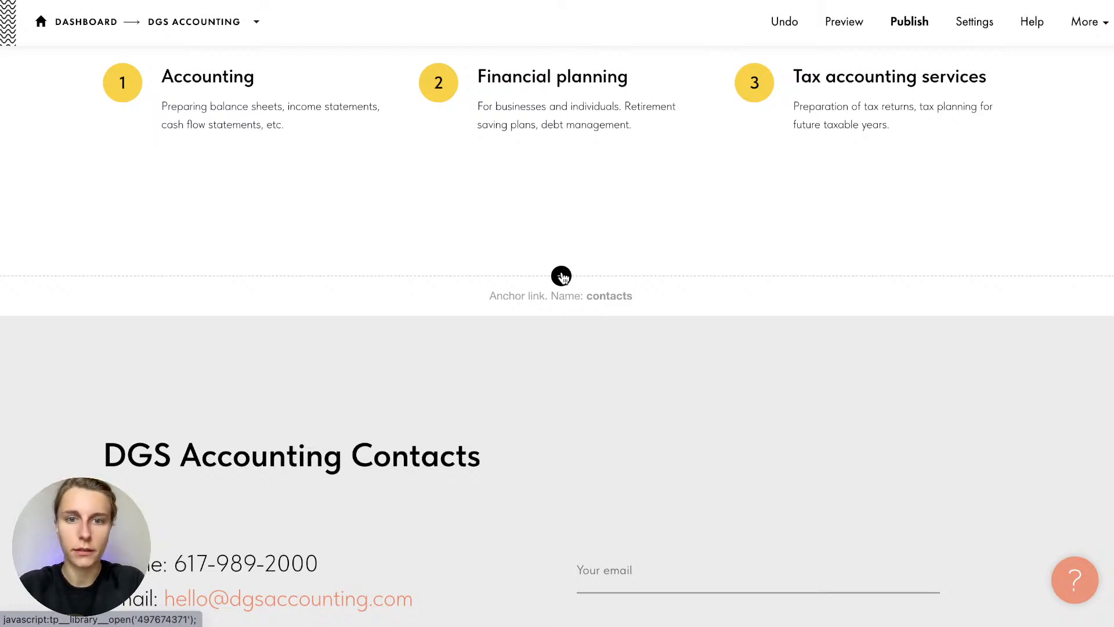
Insert the TS201 'Reviews in two columns' block from the Block Library's Reviews category
{"action": "left_click", "coordinate": [562, 276]}
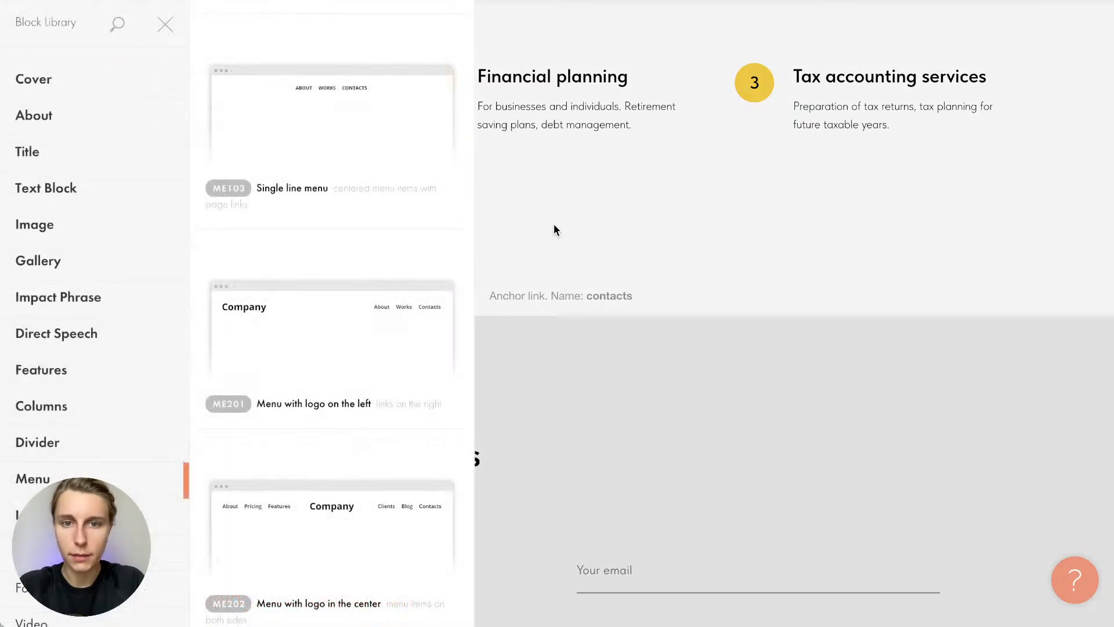
{"action": "left_click", "coordinate": [554, 230]}
{"action": "left_click", "coordinate": [560, 276]}
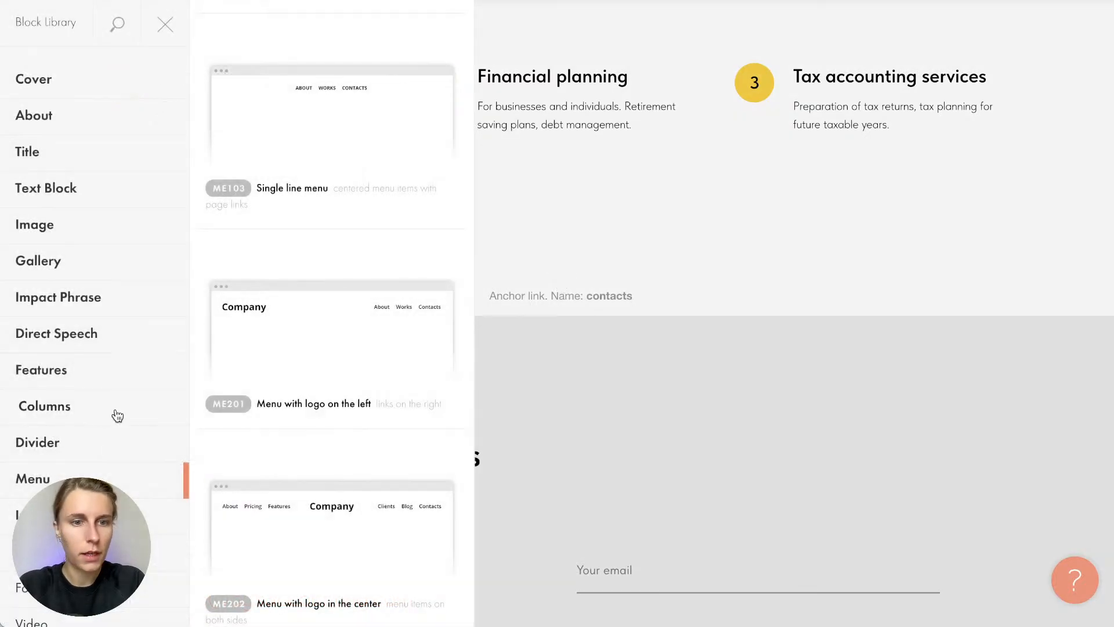
{"action": "scroll", "coordinate": [118, 415], "scroll_direction": "down", "scroll_amount": 10}
{"action": "scroll", "coordinate": [117, 416], "scroll_direction": "up", "scroll_amount": 10}
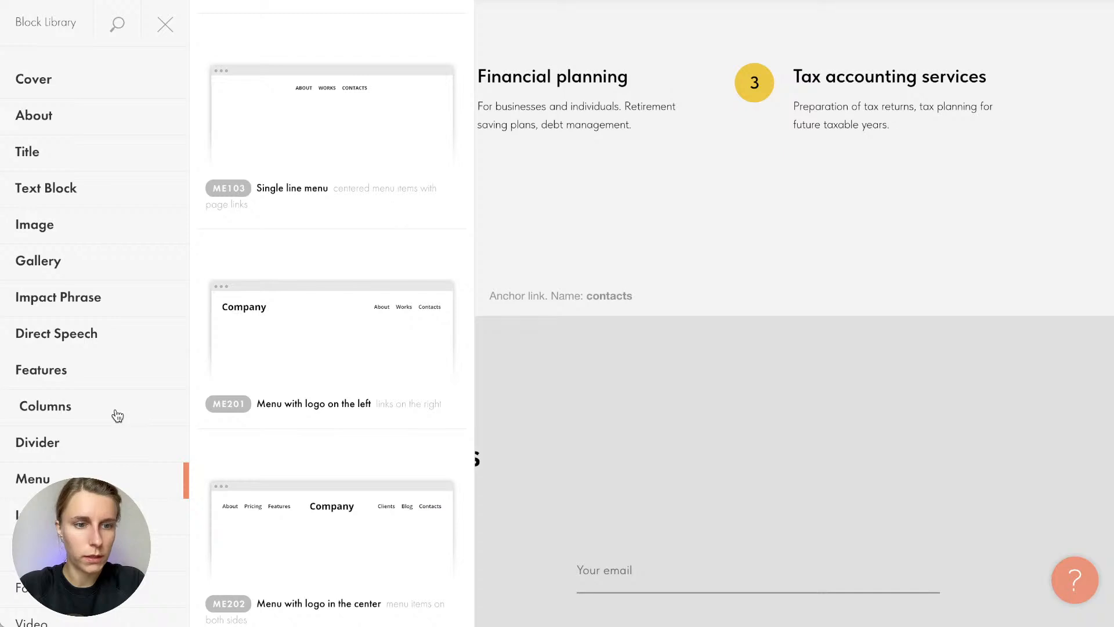
{"action": "scroll", "coordinate": [117, 416], "scroll_direction": "down", "scroll_amount": 6}
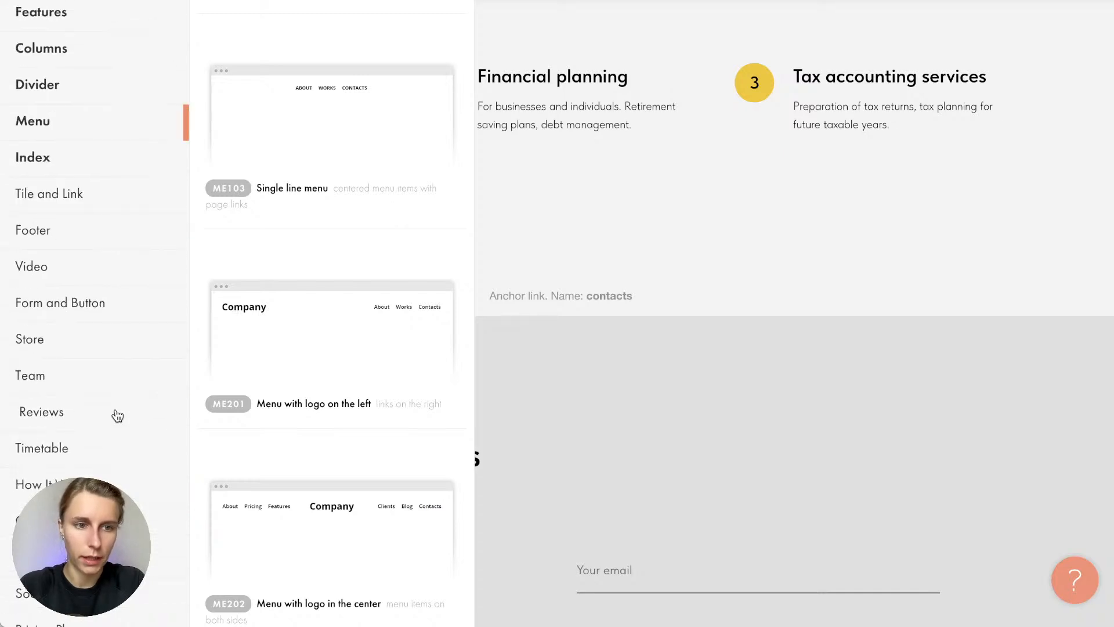
{"action": "left_click", "coordinate": [118, 415]}
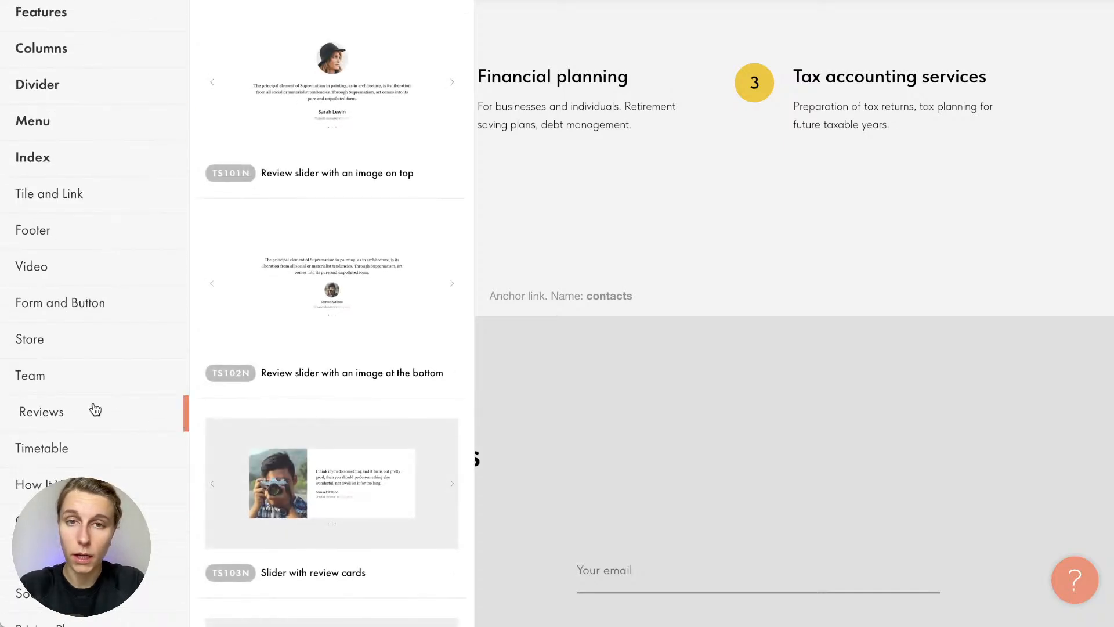
{"action": "scroll", "coordinate": [360, 416], "scroll_direction": "down", "scroll_amount": 10}
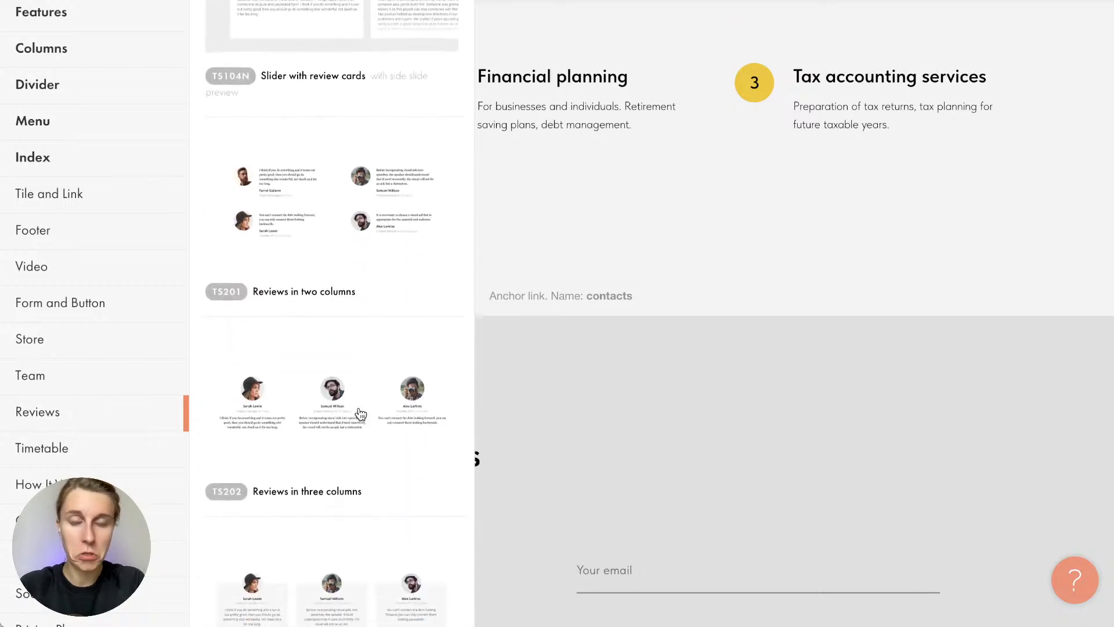
{"action": "scroll", "coordinate": [360, 414], "scroll_direction": "down", "scroll_amount": 5}
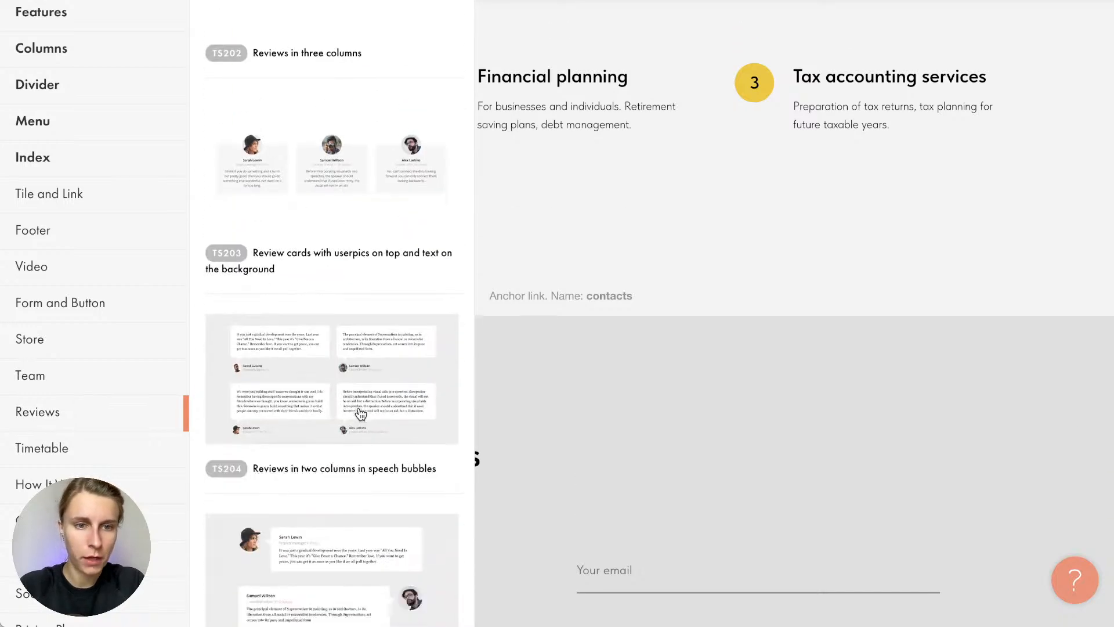
{"action": "scroll", "coordinate": [360, 414], "scroll_direction": "up", "scroll_amount": 5}
{"action": "scroll", "coordinate": [361, 414], "scroll_direction": "up", "scroll_amount": 4}
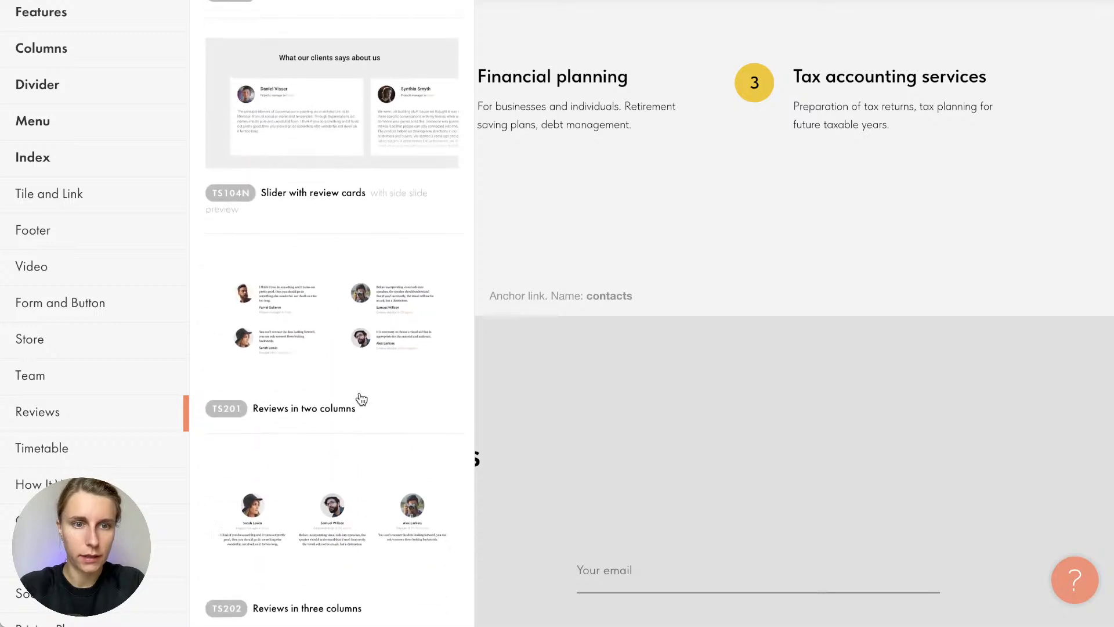
{"action": "left_click", "coordinate": [338, 356]}
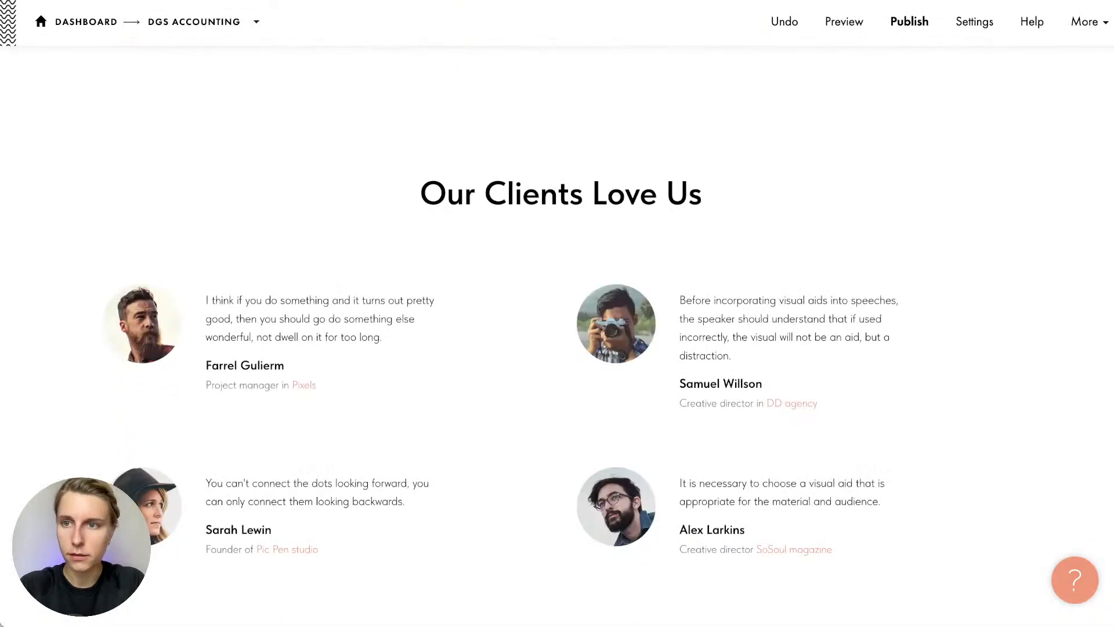
Replace the reviews heading with 'What our clients say' taken from the notes
{"action": "key", "text": "super+Tab"}
{"action": "scroll", "coordinate": [975, 276], "scroll_direction": "down", "scroll_amount": 3}
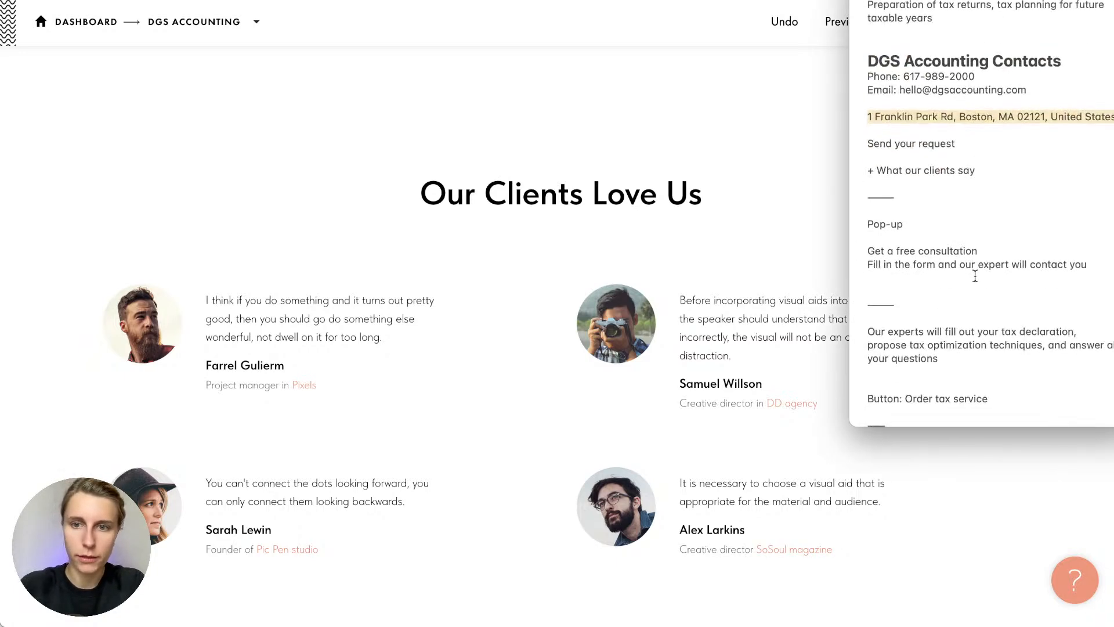
{"action": "left_click", "coordinate": [975, 276]}
{"action": "scroll", "coordinate": [975, 276], "scroll_direction": "down", "scroll_amount": 1}
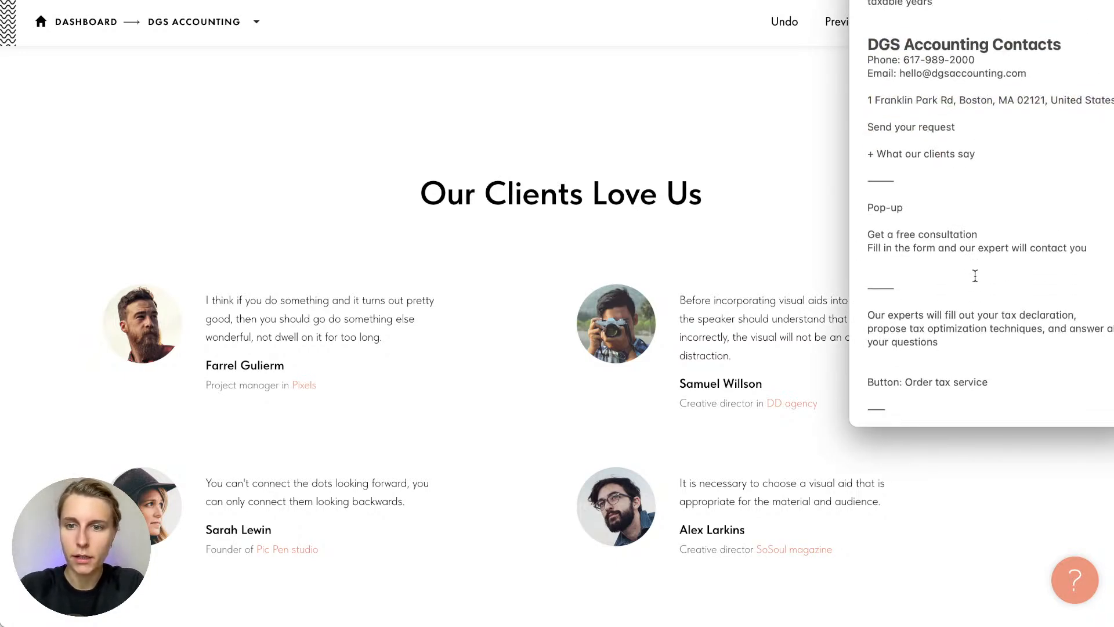
{"action": "left_click_drag", "start_coordinate": [875, 128], "coordinate": [1033, 127]}
{"action": "key", "text": "super+c"}
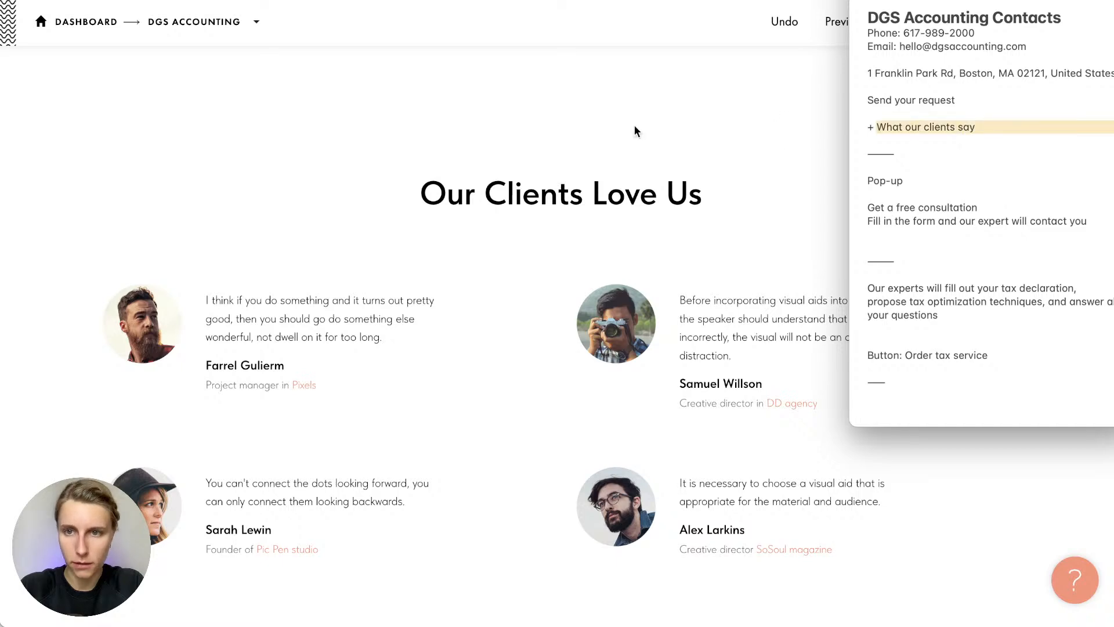
{"action": "left_click", "coordinate": [634, 125]}
{"action": "left_click", "coordinate": [525, 201]}
{"action": "key", "text": "super+v"}
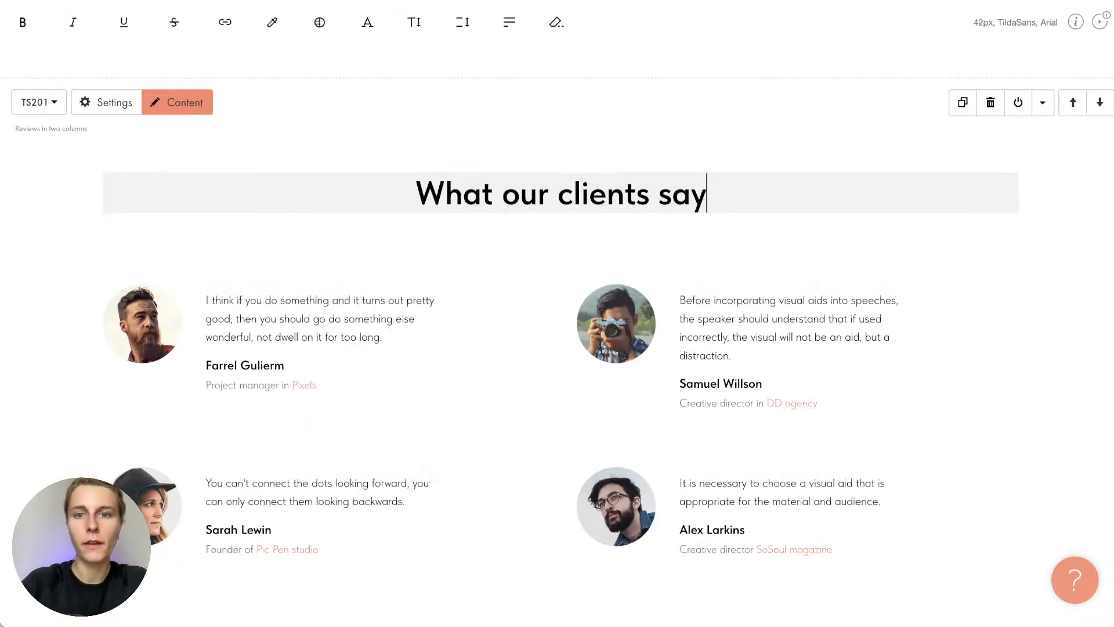
{"action": "left_click", "coordinate": [516, 146]}
{"action": "scroll", "coordinate": [517, 147], "scroll_direction": "up", "scroll_amount": 10}
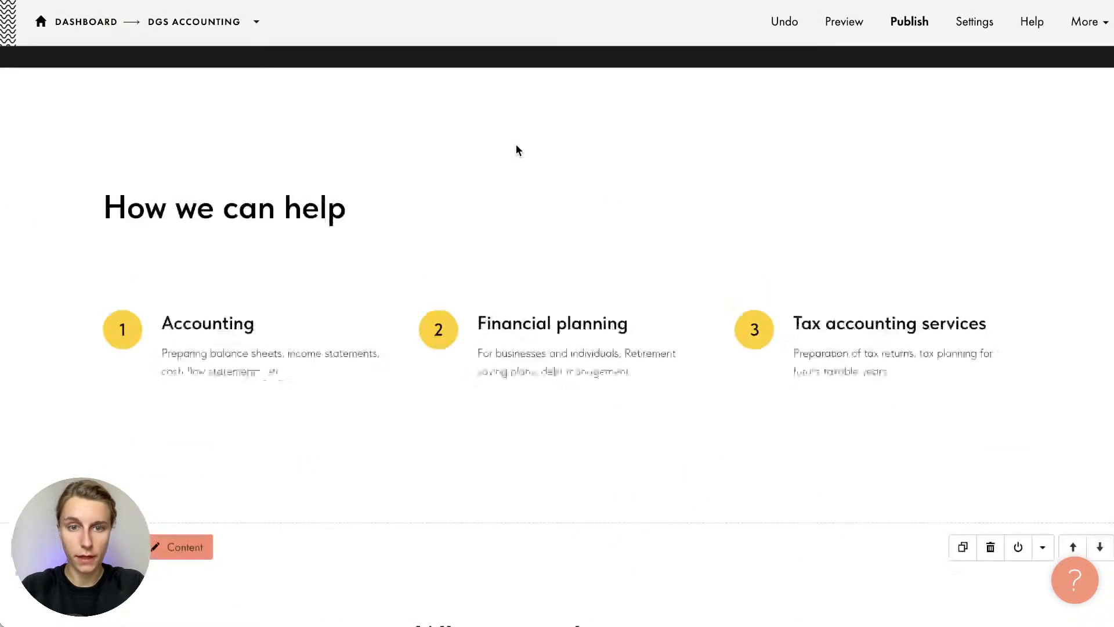
{"action": "scroll", "coordinate": [256, 398], "scroll_direction": "up", "scroll_amount": 10}
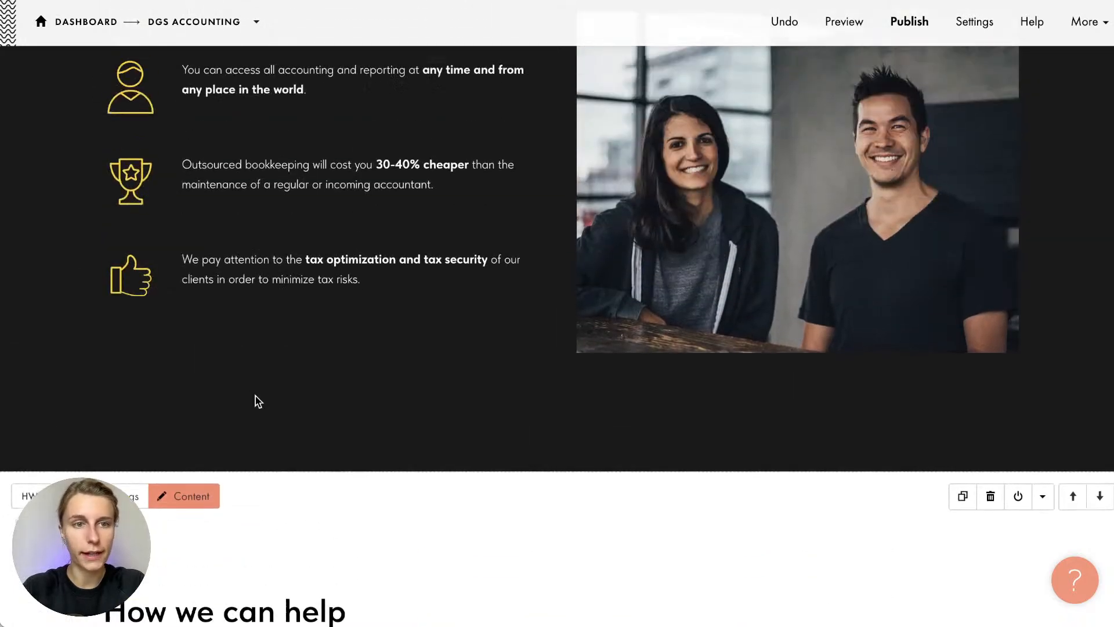
{"action": "scroll", "coordinate": [256, 400], "scroll_direction": "up", "scroll_amount": 2}
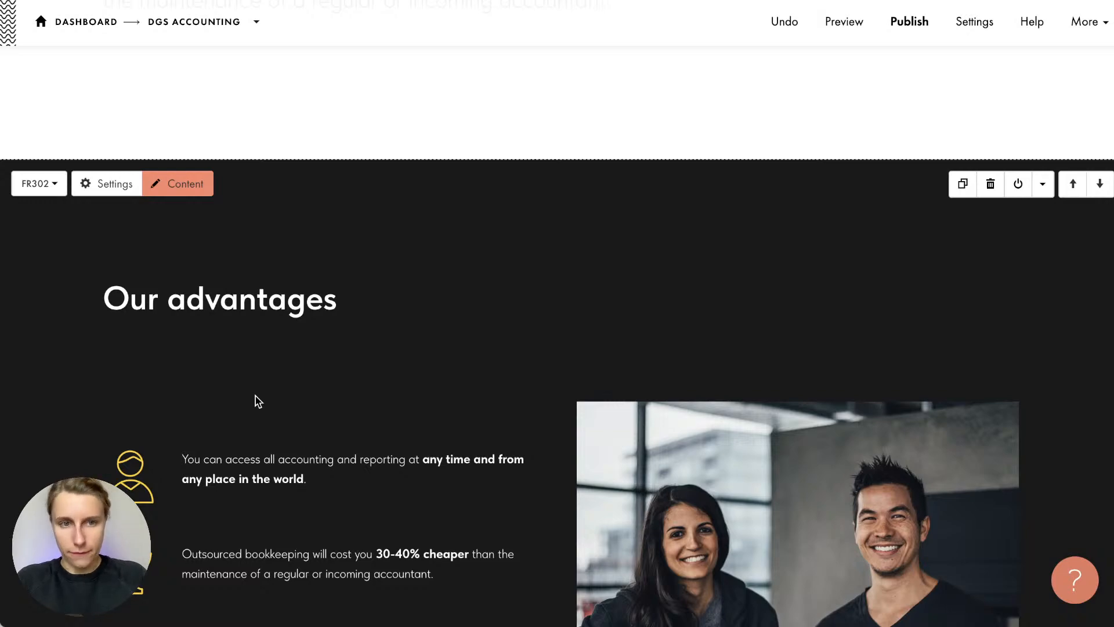
{"action": "scroll", "coordinate": [258, 400], "scroll_direction": "down", "scroll_amount": 15}
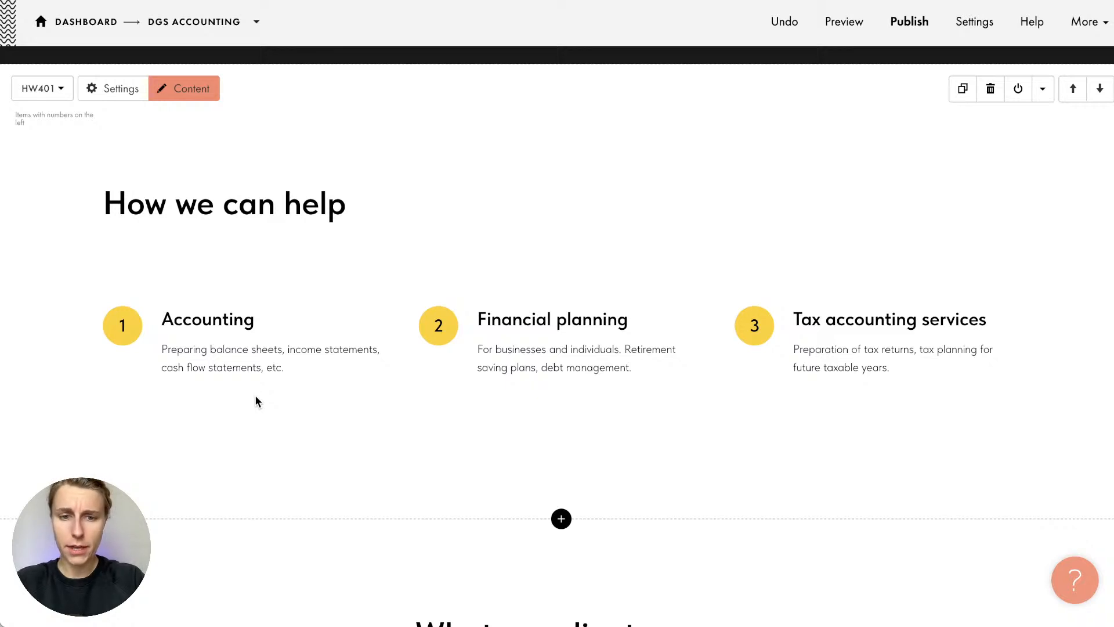
Apply Text align left to the whole 'What our clients say' heading
{"action": "scroll", "coordinate": [255, 397], "scroll_direction": "down", "scroll_amount": 5}
{"action": "left_click", "coordinate": [432, 335]}
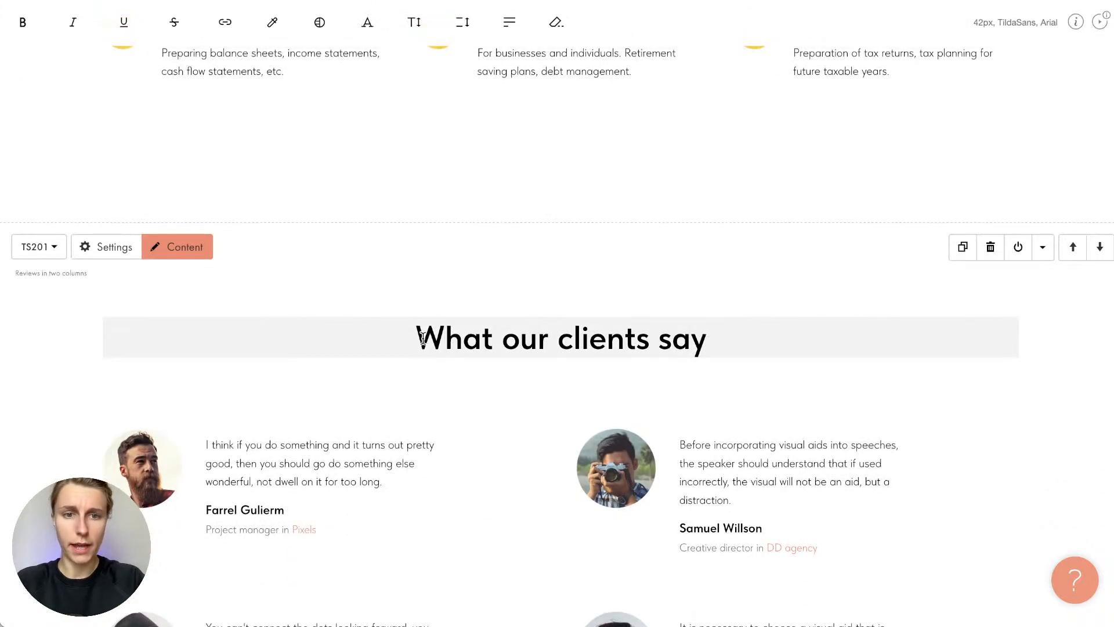
{"action": "left_click_drag", "start_coordinate": [422, 337], "coordinate": [745, 328]}
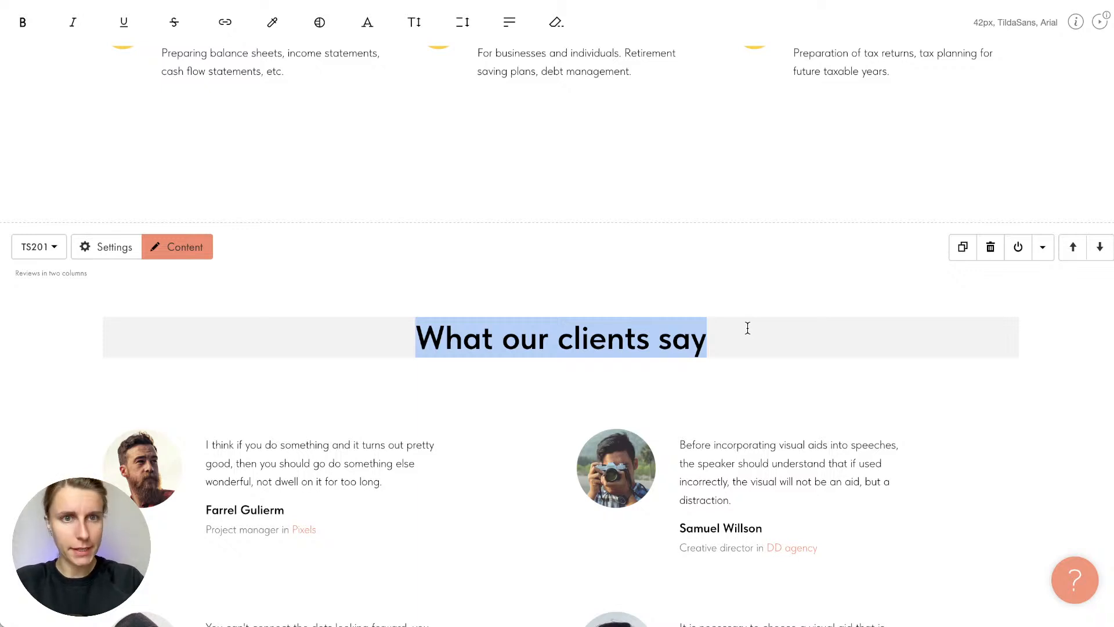
{"action": "left_click", "coordinate": [516, 23]}
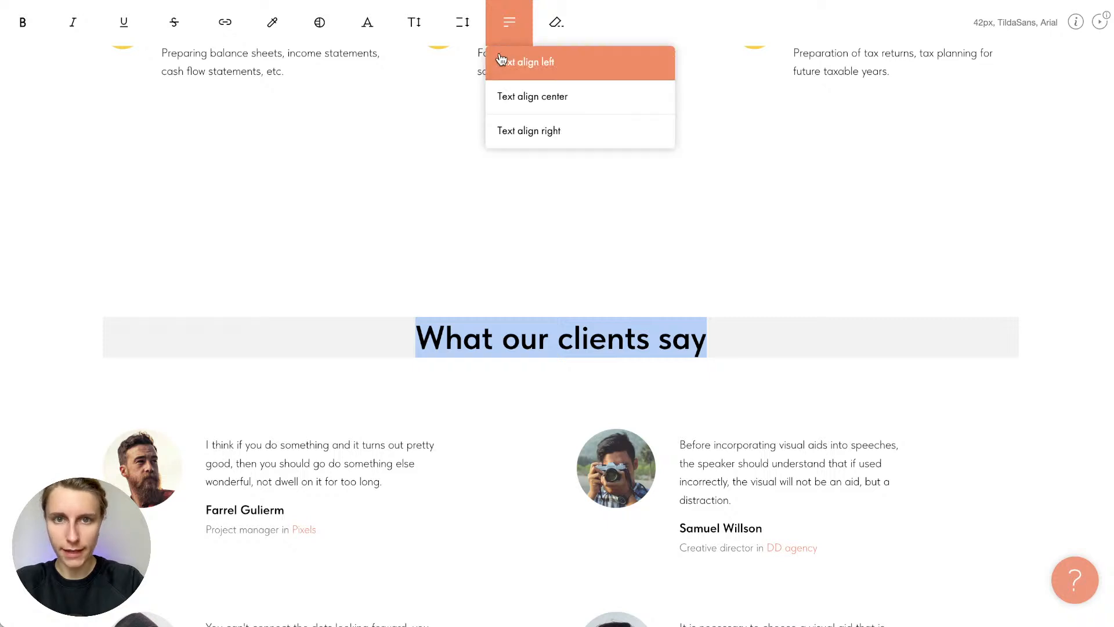
{"action": "left_click", "coordinate": [542, 58]}
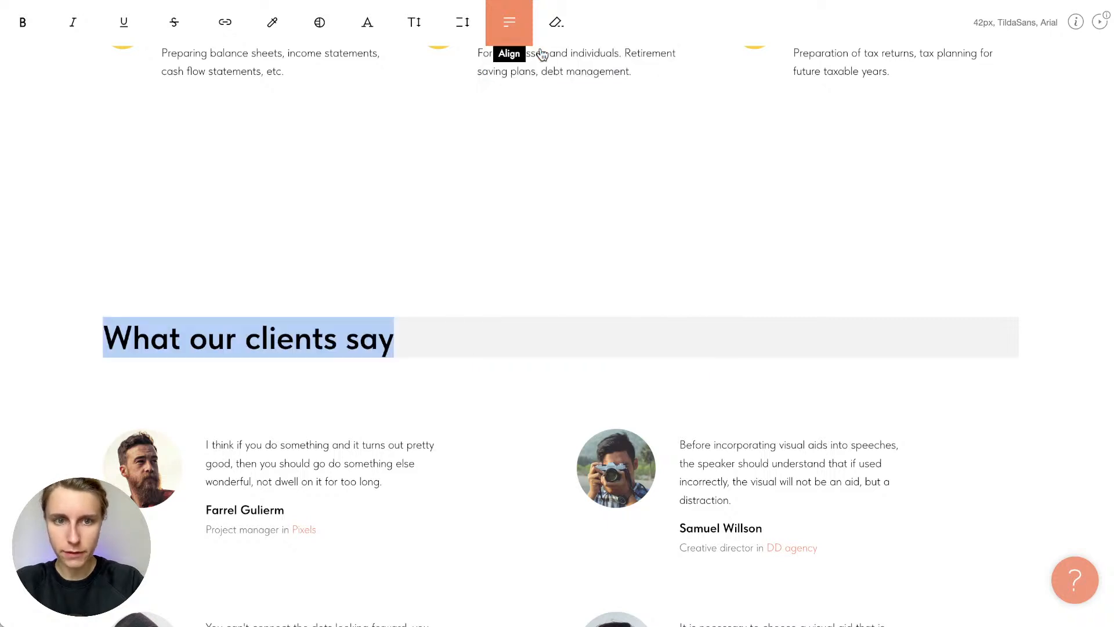
{"action": "left_click", "coordinate": [376, 282]}
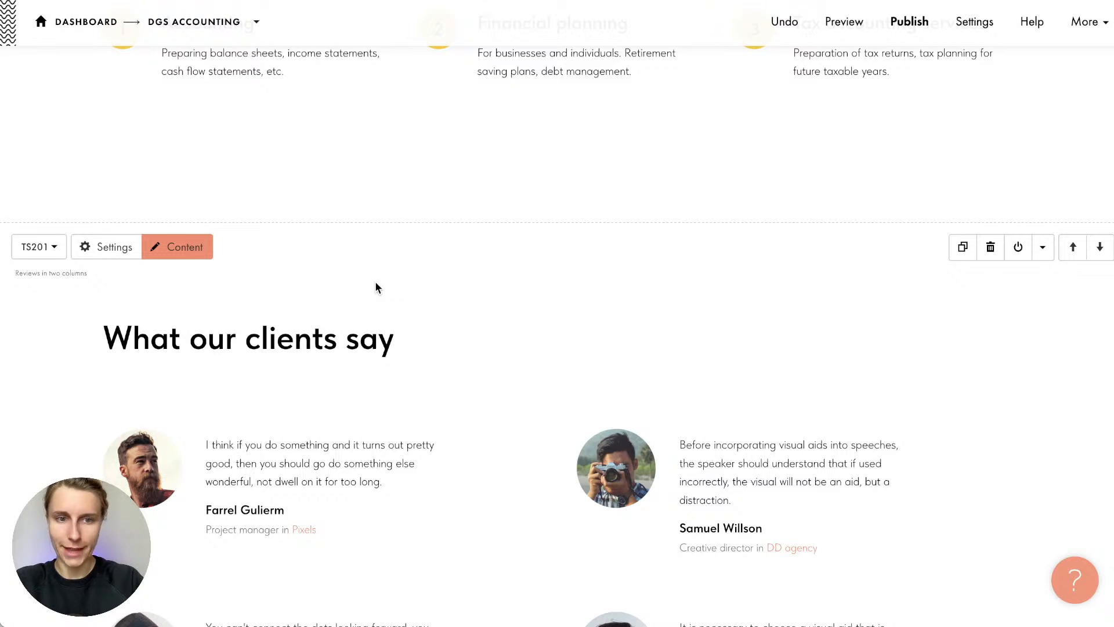
{"action": "scroll", "coordinate": [376, 283], "scroll_direction": "down", "scroll_amount": 3}
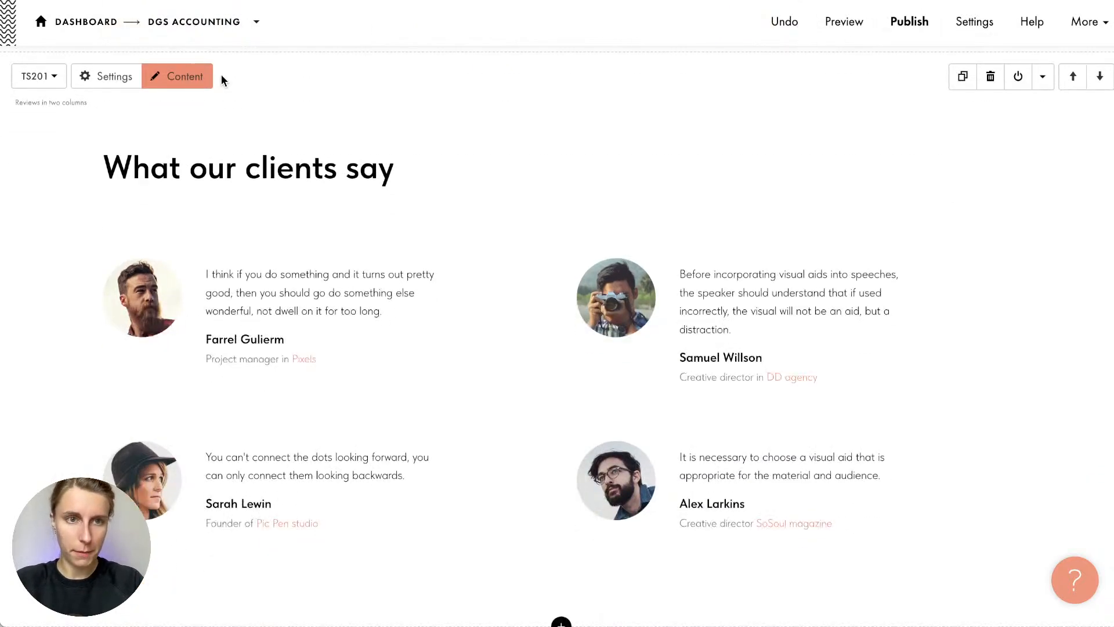
{"action": "left_click", "coordinate": [288, 289]}
{"action": "left_click_drag", "start_coordinate": [288, 291], "coordinate": [369, 293]}
{"action": "left_click", "coordinate": [368, 294]}
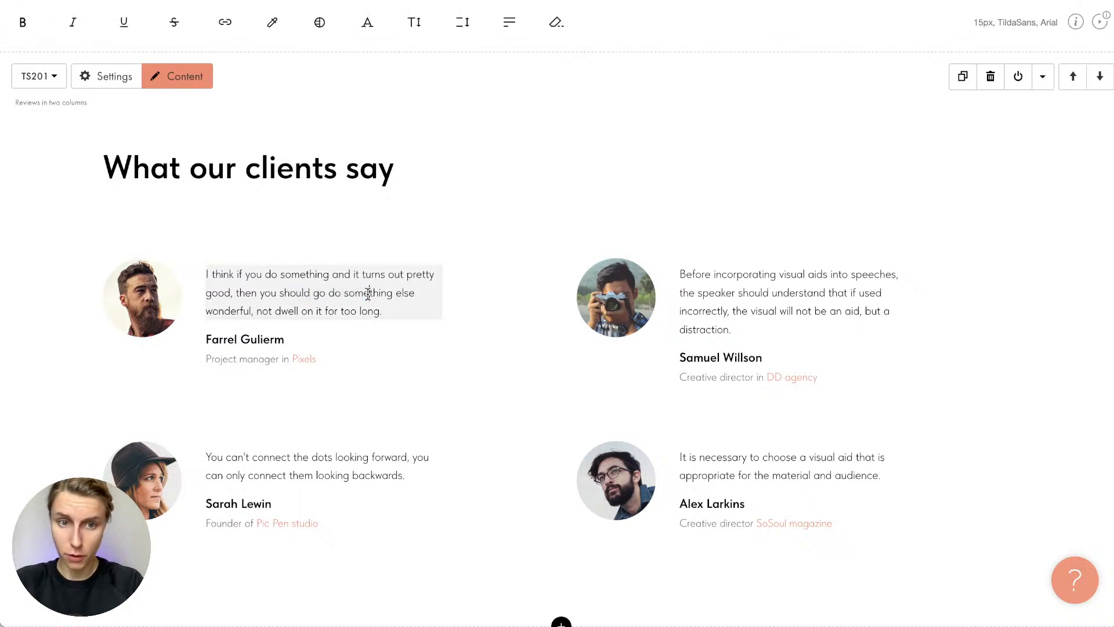
{"action": "left_click", "coordinate": [350, 218]}
{"action": "left_click", "coordinate": [185, 81]}
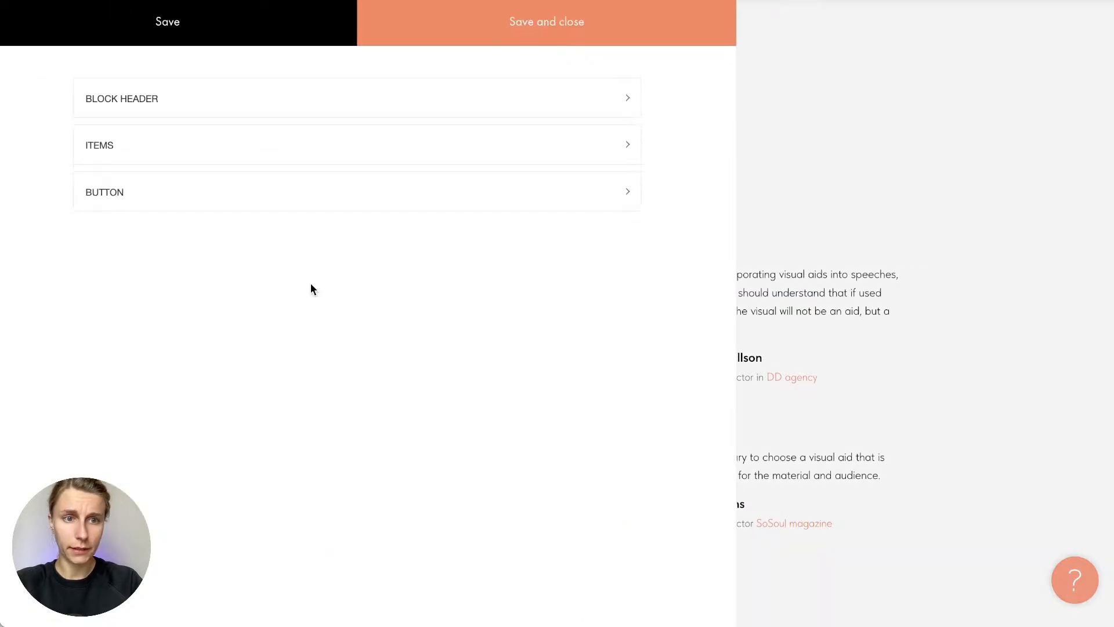
{"action": "left_click", "coordinate": [251, 152]}
{"action": "left_click", "coordinate": [252, 234]}
{"action": "scroll", "coordinate": [252, 381], "scroll_direction": "down", "scroll_amount": 4}
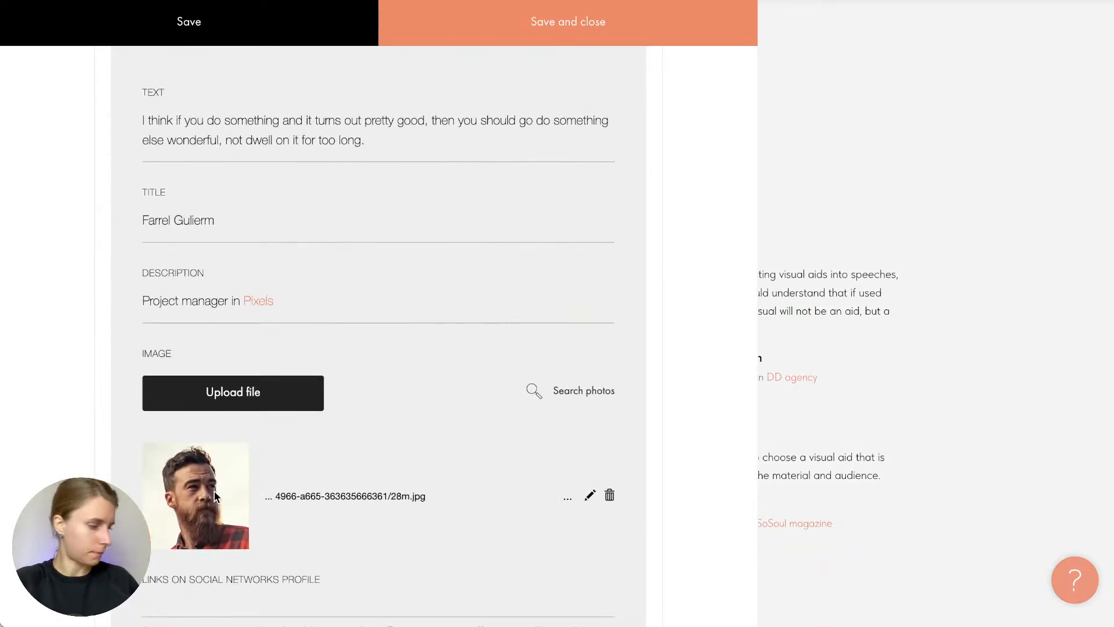
{"action": "scroll", "coordinate": [451, 467], "scroll_direction": "down", "scroll_amount": 8}
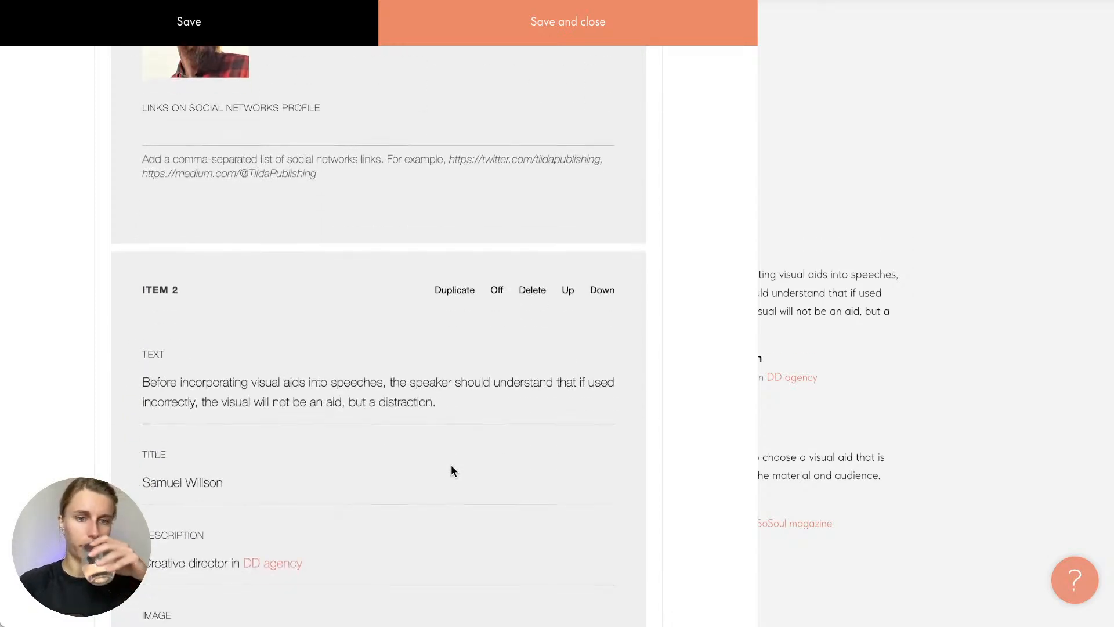
{"action": "scroll", "coordinate": [451, 466], "scroll_direction": "down", "scroll_amount": 5}
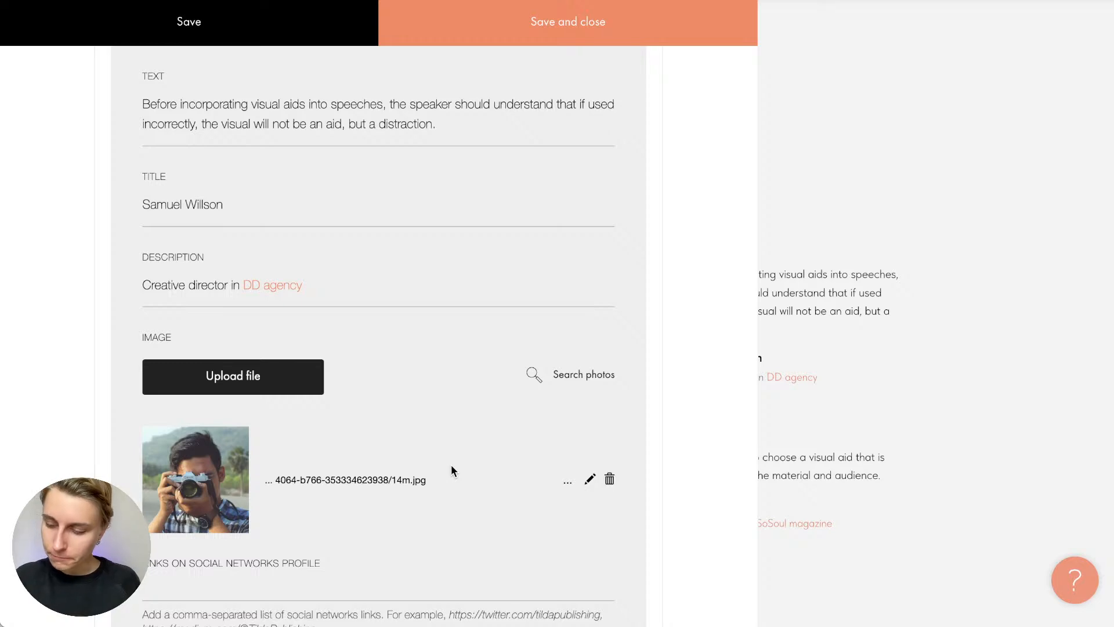
{"action": "scroll", "coordinate": [451, 469], "scroll_direction": "down", "scroll_amount": 10}
{"action": "scroll", "coordinate": [451, 470], "scroll_direction": "up", "scroll_amount": 2}
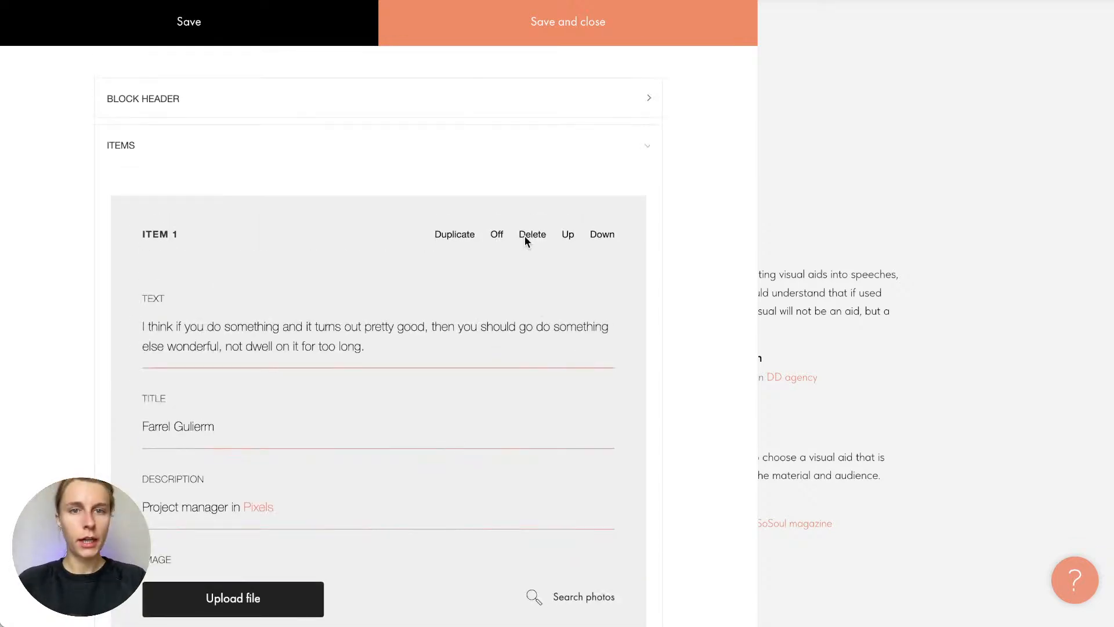
{"action": "left_click", "coordinate": [564, 39]}
{"action": "scroll", "coordinate": [577, 356], "scroll_direction": "down", "scroll_amount": 4}
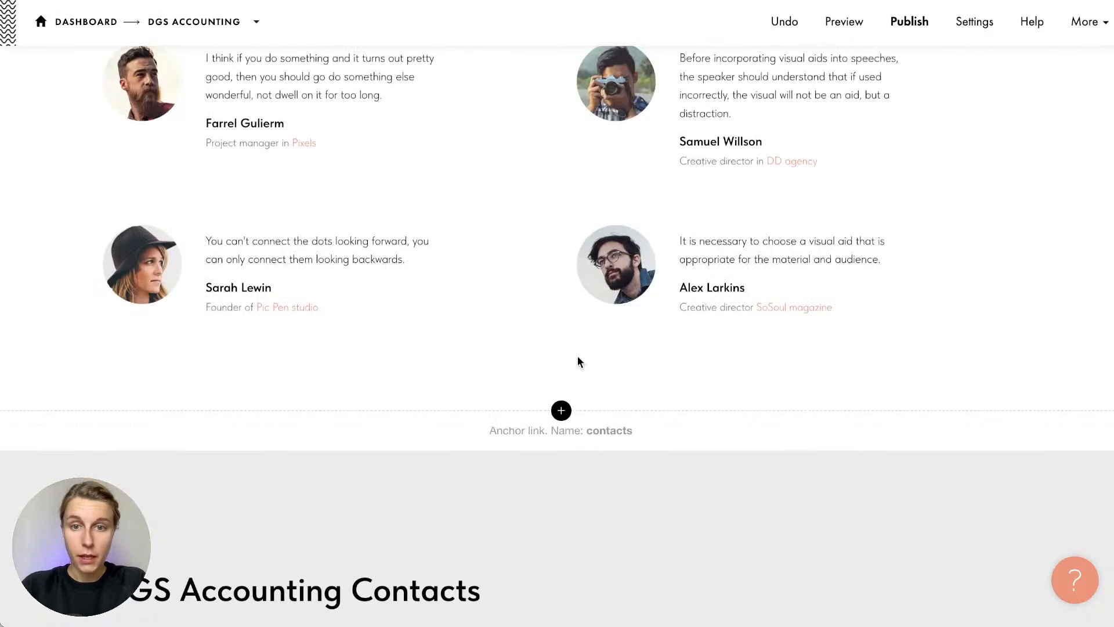
{"action": "scroll", "coordinate": [577, 357], "scroll_direction": "up", "scroll_amount": 15}
{"action": "scroll", "coordinate": [577, 356], "scroll_direction": "down", "scroll_amount": 3}
{"action": "scroll", "coordinate": [577, 356], "scroll_direction": "up", "scroll_amount": 12}
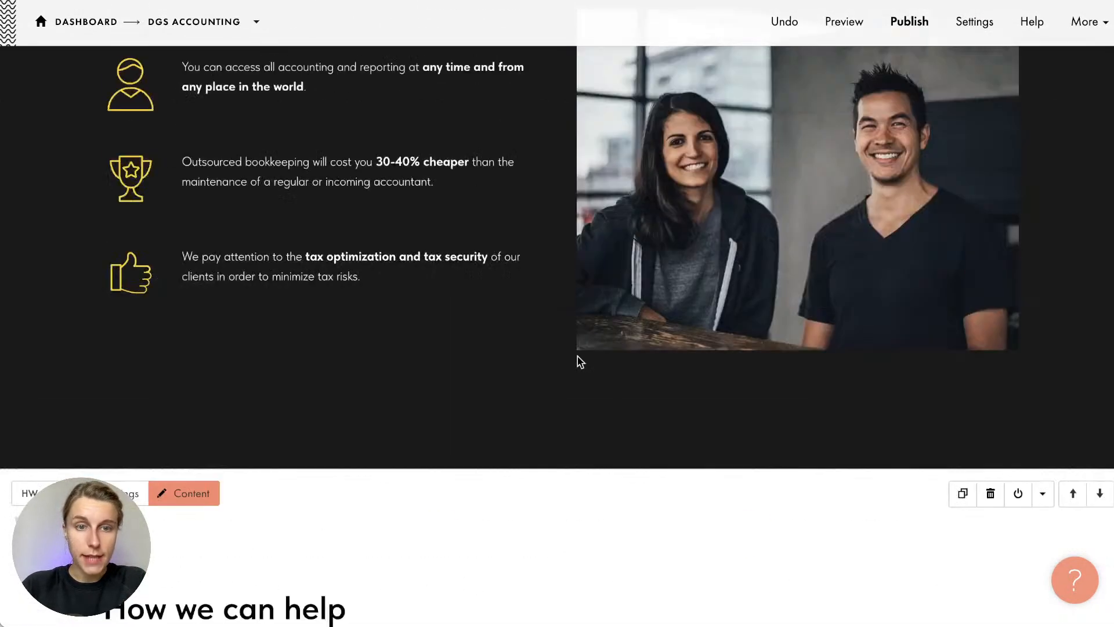
{"action": "scroll", "coordinate": [578, 360], "scroll_direction": "down", "scroll_amount": 1}
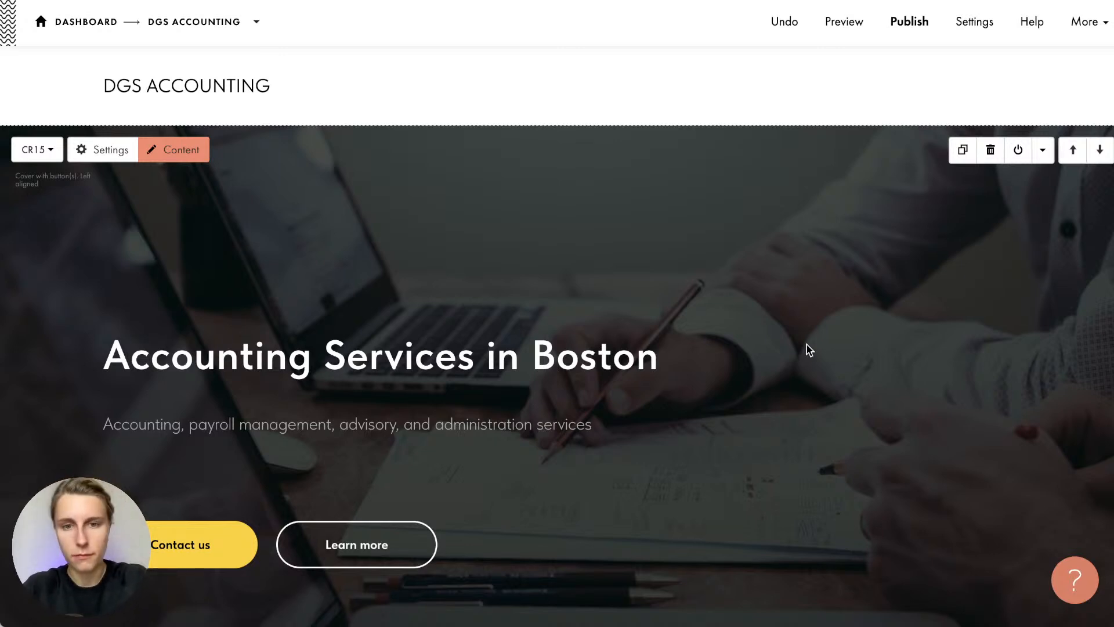
{"action": "scroll", "coordinate": [810, 350], "scroll_direction": "down", "scroll_amount": 5}
{"action": "scroll", "coordinate": [809, 350], "scroll_direction": "up", "scroll_amount": 5}
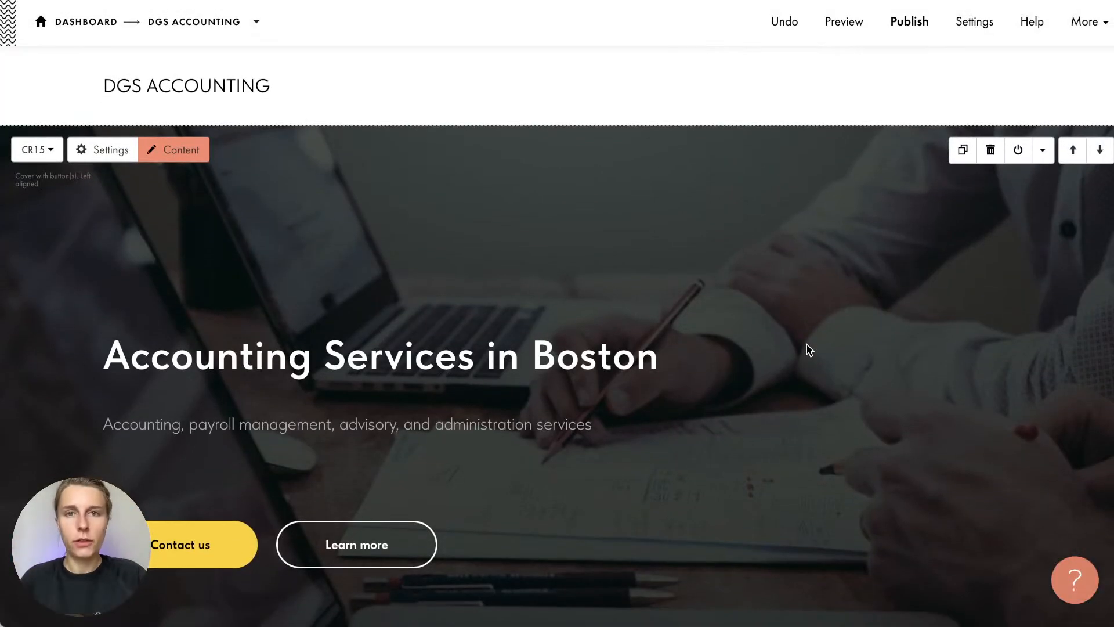
{"action": "scroll", "coordinate": [808, 349], "scroll_direction": "down", "scroll_amount": 1}
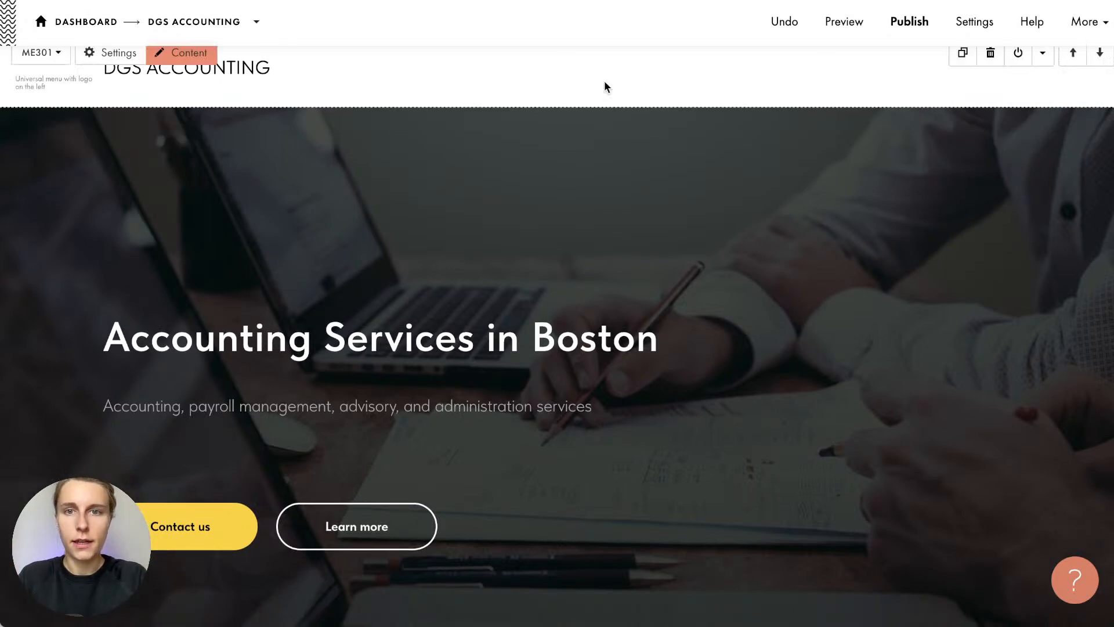
{"action": "scroll", "coordinate": [604, 87], "scroll_direction": "up", "scroll_amount": 1}
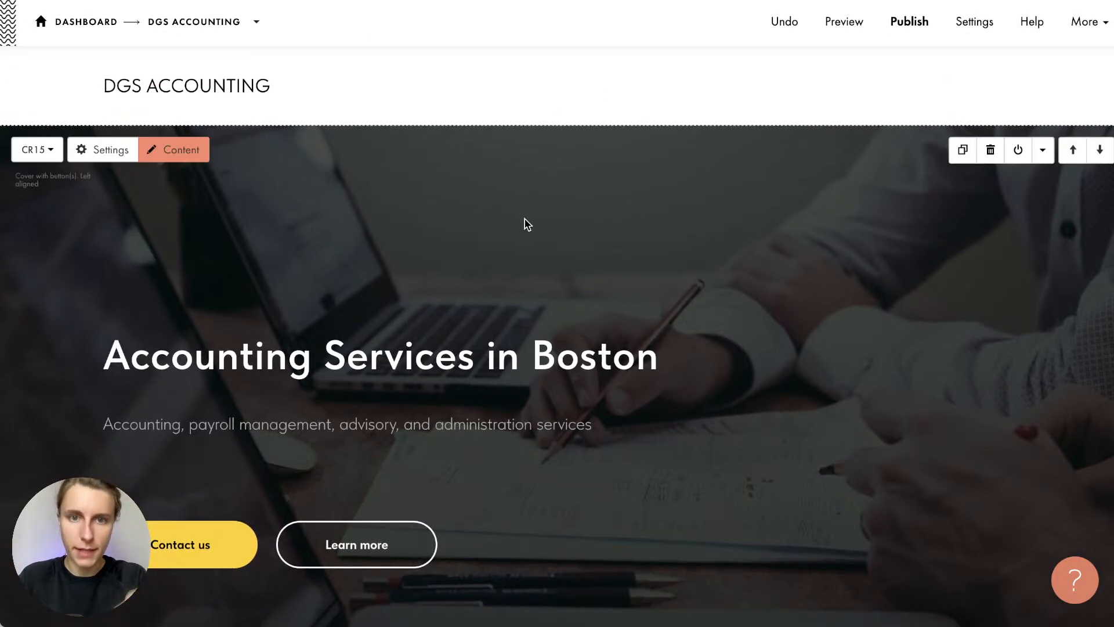
{"action": "scroll", "coordinate": [528, 227], "scroll_direction": "down", "scroll_amount": 3}
{"action": "scroll", "coordinate": [527, 228], "scroll_direction": "up", "scroll_amount": 1}
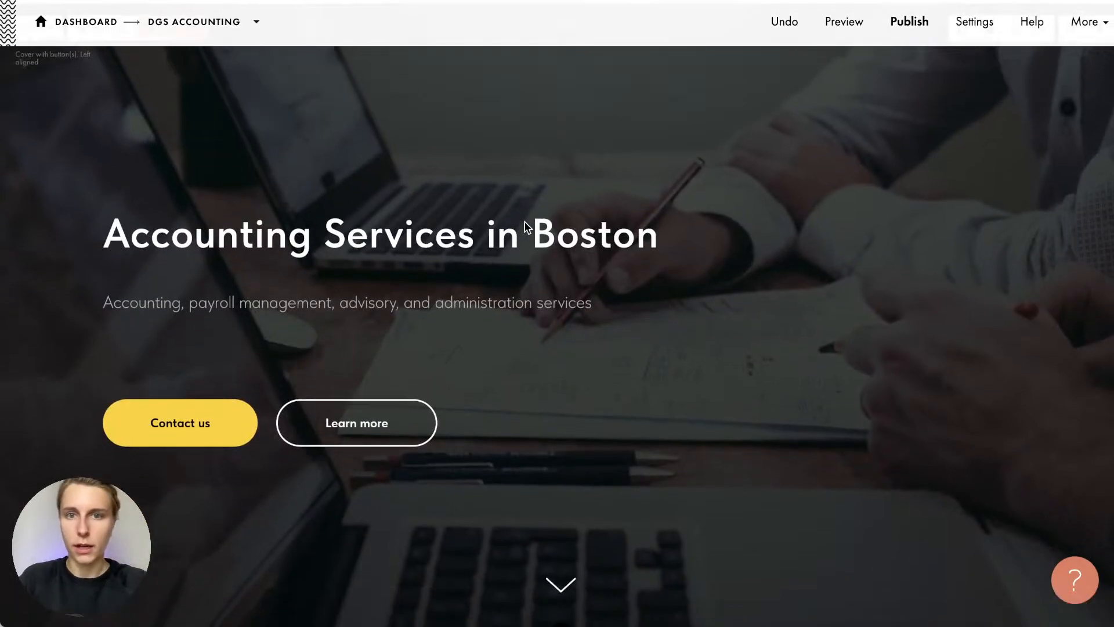
{"action": "scroll", "coordinate": [528, 227], "scroll_direction": "down", "scroll_amount": 6}
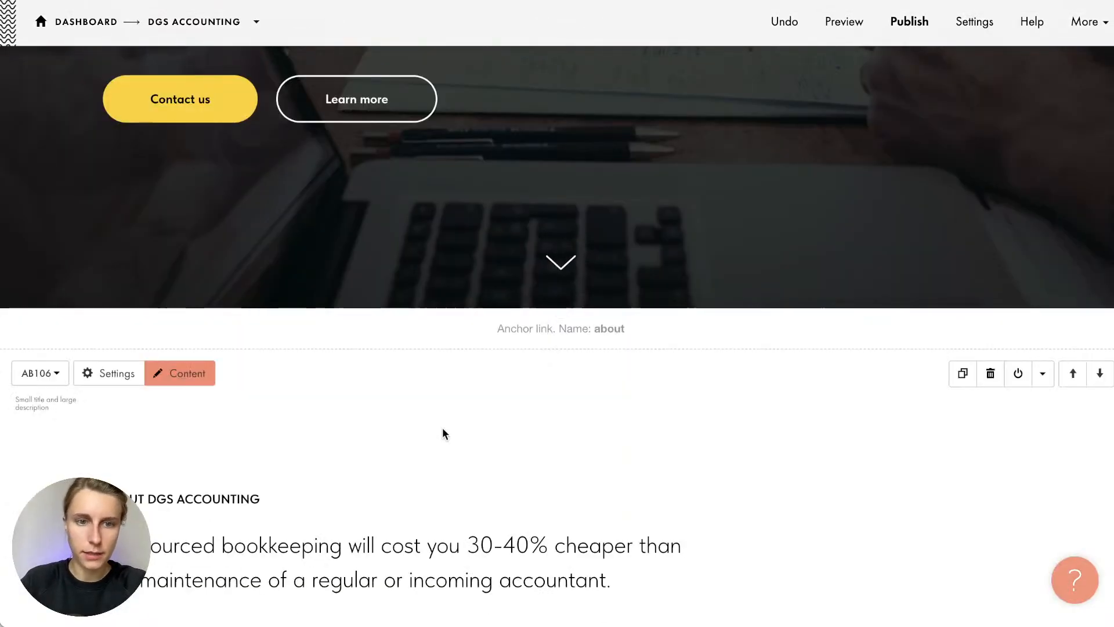
{"action": "scroll", "coordinate": [442, 433], "scroll_direction": "down", "scroll_amount": 5}
{"action": "scroll", "coordinate": [442, 433], "scroll_direction": "down", "scroll_amount": 6}
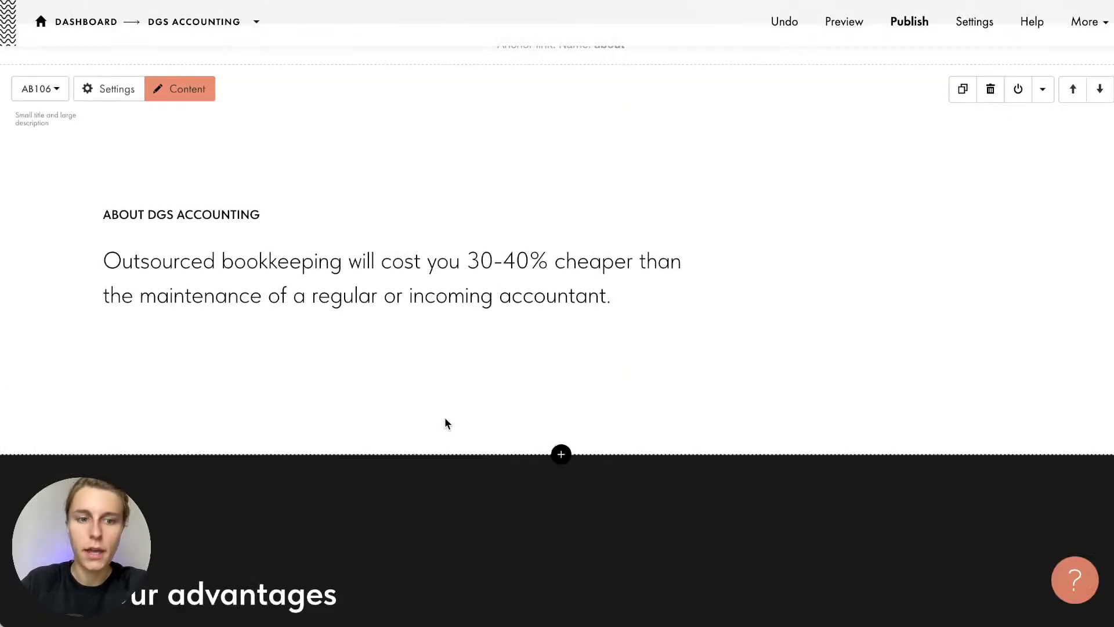
{"action": "scroll", "coordinate": [446, 423], "scroll_direction": "down", "scroll_amount": 8}
{"action": "scroll", "coordinate": [453, 393], "scroll_direction": "down", "scroll_amount": 10}
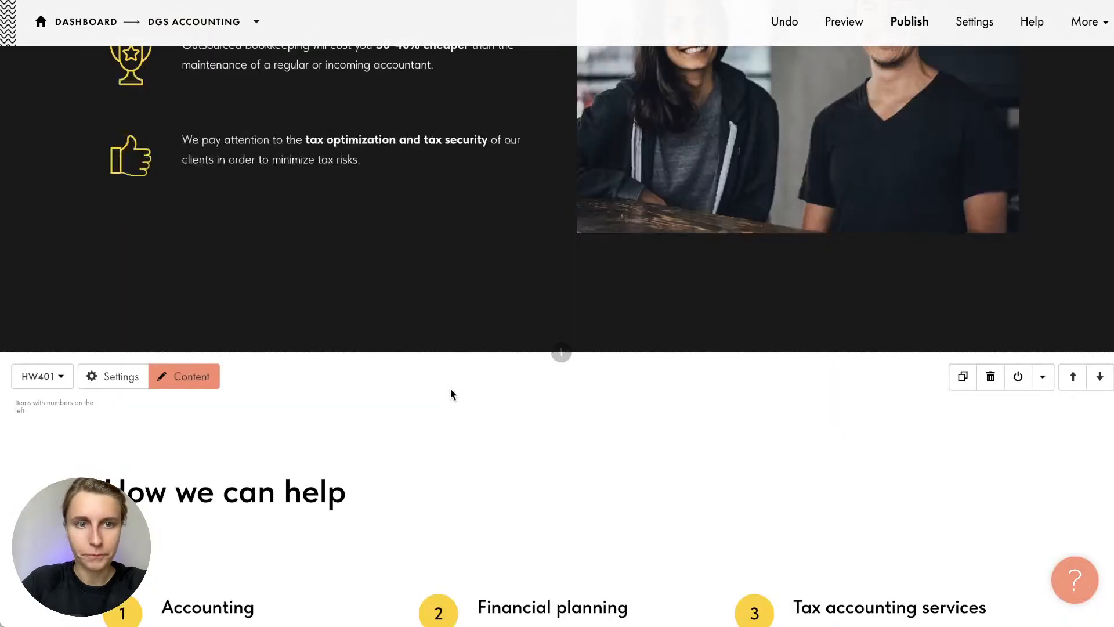
{"action": "scroll", "coordinate": [452, 394], "scroll_direction": "down", "scroll_amount": 10}
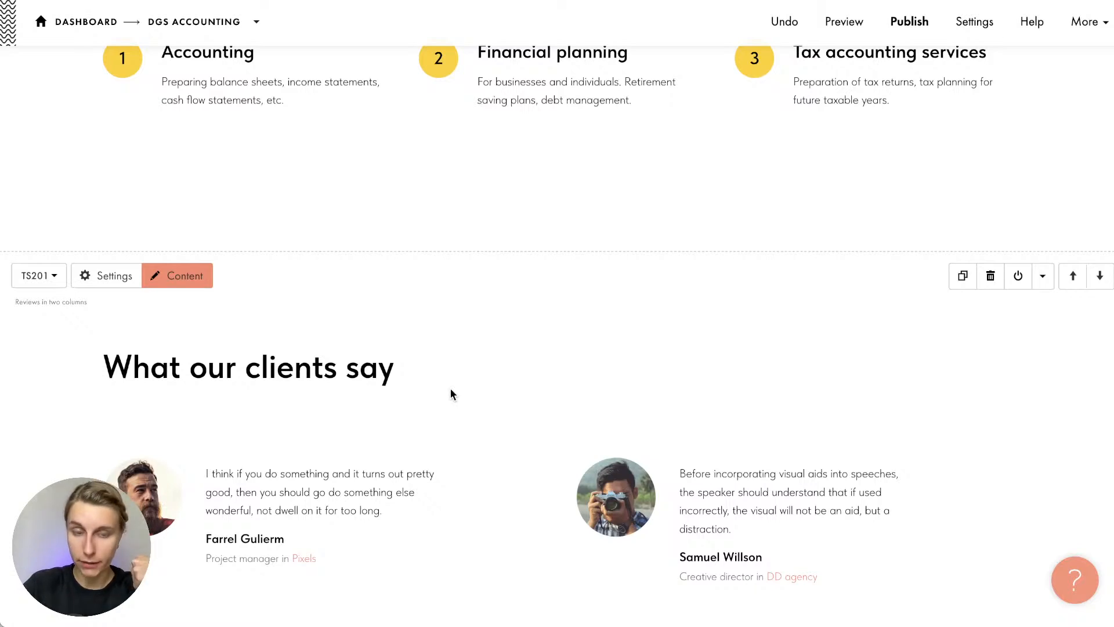
{"action": "scroll", "coordinate": [451, 394], "scroll_direction": "up", "scroll_amount": 5}
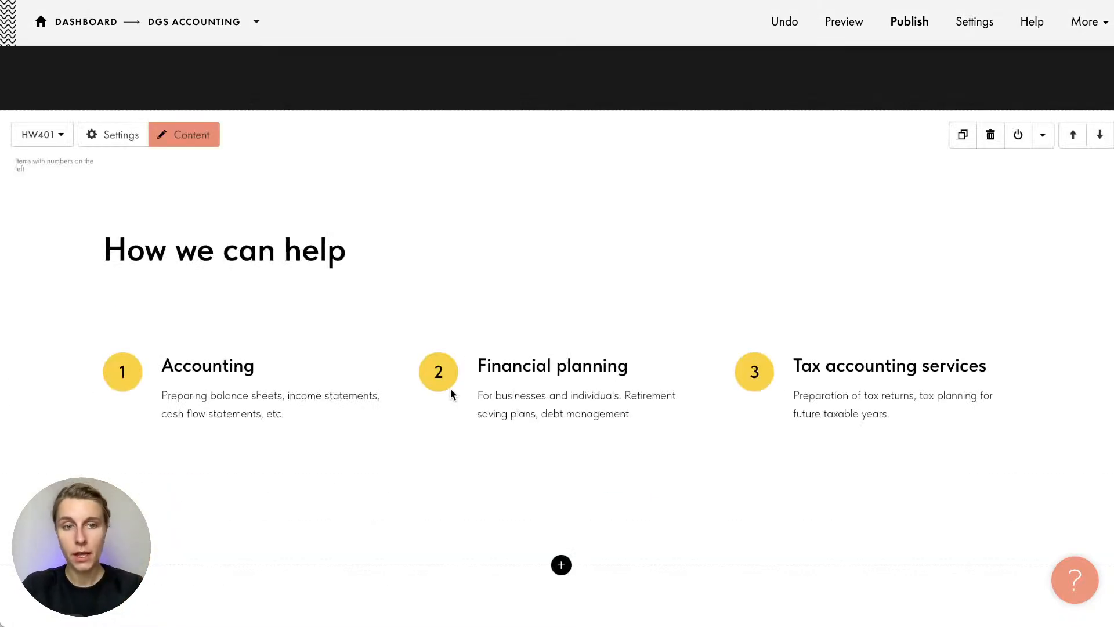
{"action": "scroll", "coordinate": [451, 390], "scroll_direction": "down", "scroll_amount": 2}
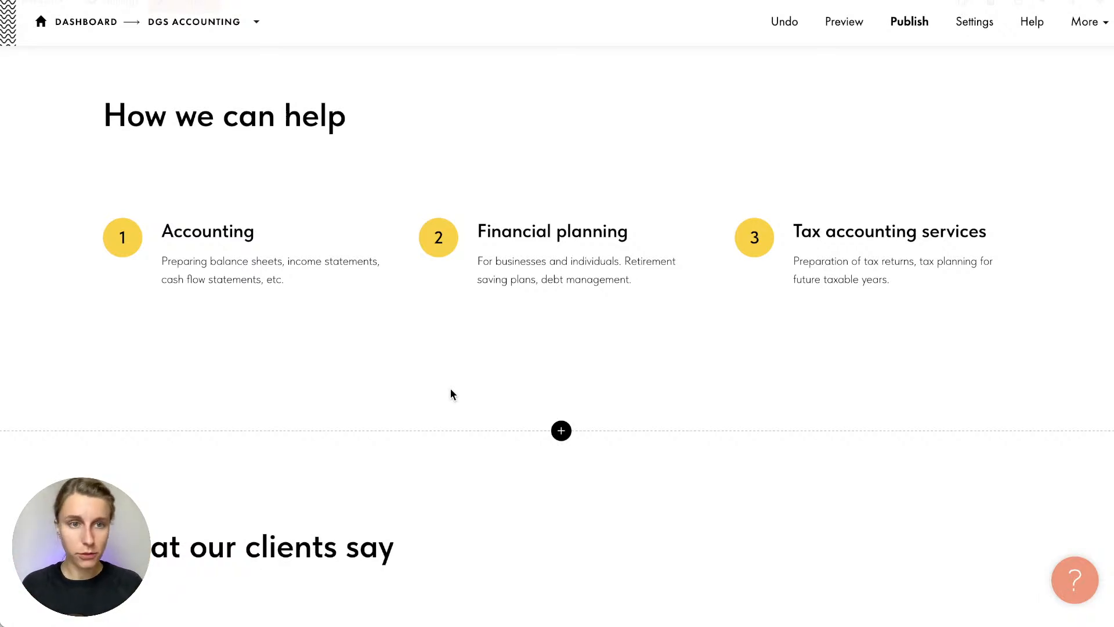
{"action": "scroll", "coordinate": [452, 394], "scroll_direction": "down", "scroll_amount": 5}
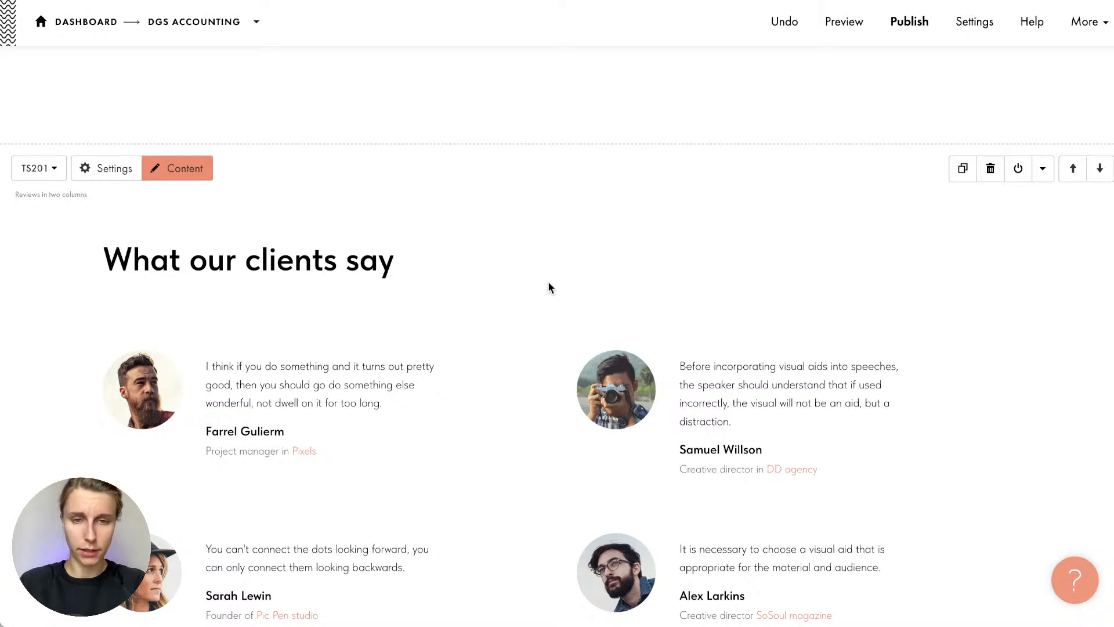
{"action": "scroll", "coordinate": [549, 286], "scroll_direction": "down", "scroll_amount": 2}
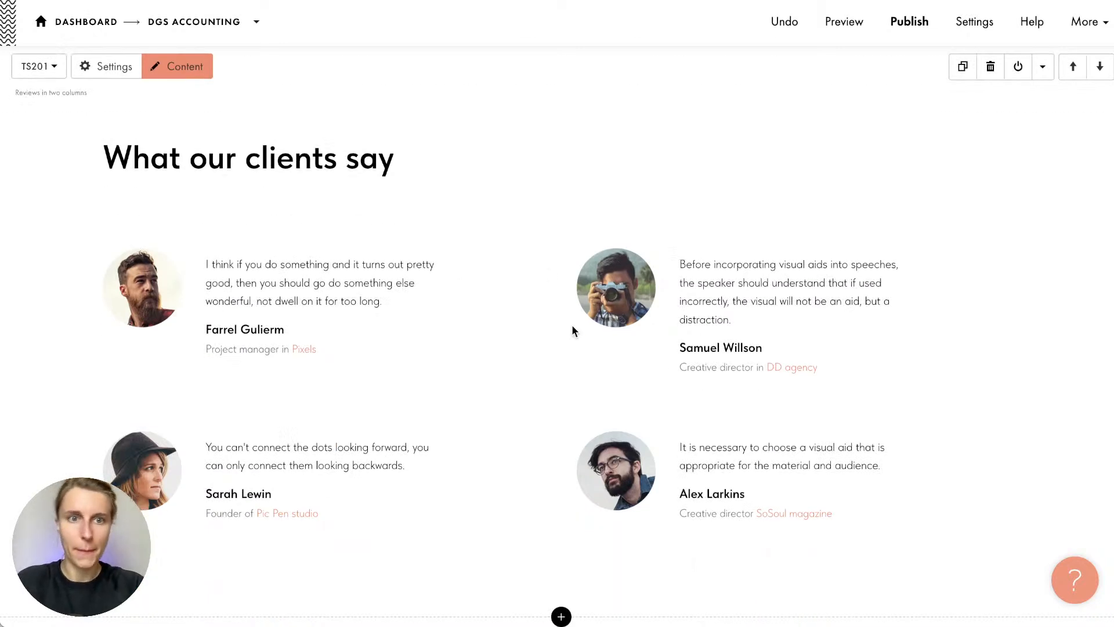
{"action": "scroll", "coordinate": [572, 331], "scroll_direction": "up", "scroll_amount": 8}
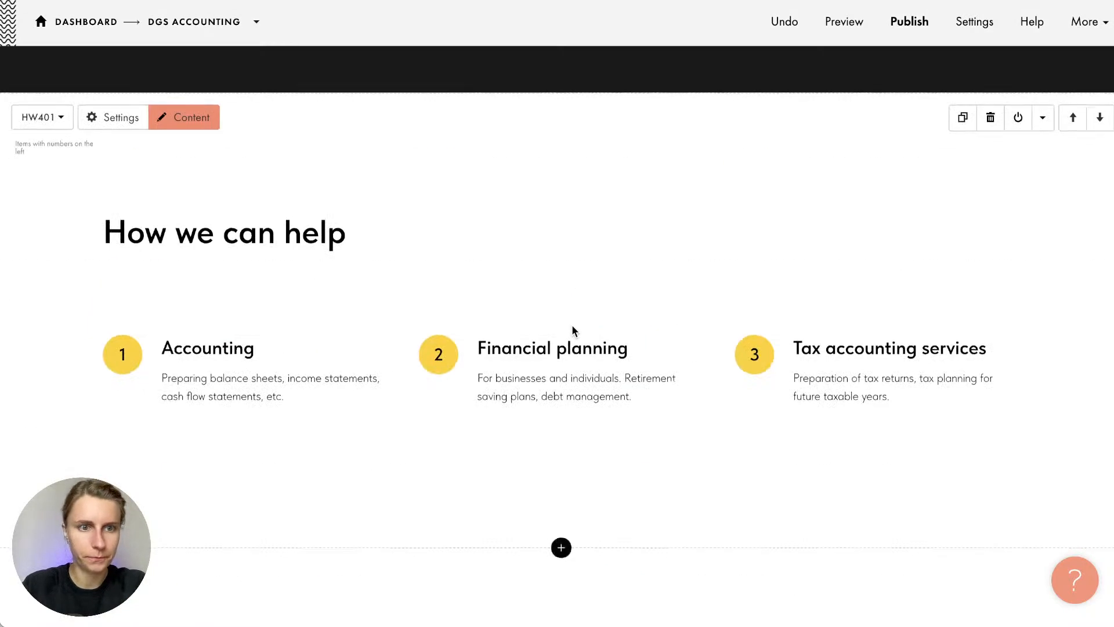
{"action": "scroll", "coordinate": [572, 331], "scroll_direction": "down", "scroll_amount": 15}
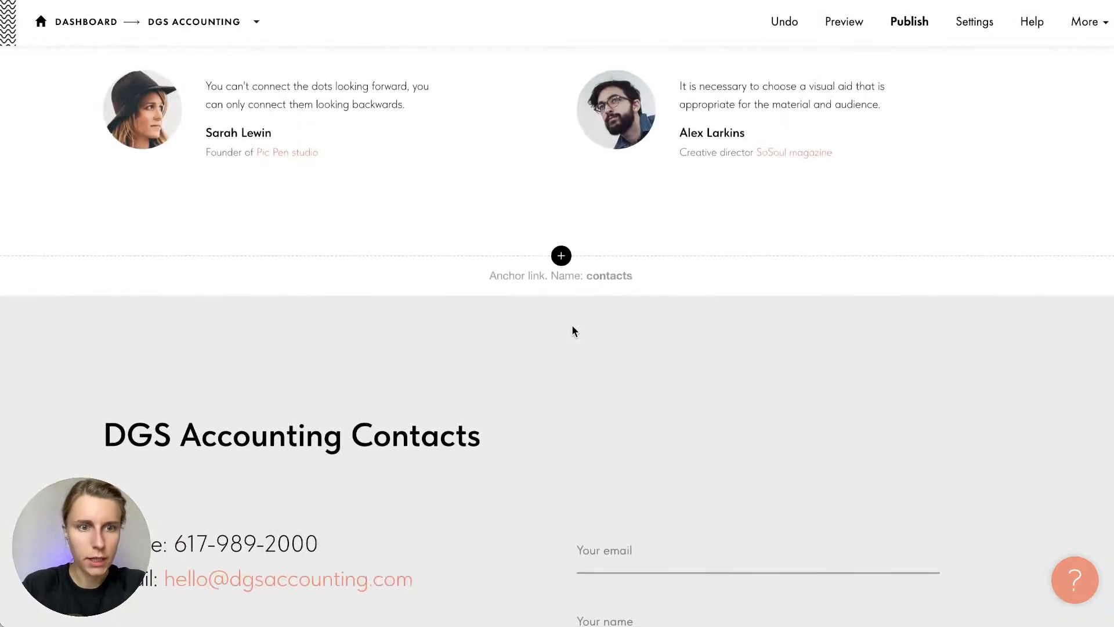
{"action": "mouse_move", "coordinate": [571, 326]}
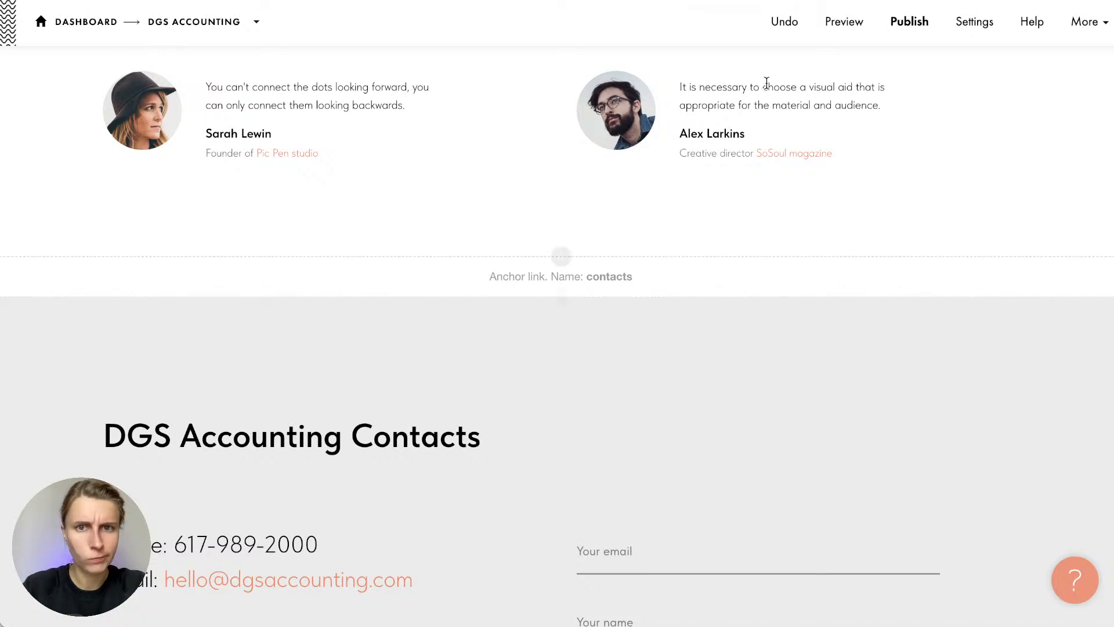
{"action": "key", "text": "ctrl+Tab"}
{"action": "scroll", "coordinate": [293, 272], "scroll_direction": "down", "scroll_amount": 20}
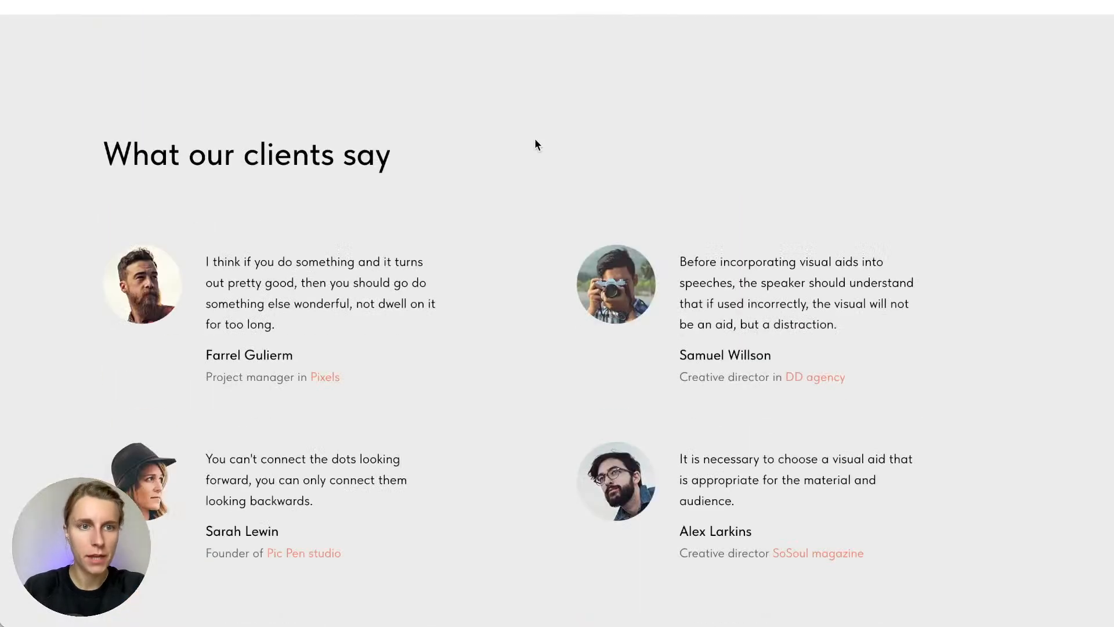
{"action": "scroll", "coordinate": [526, 235], "scroll_direction": "up", "scroll_amount": 1}
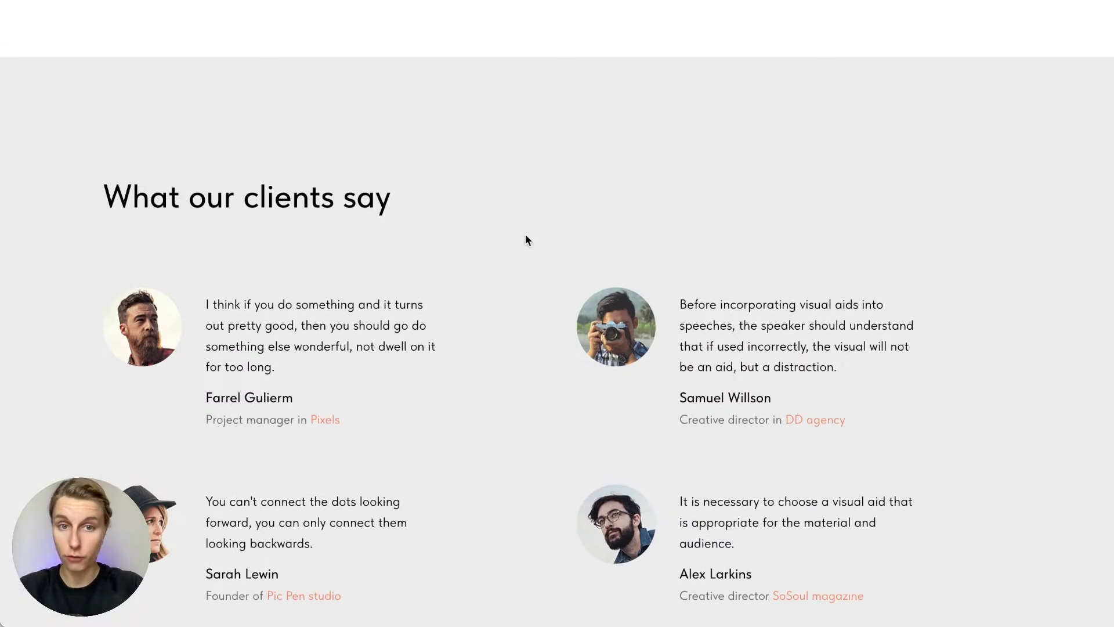
{"action": "scroll", "coordinate": [525, 235], "scroll_direction": "down", "scroll_amount": 15}
{"action": "scroll", "coordinate": [525, 235], "scroll_direction": "up", "scroll_amount": 6}
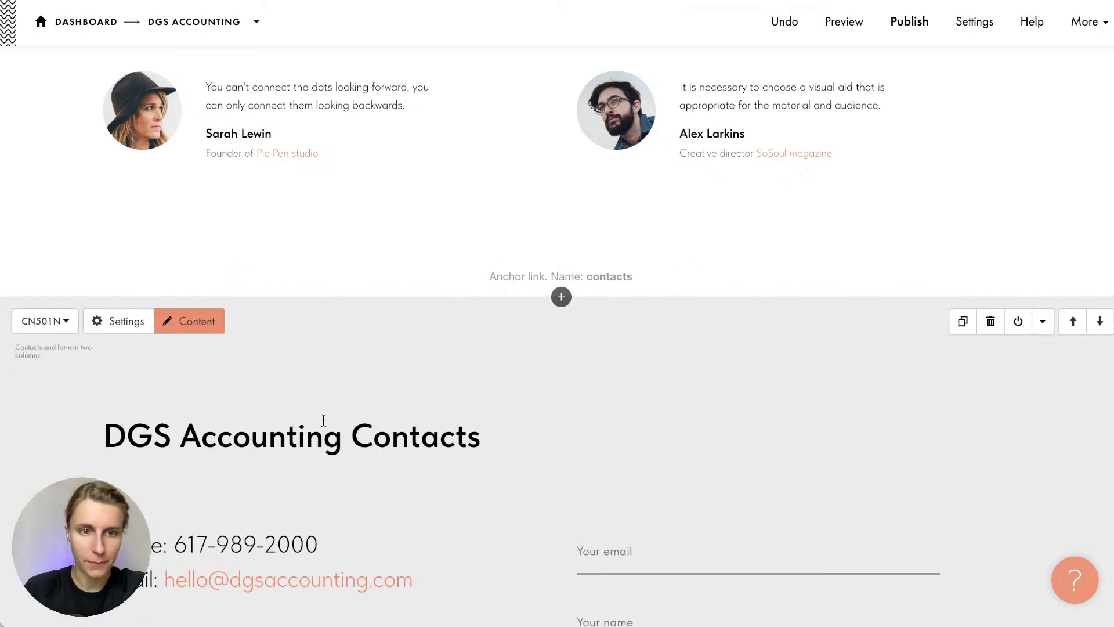
{"action": "scroll", "coordinate": [138, 396], "scroll_direction": "down", "scroll_amount": 2}
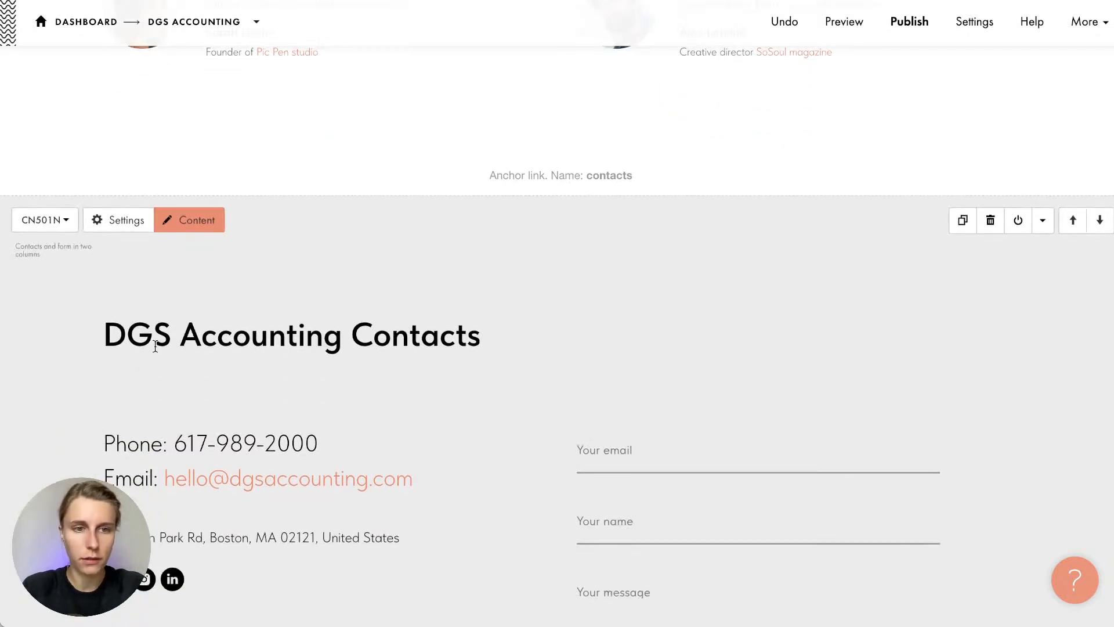
{"action": "scroll", "coordinate": [153, 352], "scroll_direction": "down", "scroll_amount": 2}
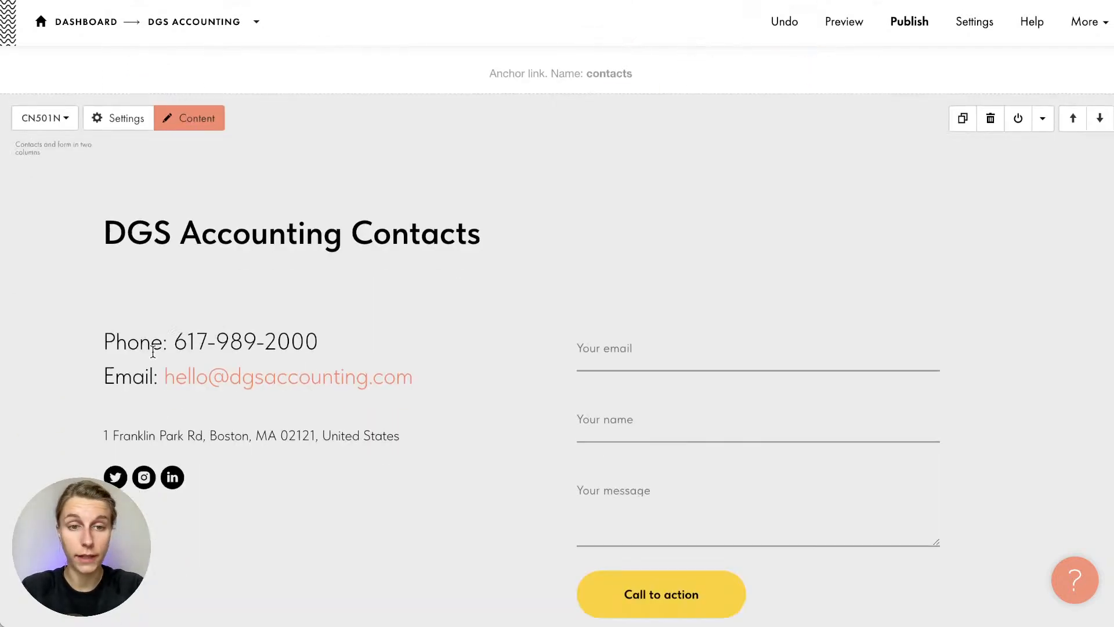
Copy the contacts section's #ebebeb background colour value, then close its settings unchanged
{"action": "left_click", "coordinate": [124, 108]}
{"action": "scroll", "coordinate": [103, 320], "scroll_direction": "down", "scroll_amount": 10}
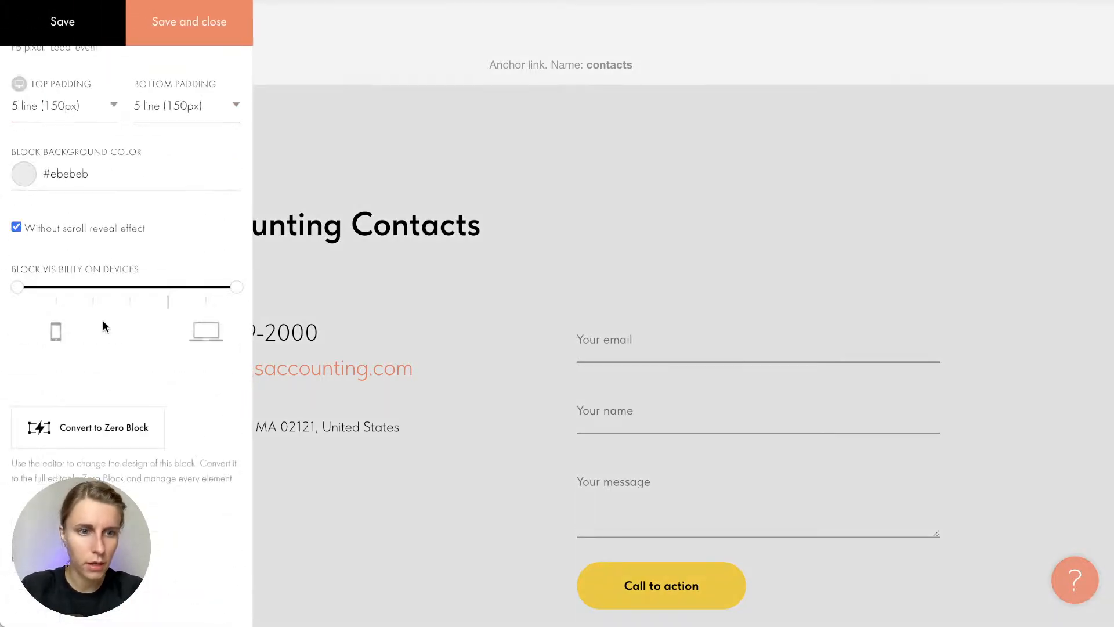
{"action": "left_click_drag", "start_coordinate": [37, 154], "coordinate": [178, 152]}
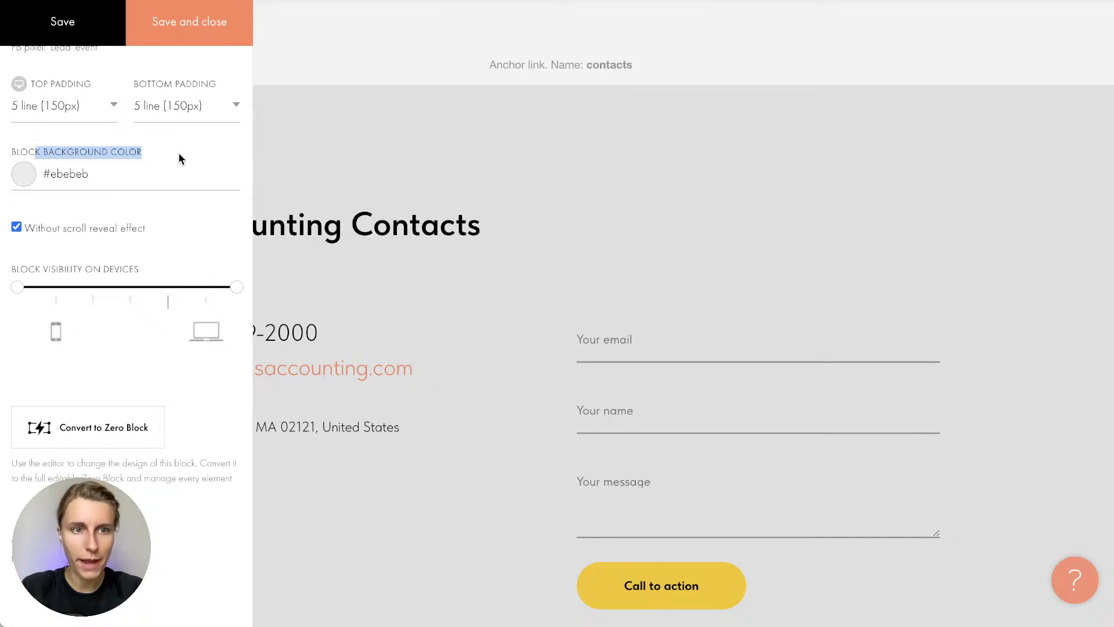
{"action": "left_click", "coordinate": [179, 152]}
{"action": "left_click", "coordinate": [120, 181]}
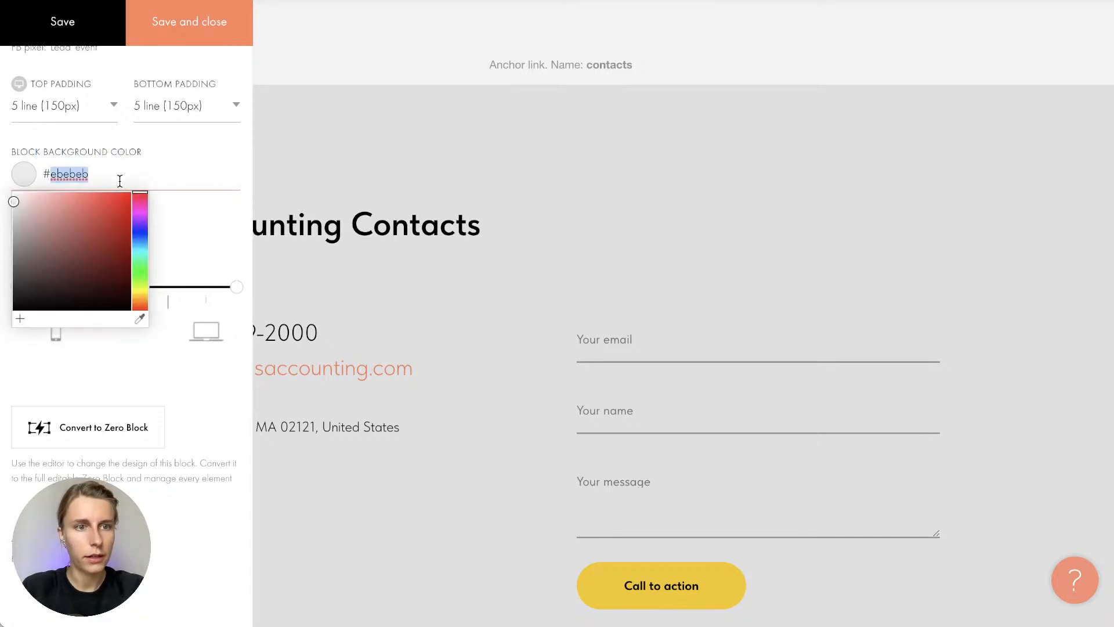
{"action": "key", "text": "ctrl+a"}
{"action": "key", "text": "ctrl+c"}
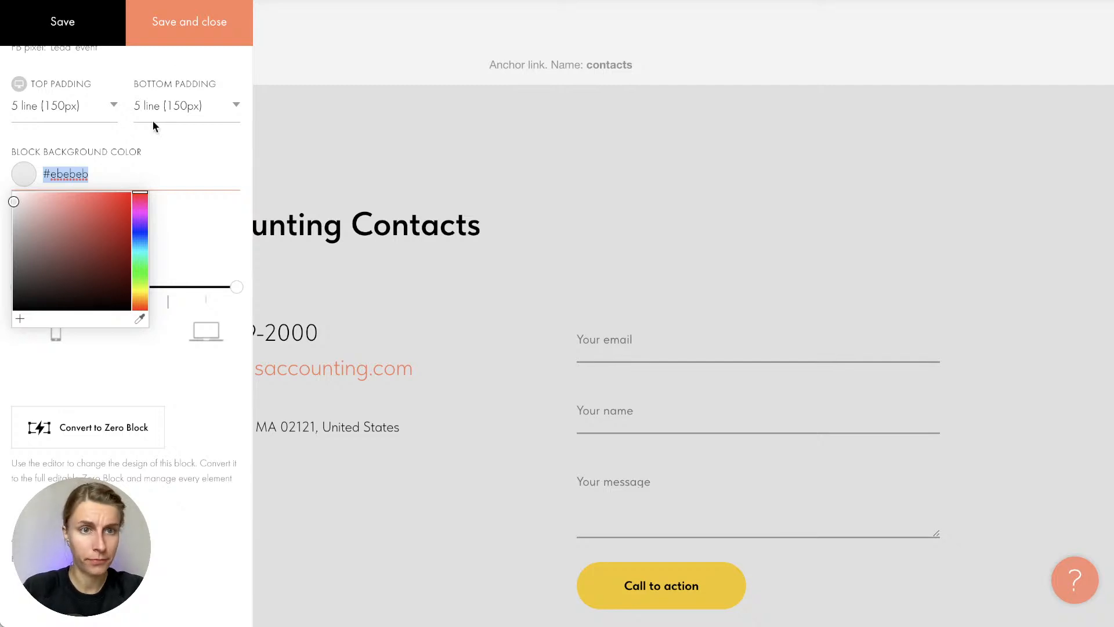
{"action": "left_click", "coordinate": [198, 9]}
{"action": "scroll", "coordinate": [352, 217], "scroll_direction": "up", "scroll_amount": 8}
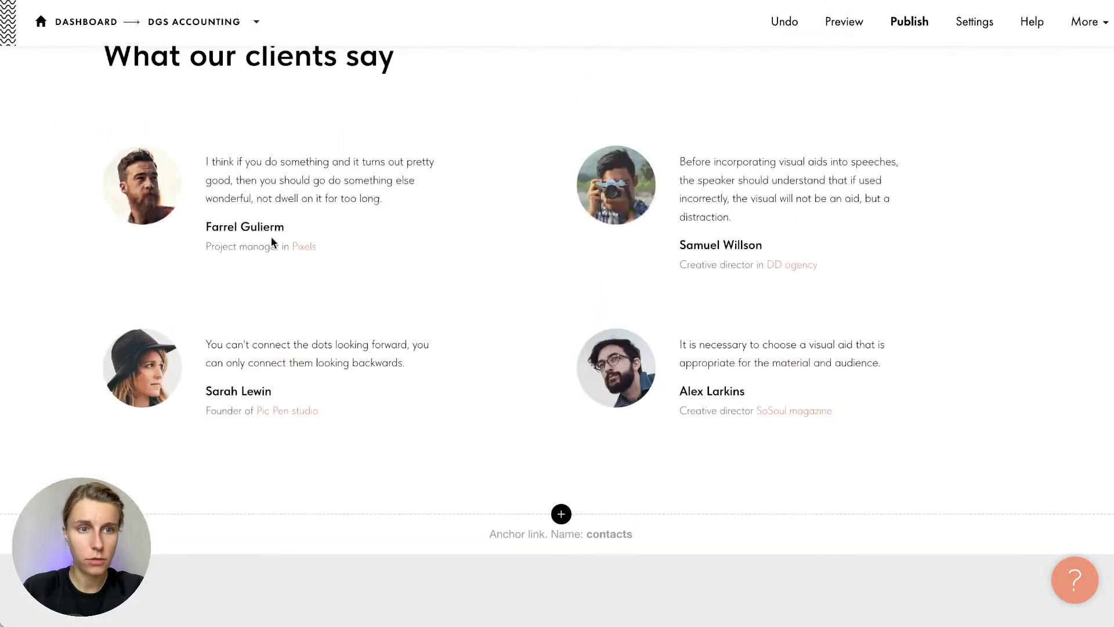
{"action": "scroll", "coordinate": [267, 232], "scroll_direction": "up", "scroll_amount": 2}
Paste #ebebeb as the client reviews section's background colour and save
{"action": "left_click", "coordinate": [113, 87]}
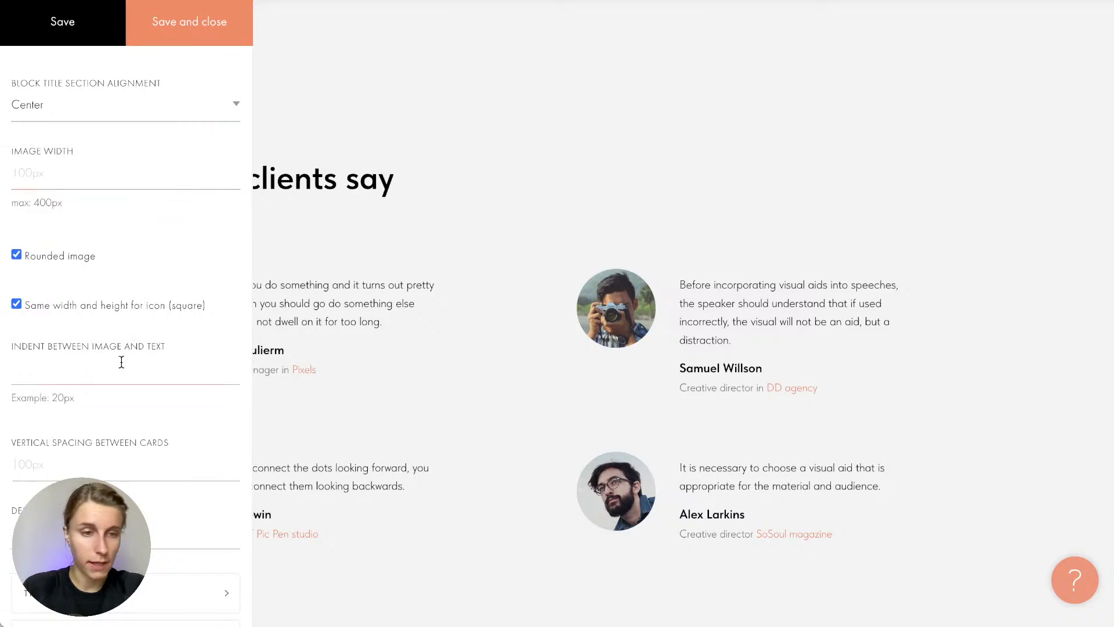
{"action": "scroll", "coordinate": [121, 361], "scroll_direction": "down", "scroll_amount": 10}
{"action": "left_click", "coordinate": [92, 172]}
{"action": "key", "text": "ctrl+v"}
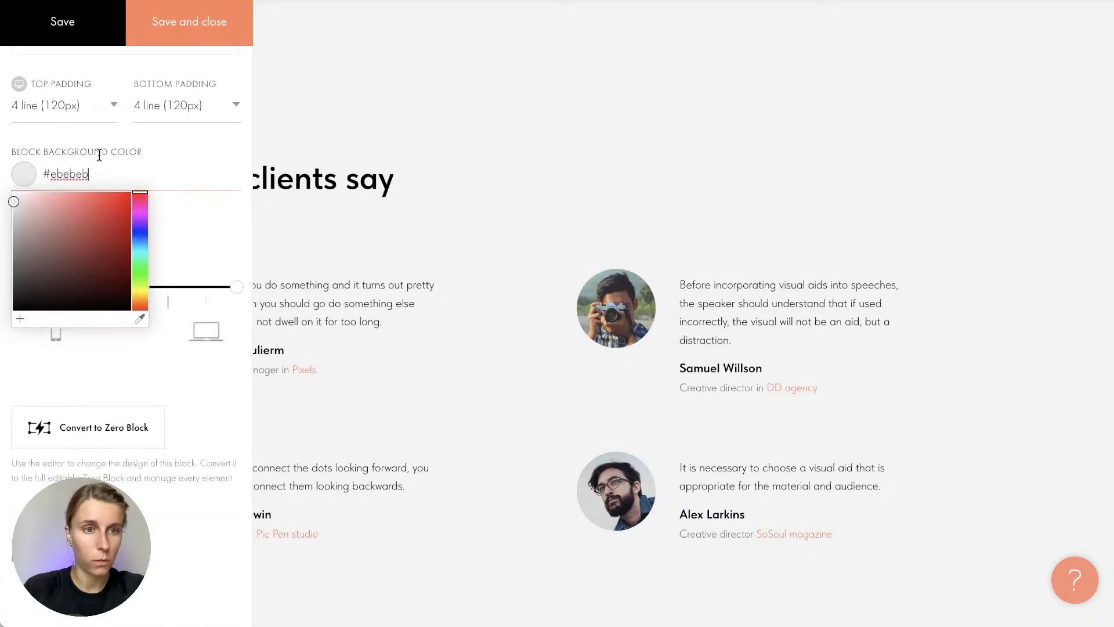
{"action": "left_click", "coordinate": [167, 36]}
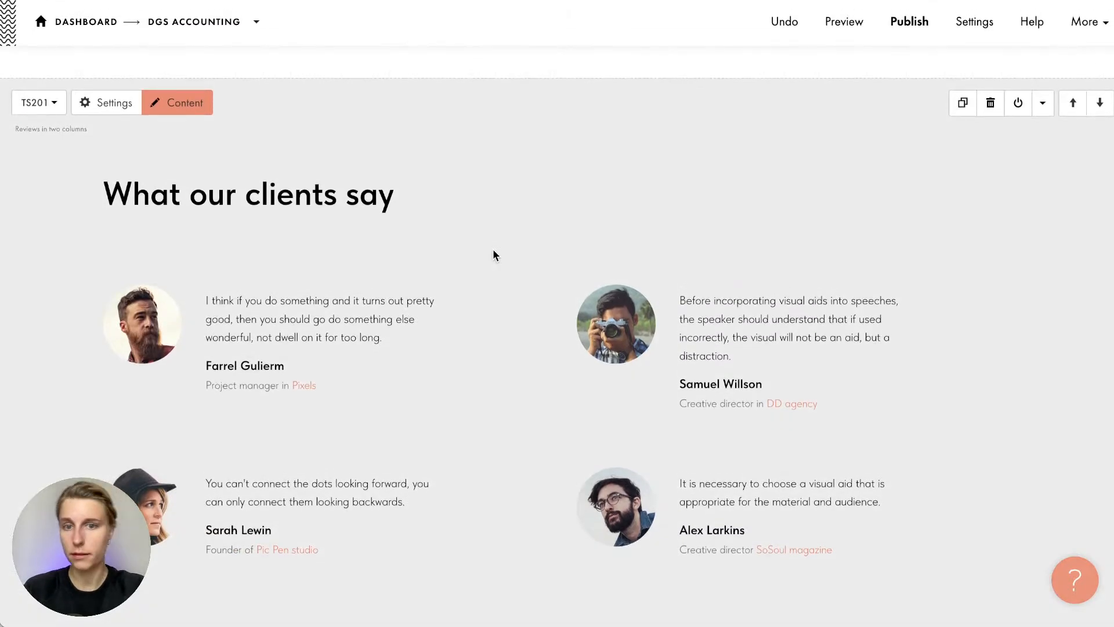
{"action": "scroll", "coordinate": [493, 249], "scroll_direction": "down", "scroll_amount": 5}
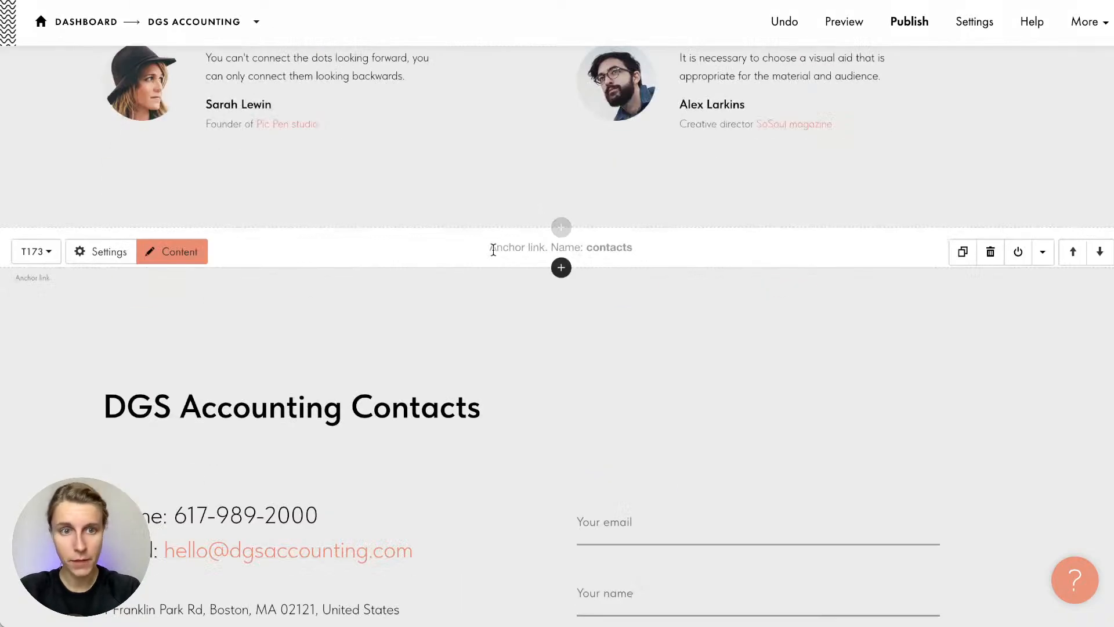
{"action": "scroll", "coordinate": [293, 226], "scroll_direction": "up", "scroll_amount": 15}
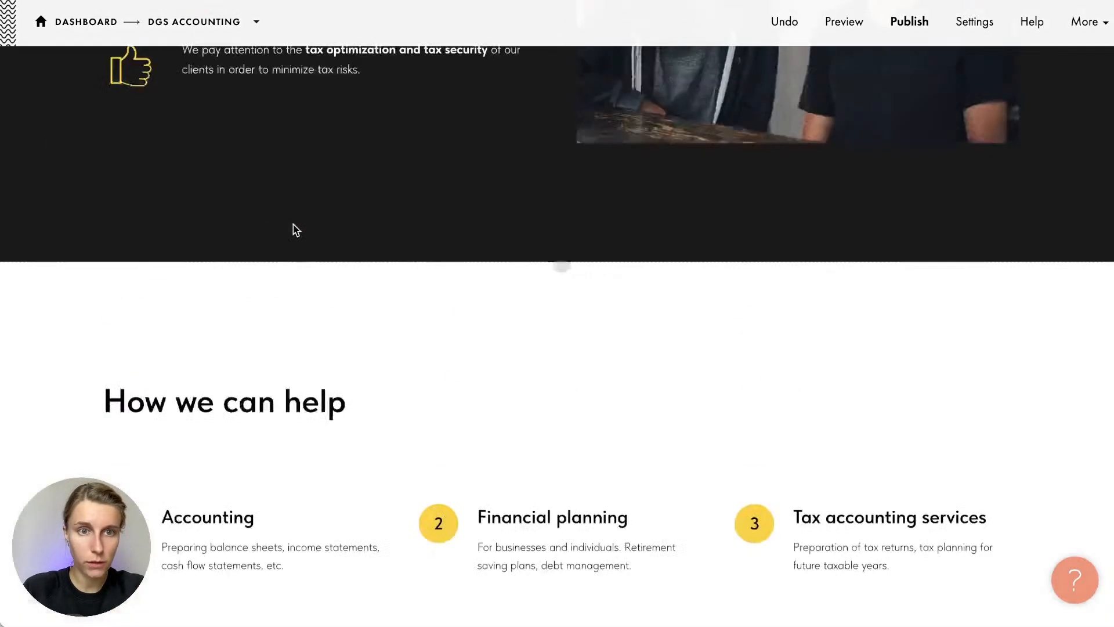
{"action": "scroll", "coordinate": [319, 191], "scroll_direction": "up", "scroll_amount": 2}
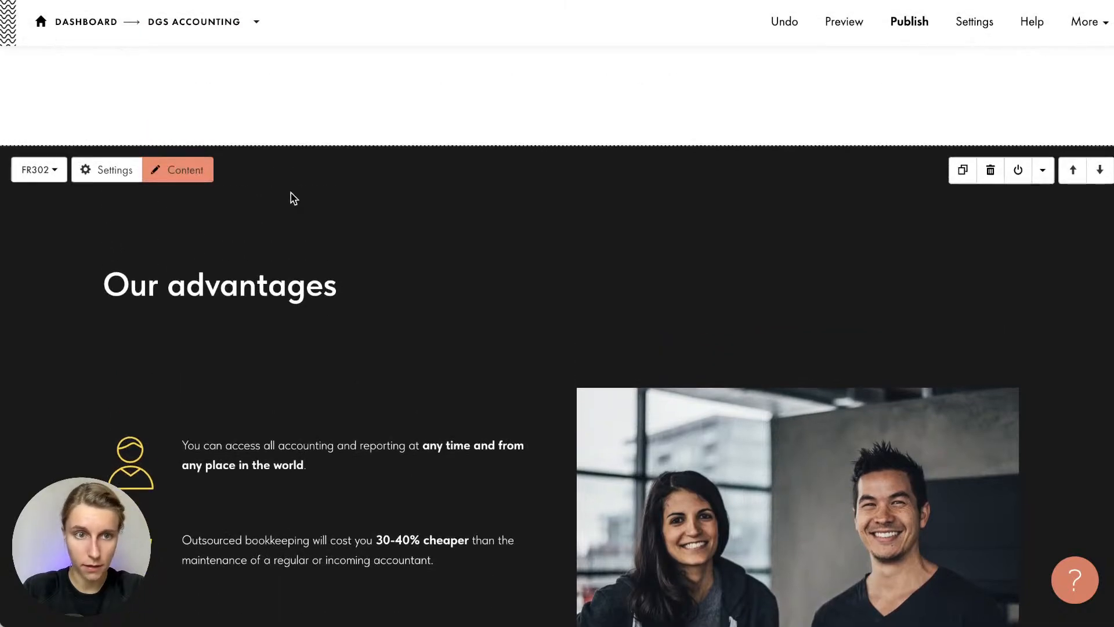
Open the Our advantages section's background colour settings, then discard and close them
{"action": "left_click", "coordinate": [113, 177]}
{"action": "scroll", "coordinate": [120, 383], "scroll_direction": "down", "scroll_amount": 10}
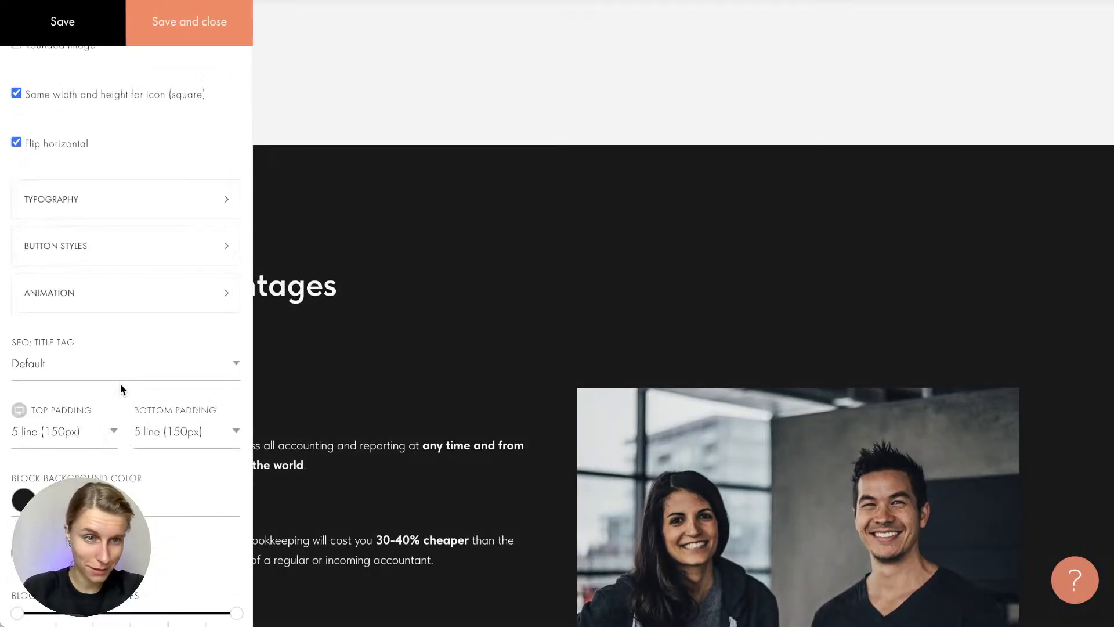
{"action": "left_click", "coordinate": [73, 500]}
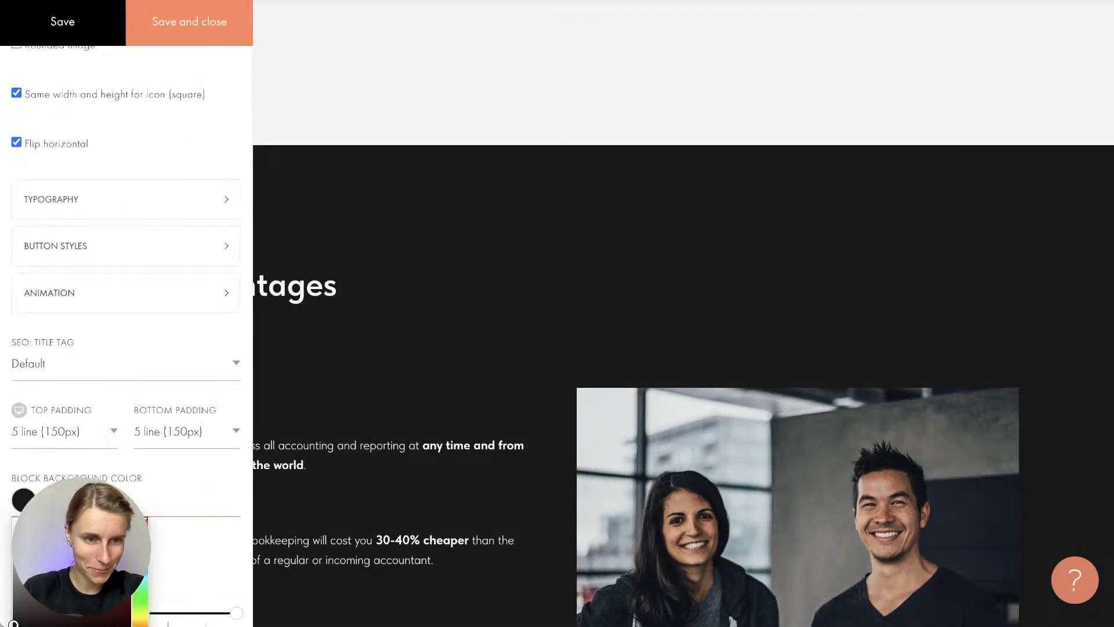
{"action": "left_click", "coordinate": [350, 197]}
{"action": "left_click", "coordinate": [725, 198]}
{"action": "scroll", "coordinate": [379, 350], "scroll_direction": "down", "scroll_amount": 15}
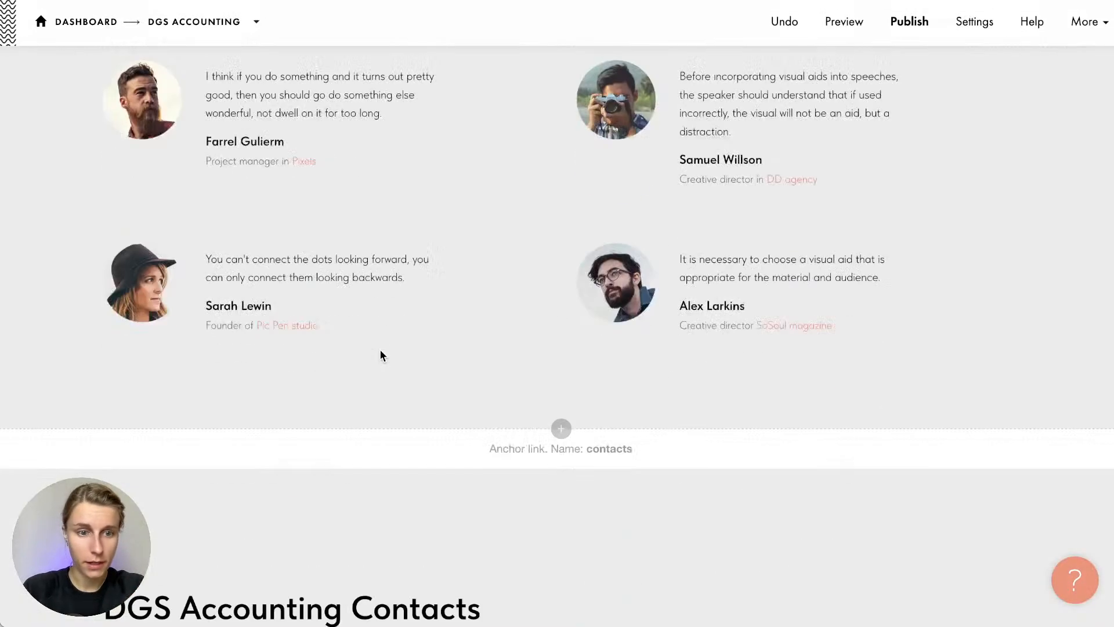
Set the contacts section background to dark #1a1a1a and save
{"action": "left_click", "coordinate": [119, 155]}
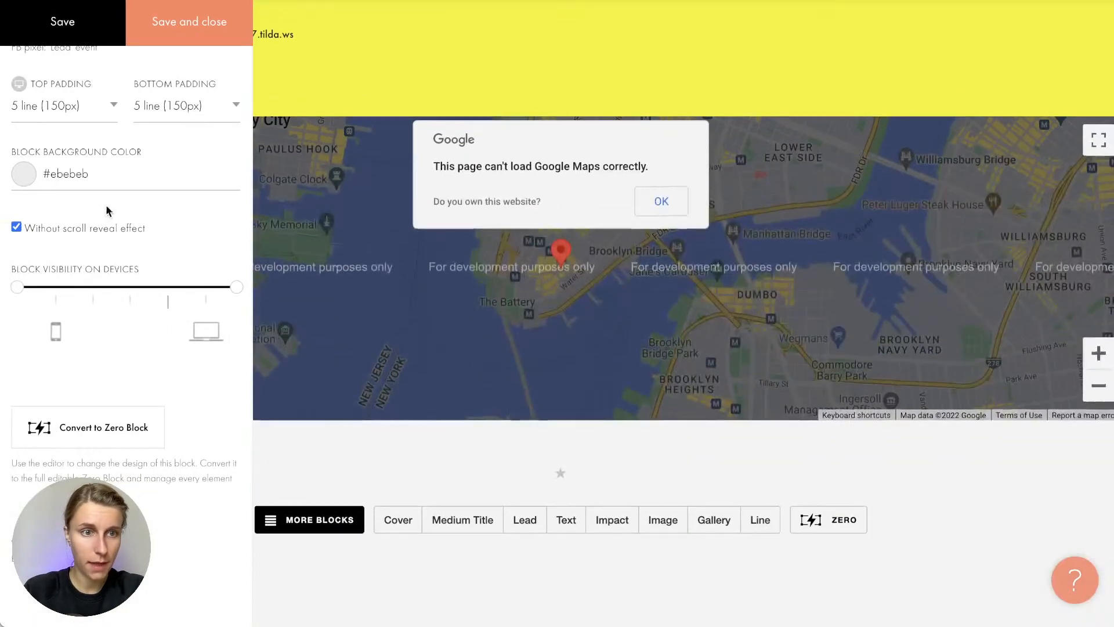
{"action": "left_click", "coordinate": [87, 174]}
{"action": "type", "text": "#1a1a1a"}
{"action": "left_click", "coordinate": [203, 17]}
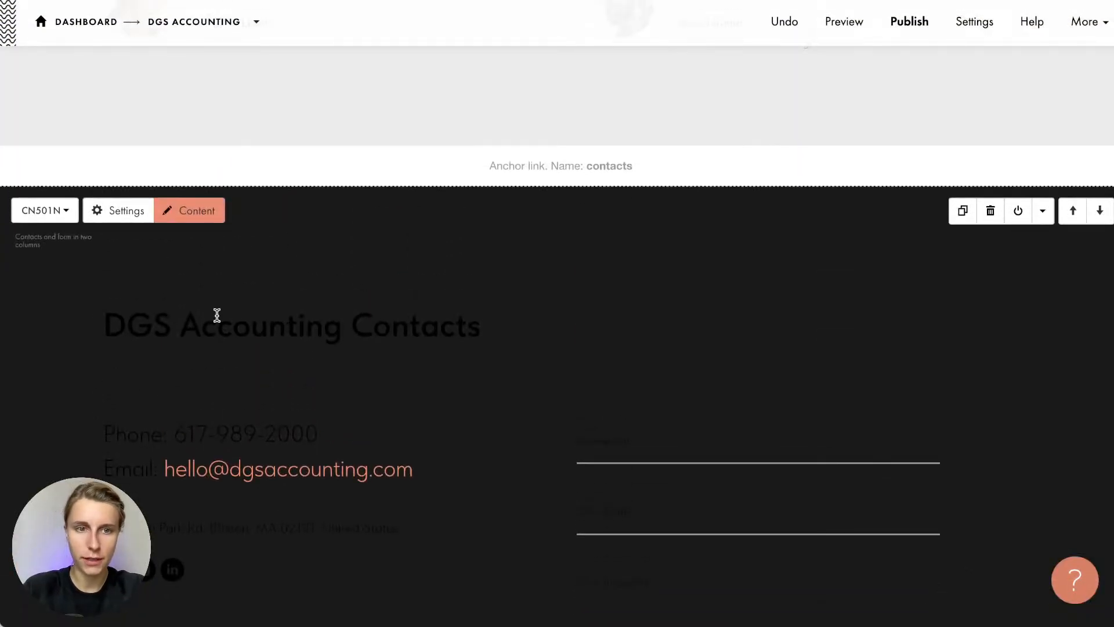
Make the contacts section's main and second text colours white #ffffff
{"action": "left_click", "coordinate": [119, 212]}
{"action": "scroll", "coordinate": [164, 358], "scroll_direction": "down", "scroll_amount": 5}
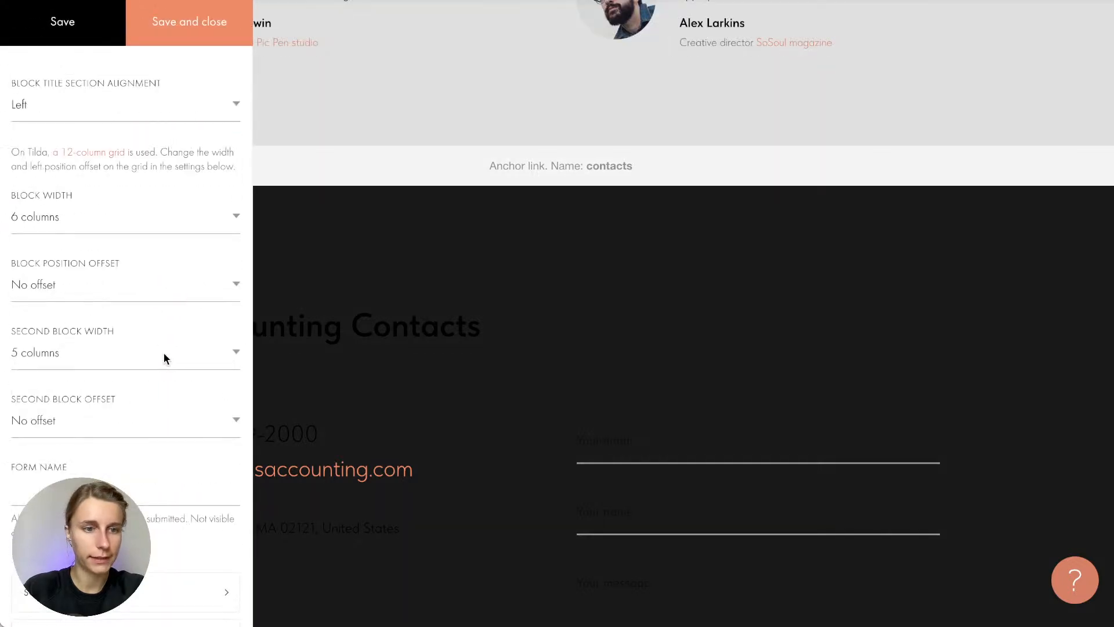
{"action": "scroll", "coordinate": [163, 358], "scroll_direction": "down", "scroll_amount": 4}
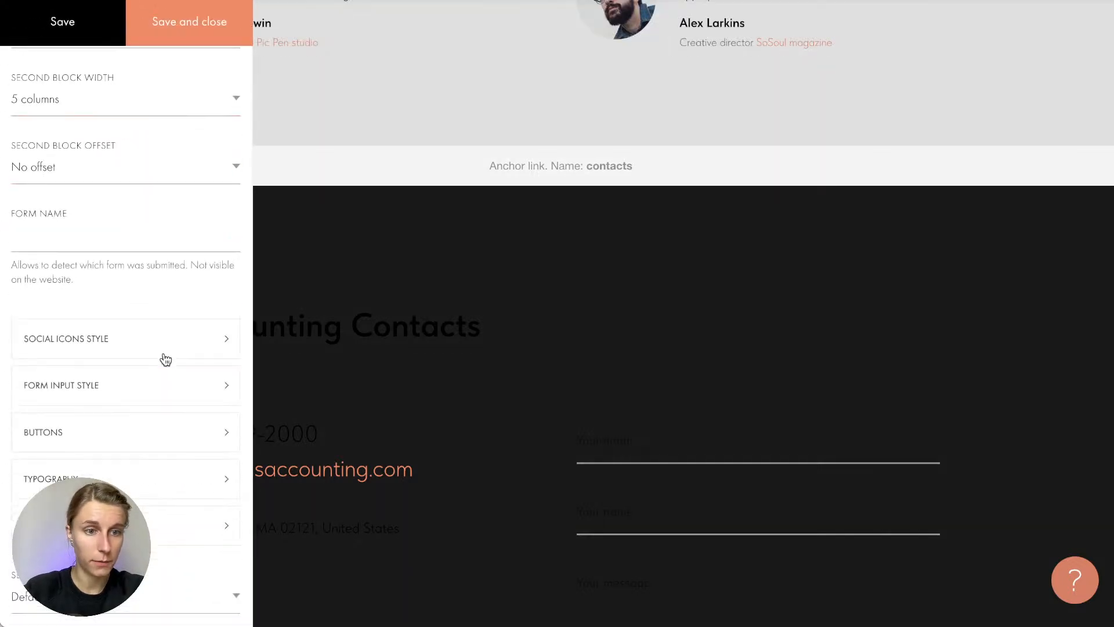
{"action": "scroll", "coordinate": [166, 360], "scroll_direction": "down", "scroll_amount": 1}
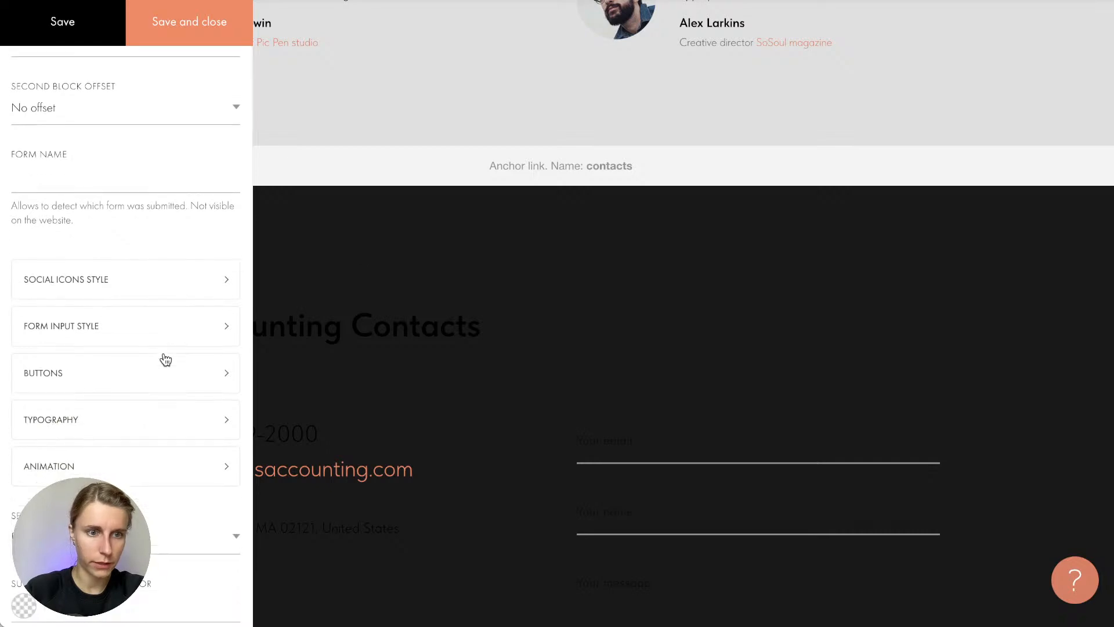
{"action": "left_click", "coordinate": [100, 416]}
{"action": "left_click", "coordinate": [322, 62]}
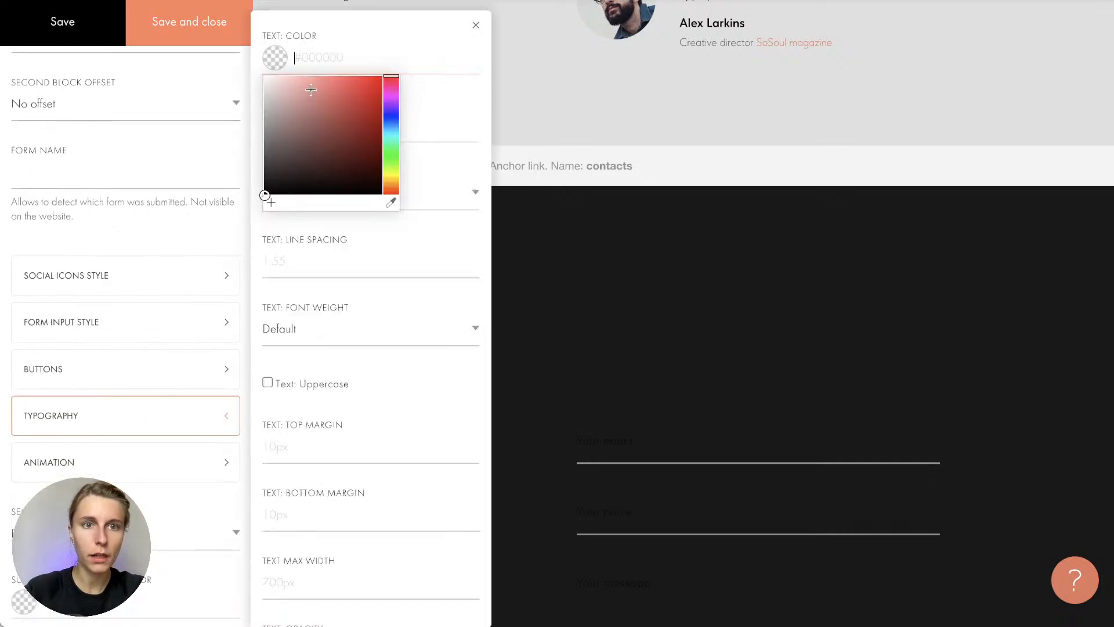
{"action": "type", "text": "#ffffff"}
{"action": "scroll", "coordinate": [307, 30], "scroll_direction": "down", "scroll_amount": 7}
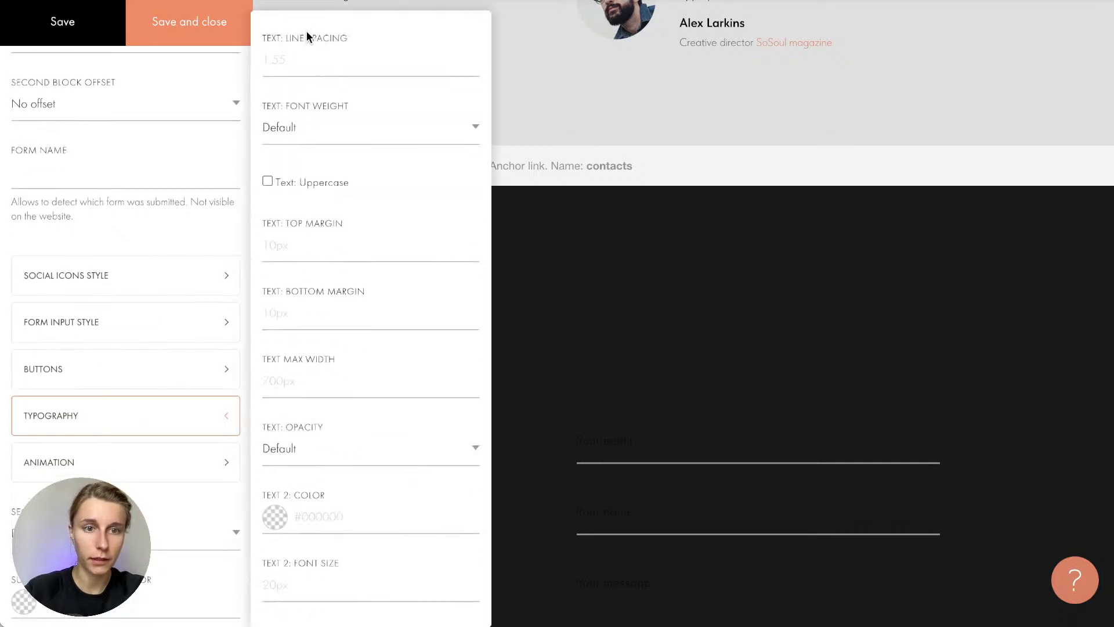
{"action": "left_click", "coordinate": [257, 289]}
{"action": "type", "text": "#fffafa"}
{"action": "left_click_drag", "start_coordinate": [257, 290], "coordinate": [224, 268]}
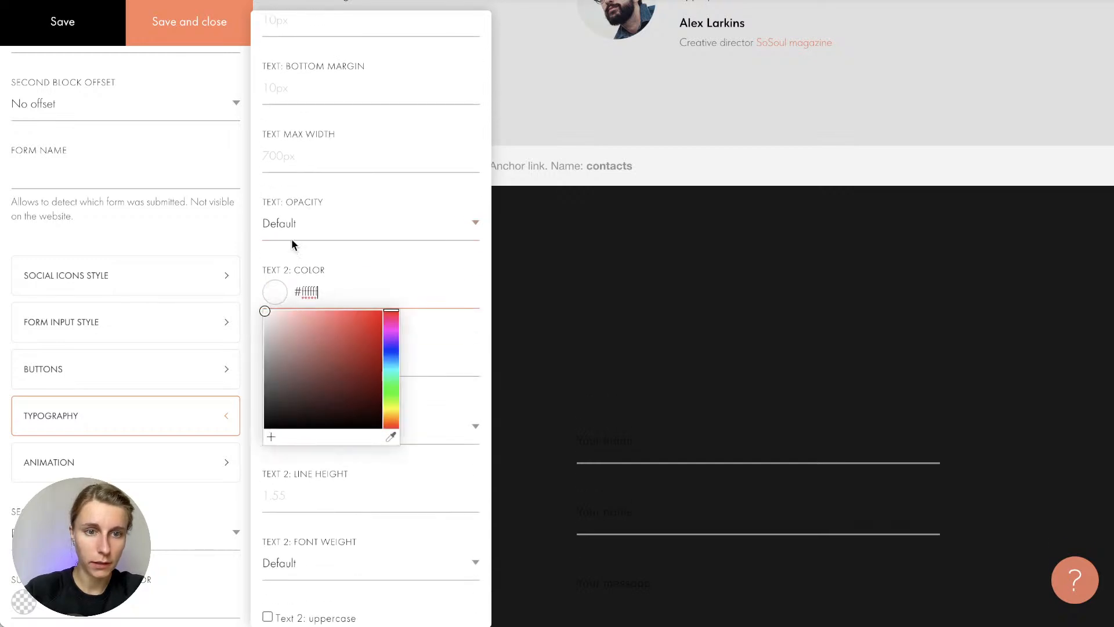
{"action": "left_click", "coordinate": [288, 249]}
{"action": "left_click", "coordinate": [86, 23]}
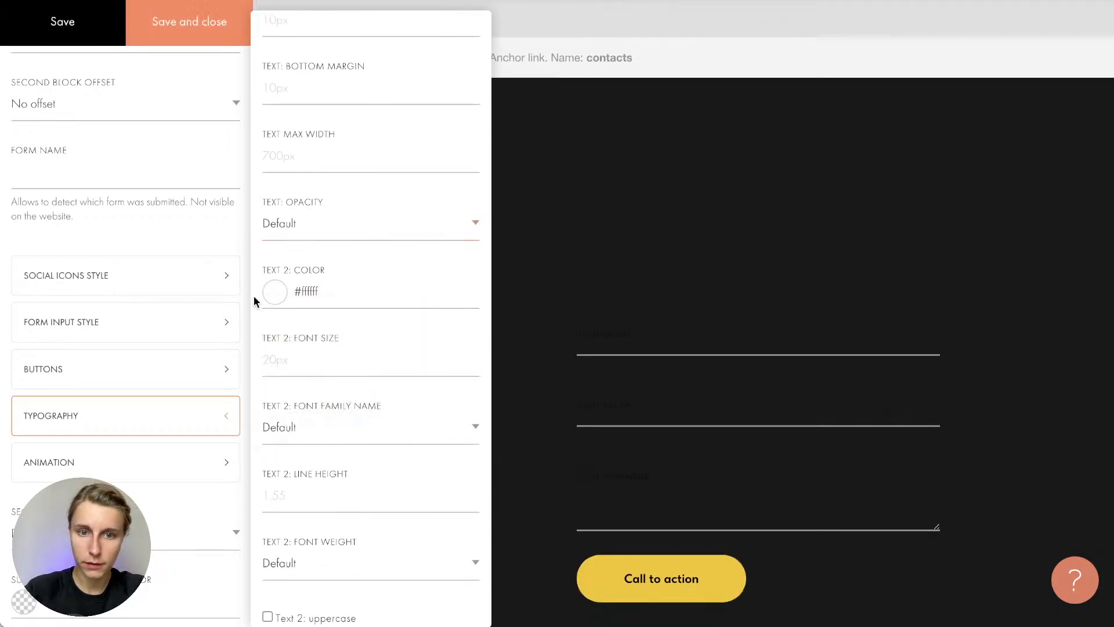
{"action": "scroll", "coordinate": [270, 322], "scroll_direction": "down", "scroll_amount": 3}
Set the form field text and border colours to white and close the settings
{"action": "left_click", "coordinate": [99, 334]}
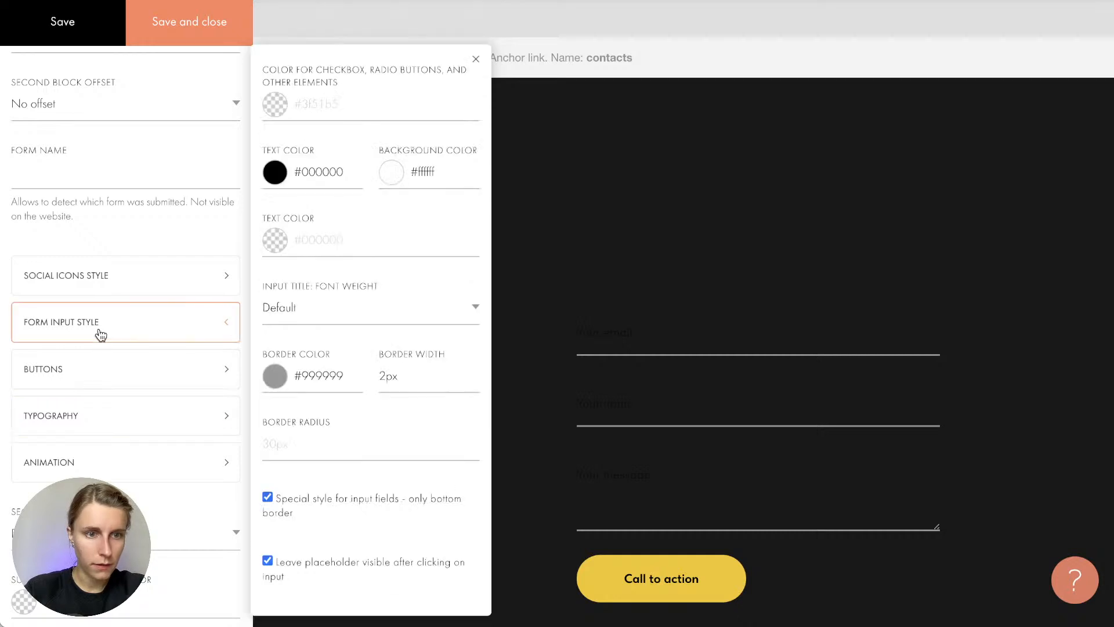
{"action": "left_click", "coordinate": [336, 169]}
{"action": "left_click_drag", "start_coordinate": [272, 225], "coordinate": [189, 102]}
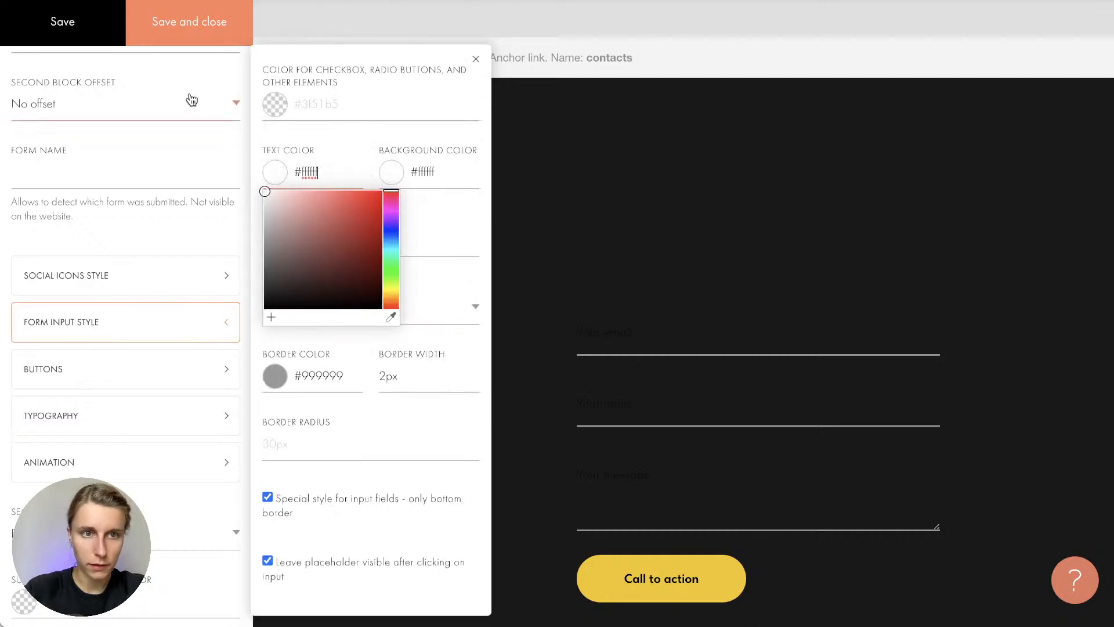
{"action": "left_click", "coordinate": [77, 31]}
{"action": "left_click", "coordinate": [331, 391]}
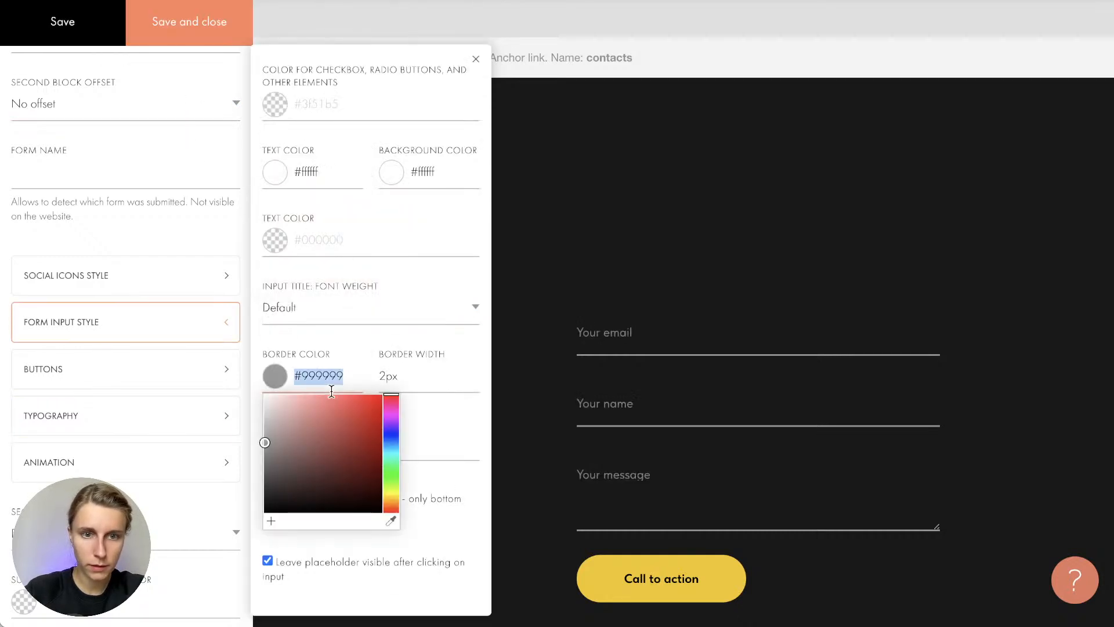
{"action": "left_click_drag", "start_coordinate": [325, 424], "coordinate": [266, 393]}
{"action": "left_click", "coordinate": [74, 35]}
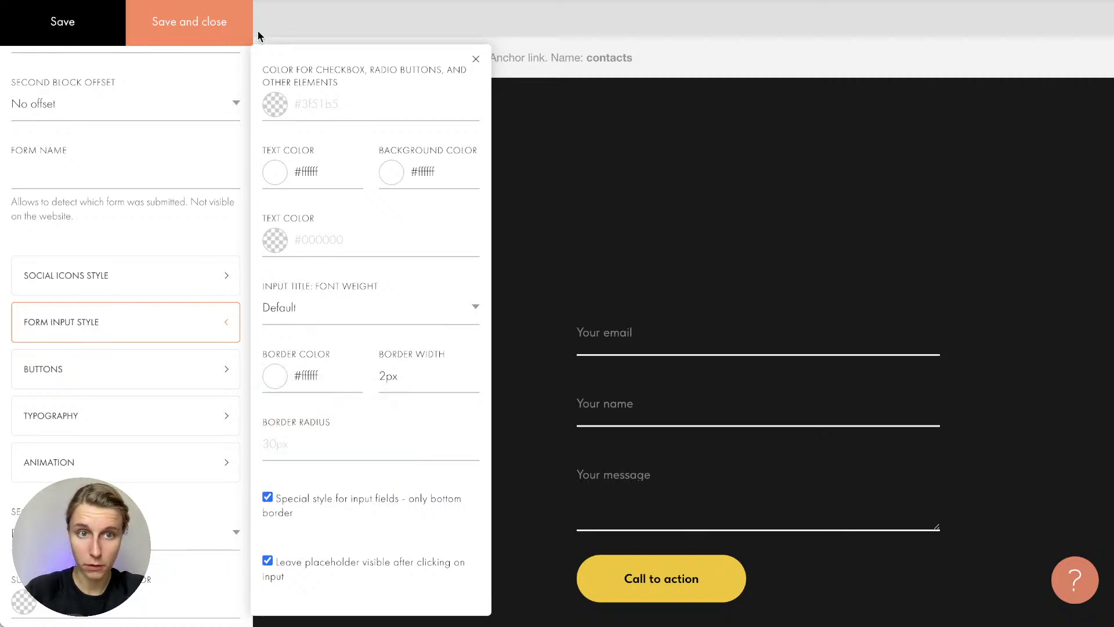
{"action": "left_click", "coordinate": [252, 34]}
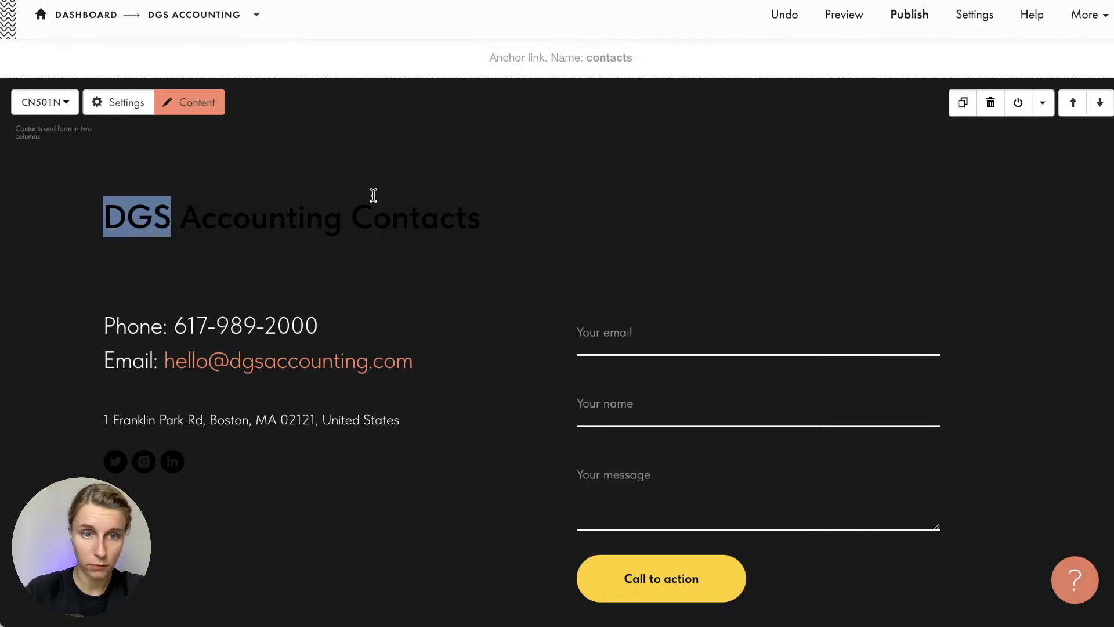
Turn the DGS Accounting Contacts heading text white
{"action": "triple_click", "coordinate": [355, 216]}
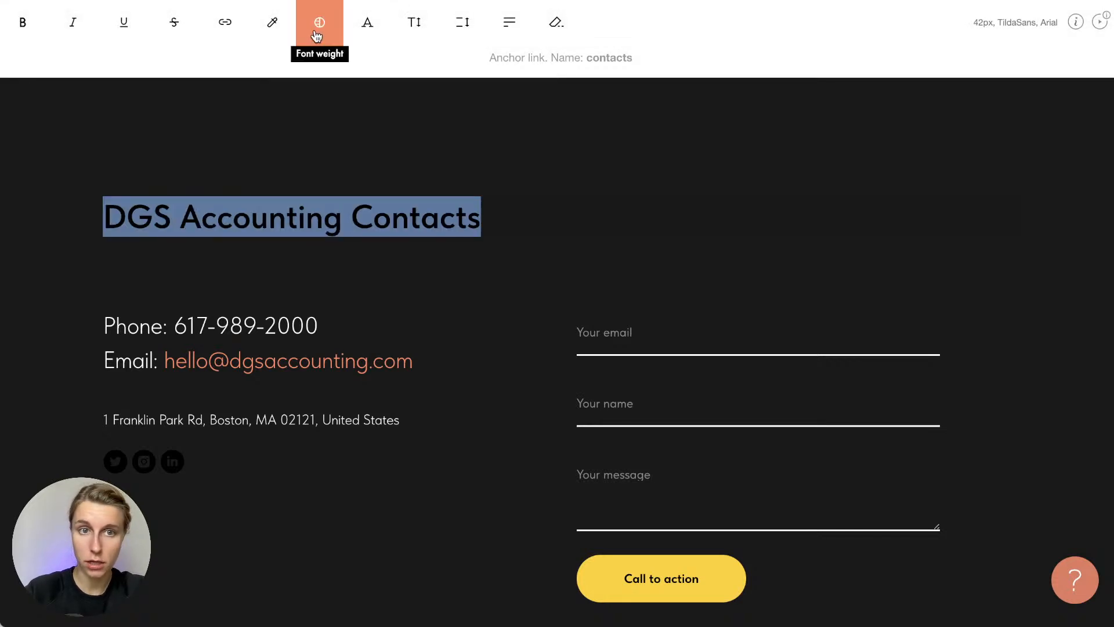
{"action": "left_click", "coordinate": [272, 22]}
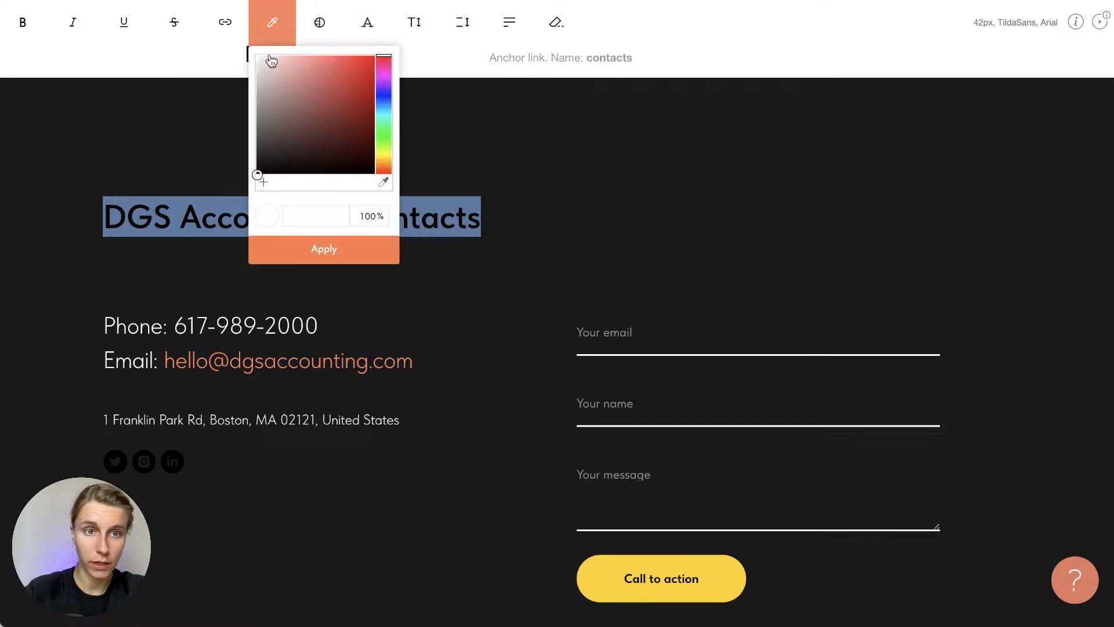
{"action": "left_click", "coordinate": [332, 254]}
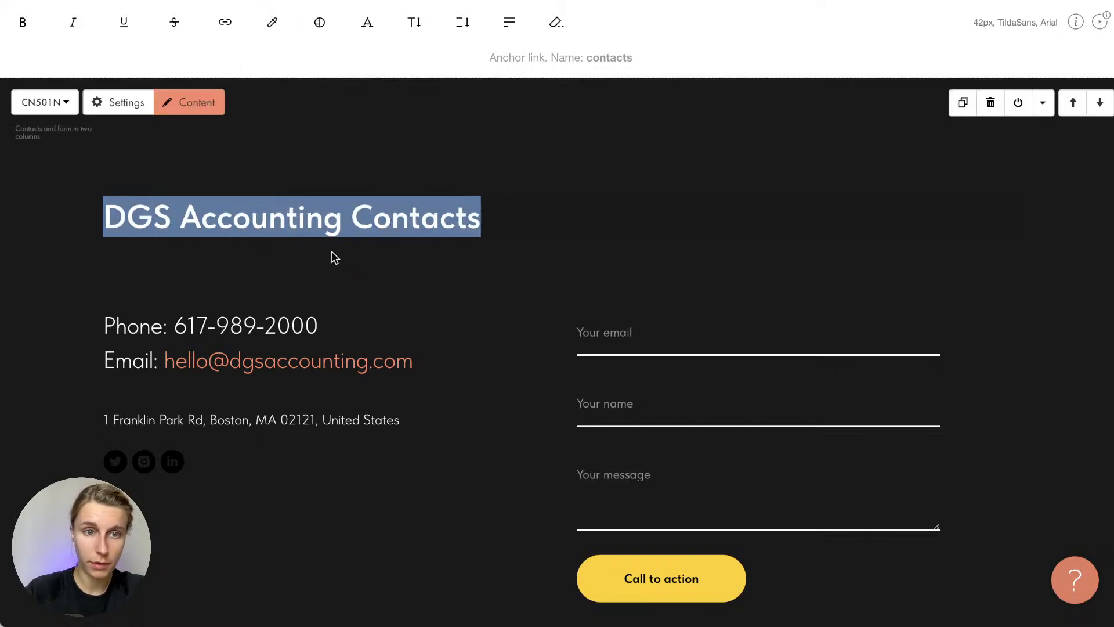
{"action": "left_click", "coordinate": [318, 264]}
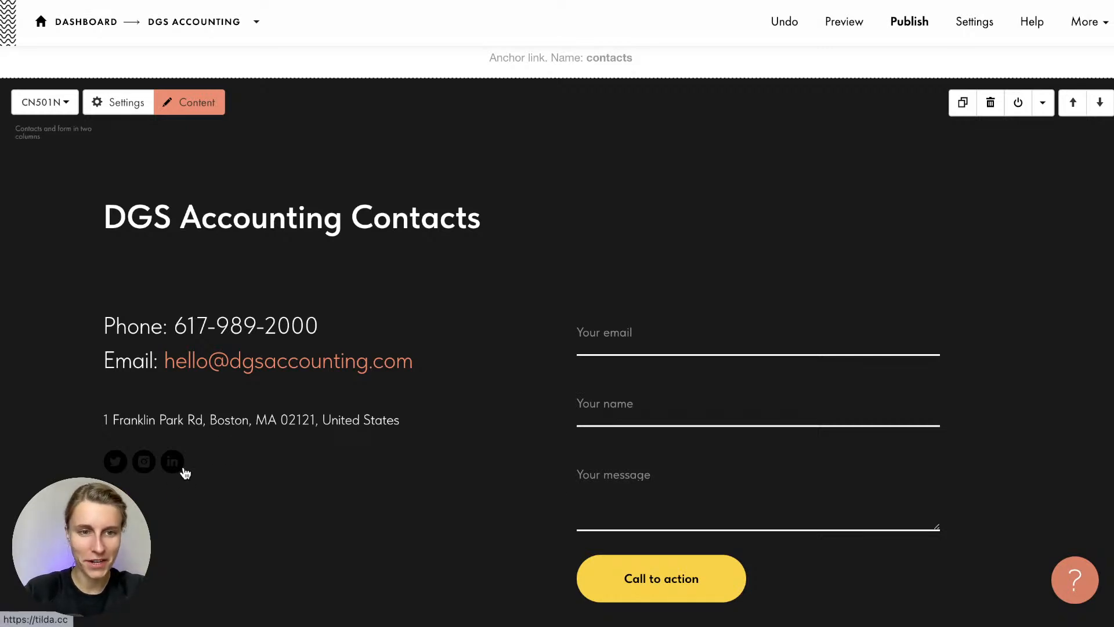
Set the contacts block's social icon colour to ffffff and save
{"action": "left_click", "coordinate": [183, 104]}
{"action": "left_click", "coordinate": [851, 205]}
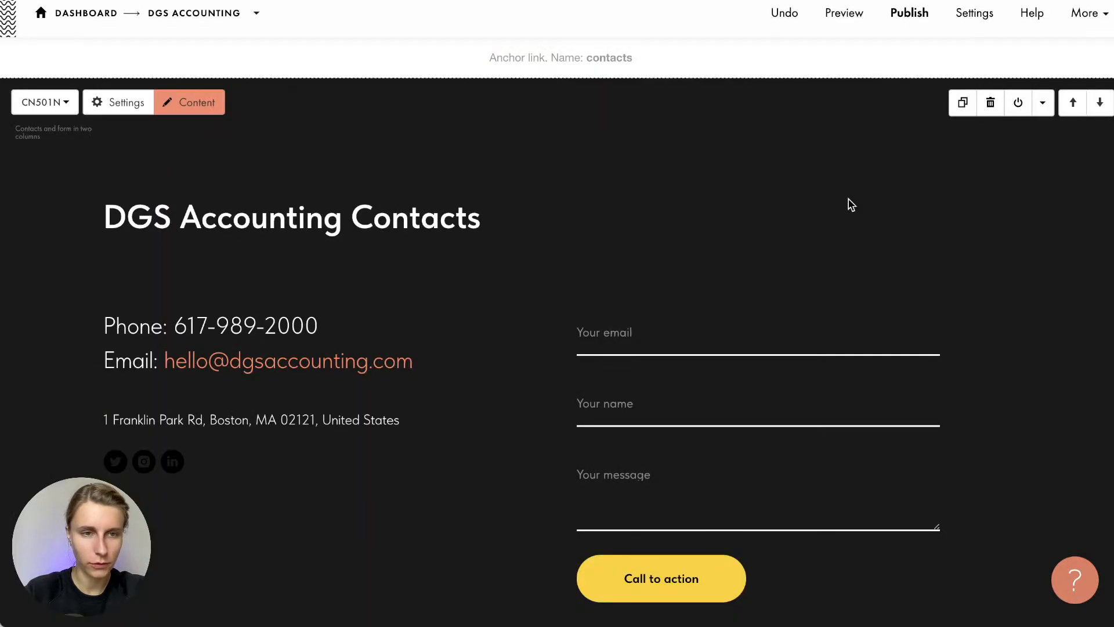
{"action": "left_click", "coordinate": [138, 108]}
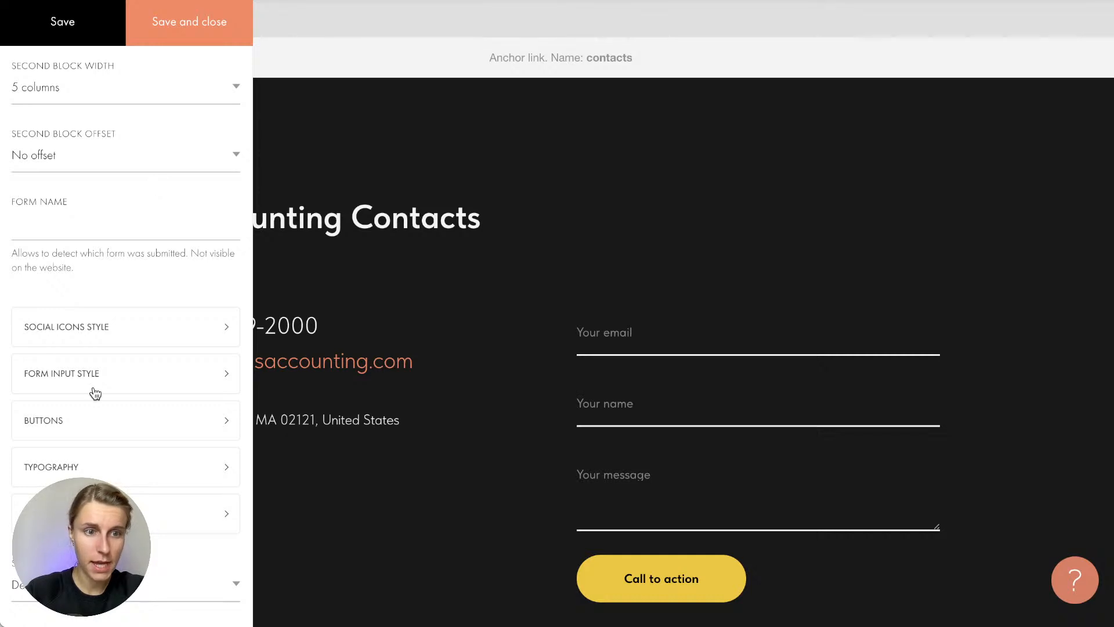
{"action": "left_click", "coordinate": [115, 332]}
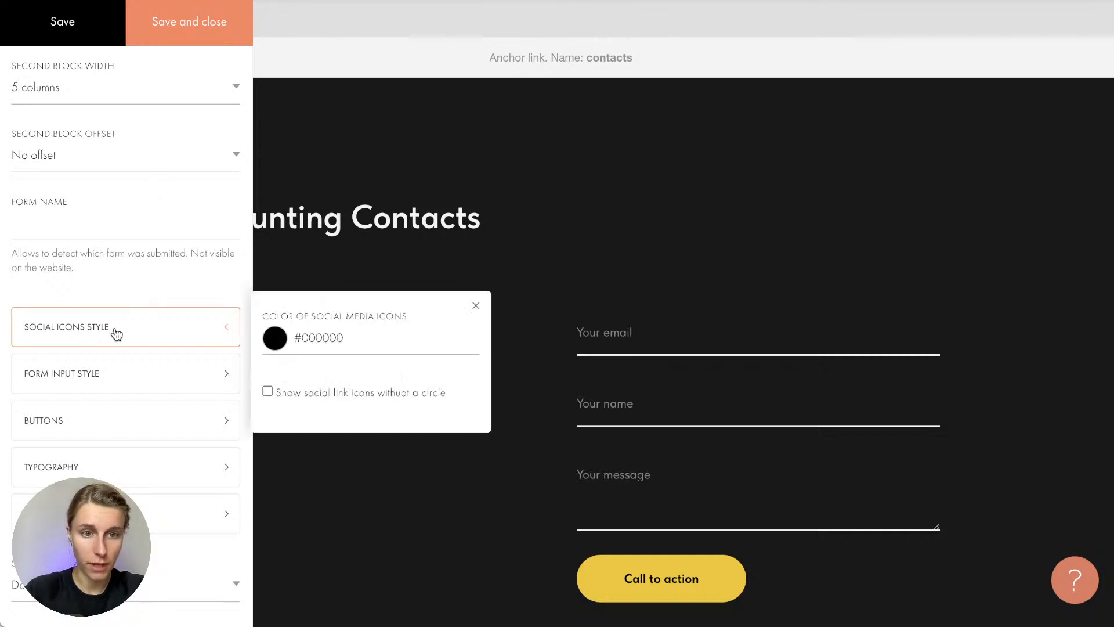
{"action": "double_click", "coordinate": [301, 345]}
{"action": "type", "text": "ffffff"}
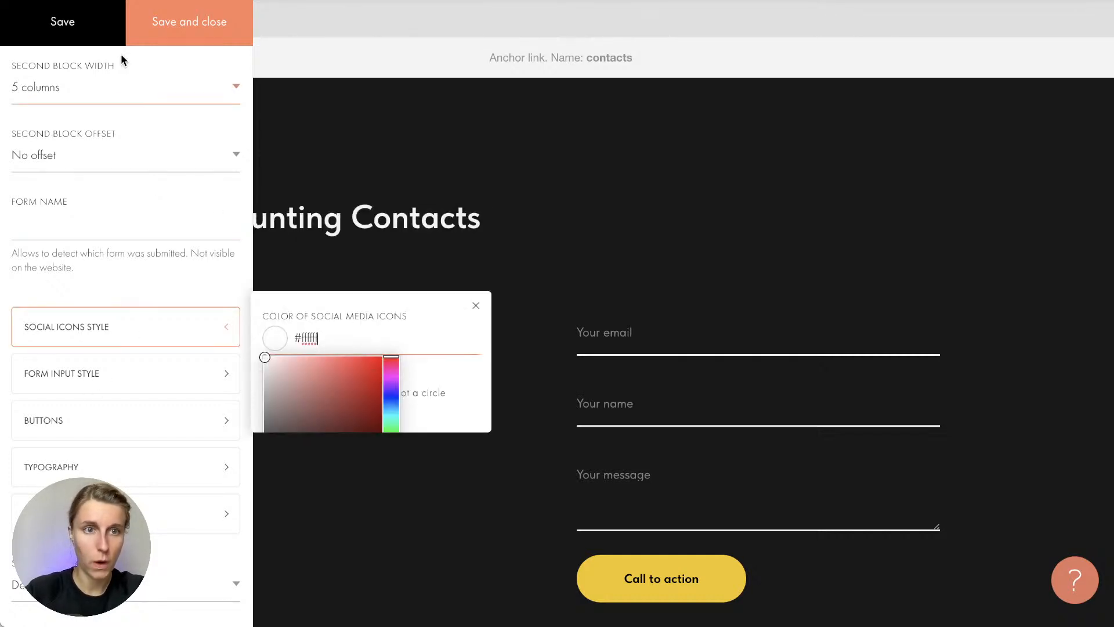
{"action": "left_click", "coordinate": [162, 27]}
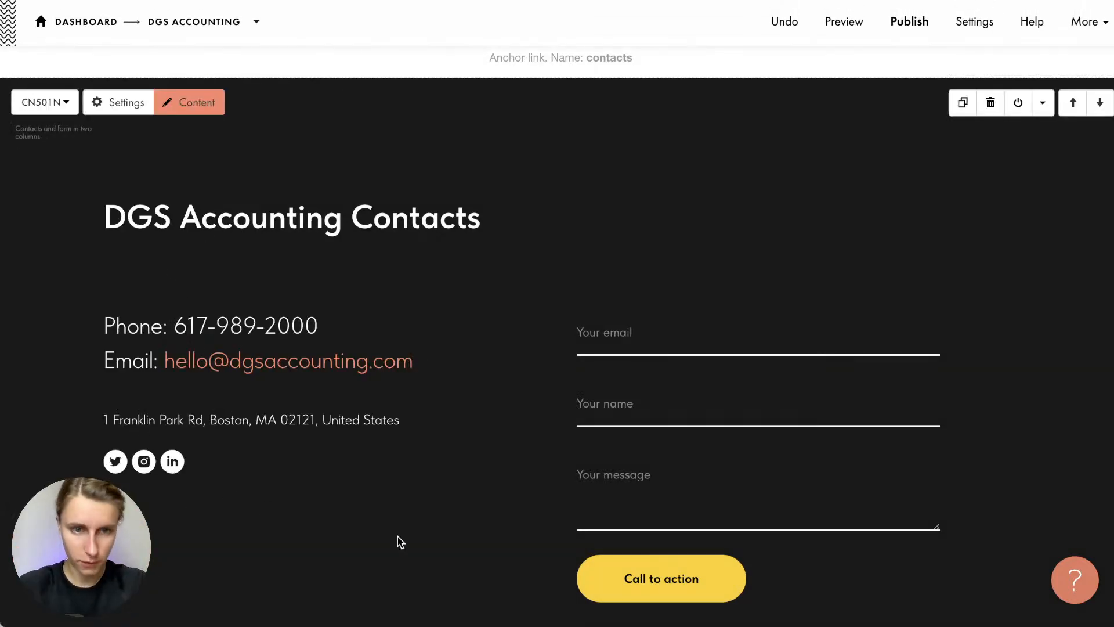
{"action": "scroll", "coordinate": [401, 541], "scroll_direction": "down", "scroll_amount": 1}
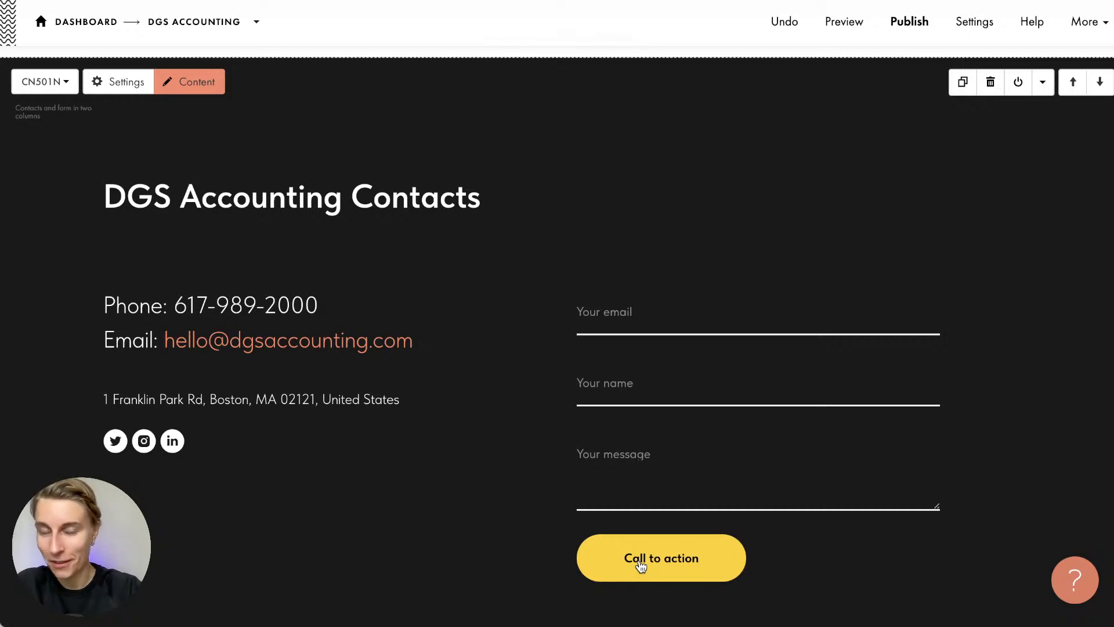
Select the 'Call to action' button title and copy 'Send your request' from the notes
{"action": "left_click", "coordinate": [181, 86]}
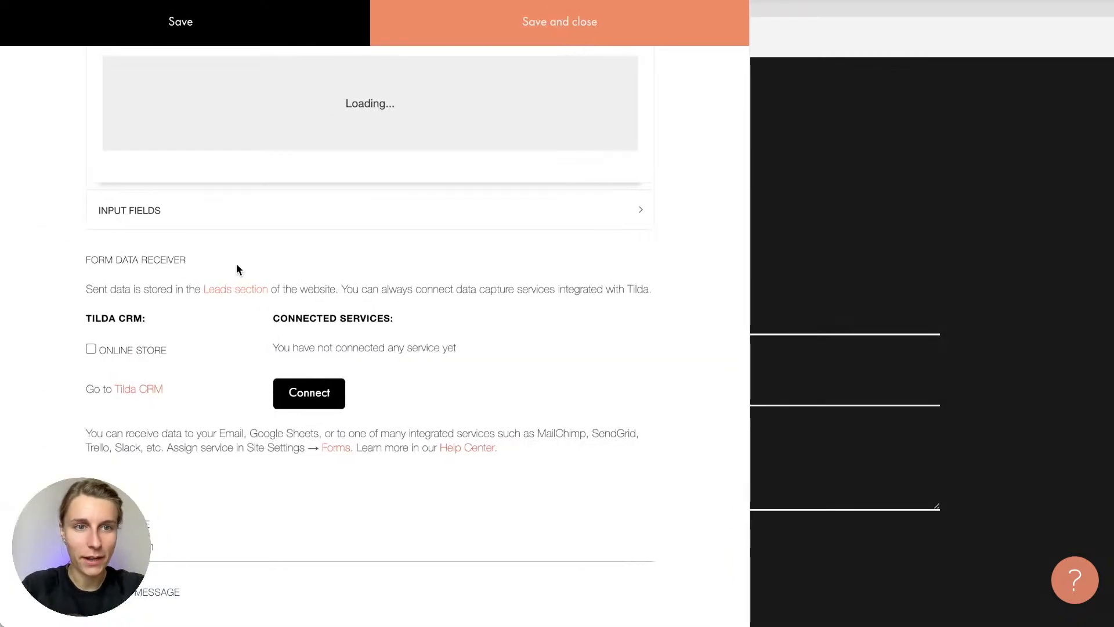
{"action": "scroll", "coordinate": [237, 264], "scroll_direction": "down", "scroll_amount": 10}
{"action": "scroll", "coordinate": [237, 264], "scroll_direction": "up", "scroll_amount": 3}
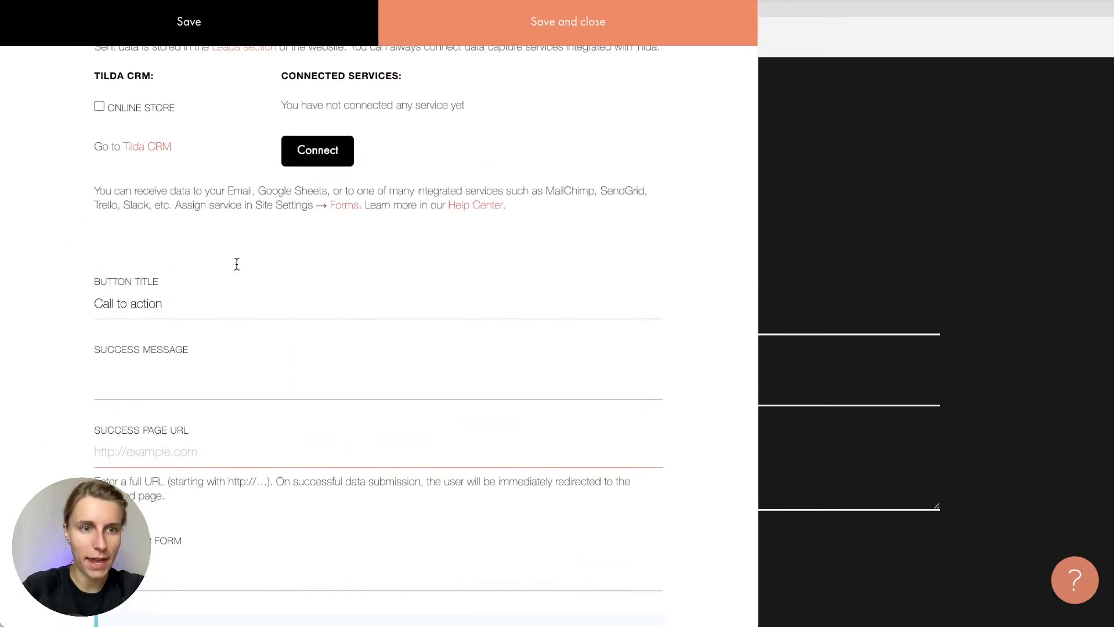
{"action": "left_click_drag", "start_coordinate": [188, 308], "coordinate": [15, 300]}
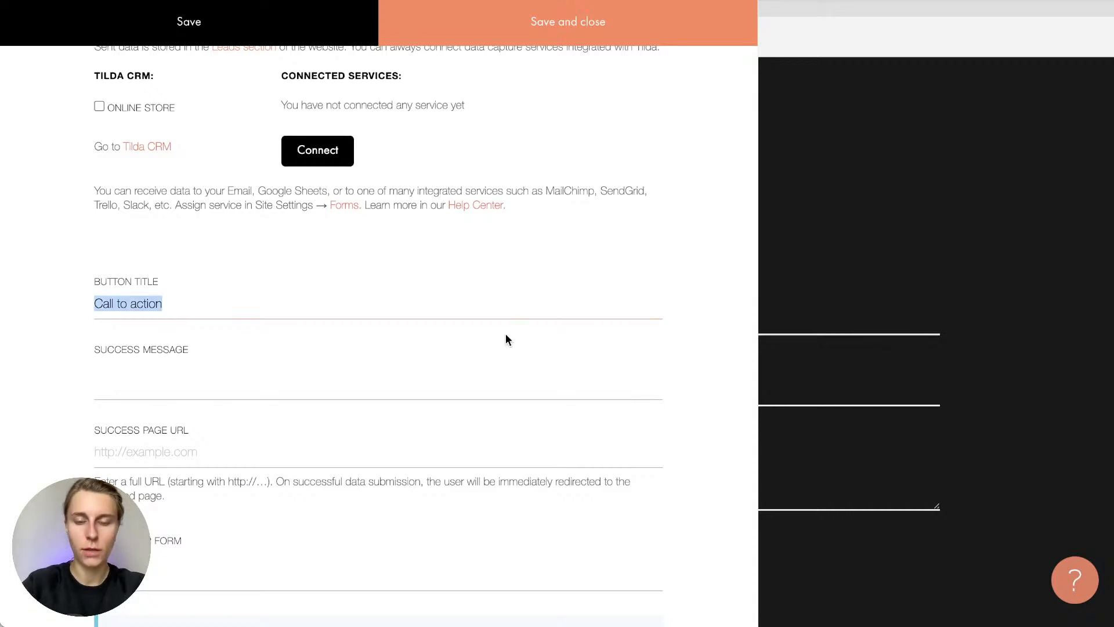
{"action": "type", "text": "Sub"}
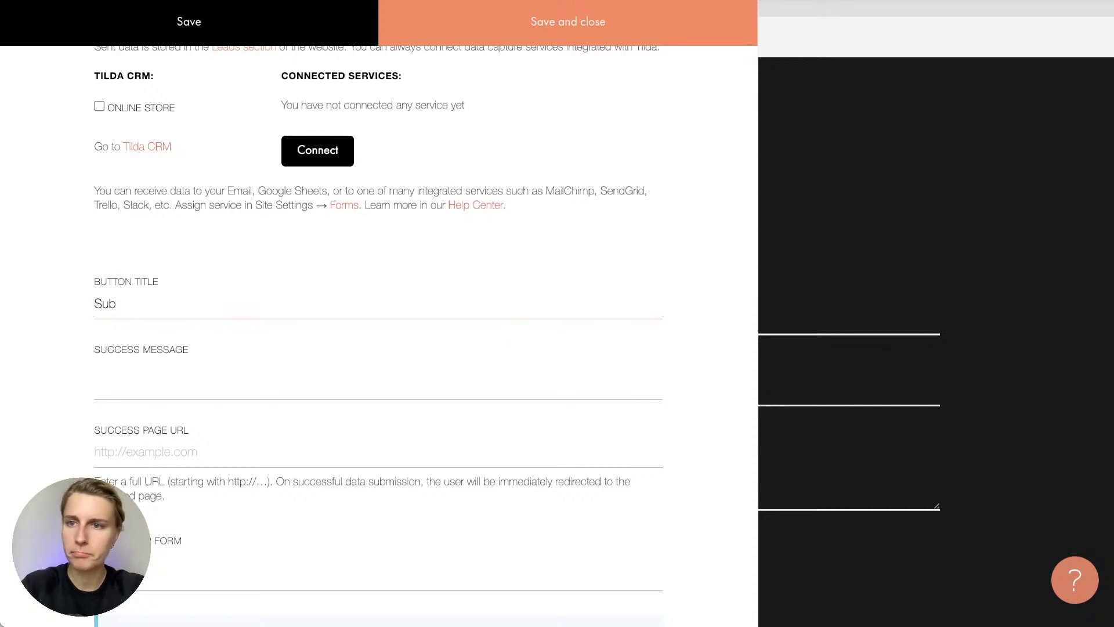
{"action": "key", "text": "super+Tab"}
{"action": "left_click", "coordinate": [902, 273]}
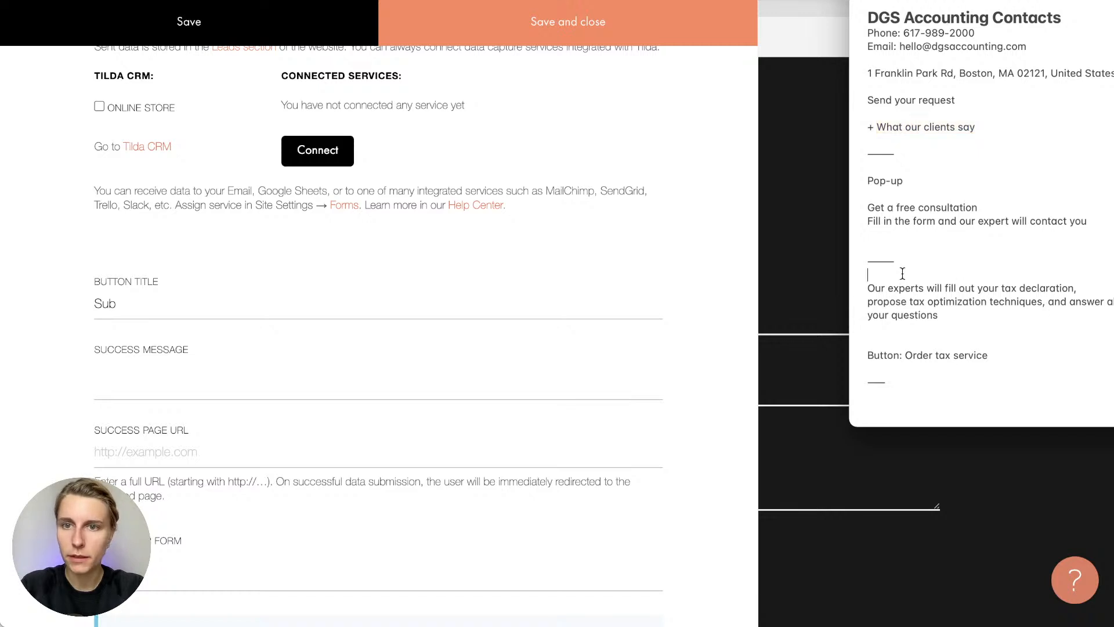
{"action": "scroll", "coordinate": [902, 273], "scroll_direction": "up", "scroll_amount": 2}
{"action": "double_click", "coordinate": [933, 202]}
{"action": "triple_click", "coordinate": [933, 202]}
{"action": "key", "text": "super+c"}
Paste 'Send your request' as the button title and save the content
{"action": "left_click", "coordinate": [160, 315]}
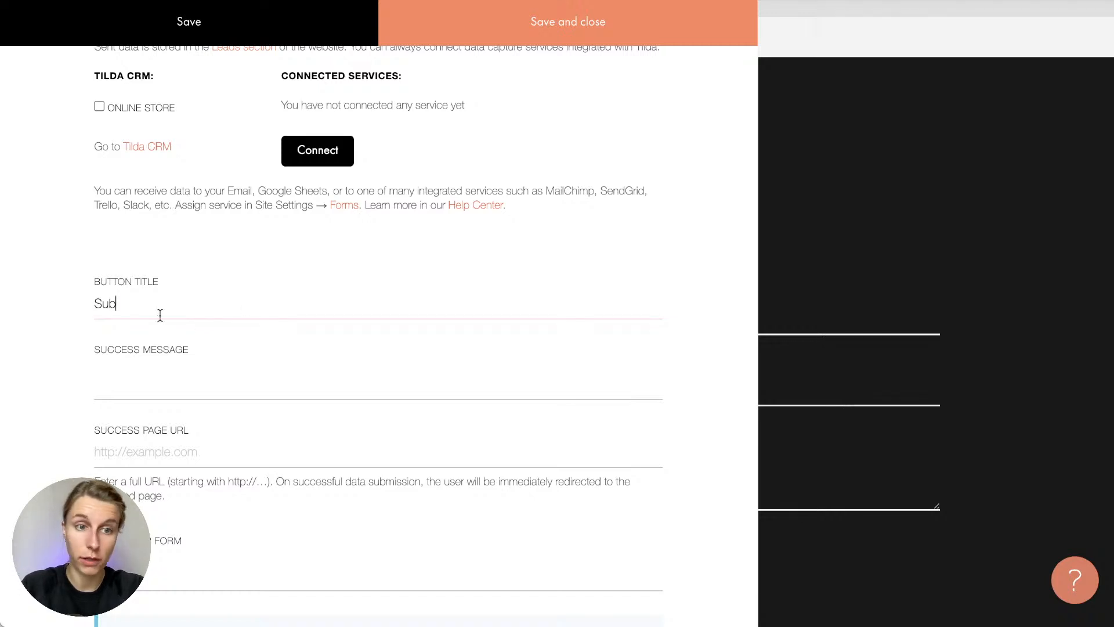
{"action": "key", "text": "super+a"}
{"action": "key", "text": "super+v"}
{"action": "left_click", "coordinate": [522, 22]}
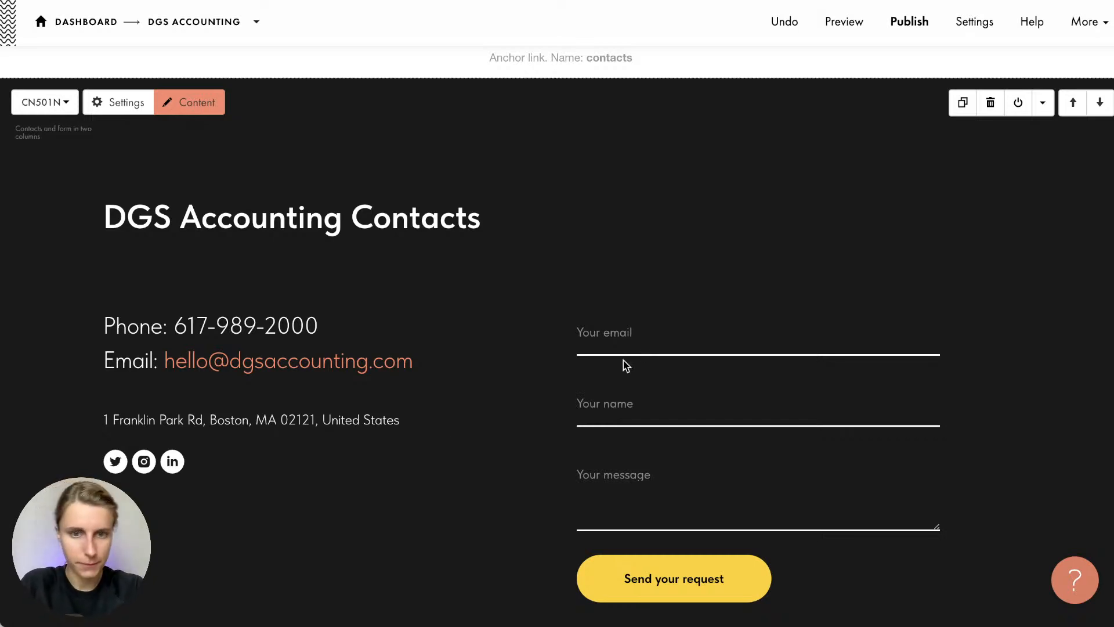
Check the form's data-sending notice, then preview the DGS Accounting page from the top
{"action": "scroll", "coordinate": [451, 445], "scroll_direction": "down", "scroll_amount": 10}
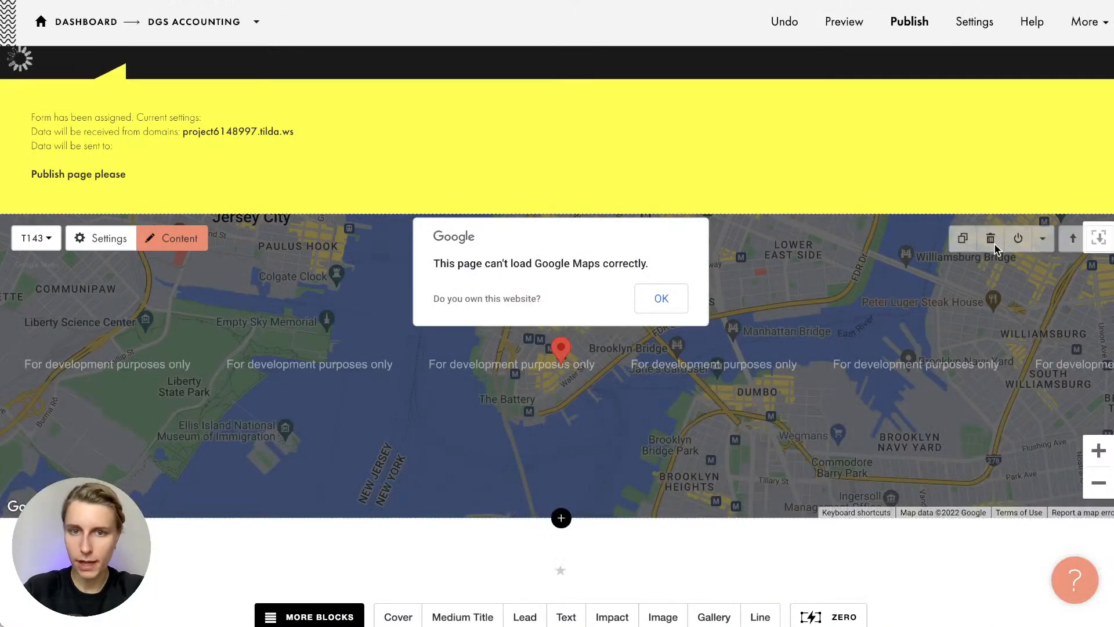
{"action": "scroll", "coordinate": [478, 294], "scroll_direction": "up", "scroll_amount": 10}
{"action": "scroll", "coordinate": [478, 290], "scroll_direction": "down", "scroll_amount": 4}
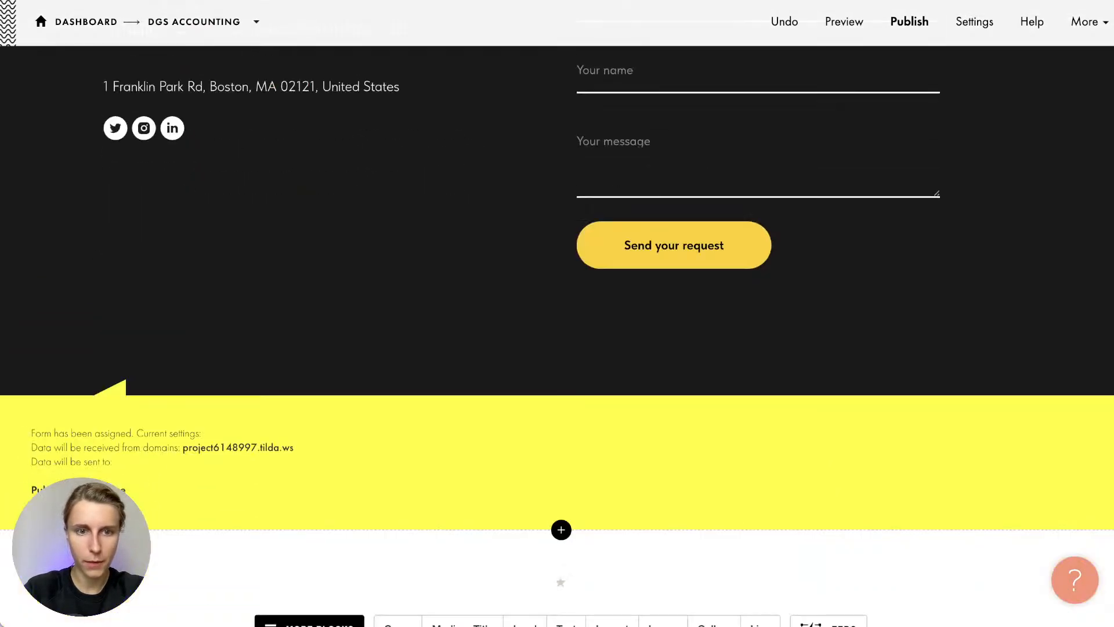
{"action": "left_click_drag", "start_coordinate": [70, 447], "coordinate": [97, 479]}
{"action": "left_click", "coordinate": [97, 482]}
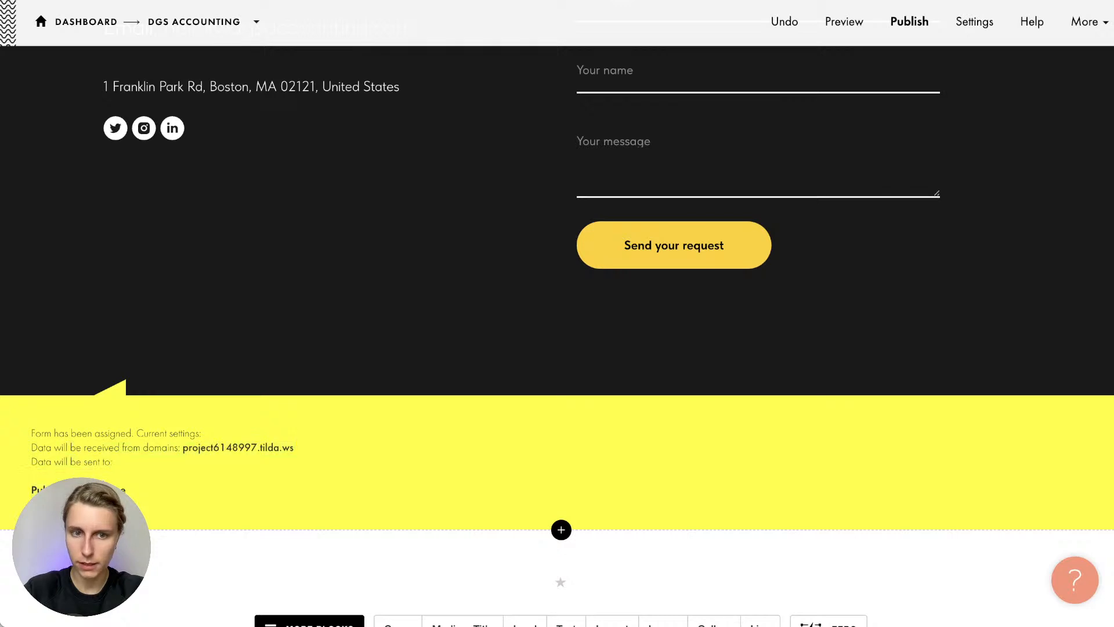
{"action": "scroll", "coordinate": [173, 392], "scroll_direction": "up", "scroll_amount": 5}
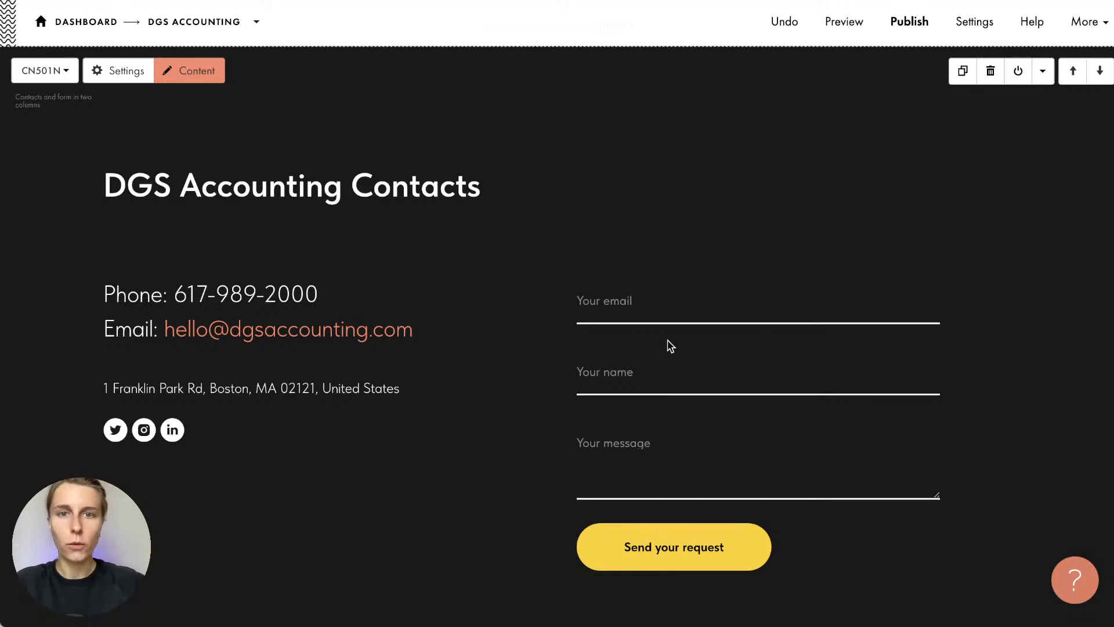
{"action": "scroll", "coordinate": [667, 340], "scroll_direction": "up", "scroll_amount": 20}
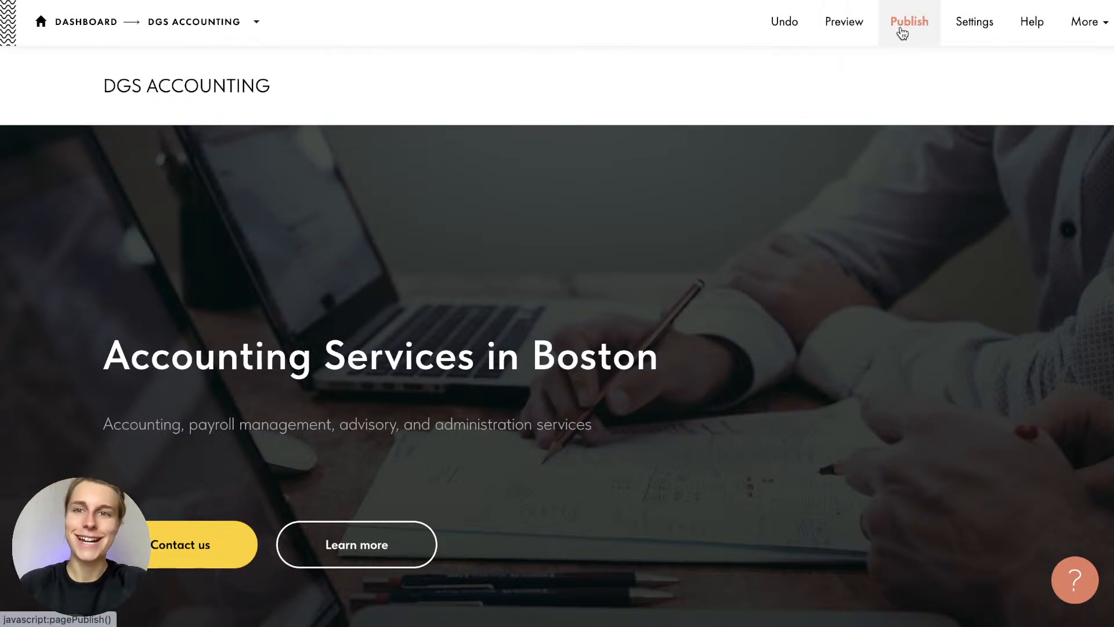
{"action": "left_click", "coordinate": [838, 35]}
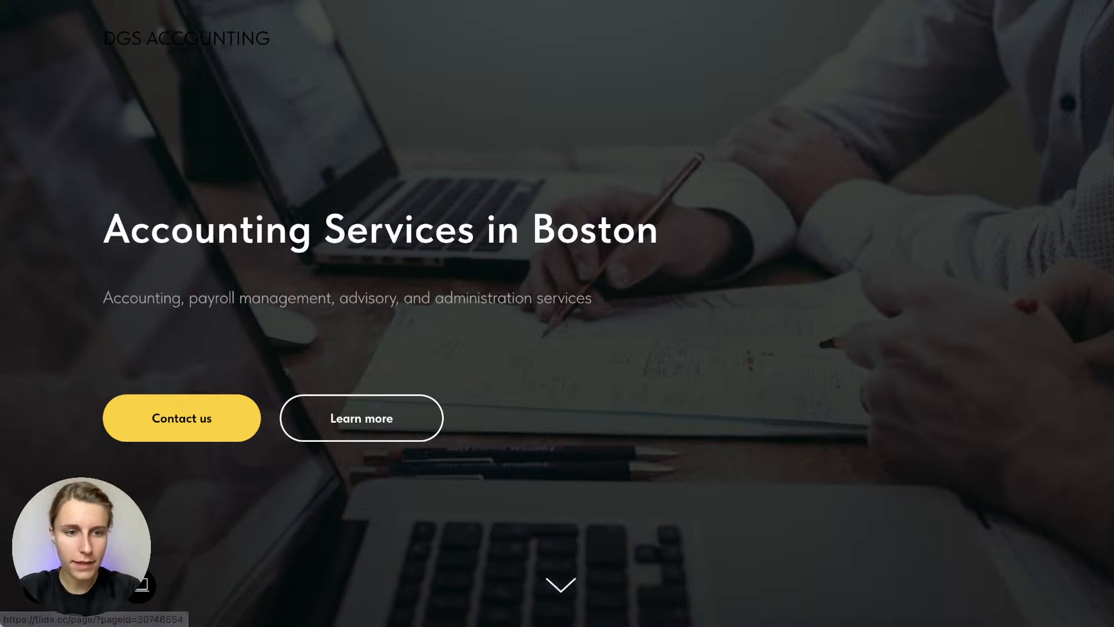
Set the header menu background to 100% opacity white #fff, save, and preview the page
{"action": "left_click", "coordinate": [47, 585]}
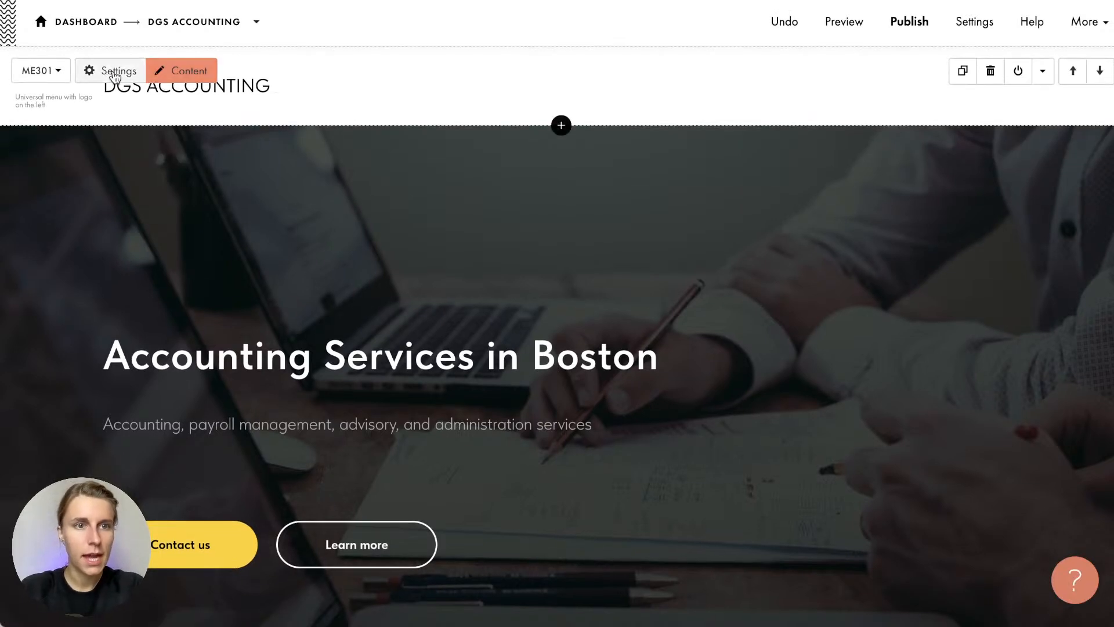
{"action": "left_click", "coordinate": [111, 71]}
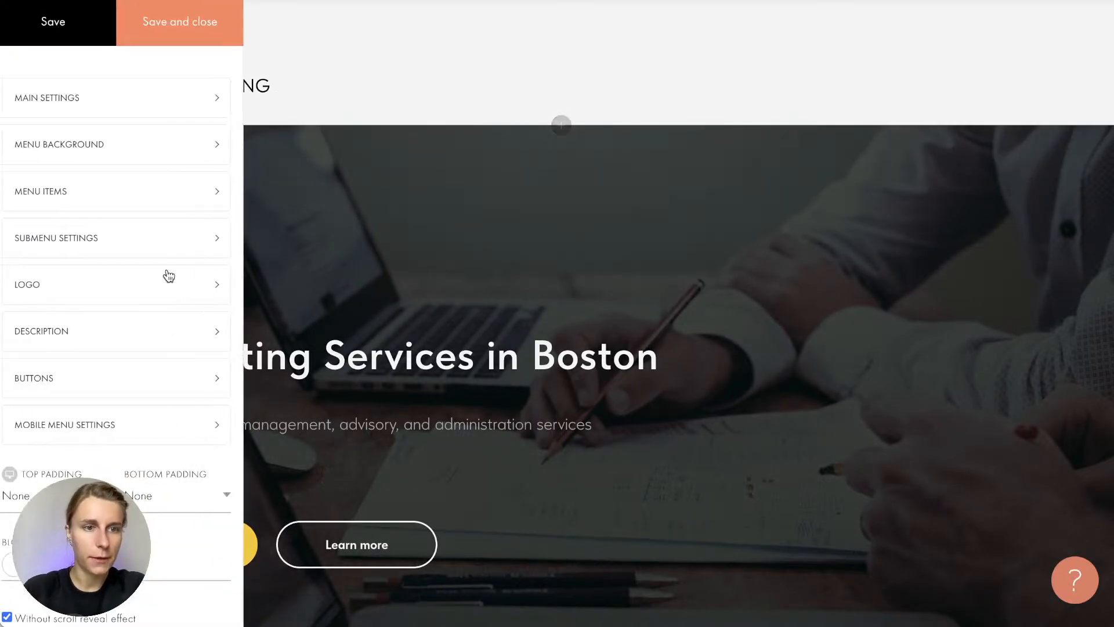
{"action": "left_click", "coordinate": [121, 110]}
{"action": "left_click", "coordinate": [172, 143]}
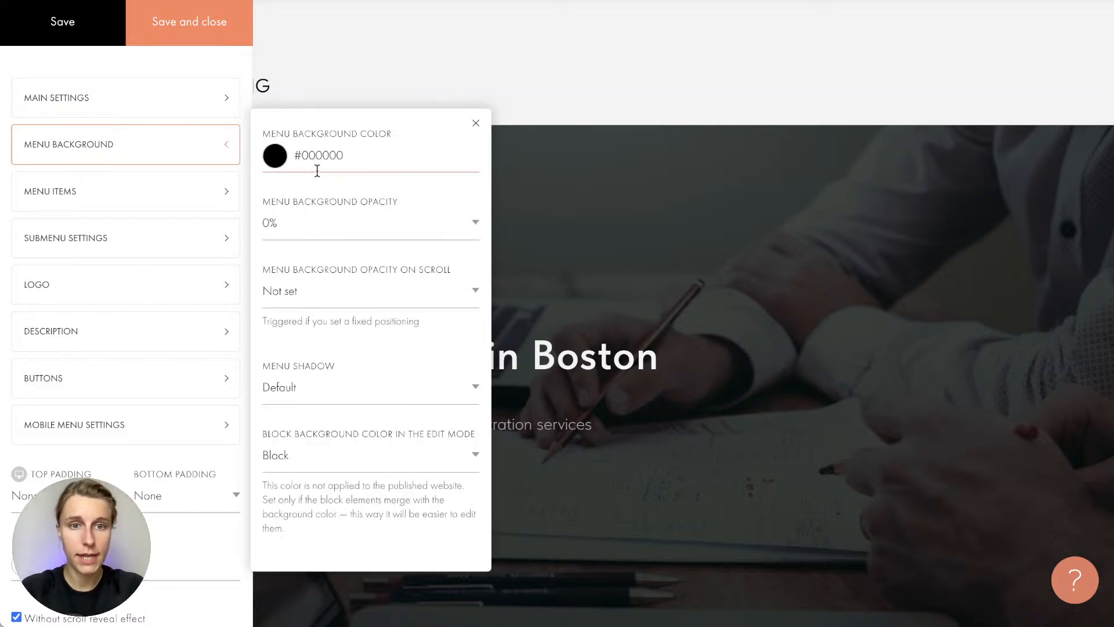
{"action": "left_click", "coordinate": [307, 238]}
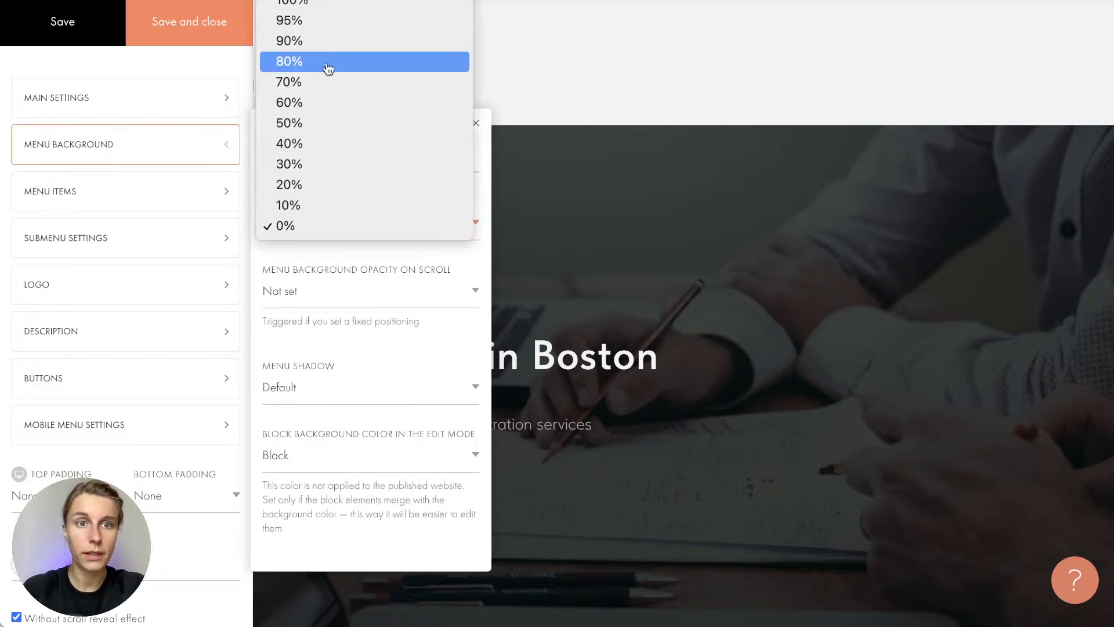
{"action": "left_click", "coordinate": [316, 7]}
{"action": "double_click", "coordinate": [309, 154]}
{"action": "type", "text": "ffffff"}
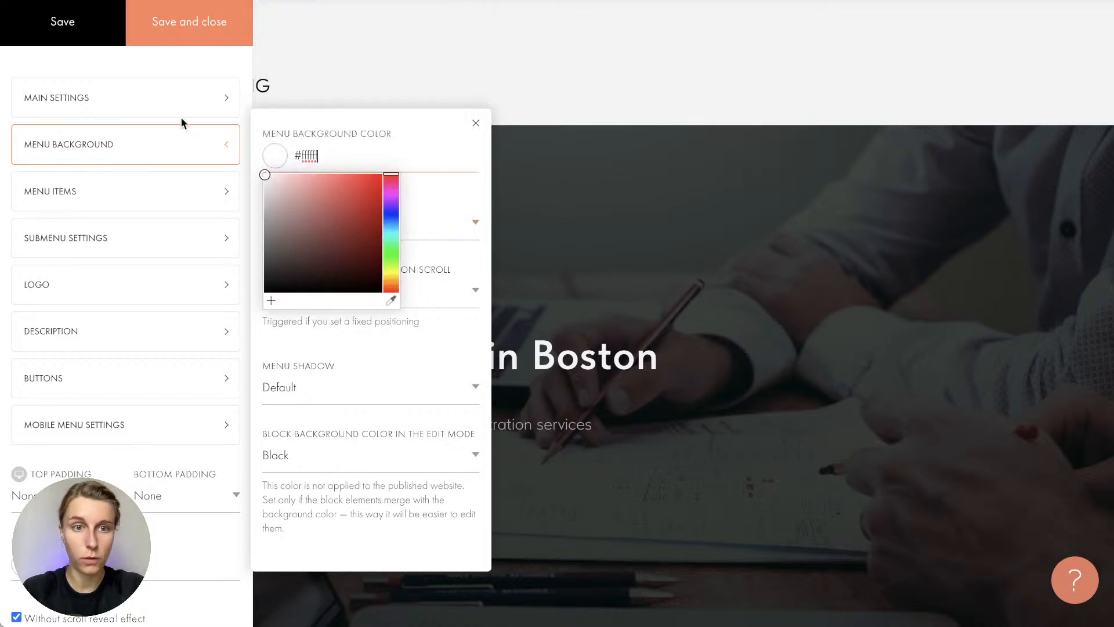
{"action": "left_click", "coordinate": [169, 23]}
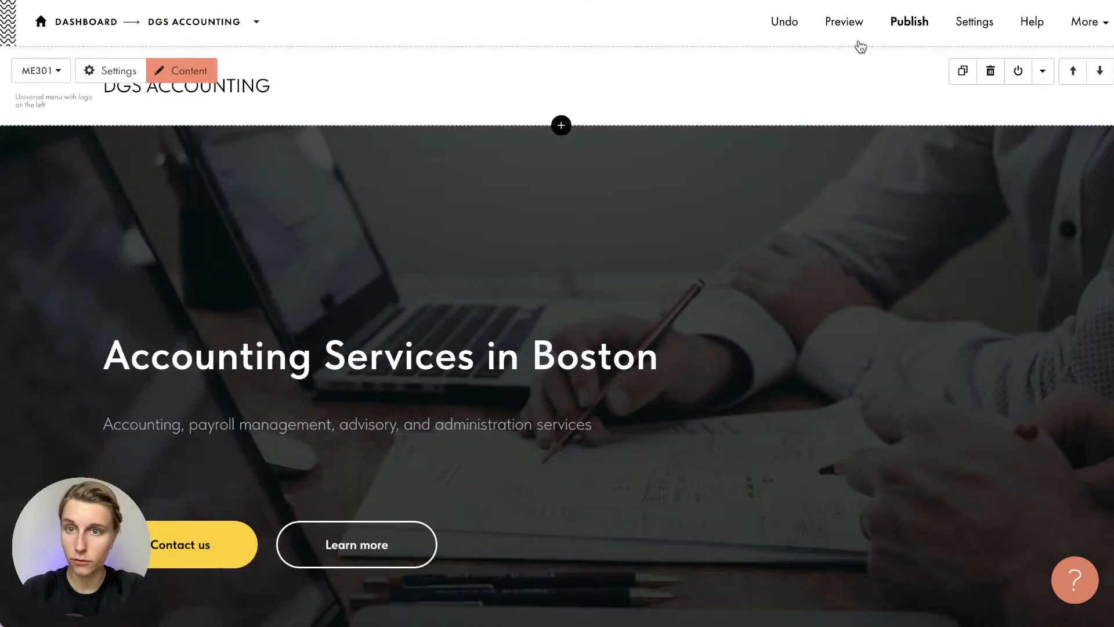
{"action": "left_click", "coordinate": [846, 10]}
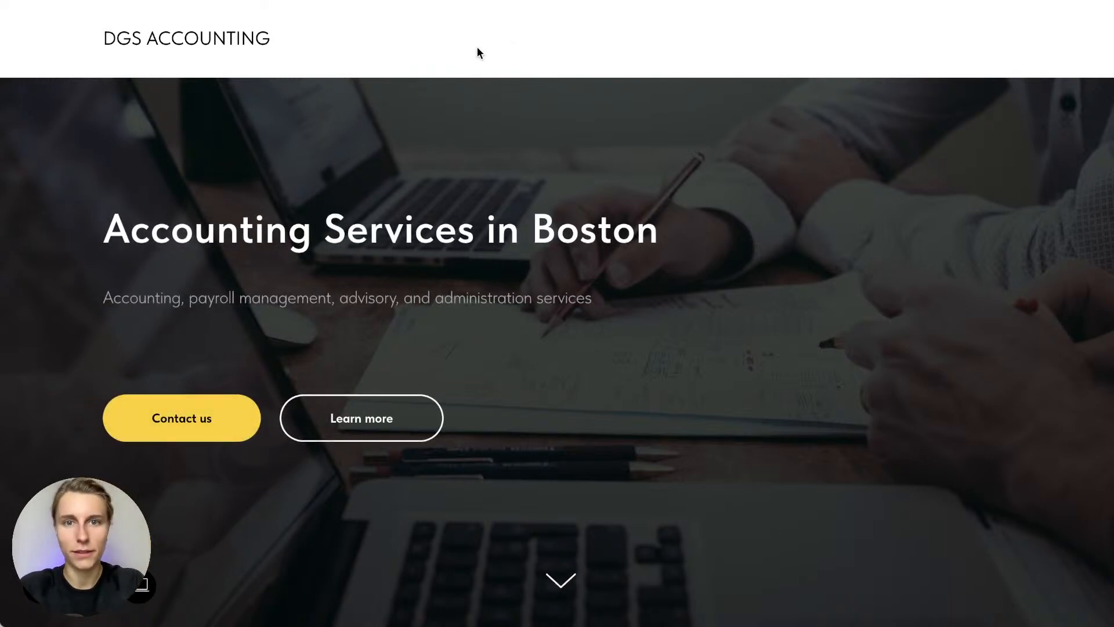
{"action": "scroll", "coordinate": [476, 214], "scroll_direction": "down", "scroll_amount": 2}
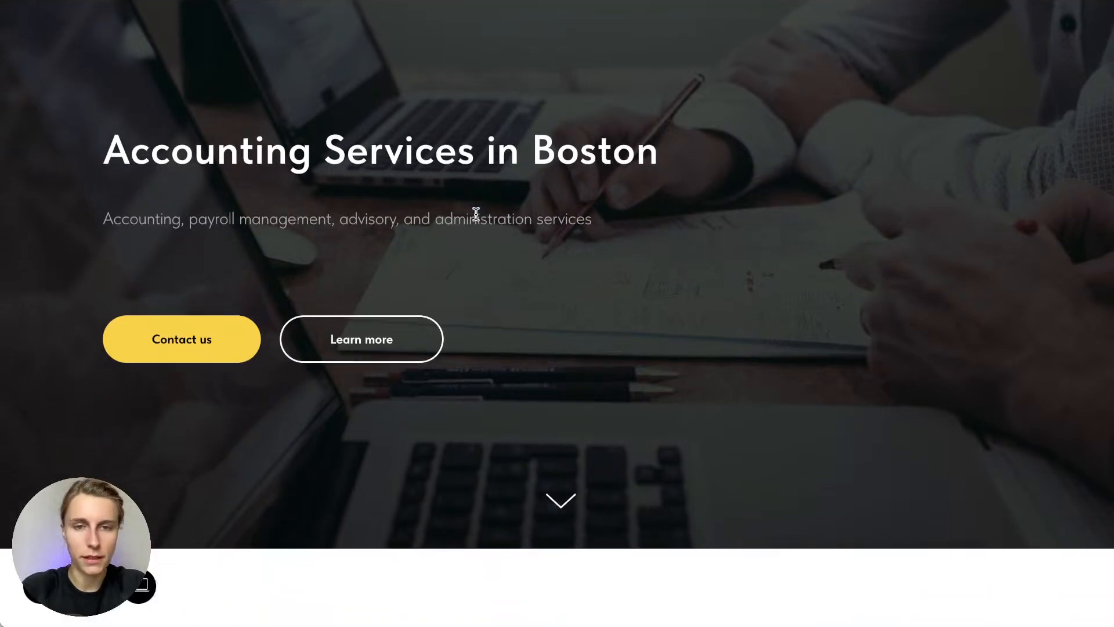
{"action": "scroll", "coordinate": [477, 215], "scroll_direction": "up", "scroll_amount": 1}
{"action": "left_click", "coordinate": [561, 522]}
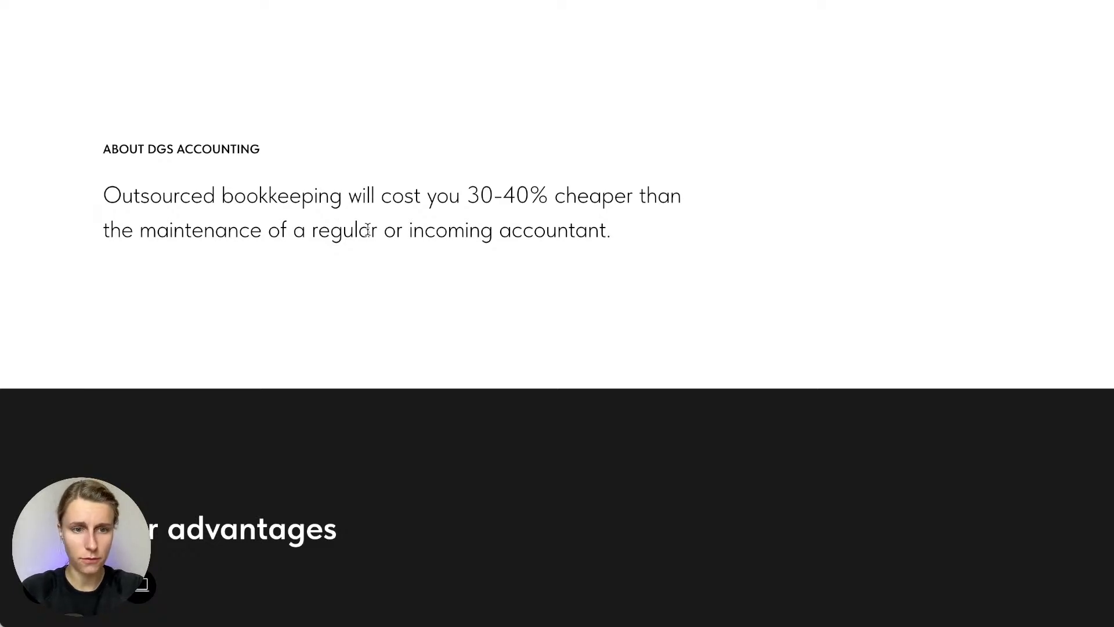
{"action": "scroll", "coordinate": [367, 229], "scroll_direction": "down", "scroll_amount": 6}
{"action": "scroll", "coordinate": [325, 256], "scroll_direction": "down", "scroll_amount": 2}
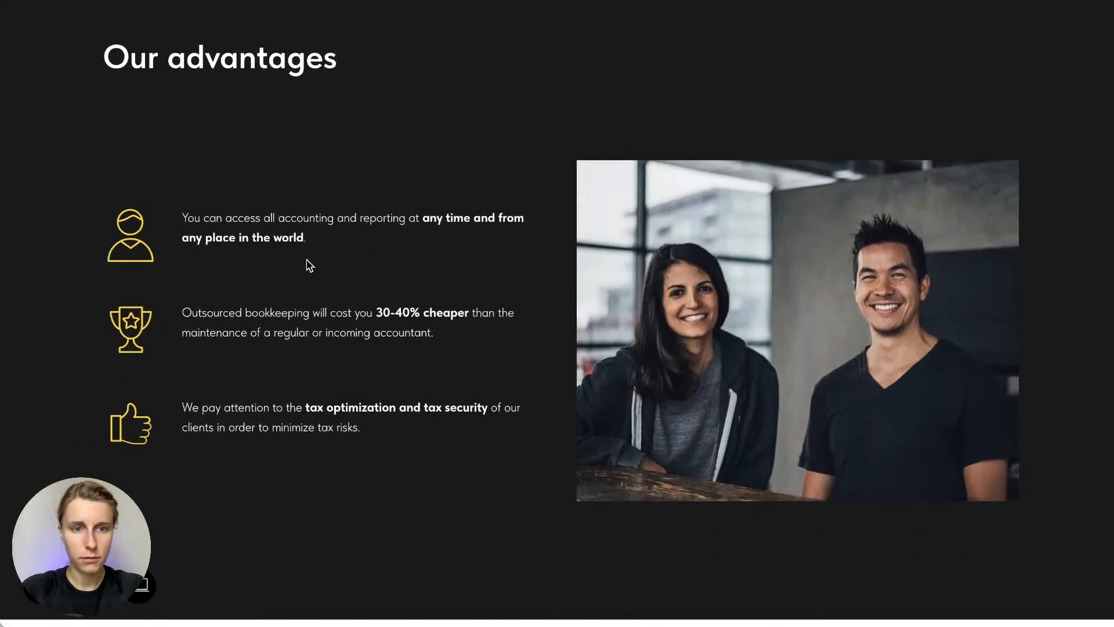
{"action": "scroll", "coordinate": [312, 266], "scroll_direction": "up", "scroll_amount": 1}
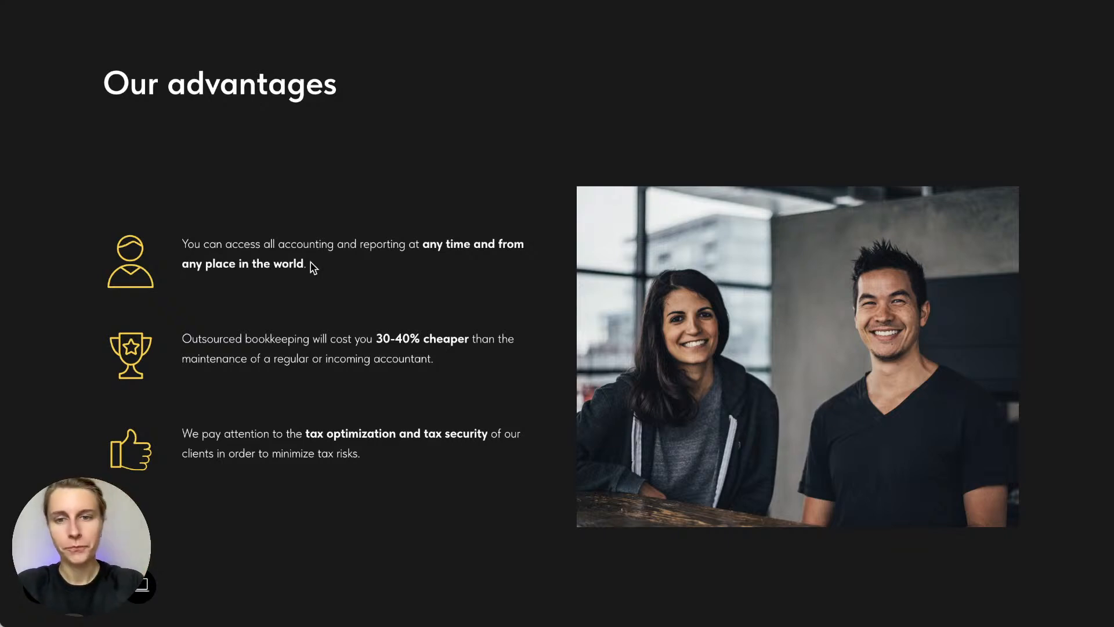
{"action": "scroll", "coordinate": [312, 267], "scroll_direction": "down", "scroll_amount": 10}
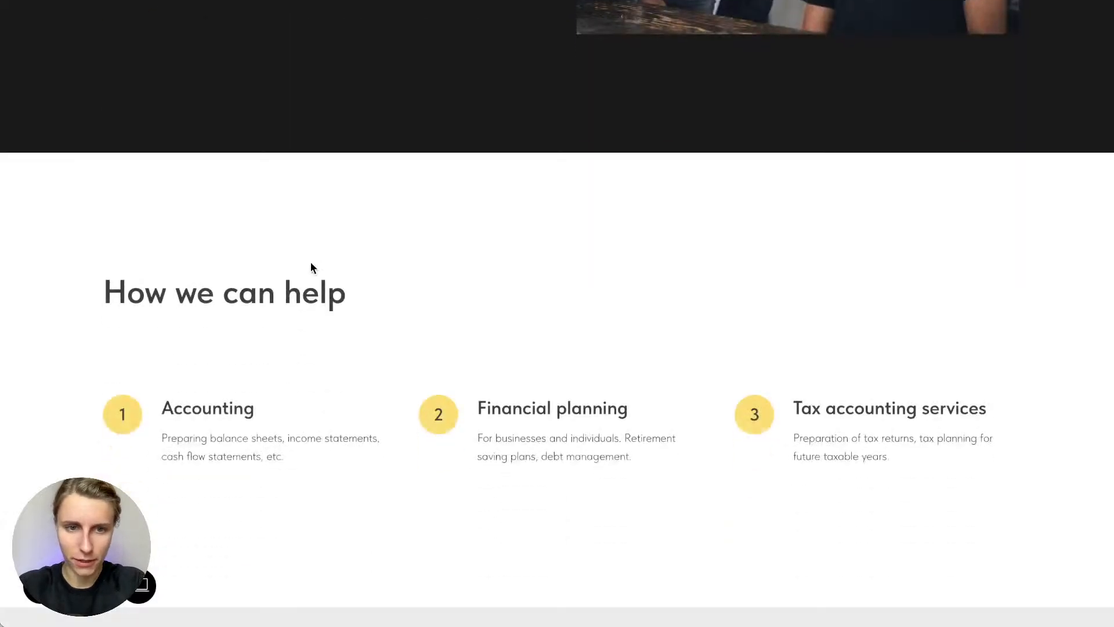
{"action": "scroll", "coordinate": [311, 267], "scroll_direction": "down", "scroll_amount": 5}
{"action": "scroll", "coordinate": [311, 267], "scroll_direction": "down", "scroll_amount": 2}
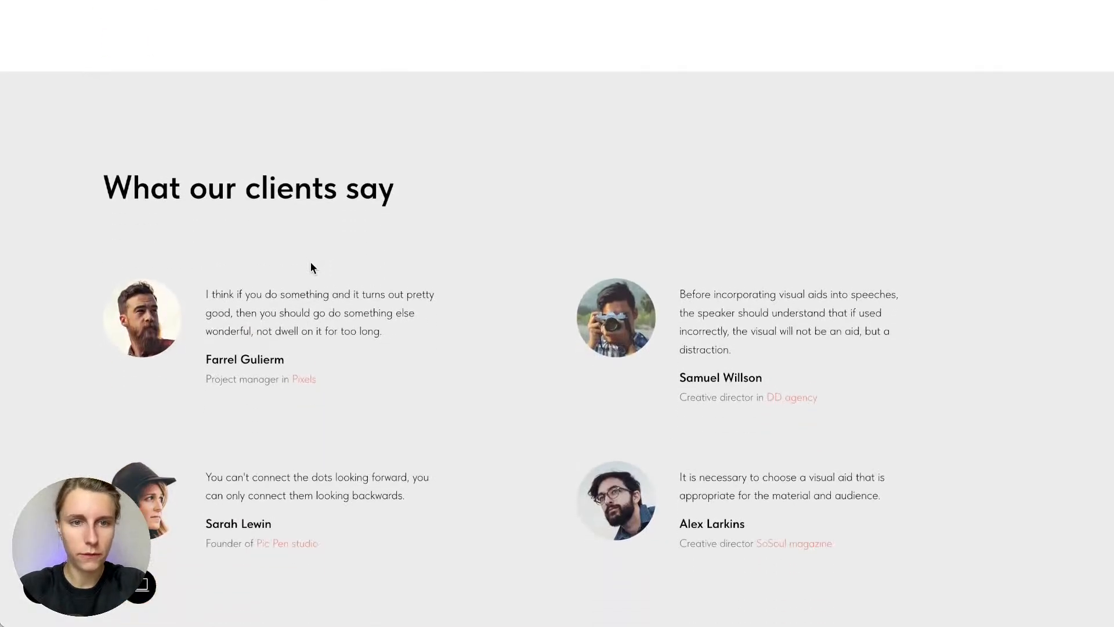
{"action": "scroll", "coordinate": [311, 267], "scroll_direction": "down", "scroll_amount": 8}
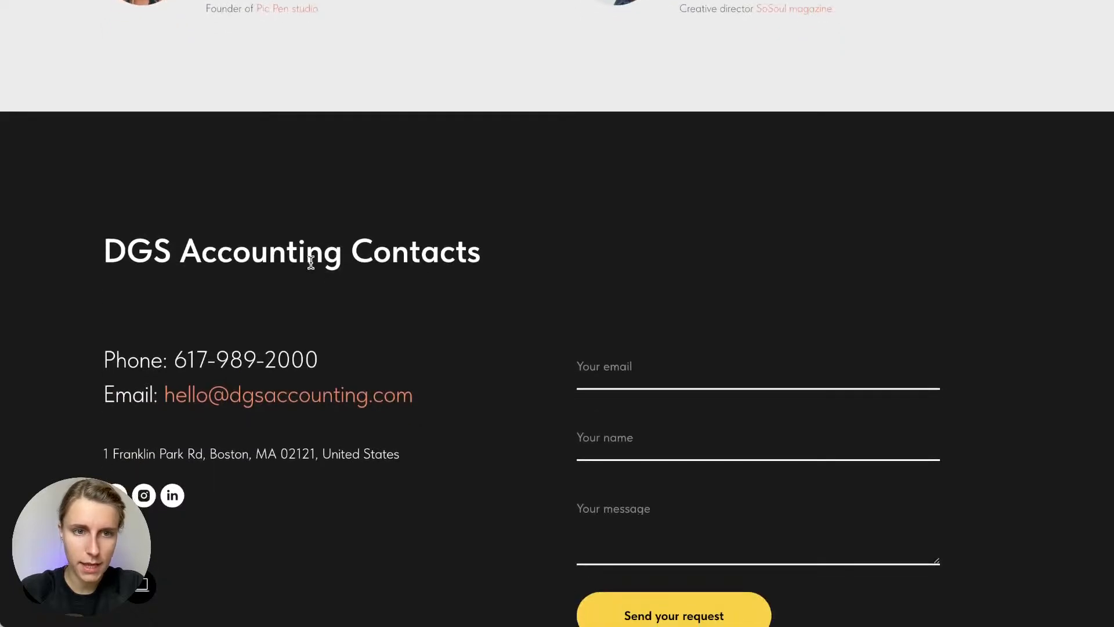
{"action": "scroll", "coordinate": [311, 263], "scroll_direction": "down", "scroll_amount": 2}
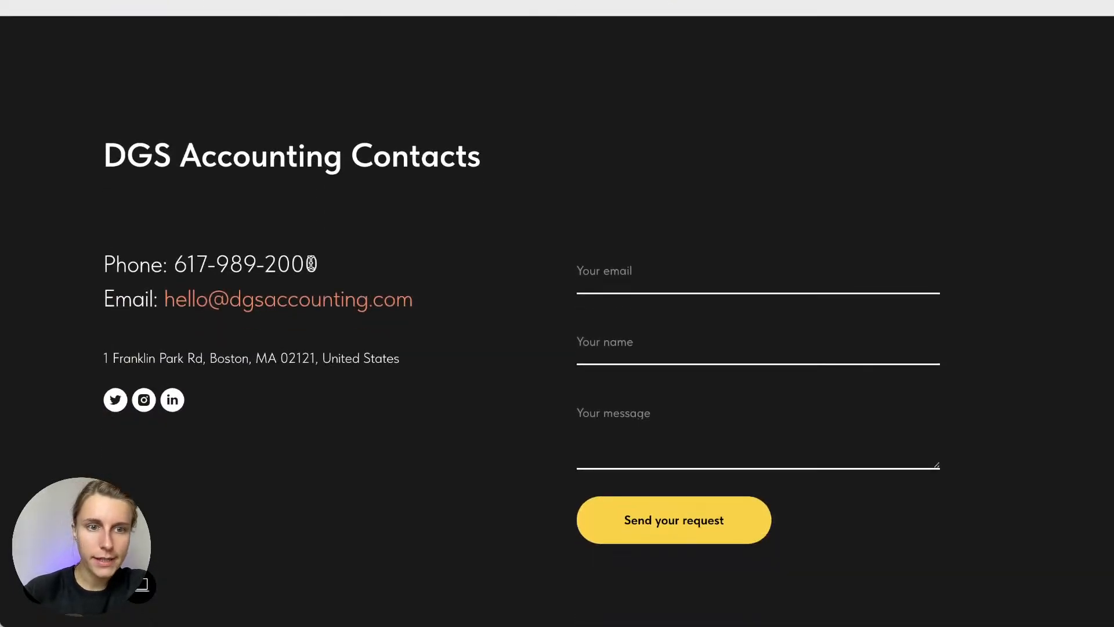
{"action": "scroll", "coordinate": [311, 264], "scroll_direction": "up", "scroll_amount": 15}
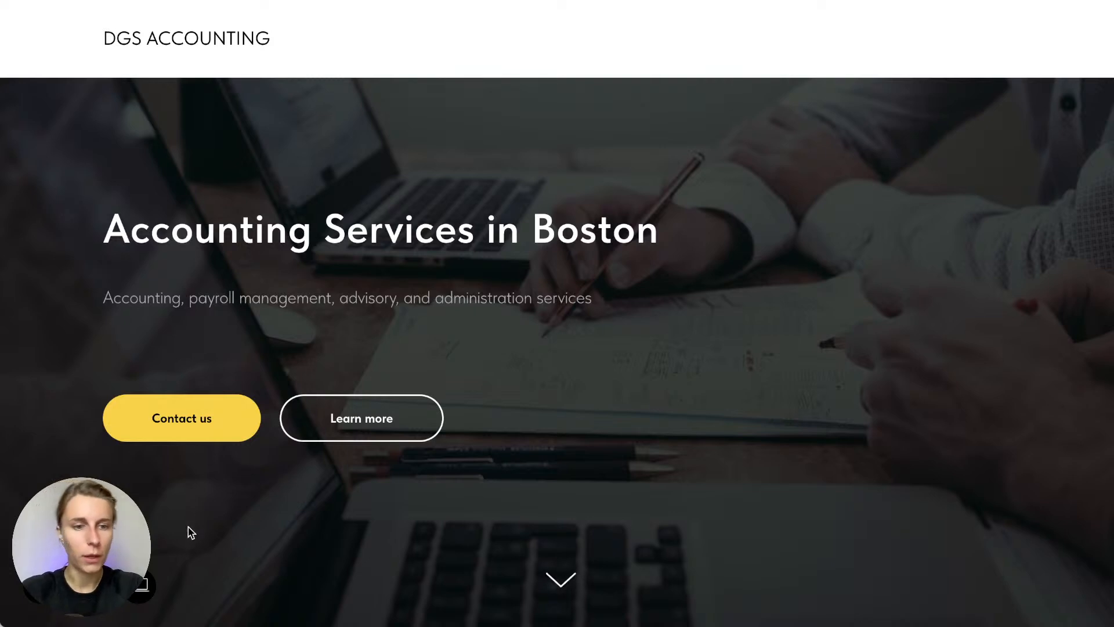
{"action": "mouse_move", "coordinate": [154, 595]}
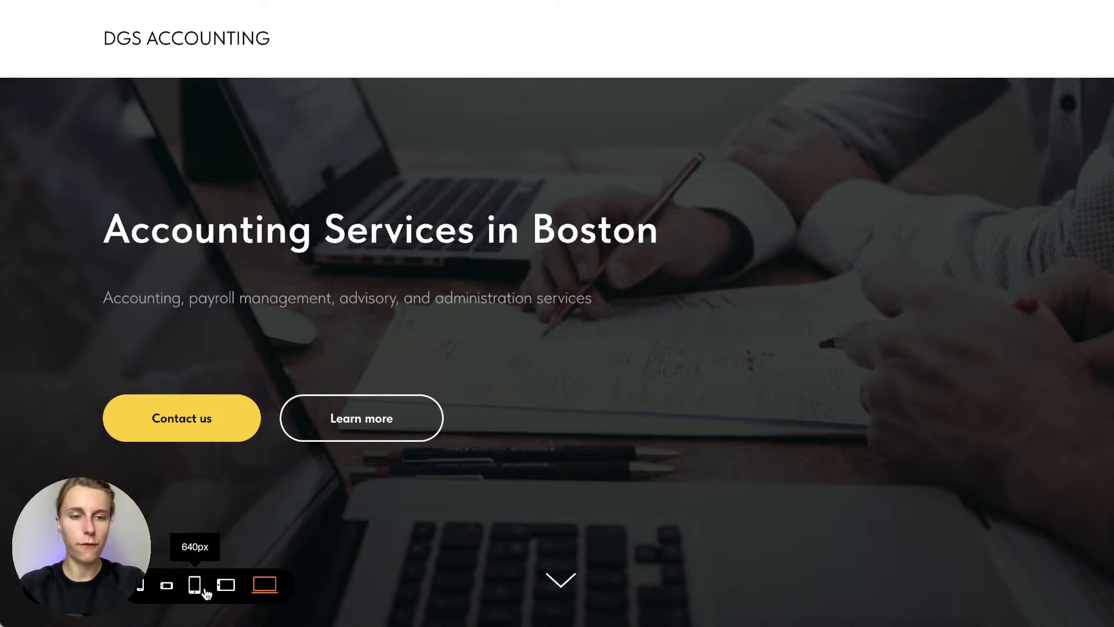
{"action": "left_click", "coordinate": [195, 587]}
{"action": "left_click", "coordinate": [142, 588]}
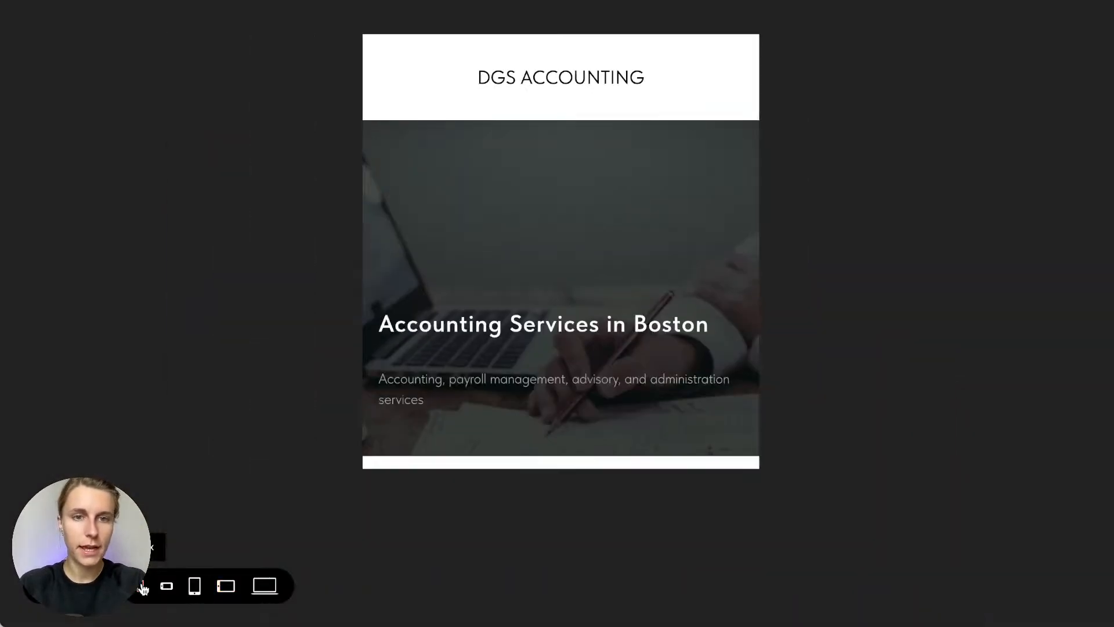
{"action": "scroll", "coordinate": [645, 254], "scroll_direction": "down", "scroll_amount": 2}
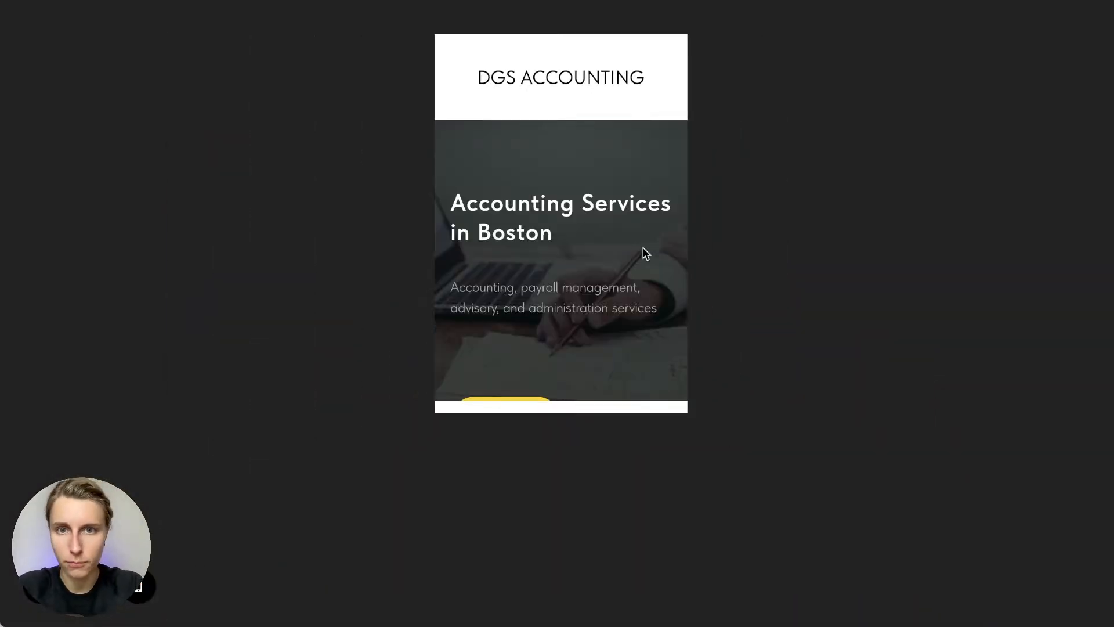
{"action": "scroll", "coordinate": [646, 254], "scroll_direction": "down", "scroll_amount": 1}
{"action": "scroll", "coordinate": [645, 253], "scroll_direction": "down", "scroll_amount": 4}
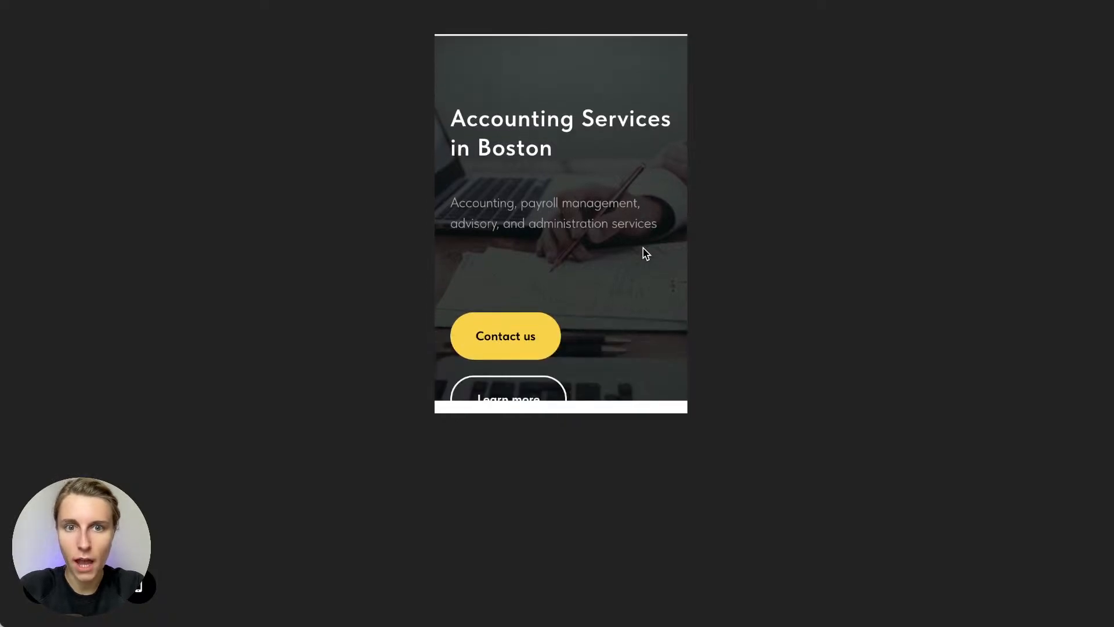
{"action": "scroll", "coordinate": [646, 254], "scroll_direction": "up", "scroll_amount": 1}
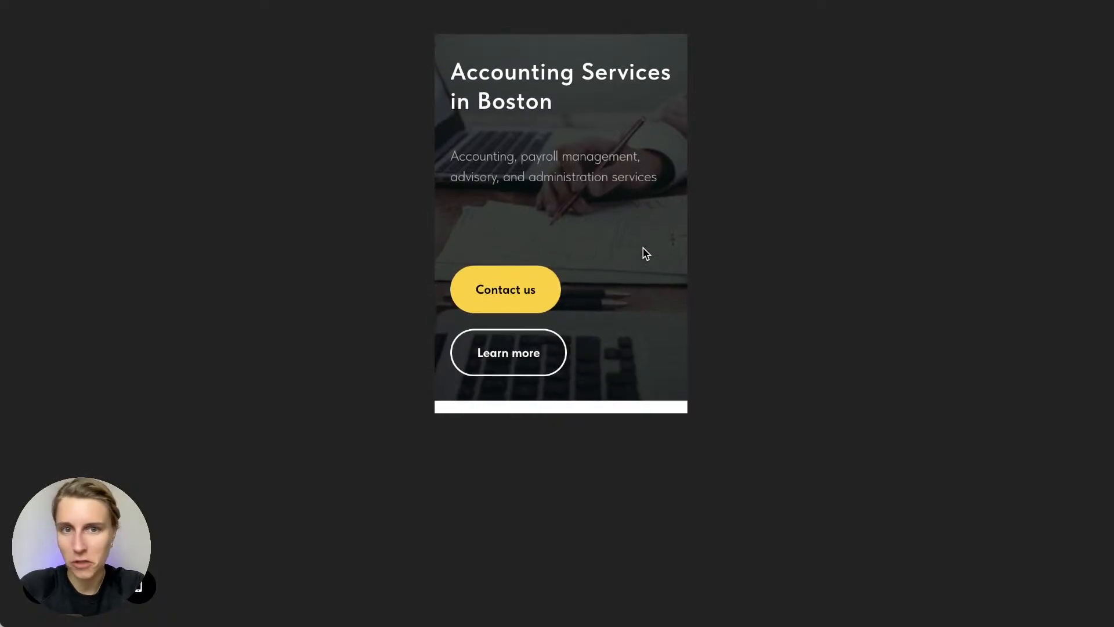
{"action": "scroll", "coordinate": [647, 255], "scroll_direction": "down", "scroll_amount": 1}
{"action": "scroll", "coordinate": [645, 254], "scroll_direction": "down", "scroll_amount": 10}
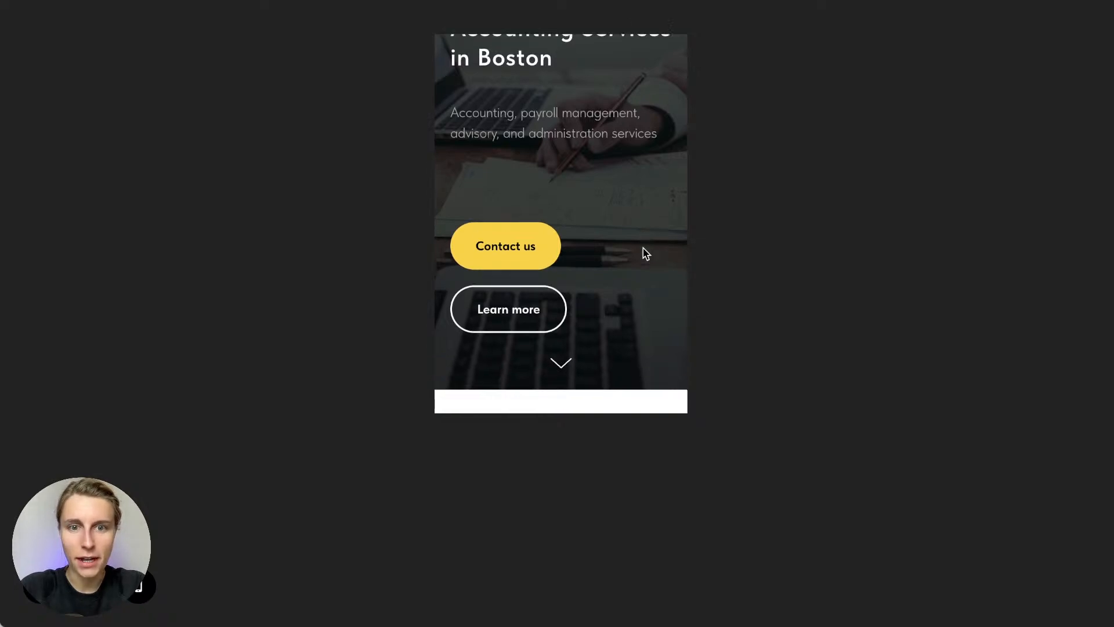
{"action": "scroll", "coordinate": [644, 253], "scroll_direction": "down", "scroll_amount": 12}
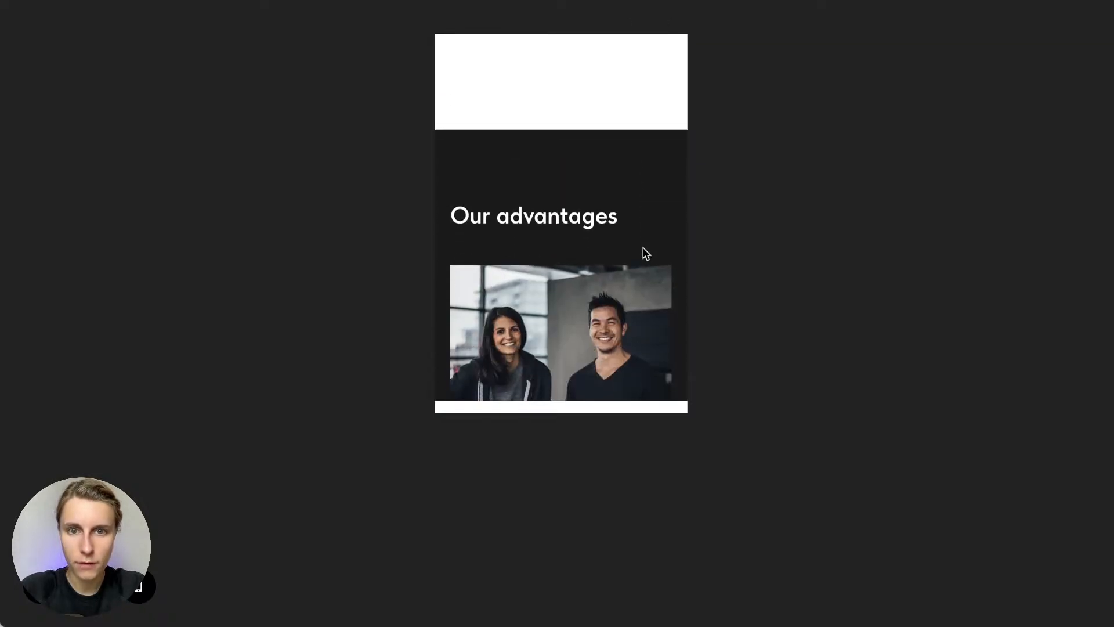
{"action": "scroll", "coordinate": [645, 253], "scroll_direction": "down", "scroll_amount": 2}
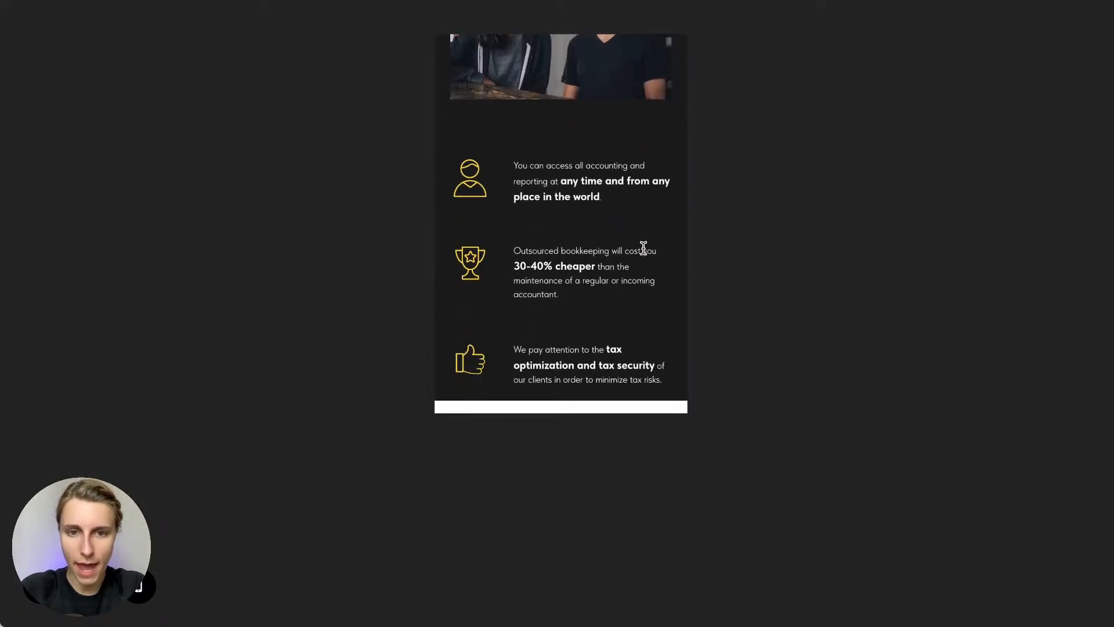
{"action": "scroll", "coordinate": [644, 248], "scroll_direction": "up", "scroll_amount": 5}
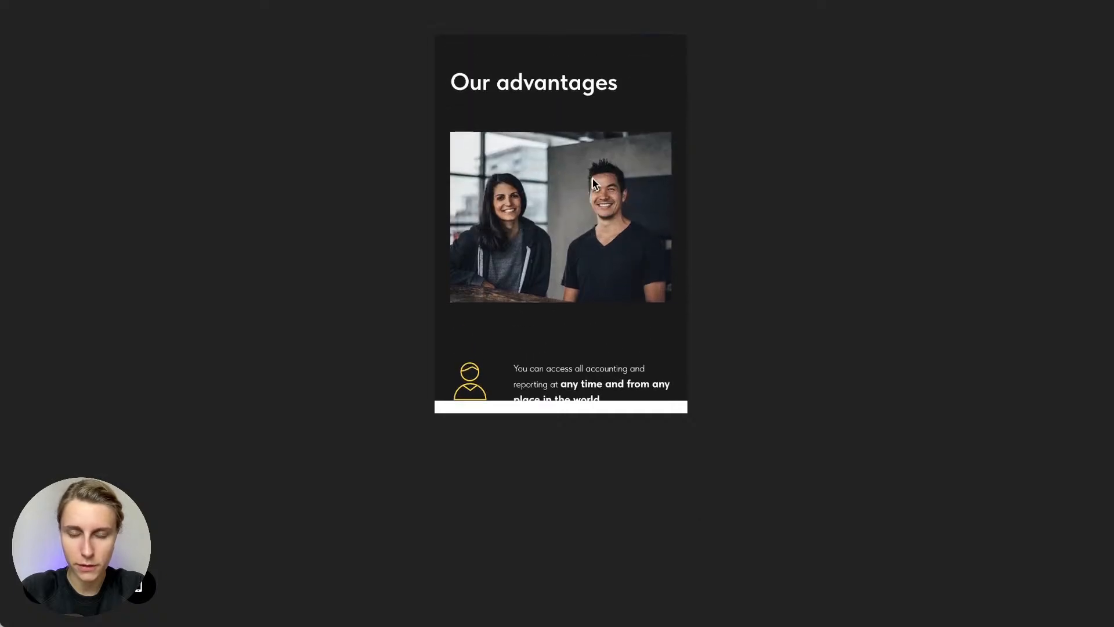
{"action": "scroll", "coordinate": [593, 181], "scroll_direction": "down", "scroll_amount": 6}
{"action": "scroll", "coordinate": [567, 160], "scroll_direction": "down", "scroll_amount": 5}
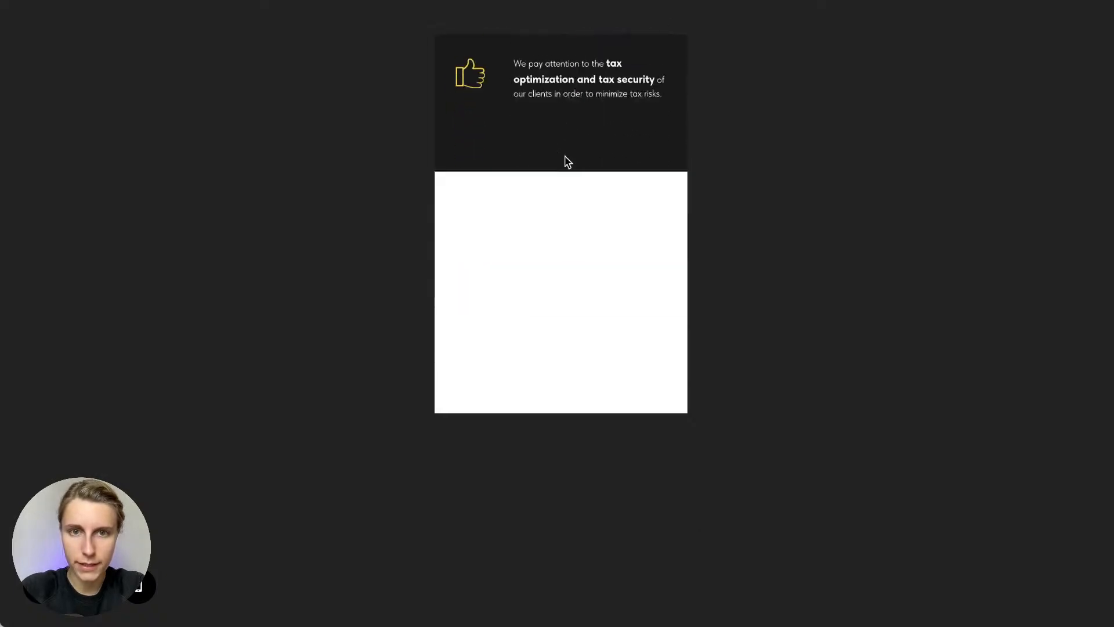
{"action": "scroll", "coordinate": [567, 160], "scroll_direction": "down", "scroll_amount": 3}
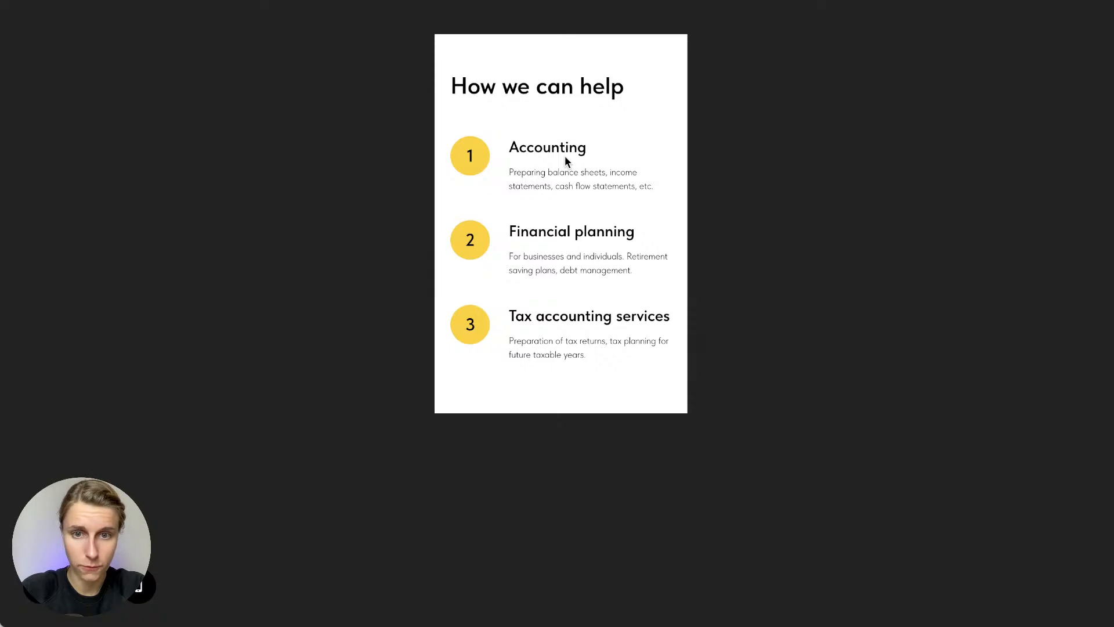
{"action": "scroll", "coordinate": [649, 368], "scroll_direction": "down", "scroll_amount": 10}
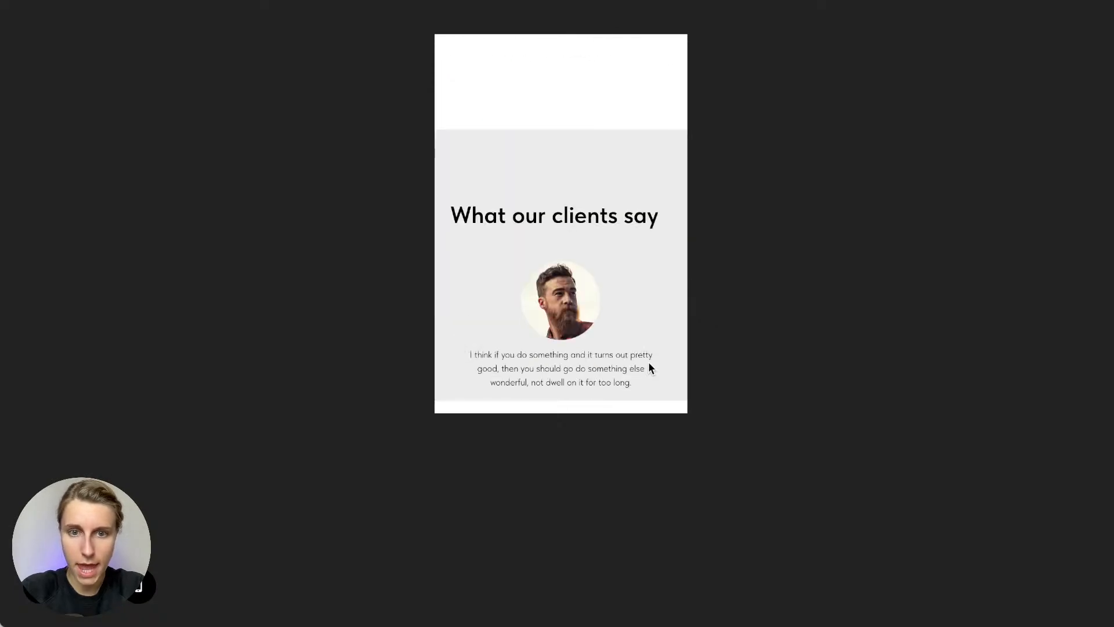
{"action": "scroll", "coordinate": [649, 368], "scroll_direction": "down", "scroll_amount": 5}
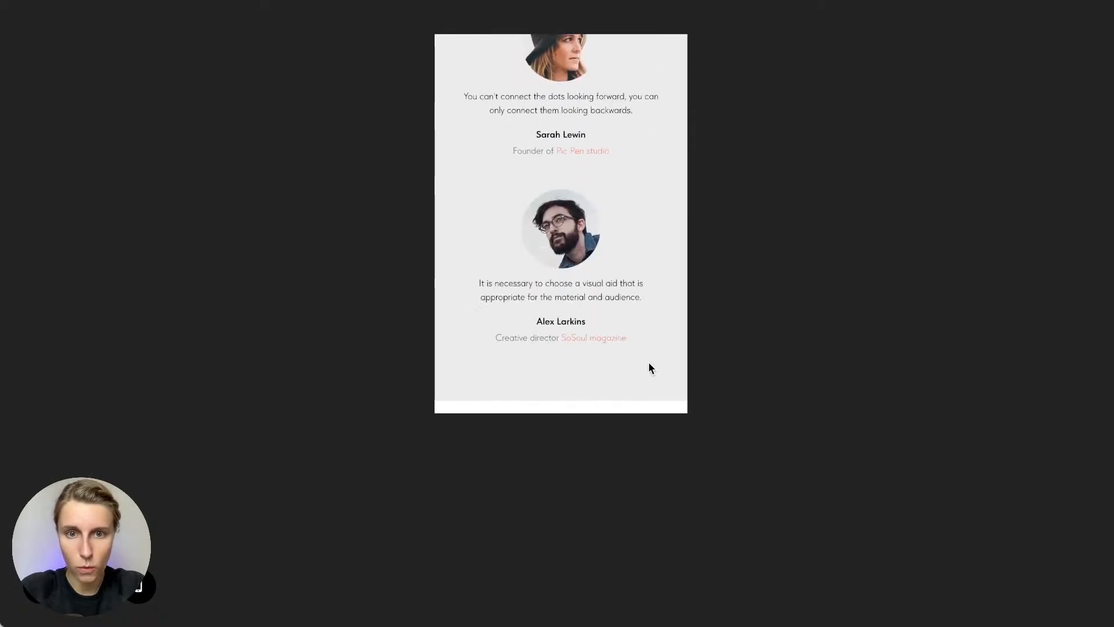
{"action": "scroll", "coordinate": [613, 206], "scroll_direction": "up", "scroll_amount": 3}
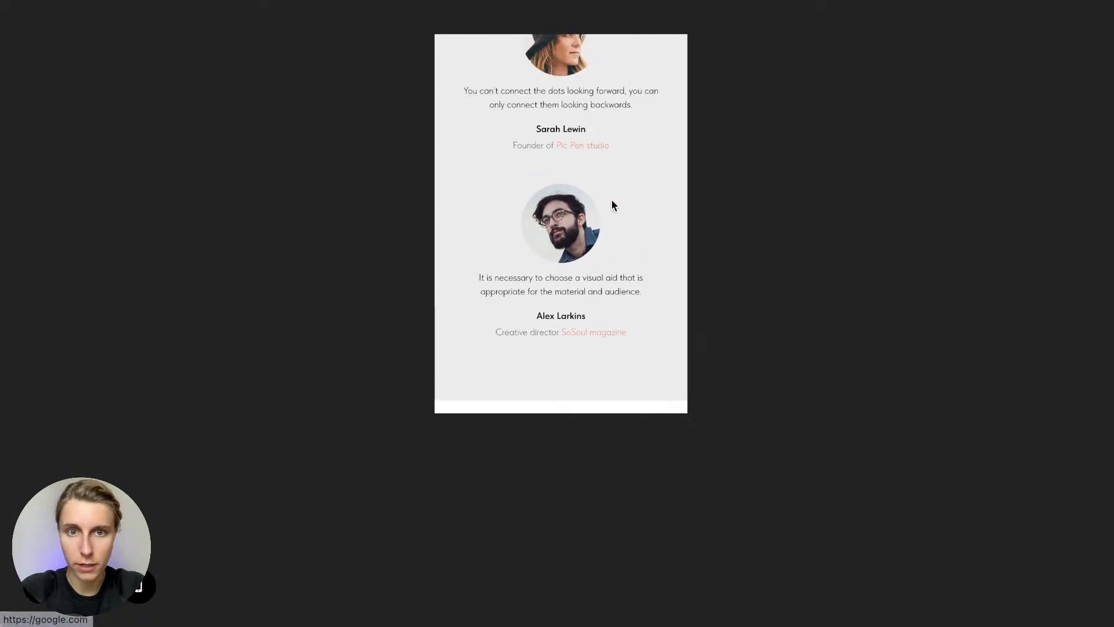
{"action": "scroll", "coordinate": [613, 206], "scroll_direction": "up", "scroll_amount": 5}
{"action": "scroll", "coordinate": [613, 206], "scroll_direction": "up", "scroll_amount": 1}
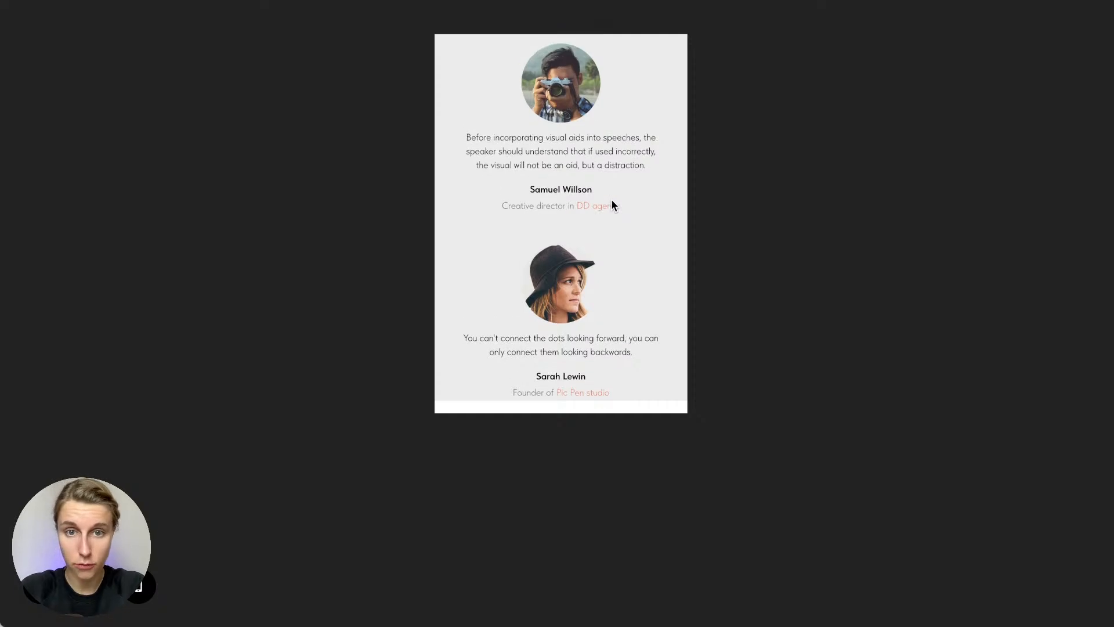
{"action": "scroll", "coordinate": [611, 198], "scroll_direction": "down", "scroll_amount": 4}
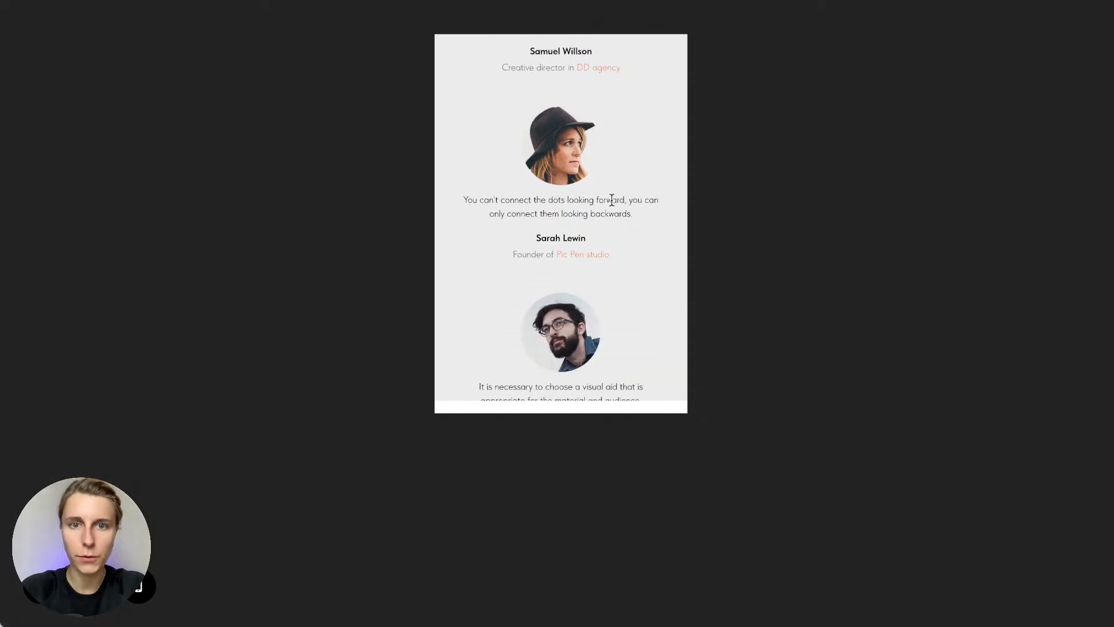
{"action": "scroll", "coordinate": [612, 200], "scroll_direction": "down", "scroll_amount": 1}
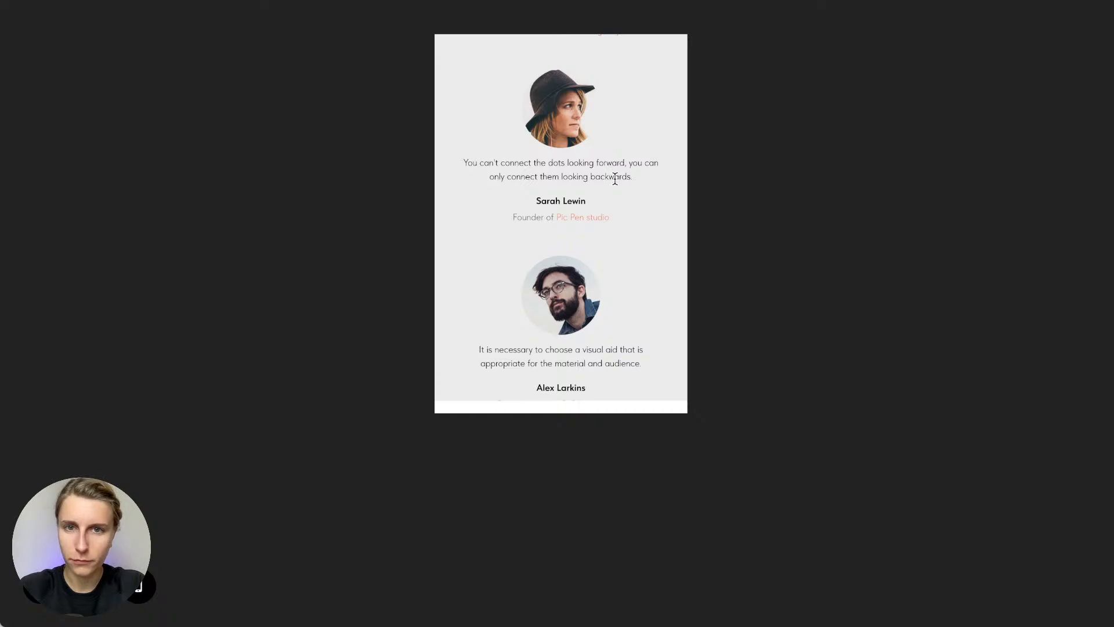
{"action": "scroll", "coordinate": [615, 179], "scroll_direction": "up", "scroll_amount": 1}
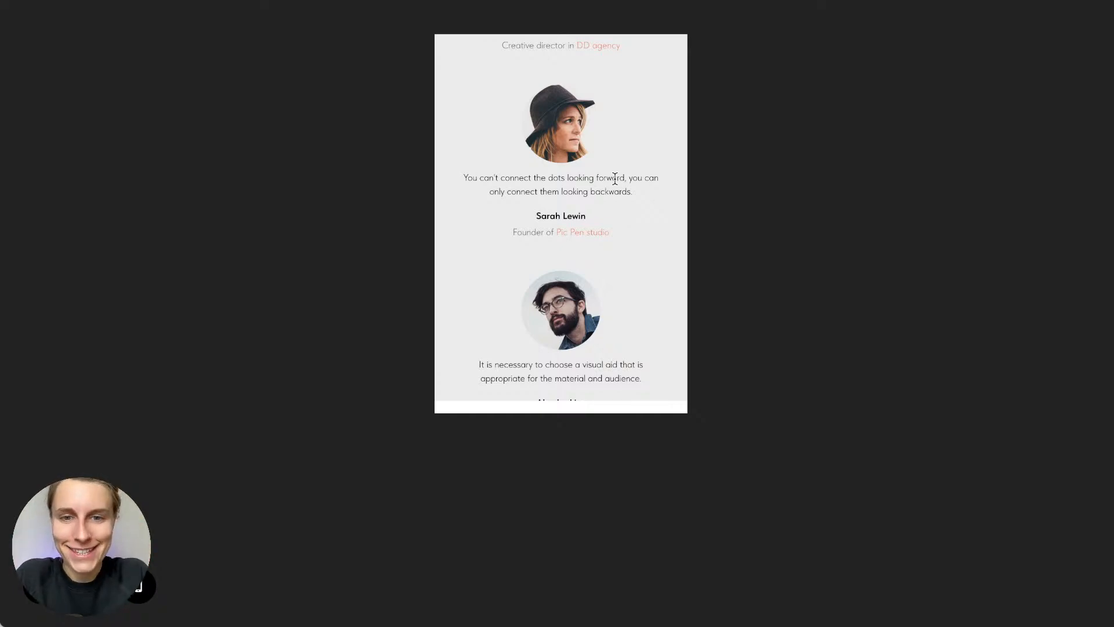
{"action": "scroll", "coordinate": [616, 179], "scroll_direction": "down", "scroll_amount": 7}
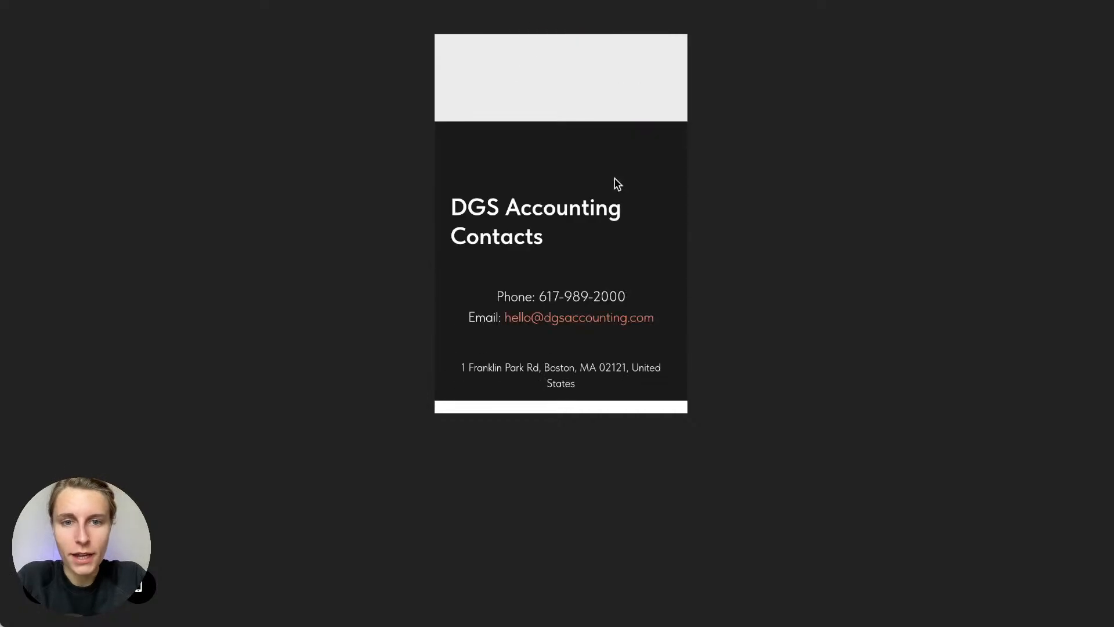
{"action": "scroll", "coordinate": [616, 184], "scroll_direction": "down", "scroll_amount": 4}
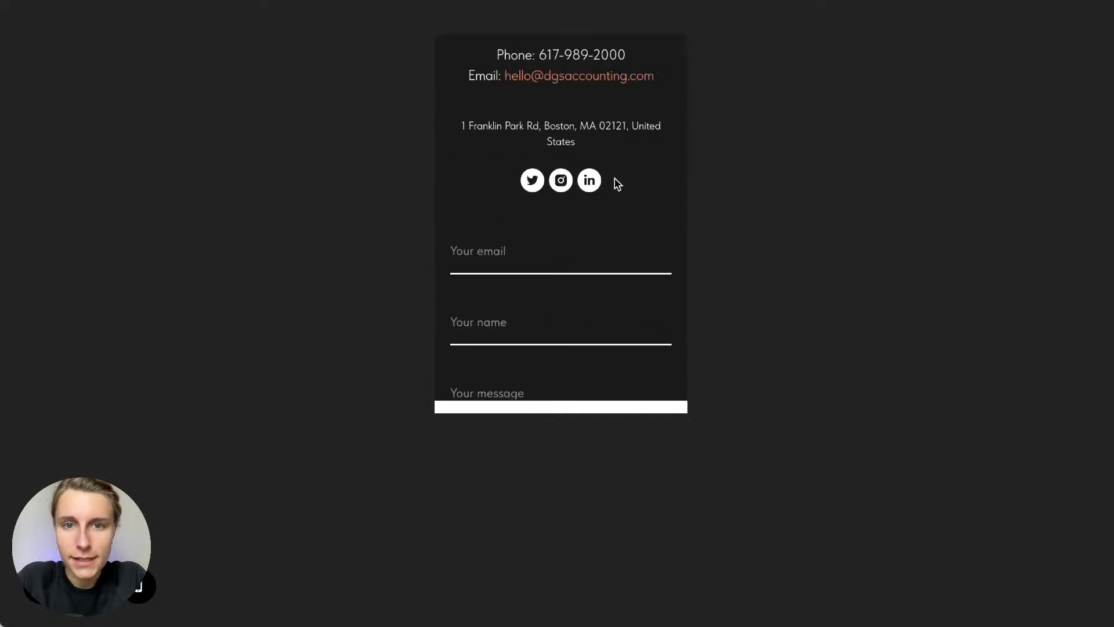
{"action": "scroll", "coordinate": [615, 182], "scroll_direction": "down", "scroll_amount": 2}
{"action": "scroll", "coordinate": [496, 198], "scroll_direction": "down", "scroll_amount": 3}
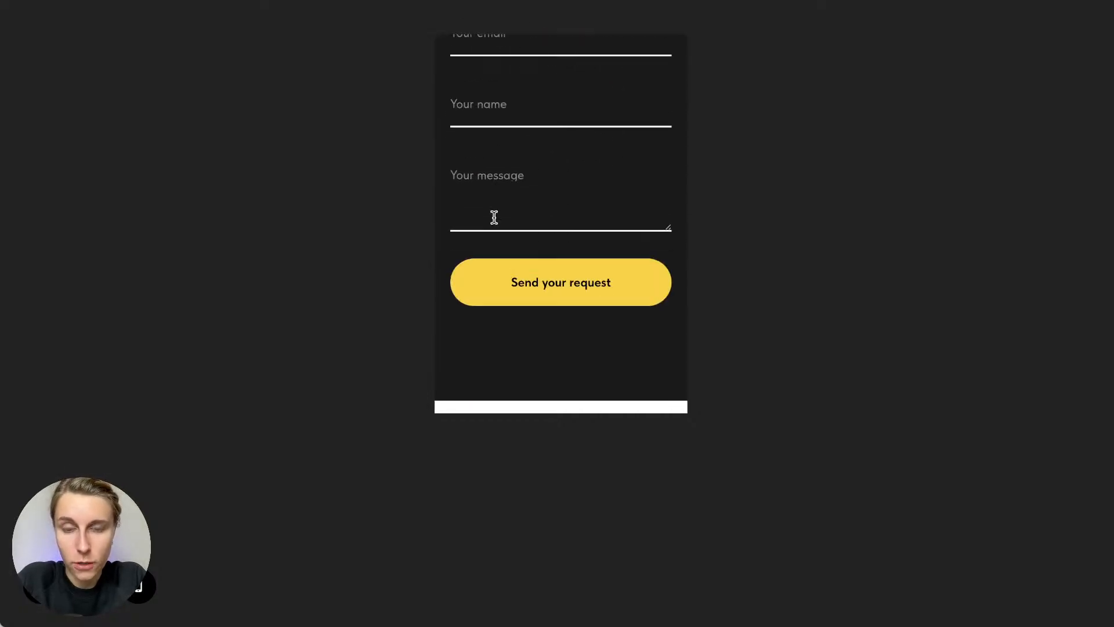
{"action": "scroll", "coordinate": [610, 291], "scroll_direction": "up", "scroll_amount": 1}
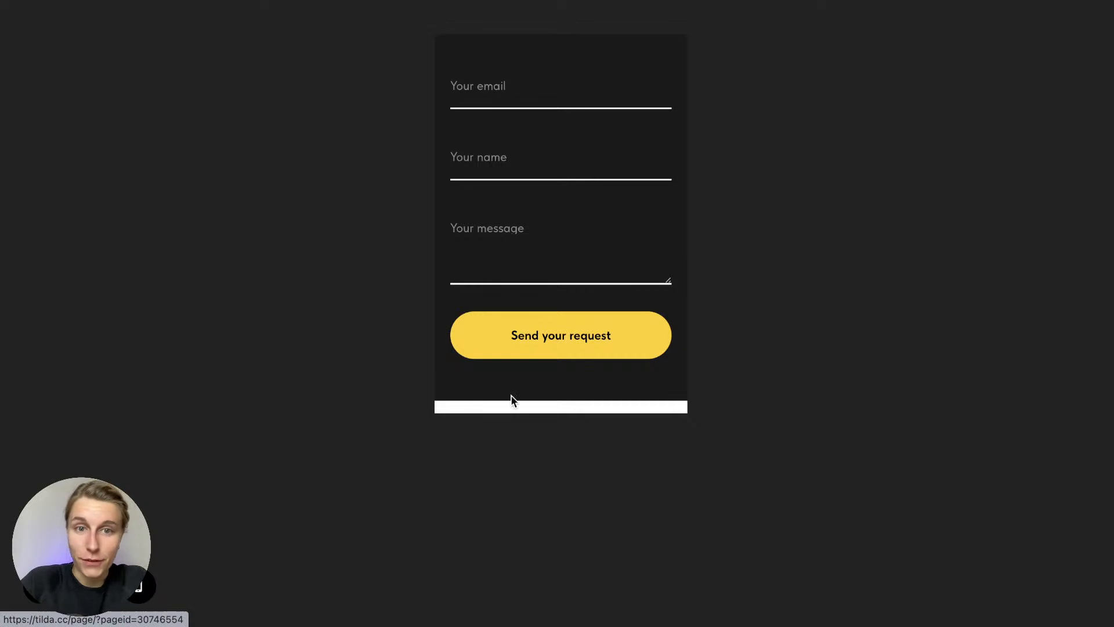
{"action": "scroll", "coordinate": [577, 265], "scroll_direction": "up", "scroll_amount": 20}
{"action": "scroll", "coordinate": [577, 264], "scroll_direction": "up", "scroll_amount": 8}
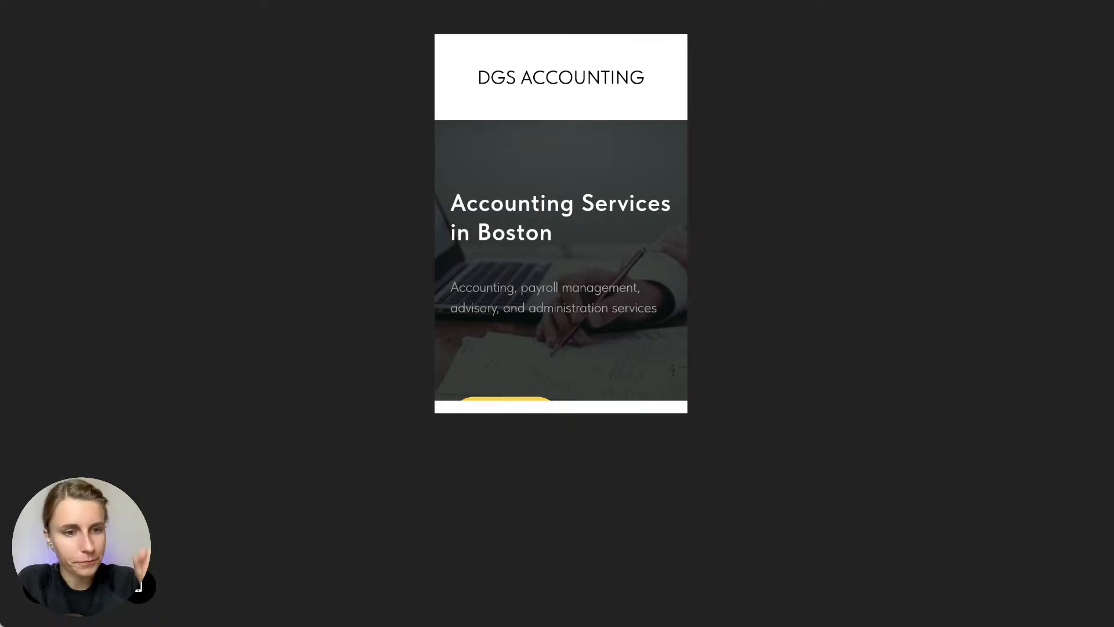
Close the mobile preview and return to the DGS Accounting page in the editor
{"action": "left_click", "coordinate": [627, 427]}
{"action": "scroll", "coordinate": [631, 429], "scroll_direction": "down", "scroll_amount": 1}
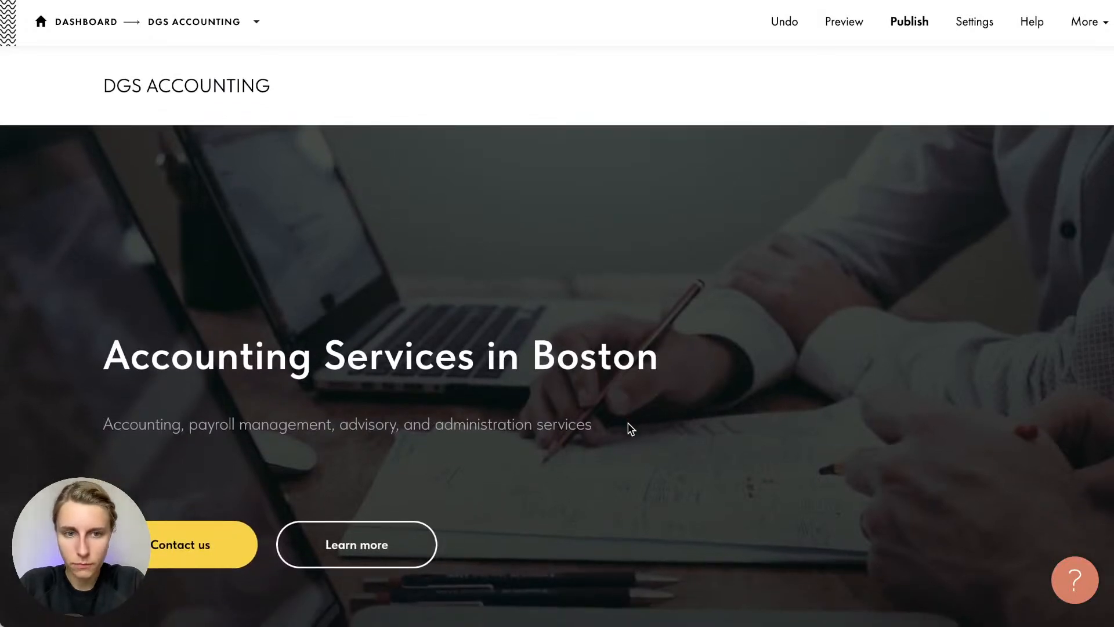
{"action": "mouse_move", "coordinate": [741, 291]}
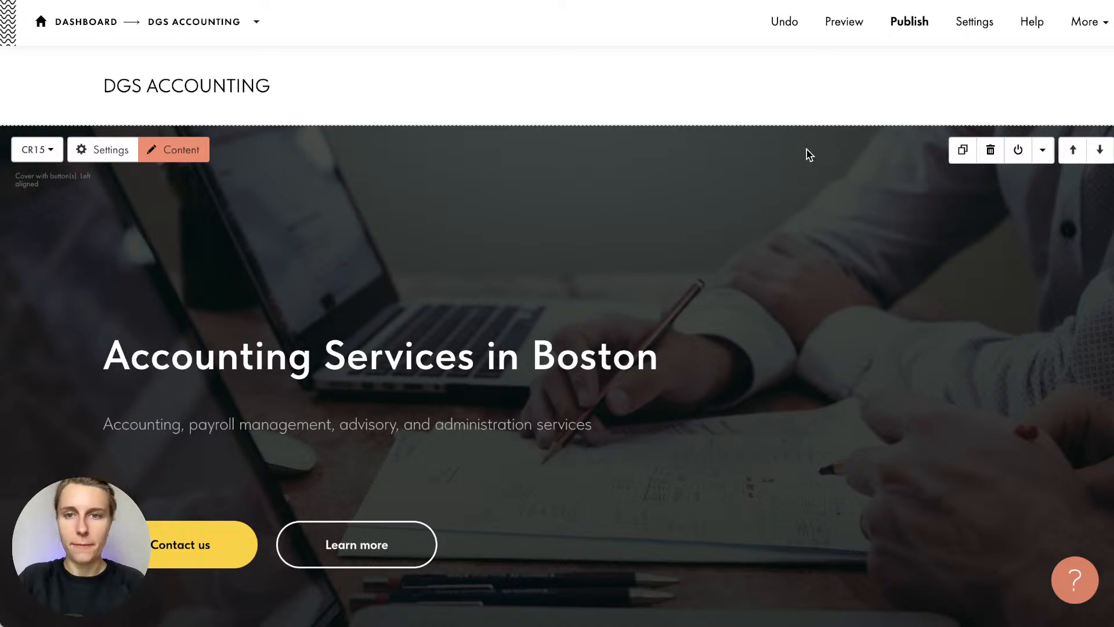
Start publishing and enter dgs-accounting as the .tilda.ws site address
{"action": "left_click", "coordinate": [910, 24]}
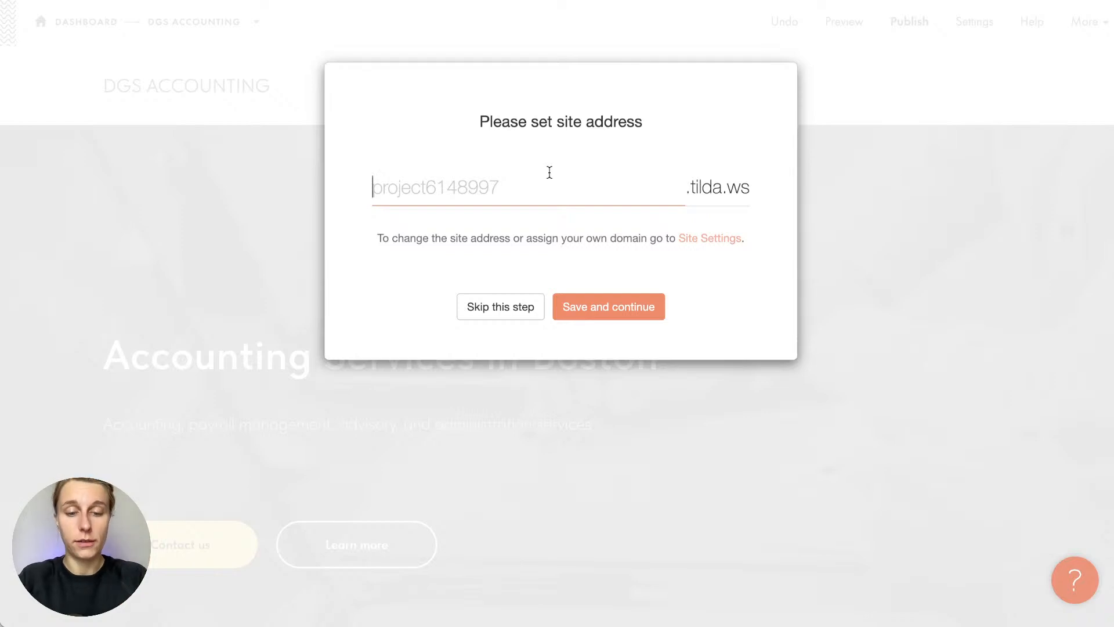
{"action": "type", "text": "dgs-accpount"}
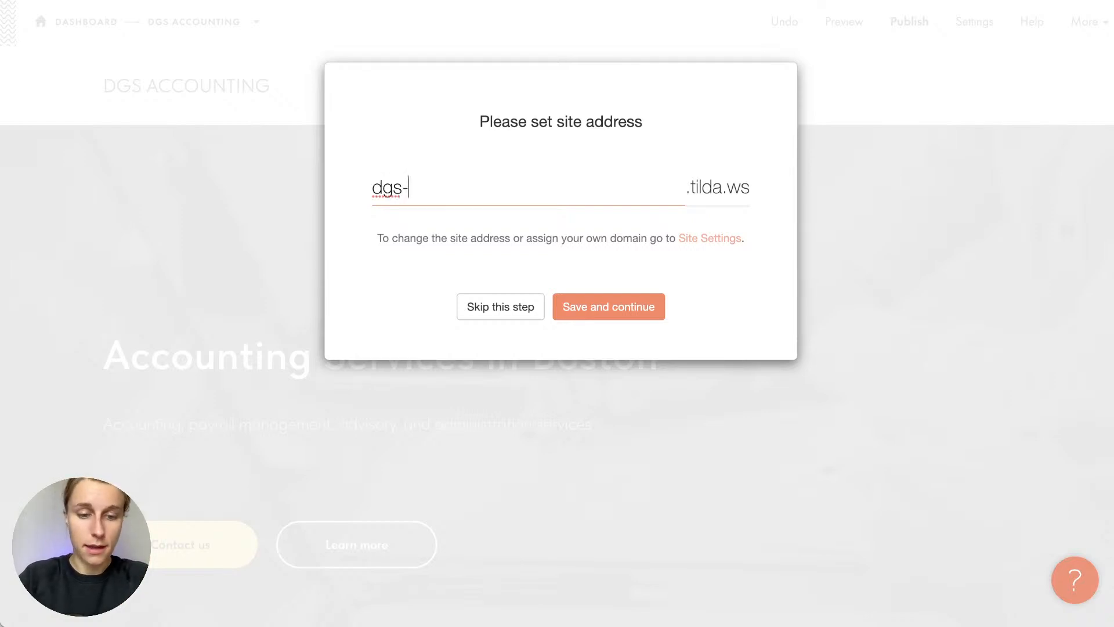
{"action": "key", "text": "BackSpace"}
{"action": "key", "text": "BackSpace"}
{"action": "key", "text": "BackSpace"}
{"action": "key", "text": "BackSpace"}
{"action": "key", "text": "BackSpace"}
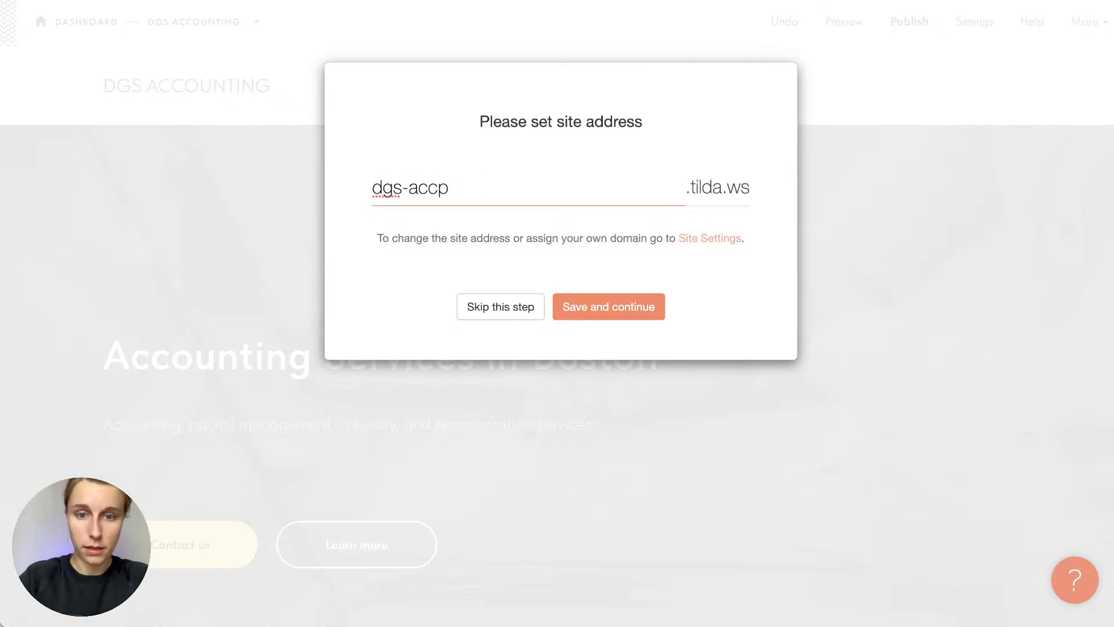
{"action": "type", "text": "ounting"}
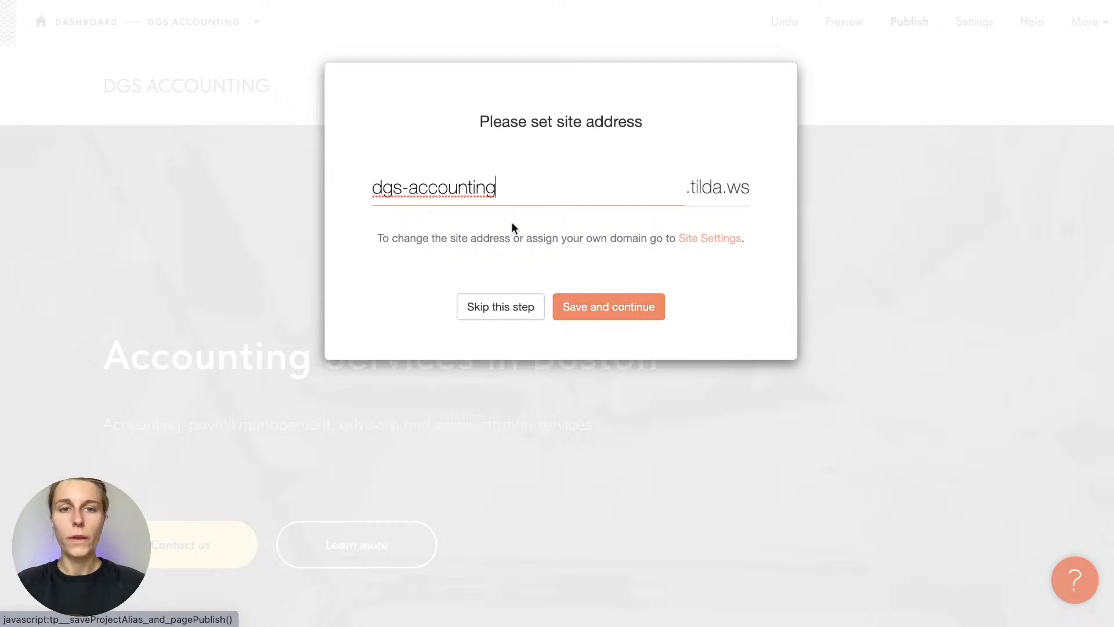
{"action": "triple_click", "coordinate": [504, 187]}
{"action": "key", "text": "ctrl+c"}
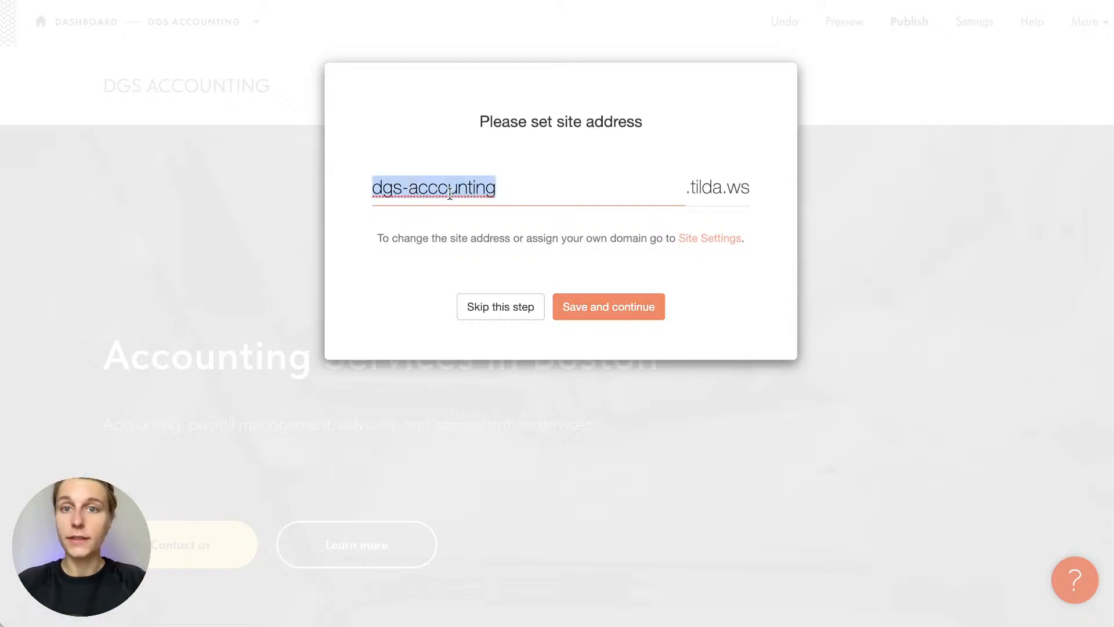
{"action": "key", "text": "BackSpace"}
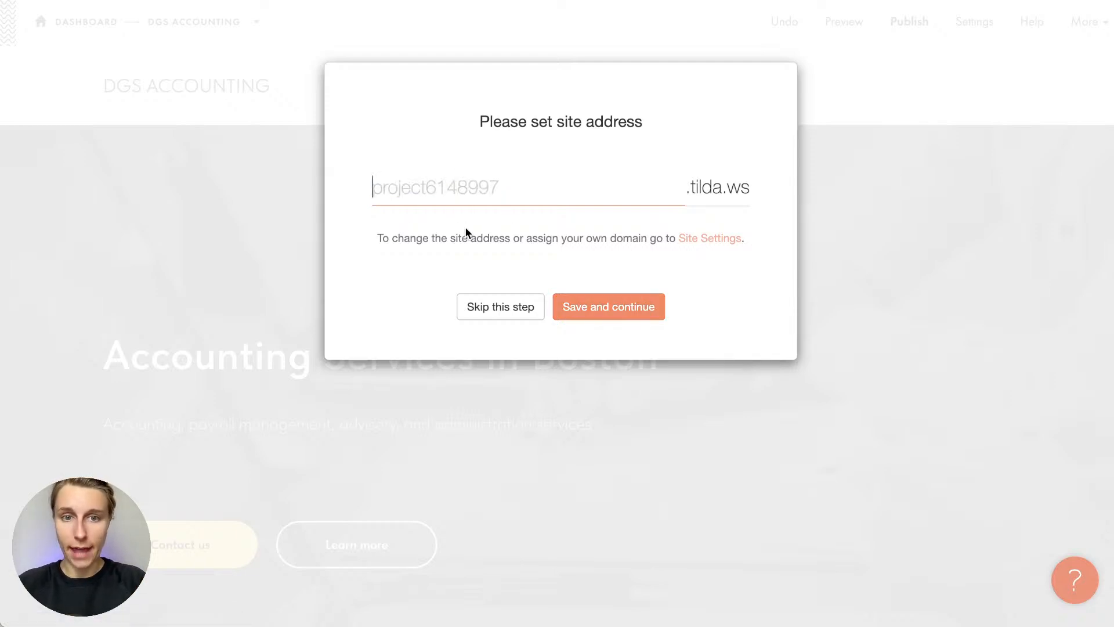
{"action": "left_click", "coordinate": [498, 309]}
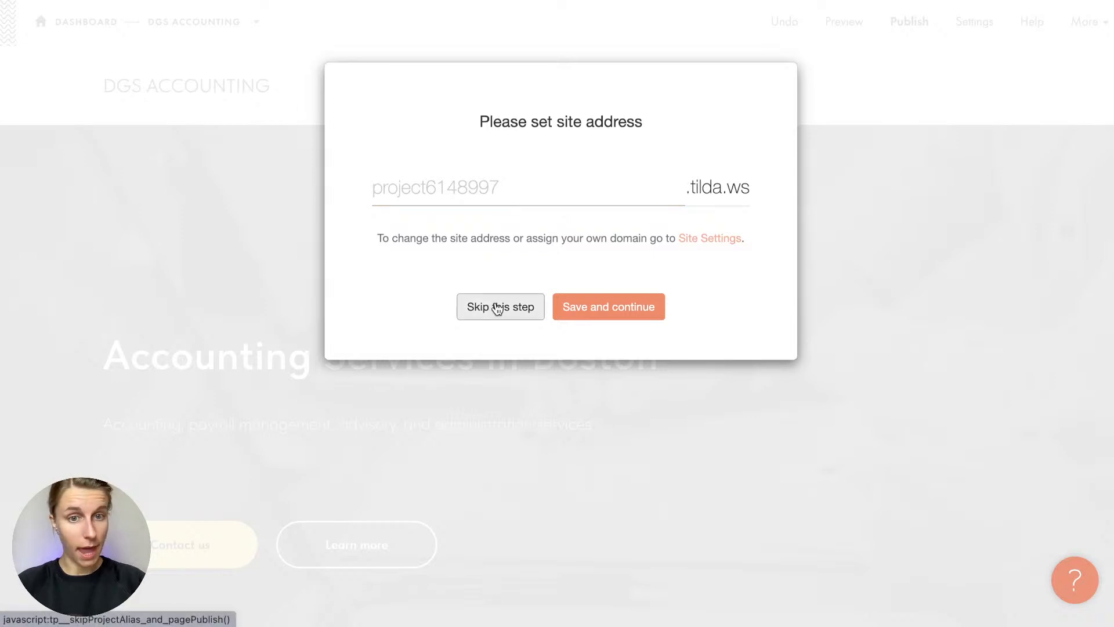
{"action": "left_click", "coordinate": [494, 199]}
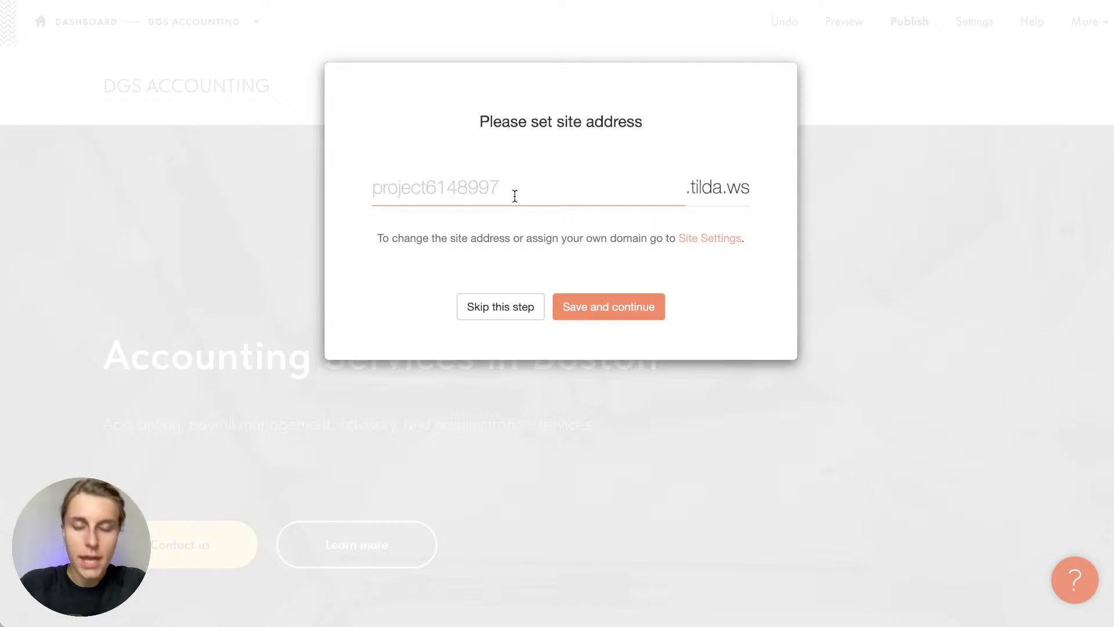
{"action": "key", "text": "ctrl+v"}
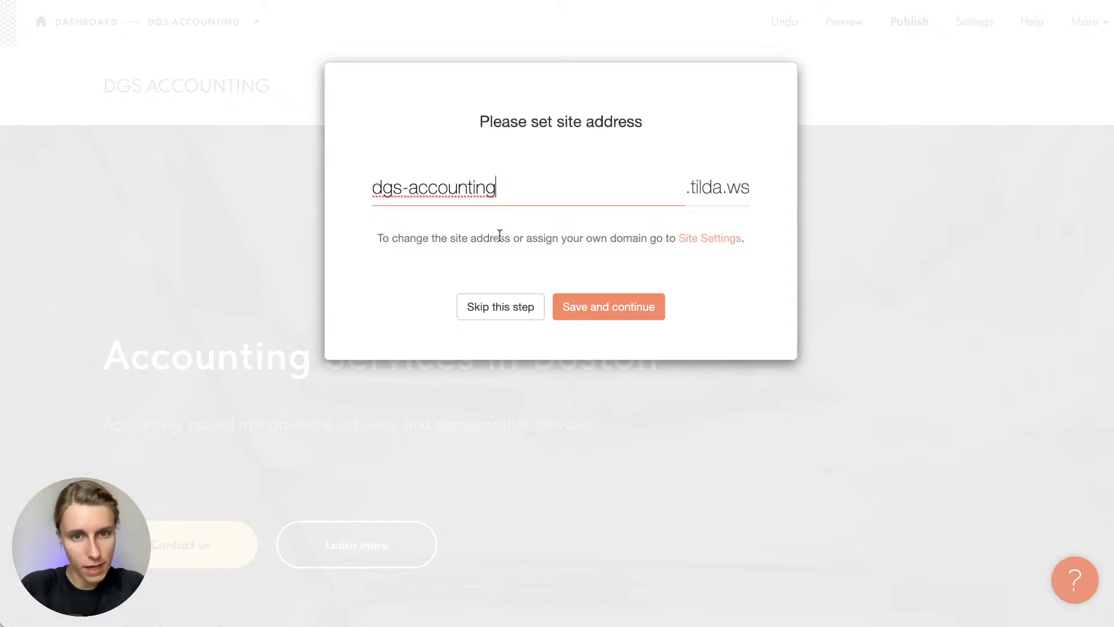
Publish the page at dgs-accounting.tilda.ws and test its Contact us and Learn more buttons
{"action": "left_click", "coordinate": [617, 318]}
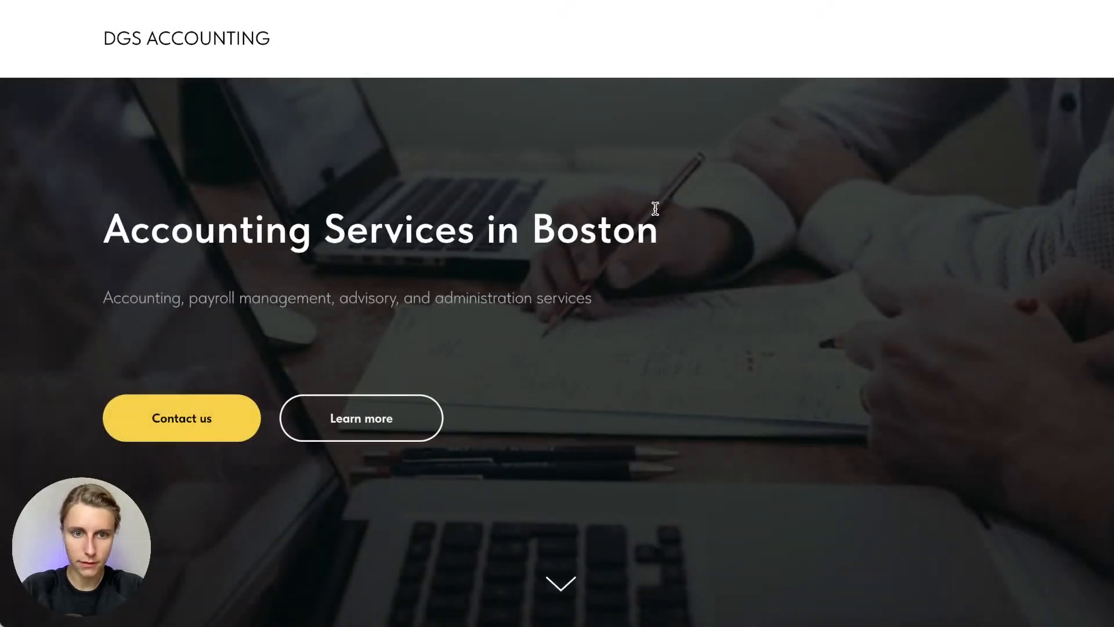
{"action": "left_click", "coordinate": [181, 429]}
{"action": "scroll", "coordinate": [567, 367], "scroll_direction": "up", "scroll_amount": 15}
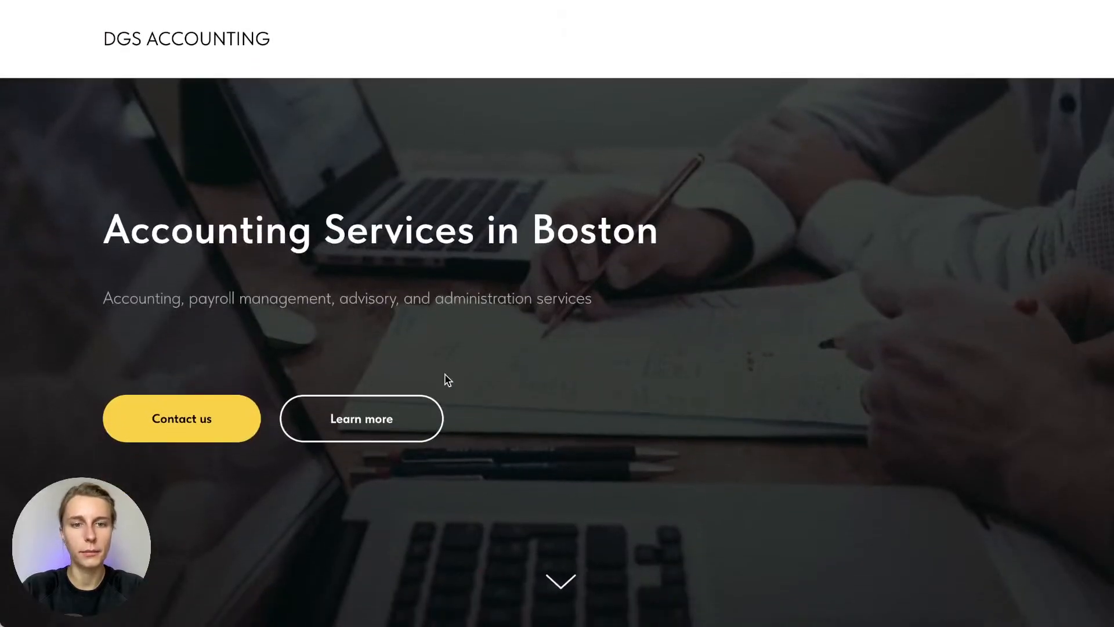
{"action": "left_click", "coordinate": [366, 405]}
{"action": "scroll", "coordinate": [366, 405], "scroll_direction": "up", "scroll_amount": 10}
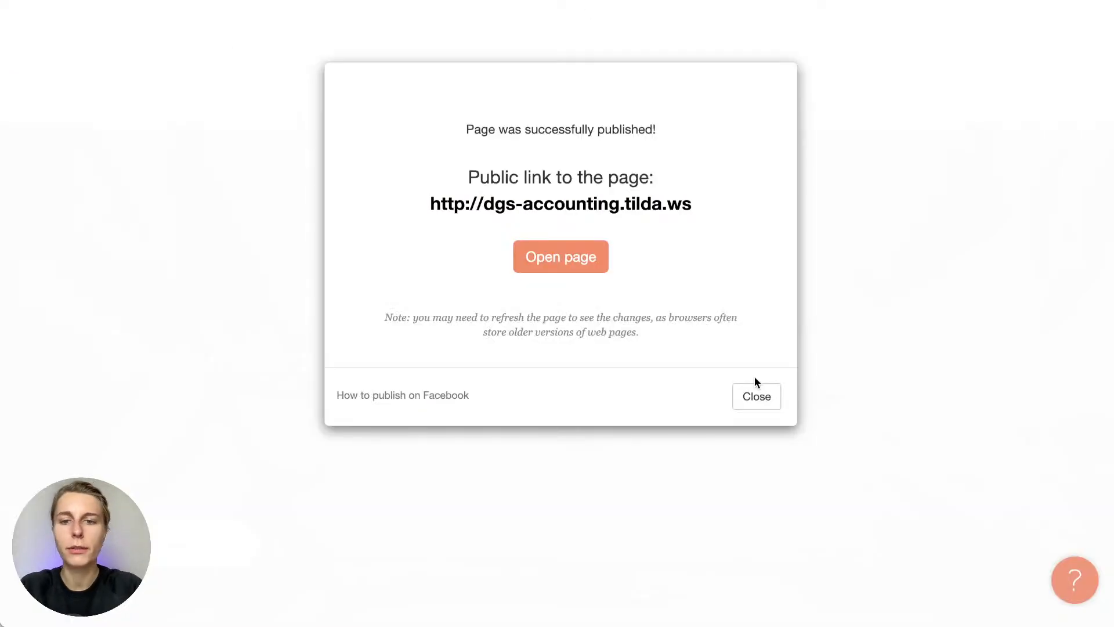
Close the 'Page was successfully published' confirmation to get back to the DGS ACCOUNTING page
{"action": "left_click", "coordinate": [757, 397]}
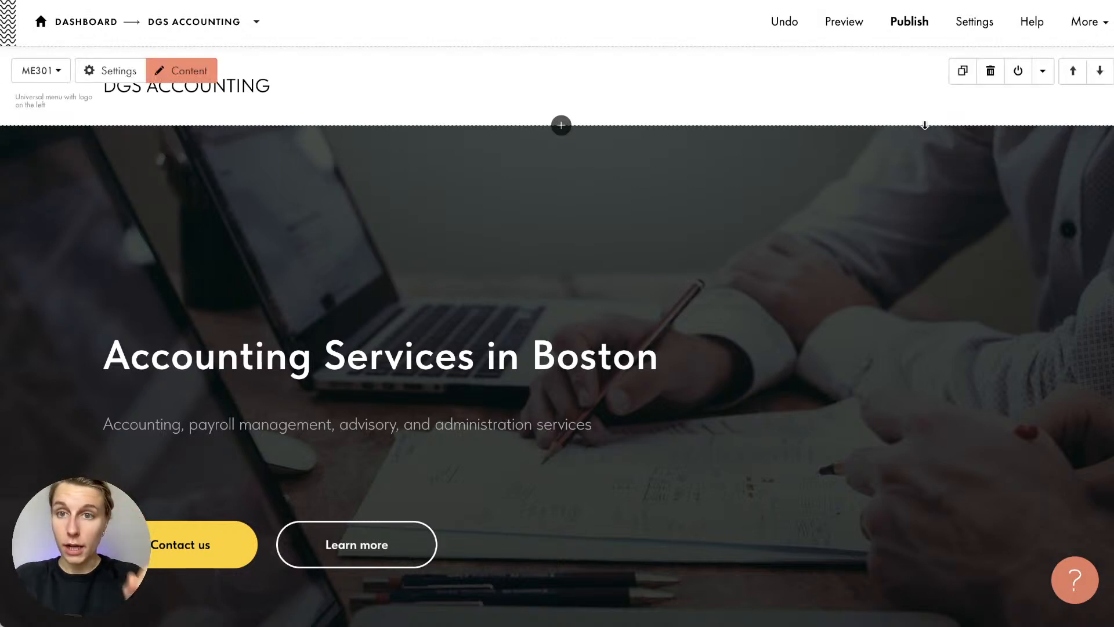
In Site Settings, confirm the dgs-accounting subdomain is unchanged, then go to the Domain section
{"action": "left_click", "coordinate": [975, 22]}
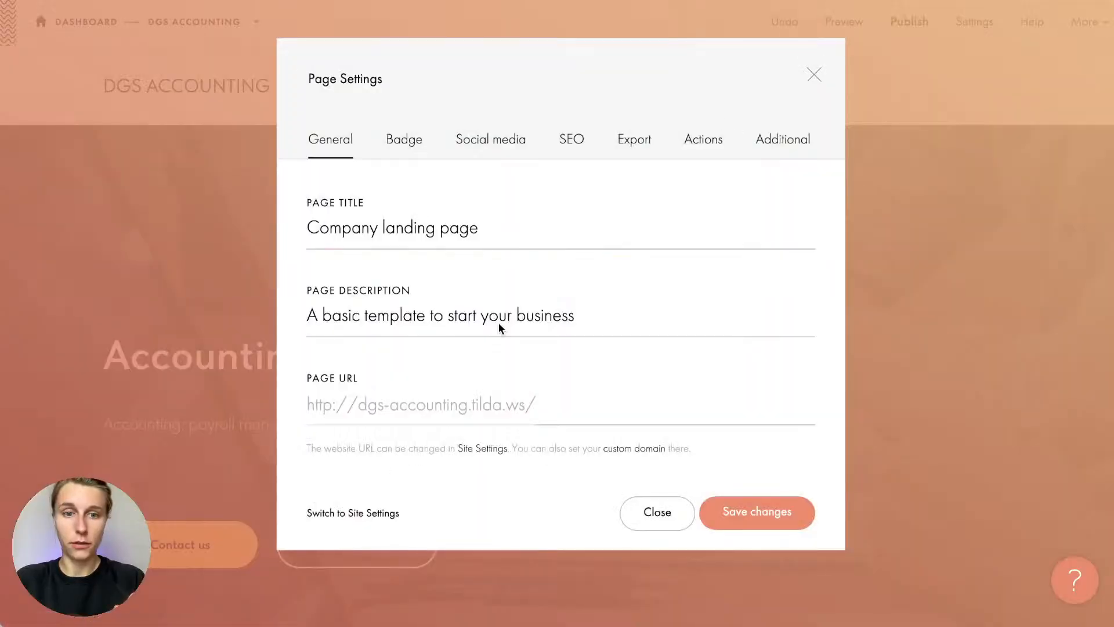
{"action": "left_click", "coordinate": [351, 515]}
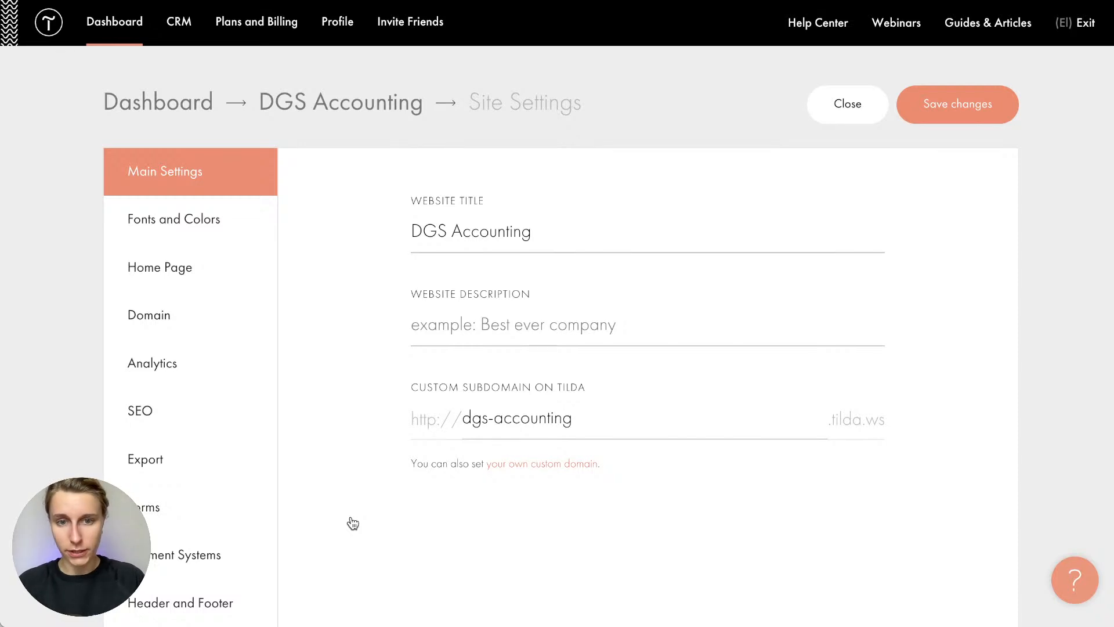
{"action": "left_click", "coordinate": [476, 415]}
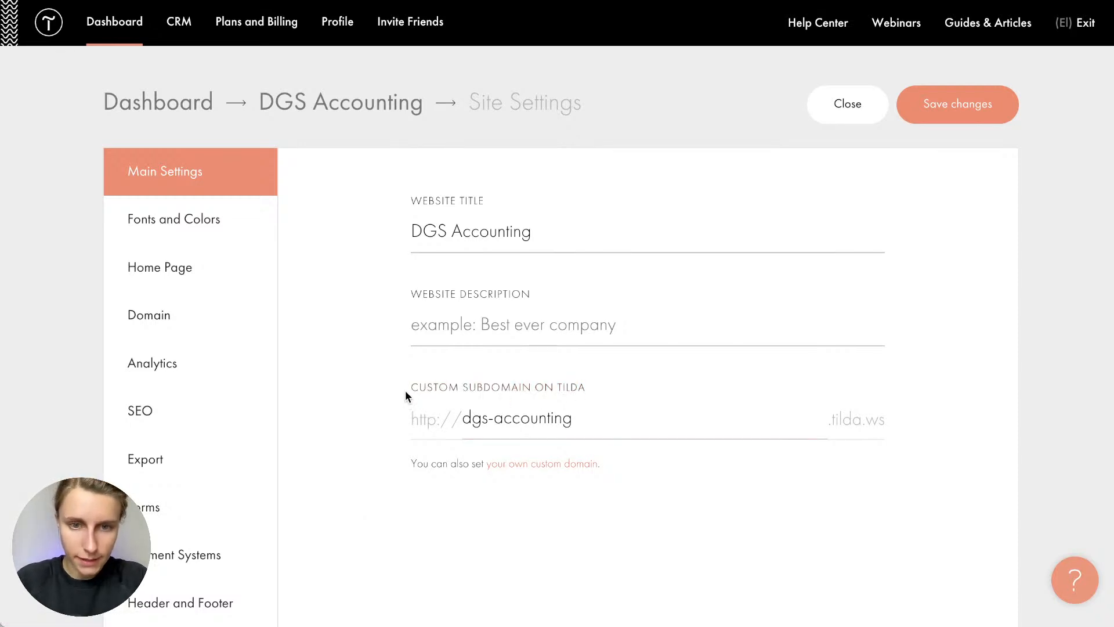
{"action": "left_click_drag", "start_coordinate": [405, 390], "coordinate": [368, 427]}
{"action": "left_click", "coordinate": [637, 388]}
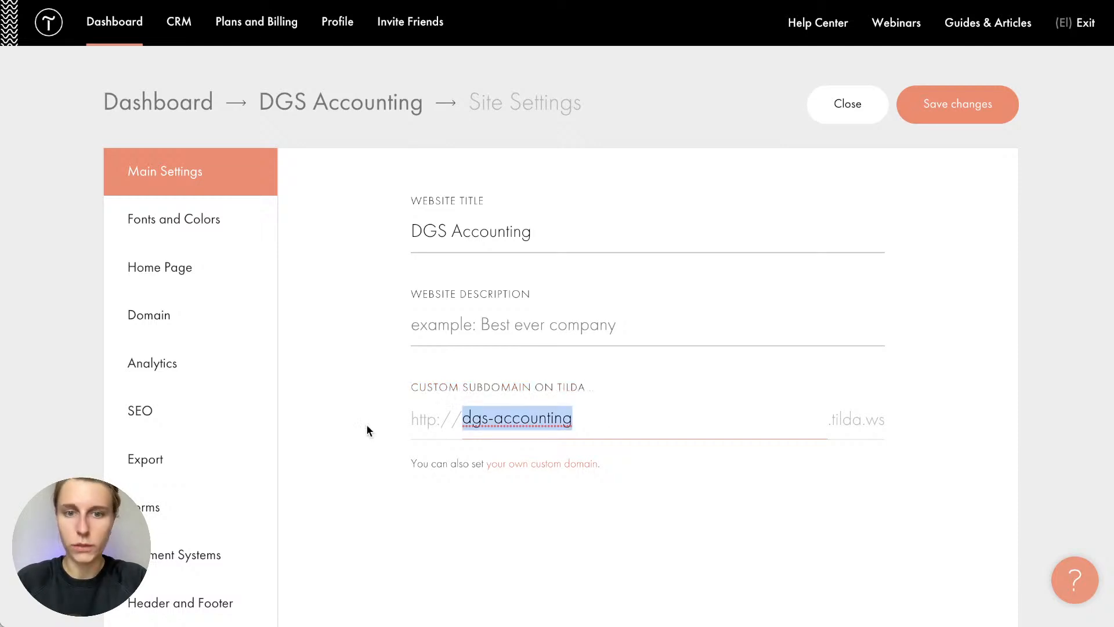
{"action": "left_click", "coordinate": [564, 399]}
{"action": "left_click", "coordinate": [361, 422]}
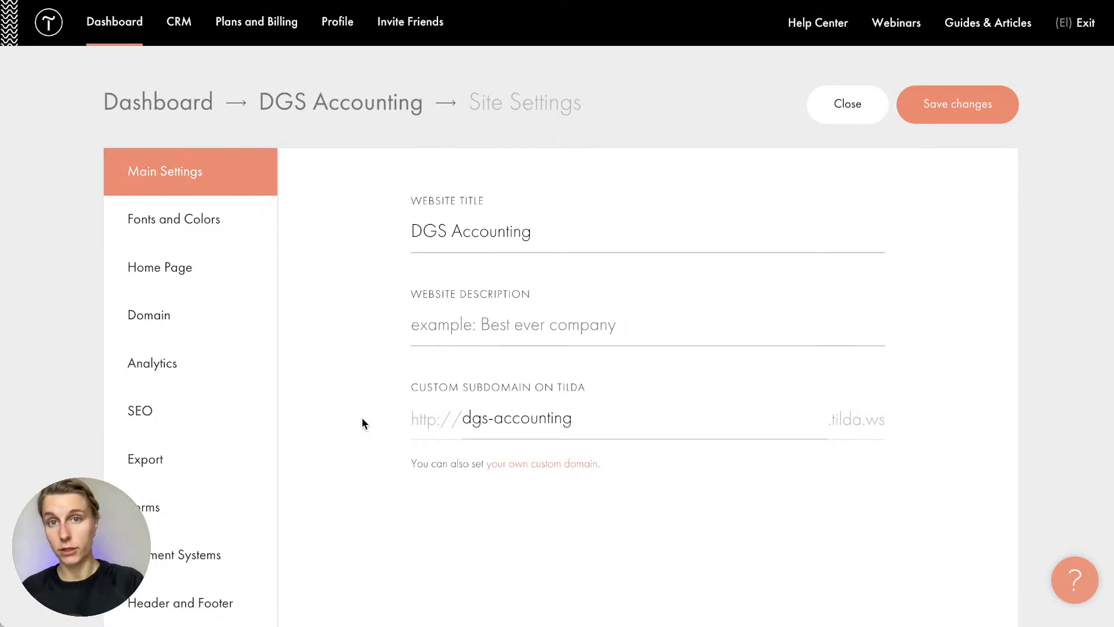
{"action": "left_click", "coordinate": [162, 323]}
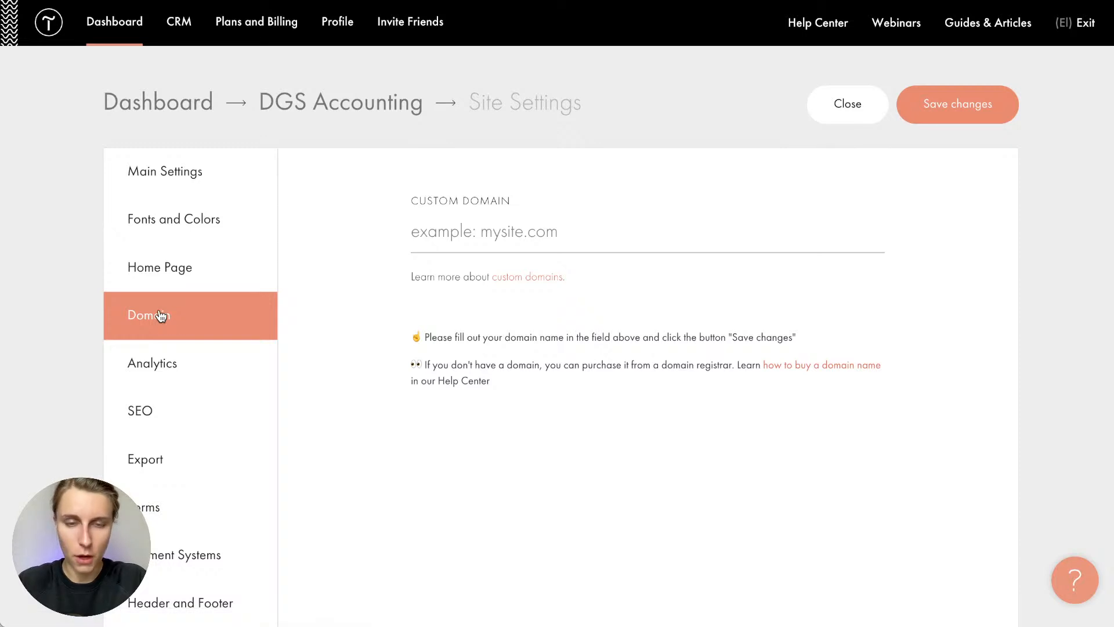
{"action": "left_click", "coordinate": [515, 221]}
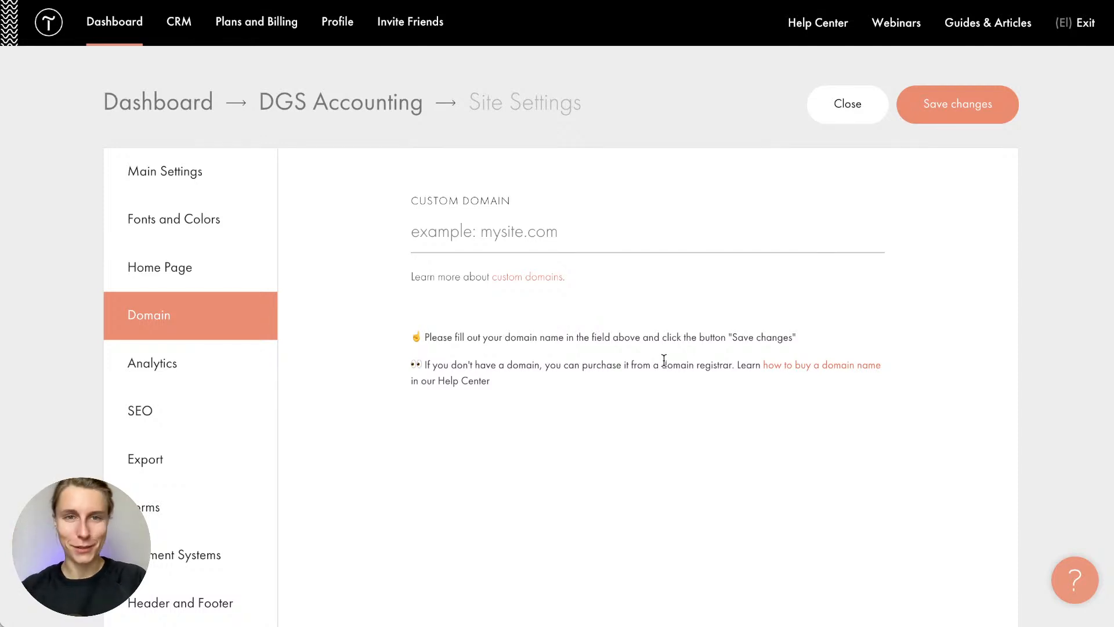
Close Site Settings and open the Company landing page in the editor
{"action": "left_click", "coordinate": [843, 121]}
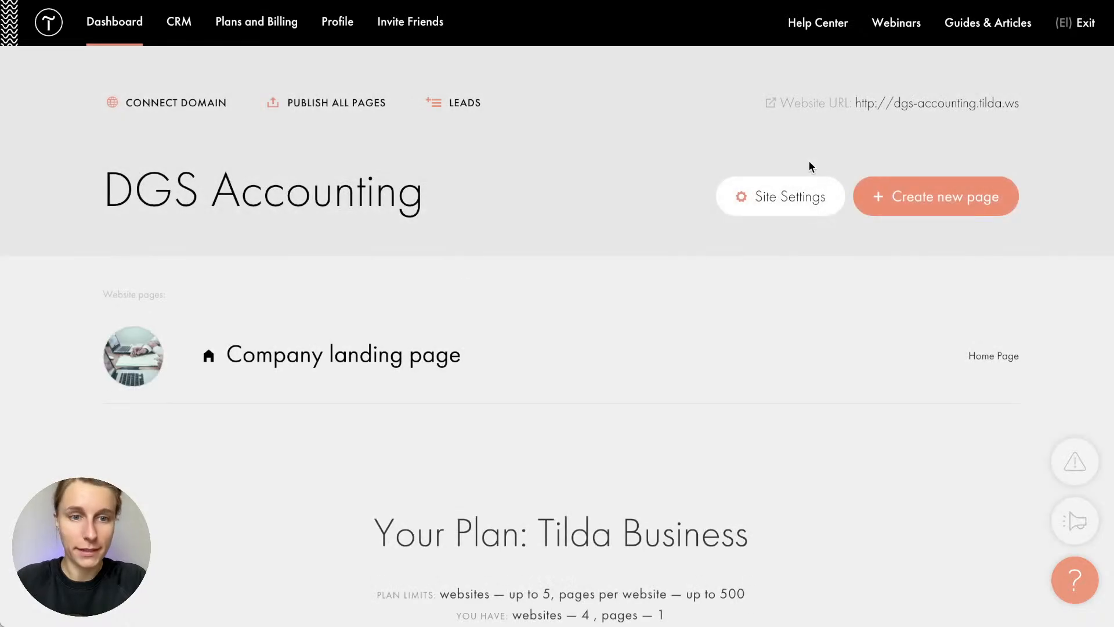
{"action": "left_click", "coordinate": [338, 356]}
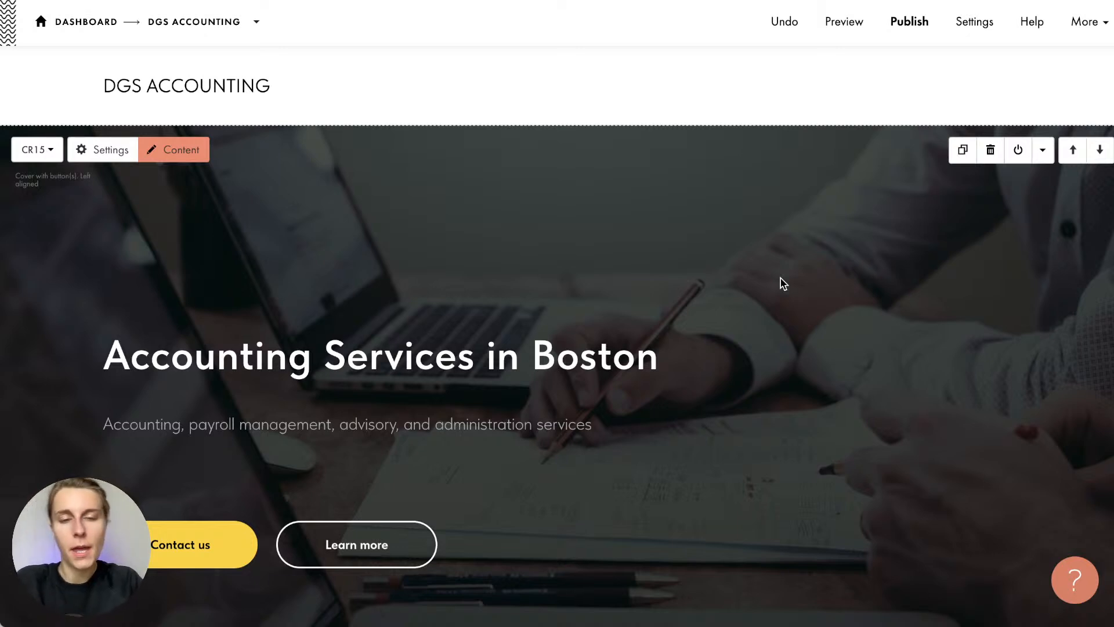
{"action": "scroll", "coordinate": [783, 283], "scroll_direction": "down", "scroll_amount": 3}
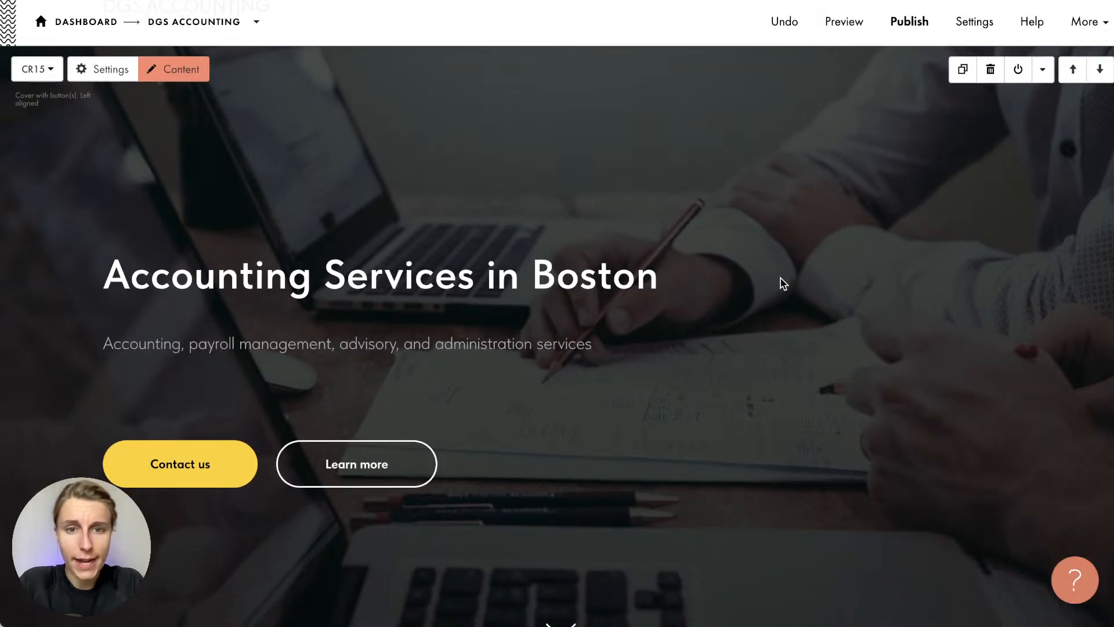
{"action": "scroll", "coordinate": [782, 283], "scroll_direction": "down", "scroll_amount": 15}
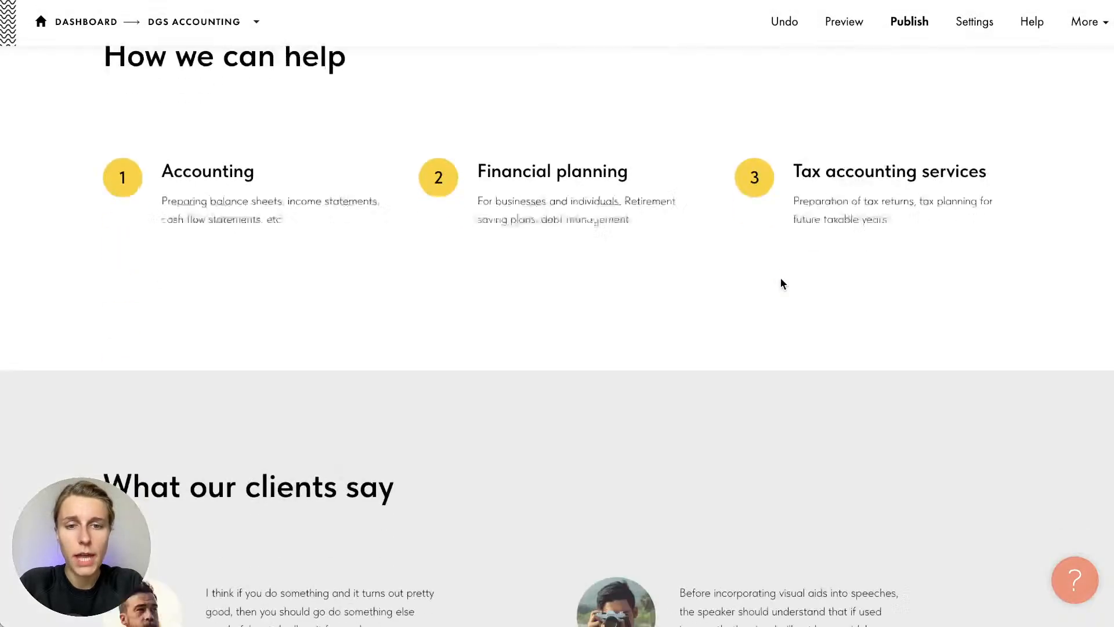
{"action": "scroll", "coordinate": [781, 283], "scroll_direction": "down", "scroll_amount": 12}
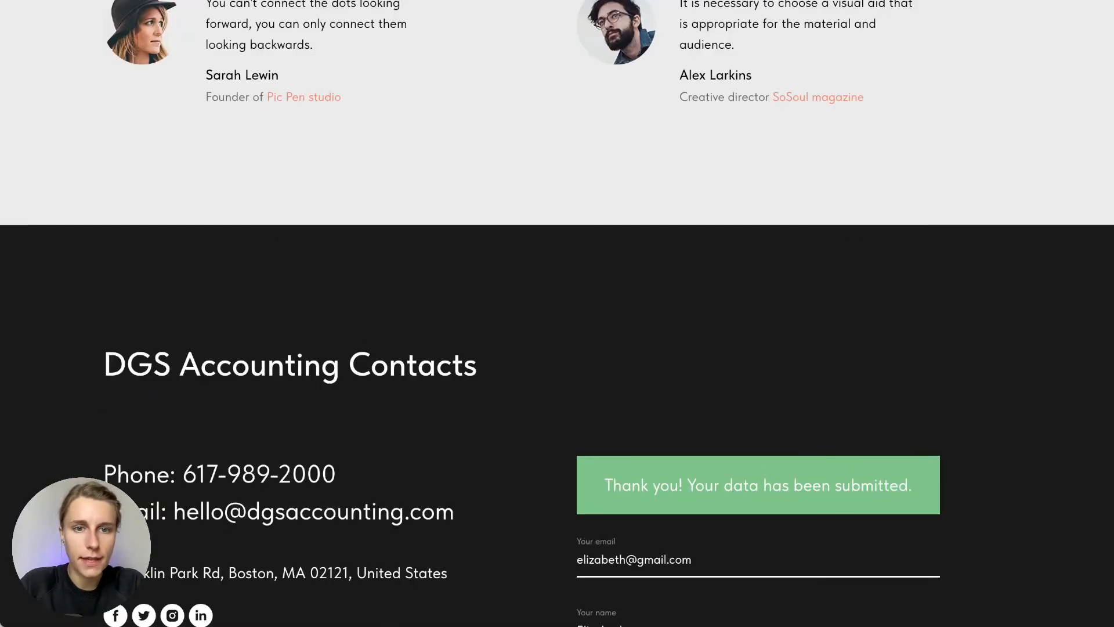
{"action": "scroll", "coordinate": [367, 344], "scroll_direction": "up", "scroll_amount": 20}
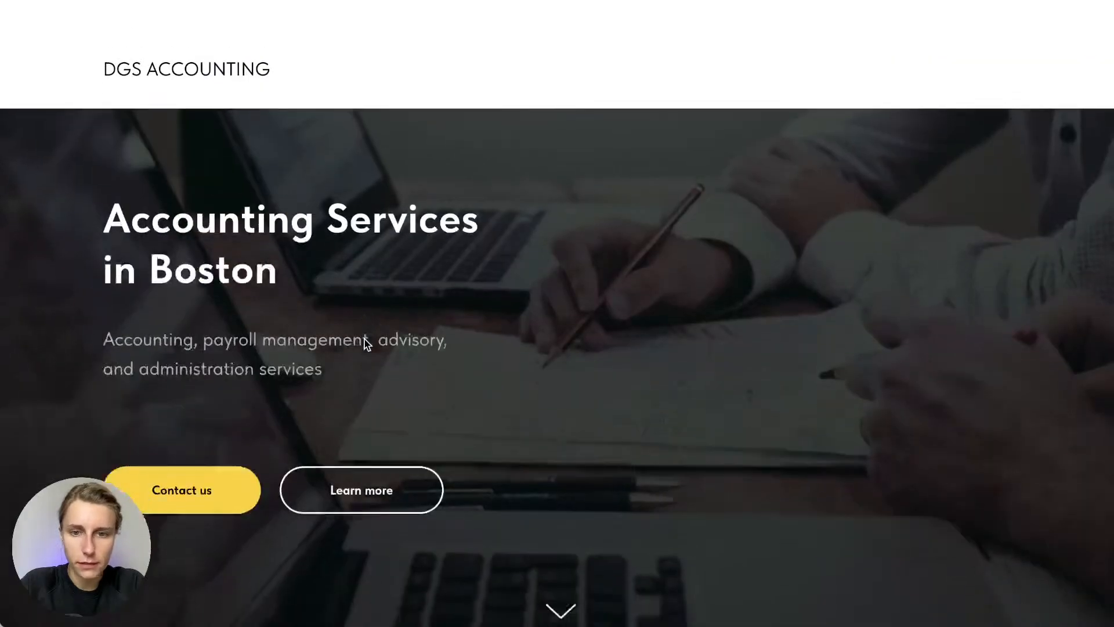
{"action": "key", "text": "super+r"}
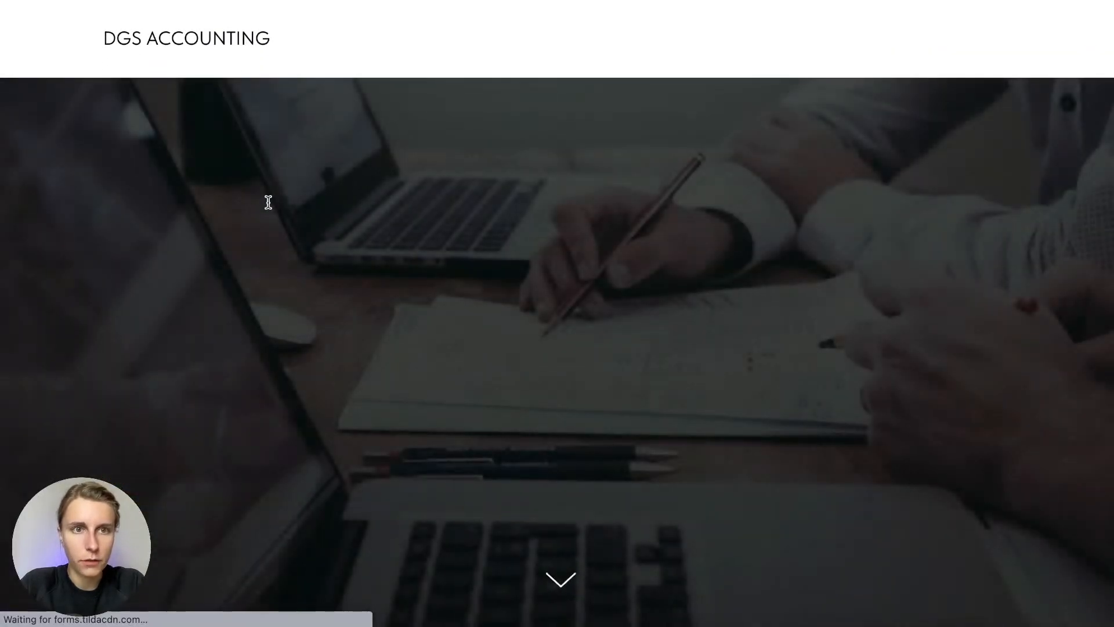
{"action": "scroll", "coordinate": [112, 338], "scroll_direction": "down", "scroll_amount": 10}
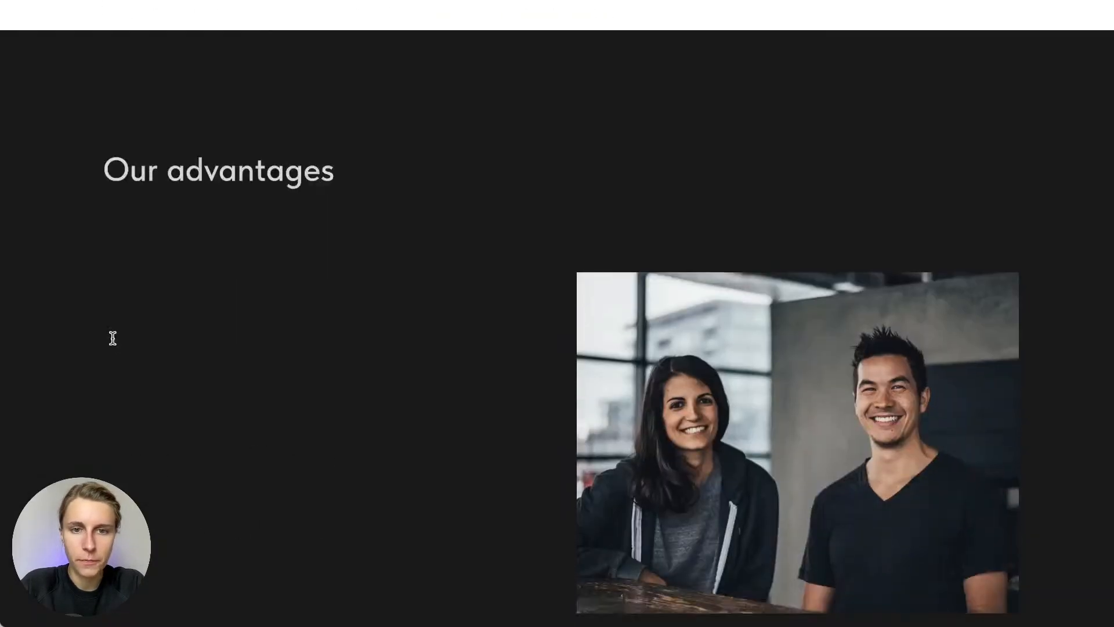
{"action": "scroll", "coordinate": [113, 339], "scroll_direction": "down", "scroll_amount": 15}
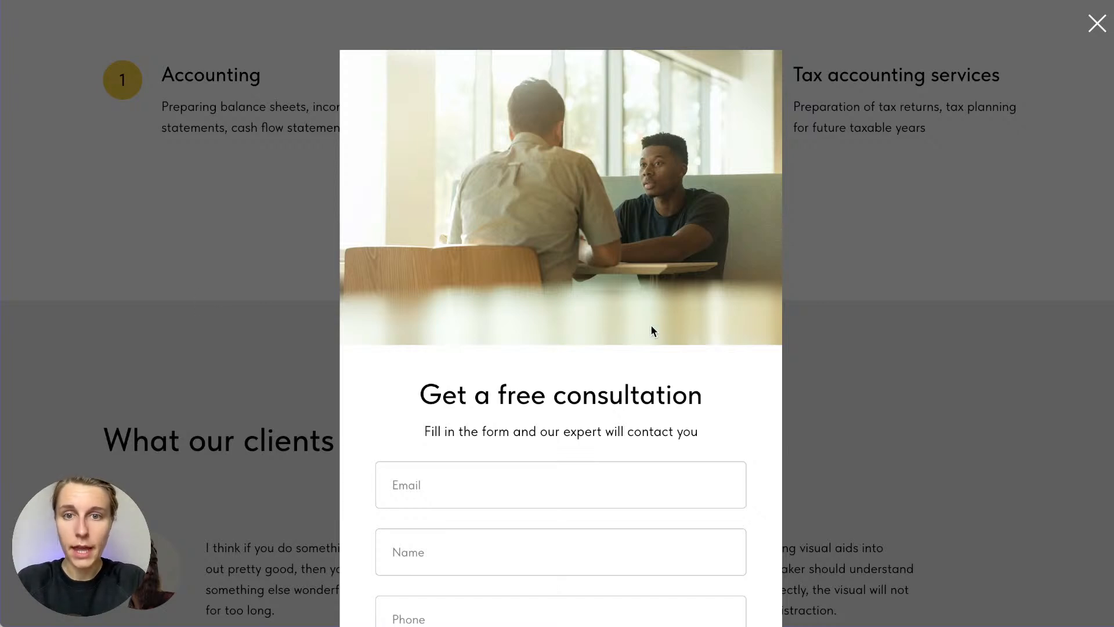
{"action": "scroll", "coordinate": [652, 327], "scroll_direction": "down", "scroll_amount": 3}
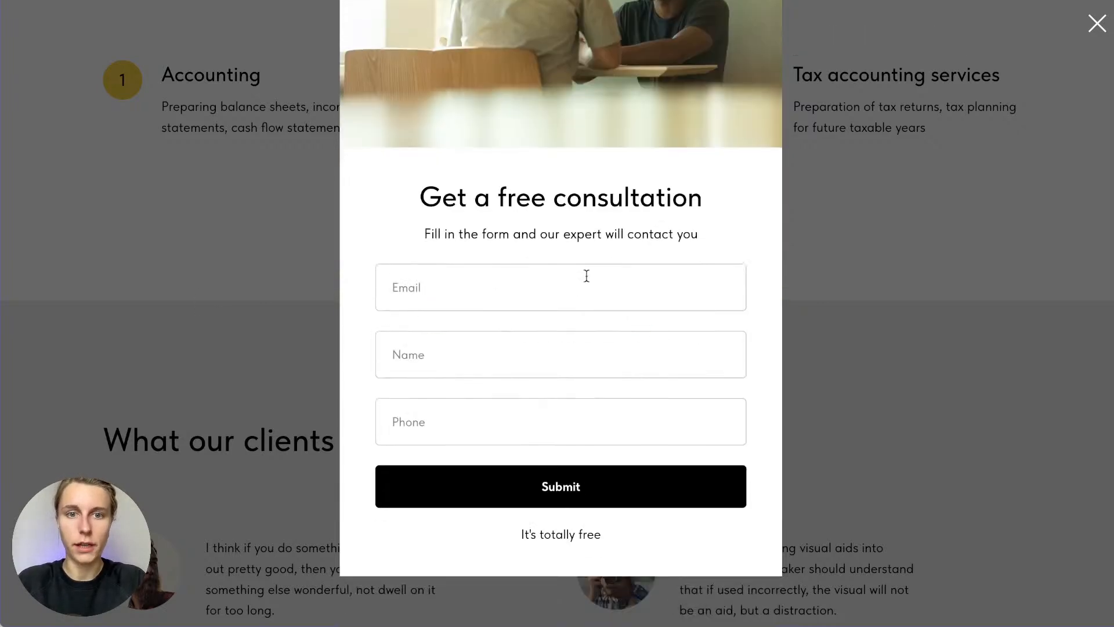
{"action": "scroll", "coordinate": [586, 275], "scroll_direction": "up", "scroll_amount": 3}
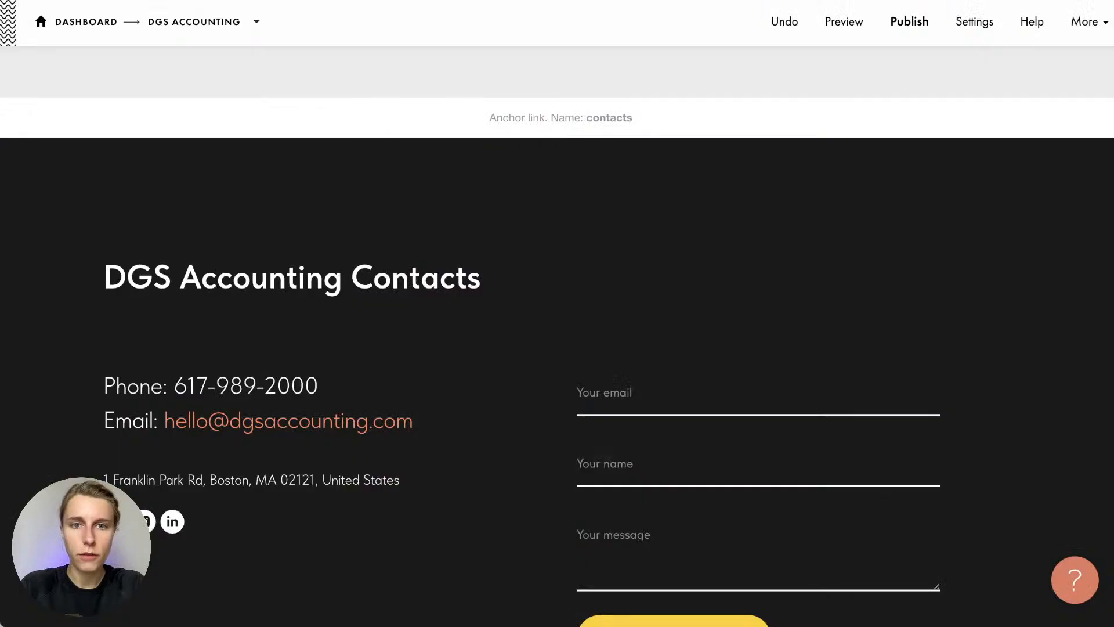
{"action": "scroll", "coordinate": [462, 388], "scroll_direction": "up", "scroll_amount": 10}
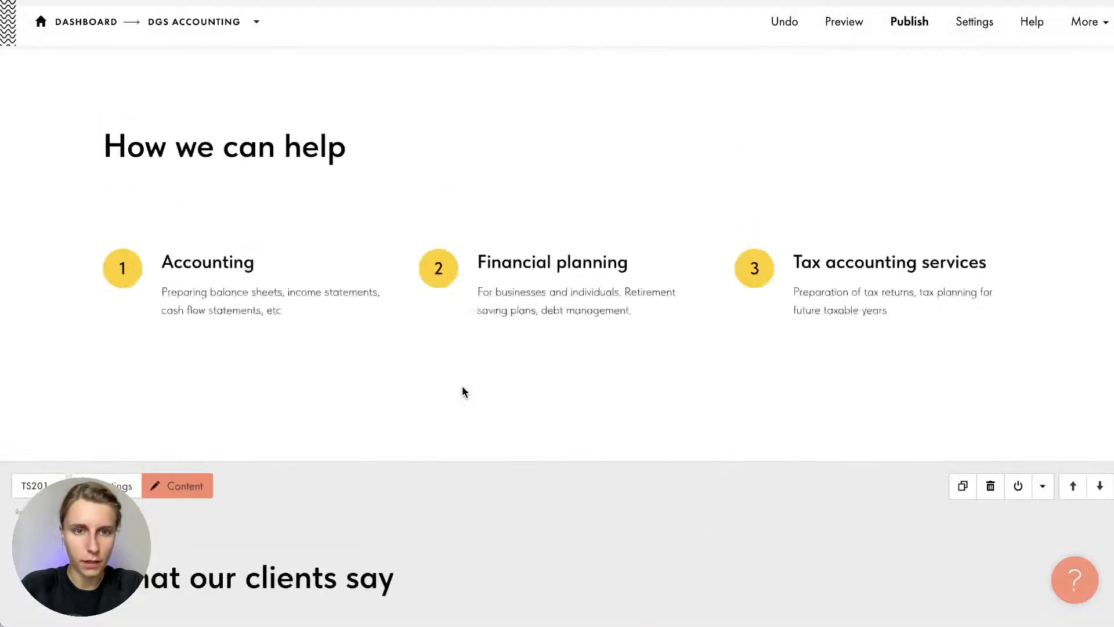
{"action": "scroll", "coordinate": [463, 386], "scroll_direction": "up", "scroll_amount": 3}
{"action": "scroll", "coordinate": [550, 307], "scroll_direction": "down", "scroll_amount": 2}
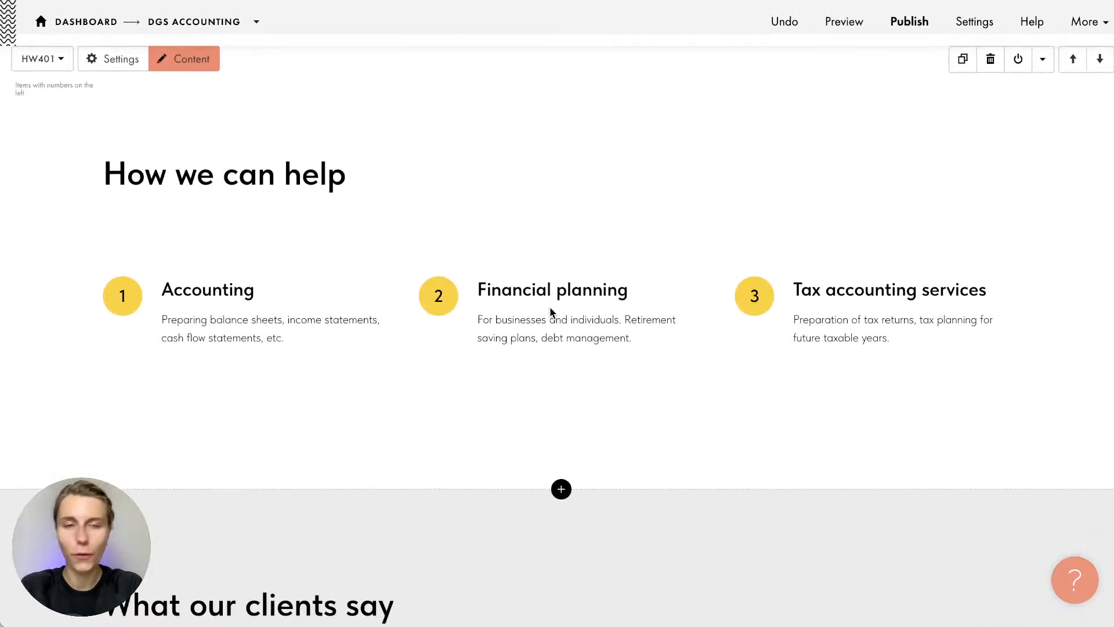
{"action": "scroll", "coordinate": [550, 309], "scroll_direction": "up", "scroll_amount": 1}
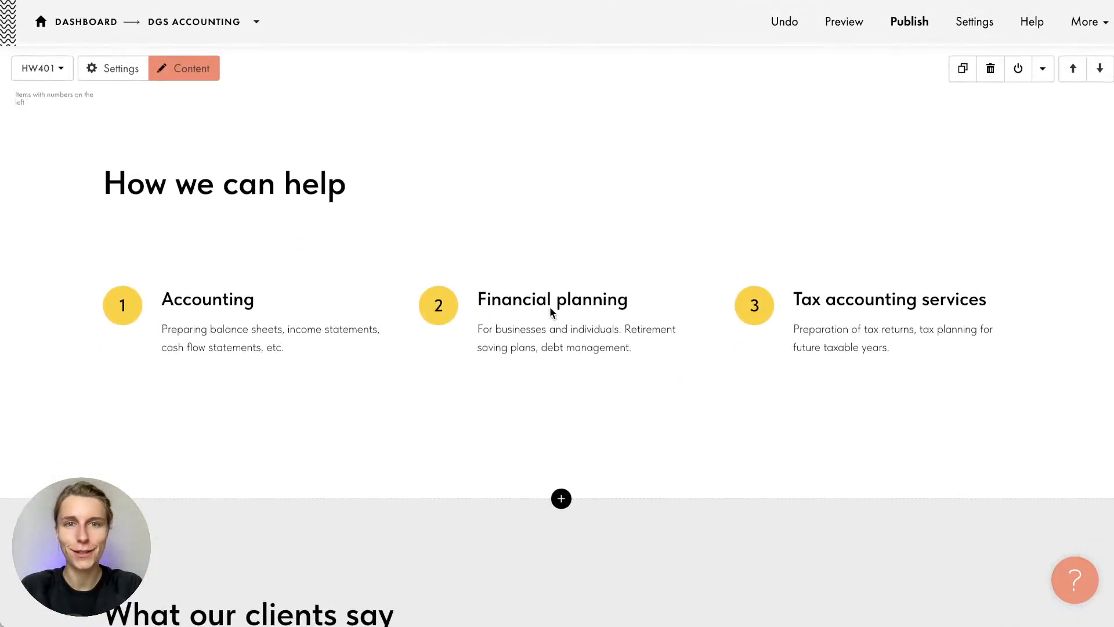
Open the Block Library below How we can help and search it for 'pop-up' templates
{"action": "left_click", "coordinate": [560, 497]}
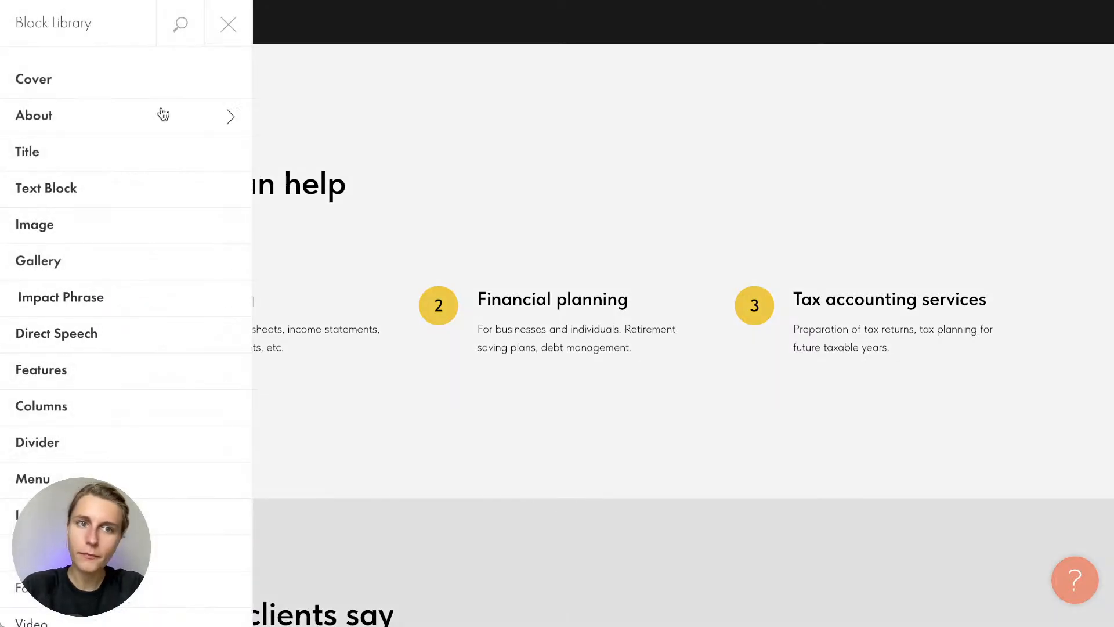
{"action": "left_click", "coordinate": [183, 25]}
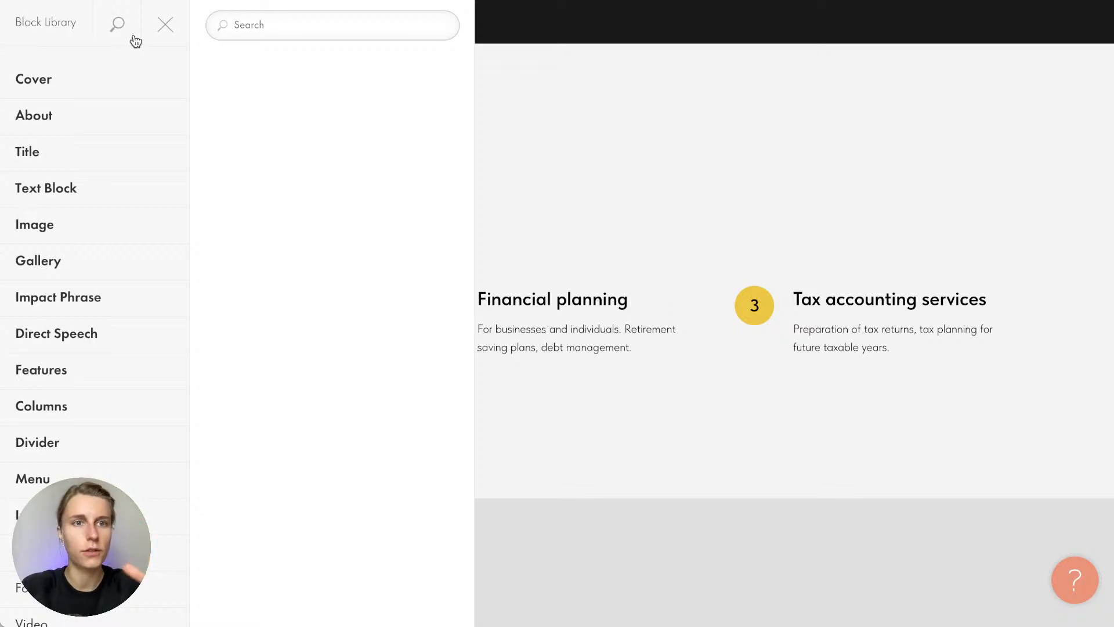
{"action": "scroll", "coordinate": [94, 206], "scroll_direction": "down", "scroll_amount": 10}
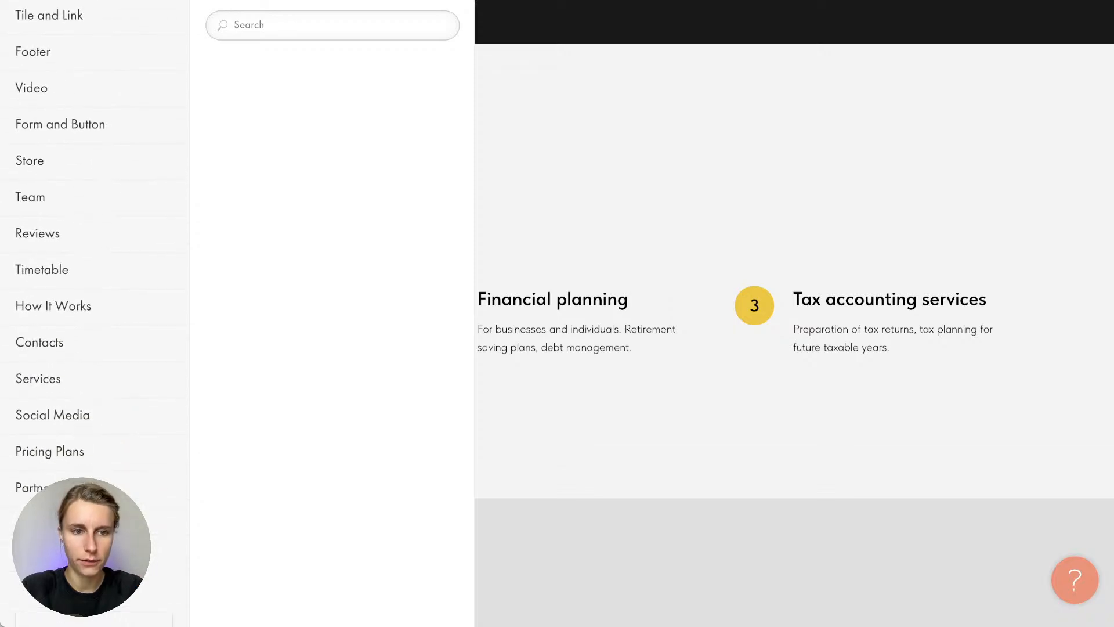
{"action": "scroll", "coordinate": [94, 314], "scroll_direction": "up", "scroll_amount": 5}
{"action": "scroll", "coordinate": [154, 576], "scroll_direction": "down", "scroll_amount": 5}
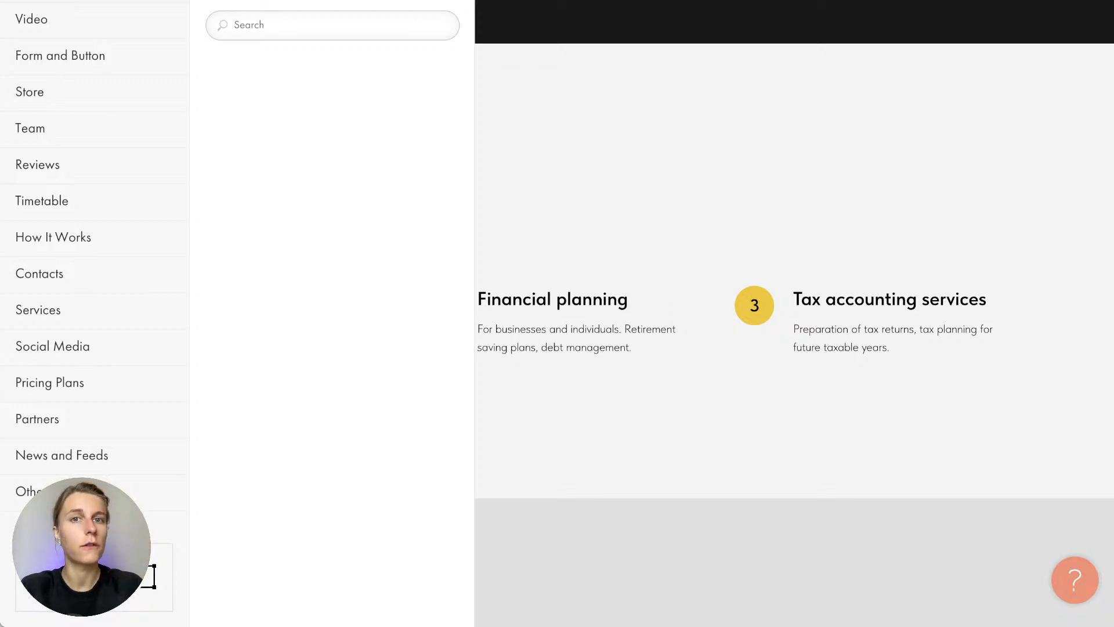
{"action": "scroll", "coordinate": [154, 577], "scroll_direction": "up", "scroll_amount": 2}
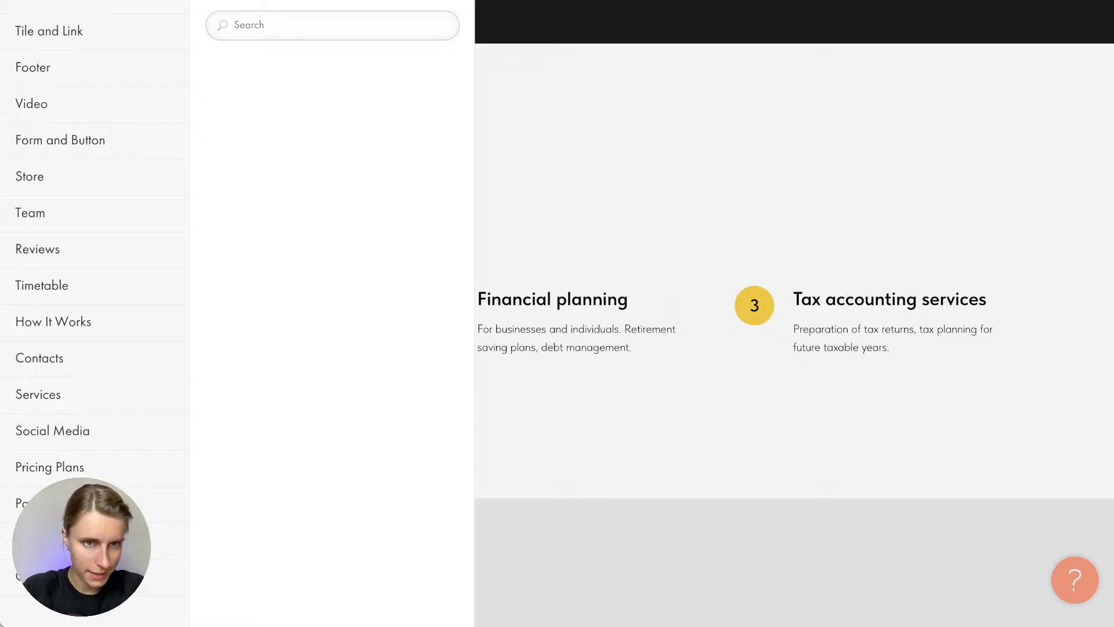
{"action": "type", "text": "pop-uip"}
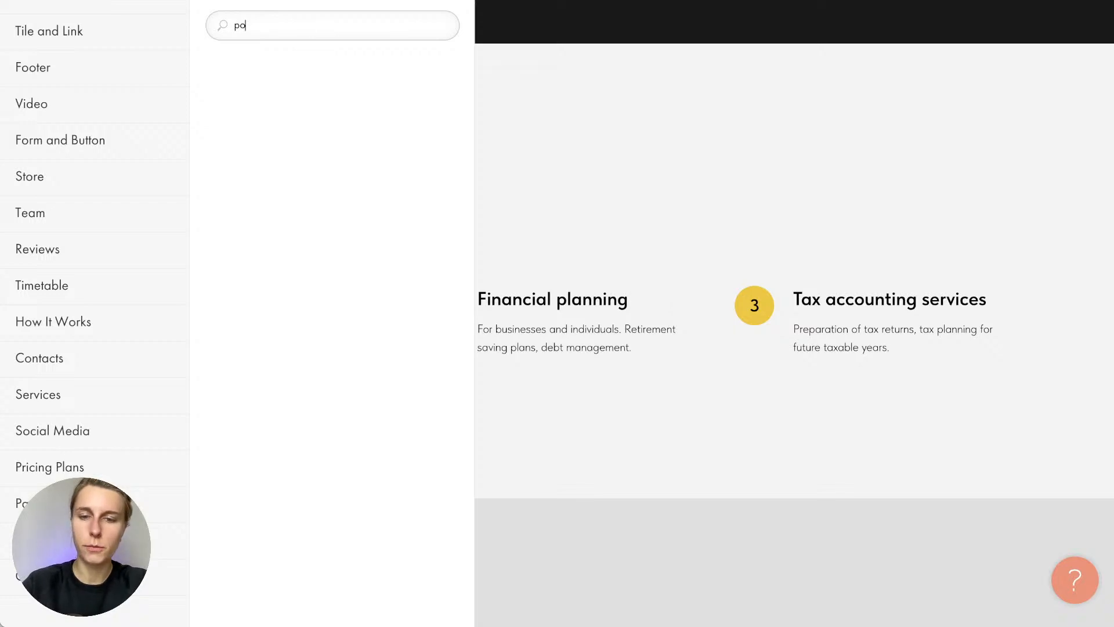
{"action": "key", "text": "BackSpace"}
{"action": "key", "text": "BackSpace"}
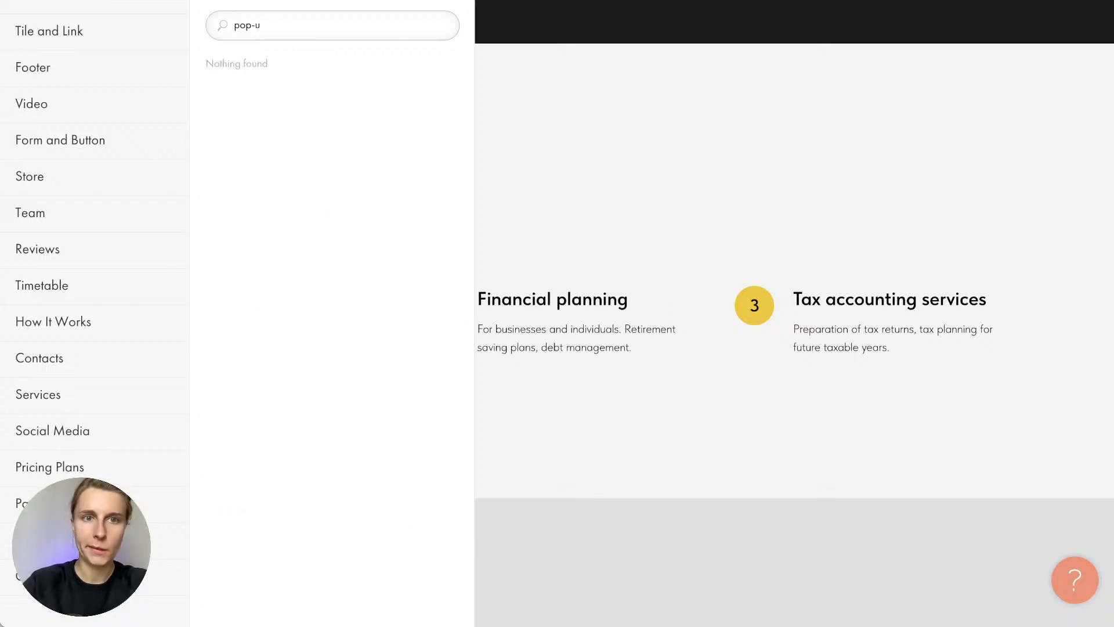
{"action": "type", "text": "p"}
{"action": "scroll", "coordinate": [348, 232], "scroll_direction": "down", "scroll_amount": 5}
{"action": "scroll", "coordinate": [373, 262], "scroll_direction": "down", "scroll_amount": 10}
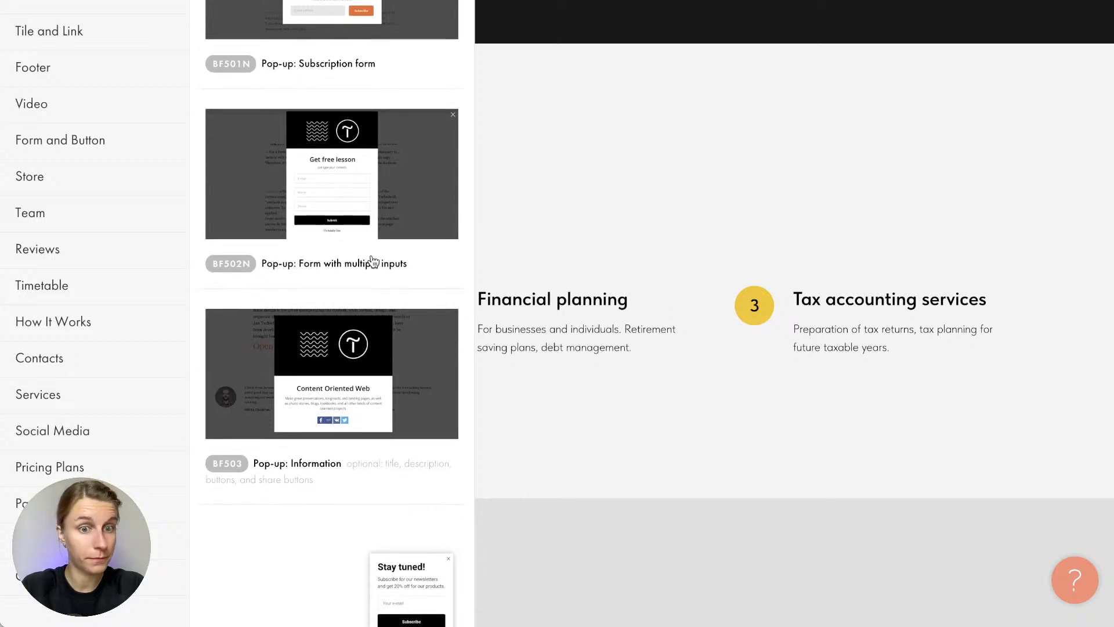
{"action": "scroll", "coordinate": [373, 262], "scroll_direction": "up", "scroll_amount": 2}
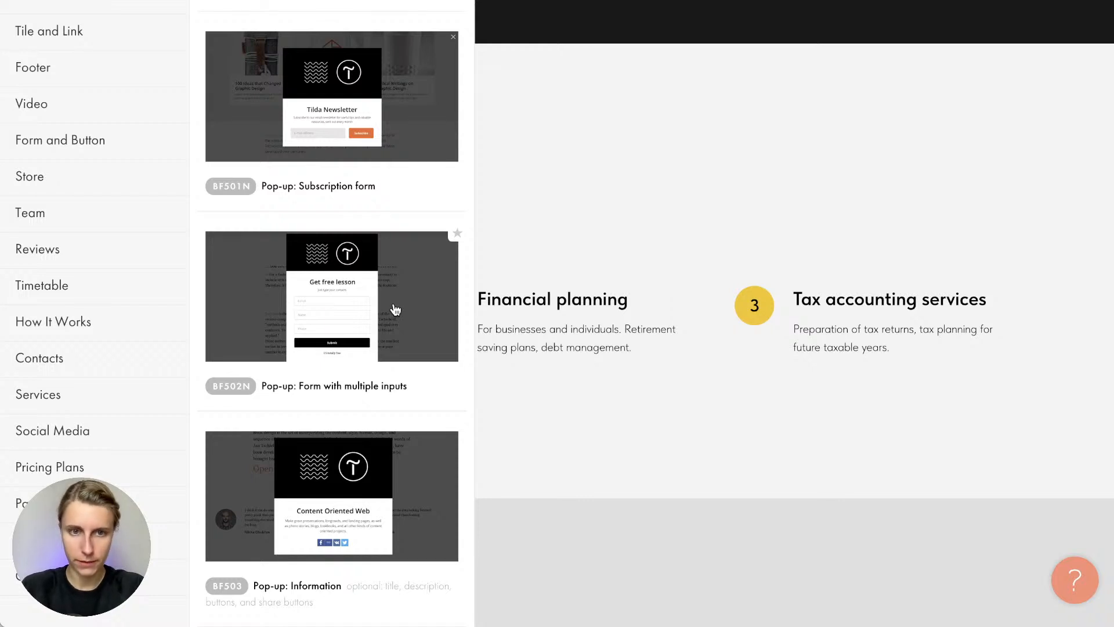
Add the 'Pop-up: Form with multiple inputs' block and open its content title and description settings
{"action": "left_click", "coordinate": [389, 306]}
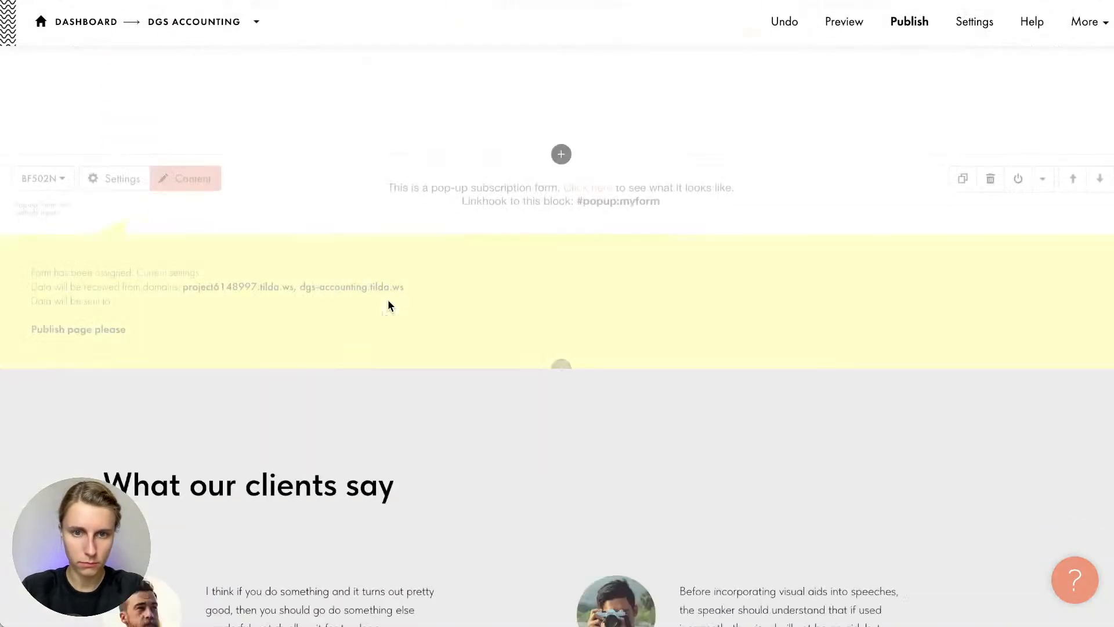
{"action": "scroll", "coordinate": [388, 302], "scroll_direction": "up", "scroll_amount": 3}
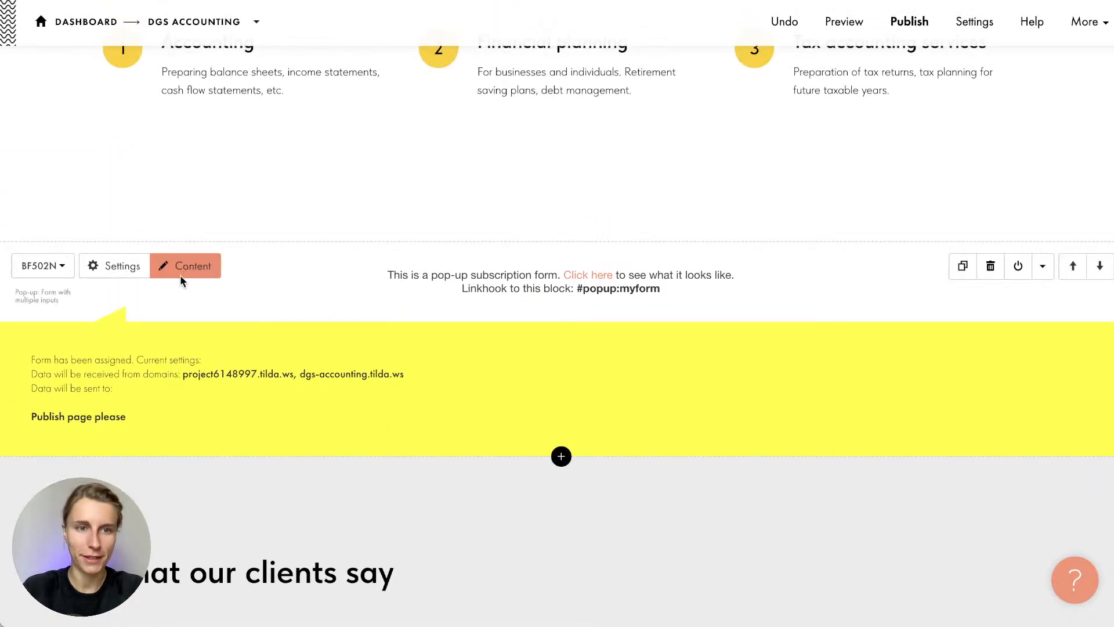
{"action": "left_click", "coordinate": [180, 278]}
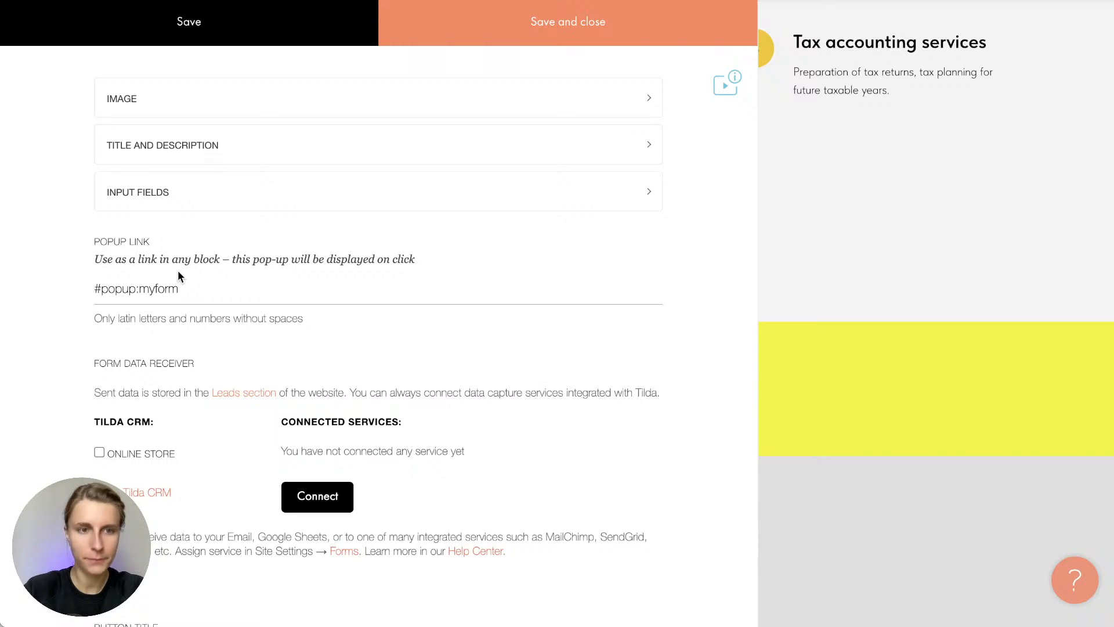
{"action": "left_click", "coordinate": [189, 148]}
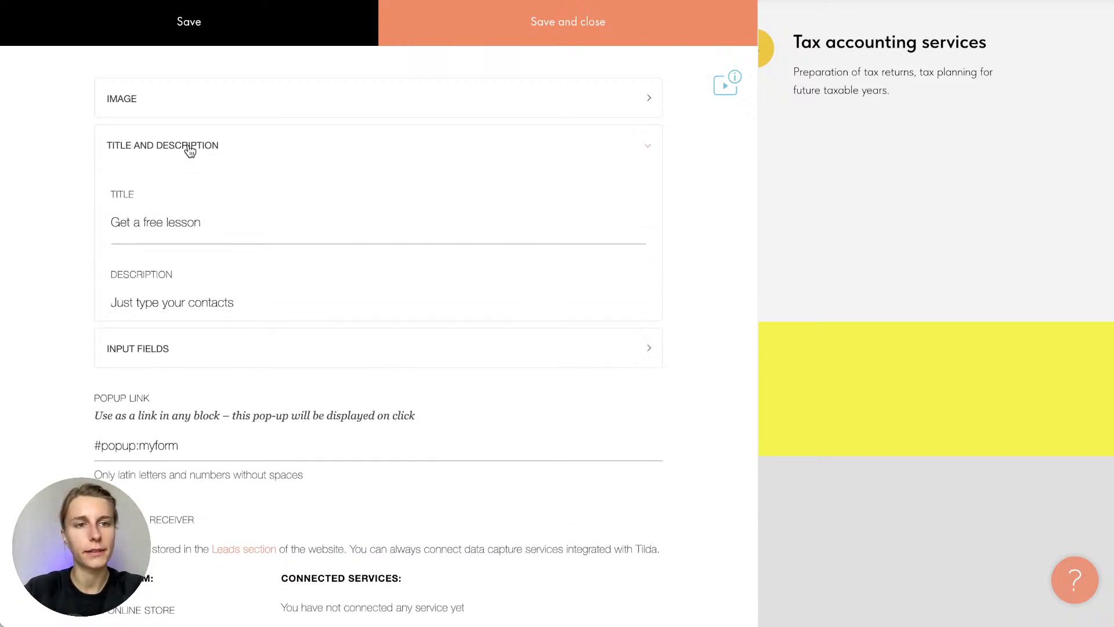
Add a fourth input field without choosing a type, then delete Input 4 again
{"action": "left_click", "coordinate": [163, 403]}
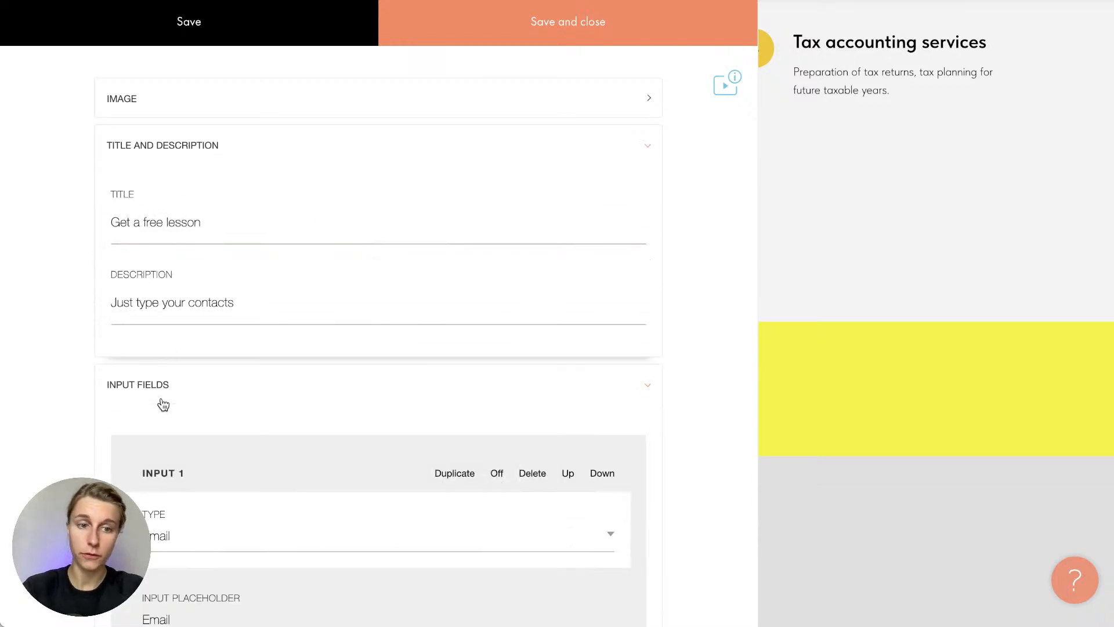
{"action": "scroll", "coordinate": [162, 400], "scroll_direction": "down", "scroll_amount": 6}
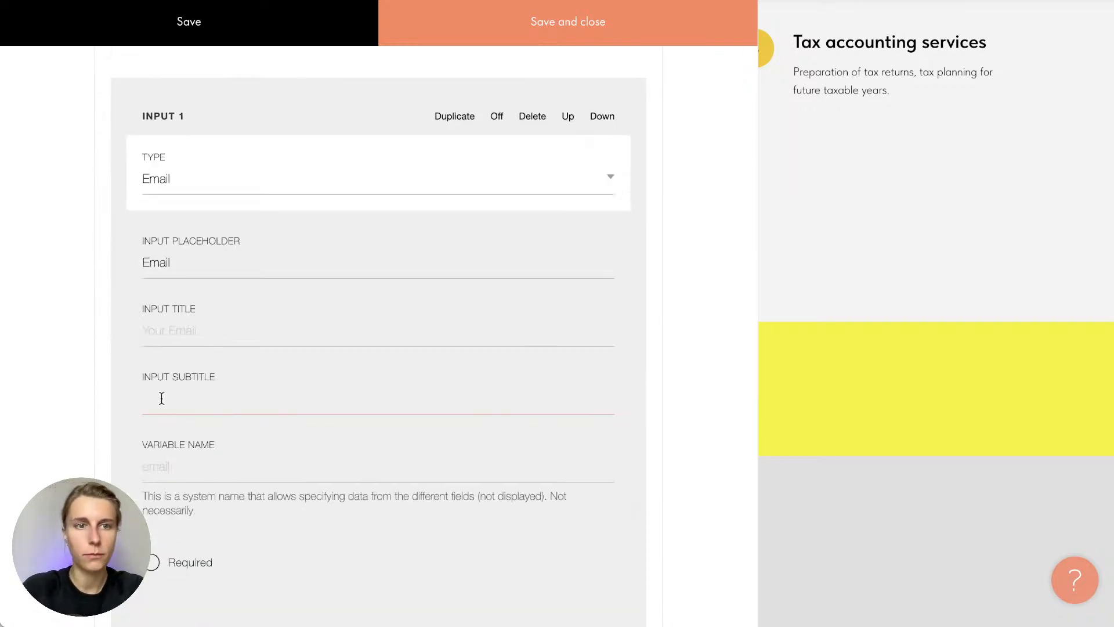
{"action": "scroll", "coordinate": [161, 398], "scroll_direction": "up", "scroll_amount": 2}
{"action": "scroll", "coordinate": [161, 399], "scroll_direction": "down", "scroll_amount": 15}
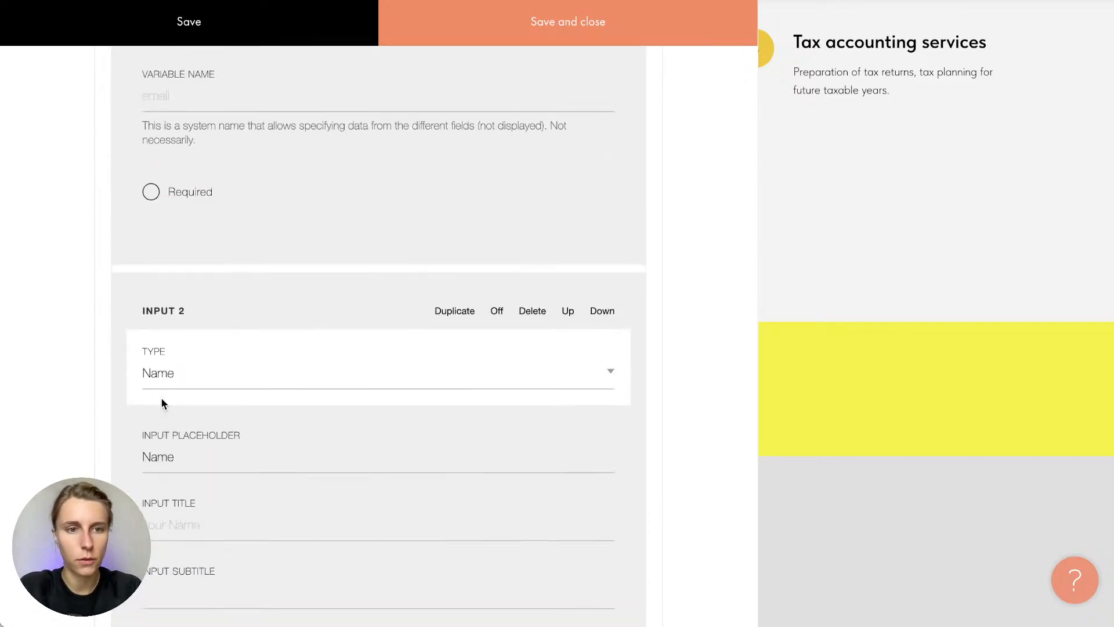
{"action": "scroll", "coordinate": [162, 403], "scroll_direction": "up", "scroll_amount": 10}
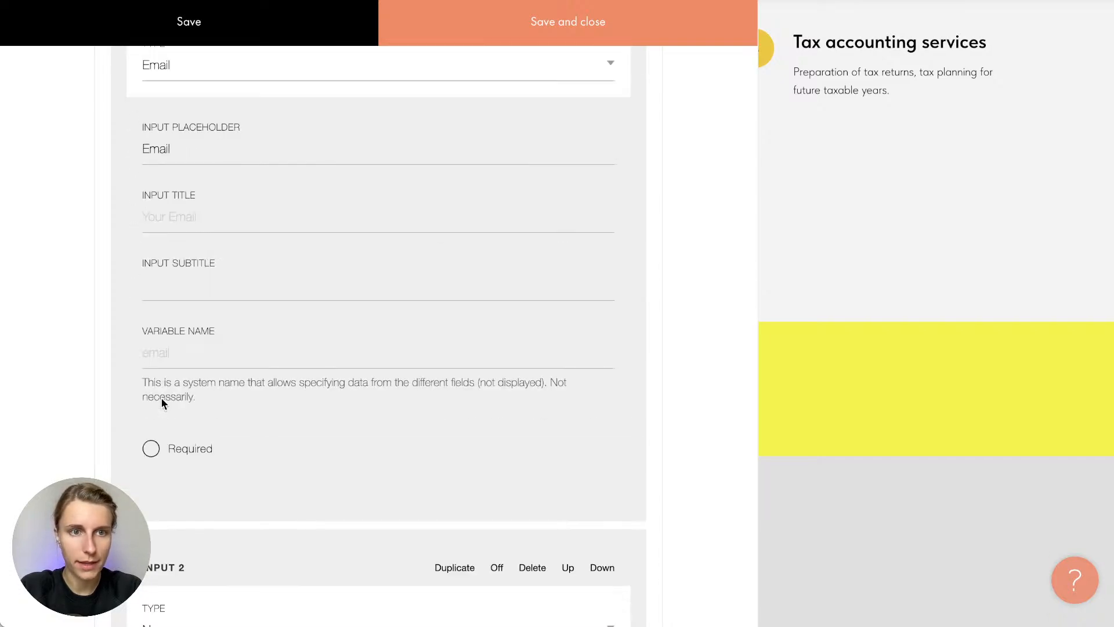
{"action": "scroll", "coordinate": [161, 397], "scroll_direction": "down", "scroll_amount": 13}
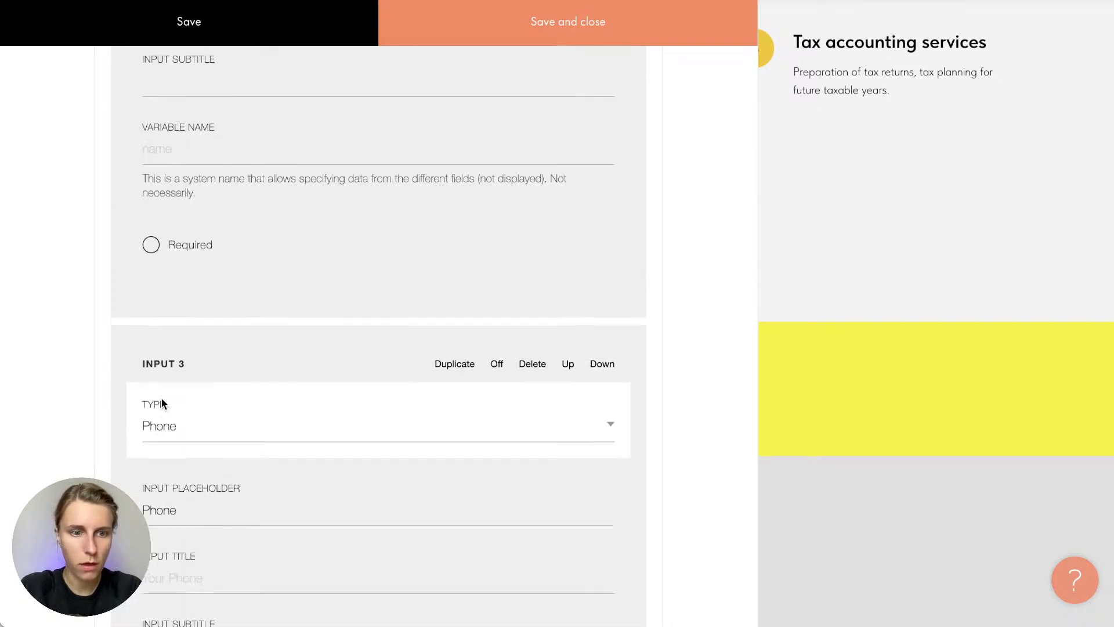
{"action": "scroll", "coordinate": [161, 401], "scroll_direction": "down", "scroll_amount": 9}
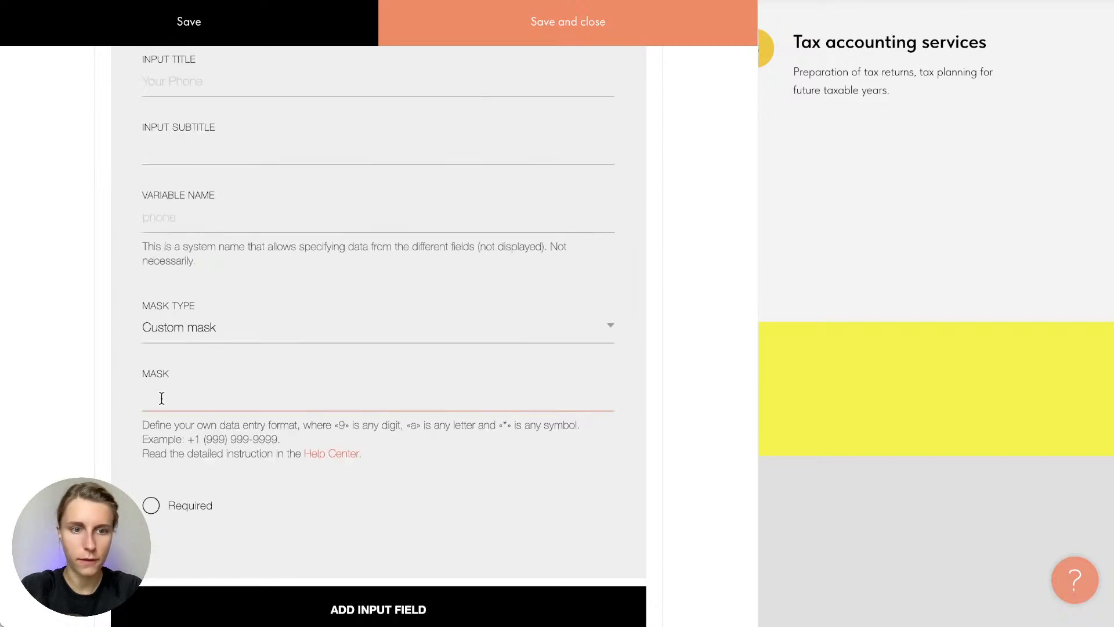
{"action": "scroll", "coordinate": [161, 398], "scroll_direction": "up", "scroll_amount": 15}
{"action": "scroll", "coordinate": [161, 398], "scroll_direction": "down", "scroll_amount": 16}
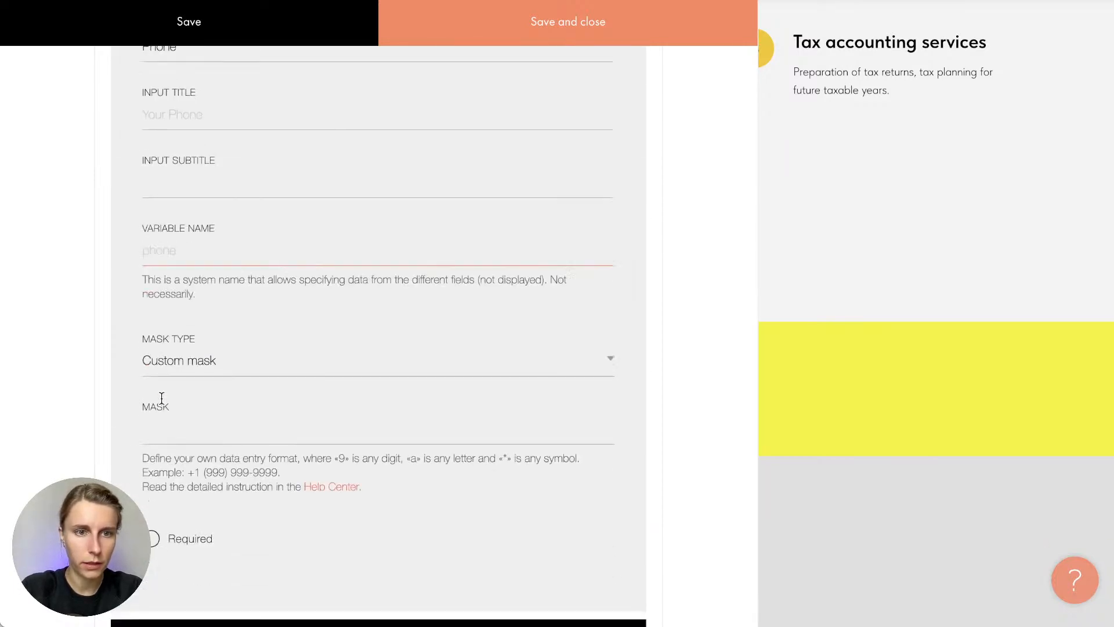
{"action": "scroll", "coordinate": [161, 398], "scroll_direction": "down", "scroll_amount": 4}
{"action": "left_click", "coordinate": [161, 403]}
{"action": "left_click", "coordinate": [323, 522]}
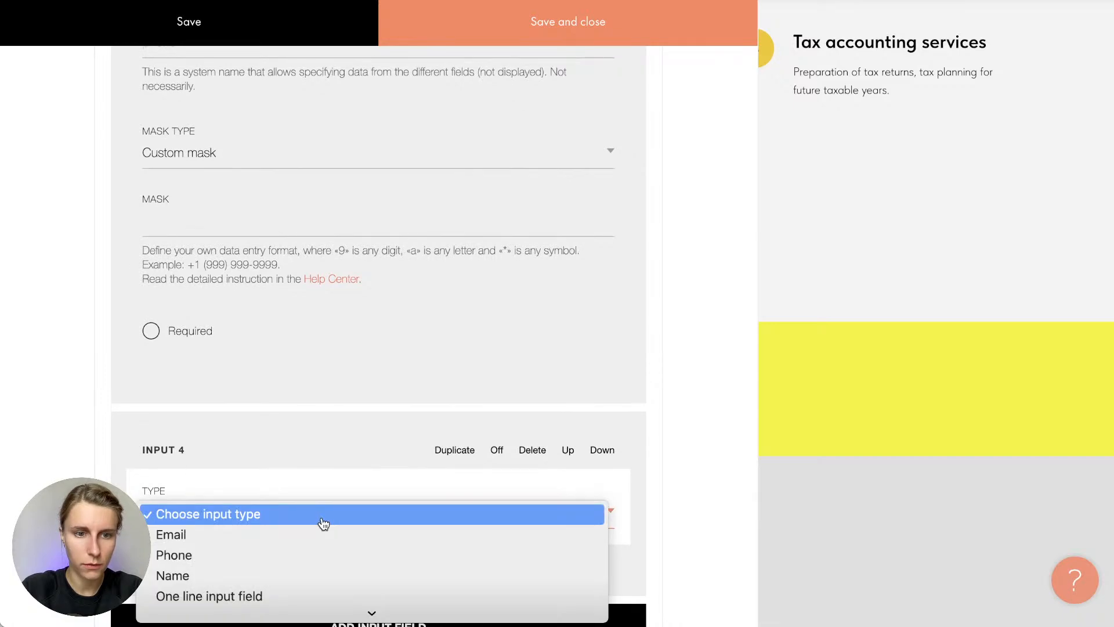
{"action": "scroll", "coordinate": [324, 523], "scroll_direction": "down", "scroll_amount": 5}
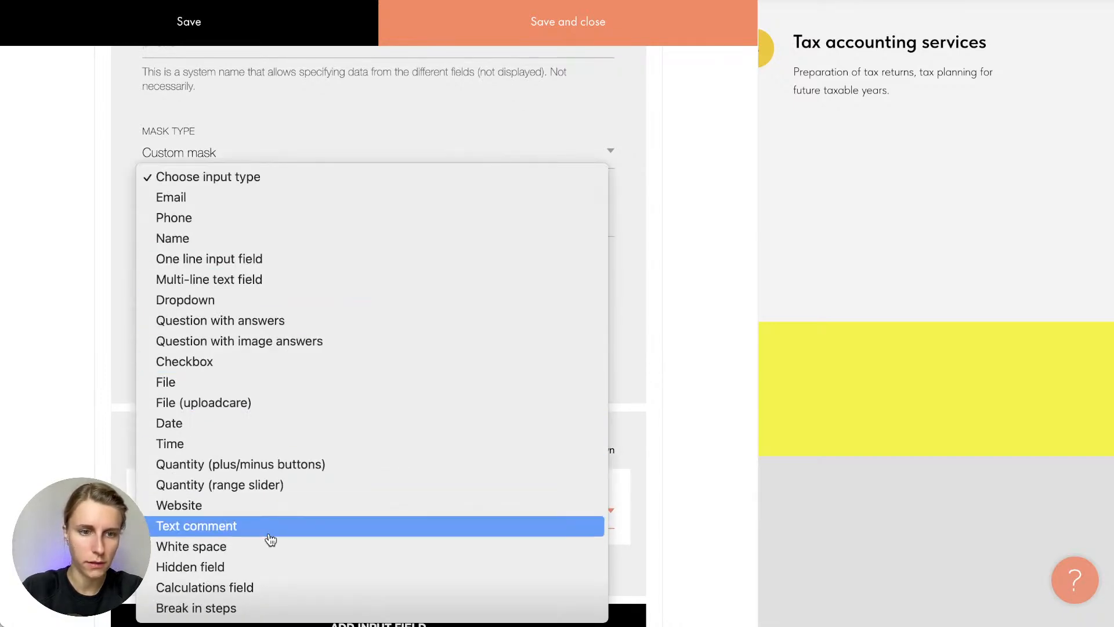
{"action": "left_click", "coordinate": [122, 438]}
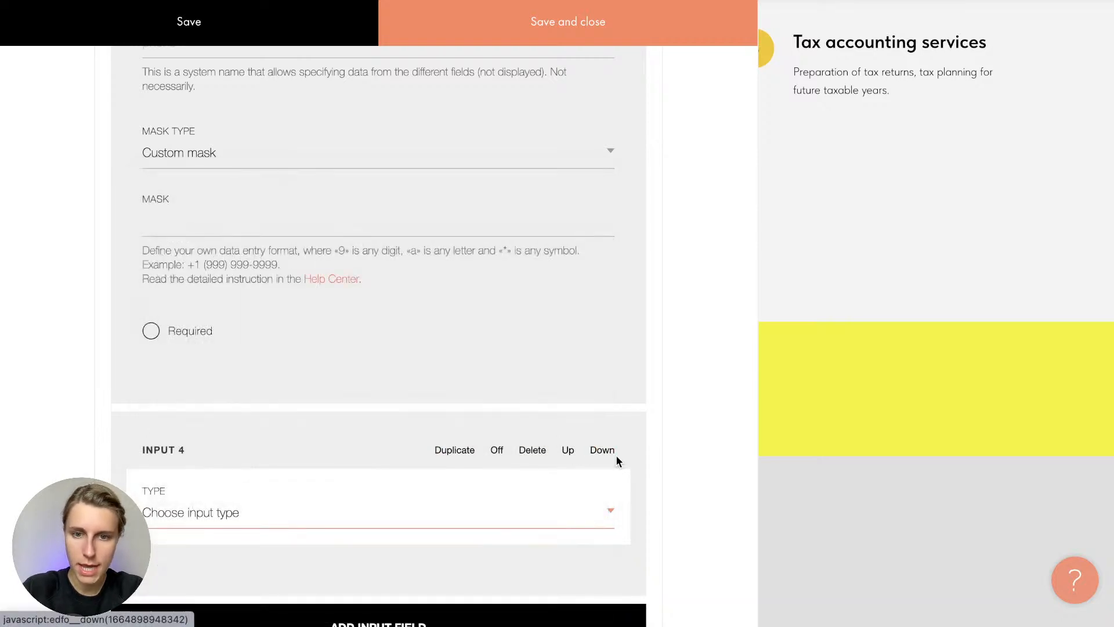
{"action": "left_click", "coordinate": [534, 453]}
{"action": "scroll", "coordinate": [539, 455], "scroll_direction": "up", "scroll_amount": 15}
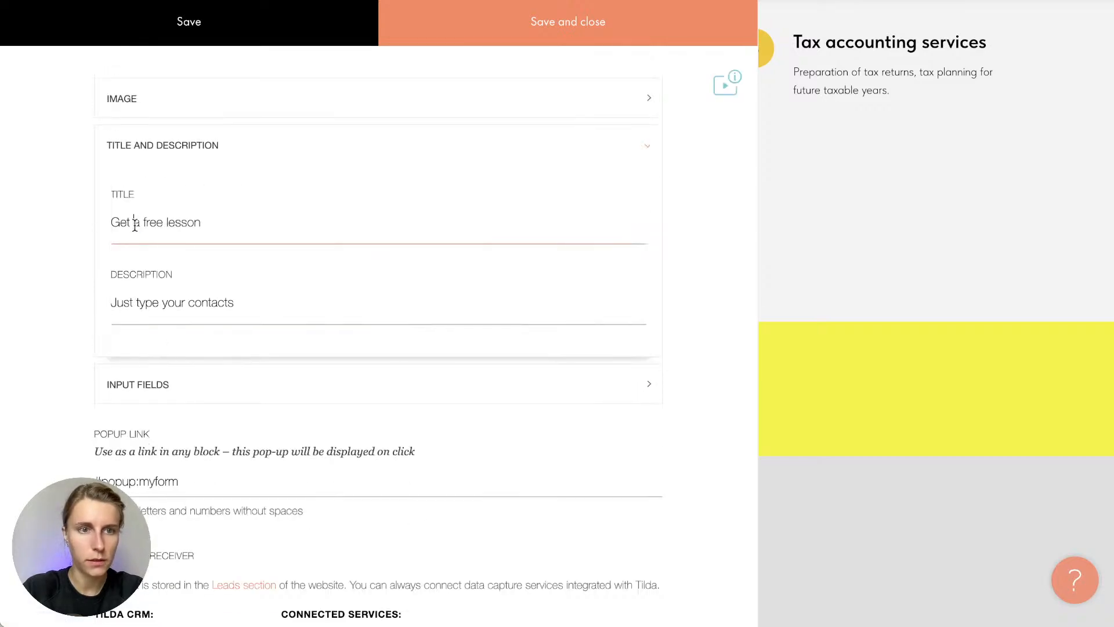
Replace the pop-up title with 'Get a free consultation' copied from the notes
{"action": "double_click", "coordinate": [136, 224]}
{"action": "key", "text": "super+a"}
{"action": "key", "text": "super+Tab"}
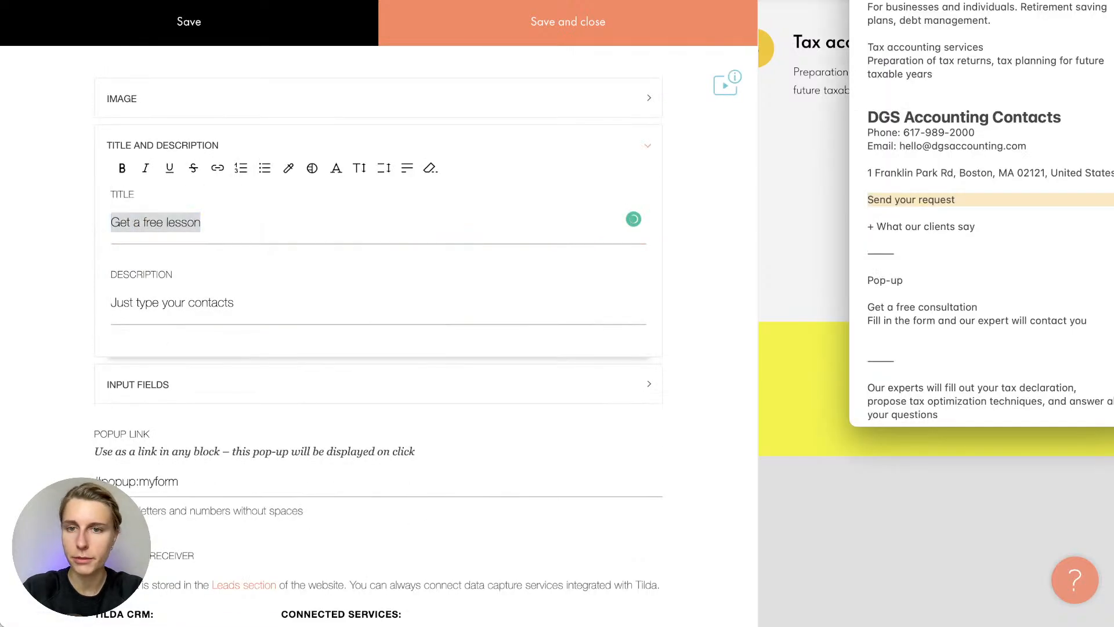
{"action": "left_click", "coordinate": [868, 200]}
{"action": "triple_click", "coordinate": [894, 307]}
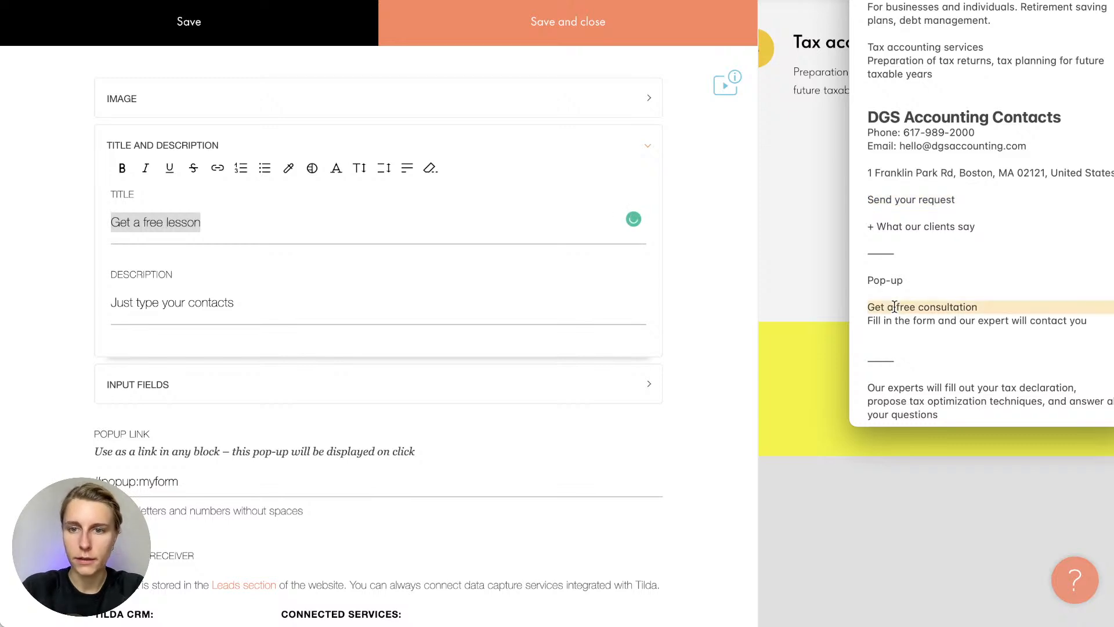
{"action": "key", "text": "super+c"}
{"action": "key", "text": "super+Tab"}
{"action": "key", "text": "super+v"}
Replace the description 'Just type your contacts' with 'Fill in the form and our expert will contact you'
{"action": "key", "text": "super+Tab"}
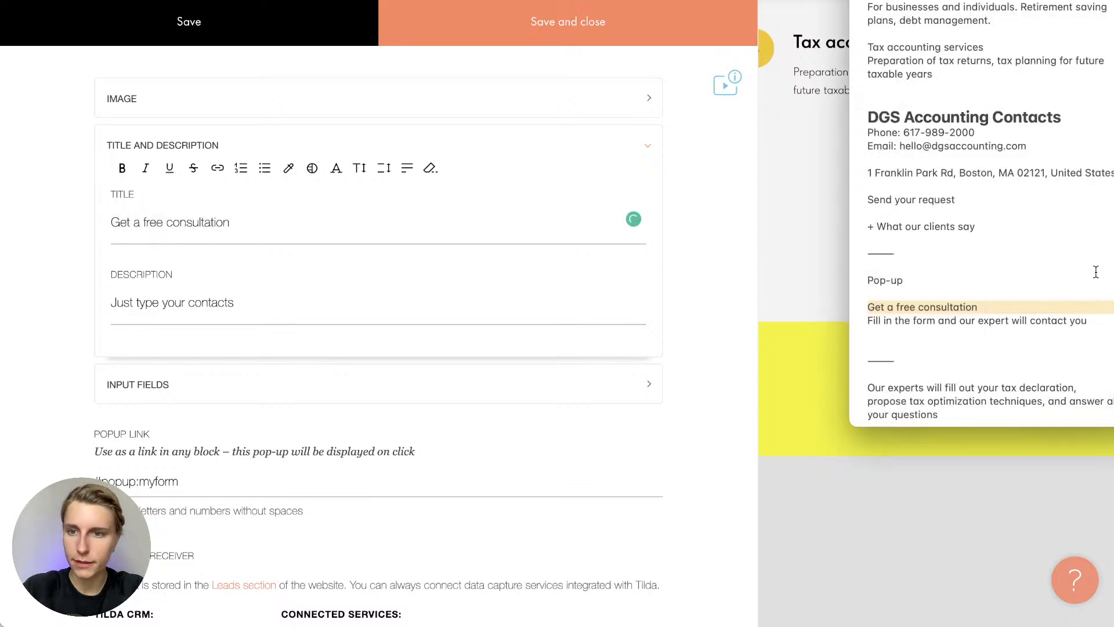
{"action": "triple_click", "coordinate": [941, 320]}
{"action": "key", "text": "super+c"}
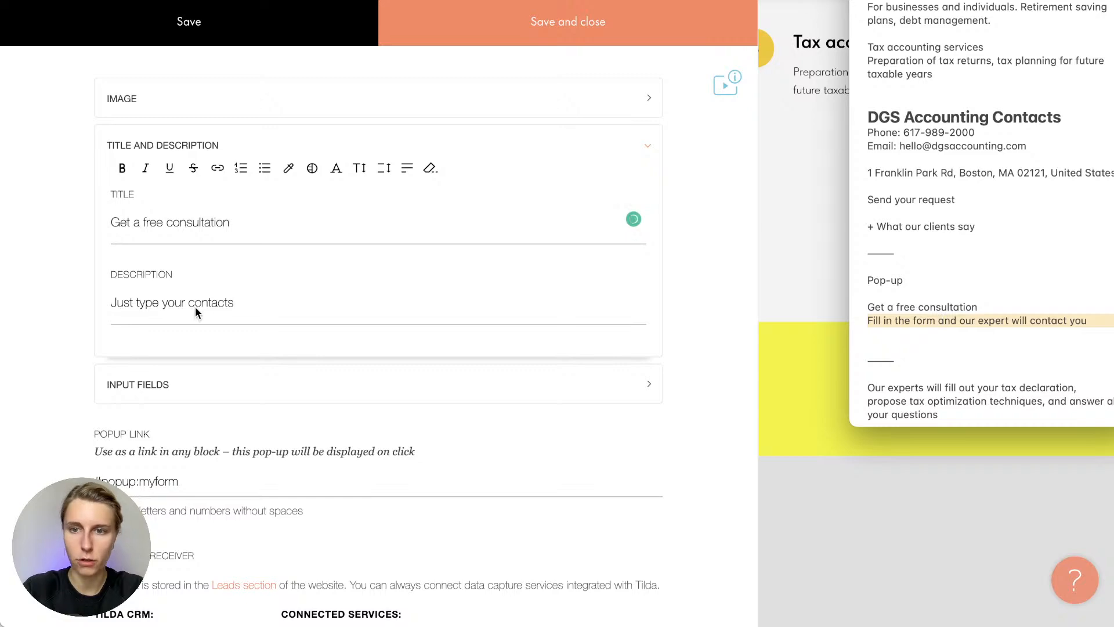
{"action": "triple_click", "coordinate": [158, 306]}
{"action": "key", "text": "super+v"}
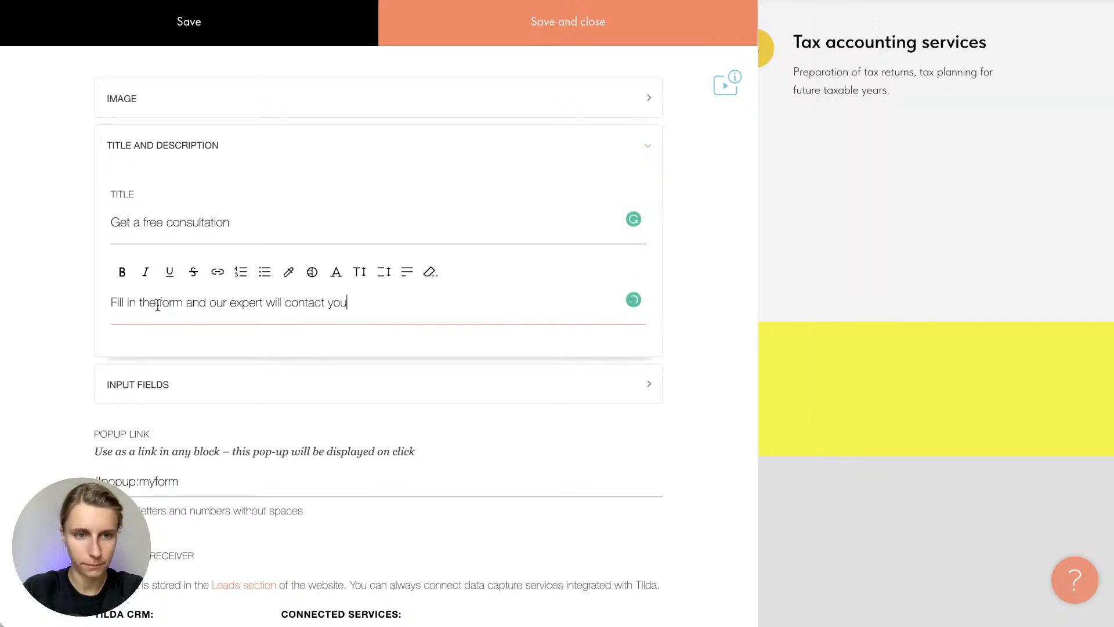
{"action": "left_click", "coordinate": [173, 343]}
{"action": "scroll", "coordinate": [173, 343], "scroll_direction": "down", "scroll_amount": 10}
{"action": "scroll", "coordinate": [173, 343], "scroll_direction": "up", "scroll_amount": 7}
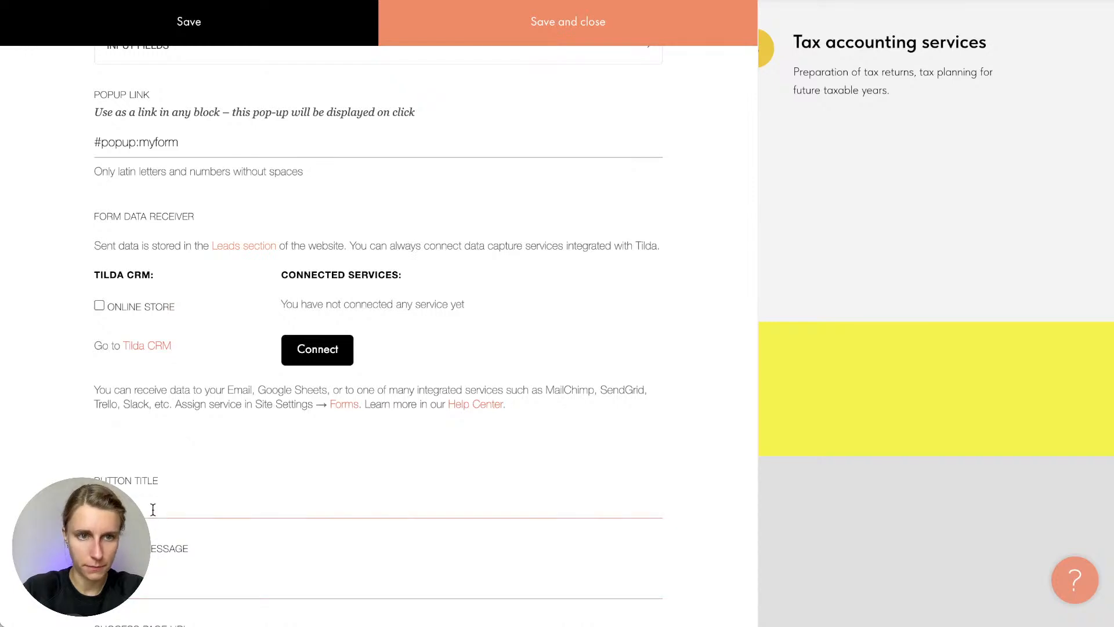
{"action": "scroll", "coordinate": [152, 509], "scroll_direction": "up", "scroll_amount": 6}
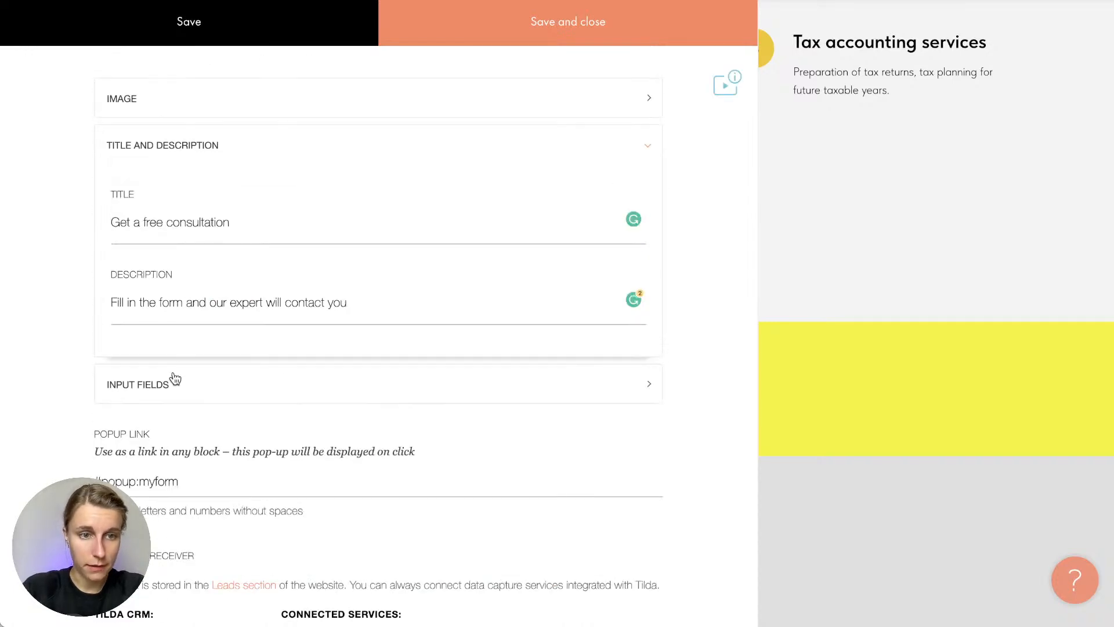
Set the pop-up image to the LinkedIn meeting photo from Downloads and save the form
{"action": "left_click", "coordinate": [202, 114]}
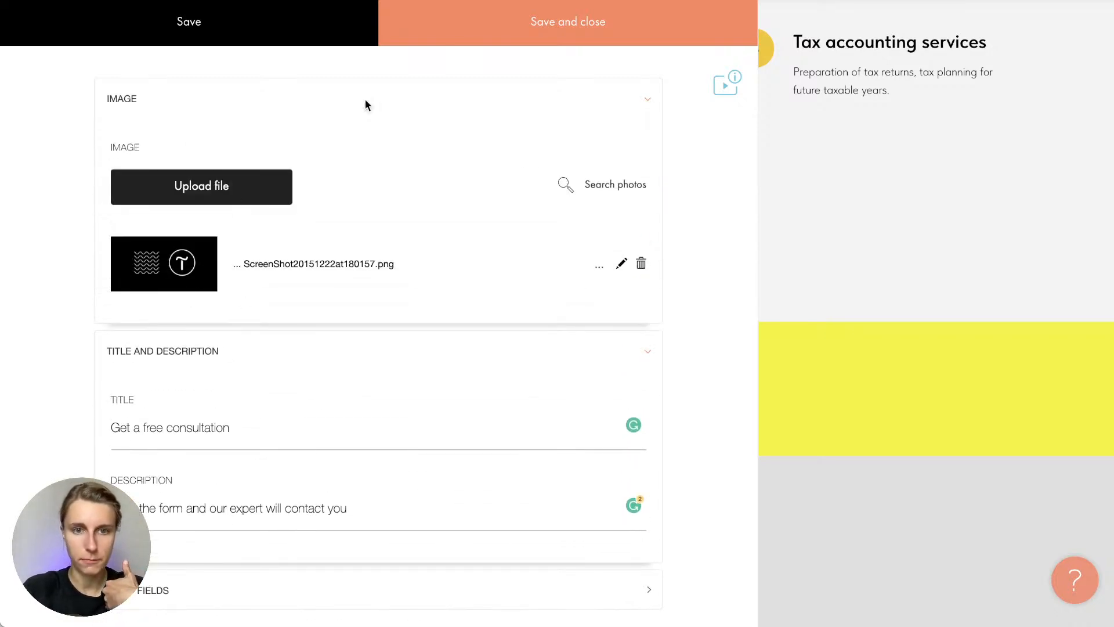
{"action": "mouse_move", "coordinate": [839, 620]}
{"action": "left_click", "coordinate": [990, 607]}
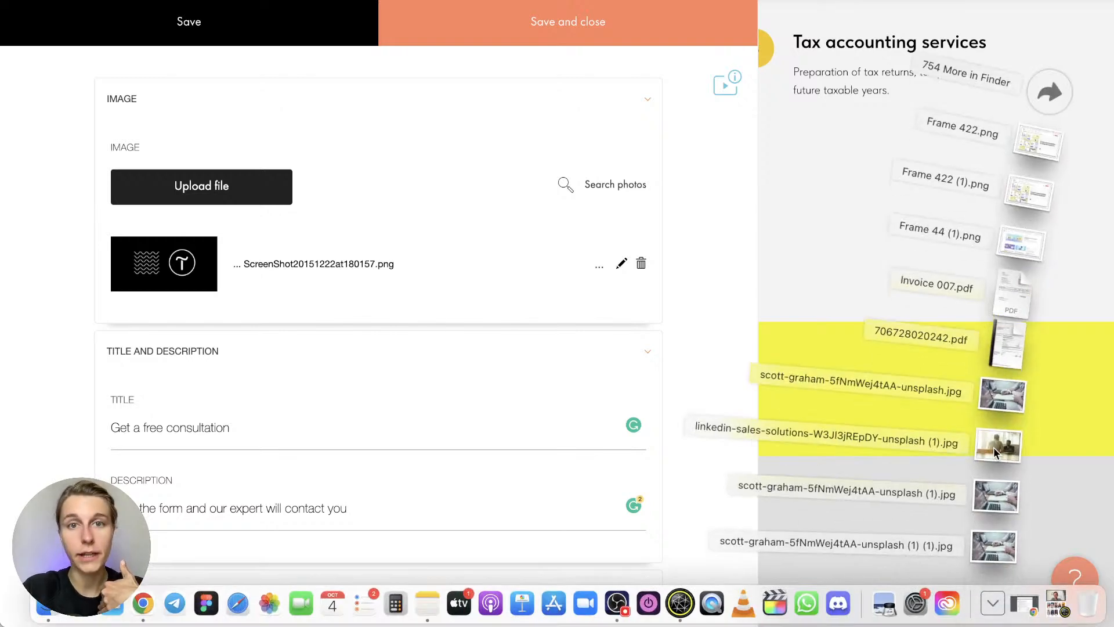
{"action": "left_click_drag", "start_coordinate": [994, 452], "coordinate": [279, 186]}
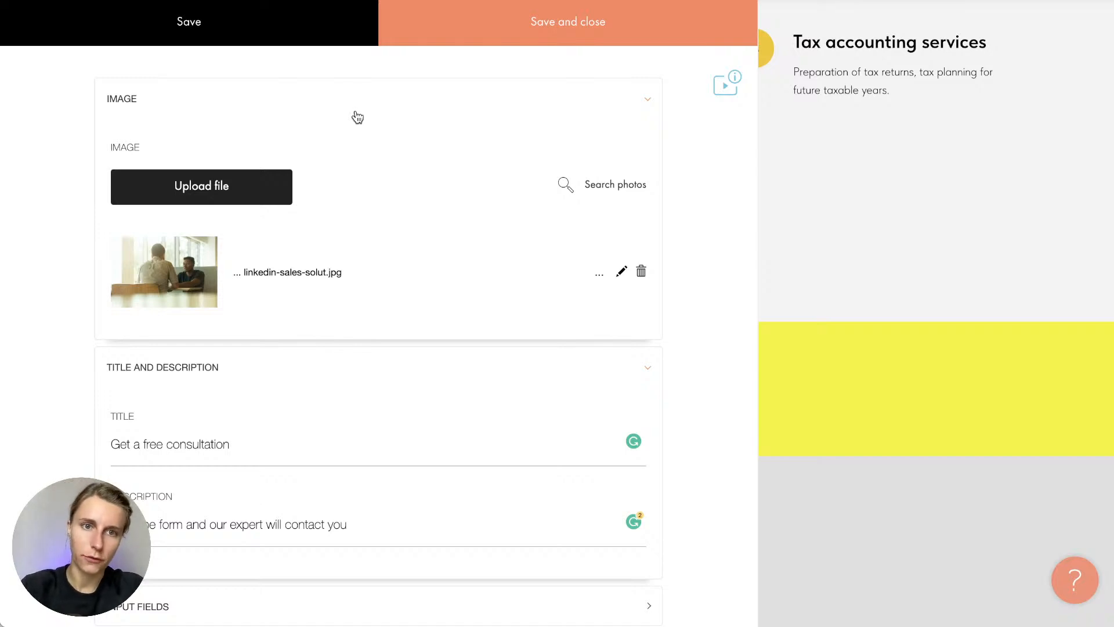
{"action": "left_click", "coordinate": [423, 42]}
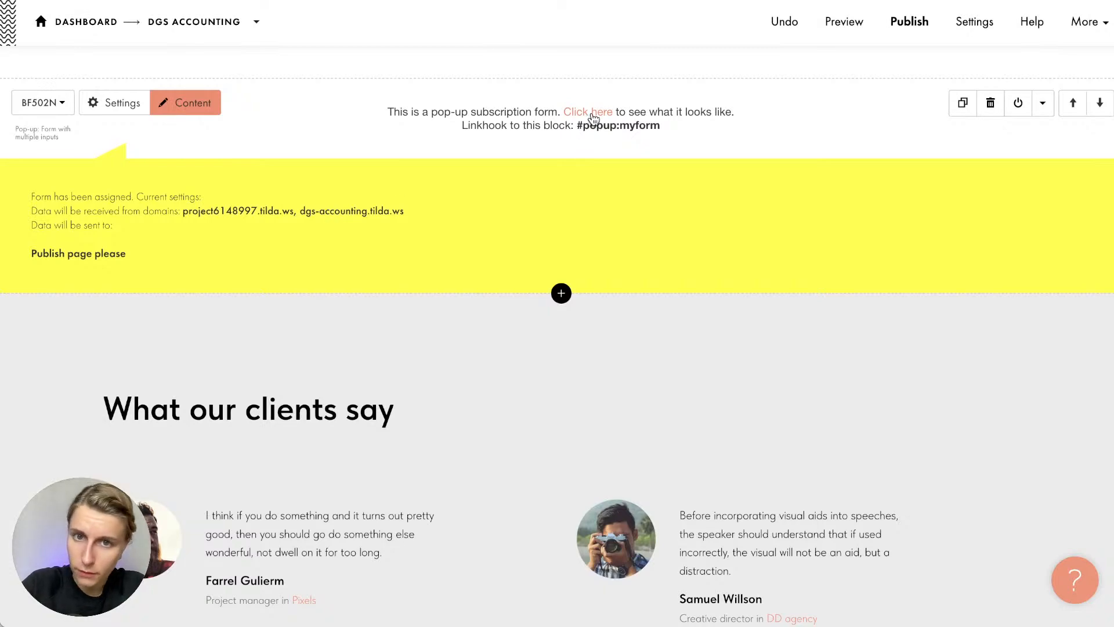
{"action": "left_click", "coordinate": [594, 118]}
{"action": "left_click", "coordinate": [899, 110]}
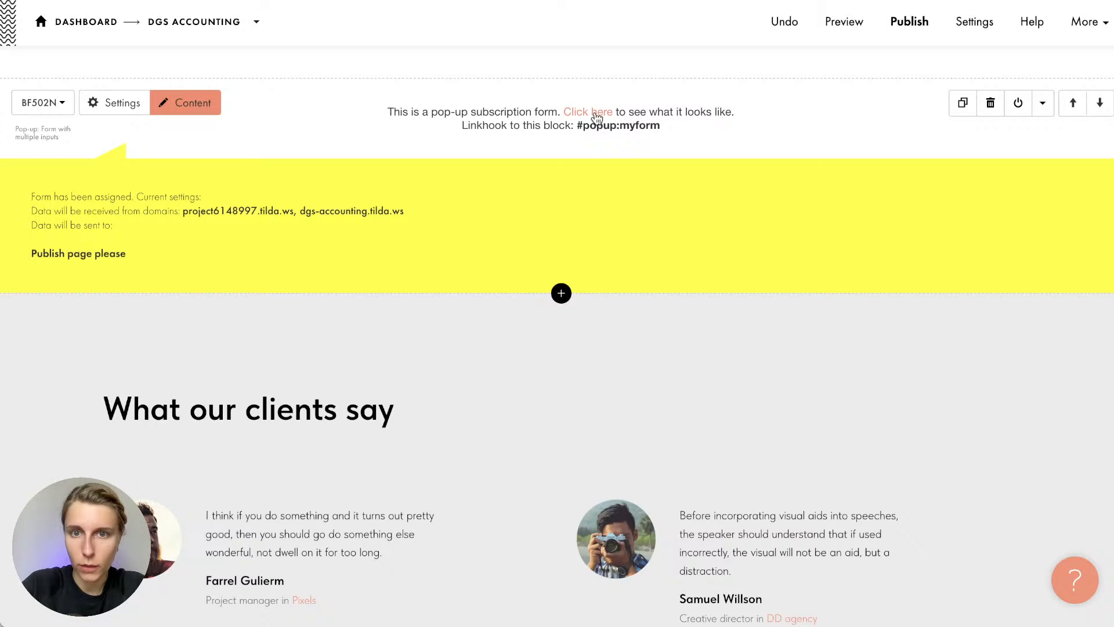
{"action": "left_click", "coordinate": [593, 114]}
{"action": "scroll", "coordinate": [591, 250], "scroll_direction": "down", "scroll_amount": 3}
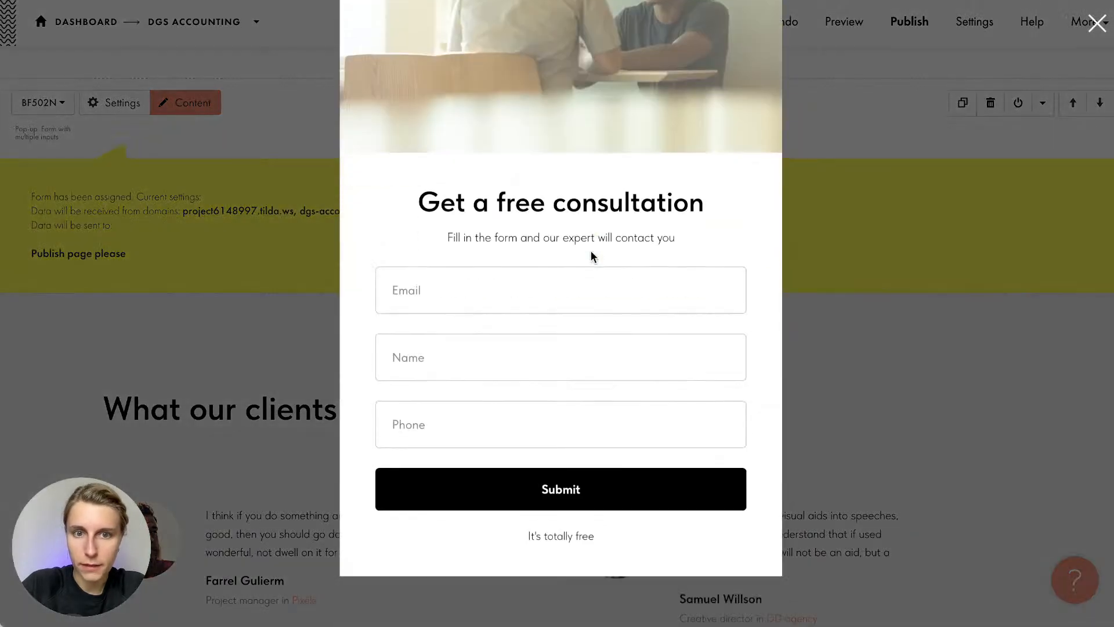
{"action": "scroll", "coordinate": [591, 250], "scroll_direction": "up", "scroll_amount": 3}
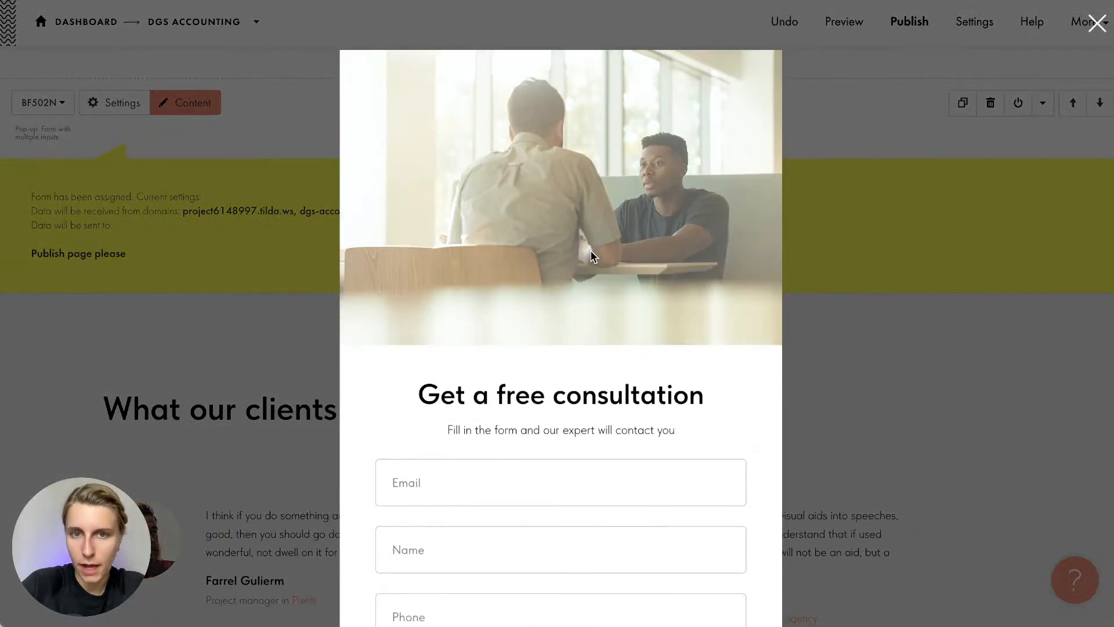
{"action": "scroll", "coordinate": [739, 458], "scroll_direction": "down", "scroll_amount": 3}
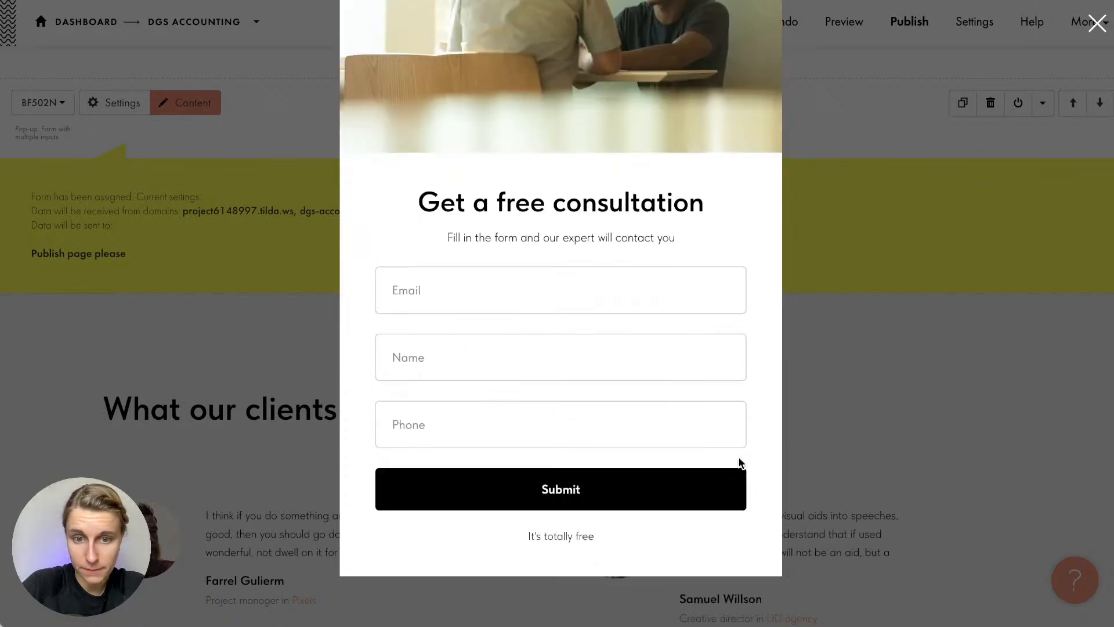
{"action": "left_click", "coordinate": [890, 380]}
{"action": "scroll", "coordinate": [551, 180], "scroll_direction": "up", "scroll_amount": 3}
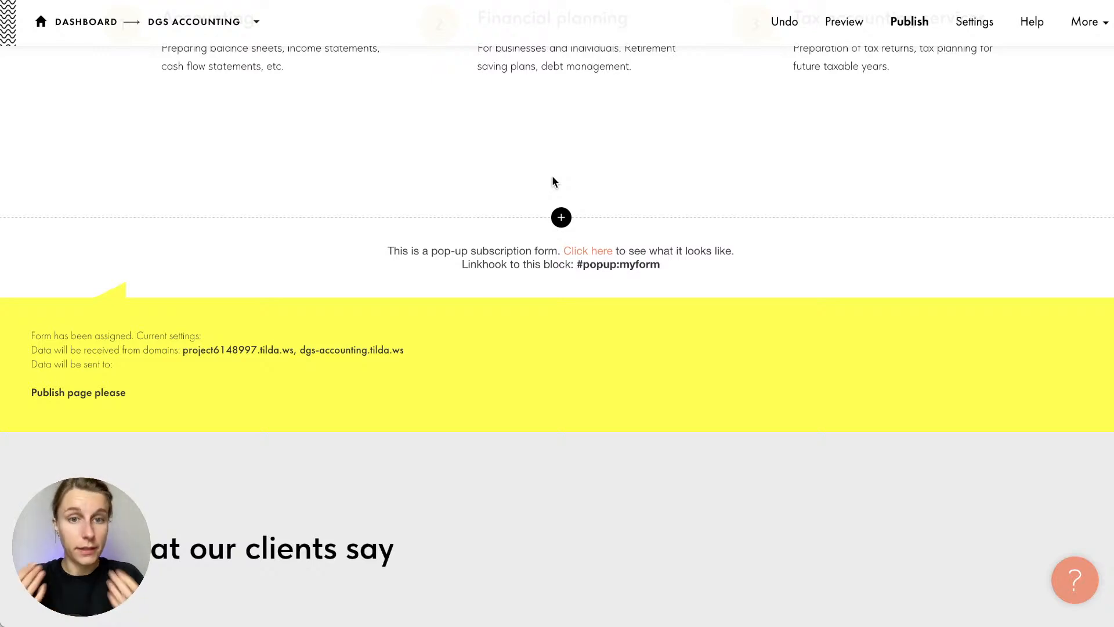
Browse the pop-up blocks in the library down to the Trigger entries
{"action": "left_click", "coordinate": [560, 432]}
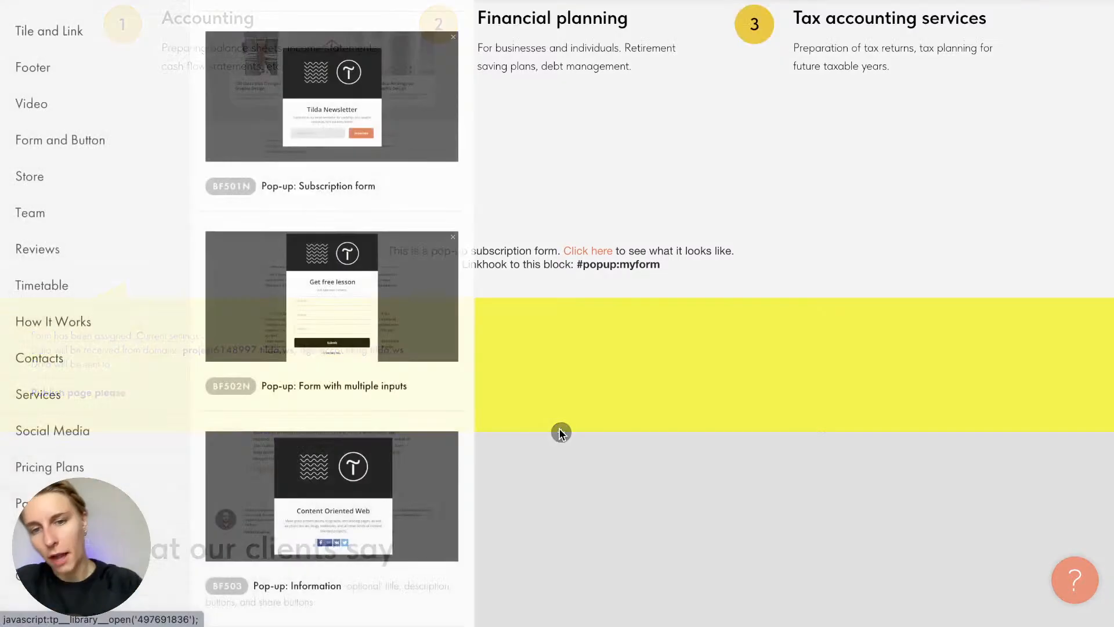
{"action": "scroll", "coordinate": [290, 323], "scroll_direction": "up", "scroll_amount": 10}
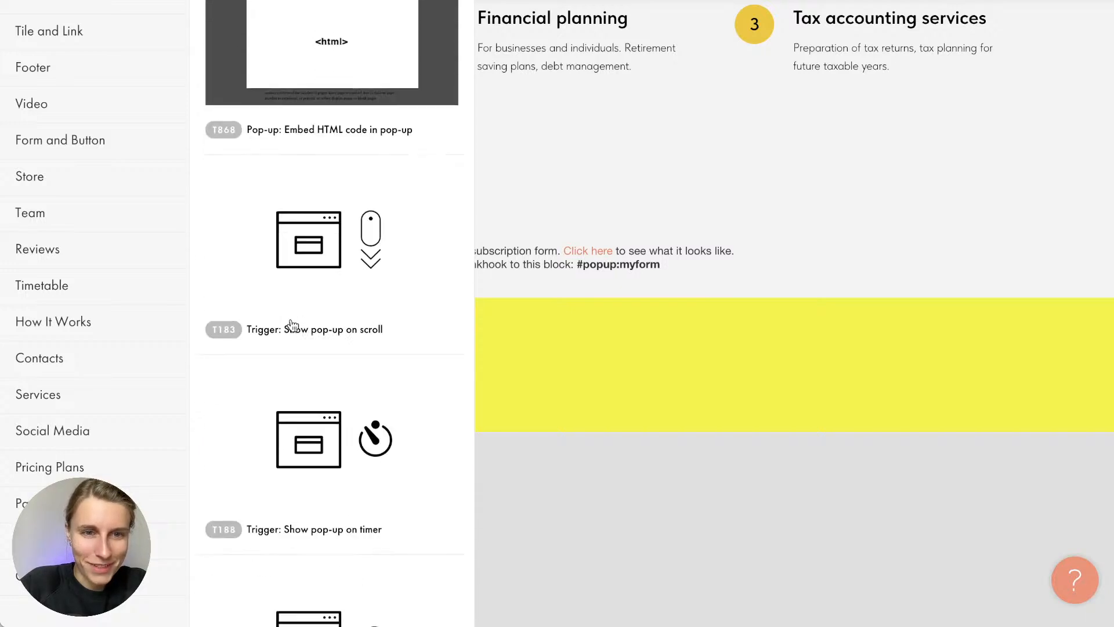
{"action": "scroll", "coordinate": [292, 325], "scroll_direction": "down", "scroll_amount": 4}
{"action": "scroll", "coordinate": [301, 164], "scroll_direction": "down", "scroll_amount": 1}
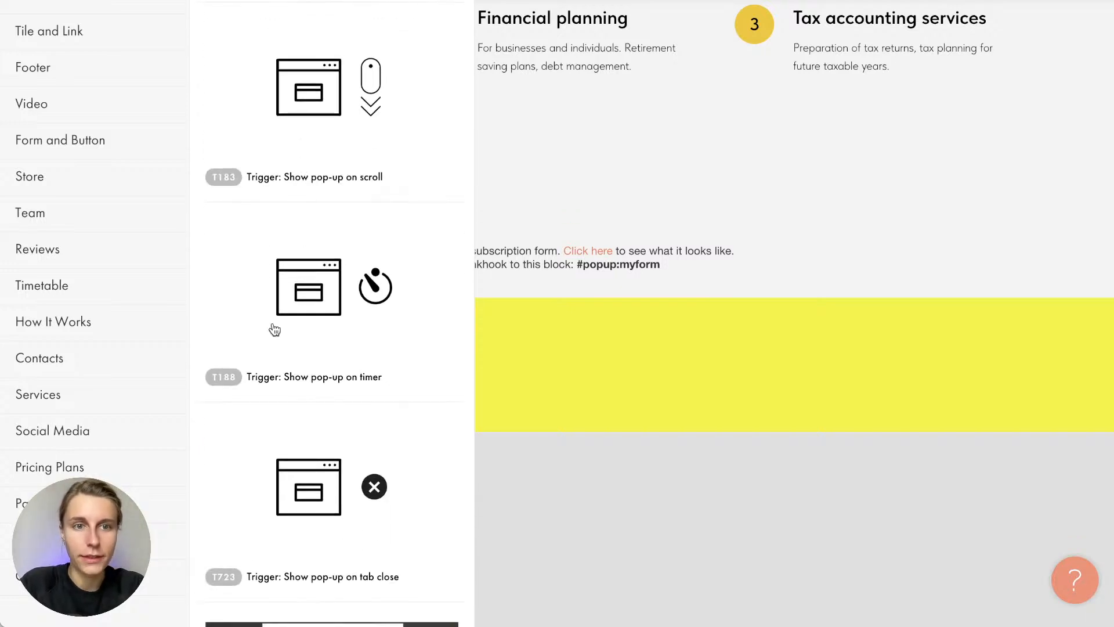
{"action": "scroll", "coordinate": [275, 438], "scroll_direction": "up", "scroll_amount": 1}
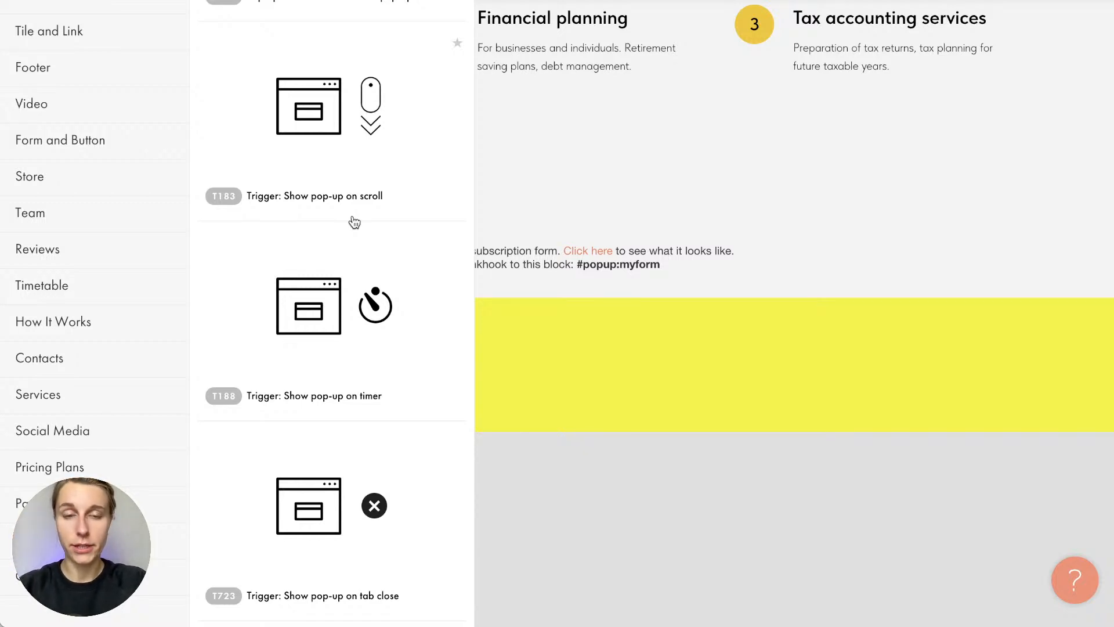
{"action": "scroll", "coordinate": [354, 222], "scroll_direction": "down", "scroll_amount": 1}
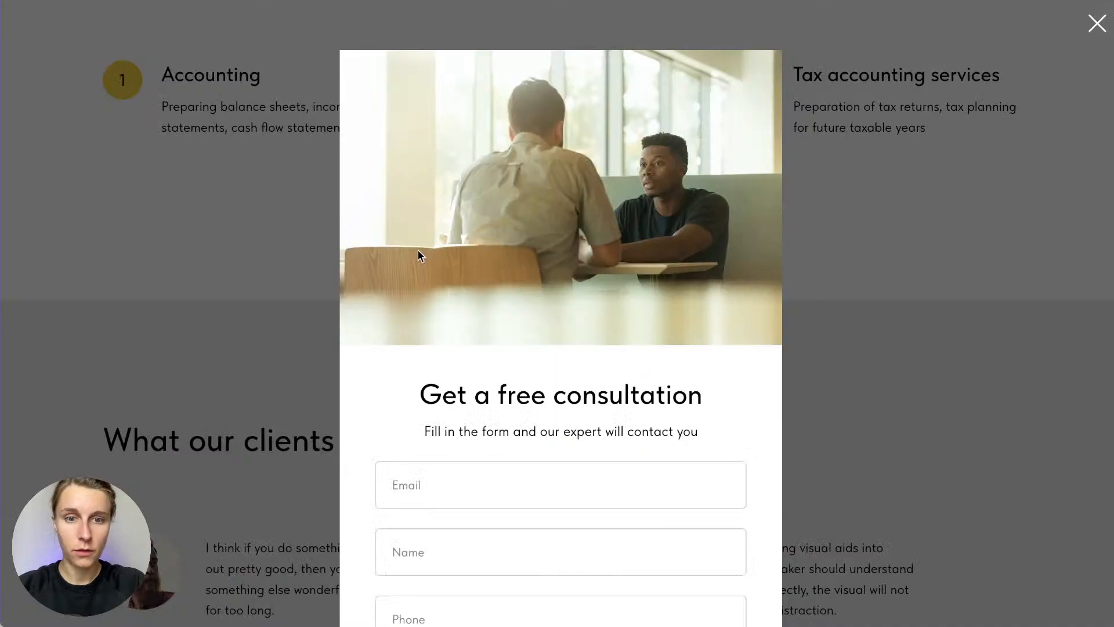
{"action": "left_click", "coordinate": [251, 227]}
{"action": "scroll", "coordinate": [252, 226], "scroll_direction": "up", "scroll_amount": 20}
{"action": "scroll", "coordinate": [144, 179], "scroll_direction": "up", "scroll_amount": 9}
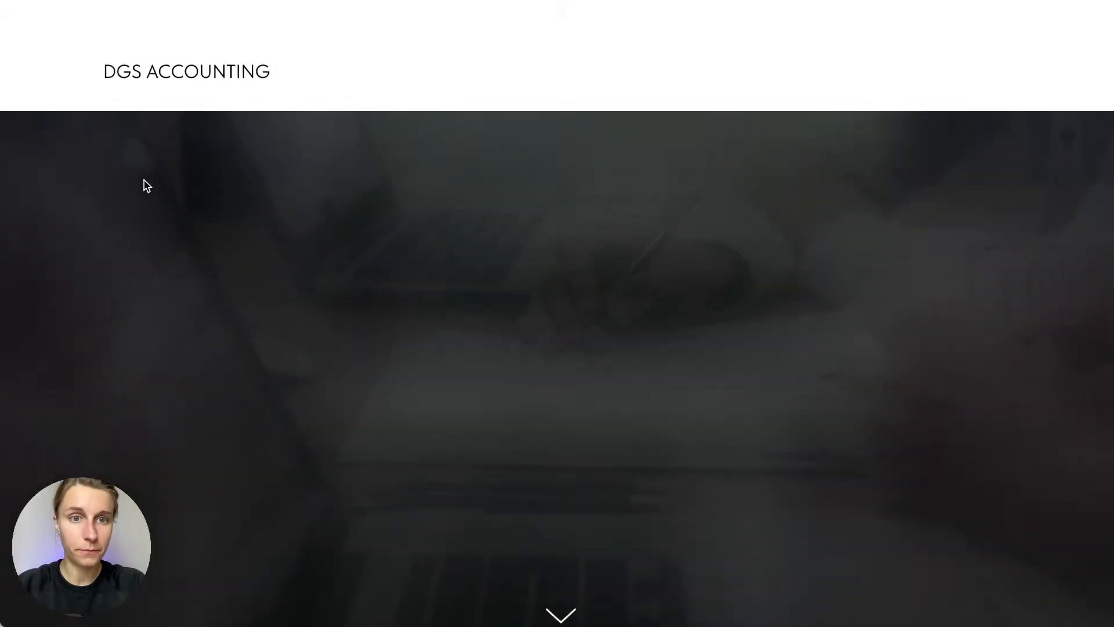
{"action": "scroll", "coordinate": [147, 186], "scroll_direction": "down", "scroll_amount": 15}
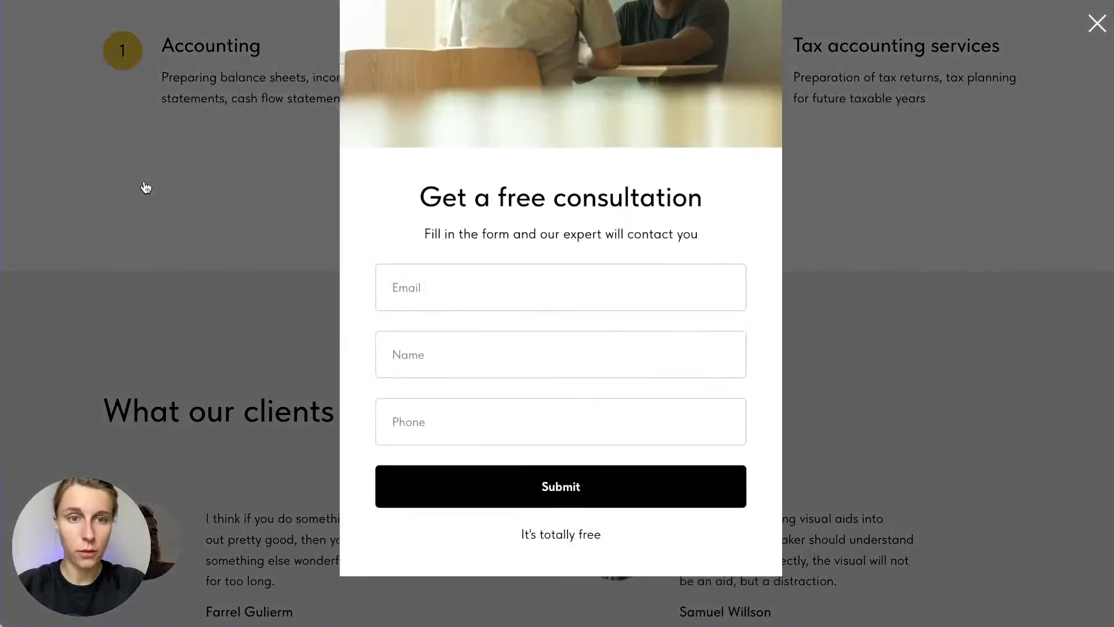
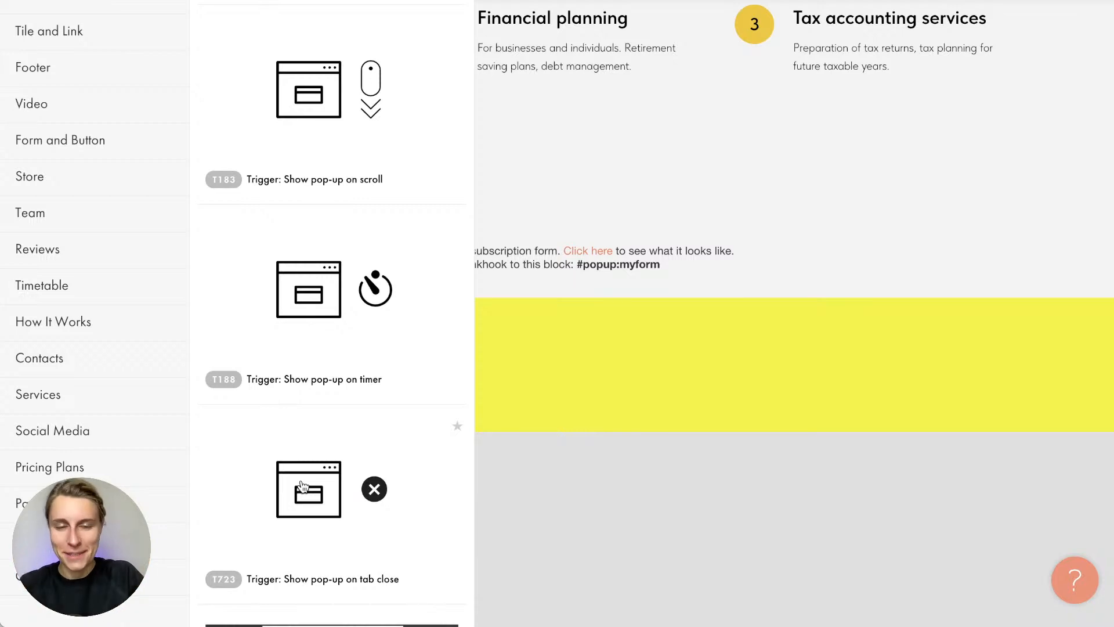
Add the T723 tab-close trigger block and copy the pop-up form's #popup:myform linkhook
{"action": "left_click", "coordinate": [302, 485]}
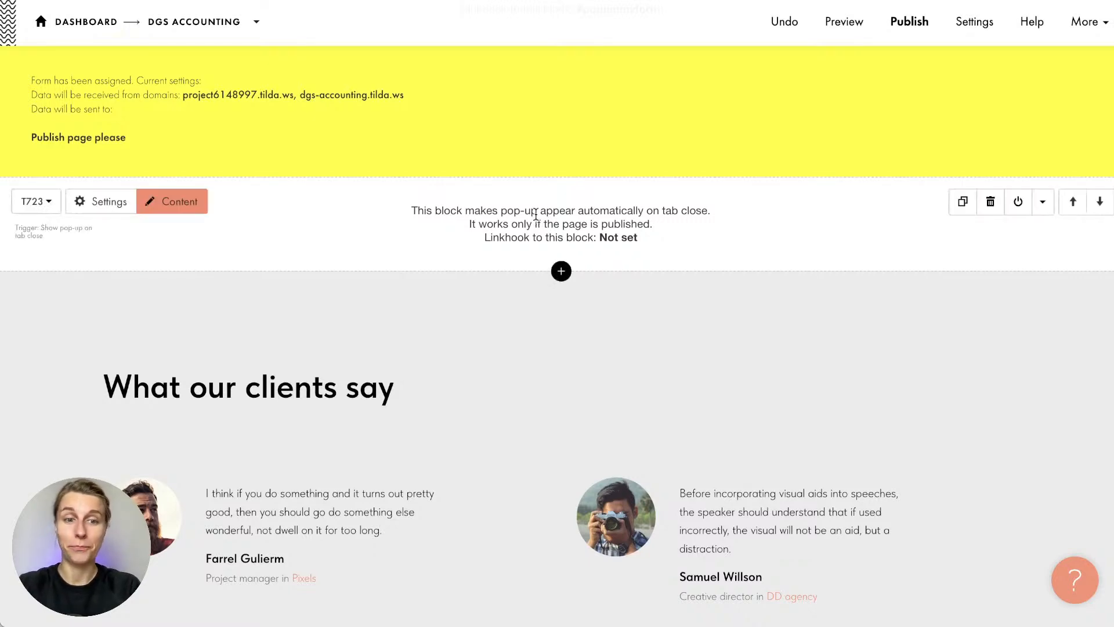
{"action": "scroll", "coordinate": [534, 212], "scroll_direction": "up", "scroll_amount": 5}
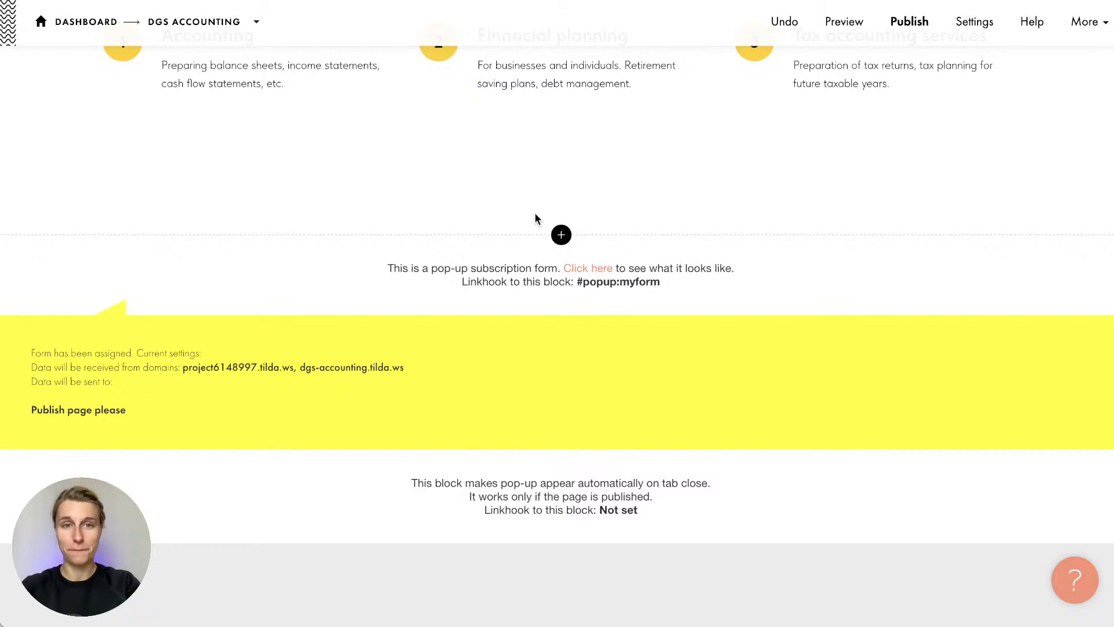
{"action": "scroll", "coordinate": [535, 214], "scroll_direction": "down", "scroll_amount": 1}
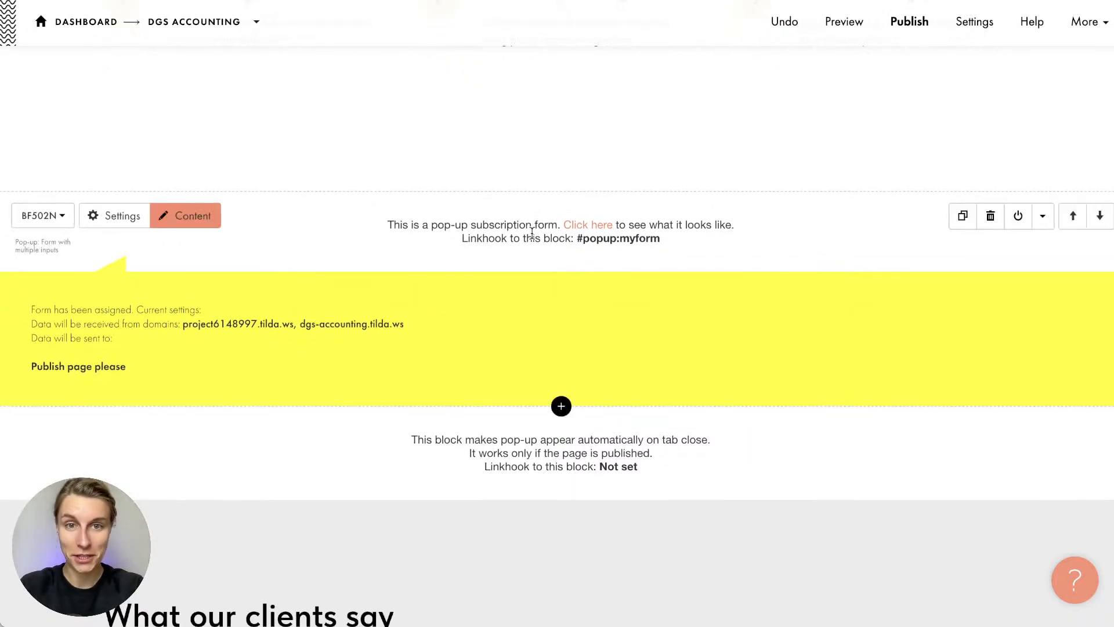
{"action": "scroll", "coordinate": [532, 232], "scroll_direction": "down", "scroll_amount": 1}
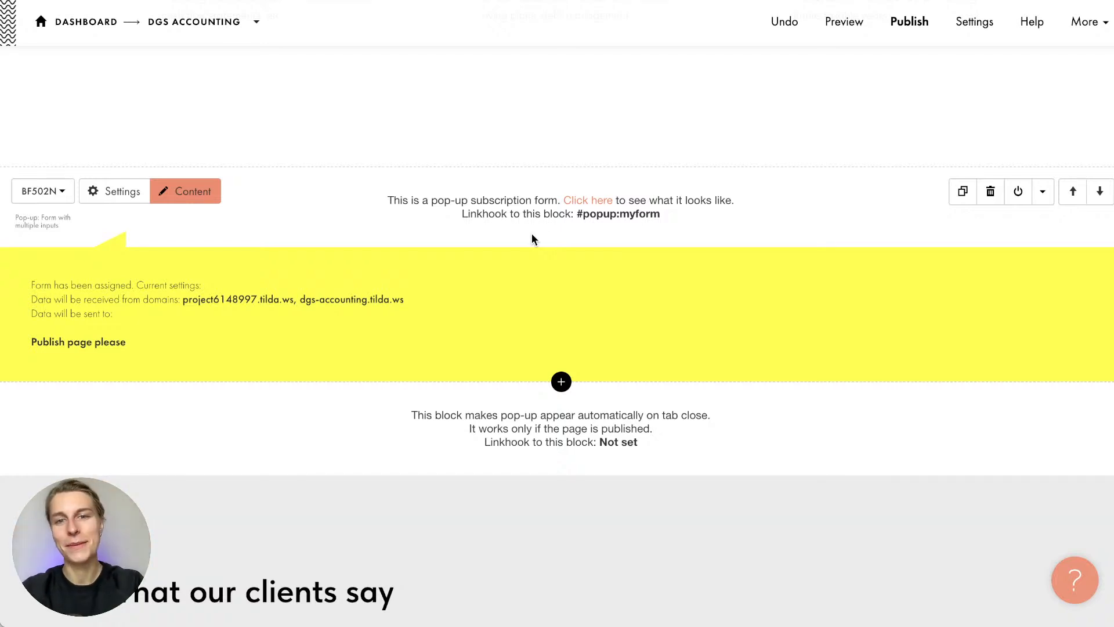
{"action": "left_click_drag", "start_coordinate": [576, 214], "coordinate": [683, 219]}
{"action": "key", "text": "ctrl+c"}
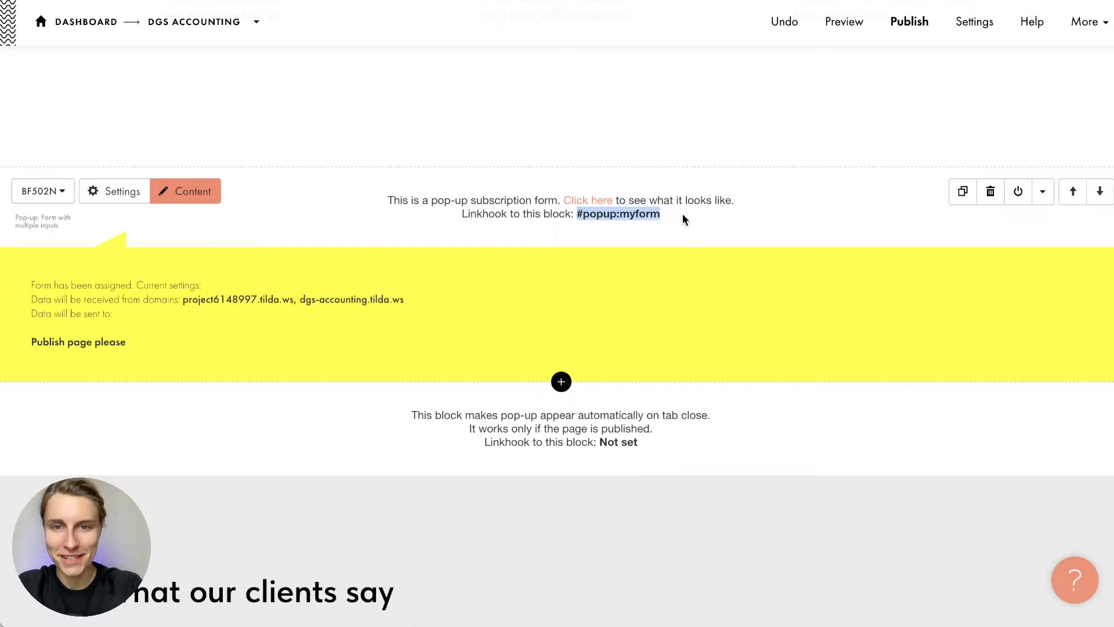
{"action": "left_click", "coordinate": [634, 240]}
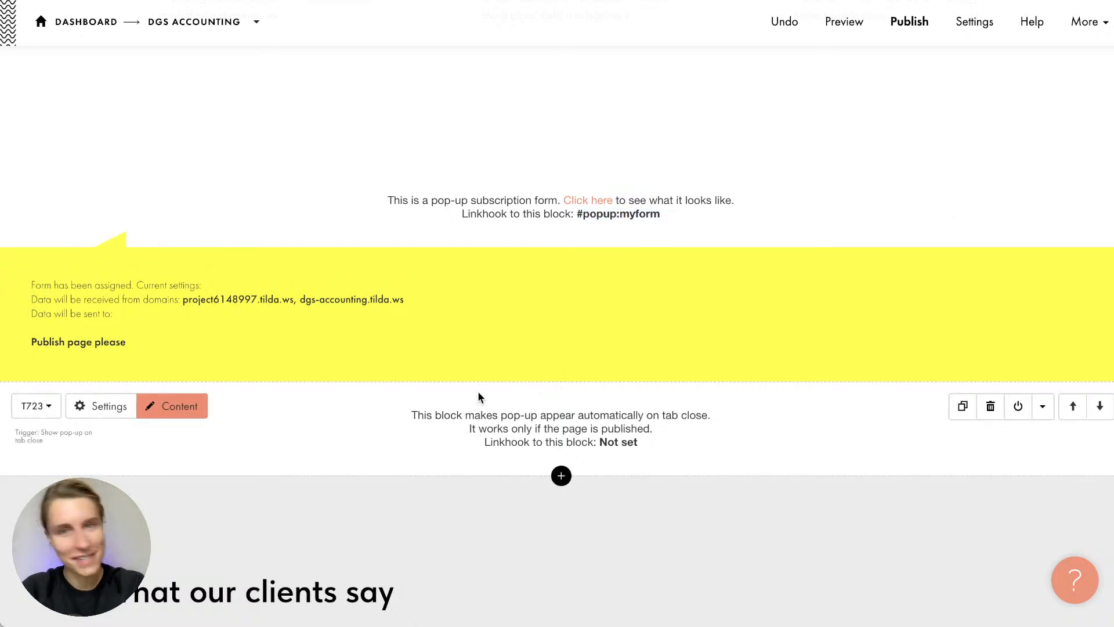
Paste #popup:myform as the trigger's popup link and save the settings
{"action": "left_click", "coordinate": [185, 409]}
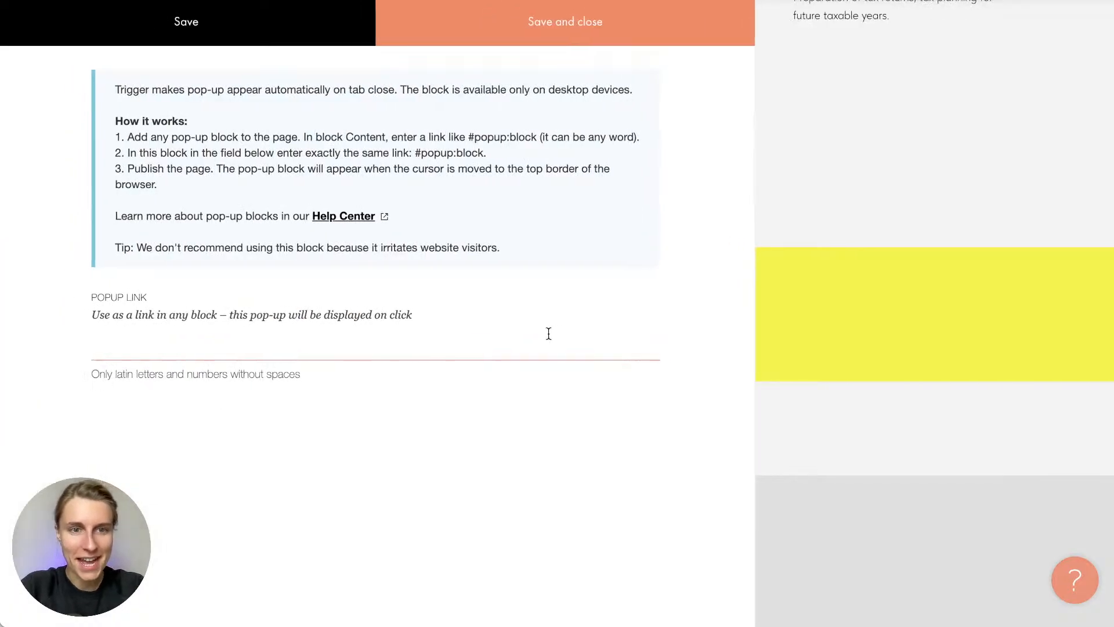
{"action": "key", "text": "ctrl+v"}
{"action": "left_click", "coordinate": [607, 24]}
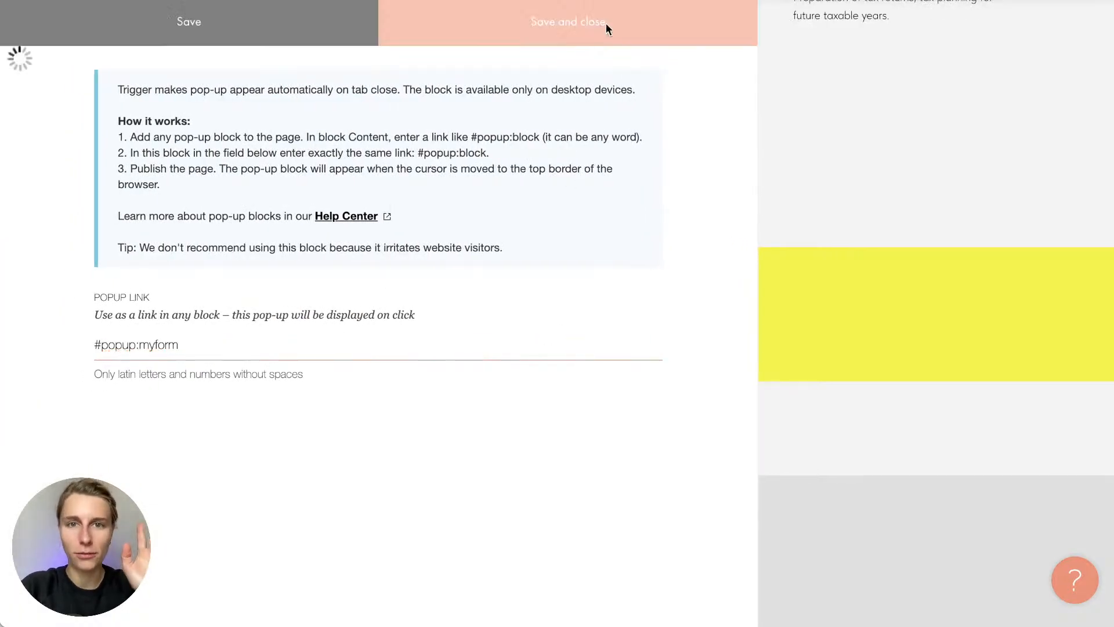
{"action": "scroll", "coordinate": [590, 261], "scroll_direction": "up", "scroll_amount": 5}
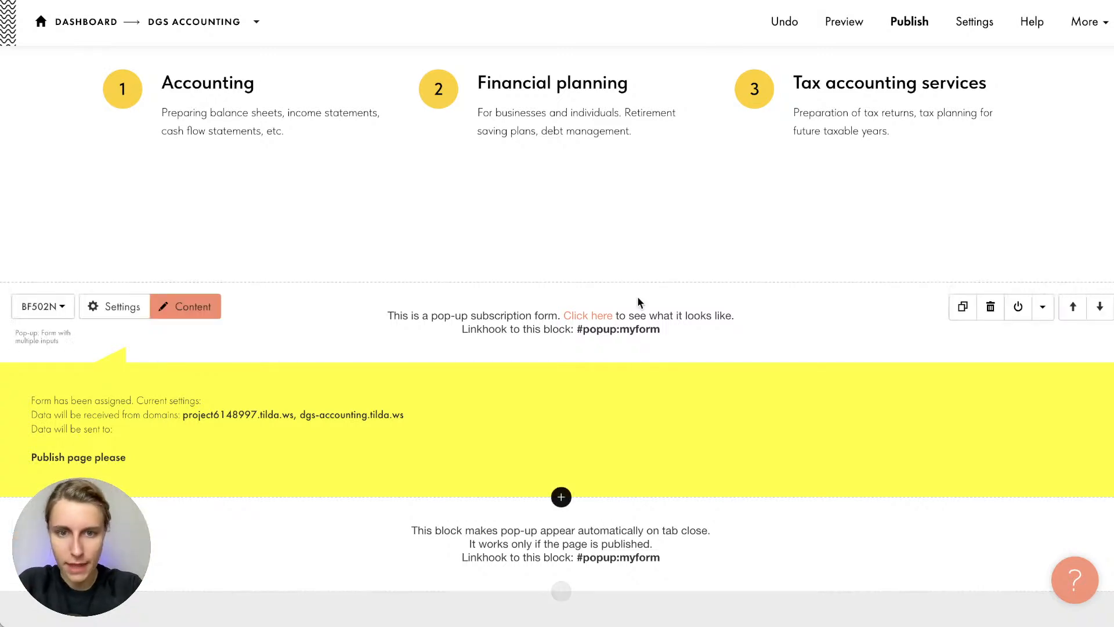
{"action": "scroll", "coordinate": [638, 301], "scroll_direction": "down", "scroll_amount": 1}
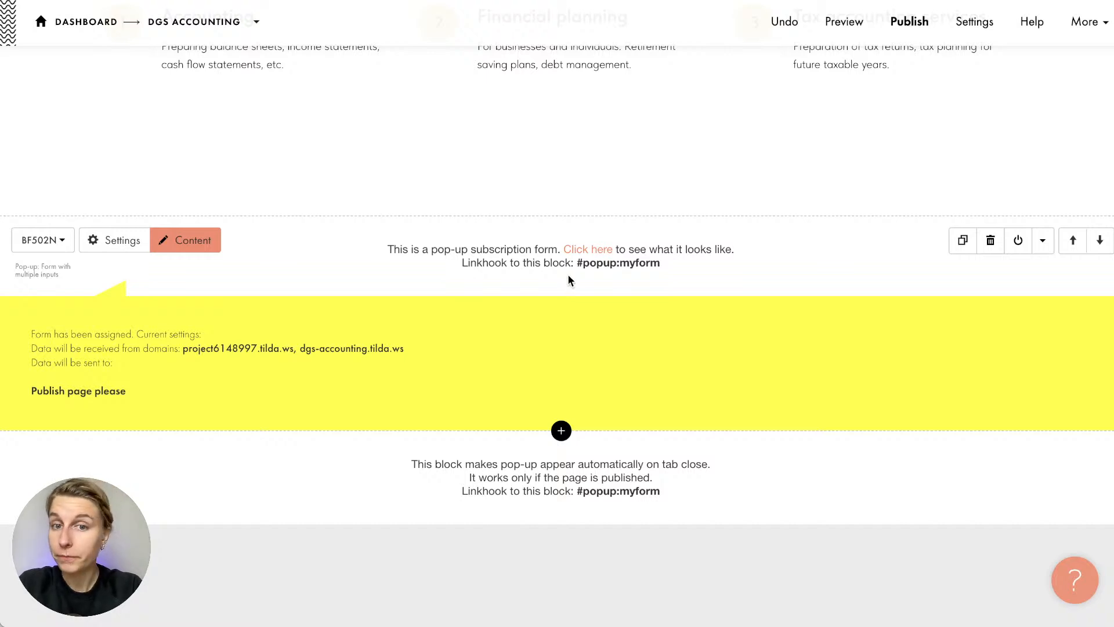
Reopen the trigger settings to verify the #popup:myform link, then save again
{"action": "left_click_drag", "start_coordinate": [576, 262], "coordinate": [661, 261]}
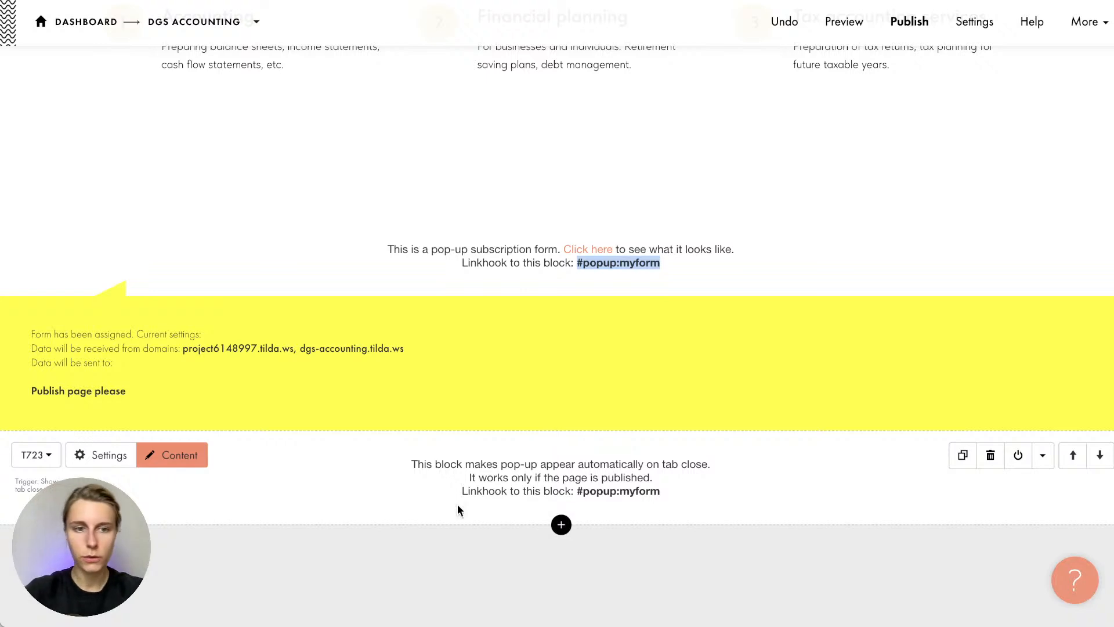
{"action": "left_click", "coordinate": [190, 461]}
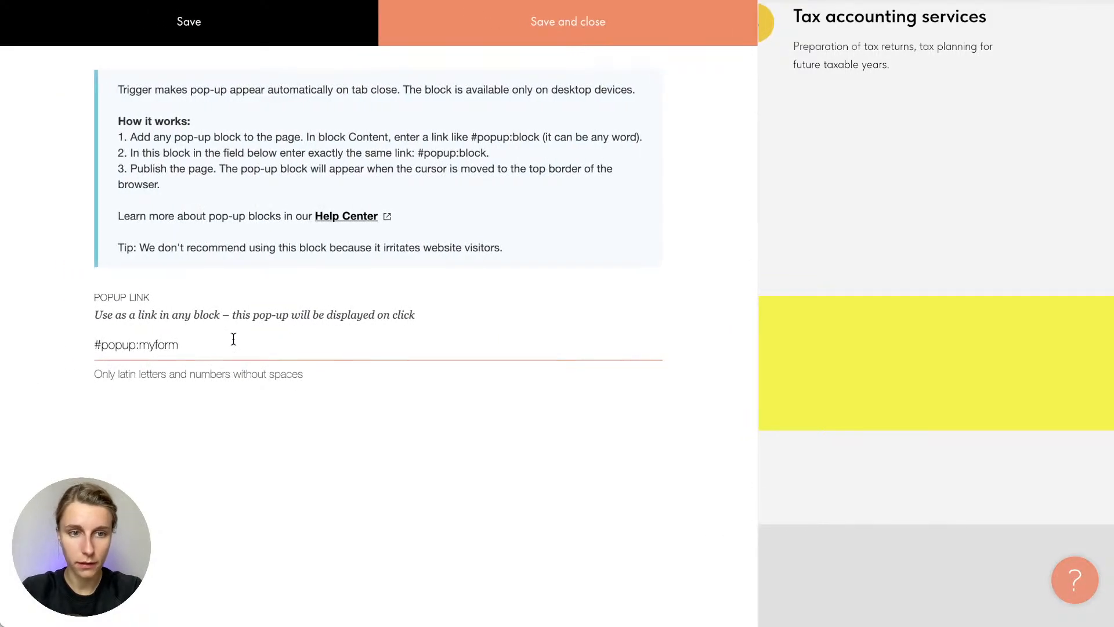
{"action": "left_click_drag", "start_coordinate": [180, 345], "coordinate": [36, 346]}
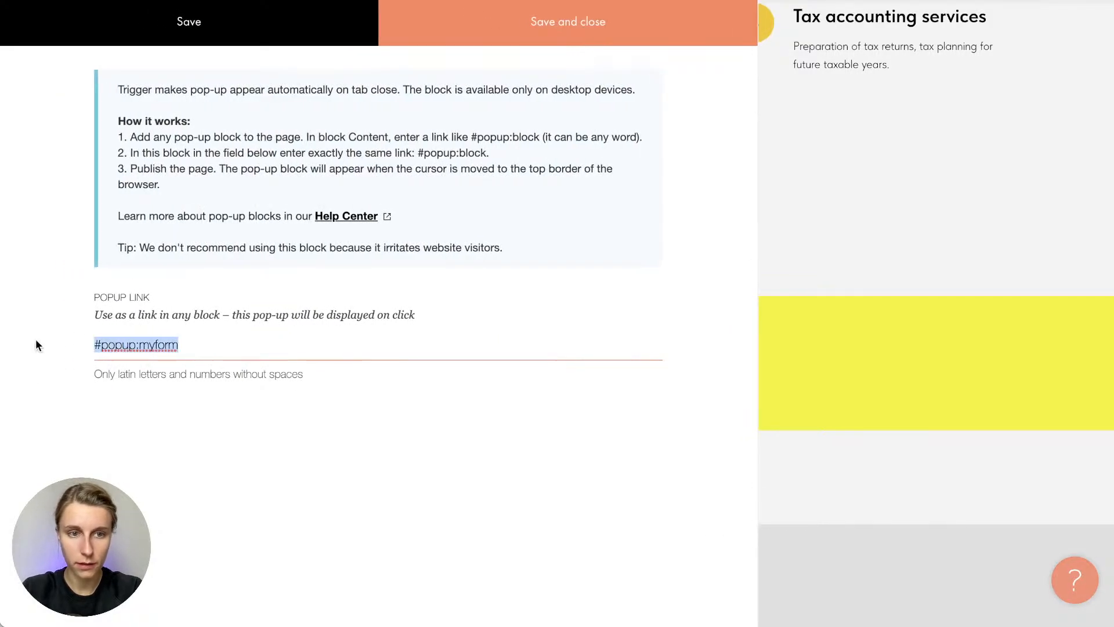
{"action": "left_click_drag", "start_coordinate": [94, 315], "coordinate": [402, 338]}
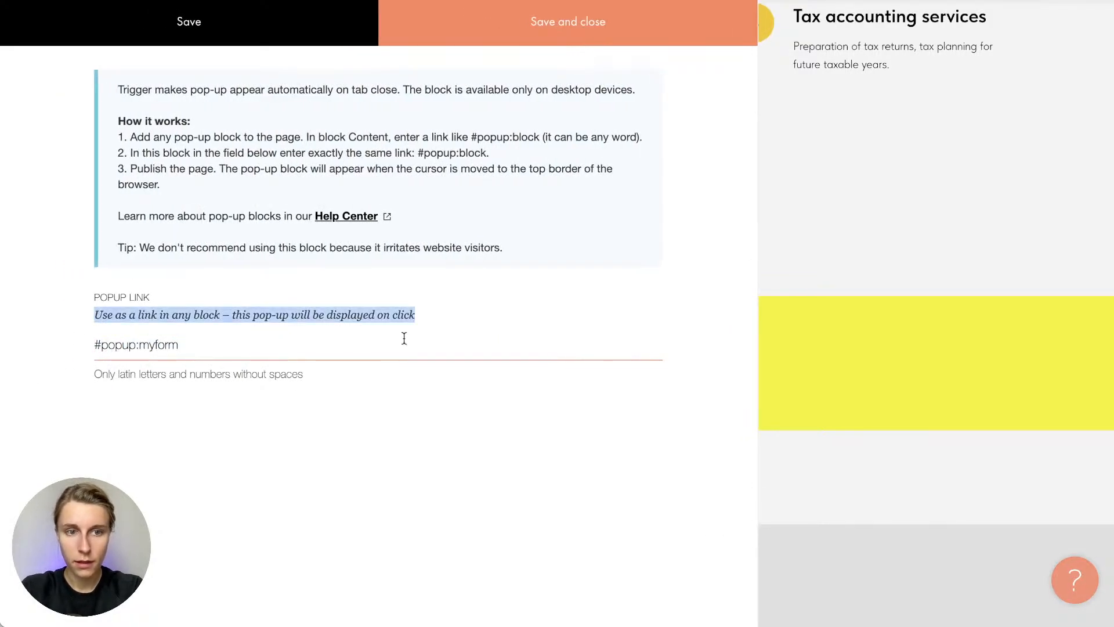
{"action": "left_click", "coordinate": [199, 355]}
{"action": "left_click", "coordinate": [558, 36]}
Publish the DGS Accounting page and open it on the live site
{"action": "scroll", "coordinate": [710, 354], "scroll_direction": "down", "scroll_amount": 5}
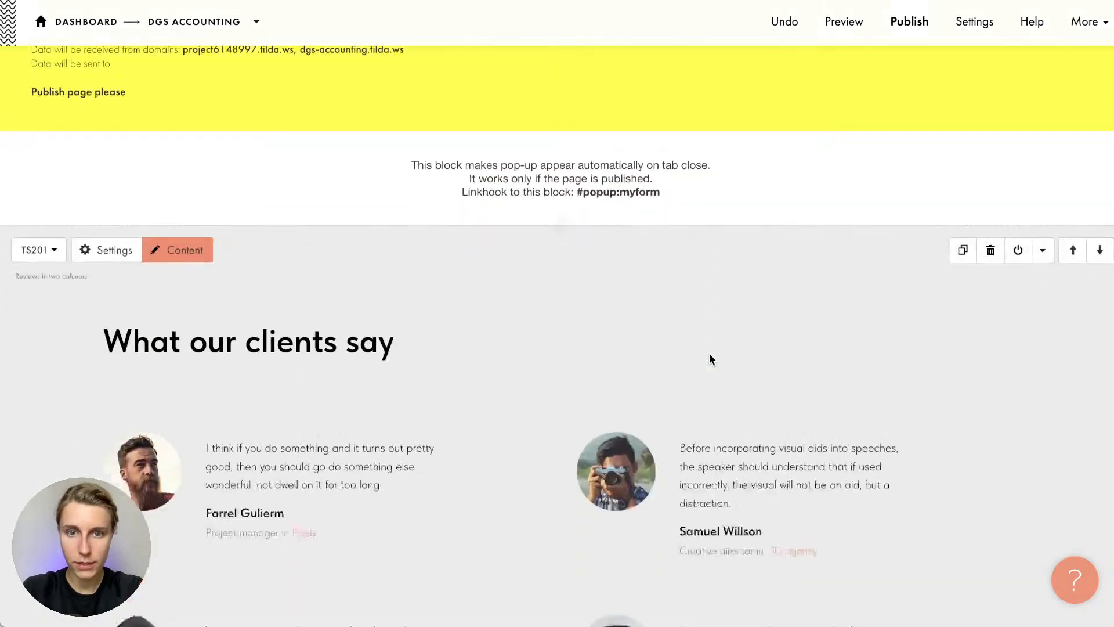
{"action": "scroll", "coordinate": [854, 123], "scroll_direction": "up", "scroll_amount": 10}
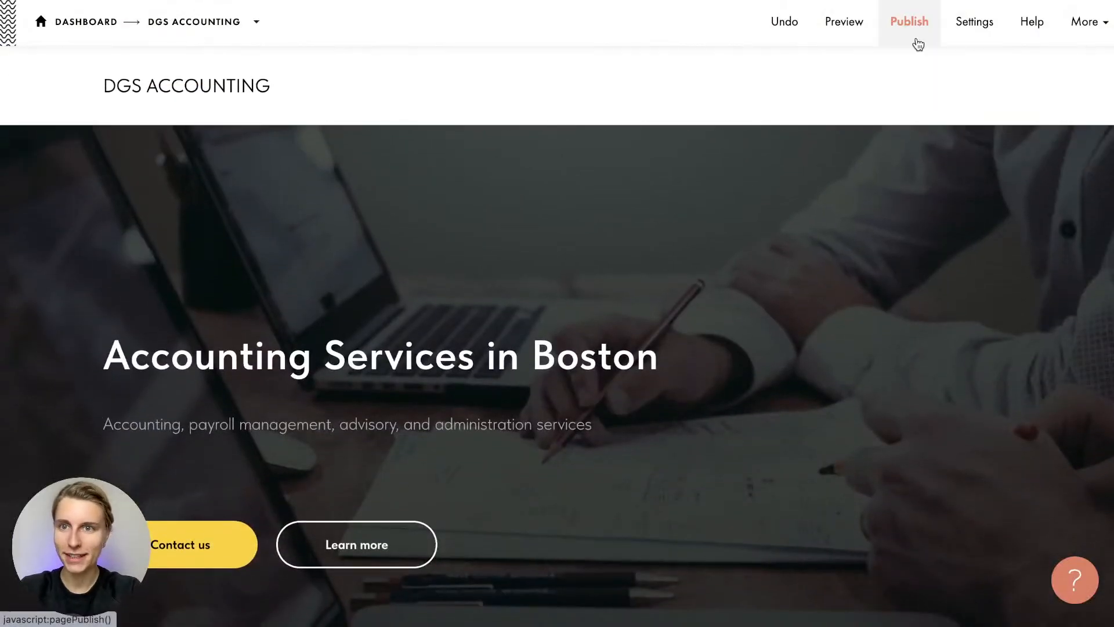
{"action": "left_click", "coordinate": [917, 43]}
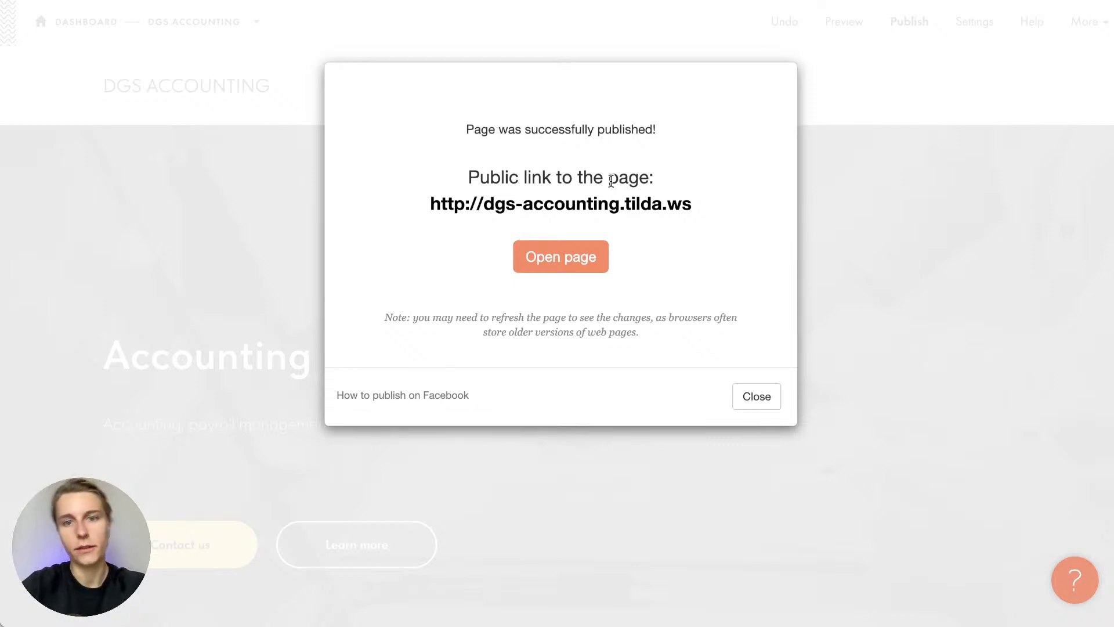
{"action": "left_click", "coordinate": [598, 201]}
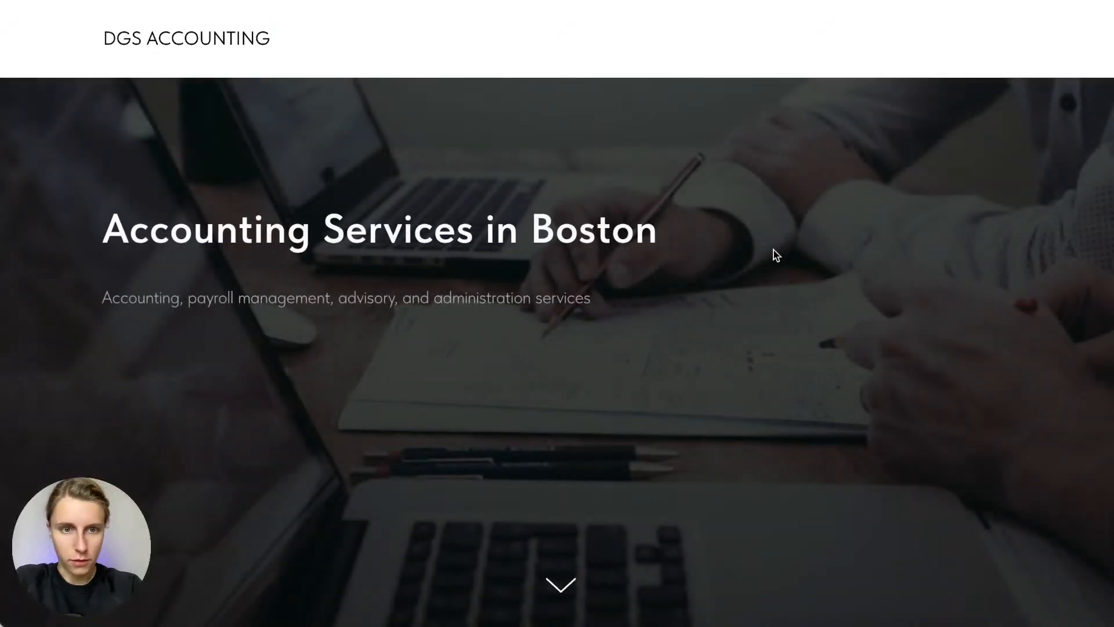
Scroll the live page until the free consultation pop-up appears, then close it
{"action": "scroll", "coordinate": [804, 280], "scroll_direction": "down", "scroll_amount": 3}
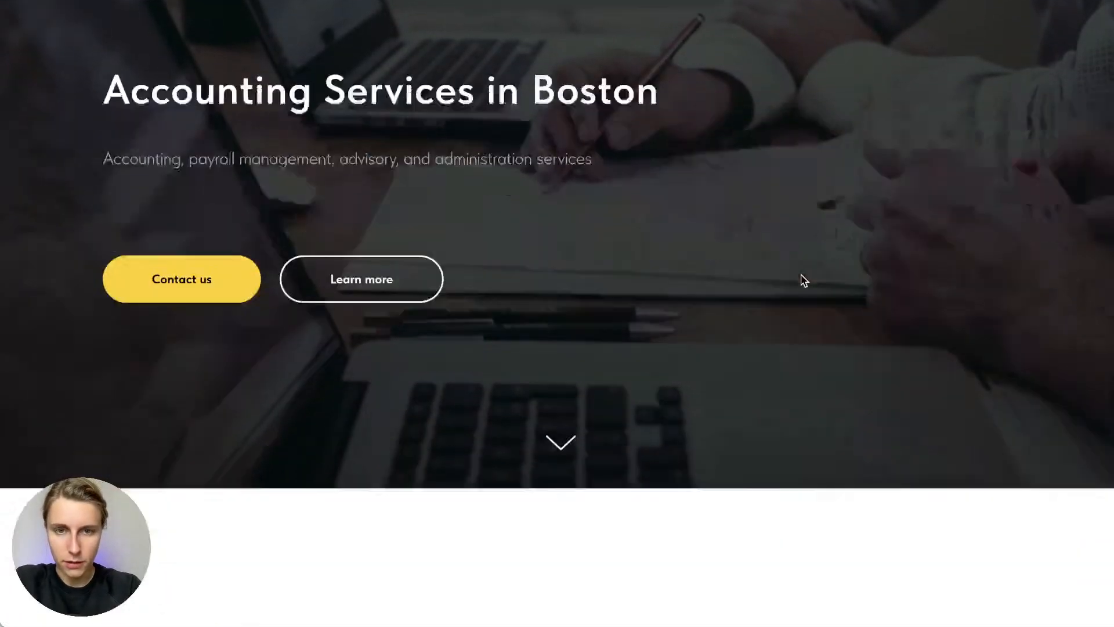
{"action": "scroll", "coordinate": [804, 281], "scroll_direction": "down", "scroll_amount": 3}
{"action": "scroll", "coordinate": [804, 281], "scroll_direction": "down", "scroll_amount": 7}
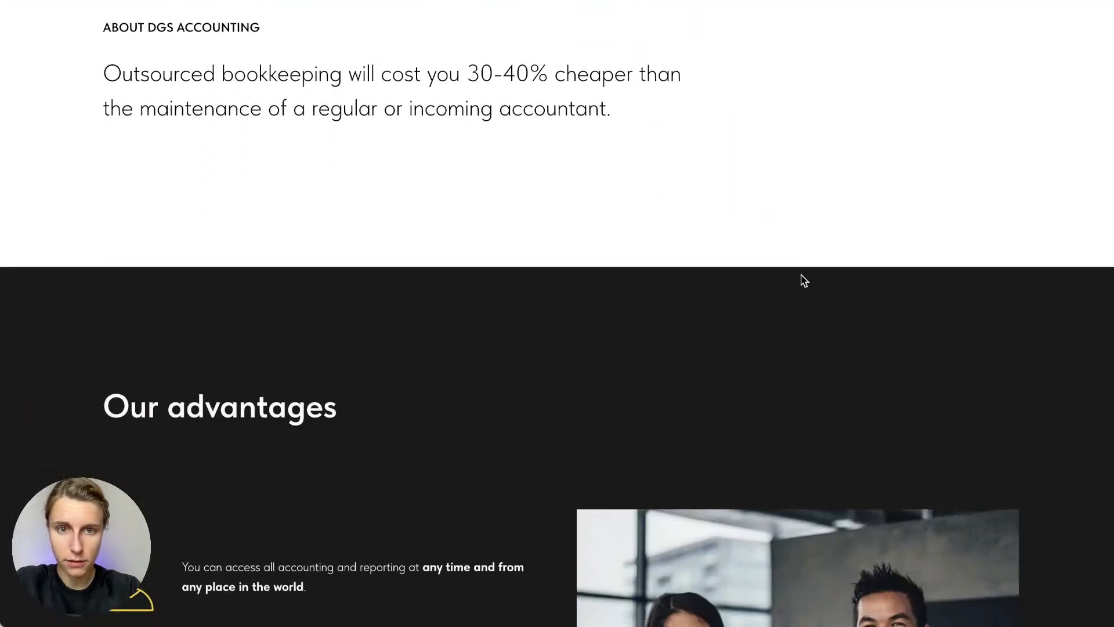
{"action": "scroll", "coordinate": [804, 281], "scroll_direction": "down", "scroll_amount": 20}
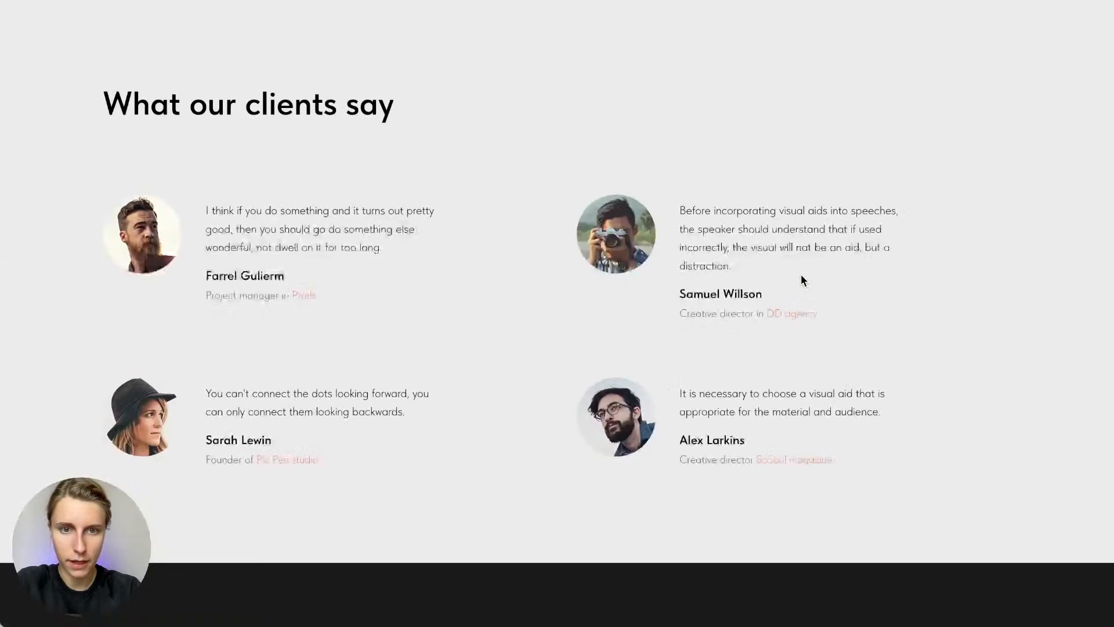
{"action": "scroll", "coordinate": [802, 278], "scroll_direction": "down", "scroll_amount": 8}
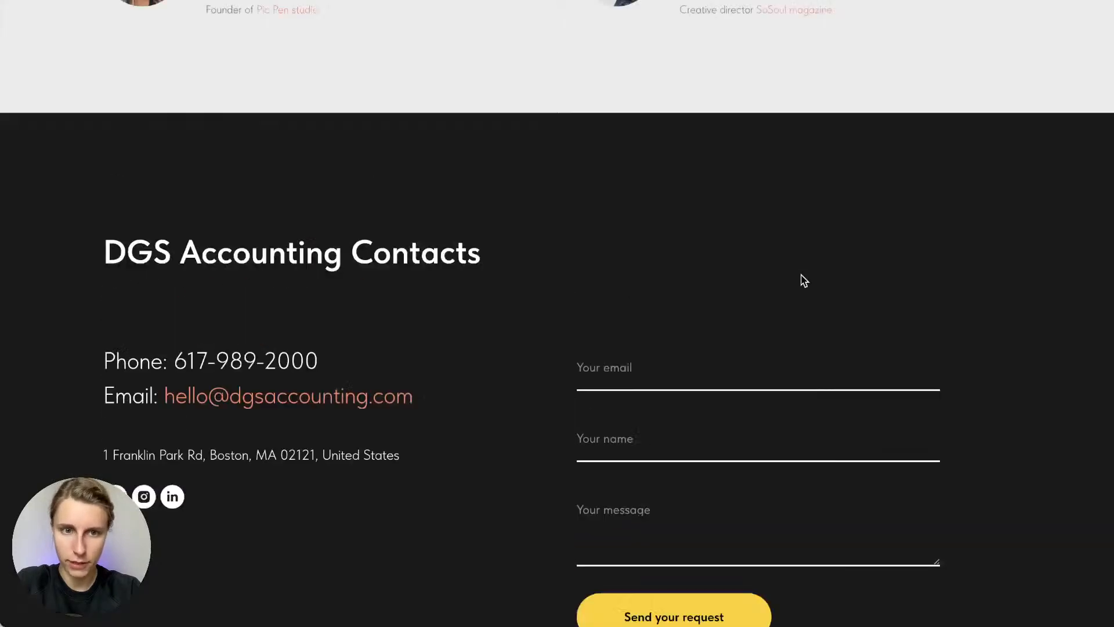
{"action": "scroll", "coordinate": [804, 280], "scroll_direction": "up", "scroll_amount": 8}
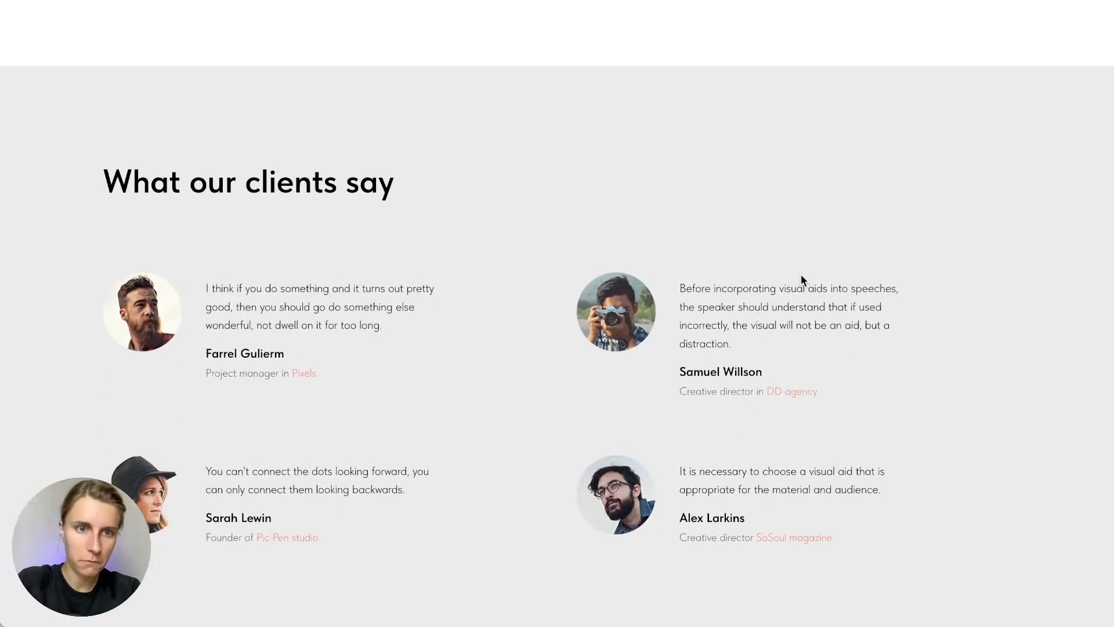
{"action": "scroll", "coordinate": [801, 276], "scroll_direction": "down", "scroll_amount": 1}
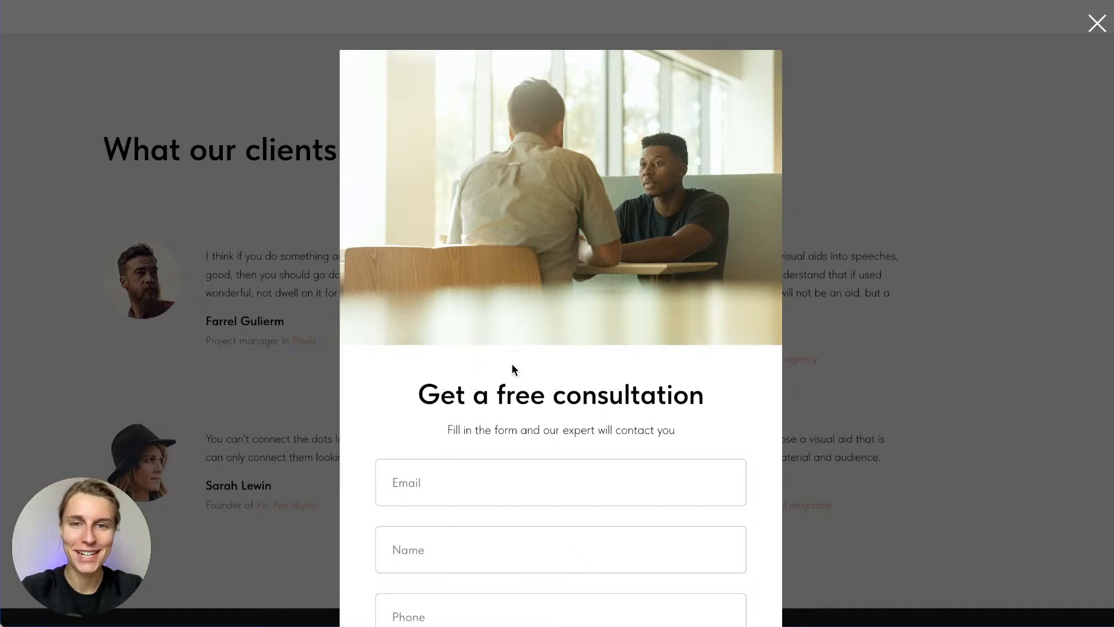
{"action": "scroll", "coordinate": [512, 369], "scroll_direction": "down", "scroll_amount": 1}
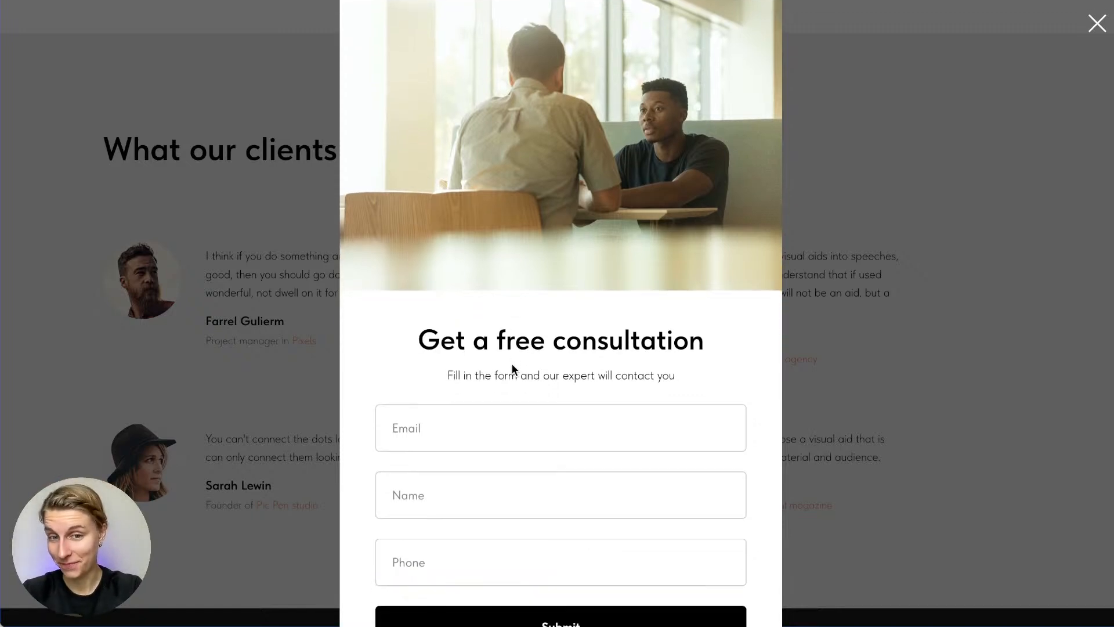
{"action": "scroll", "coordinate": [511, 363], "scroll_direction": "down", "scroll_amount": 2}
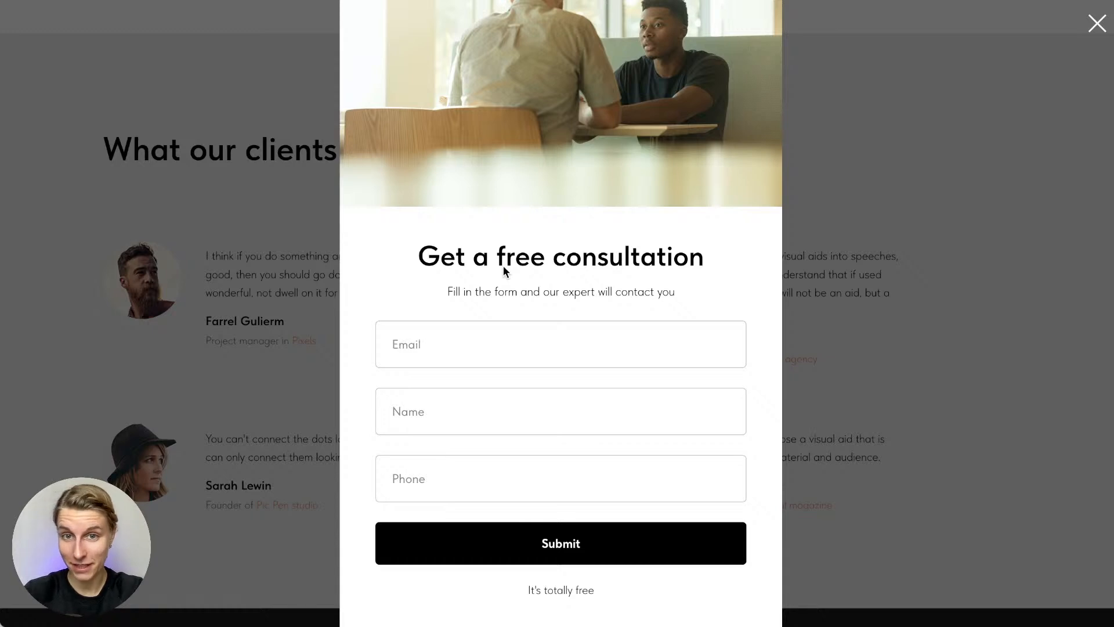
{"action": "left_click", "coordinate": [496, 350]}
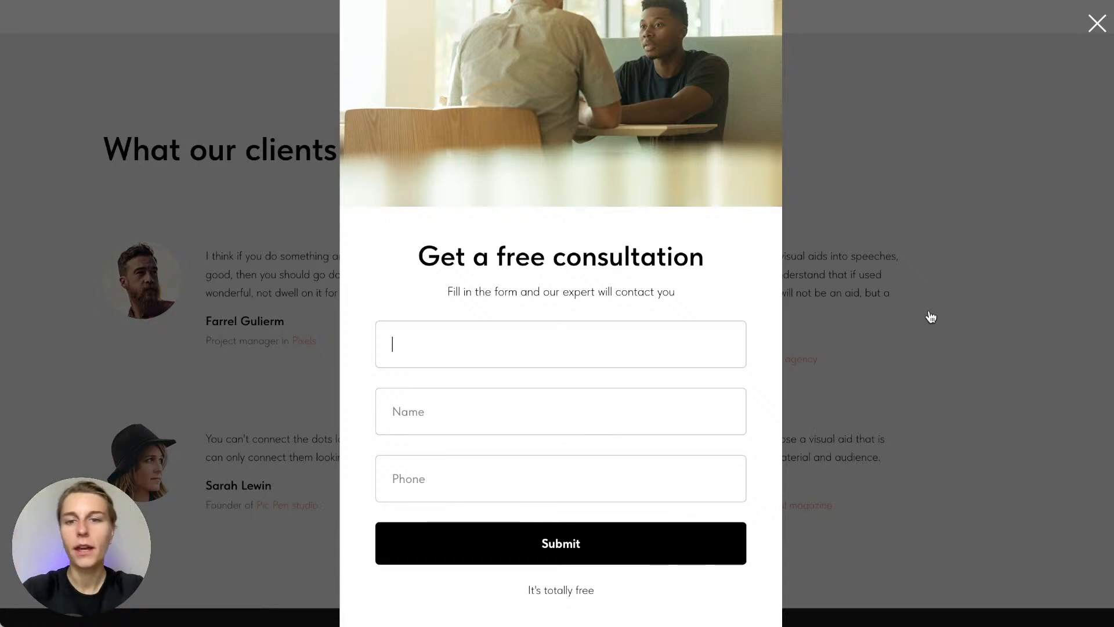
{"action": "left_click", "coordinate": [616, 377]}
{"action": "left_click", "coordinate": [997, 242]}
{"action": "scroll", "coordinate": [999, 238], "scroll_direction": "up", "scroll_amount": 15}
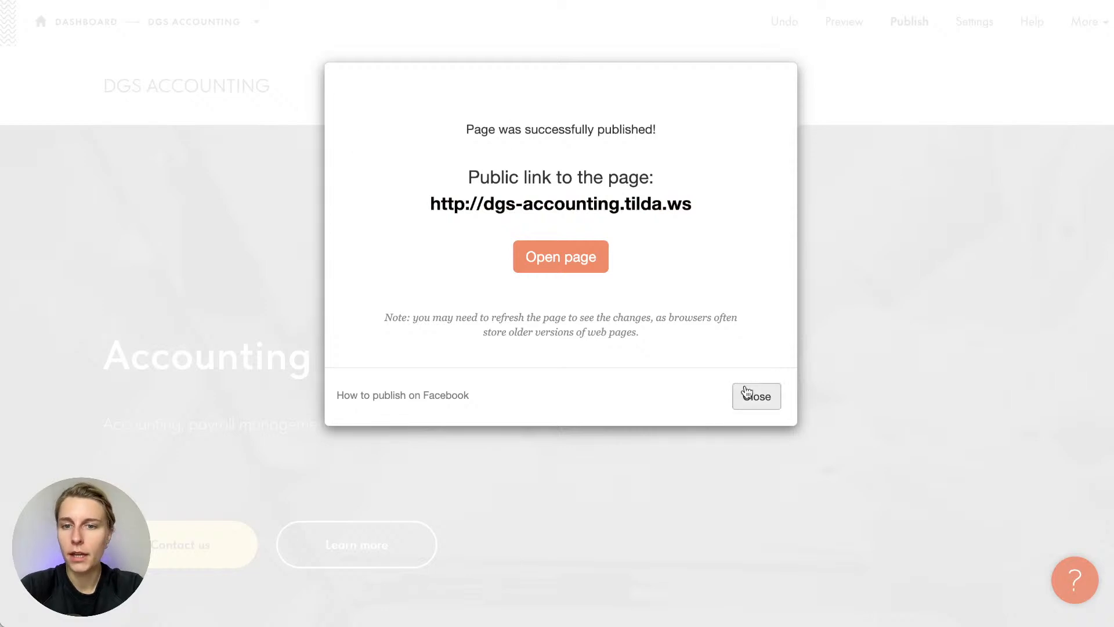
{"action": "left_click", "coordinate": [750, 395]}
{"action": "scroll", "coordinate": [534, 488], "scroll_direction": "down", "scroll_amount": 10}
{"action": "scroll", "coordinate": [535, 490], "scroll_direction": "down", "scroll_amount": 15}
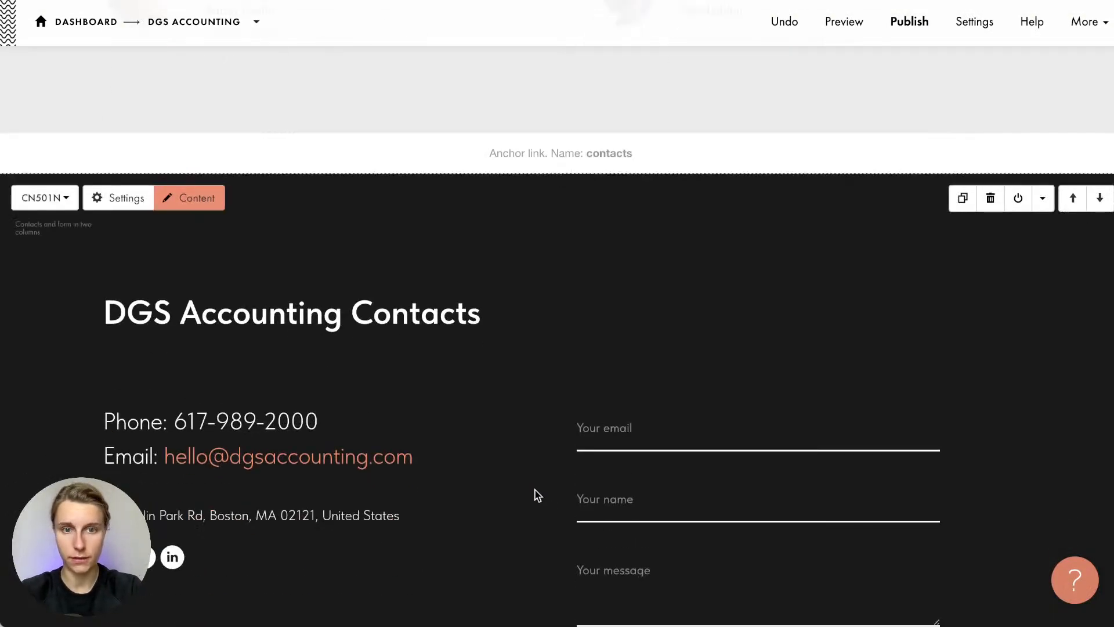
{"action": "scroll", "coordinate": [534, 495], "scroll_direction": "down", "scroll_amount": 1}
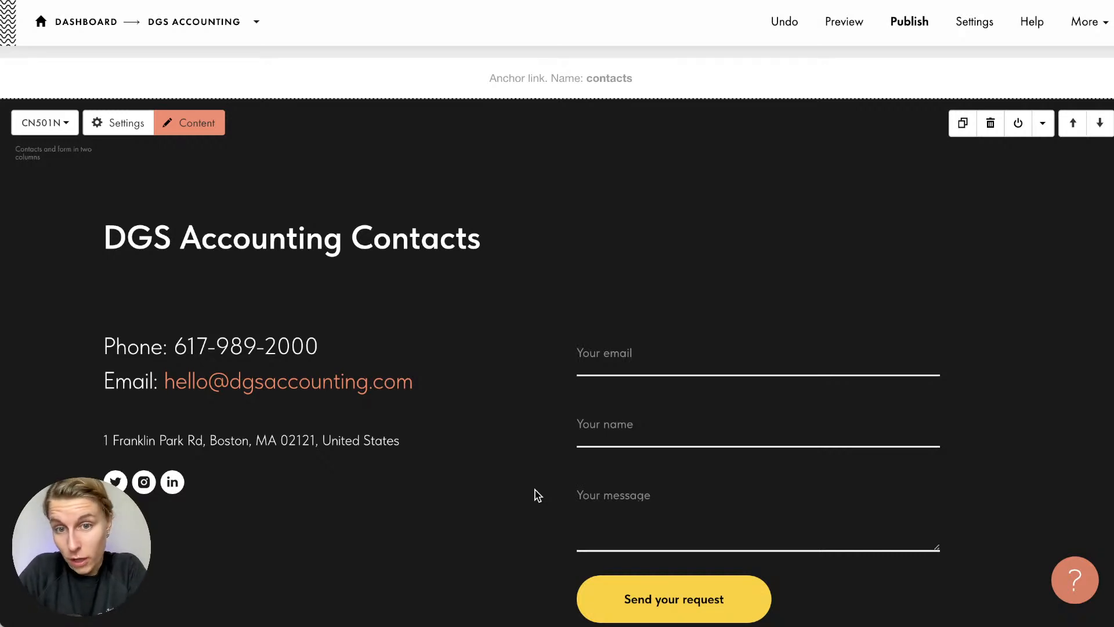
{"action": "scroll", "coordinate": [640, 419], "scroll_direction": "up", "scroll_amount": 15}
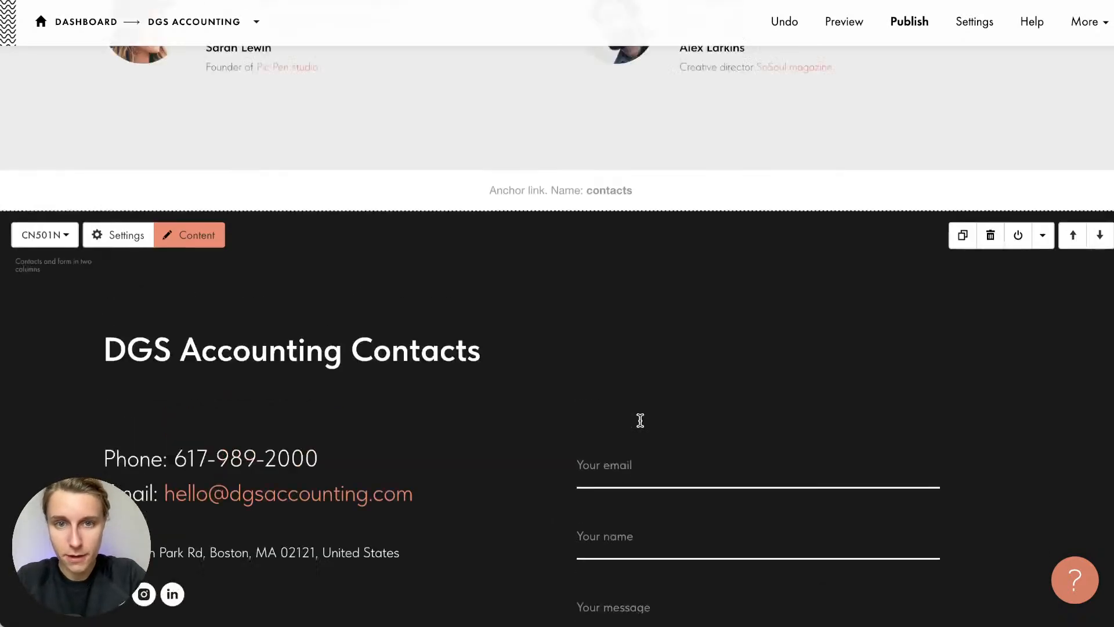
{"action": "scroll", "coordinate": [640, 421], "scroll_direction": "up", "scroll_amount": 2}
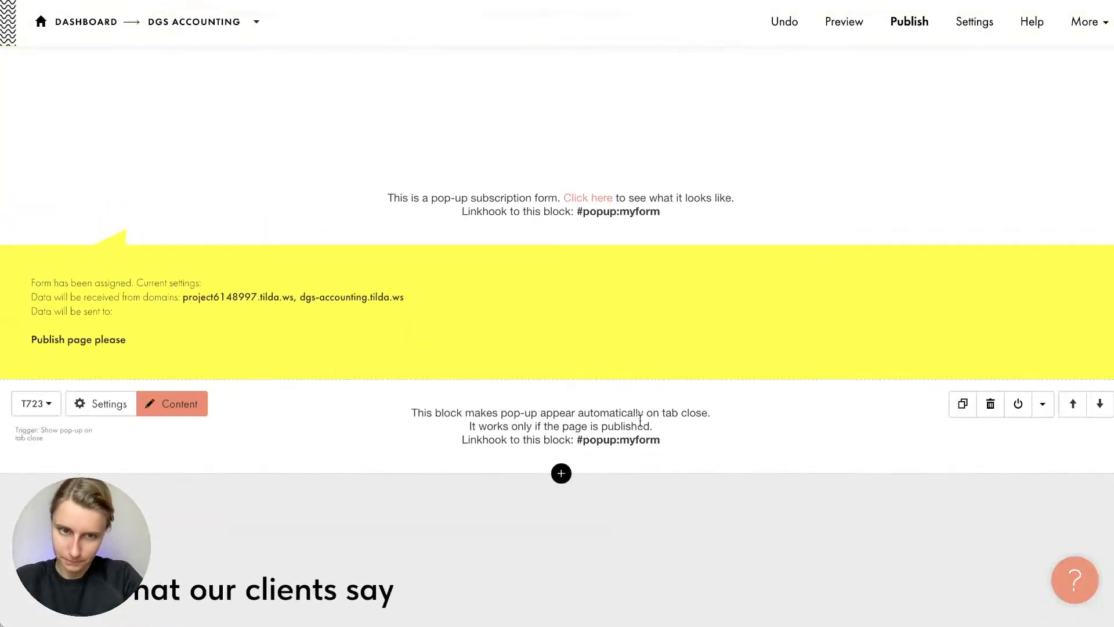
{"action": "left_click_drag", "start_coordinate": [183, 350], "coordinate": [15, 287]}
{"action": "left_click", "coordinate": [16, 287]}
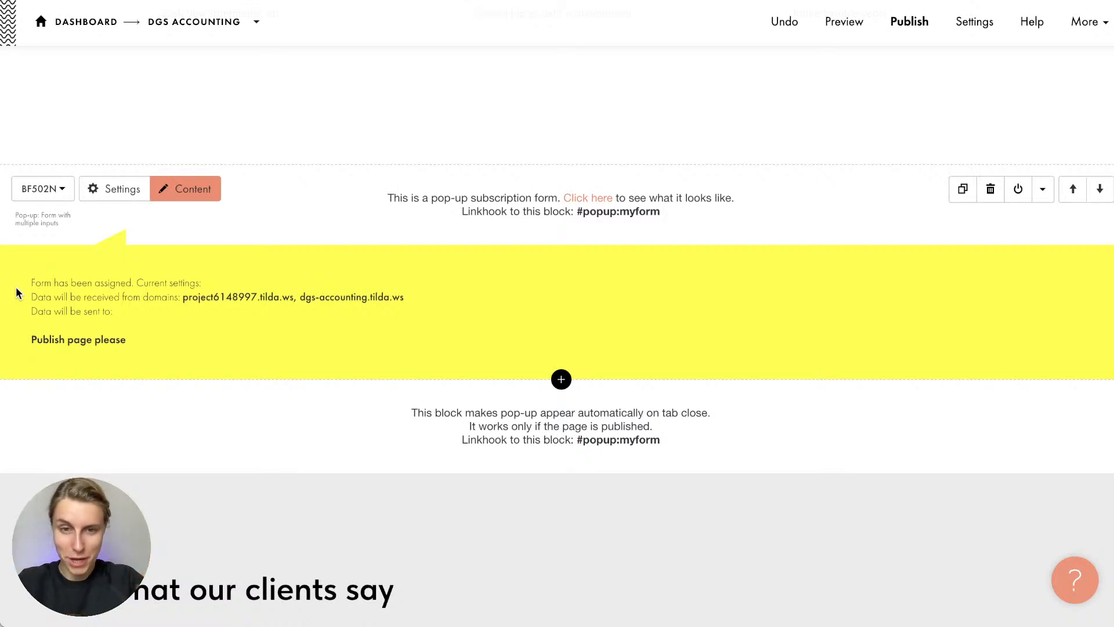
{"action": "left_click_drag", "start_coordinate": [24, 283], "coordinate": [123, 316]}
{"action": "left_click", "coordinate": [120, 318]}
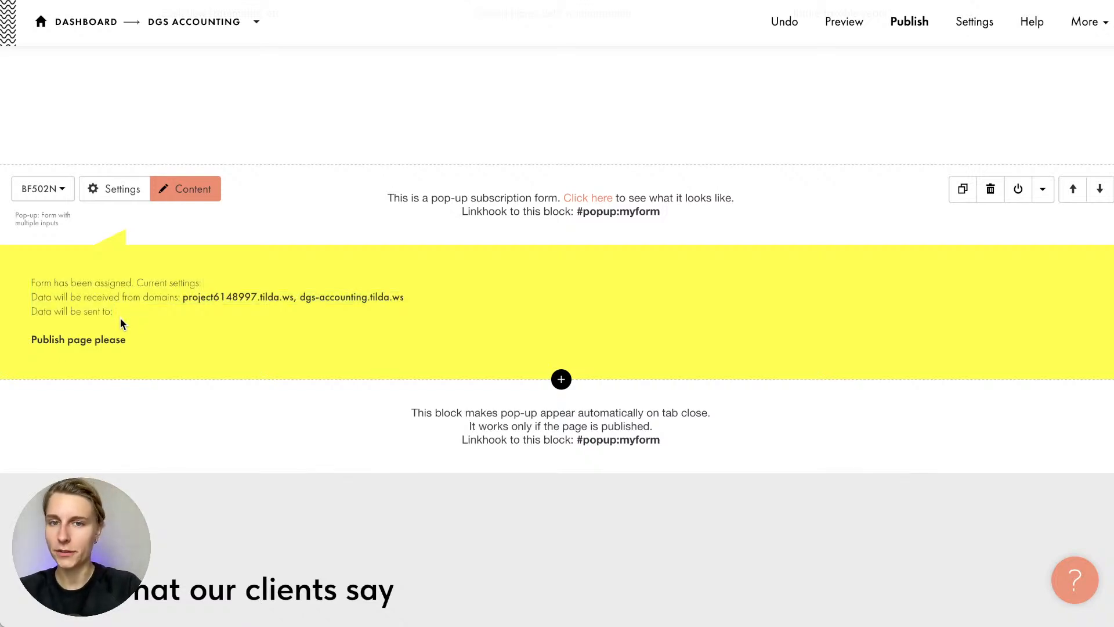
{"action": "scroll", "coordinate": [120, 318], "scroll_direction": "up", "scroll_amount": 2}
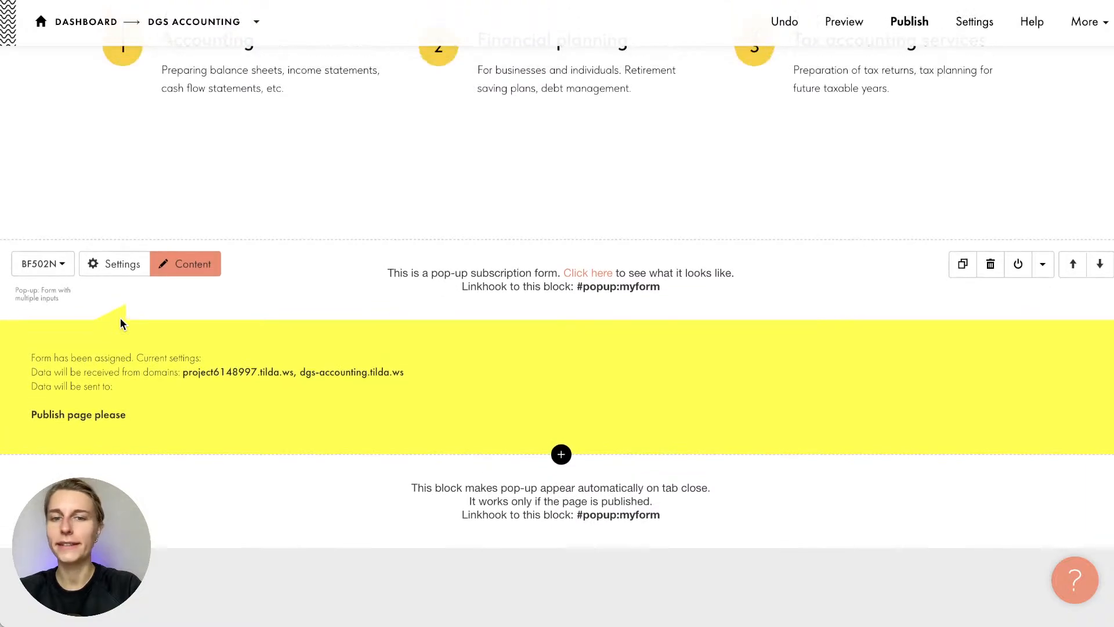
{"action": "scroll", "coordinate": [120, 318], "scroll_direction": "down", "scroll_amount": 1}
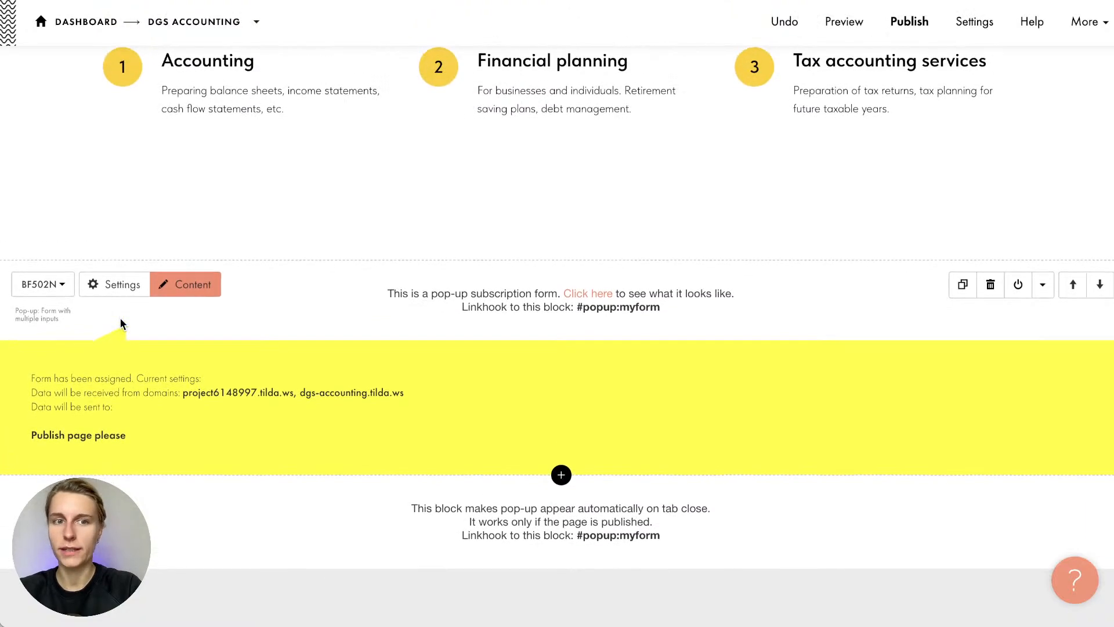
Review the pop-up form's Form Data Receiver options and go connect a data service
{"action": "left_click", "coordinate": [185, 285]}
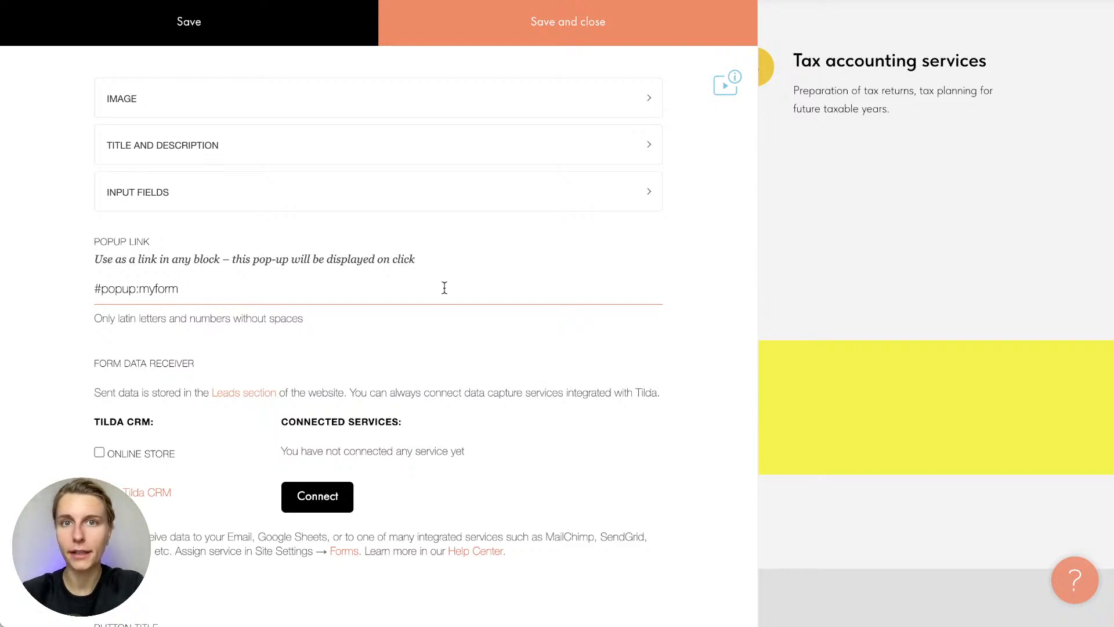
{"action": "scroll", "coordinate": [357, 390], "scroll_direction": "down", "scroll_amount": 3}
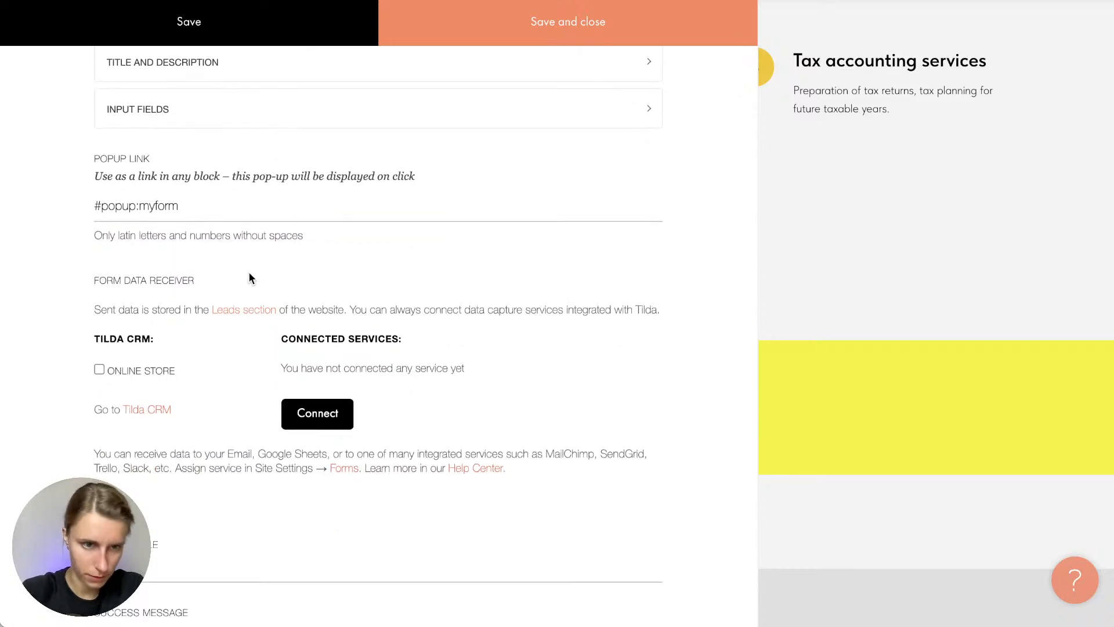
{"action": "scroll", "coordinate": [182, 312], "scroll_direction": "down", "scroll_amount": 1}
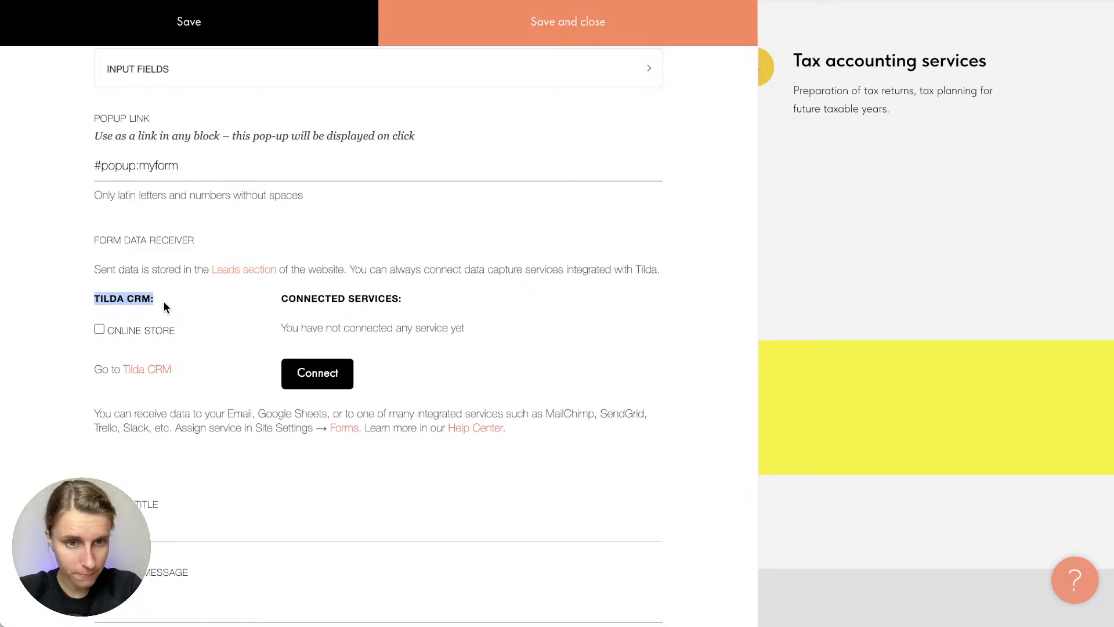
{"action": "left_click_drag", "start_coordinate": [164, 308], "coordinate": [413, 312]}
{"action": "left_click", "coordinate": [412, 311]}
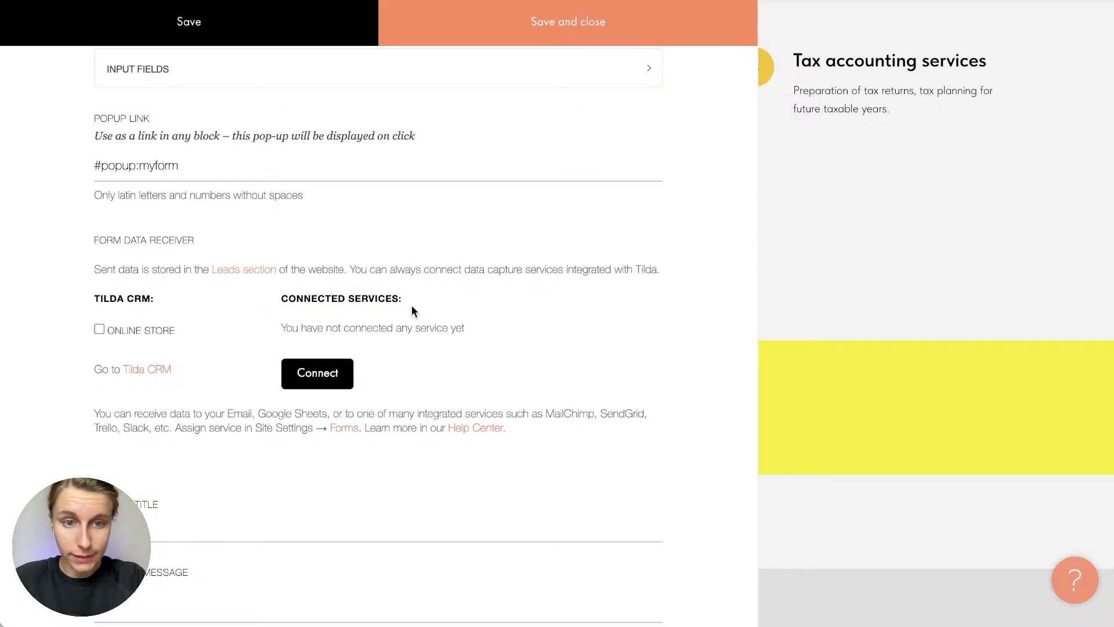
{"action": "left_click", "coordinate": [313, 376]}
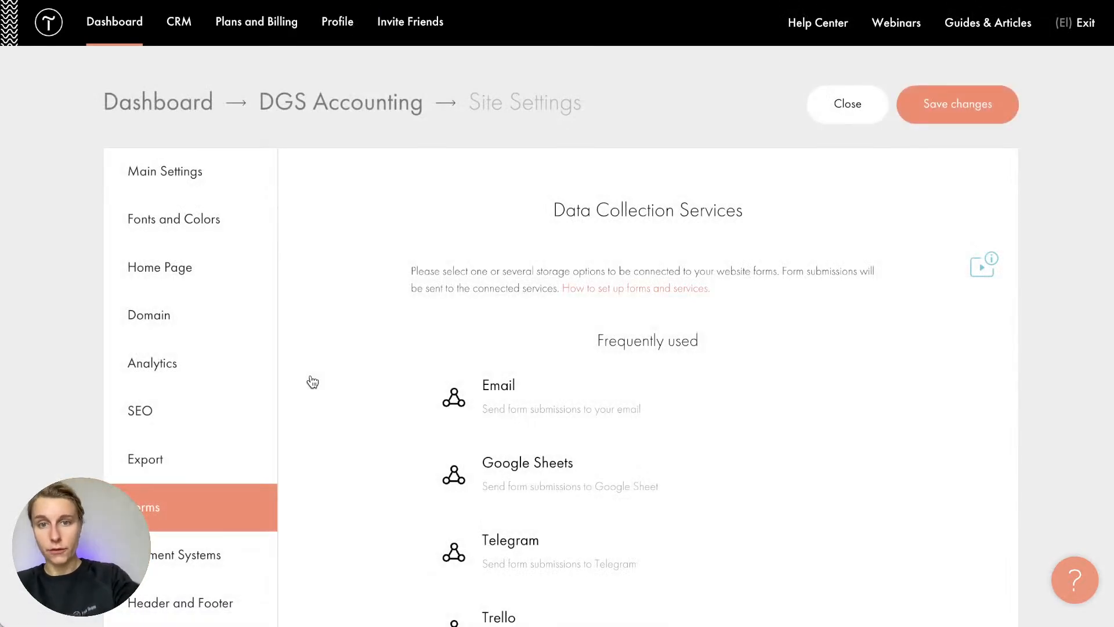
Scroll through the Data Collection Services list, from Email, Google Sheets, Telegram and Trello downward
{"action": "scroll", "coordinate": [343, 355], "scroll_direction": "down", "scroll_amount": 2}
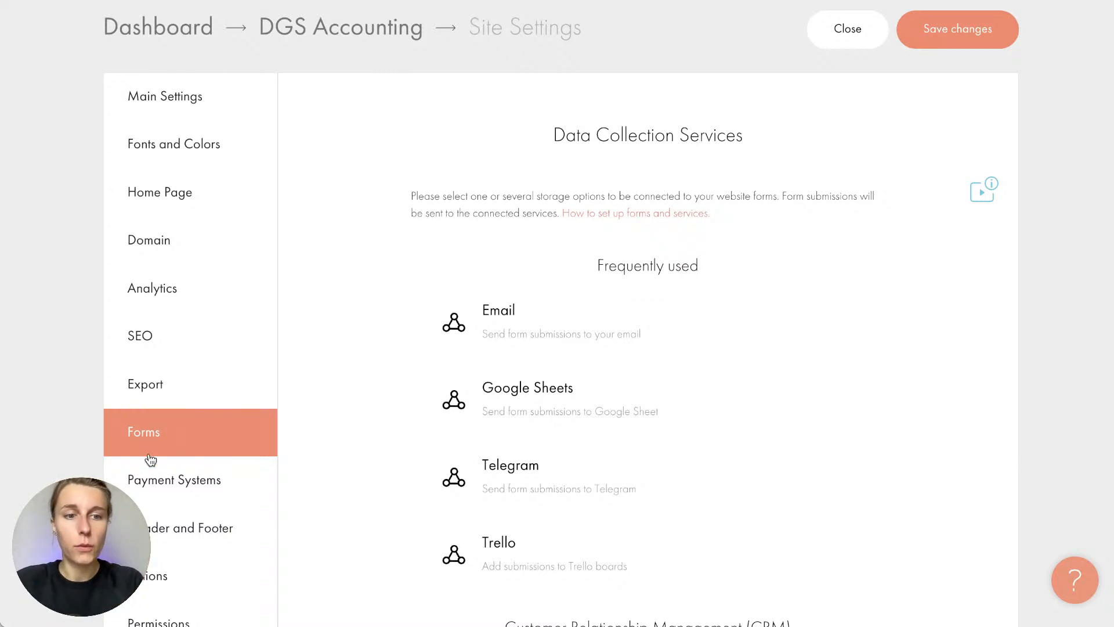
{"action": "scroll", "coordinate": [150, 460], "scroll_direction": "up", "scroll_amount": 1}
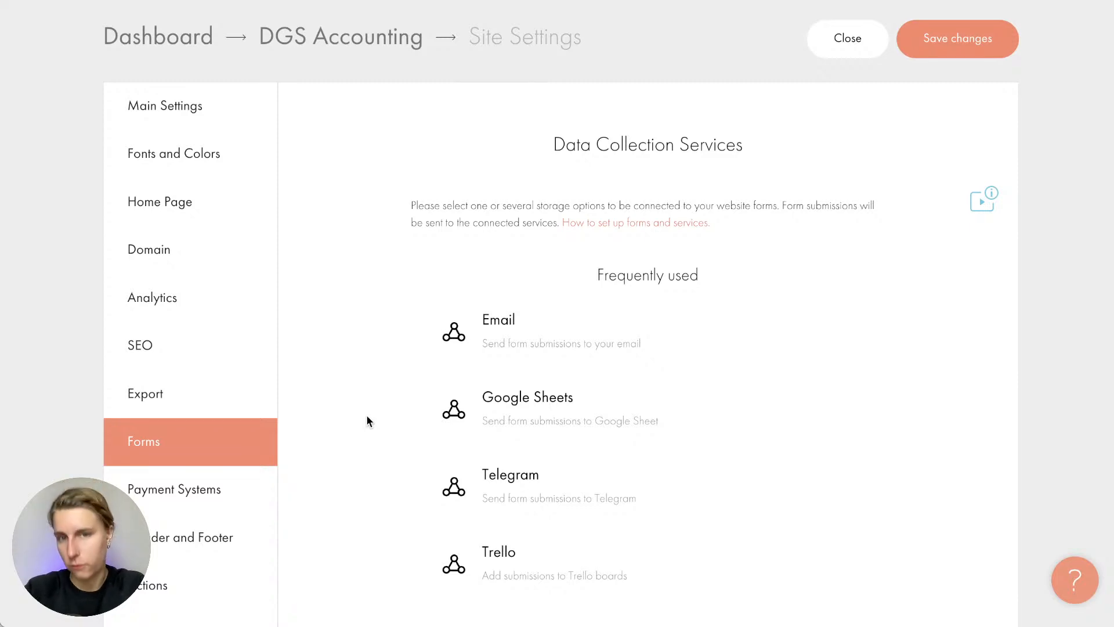
{"action": "scroll", "coordinate": [385, 379], "scroll_direction": "down", "scroll_amount": 3}
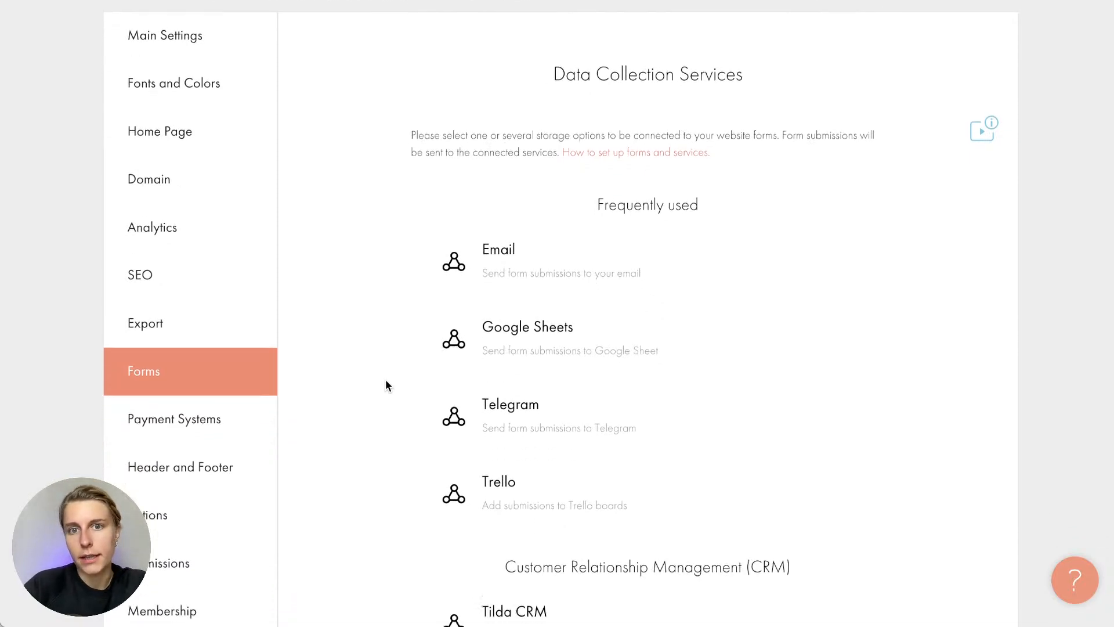
{"action": "scroll", "coordinate": [386, 378], "scroll_direction": "down", "scroll_amount": 1}
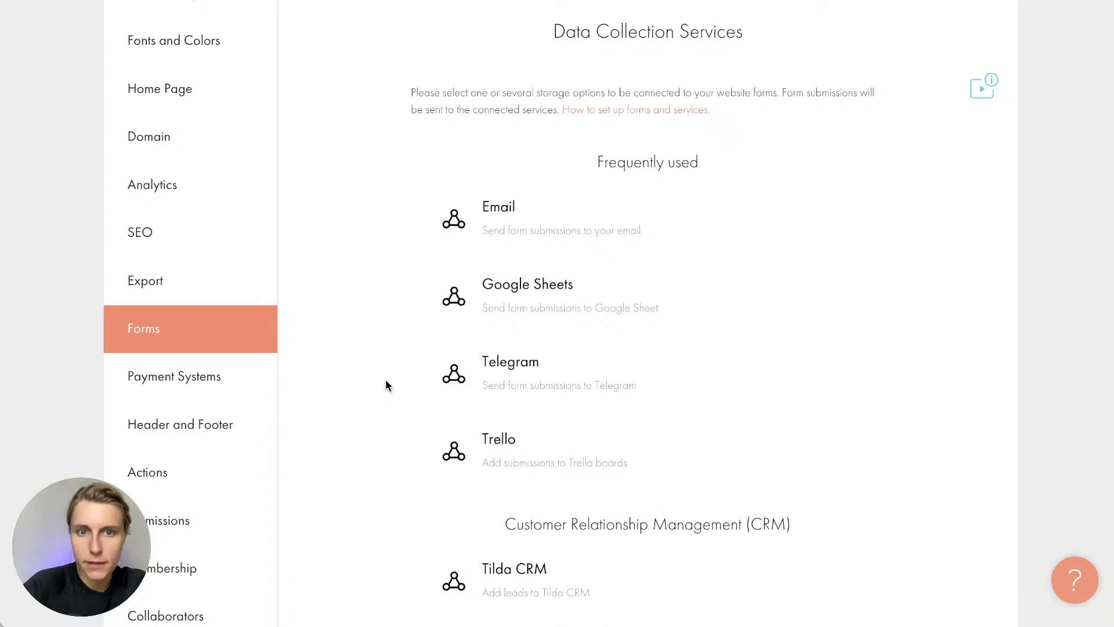
{"action": "scroll", "coordinate": [482, 381], "scroll_direction": "down", "scroll_amount": 15}
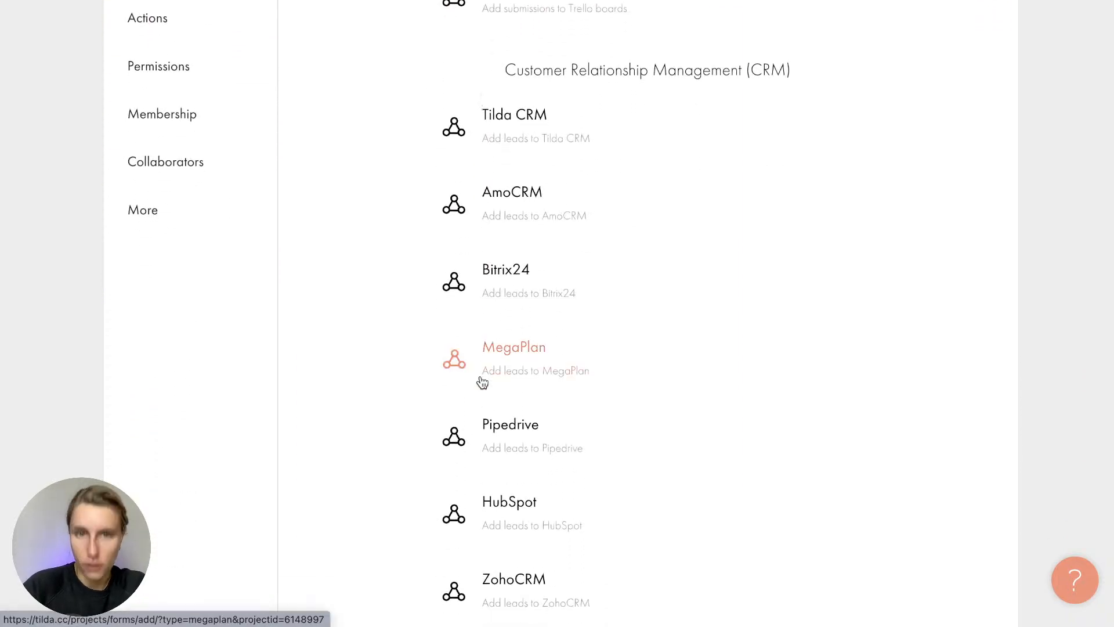
{"action": "scroll", "coordinate": [413, 389], "scroll_direction": "up", "scroll_amount": 11}
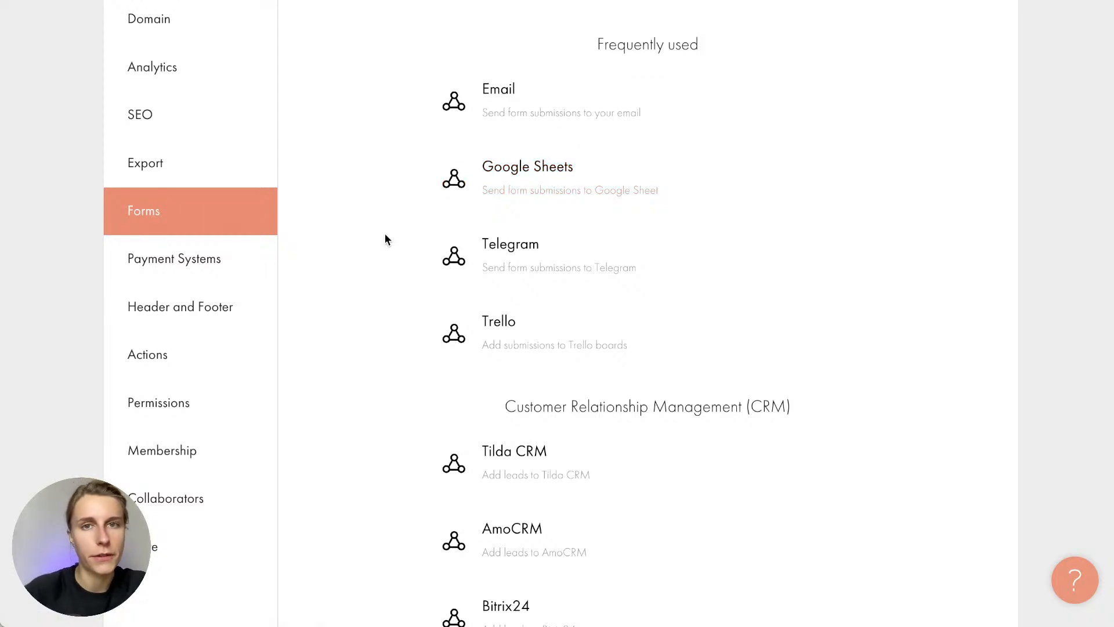
{"action": "scroll", "coordinate": [386, 239], "scroll_direction": "down", "scroll_amount": 1}
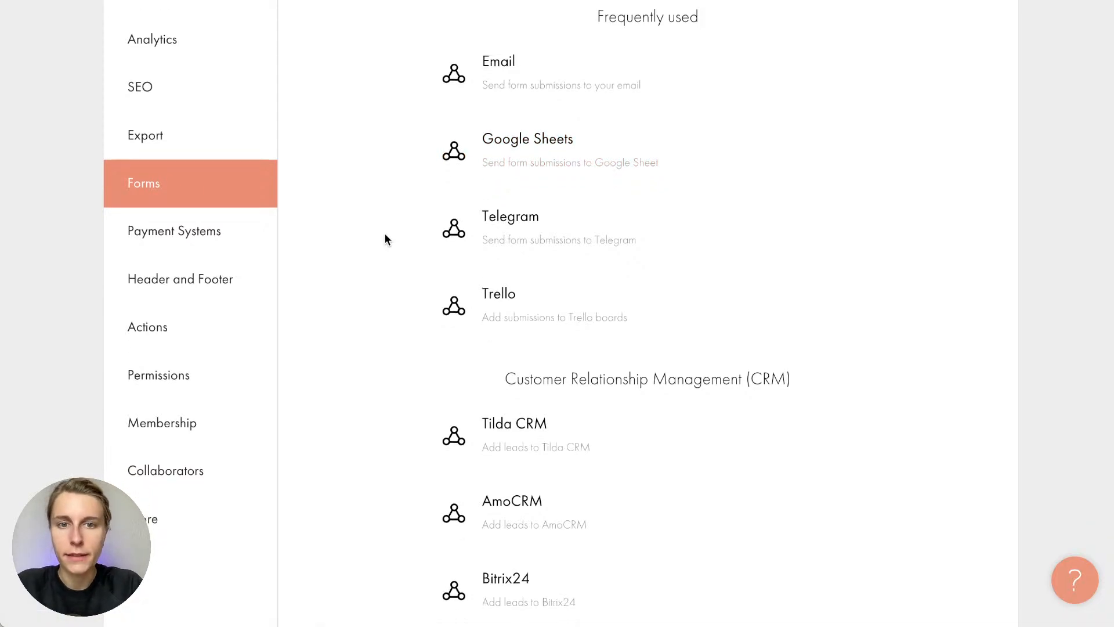
{"action": "scroll", "coordinate": [505, 300], "scroll_direction": "down", "scroll_amount": 5}
{"action": "scroll", "coordinate": [504, 300], "scroll_direction": "down", "scroll_amount": 1}
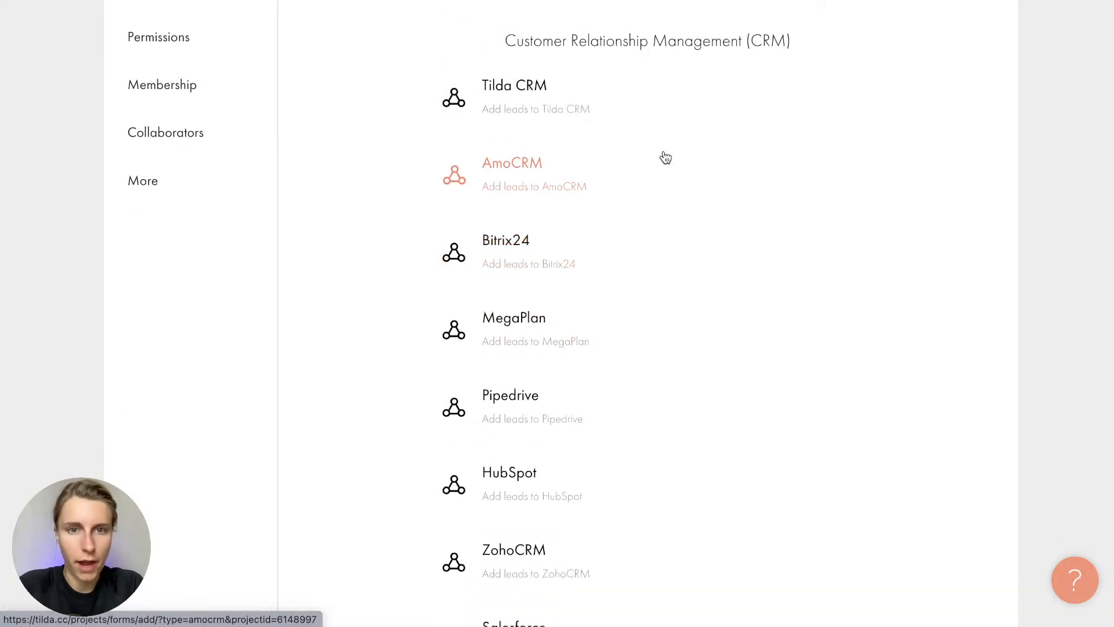
{"action": "scroll", "coordinate": [480, 274], "scroll_direction": "down", "scroll_amount": 3}
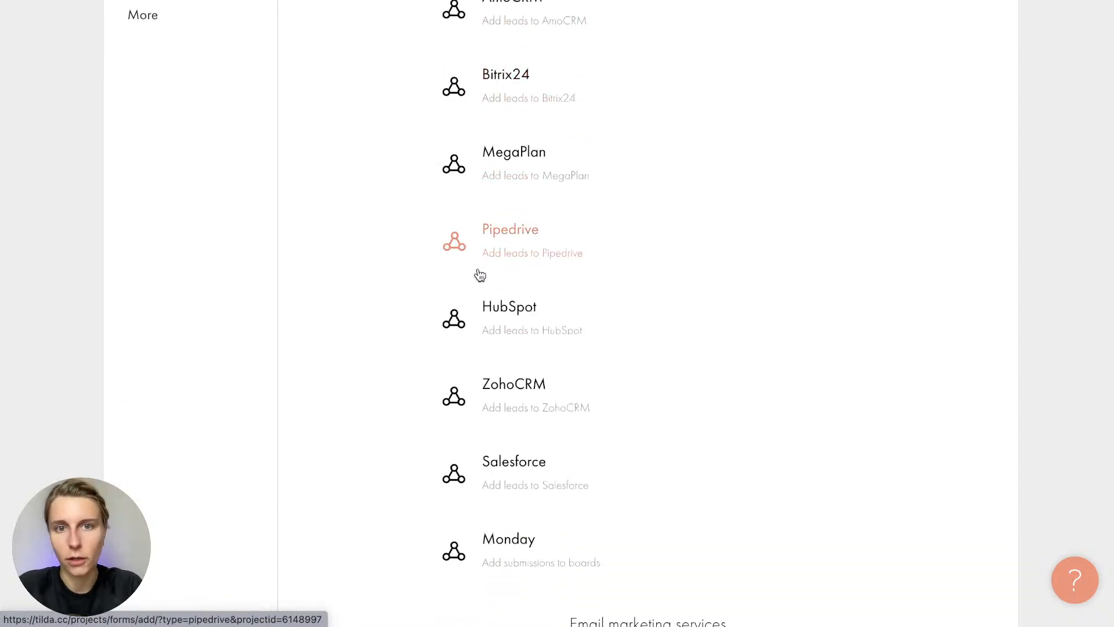
{"action": "scroll", "coordinate": [480, 277], "scroll_direction": "down", "scroll_amount": 3}
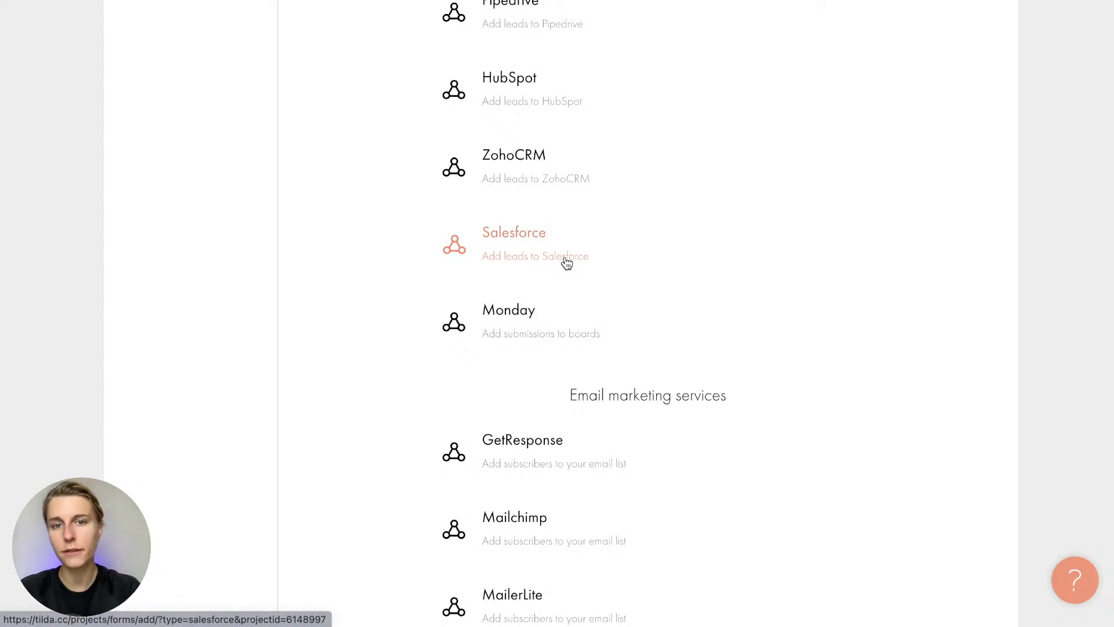
{"action": "scroll", "coordinate": [567, 263], "scroll_direction": "down", "scroll_amount": 1}
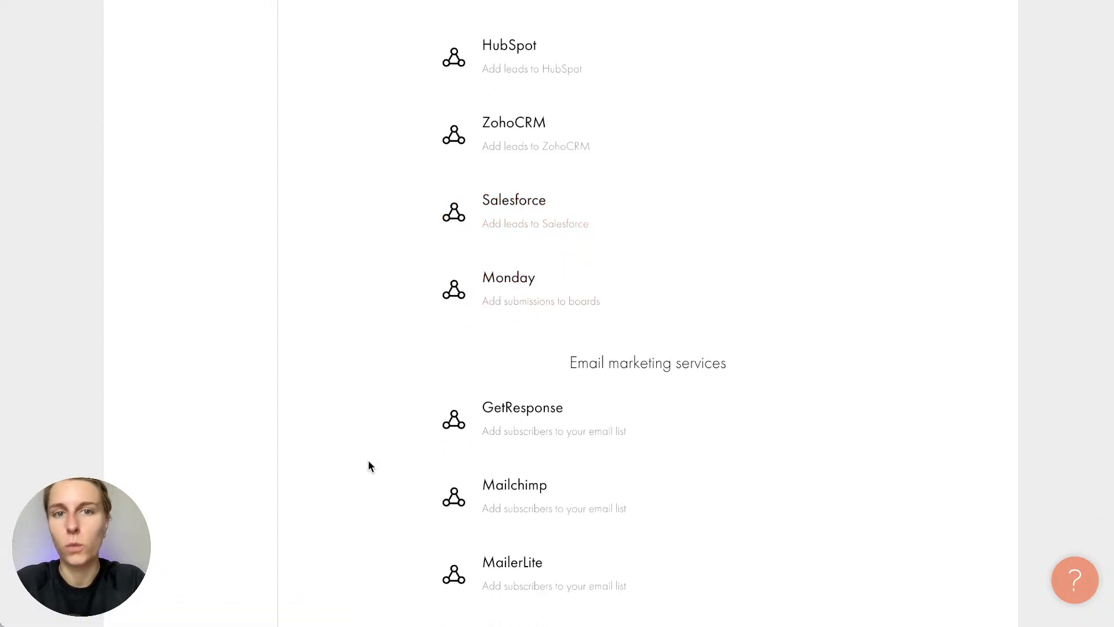
{"action": "scroll", "coordinate": [369, 462], "scroll_direction": "down", "scroll_amount": 5}
{"action": "scroll", "coordinate": [369, 466], "scroll_direction": "down", "scroll_amount": 6}
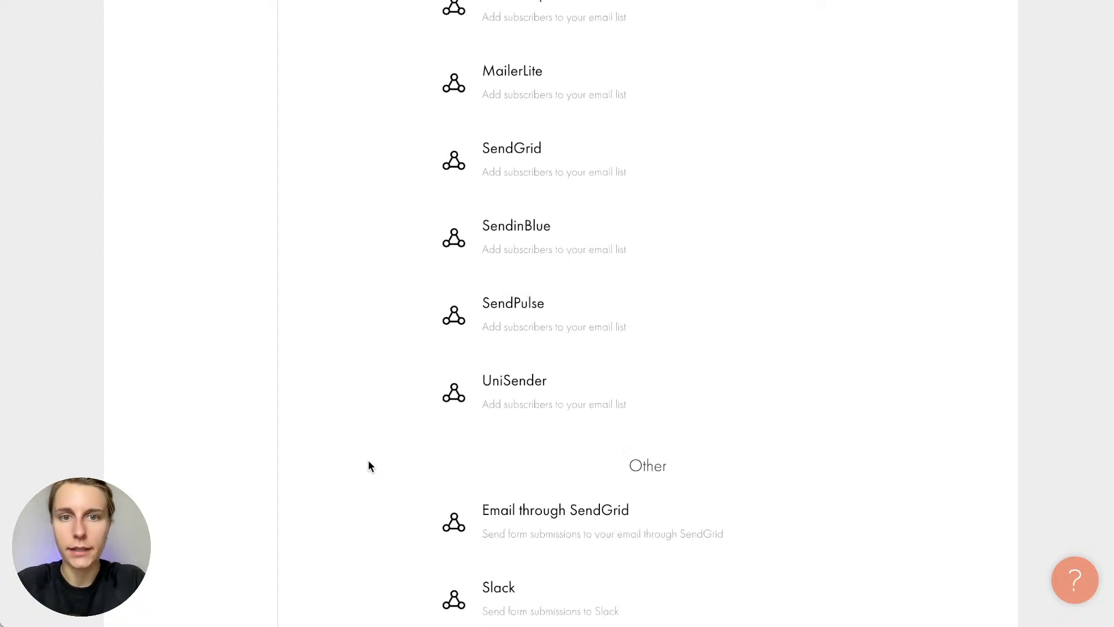
{"action": "scroll", "coordinate": [369, 464], "scroll_direction": "down", "scroll_amount": 3}
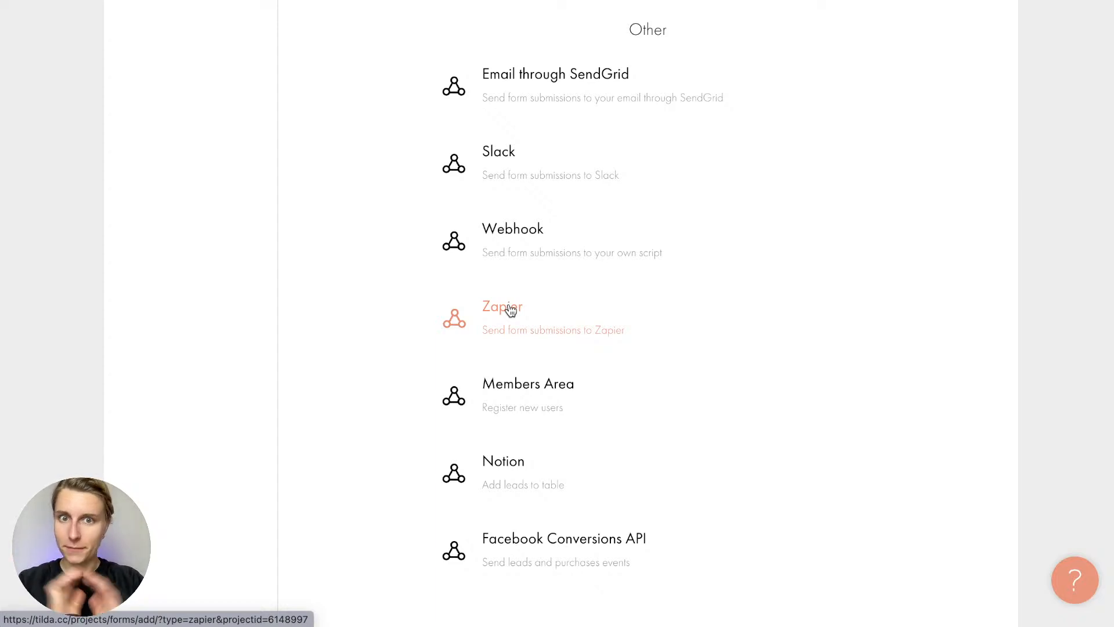
{"action": "scroll", "coordinate": [511, 311], "scroll_direction": "up", "scroll_amount": 20}
{"action": "scroll", "coordinate": [511, 312], "scroll_direction": "down", "scroll_amount": 2}
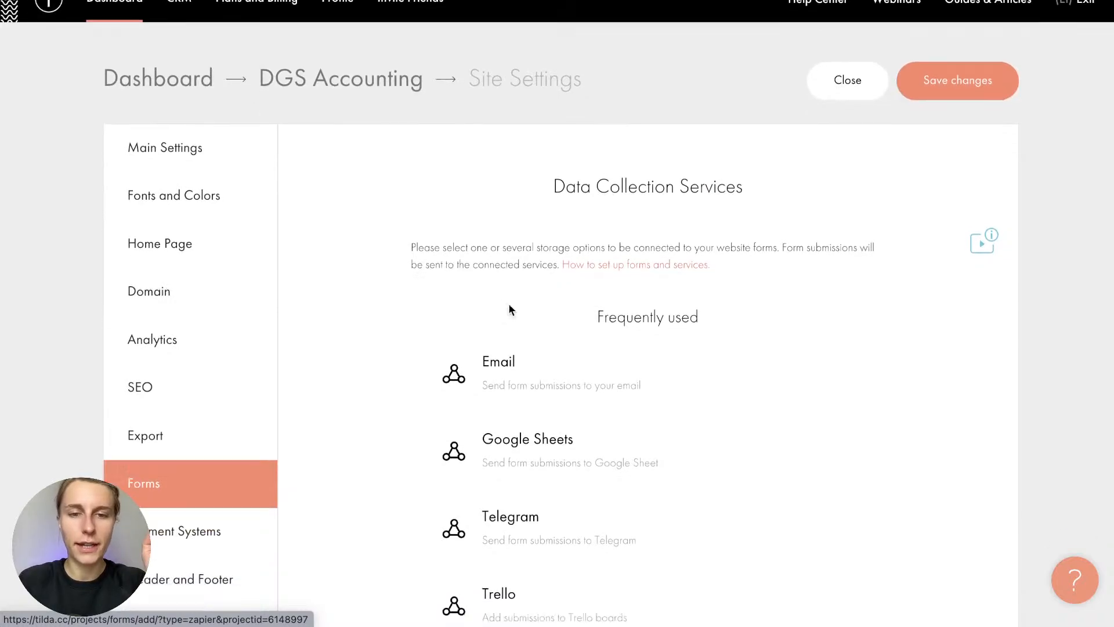
Connect Google Sheets as the form data service, authorizing the Google account
{"action": "left_click", "coordinate": [511, 330]}
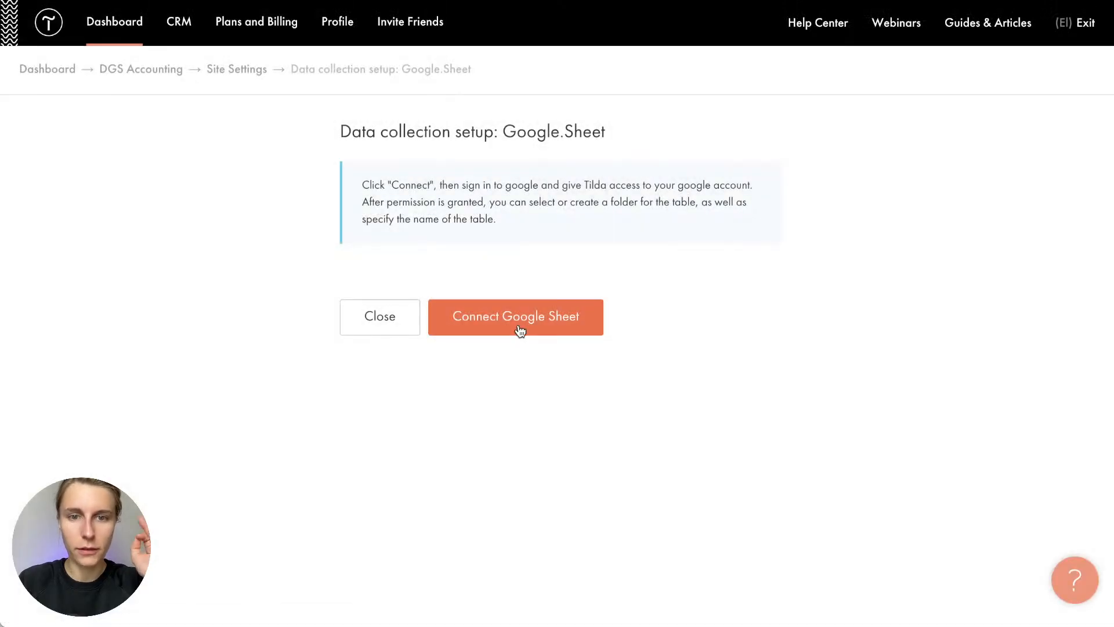
{"action": "left_click", "coordinate": [519, 328]}
{"action": "left_click", "coordinate": [529, 276]}
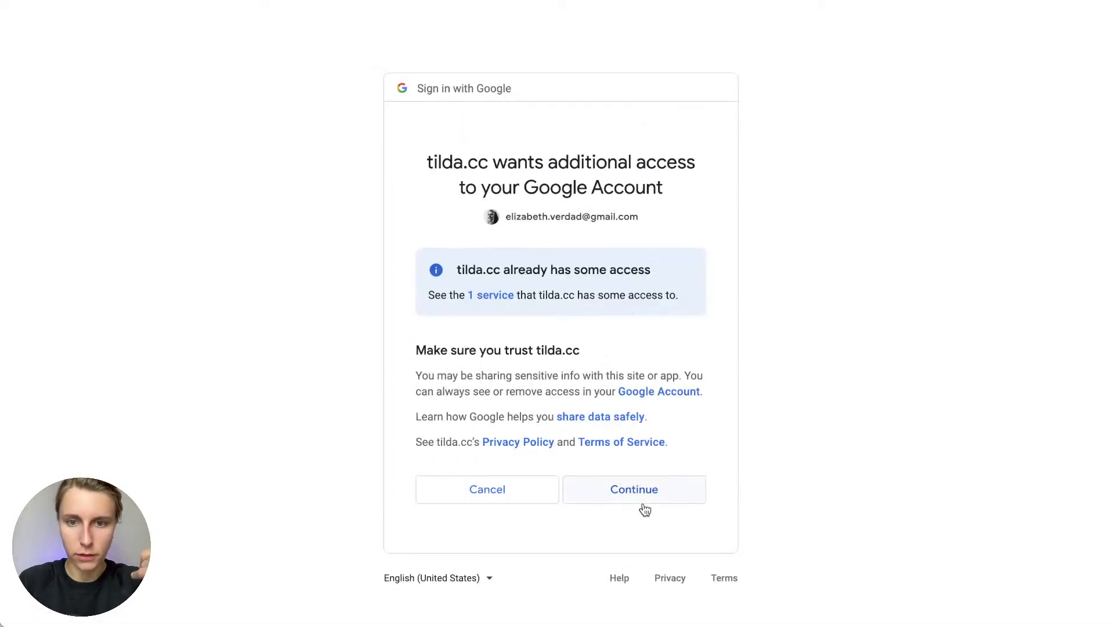
{"action": "left_click", "coordinate": [643, 501]}
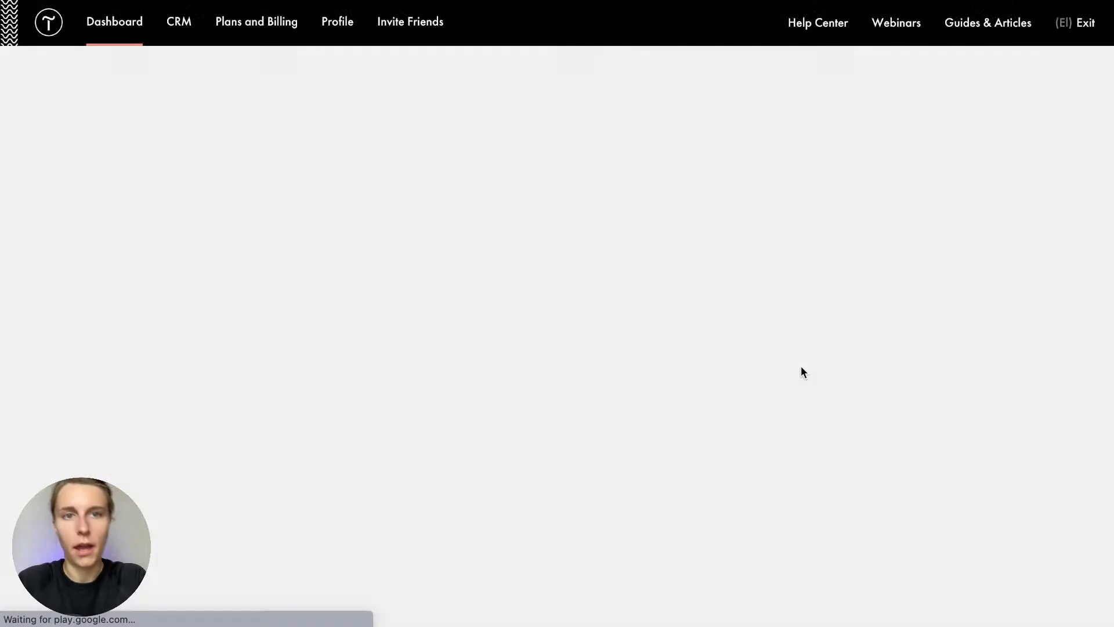
Save the Google Sheets settings and return to the site's Forms settings
{"action": "scroll", "coordinate": [802, 371], "scroll_direction": "down", "scroll_amount": 9}
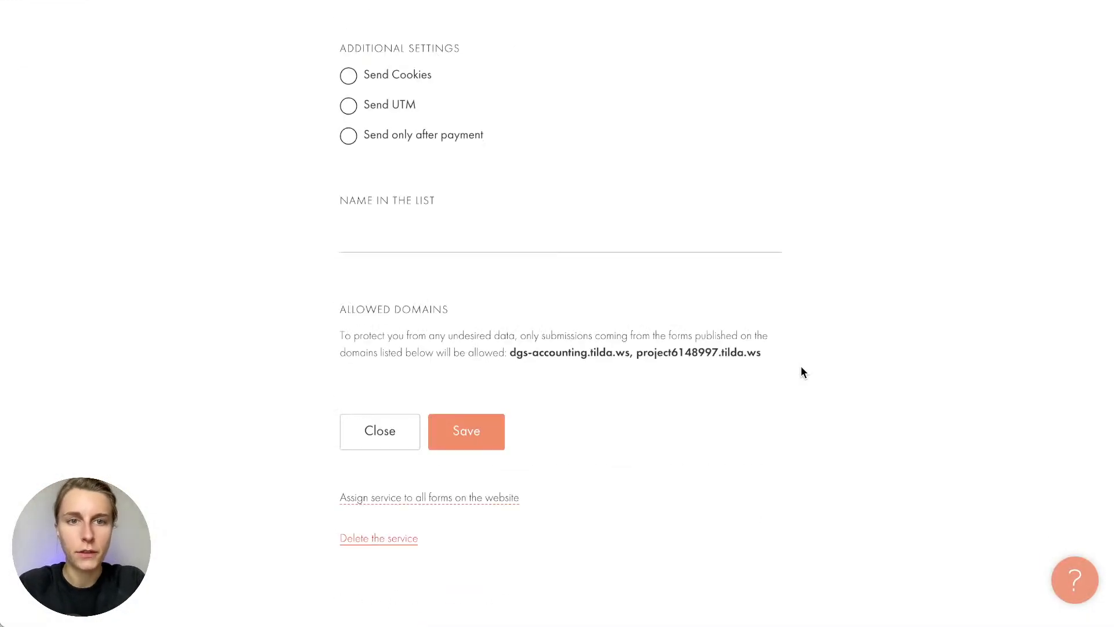
{"action": "scroll", "coordinate": [802, 370], "scroll_direction": "up", "scroll_amount": 5}
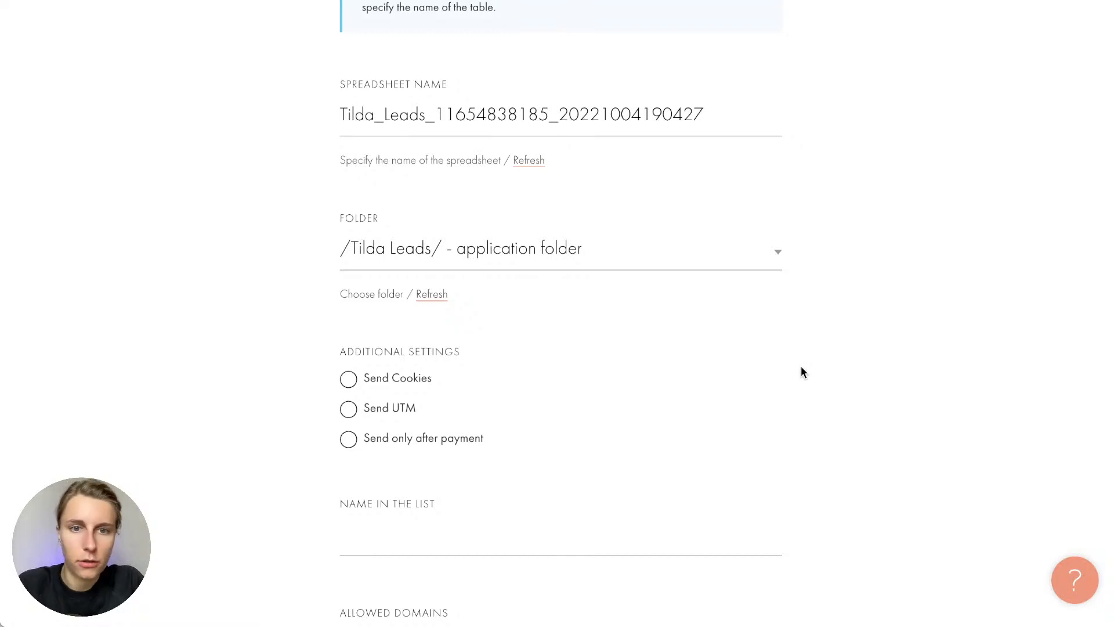
{"action": "scroll", "coordinate": [802, 367], "scroll_direction": "down", "scroll_amount": 4}
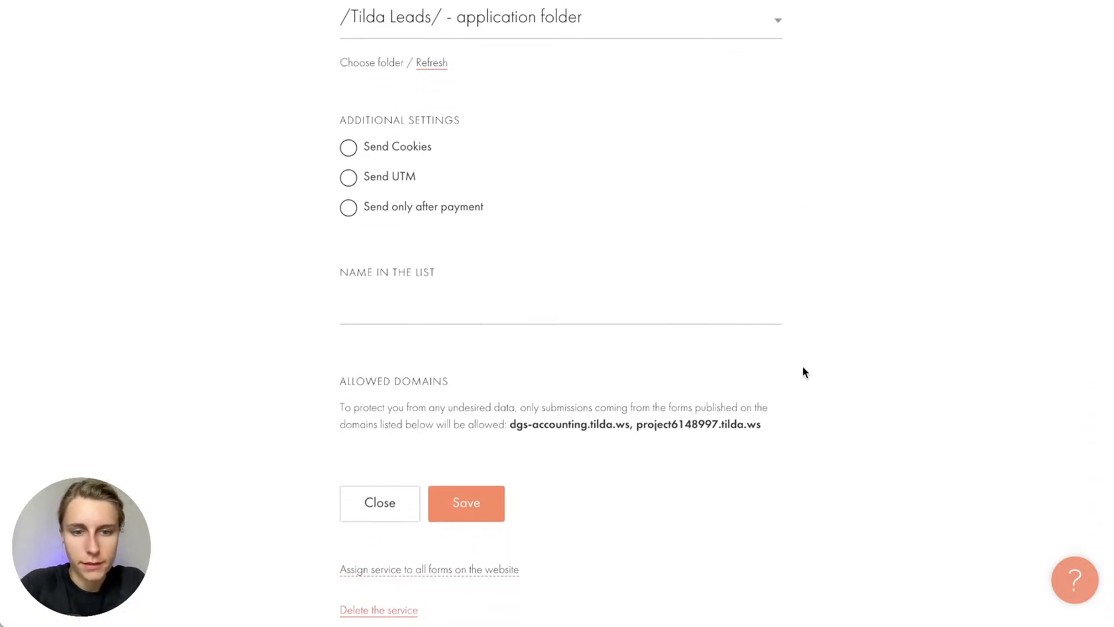
{"action": "left_click", "coordinate": [458, 505]}
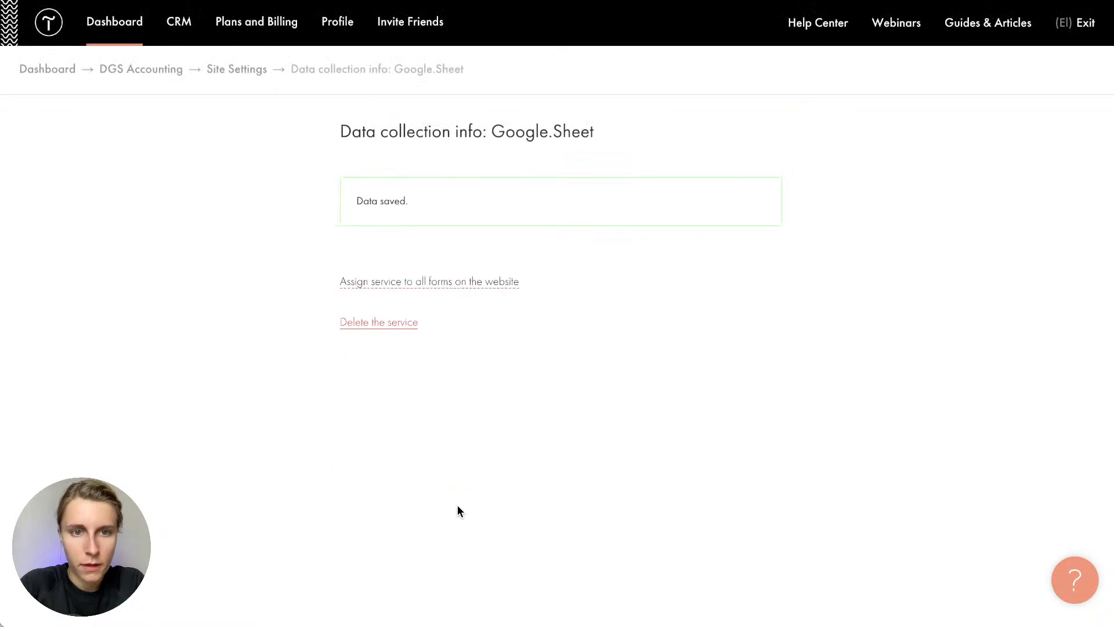
{"action": "left_click", "coordinate": [241, 74]}
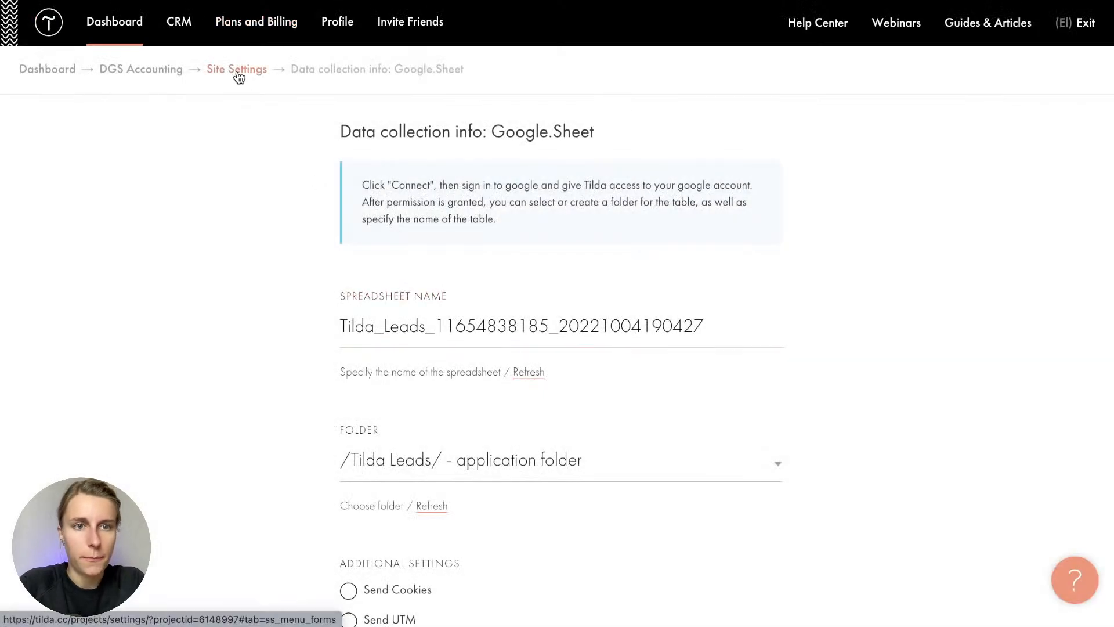
{"action": "left_click", "coordinate": [238, 72]}
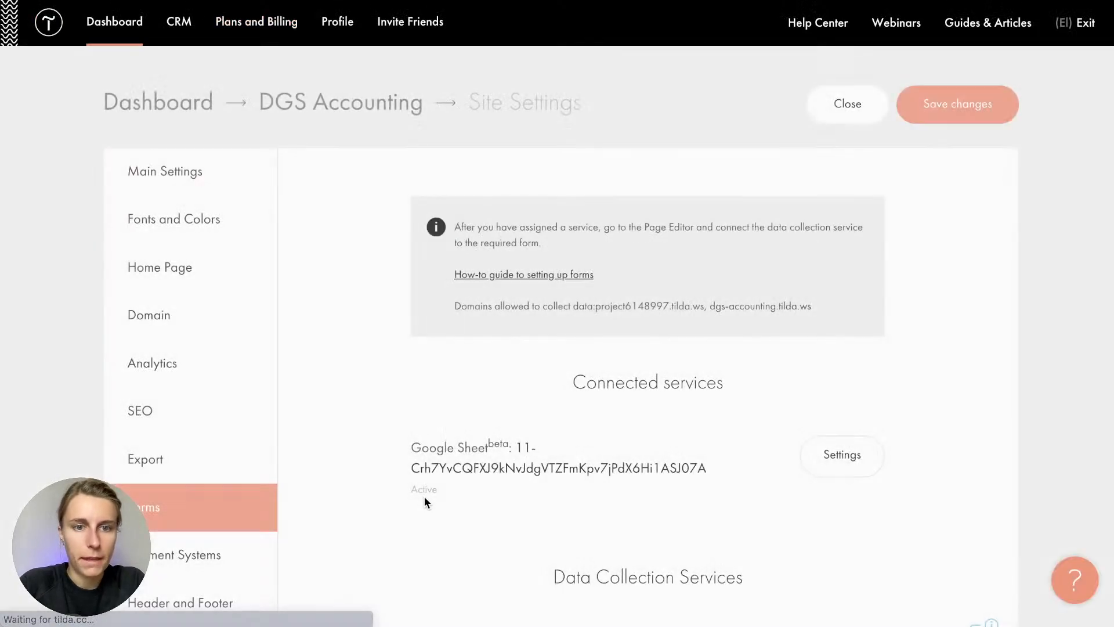
{"action": "scroll", "coordinate": [424, 496], "scroll_direction": "down", "scroll_amount": 4}
{"action": "scroll", "coordinate": [424, 502], "scroll_direction": "up", "scroll_amount": 1}
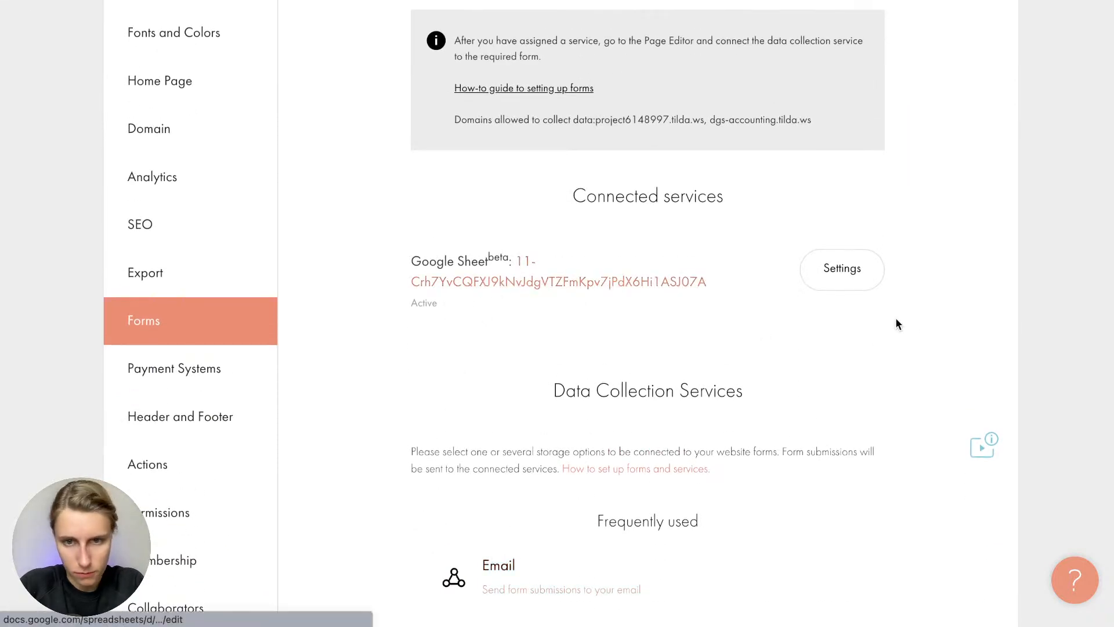
Rename the Google Sheet spreadsheet to 'DGS Accounting Website' and confirm the change
{"action": "left_click", "coordinate": [846, 268]}
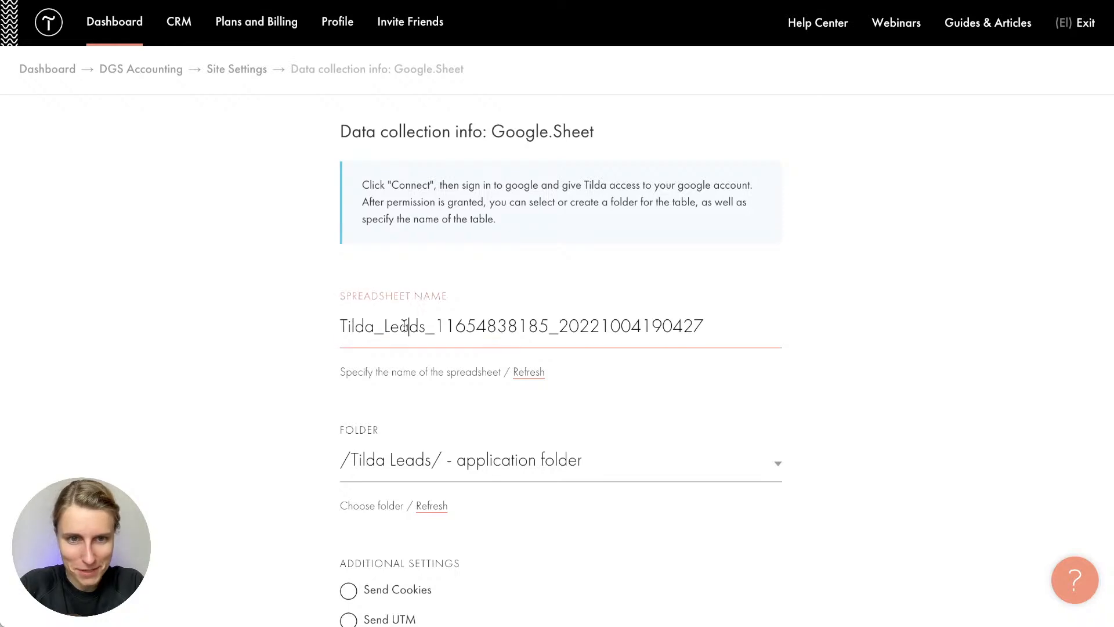
{"action": "double_click", "coordinate": [404, 326]}
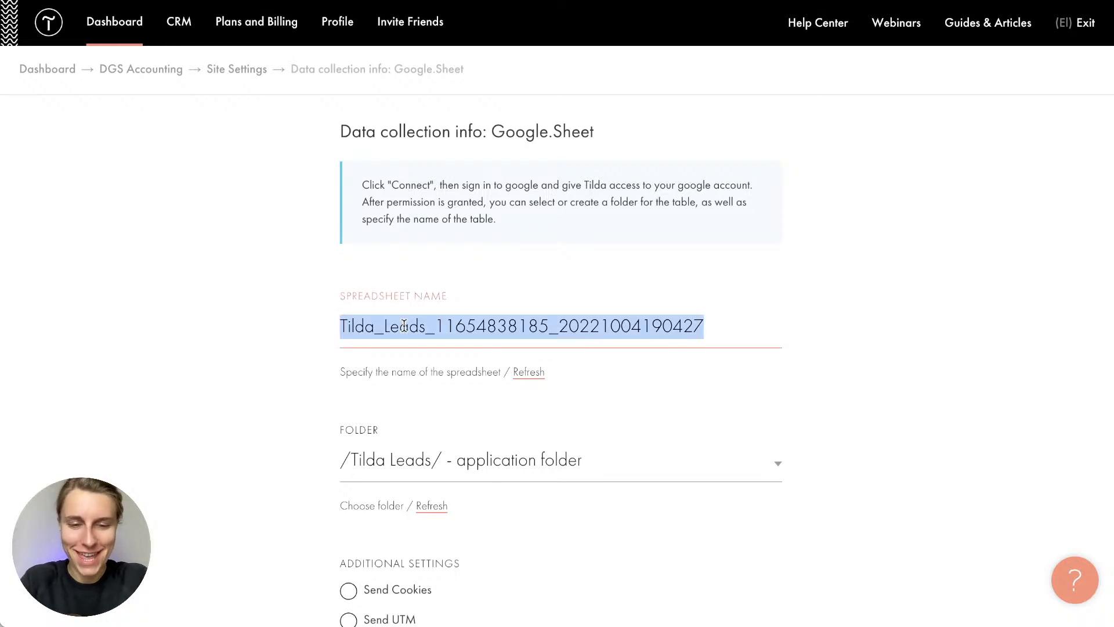
{"action": "type", "text": "DGS Account"}
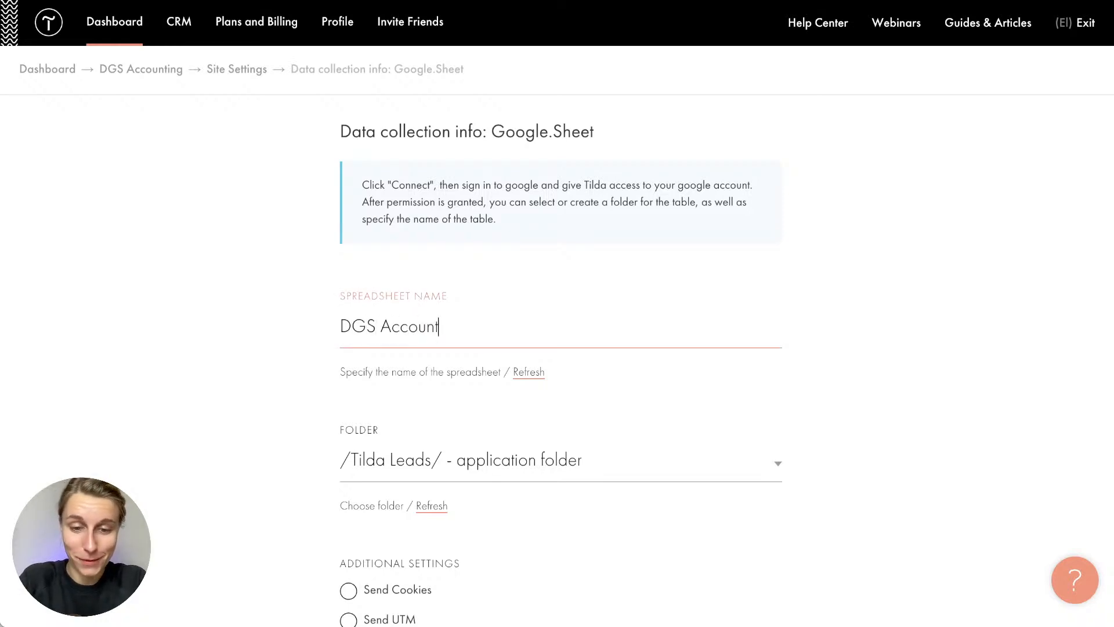
{"action": "type", "text": "ing Website"}
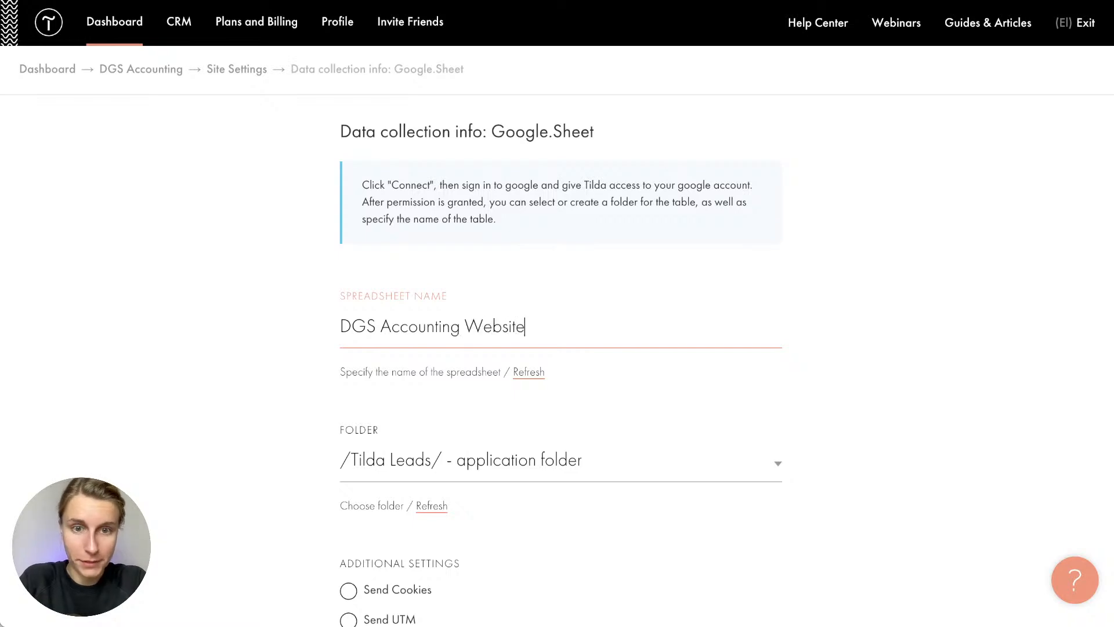
{"action": "scroll", "coordinate": [604, 284], "scroll_direction": "down", "scroll_amount": 10}
{"action": "left_click", "coordinate": [489, 392]}
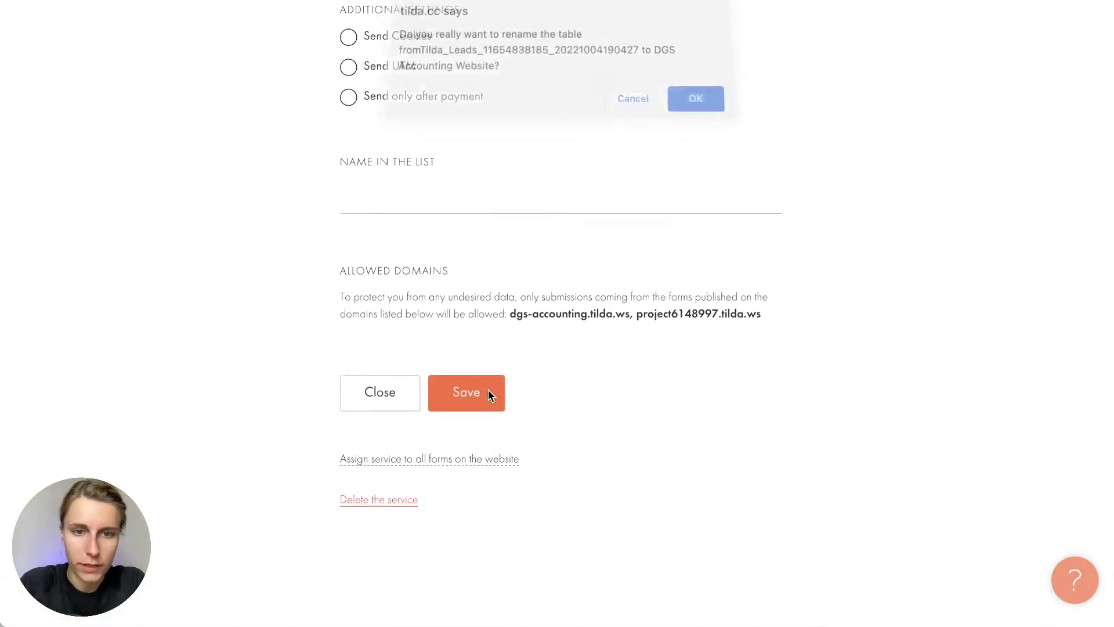
{"action": "left_click", "coordinate": [699, 104]}
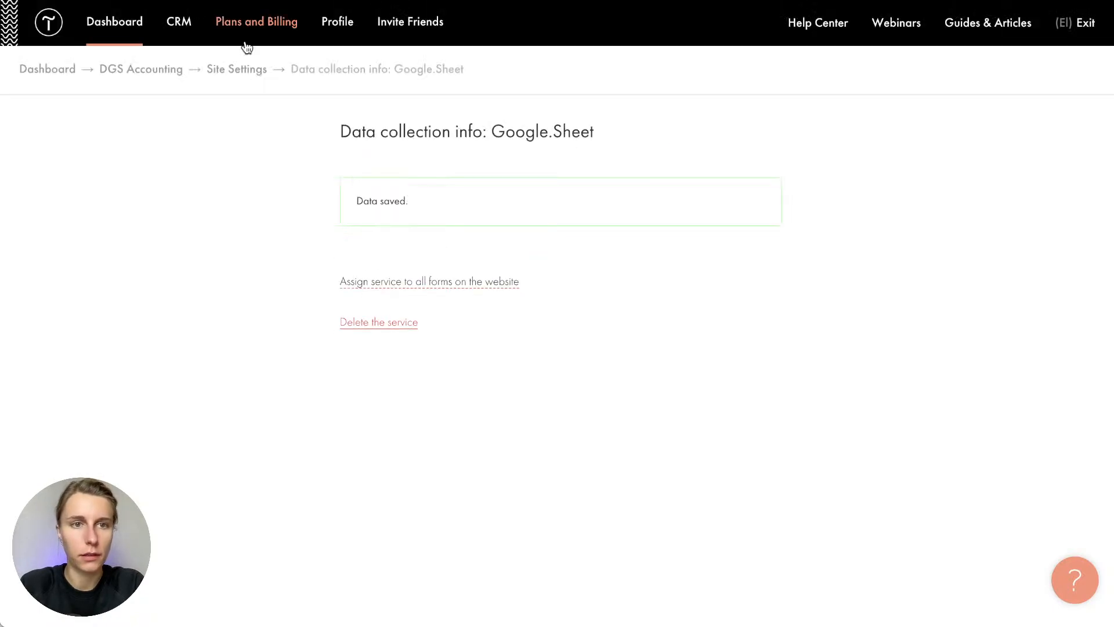
{"action": "left_click", "coordinate": [242, 69]}
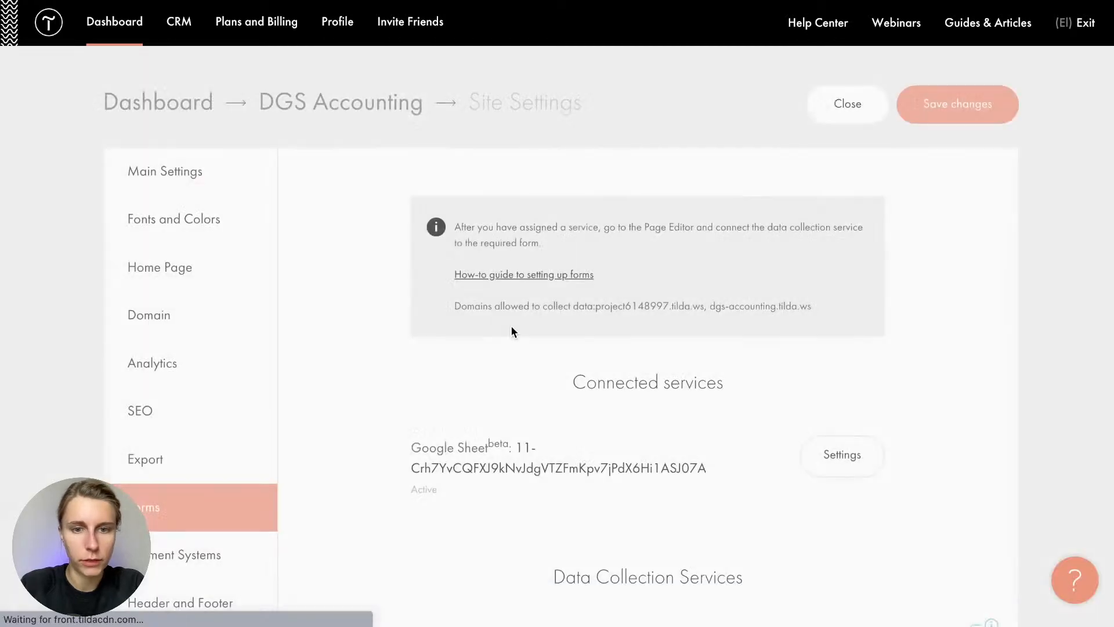
Set the service's list name to 'DGS Accounting Website' and save it
{"action": "left_click", "coordinate": [844, 456]}
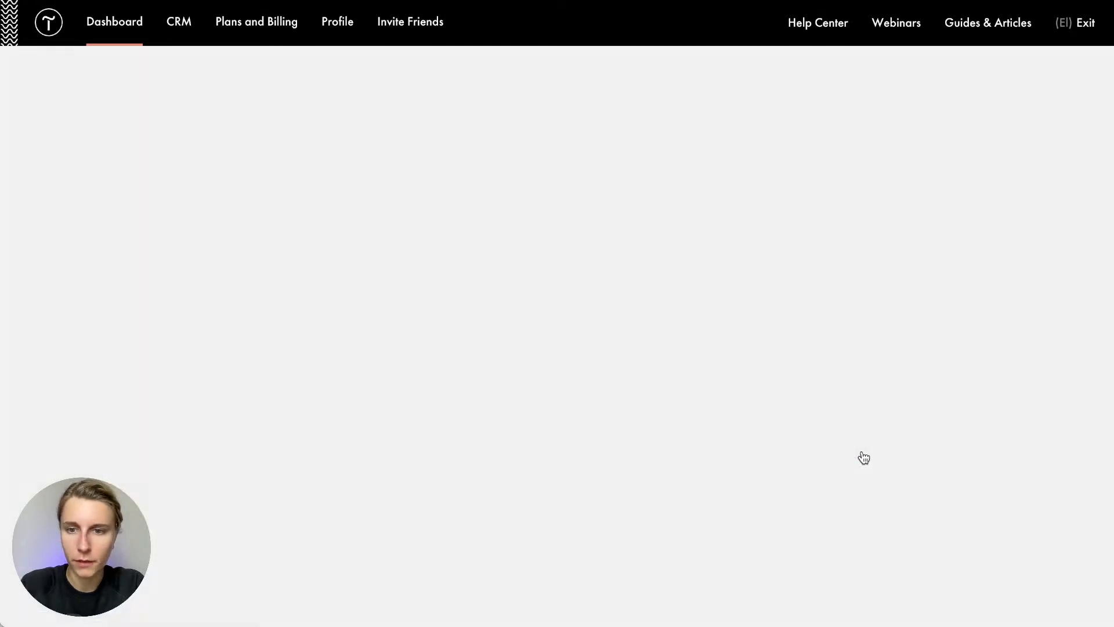
{"action": "scroll", "coordinate": [462, 402], "scroll_direction": "down", "scroll_amount": 8}
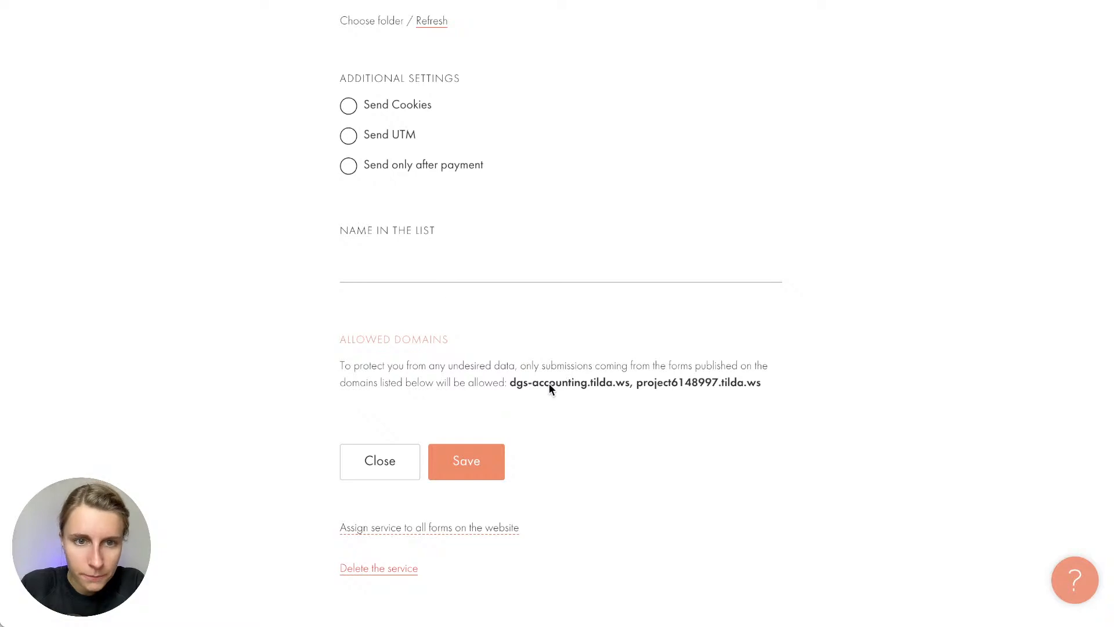
{"action": "left_click", "coordinate": [428, 261]}
{"action": "scroll", "coordinate": [428, 291], "scroll_direction": "up", "scroll_amount": 9}
{"action": "triple_click", "coordinate": [428, 329]}
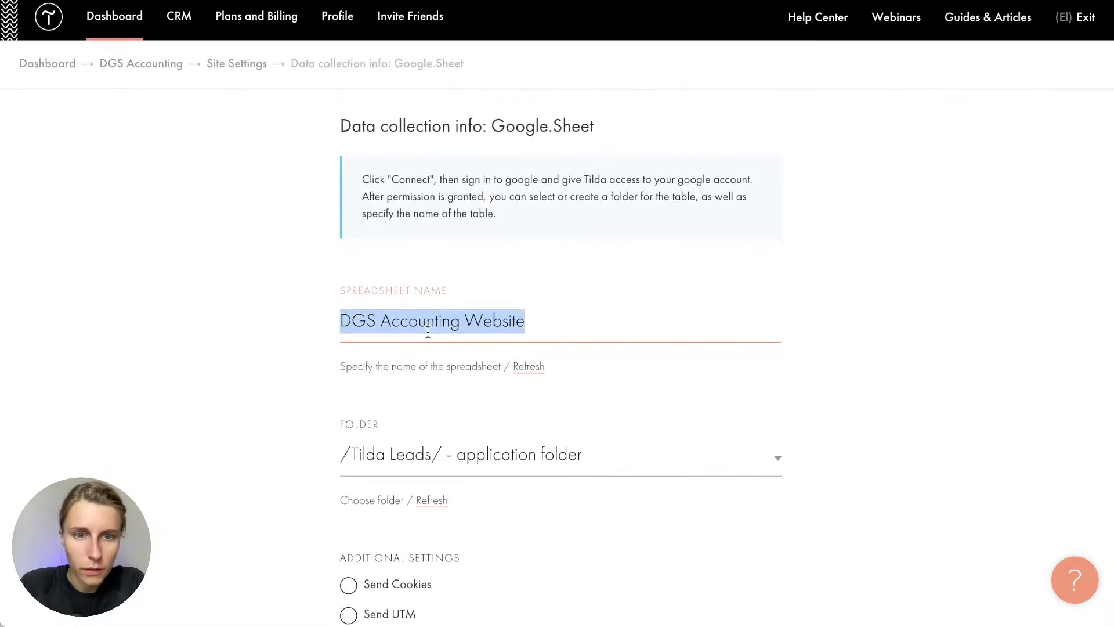
{"action": "key", "text": "ctrl+c"}
{"action": "scroll", "coordinate": [428, 329], "scroll_direction": "down", "scroll_amount": 9}
{"action": "left_click", "coordinate": [425, 228]}
{"action": "key", "text": "ctrl+v"}
{"action": "left_click", "coordinate": [459, 432]}
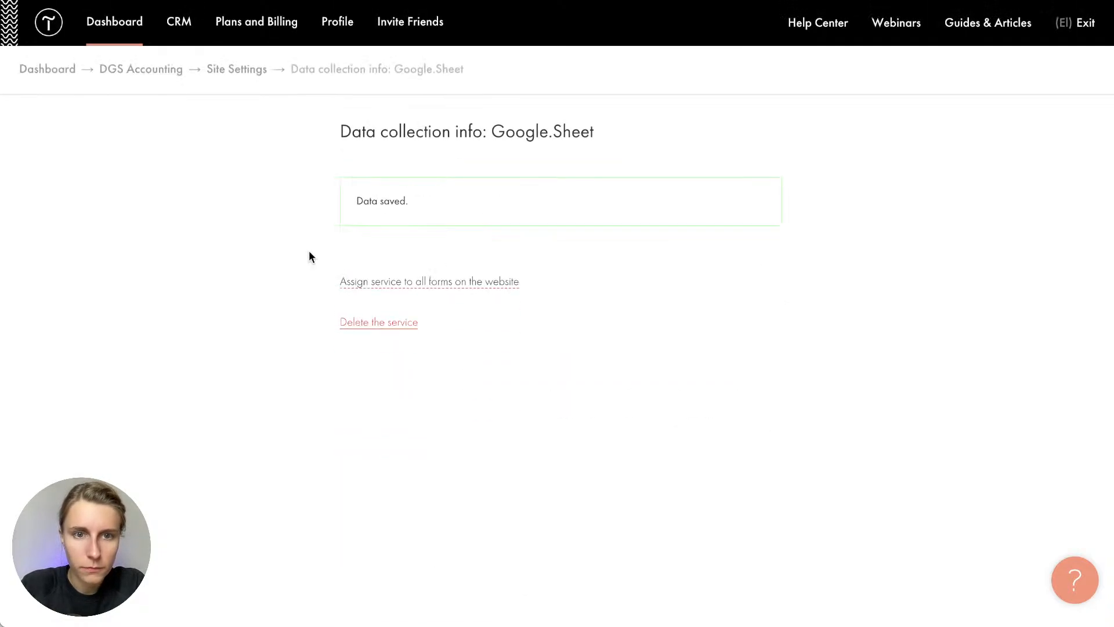
{"action": "left_click", "coordinate": [256, 69]}
{"action": "scroll", "coordinate": [354, 348], "scroll_direction": "down", "scroll_amount": 4}
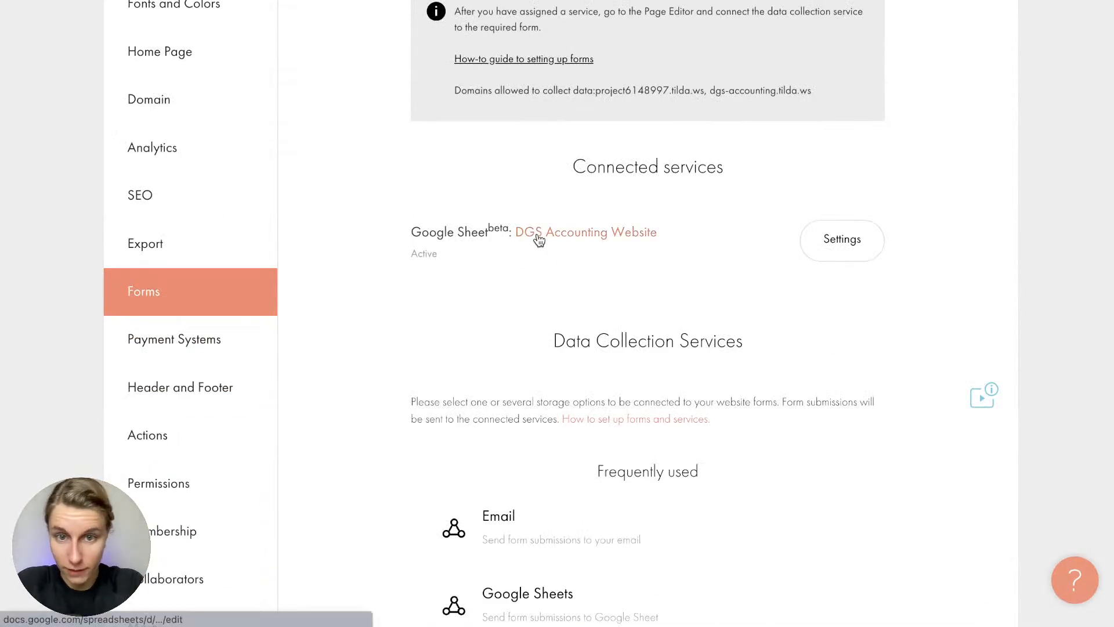
{"action": "scroll", "coordinate": [538, 270], "scroll_direction": "up", "scroll_amount": 3}
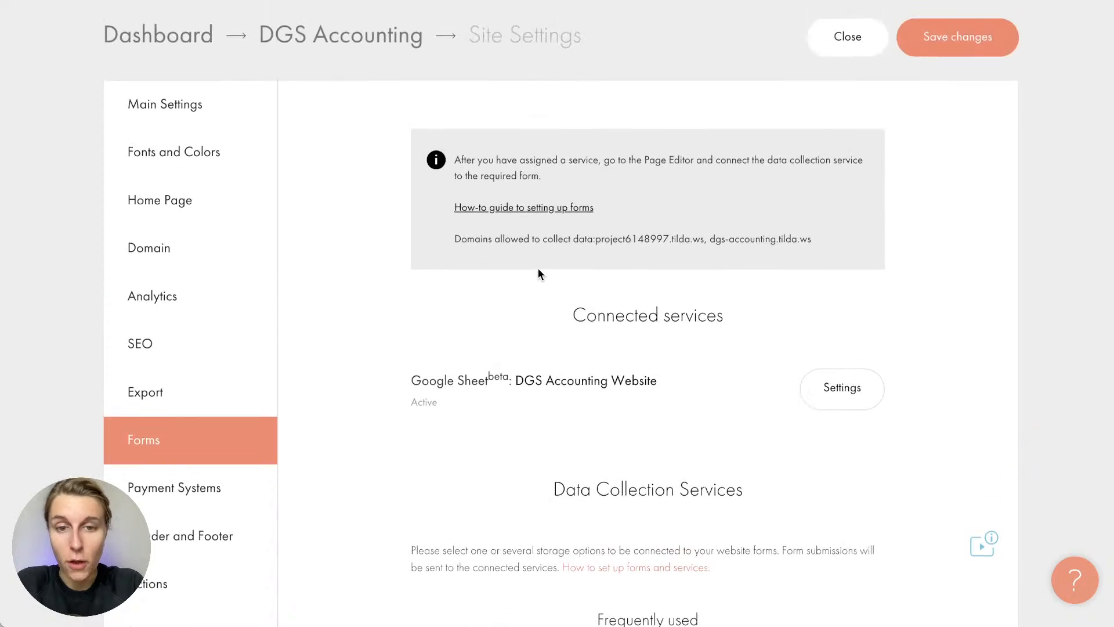
{"action": "scroll", "coordinate": [538, 270], "scroll_direction": "up", "scroll_amount": 1}
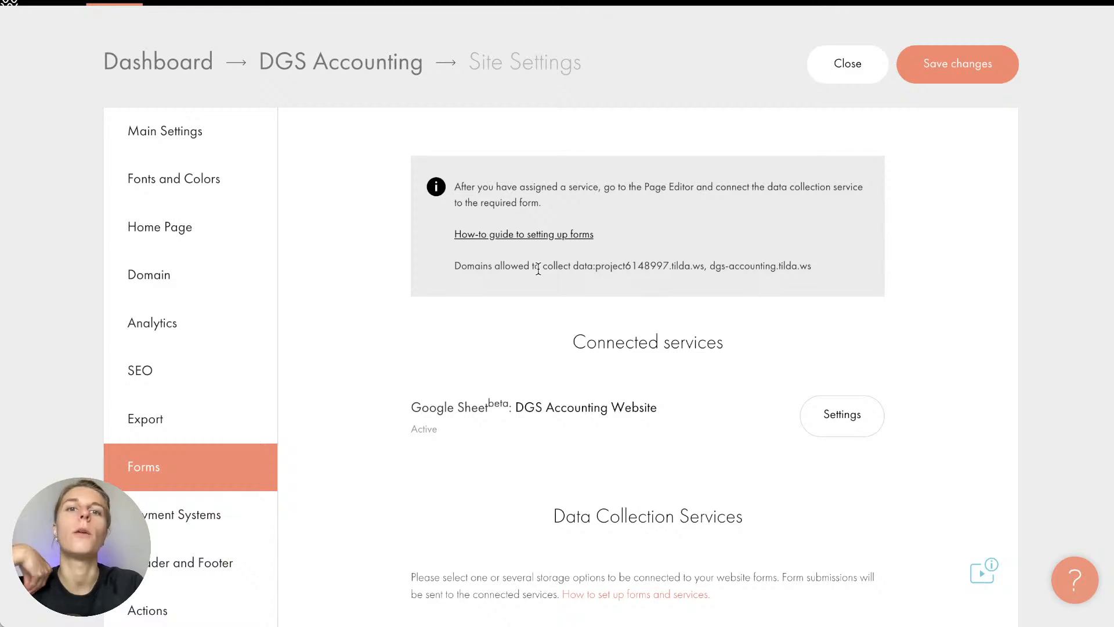
On the Company page, connect the contacts form to the DGS Accounting Website sheet
{"action": "left_click", "coordinate": [398, 66]}
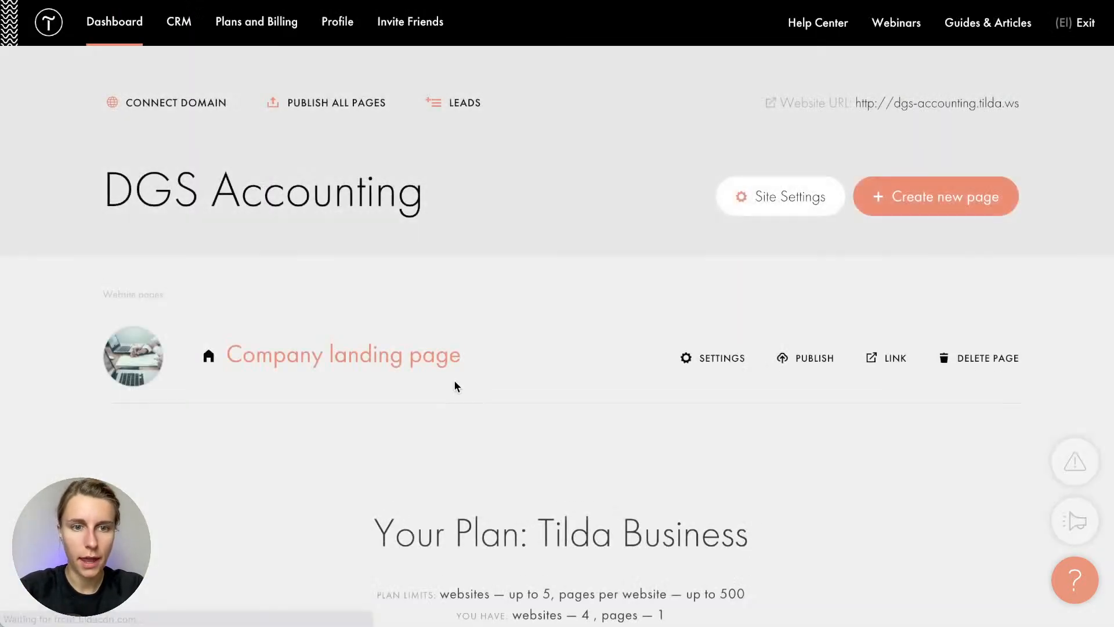
{"action": "left_click", "coordinate": [405, 356]}
{"action": "scroll", "coordinate": [405, 356], "scroll_direction": "down", "scroll_amount": 15}
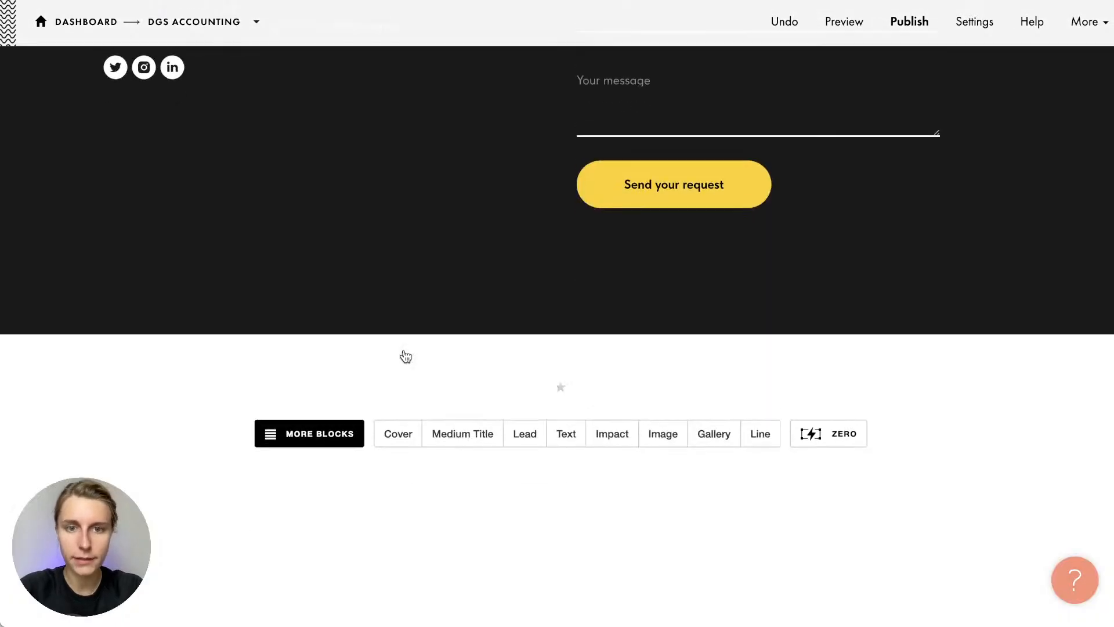
{"action": "scroll", "coordinate": [405, 355], "scroll_direction": "up", "scroll_amount": 5}
{"action": "scroll", "coordinate": [405, 355], "scroll_direction": "down", "scroll_amount": 5}
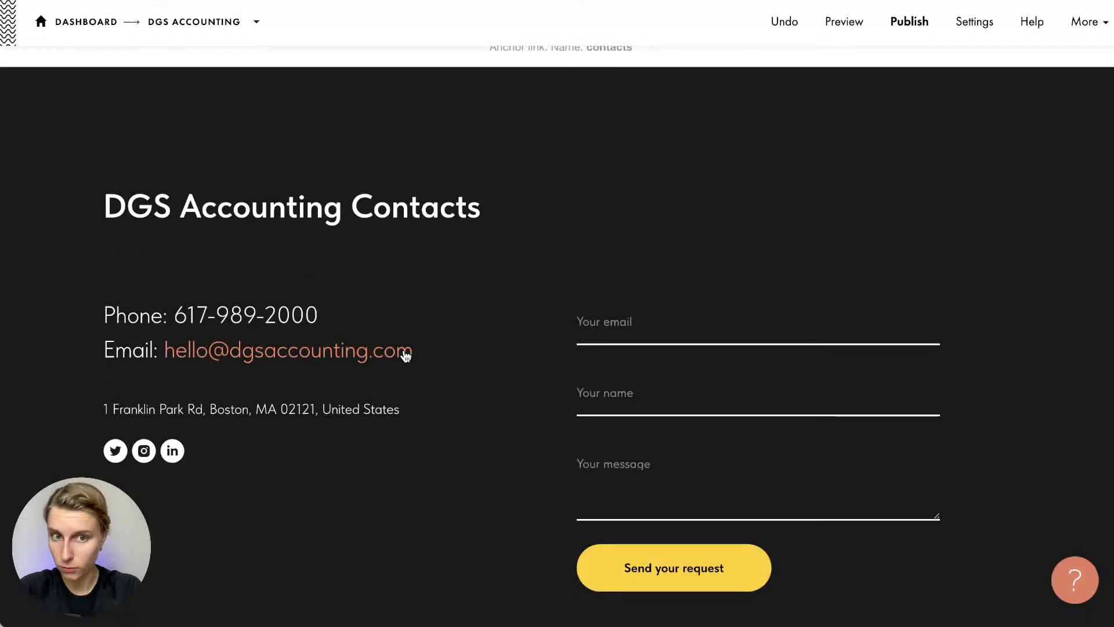
{"action": "scroll", "coordinate": [518, 207], "scroll_direction": "down", "scroll_amount": 1}
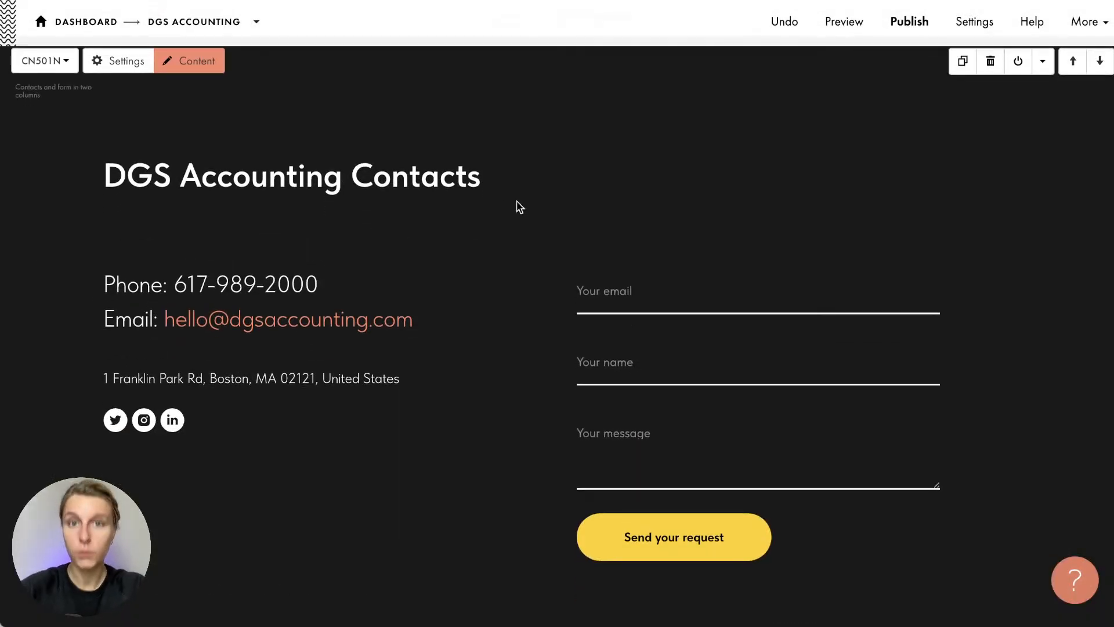
{"action": "left_click", "coordinate": [211, 65]}
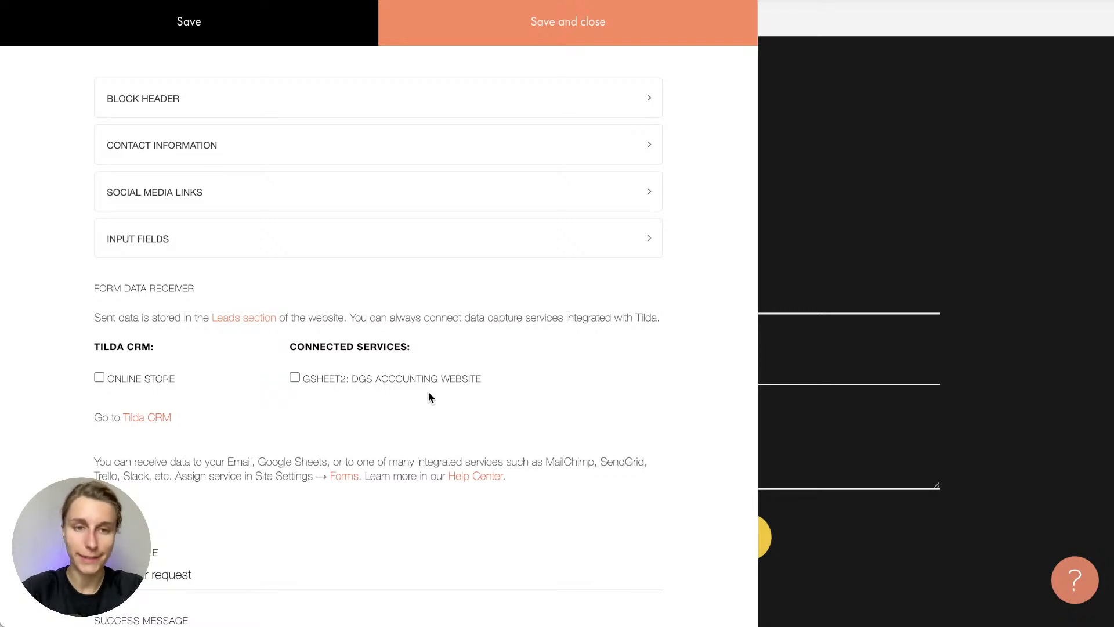
{"action": "left_click_drag", "start_coordinate": [292, 354], "coordinate": [418, 353]}
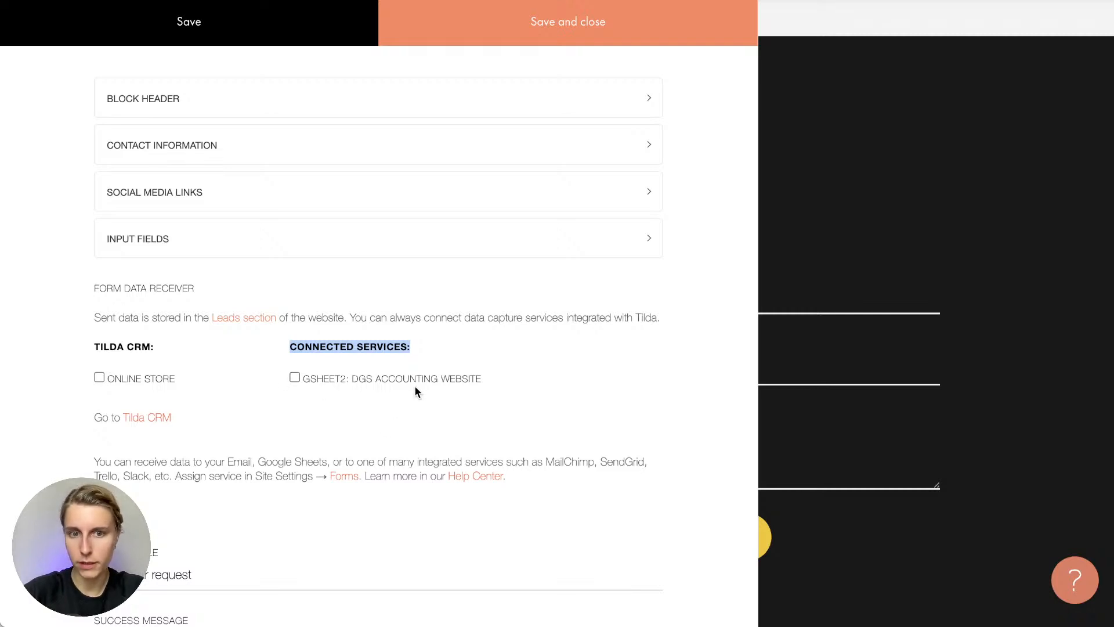
{"action": "left_click", "coordinate": [429, 374]}
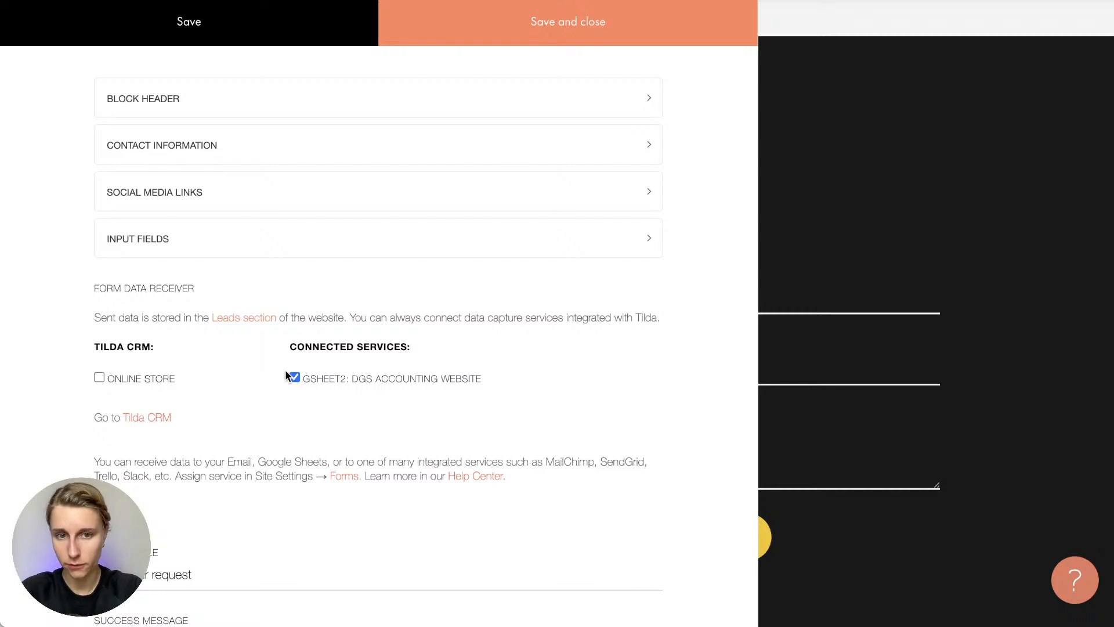
{"action": "left_click", "coordinate": [544, 29]}
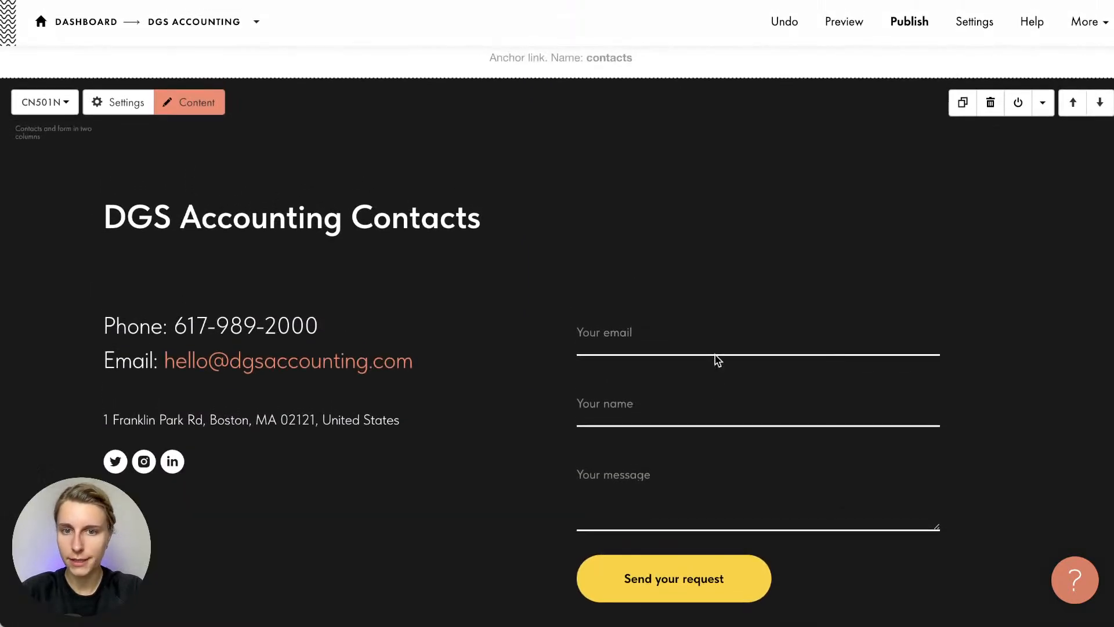
Connect the pop-up form to GSHEET2: DGS Accounting Website and save the block
{"action": "scroll", "coordinate": [714, 360], "scroll_direction": "up", "scroll_amount": 7}
{"action": "scroll", "coordinate": [715, 354], "scroll_direction": "up", "scroll_amount": 10}
{"action": "scroll", "coordinate": [715, 354], "scroll_direction": "down", "scroll_amount": 3}
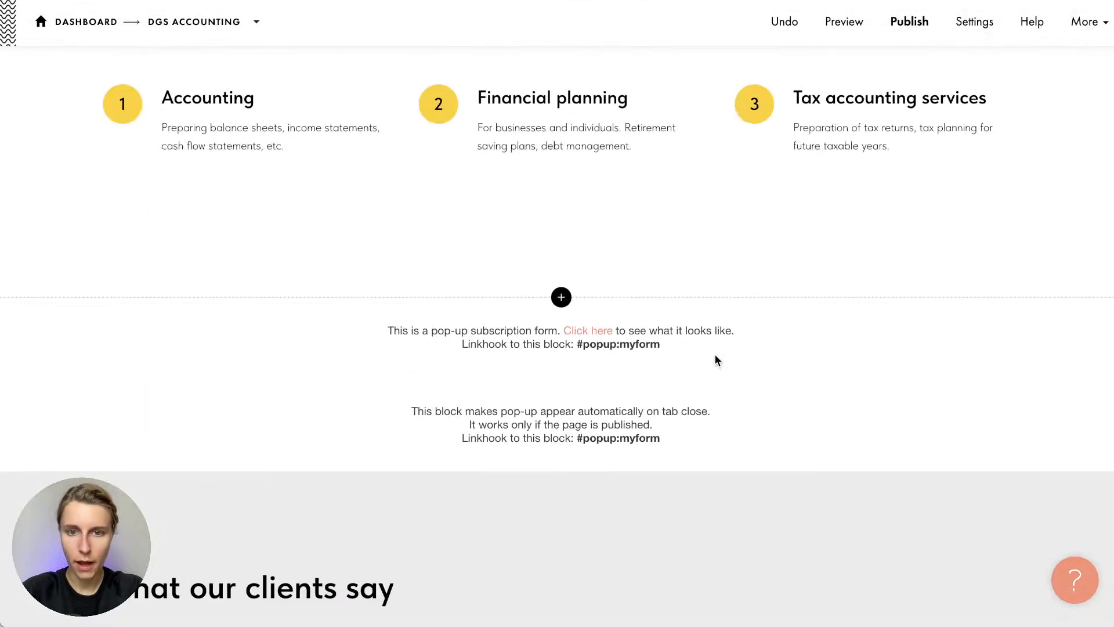
{"action": "left_click", "coordinate": [205, 320]}
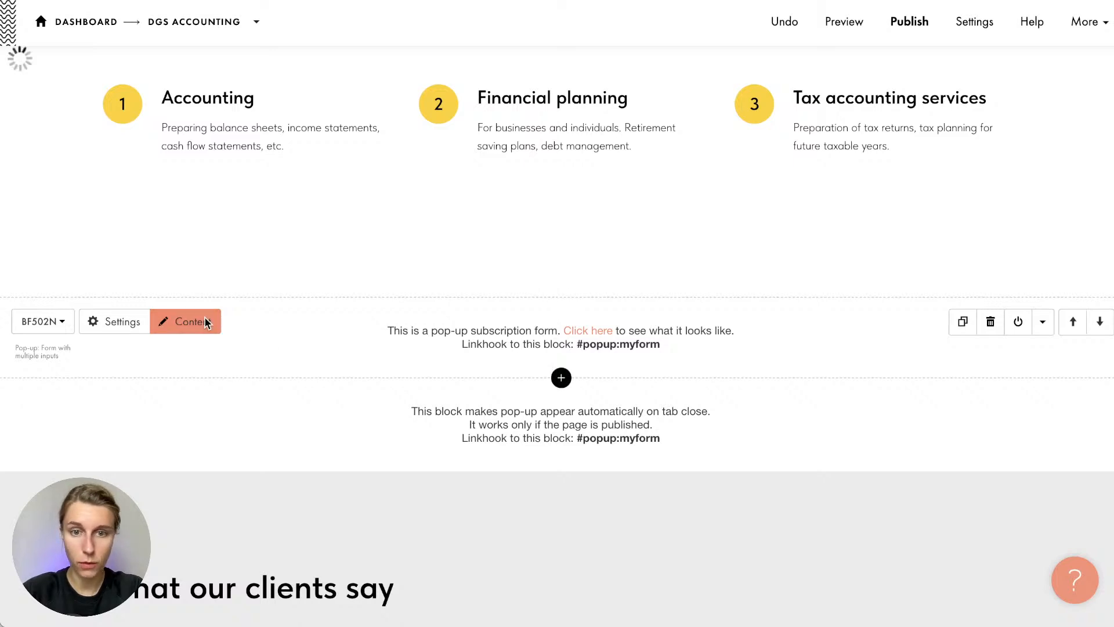
{"action": "left_click", "coordinate": [294, 452]}
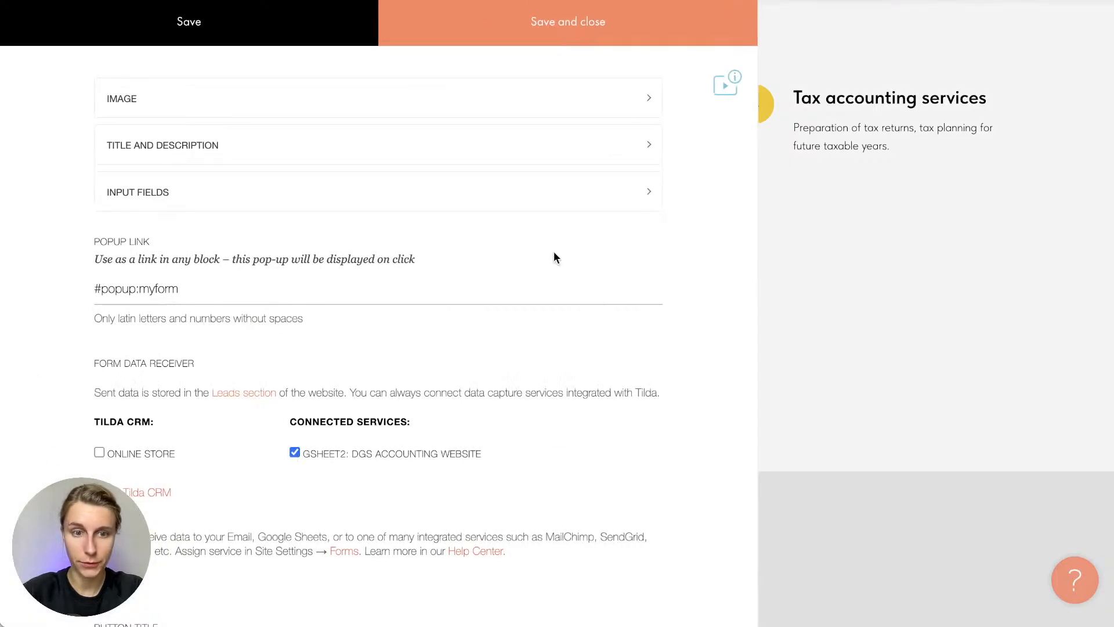
{"action": "left_click", "coordinate": [578, 30]}
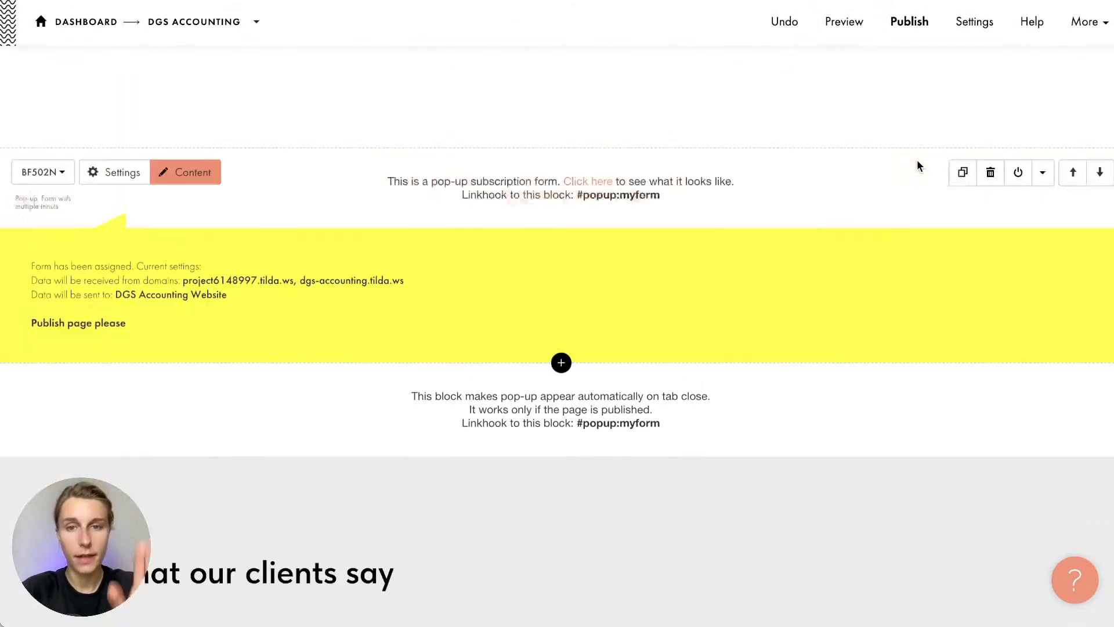
{"action": "scroll", "coordinate": [917, 163], "scroll_direction": "up", "scroll_amount": 15}
Publish the page and open the live site down to the contact form
{"action": "left_click", "coordinate": [910, 21]}
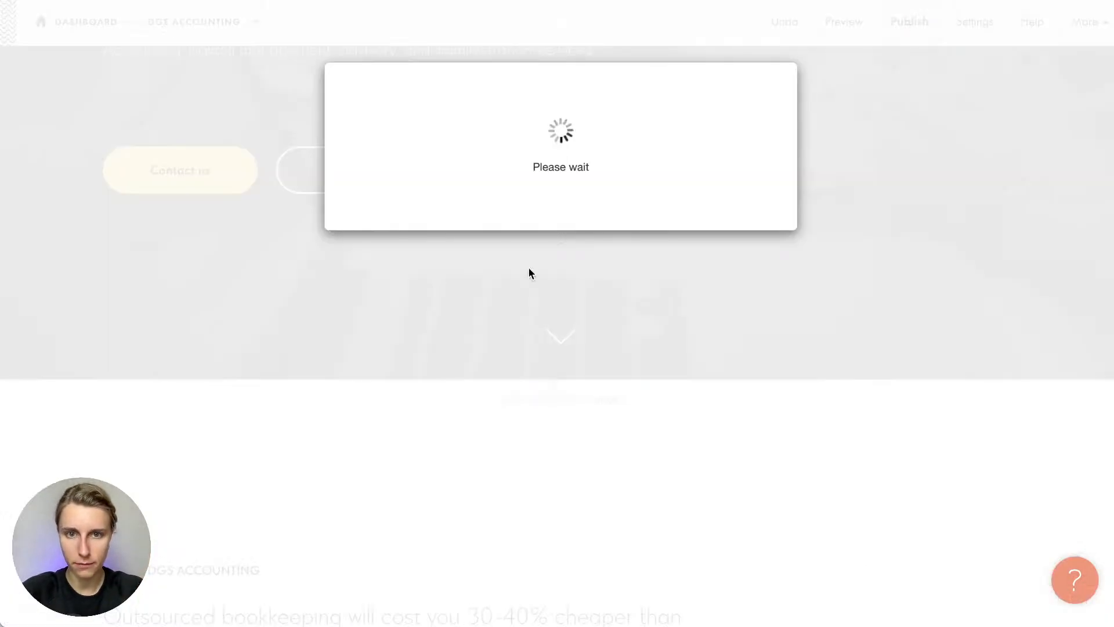
{"action": "left_click", "coordinate": [530, 274]}
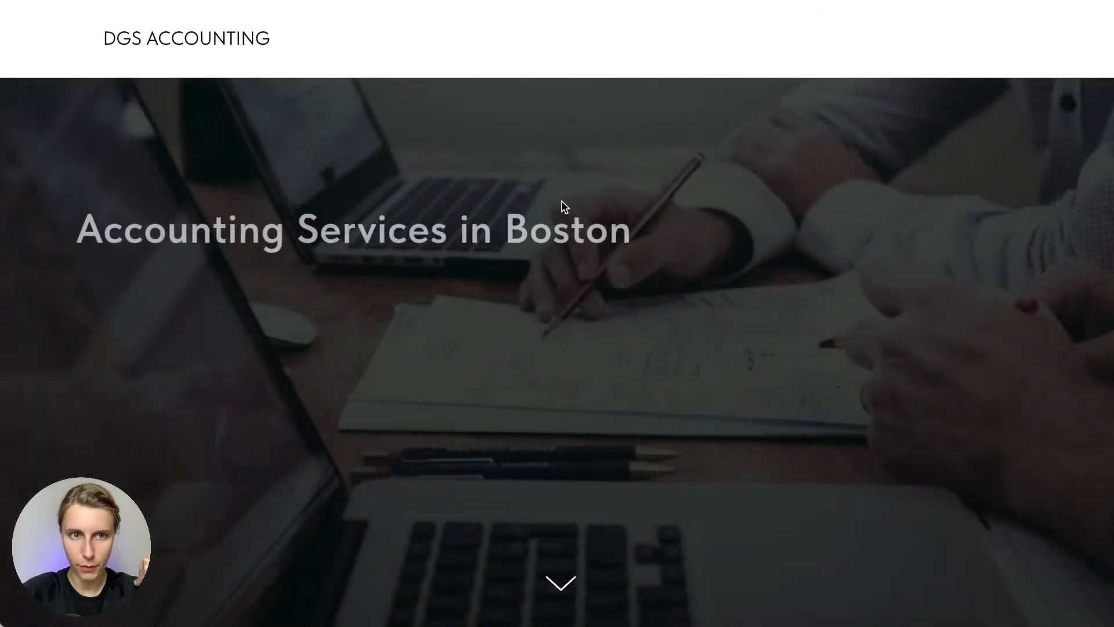
{"action": "scroll", "coordinate": [562, 202], "scroll_direction": "down", "scroll_amount": 20}
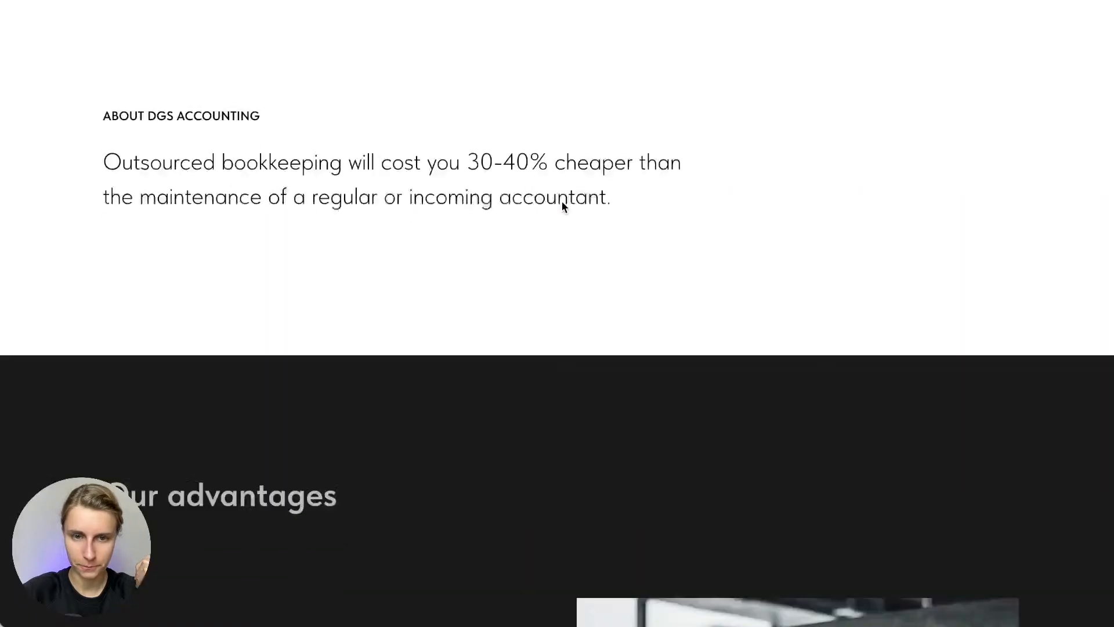
{"action": "scroll", "coordinate": [565, 207], "scroll_direction": "down", "scroll_amount": 5}
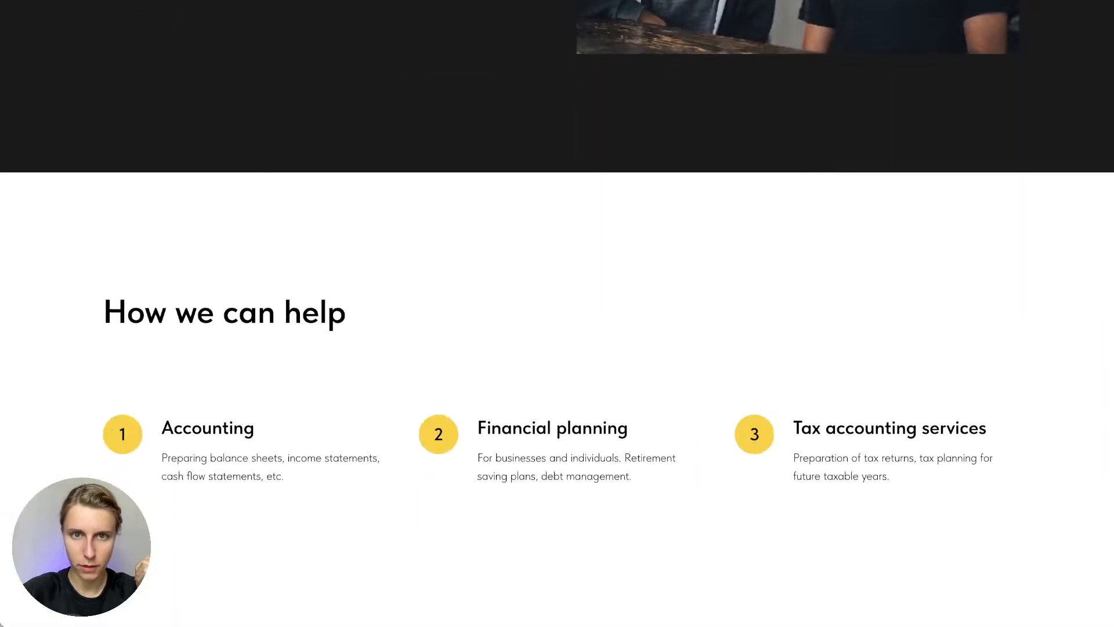
{"action": "scroll", "coordinate": [536, 277], "scroll_direction": "down", "scroll_amount": 15}
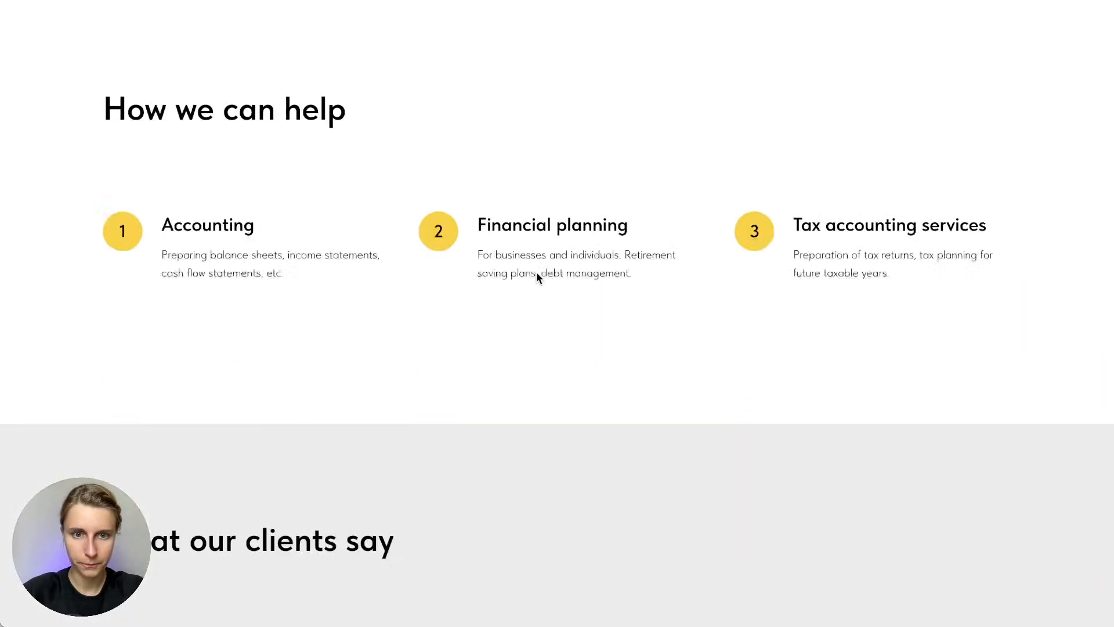
{"action": "scroll", "coordinate": [507, 348], "scroll_direction": "down", "scroll_amount": 7}
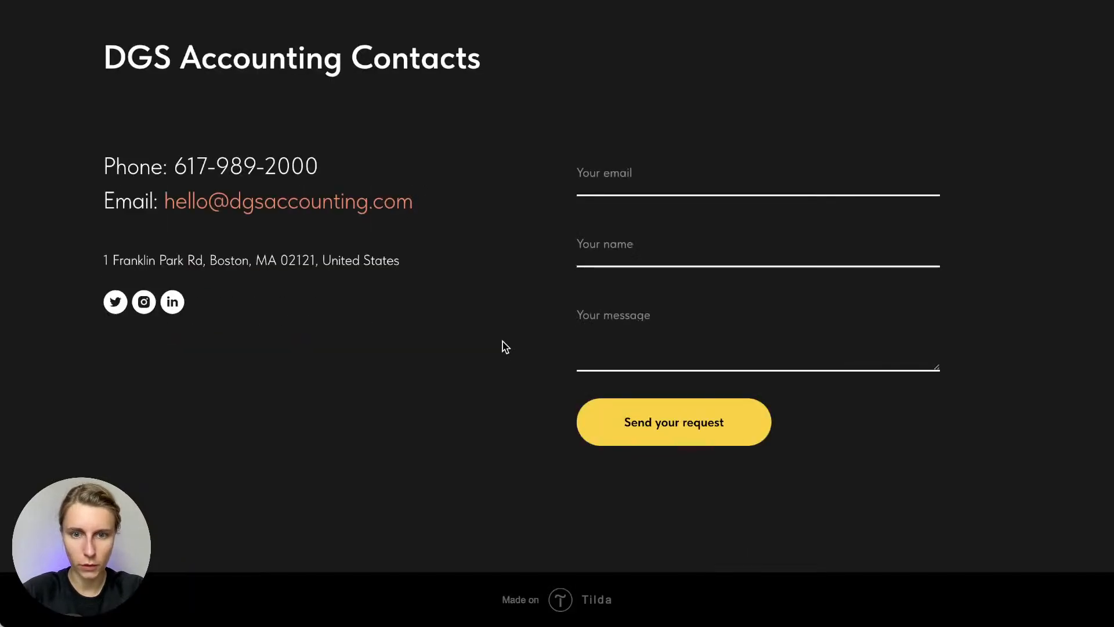
Send a test request with a test e-mail, a name and message 'This is the test'
{"action": "left_click", "coordinate": [637, 168]}
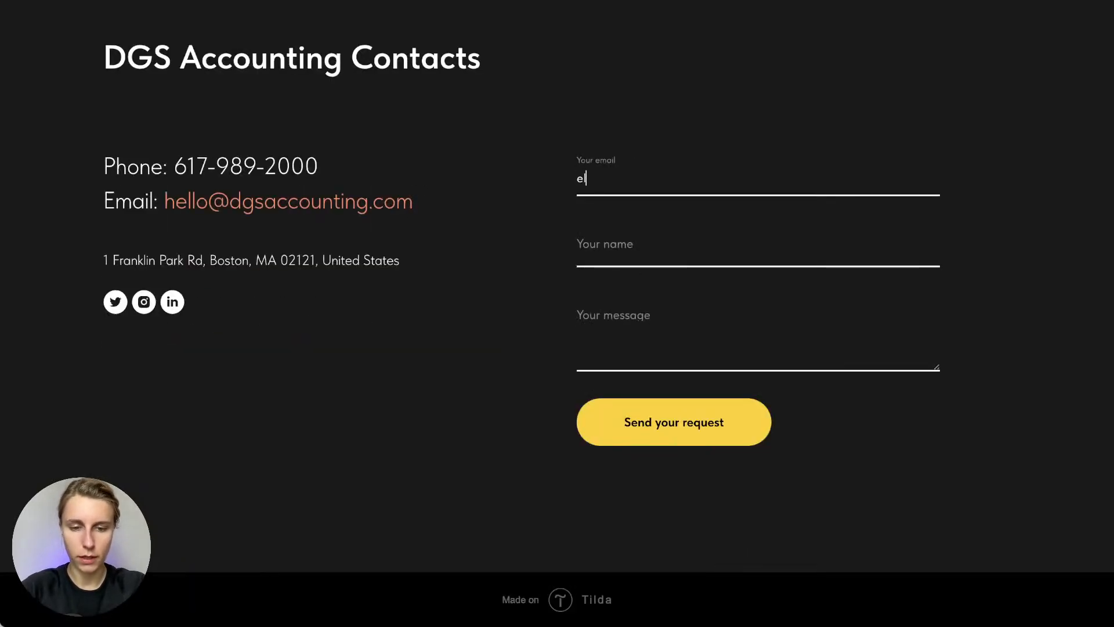
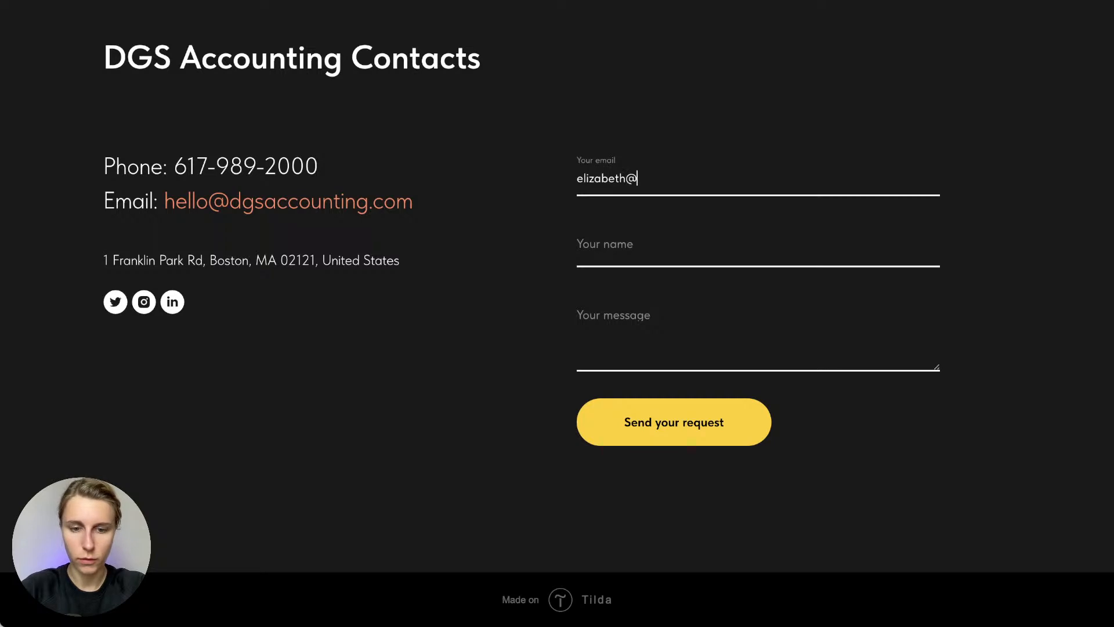
{"action": "key", "text": "Tab"}
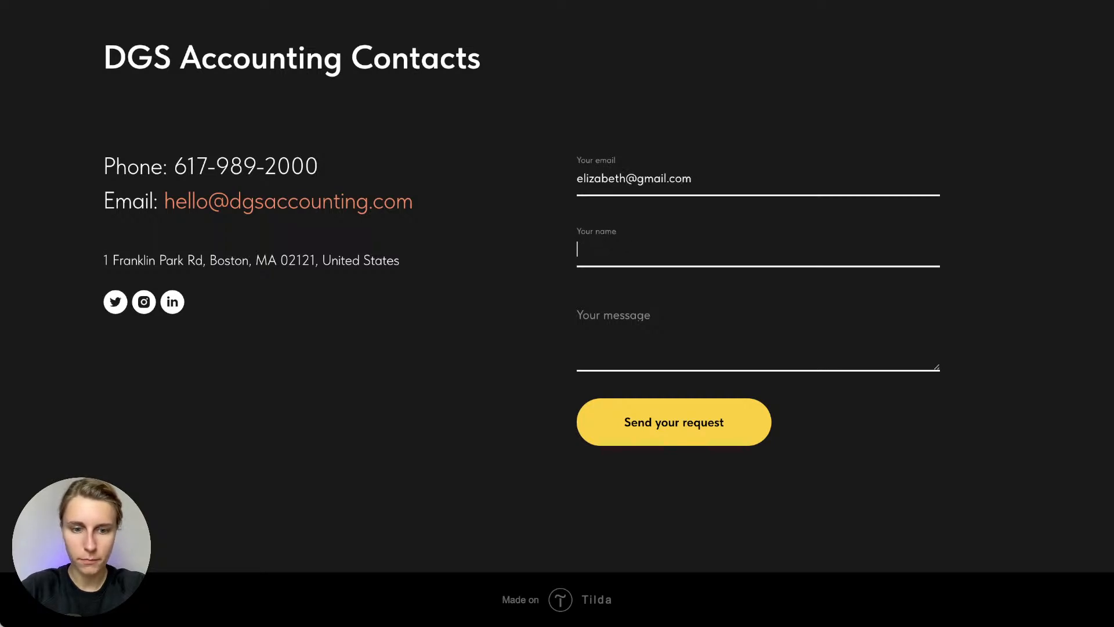
{"action": "type", "text": "Elizabeth"}
{"action": "key", "text": "Tab"}
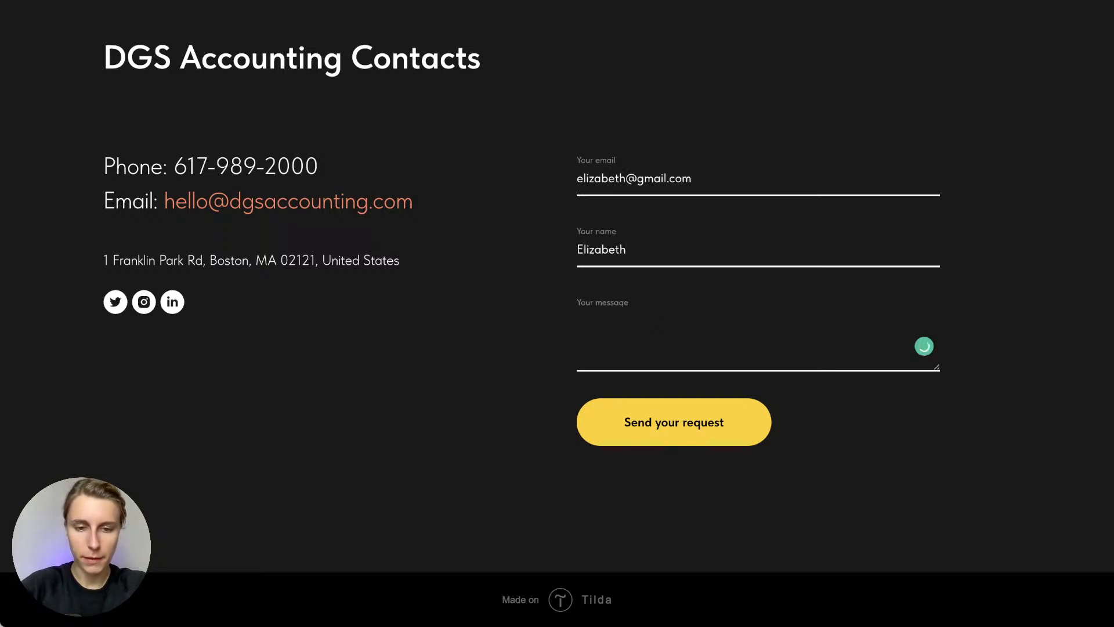
{"action": "type", "text": "This is the "}
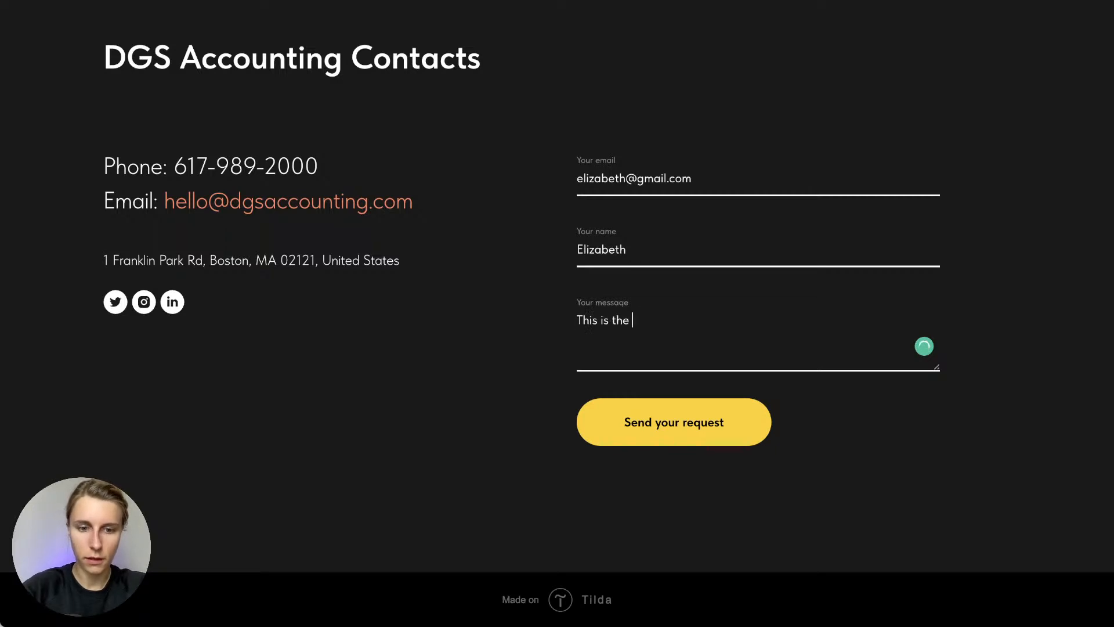
{"action": "type", "text": "test"}
{"action": "left_click", "coordinate": [688, 426]}
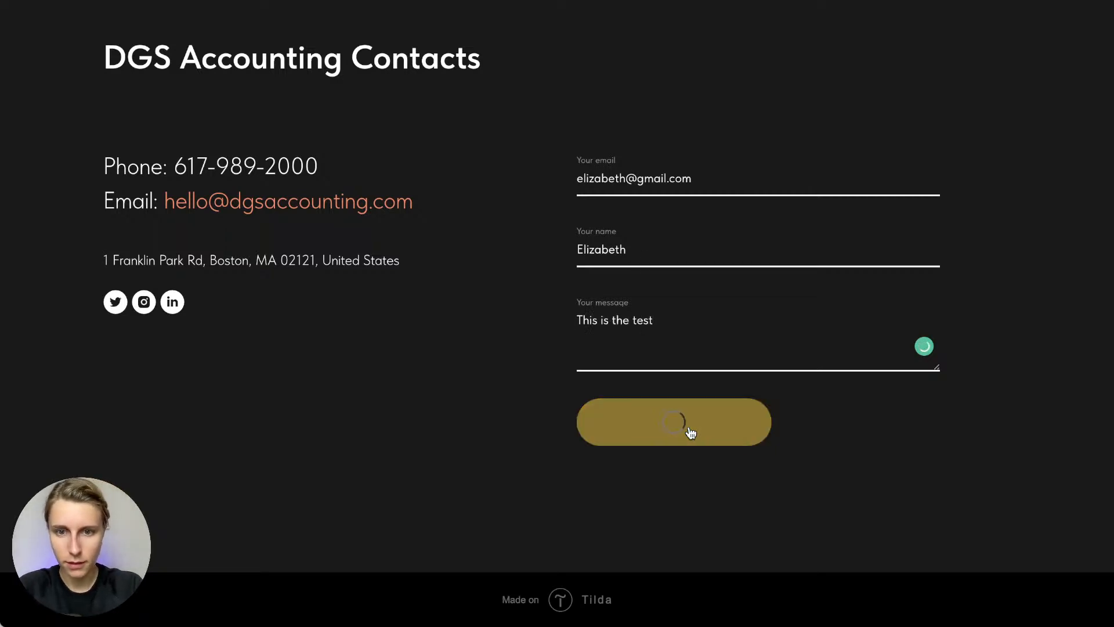
{"action": "left_click", "coordinate": [462, 319]}
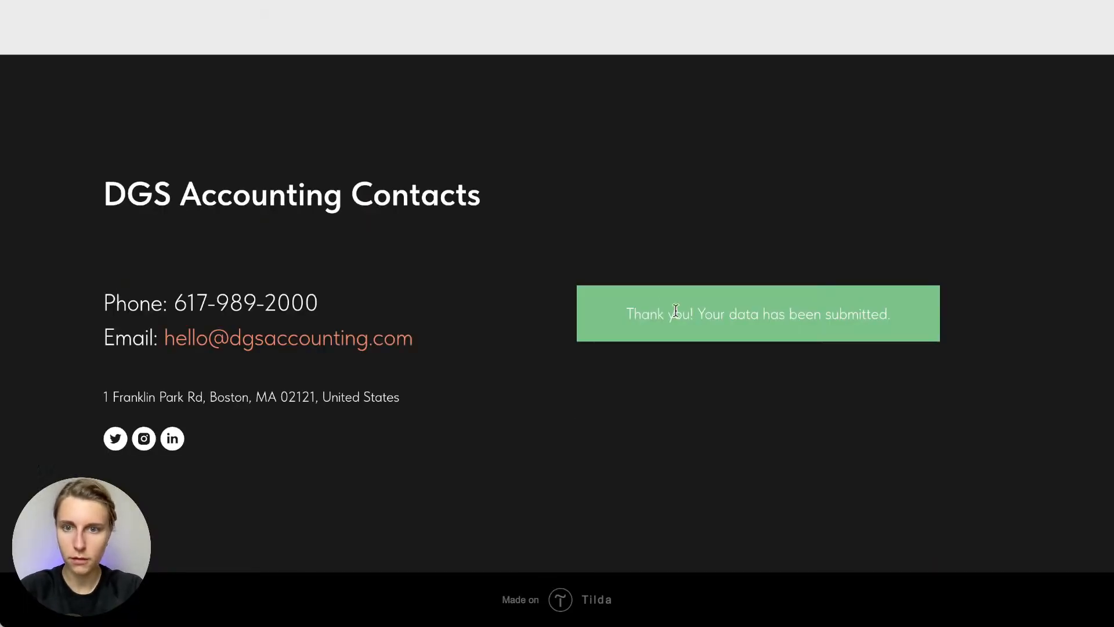
{"action": "scroll", "coordinate": [676, 311], "scroll_direction": "up", "scroll_amount": 20}
{"action": "key", "text": "super+r"}
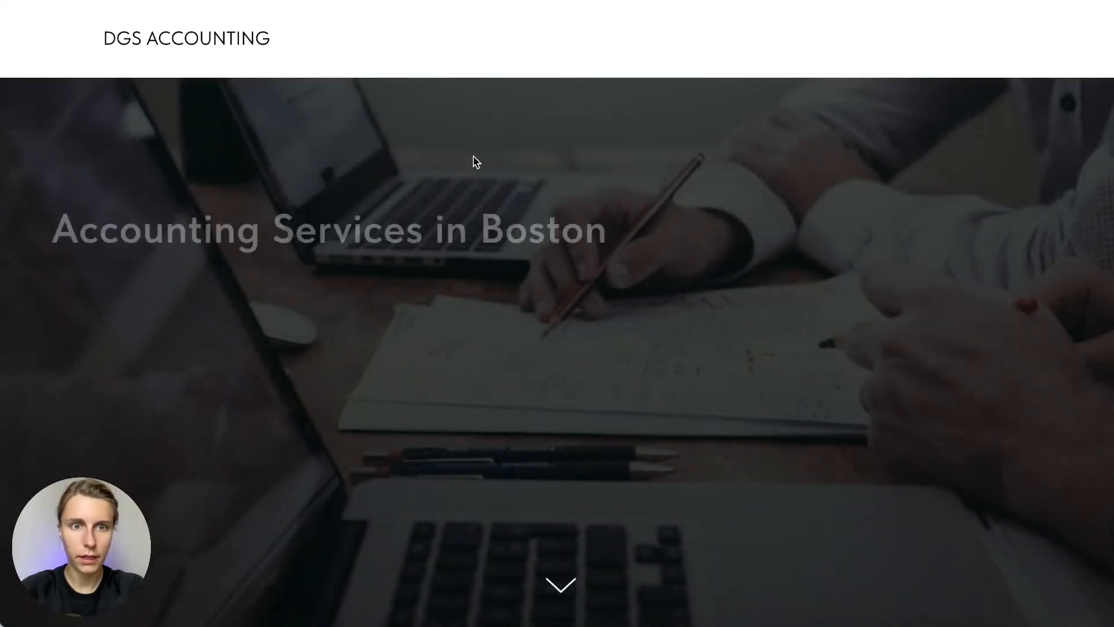
{"action": "scroll", "coordinate": [472, 162], "scroll_direction": "down", "scroll_amount": 5}
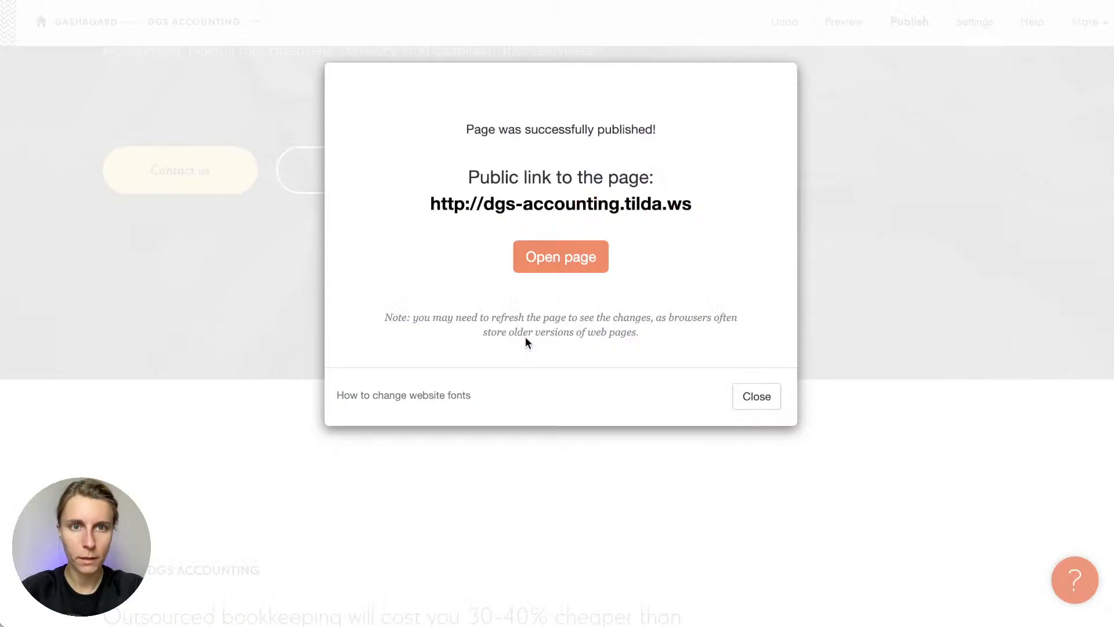
Confirm both the pop-up form and tab-close trigger use #popup:myform, saving each
{"action": "left_click", "coordinate": [757, 402]}
{"action": "scroll", "coordinate": [605, 479], "scroll_direction": "down", "scroll_amount": 6}
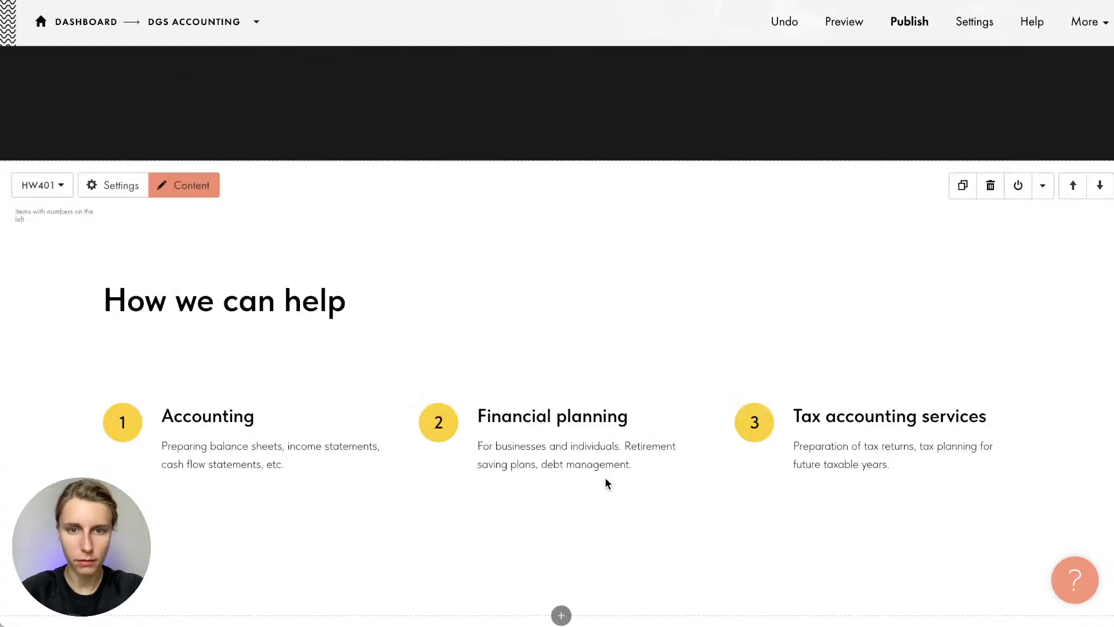
{"action": "scroll", "coordinate": [605, 482], "scroll_direction": "down", "scroll_amount": 7}
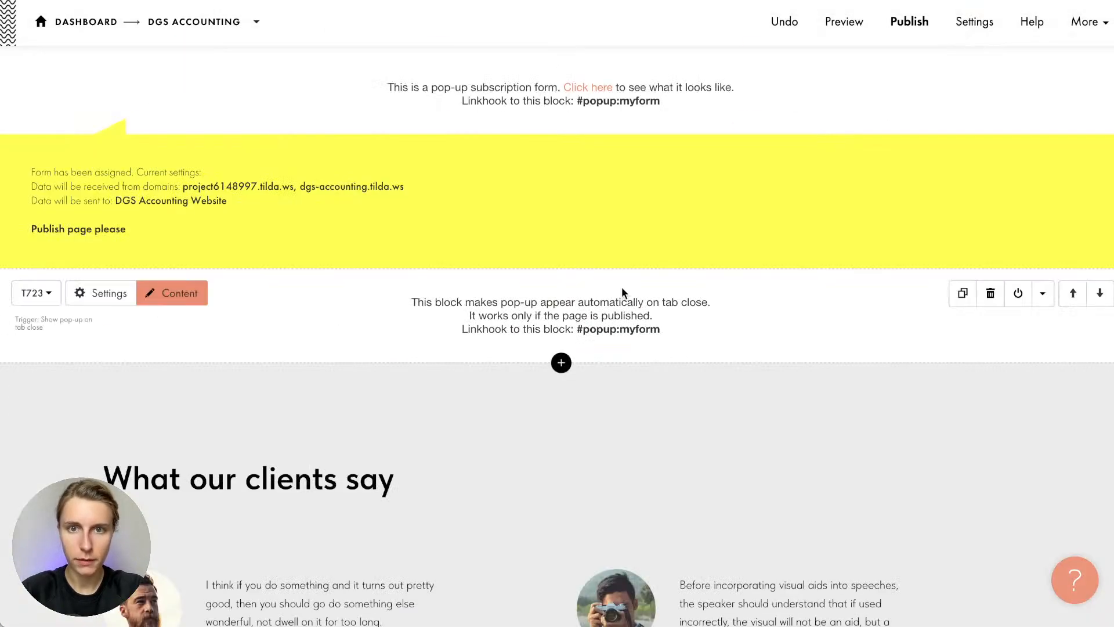
{"action": "left_click", "coordinate": [184, 81]}
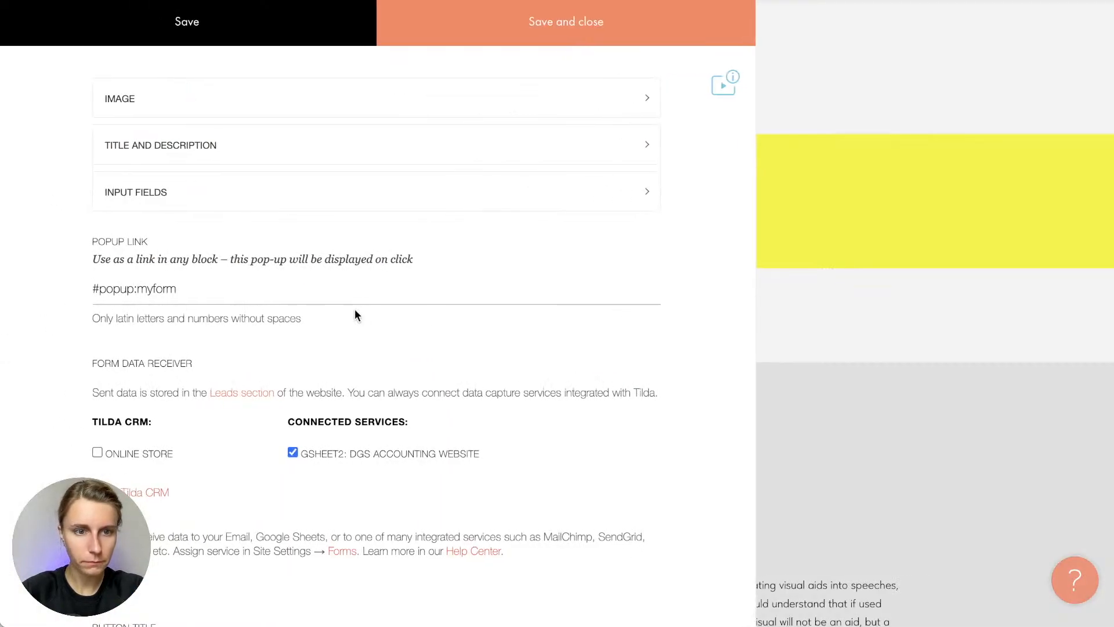
{"action": "left_click", "coordinate": [241, 291]}
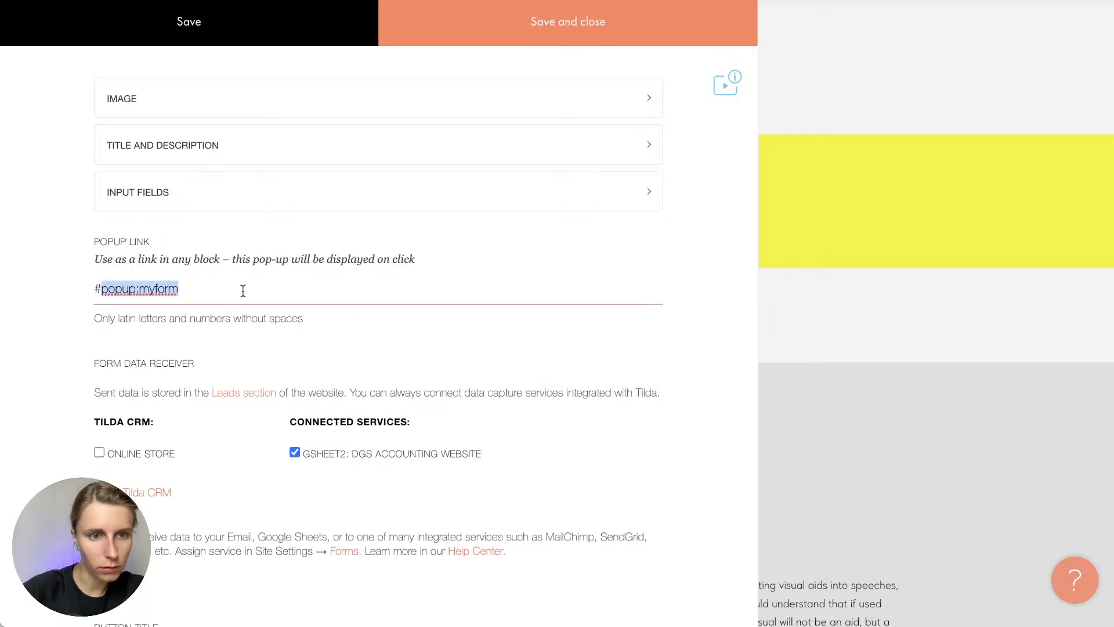
{"action": "left_click", "coordinate": [582, 29]}
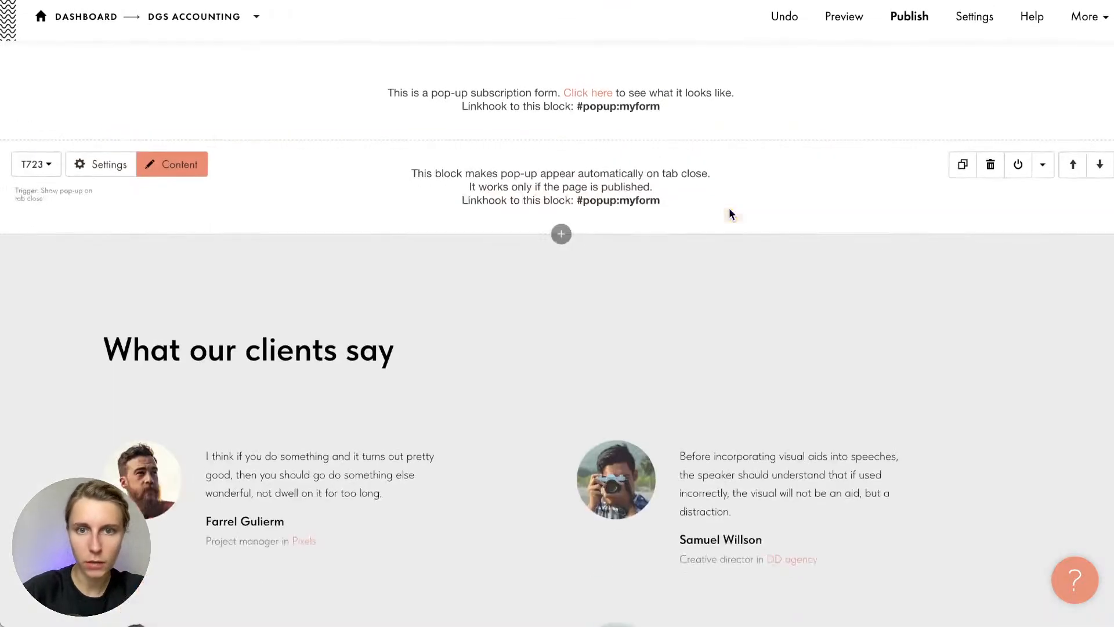
{"action": "left_click", "coordinate": [174, 183]}
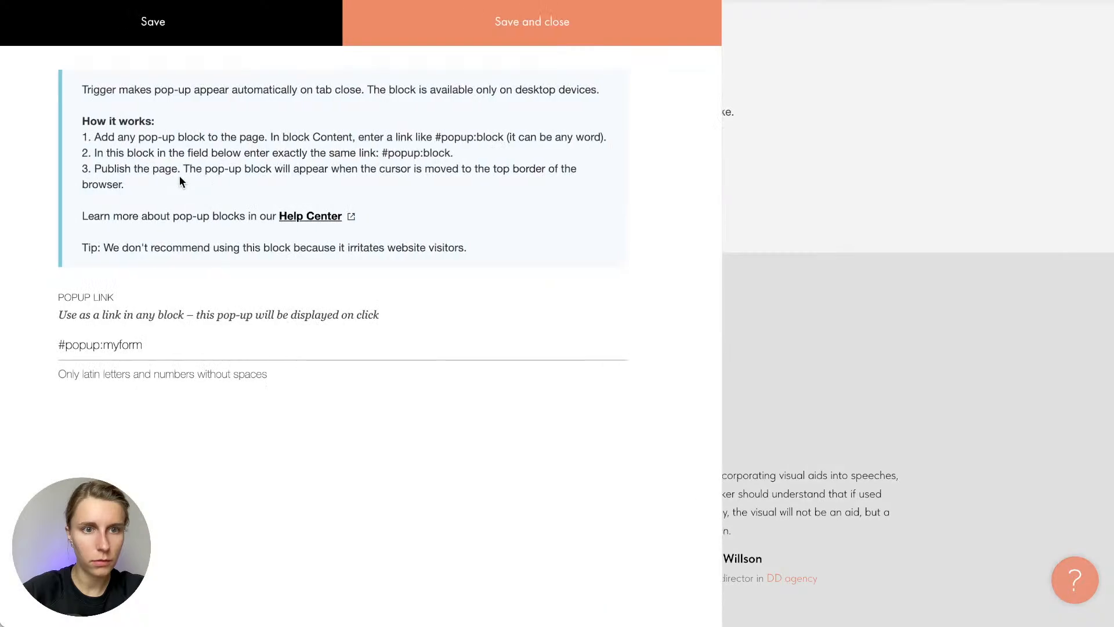
{"action": "left_click", "coordinate": [215, 346]}
{"action": "left_click", "coordinate": [215, 346]}
{"action": "left_click", "coordinate": [541, 36]}
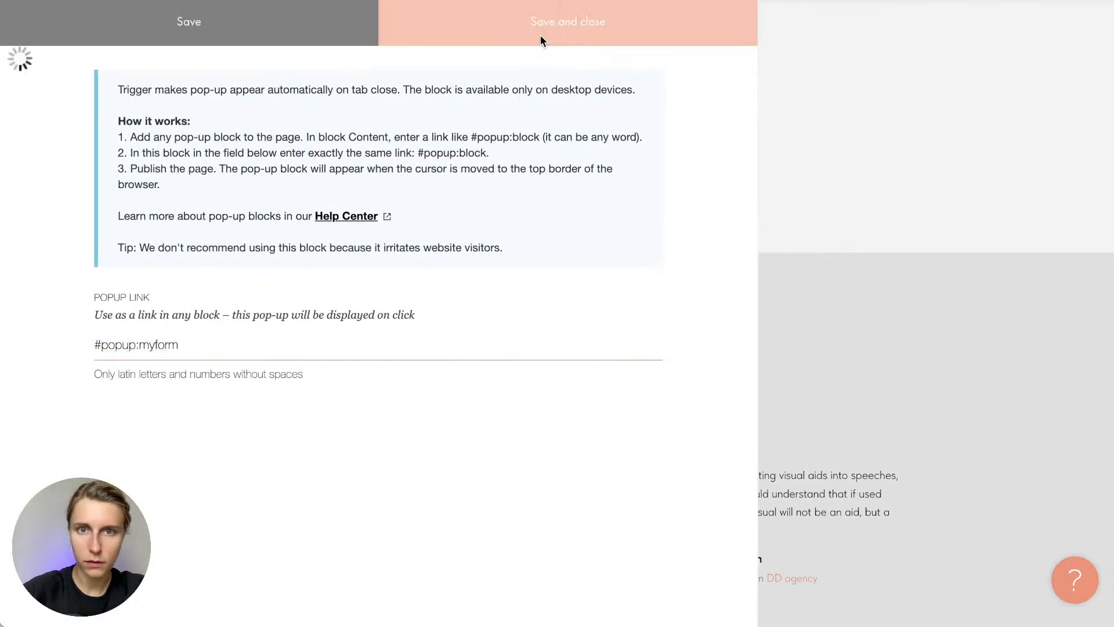
Republish the page and scroll through the live DGS Accounting site
{"action": "left_click", "coordinate": [909, 21]}
{"action": "left_click", "coordinate": [607, 241]}
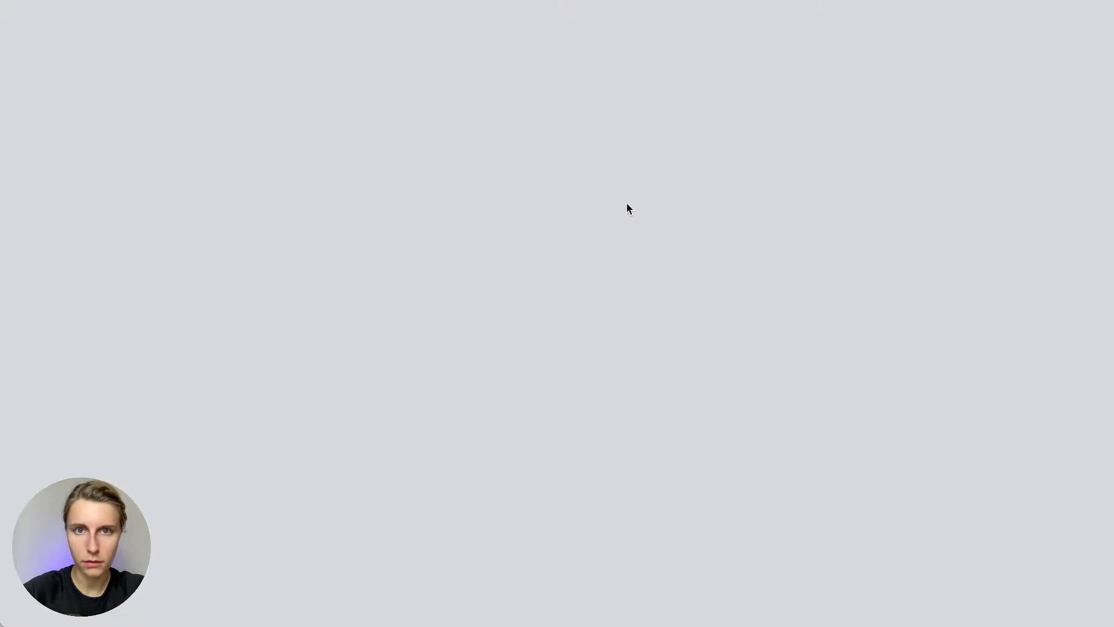
{"action": "scroll", "coordinate": [351, 217], "scroll_direction": "down", "scroll_amount": 10}
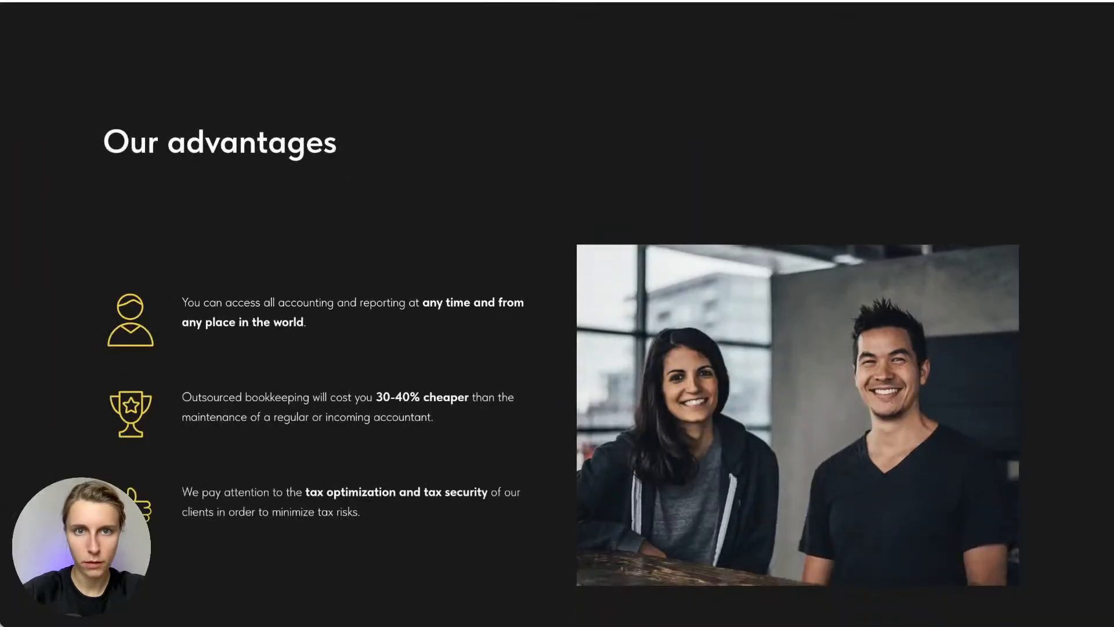
{"action": "scroll", "coordinate": [380, 289], "scroll_direction": "down", "scroll_amount": 8}
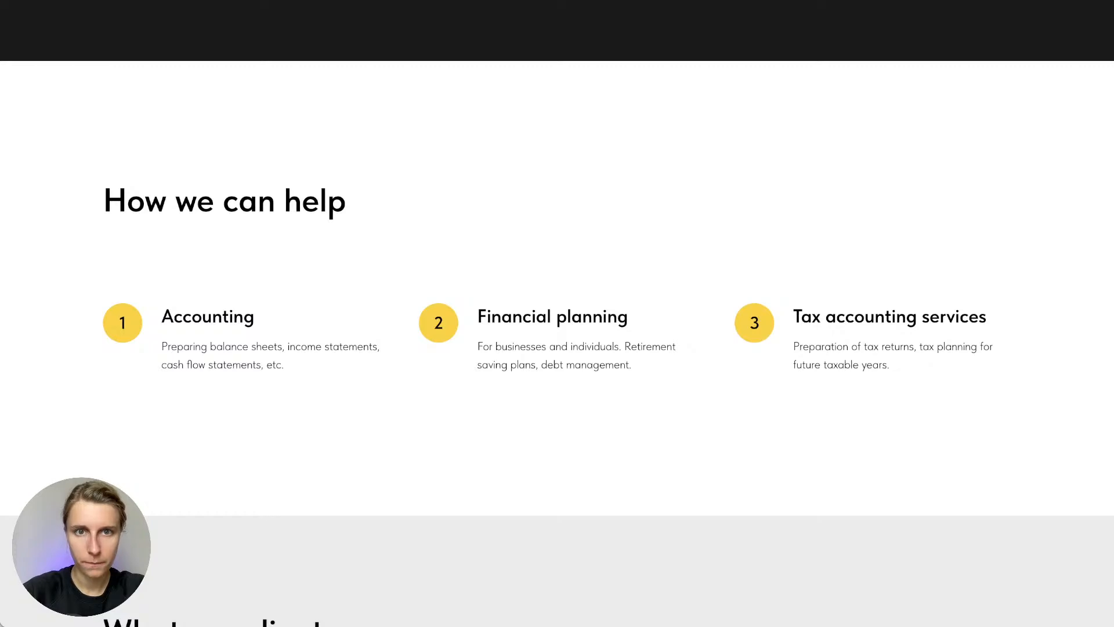
{"action": "scroll", "coordinate": [389, 217], "scroll_direction": "down", "scroll_amount": 12}
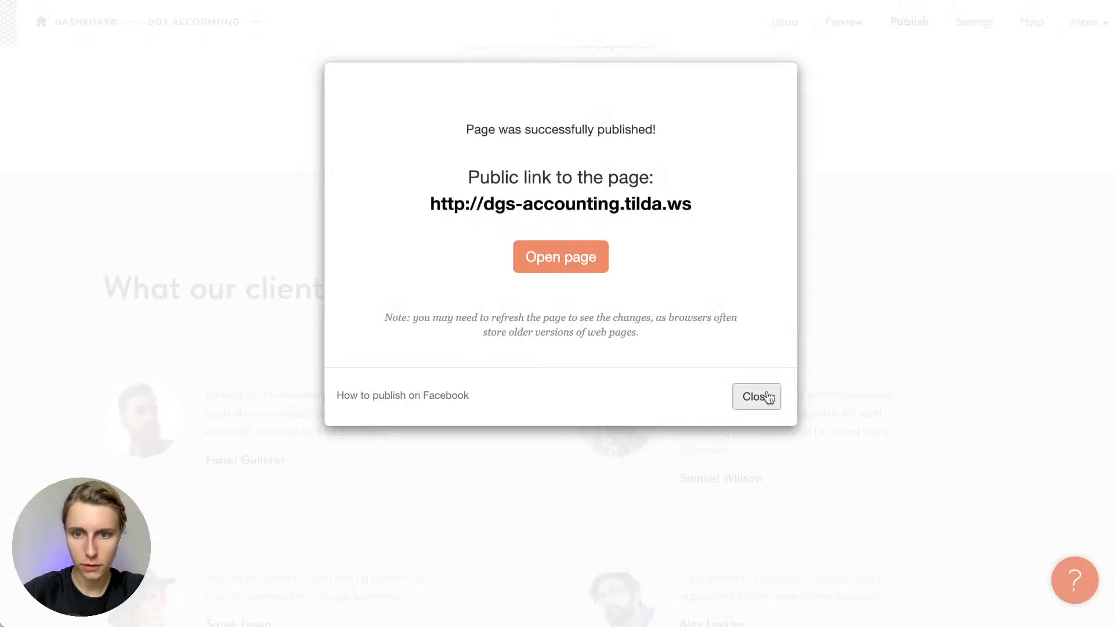
{"action": "left_click", "coordinate": [755, 395]}
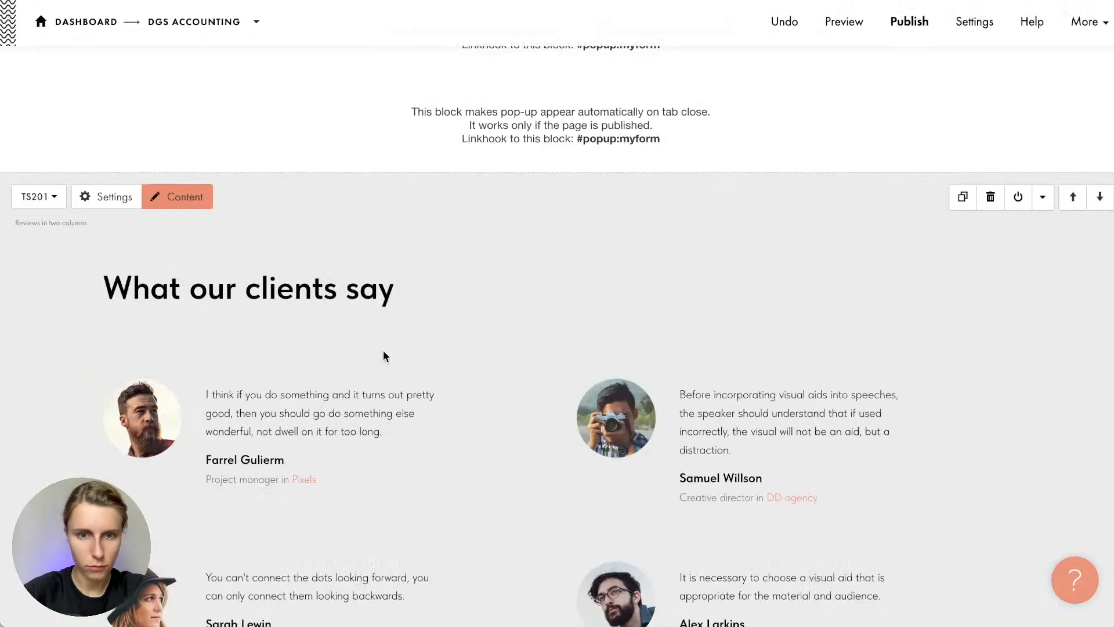
{"action": "scroll", "coordinate": [383, 353], "scroll_direction": "up", "scroll_amount": 6}
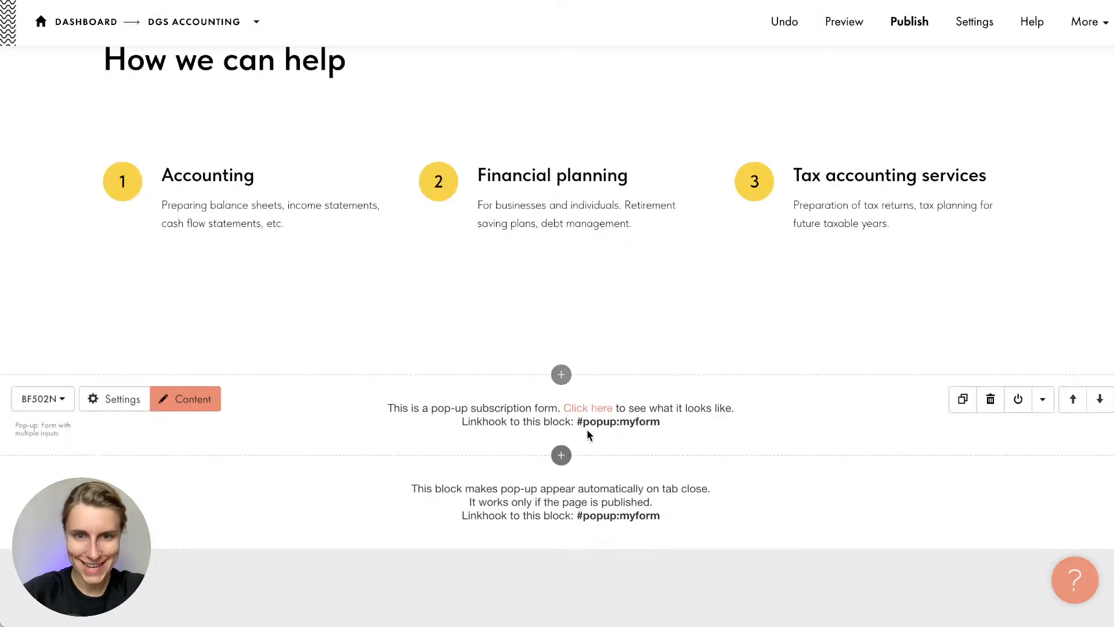
{"action": "left_click", "coordinate": [587, 408]}
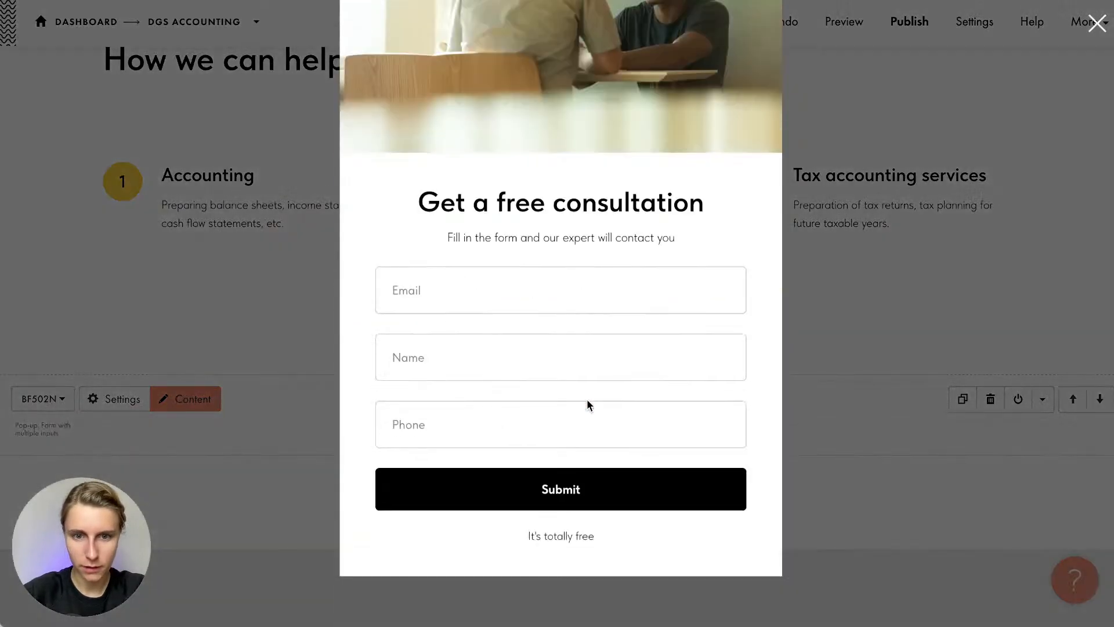
{"action": "left_click", "coordinate": [1009, 388]}
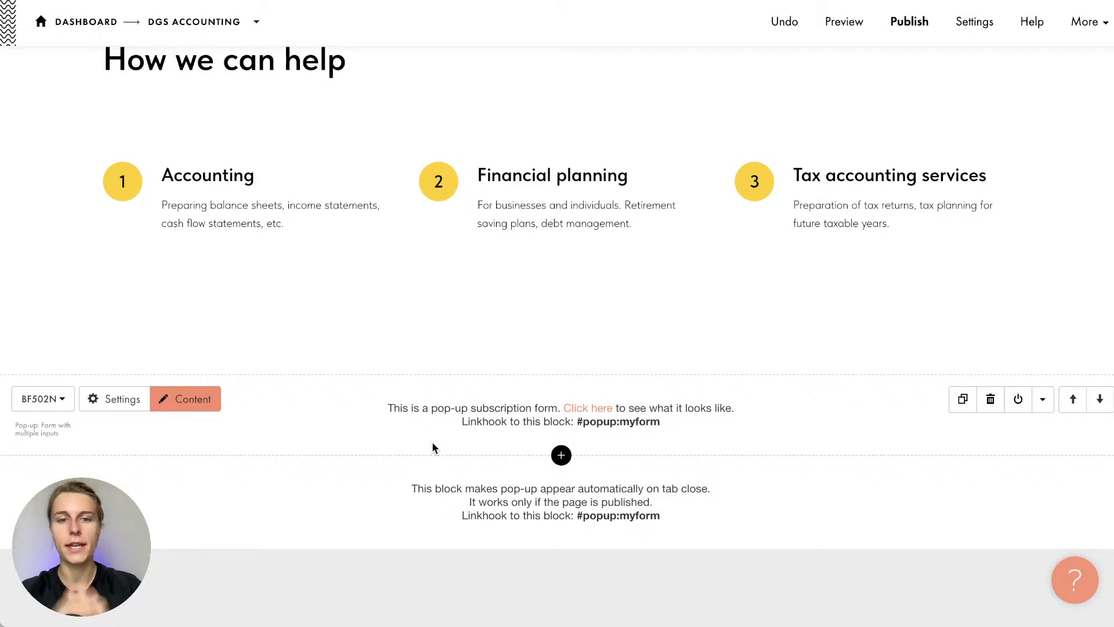
Look over the pop-up form block's settings, then close them
{"action": "left_click", "coordinate": [95, 406]}
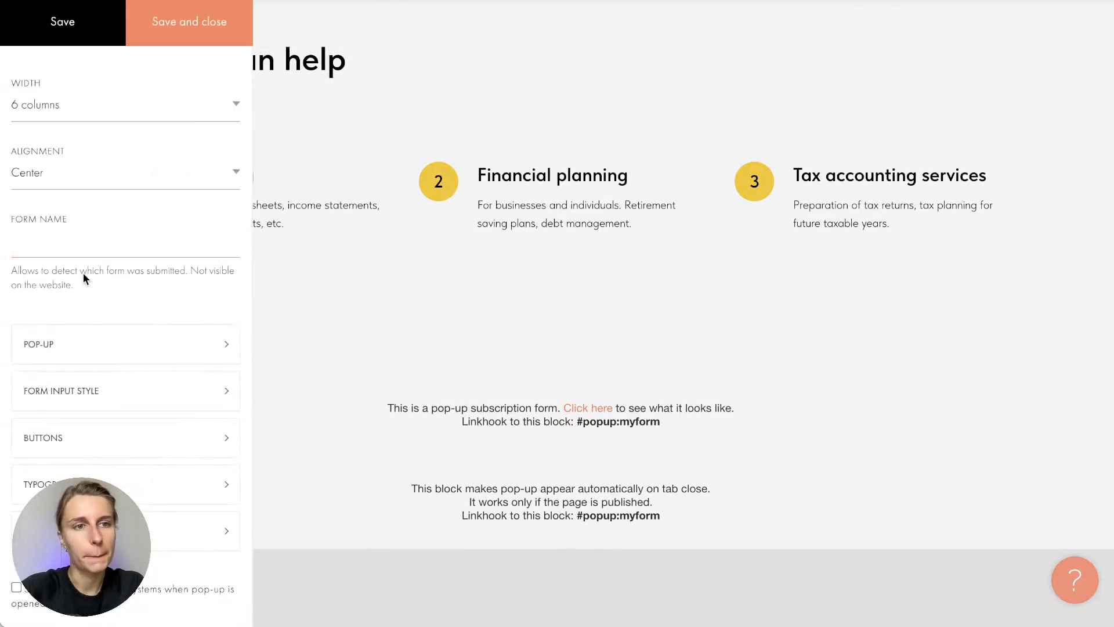
{"action": "scroll", "coordinate": [82, 275], "scroll_direction": "down", "scroll_amount": 4}
{"action": "left_click", "coordinate": [311, 395]}
Set the tab-close trigger's days until pop-up reappearance to -1 and save
{"action": "left_click", "coordinate": [107, 476]}
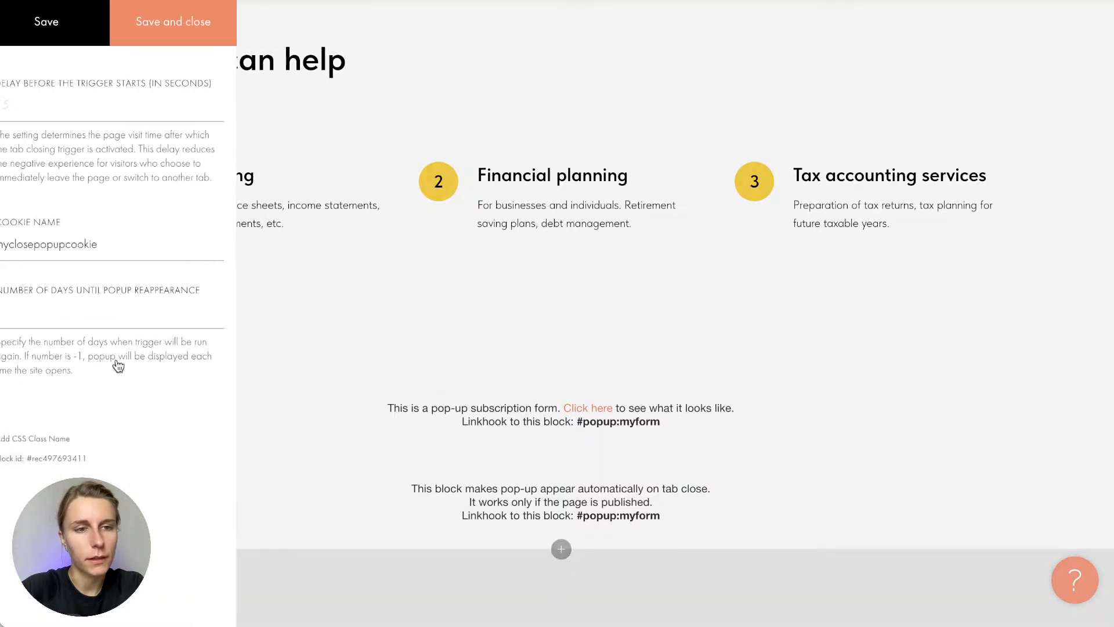
{"action": "left_click", "coordinate": [82, 313]}
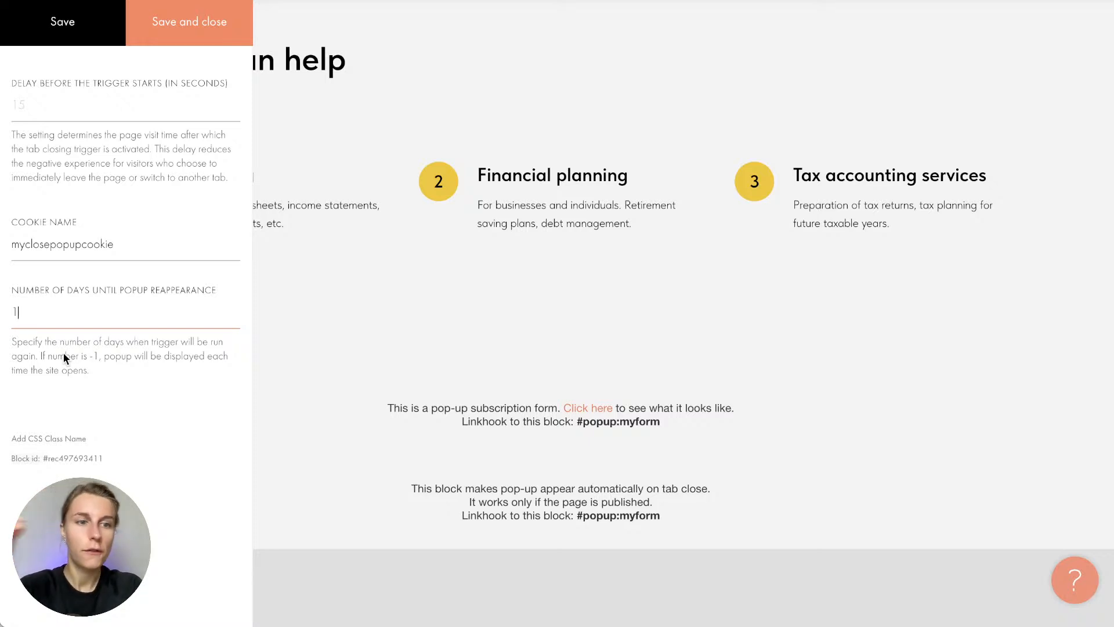
{"action": "left_click_drag", "start_coordinate": [89, 371], "coordinate": [1, 345]}
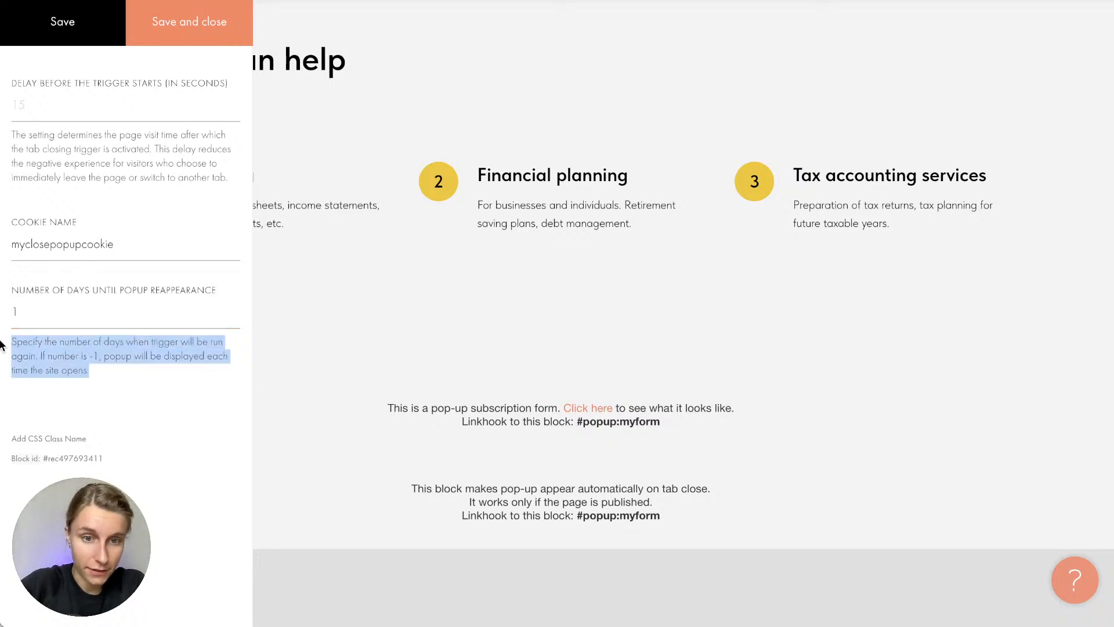
{"action": "left_click", "coordinate": [92, 356]}
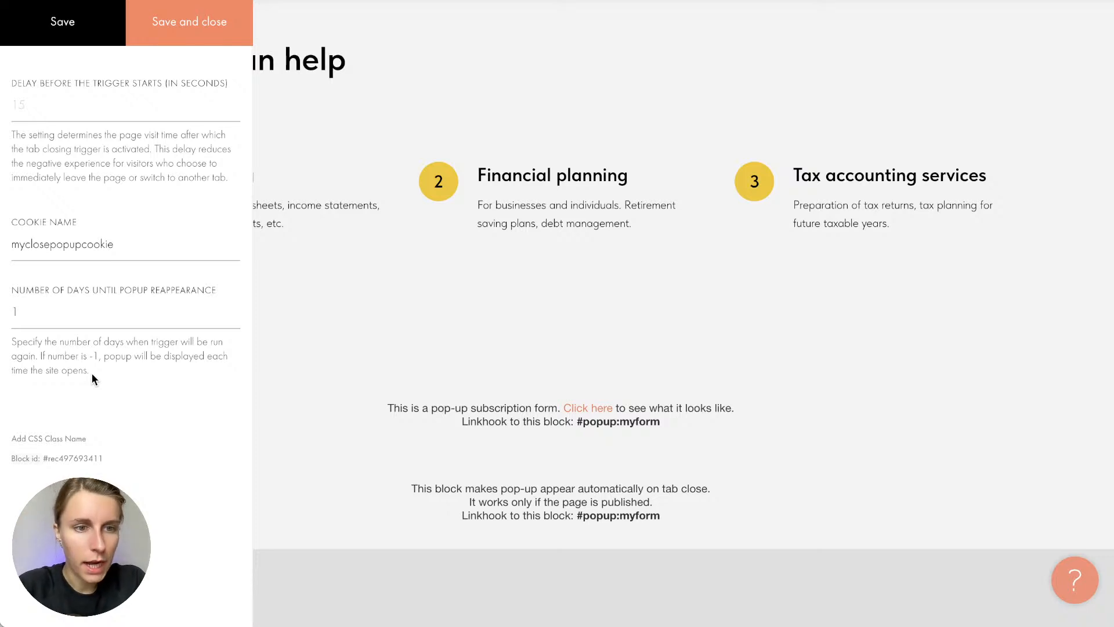
{"action": "left_click", "coordinate": [76, 314]}
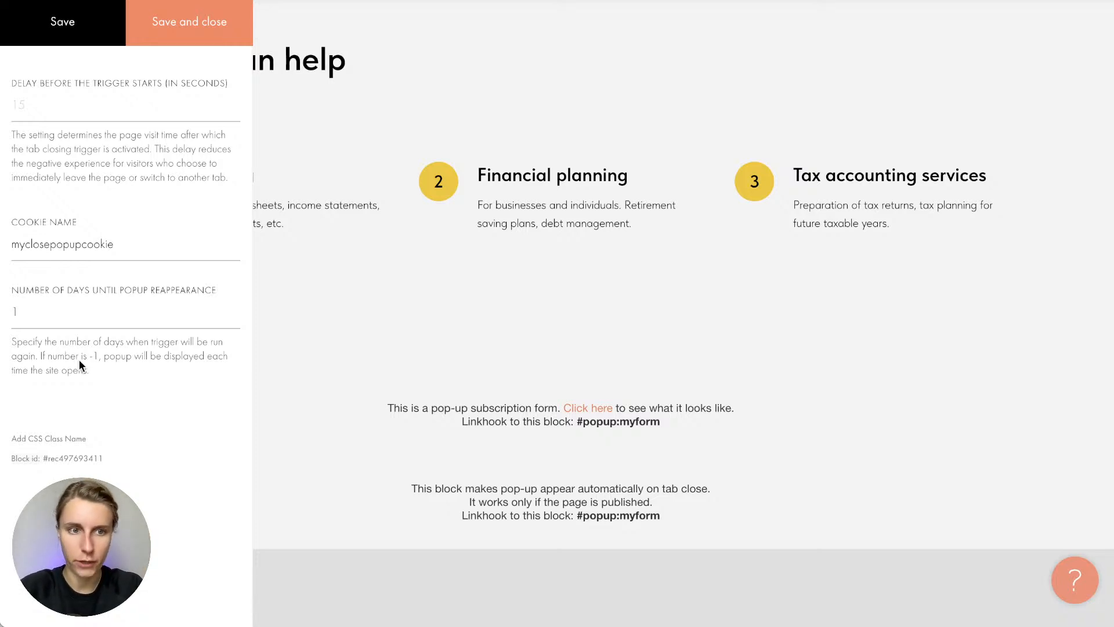
{"action": "left_click", "coordinate": [13, 312]}
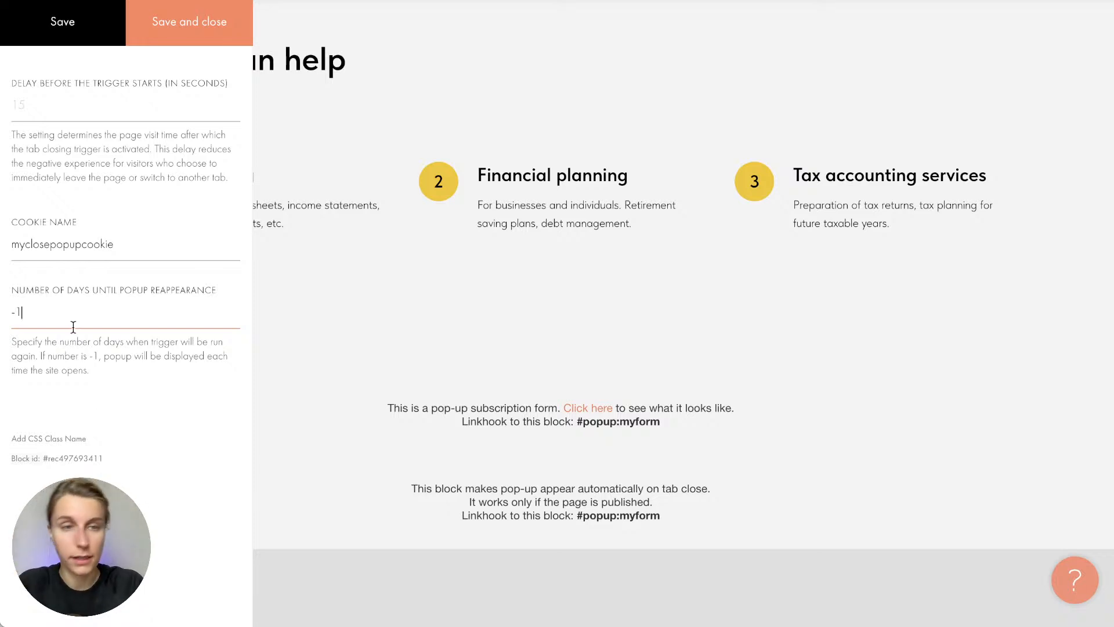
{"action": "left_click", "coordinate": [179, 32]}
Publish the page and view it live so the consultation pop-up appears
{"action": "left_click", "coordinate": [915, 27]}
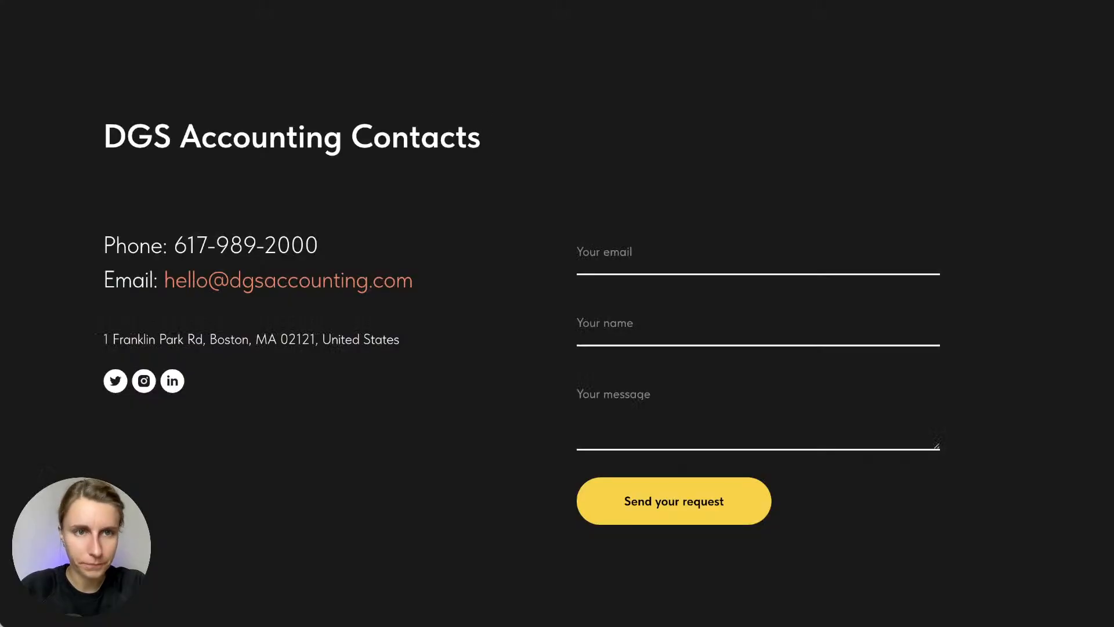
{"action": "scroll", "coordinate": [488, 169], "scroll_direction": "up", "scroll_amount": 20}
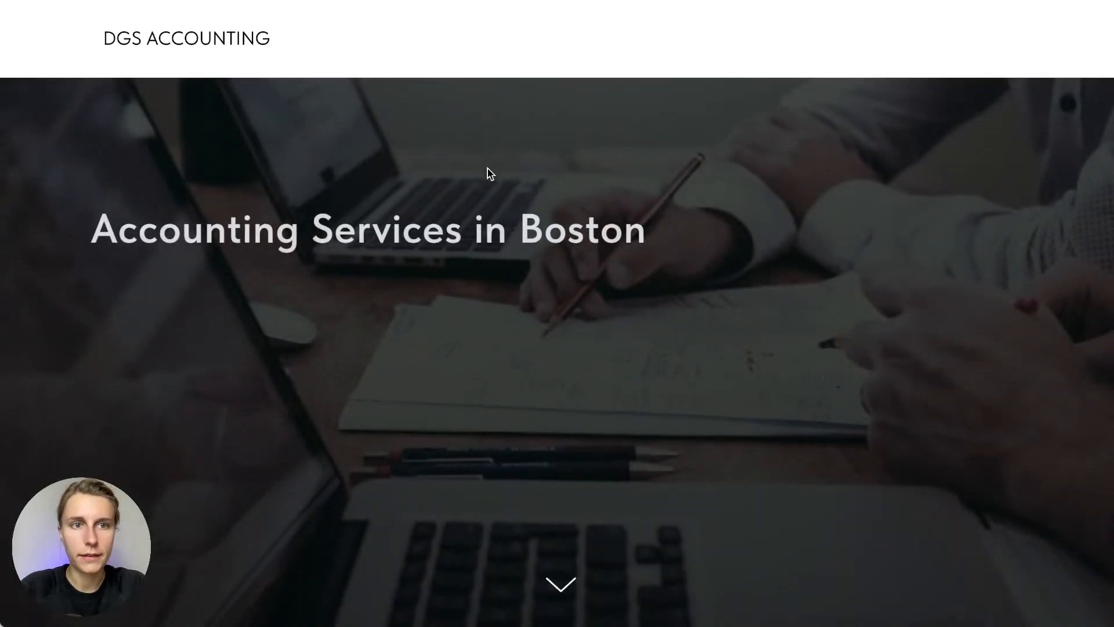
{"action": "mouse_move", "coordinate": [470, 3]}
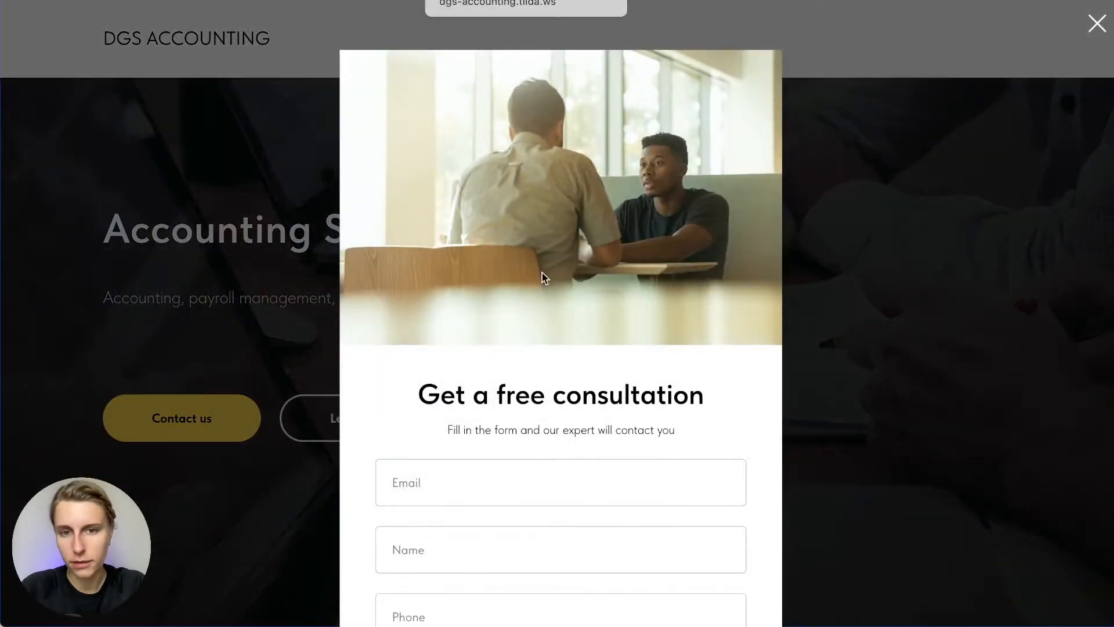
{"action": "scroll", "coordinate": [551, 302], "scroll_direction": "down", "scroll_amount": 3}
Submit a test request with an email, name and phone, pass reCAPTCHA, then close the pop-up
{"action": "left_click", "coordinate": [498, 275]}
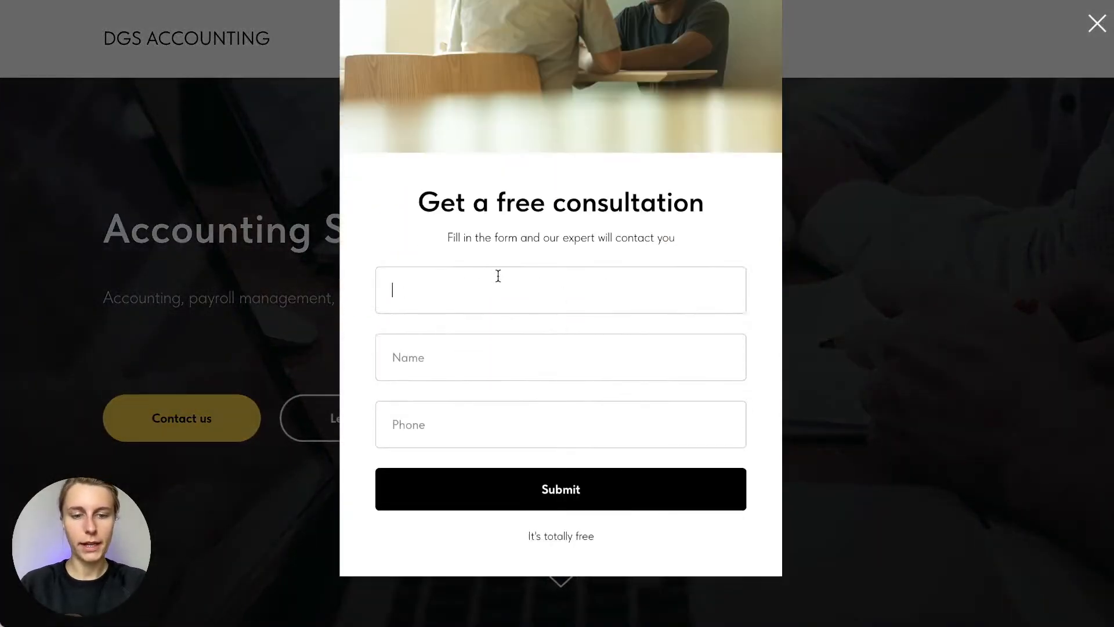
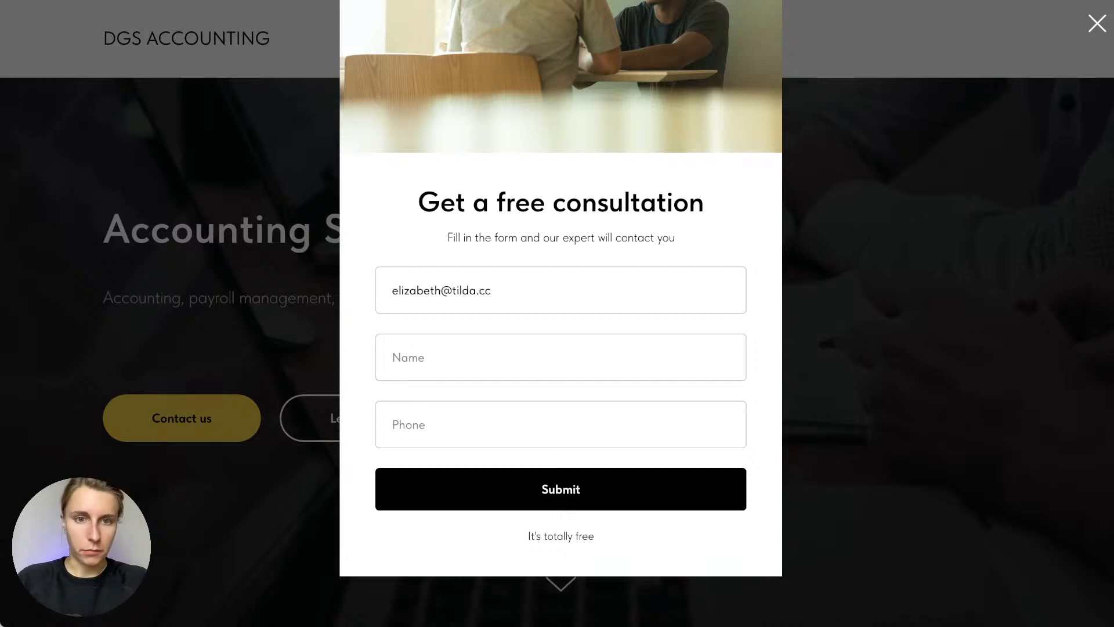
{"action": "key", "text": "Tab"}
{"action": "type", "text": "Elizabeth"}
{"action": "key", "text": "Tab"}
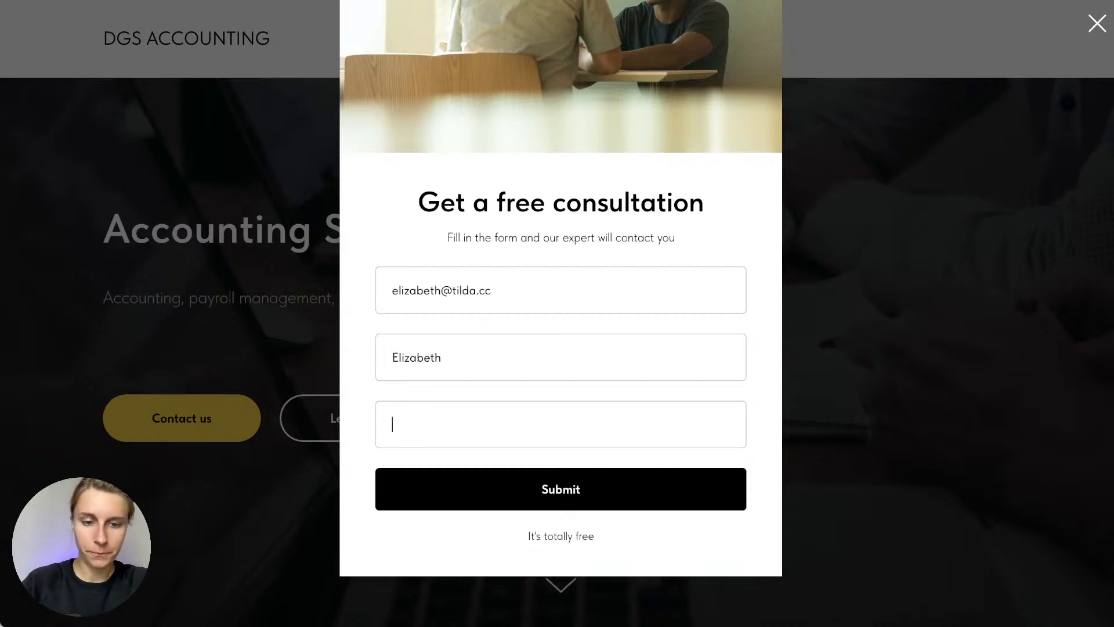
{"action": "type", "text": "+1234567890"}
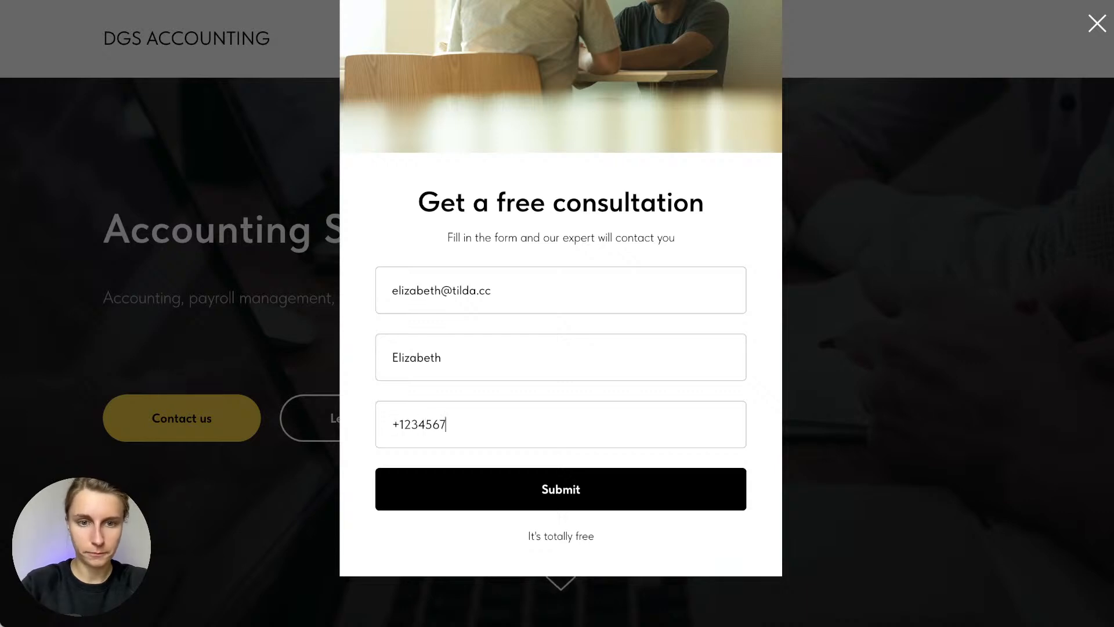
{"action": "left_click", "coordinate": [544, 492]}
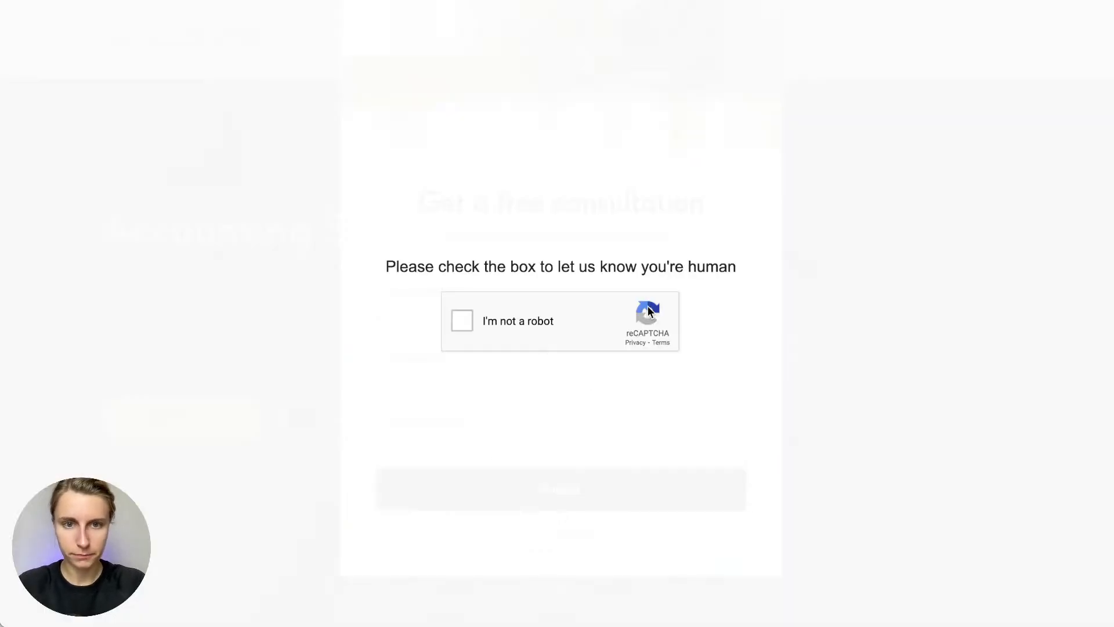
{"action": "left_click", "coordinate": [462, 330]}
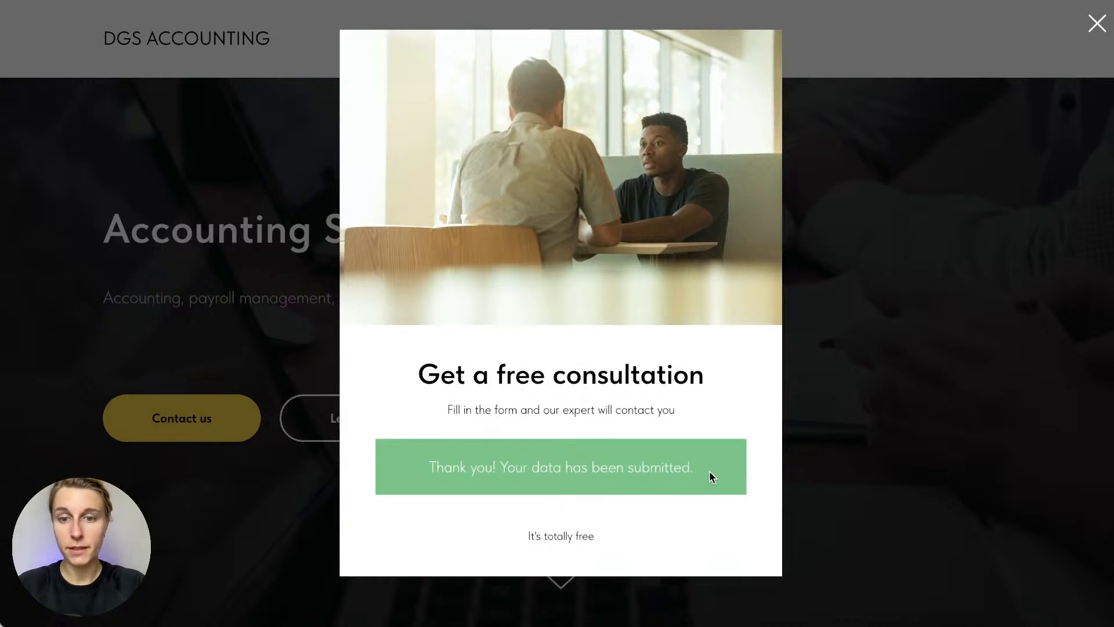
{"action": "left_click_drag", "start_coordinate": [709, 473], "coordinate": [431, 472]}
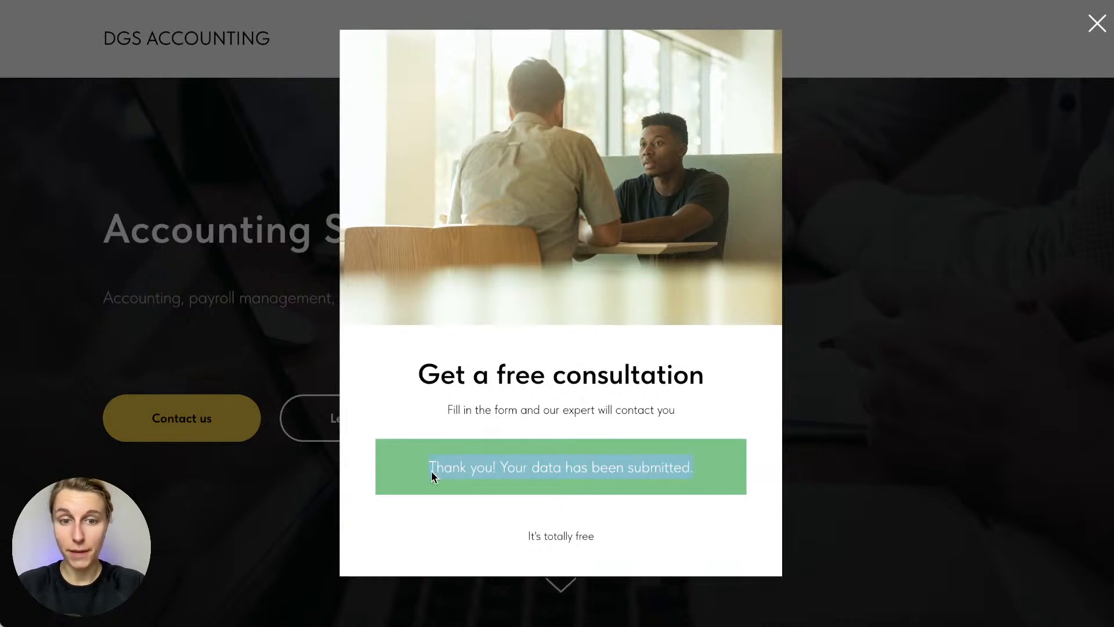
{"action": "left_click", "coordinate": [481, 480]}
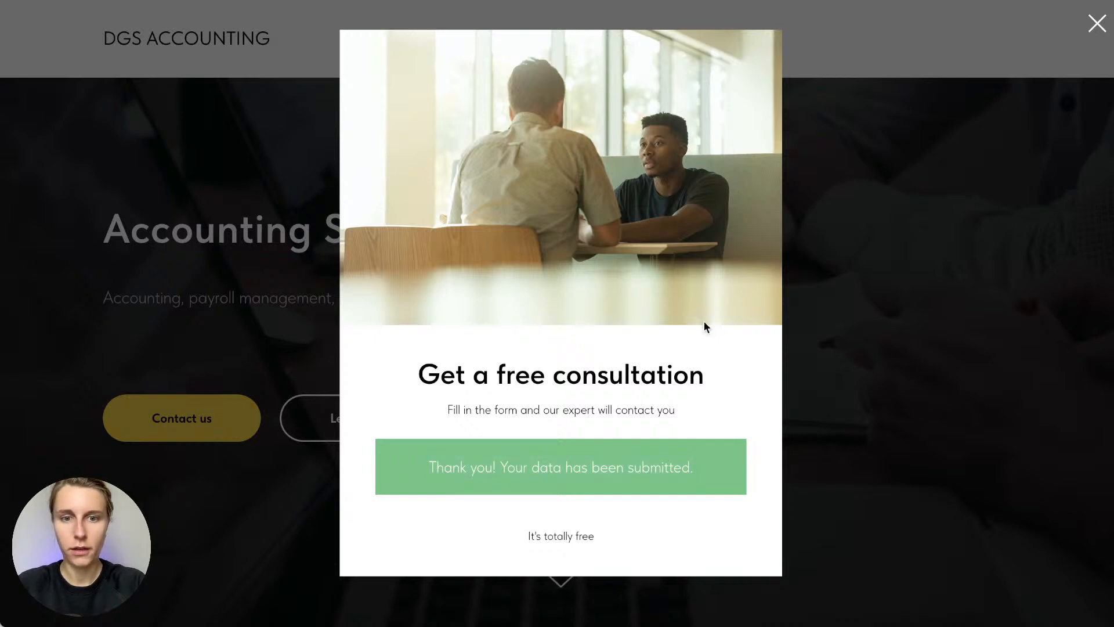
{"action": "left_click", "coordinate": [877, 303]}
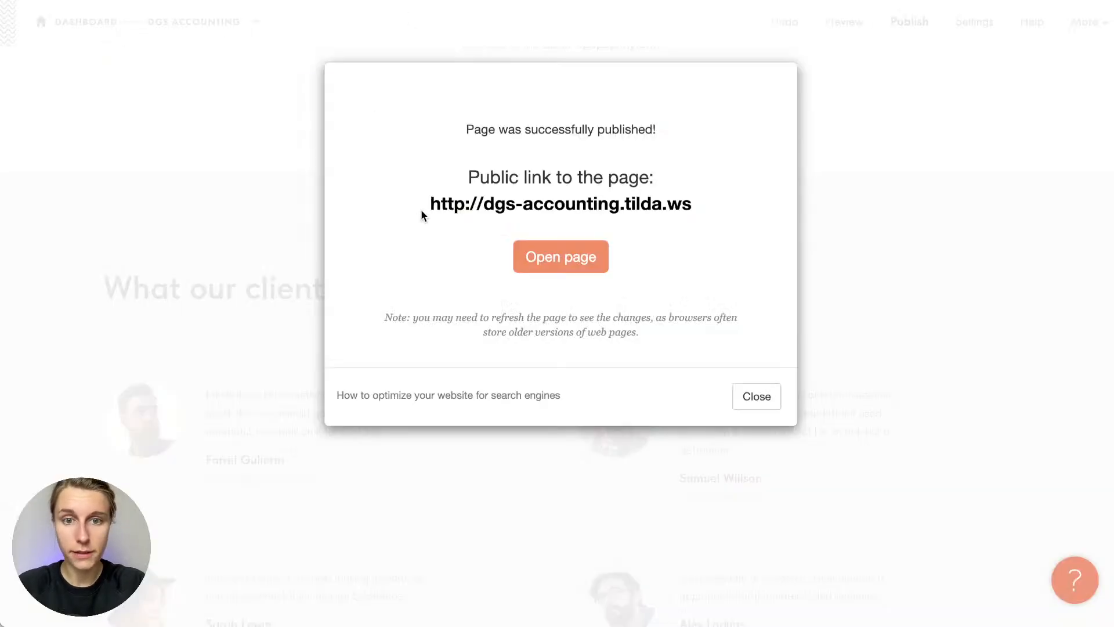
Dismiss the publish notice and open Site Settings > Forms with the DGS Accounting Website sheet
{"action": "left_click", "coordinate": [754, 398]}
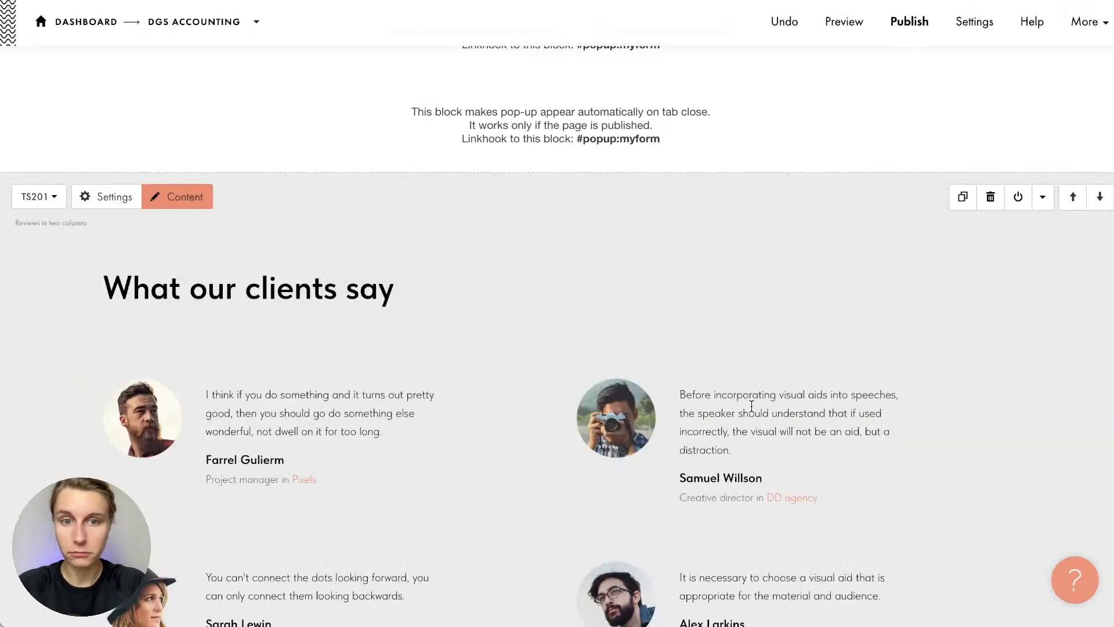
{"action": "scroll", "coordinate": [751, 406], "scroll_direction": "up", "scroll_amount": 10}
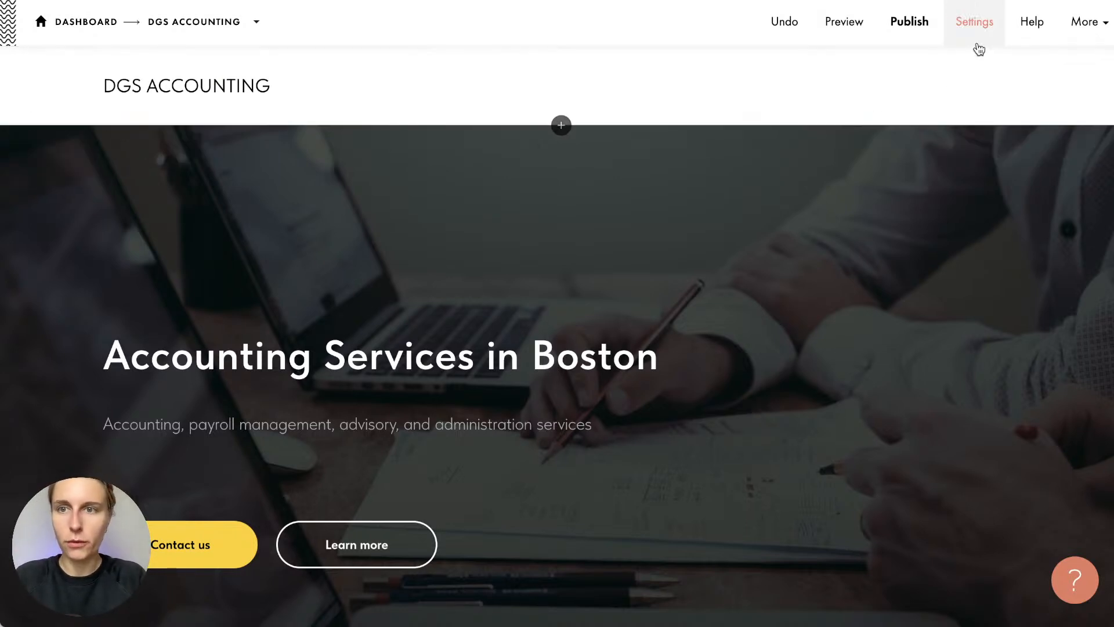
{"action": "left_click", "coordinate": [975, 23]}
{"action": "left_click", "coordinate": [356, 514]}
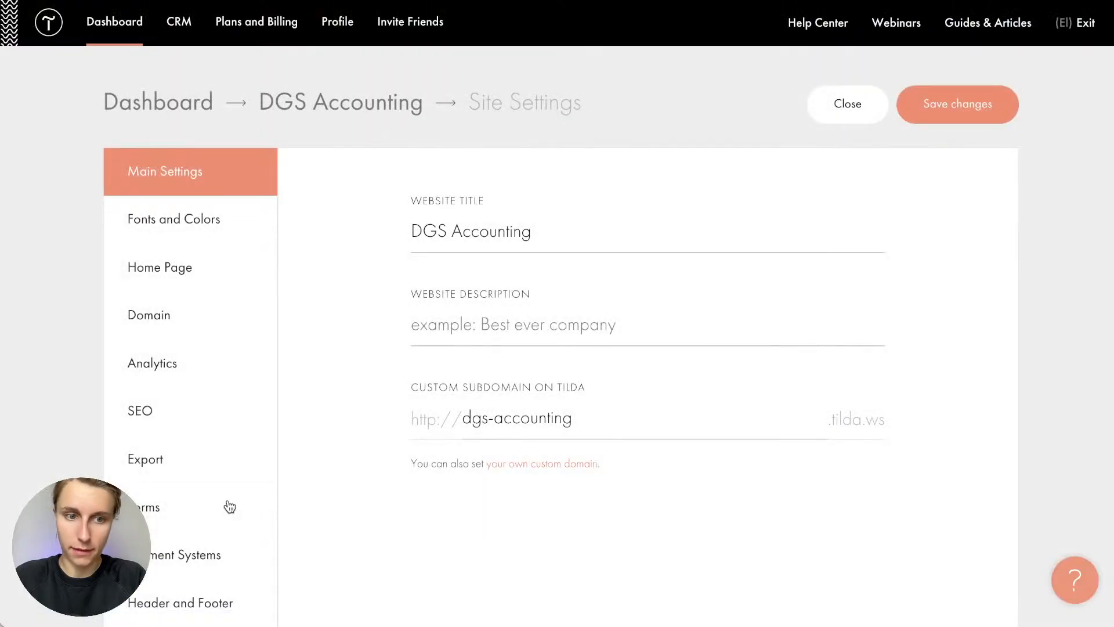
{"action": "left_click", "coordinate": [230, 507]}
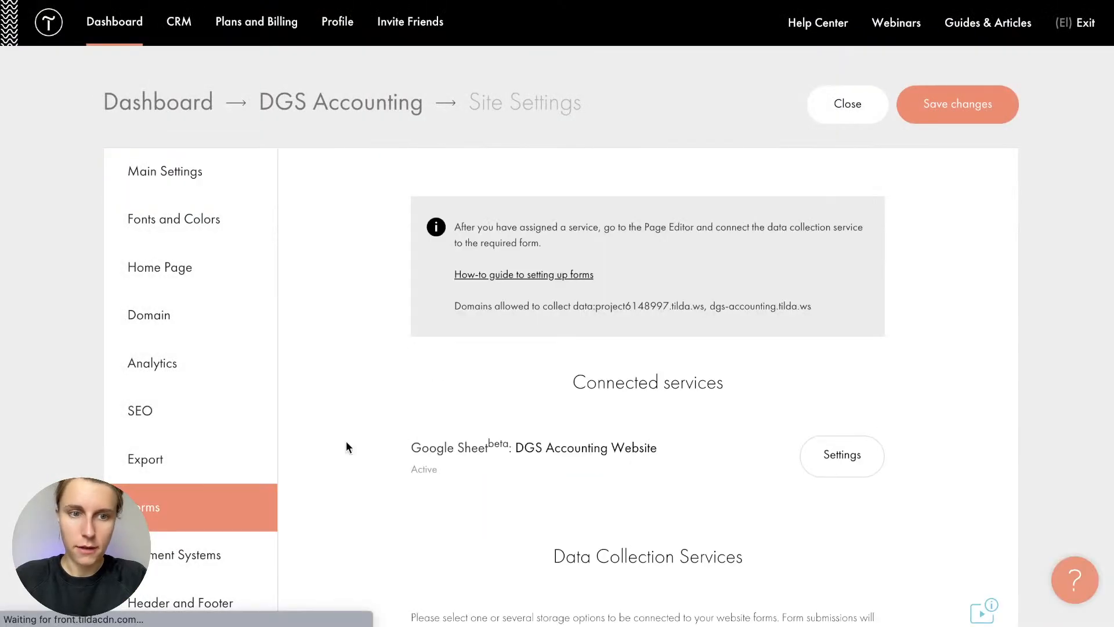
Open the connected Google Sheet, widen the Email column and review the Name and Textarea entries
{"action": "left_click", "coordinate": [607, 450]}
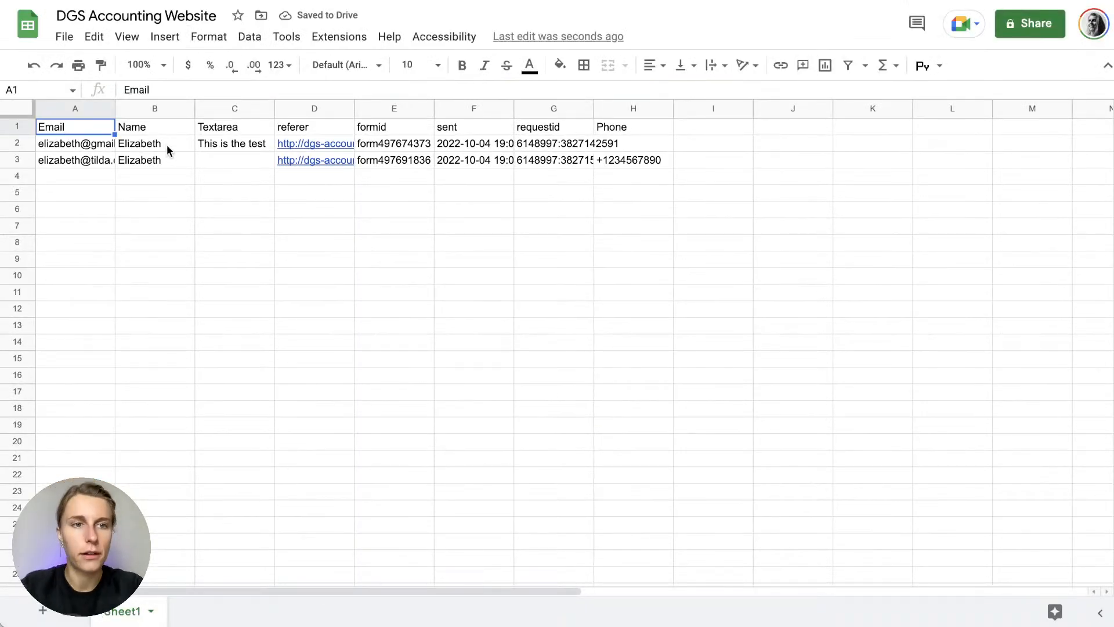
{"action": "left_click_drag", "start_coordinate": [116, 114], "coordinate": [147, 106]}
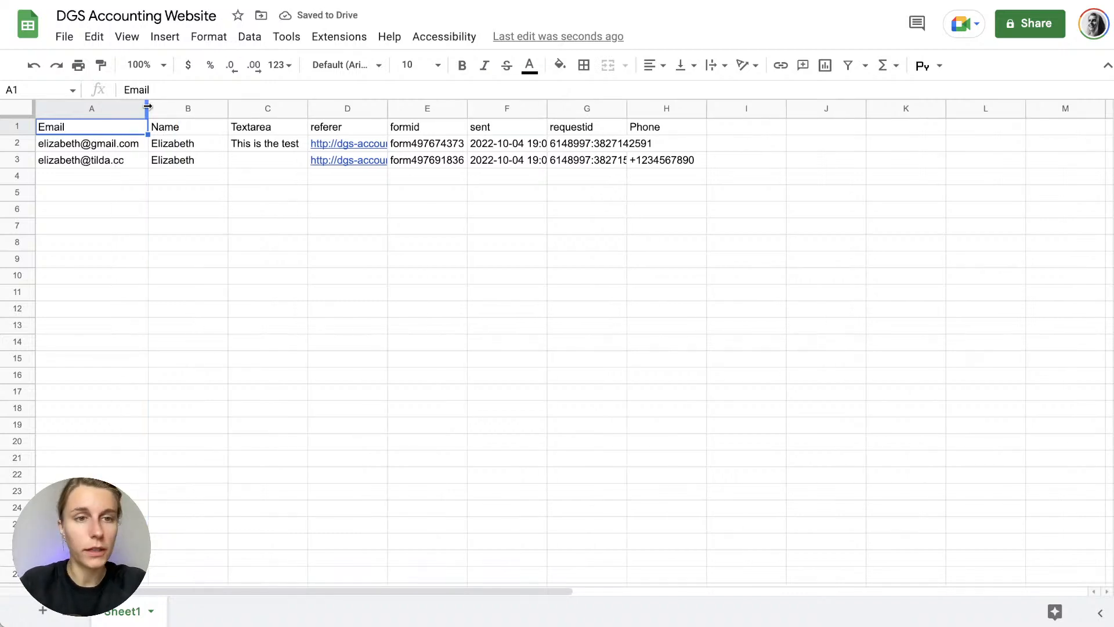
{"action": "left_click", "coordinate": [195, 145]}
{"action": "left_click", "coordinate": [101, 109]}
{"action": "left_click", "coordinate": [171, 110]}
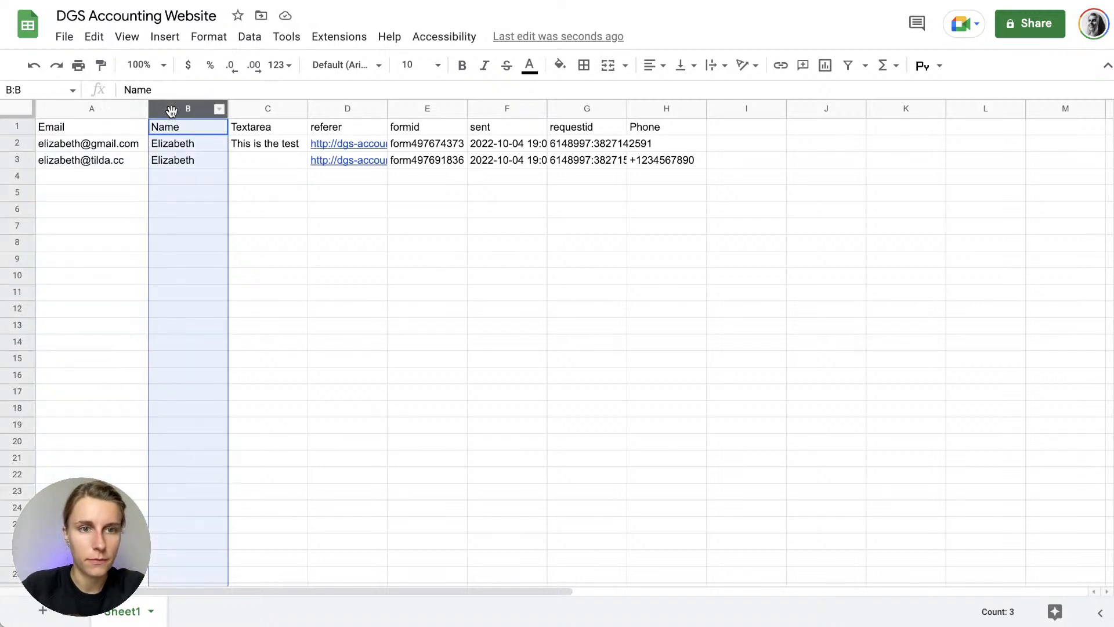
{"action": "left_click", "coordinate": [244, 110]}
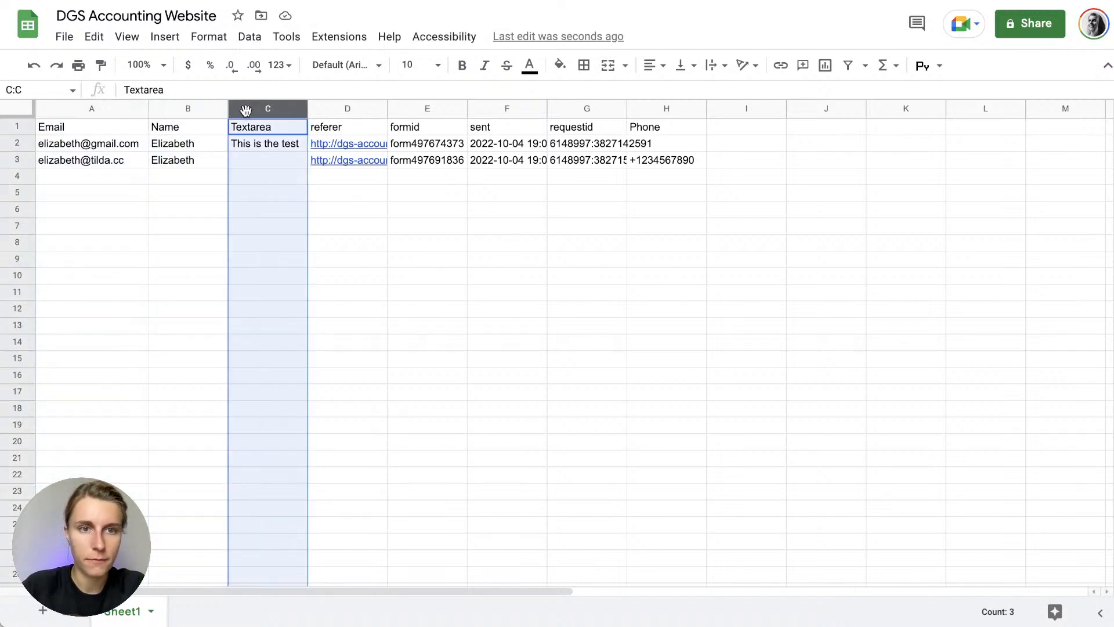
{"action": "left_click", "coordinate": [248, 149]}
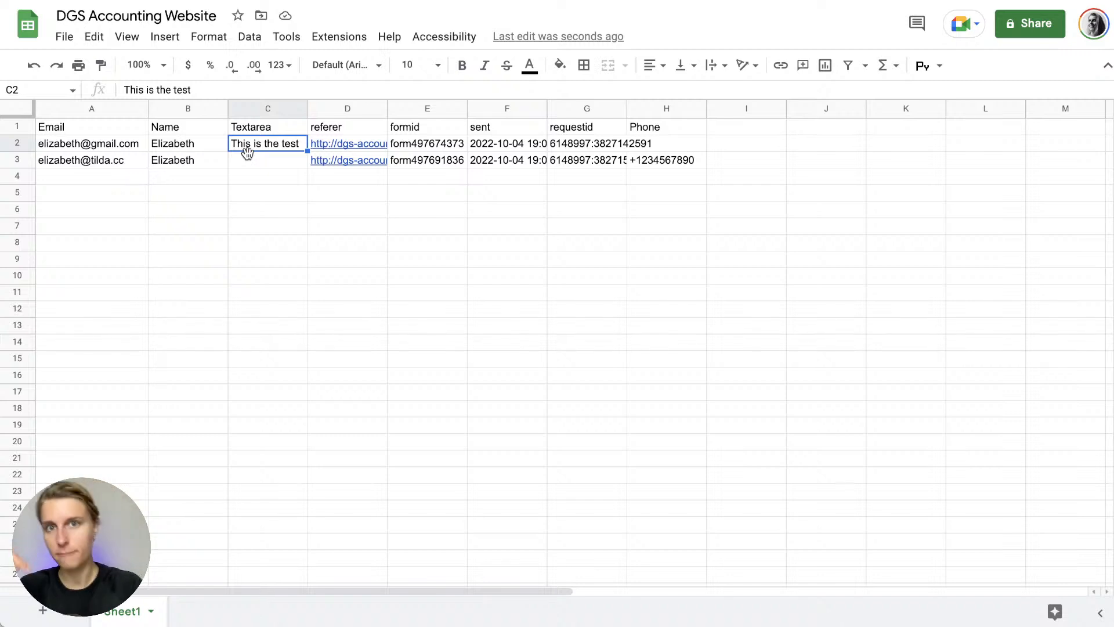
{"action": "left_click", "coordinate": [267, 172]}
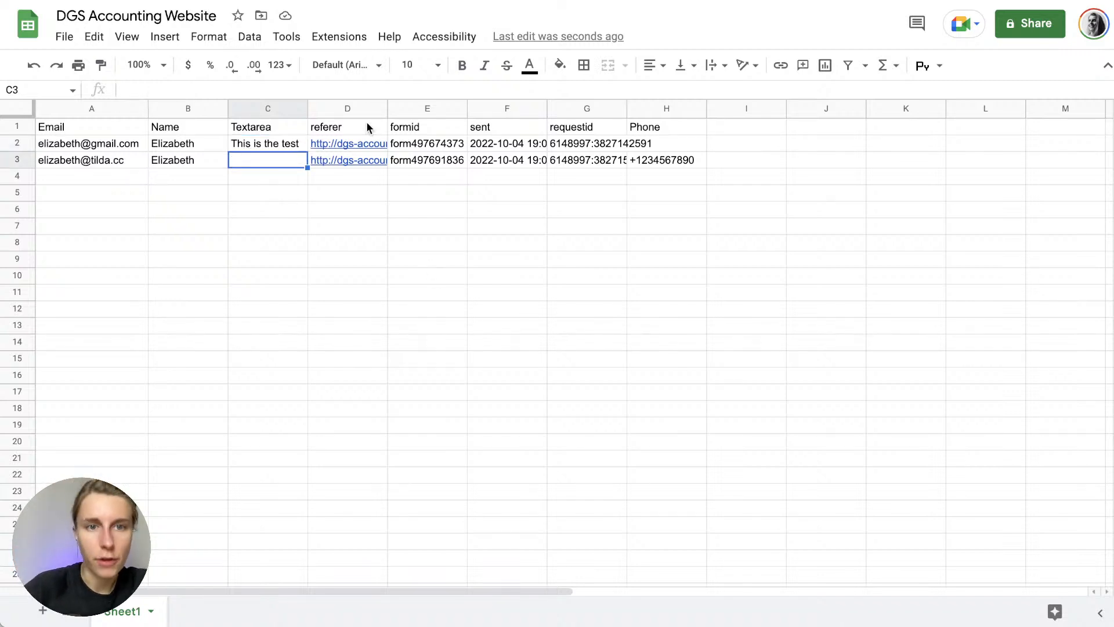
Check referer, submission times and request IDs, widening the requestid column to show full IDs
{"action": "left_click", "coordinate": [350, 127]}
{"action": "left_click", "coordinate": [418, 134]}
{"action": "left_click", "coordinate": [484, 144]}
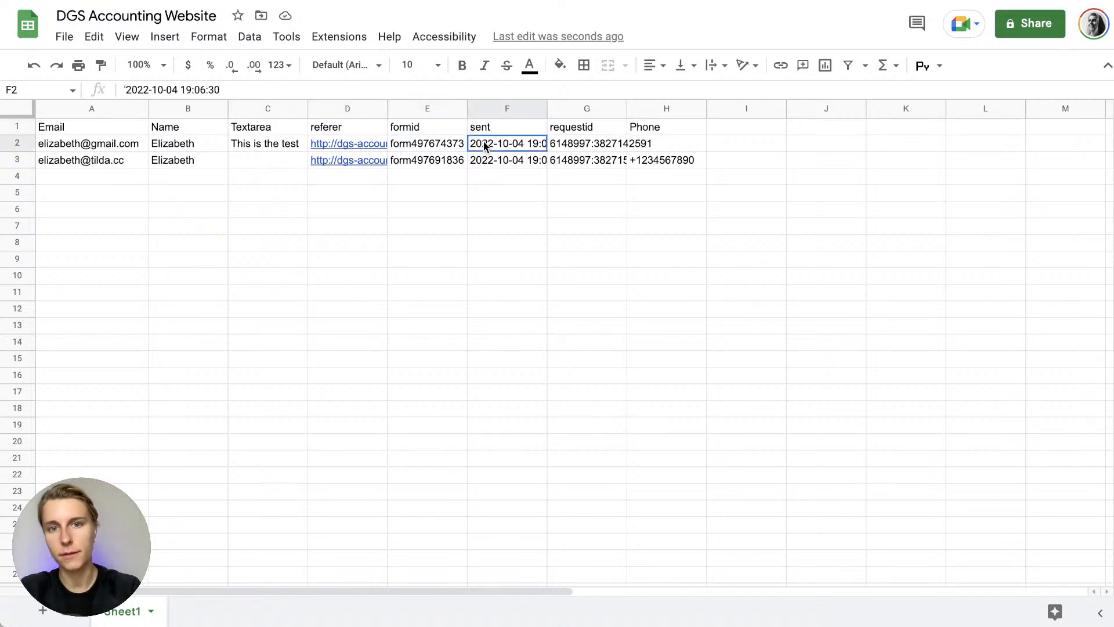
{"action": "left_click", "coordinate": [509, 161]}
{"action": "left_click", "coordinate": [591, 161]}
{"action": "left_click", "coordinate": [672, 162]}
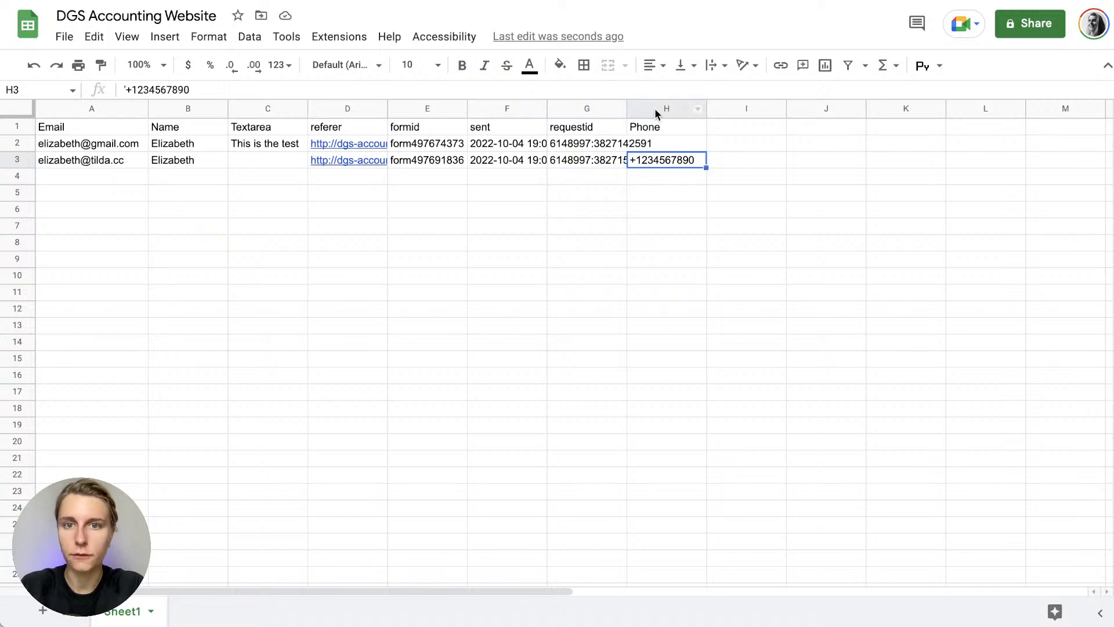
{"action": "left_click", "coordinate": [654, 108]}
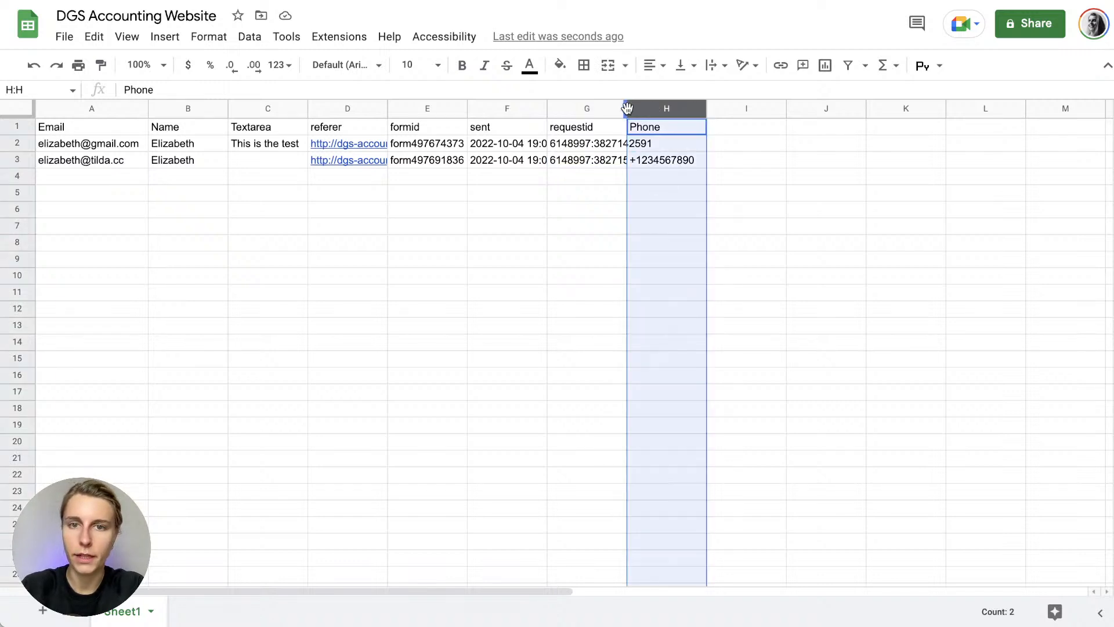
{"action": "left_click_drag", "start_coordinate": [627, 109], "coordinate": [660, 108]}
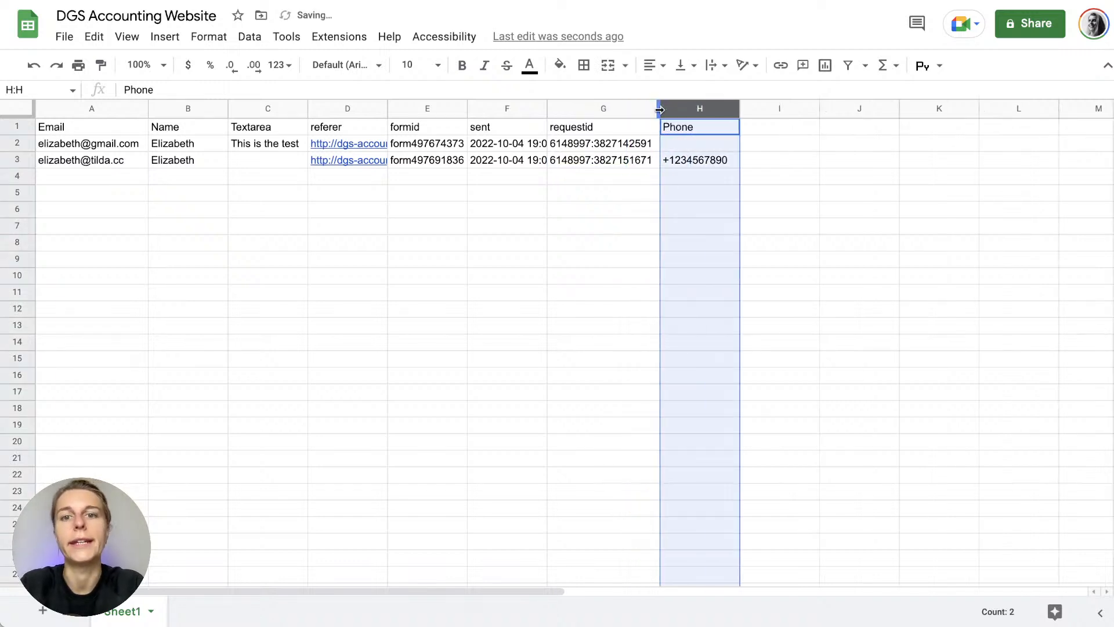
{"action": "left_click", "coordinate": [625, 267]}
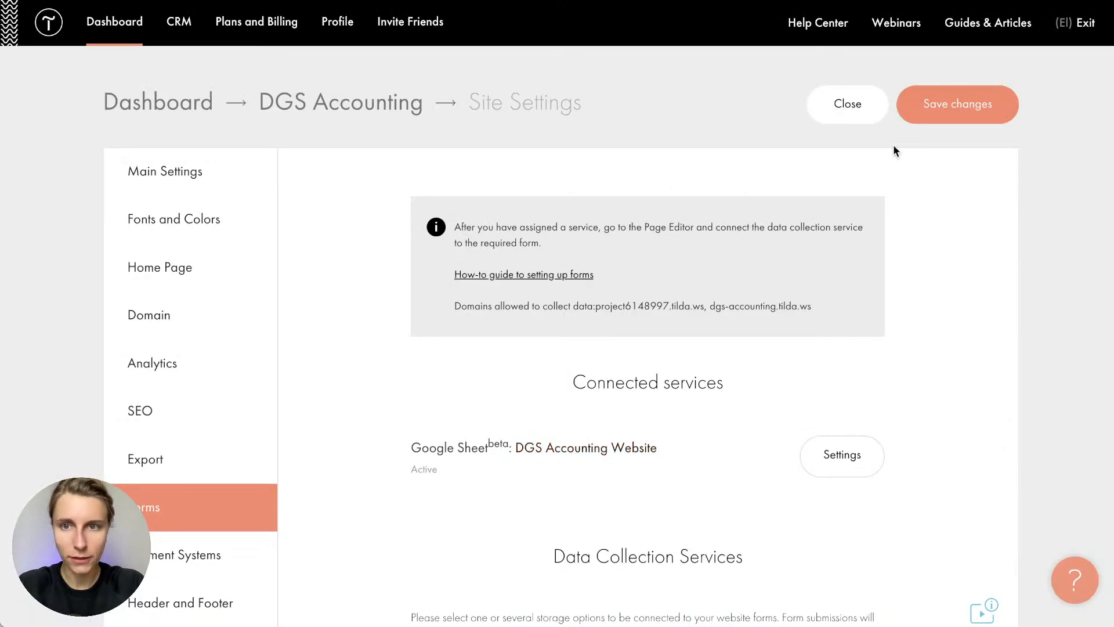
Open the Company landing page and follow the contact block's Tilda CRM link to the lists
{"action": "left_click", "coordinate": [378, 108]}
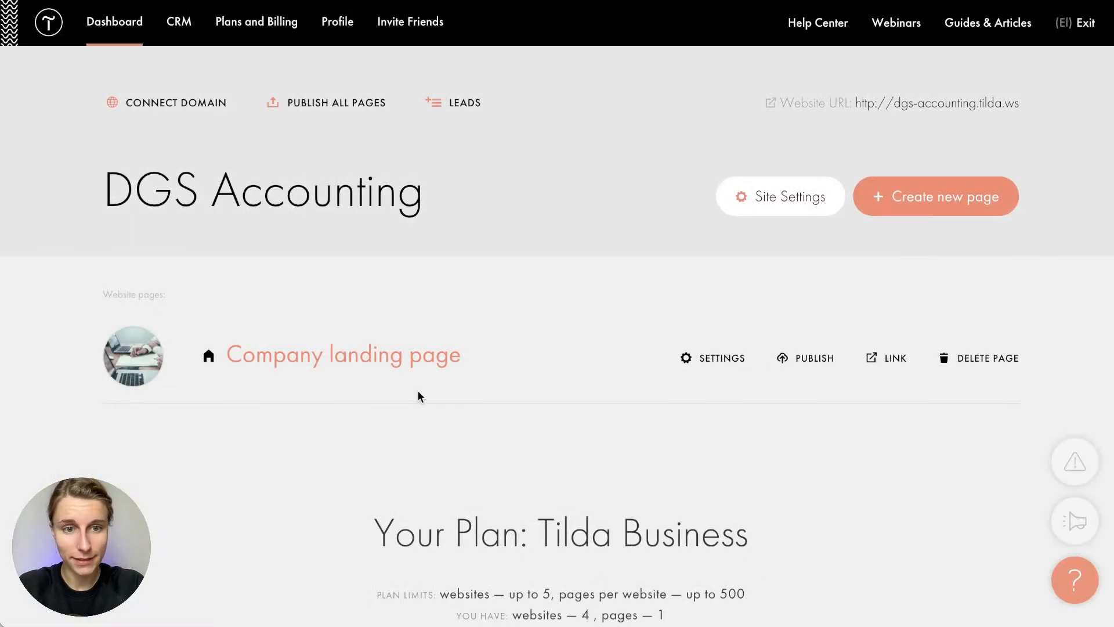
{"action": "left_click", "coordinate": [417, 373]}
{"action": "scroll", "coordinate": [416, 373], "scroll_direction": "down", "scroll_amount": 20}
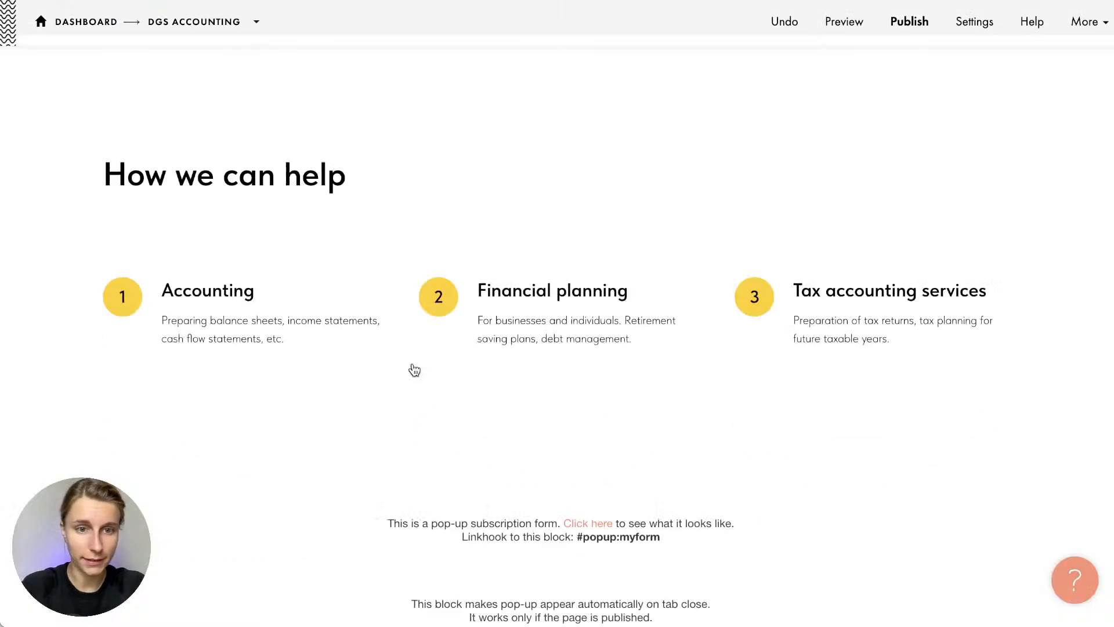
{"action": "scroll", "coordinate": [414, 371], "scroll_direction": "up", "scroll_amount": 10}
{"action": "scroll", "coordinate": [414, 370], "scroll_direction": "down", "scroll_amount": 8}
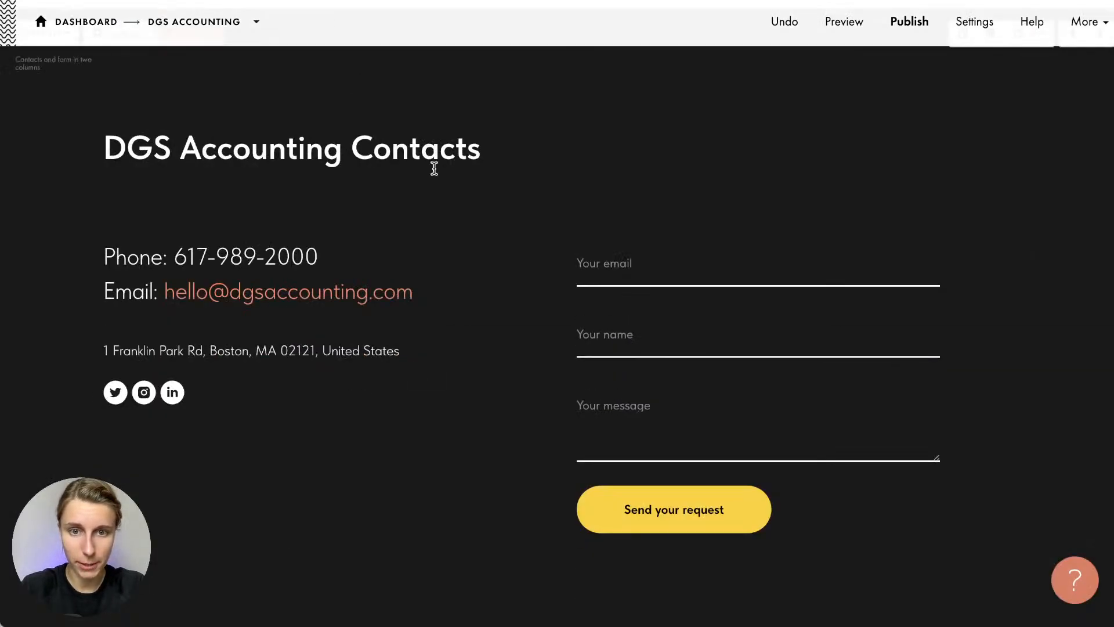
{"action": "scroll", "coordinate": [796, 416], "scroll_direction": "up", "scroll_amount": 1}
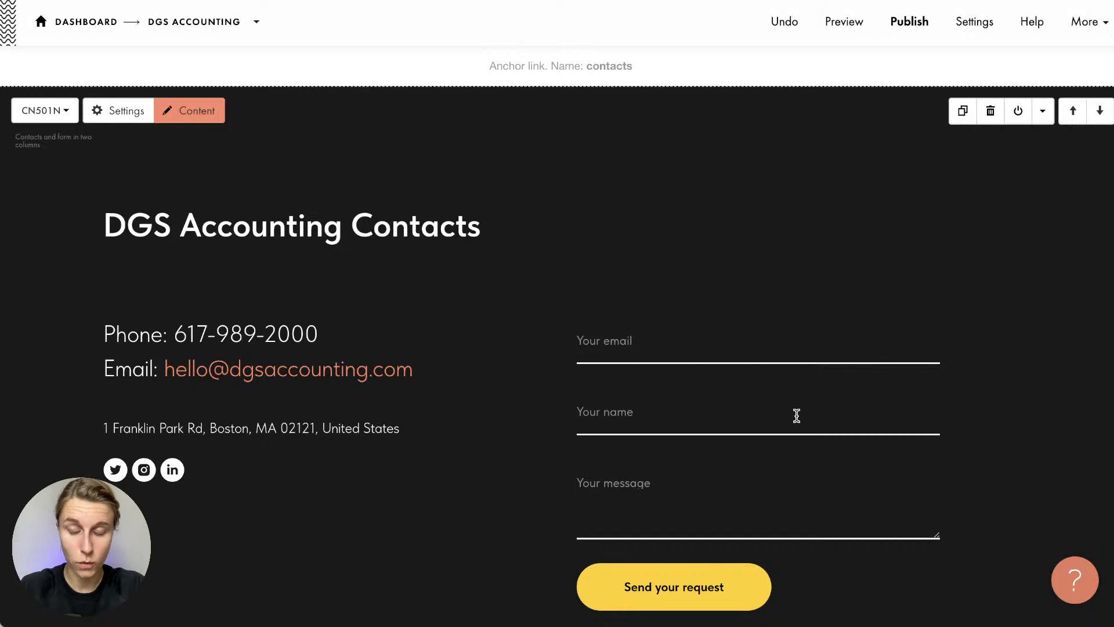
{"action": "left_click", "coordinate": [196, 113]}
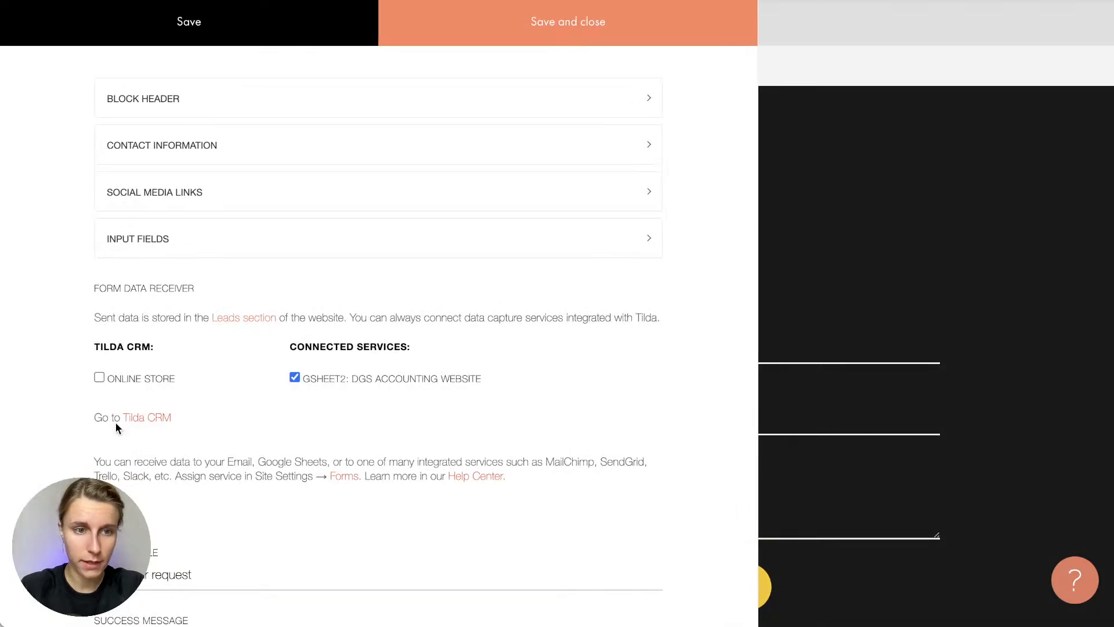
{"action": "left_click", "coordinate": [150, 418]}
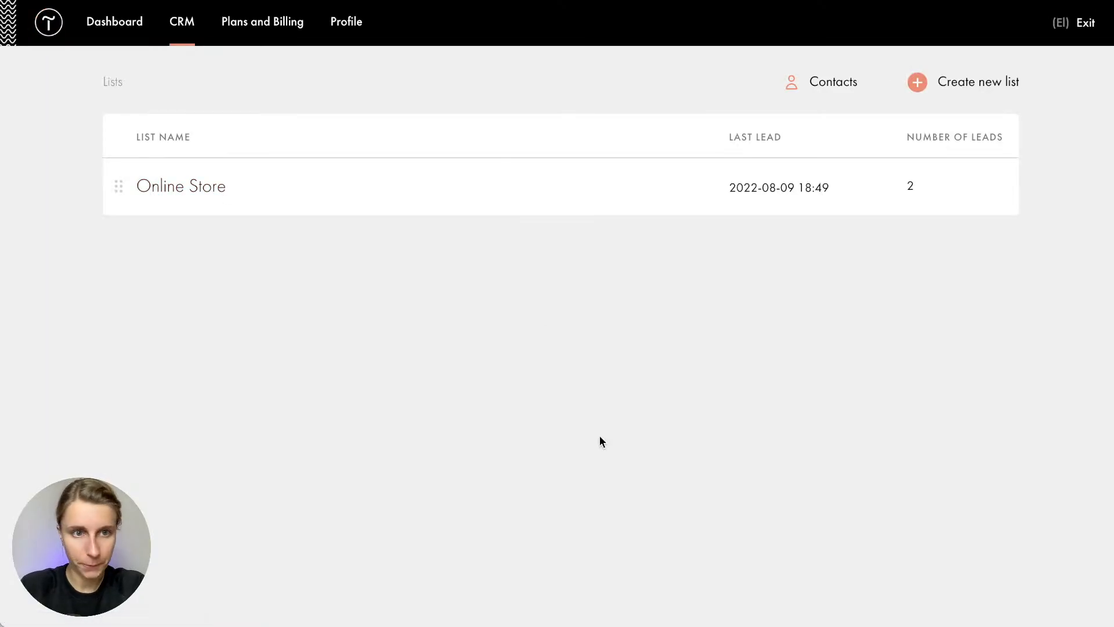
Create the CRM list 'DGS Accounting' and start connecting it to a website
{"action": "left_click", "coordinate": [997, 87]}
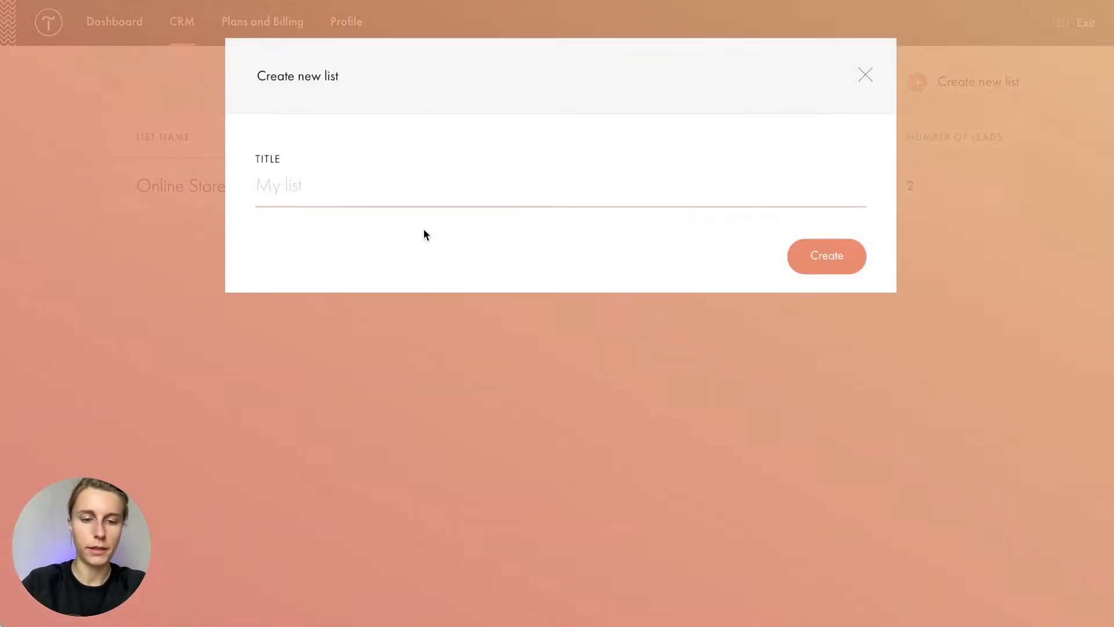
{"action": "type", "text": "DGS Accounting"}
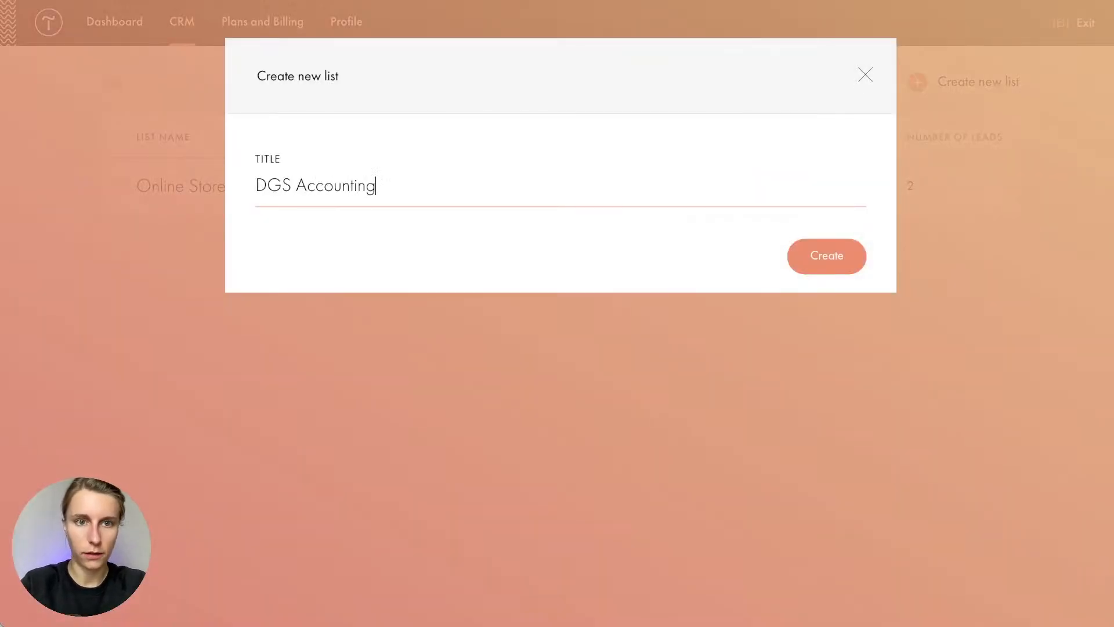
{"action": "left_click", "coordinate": [821, 256]}
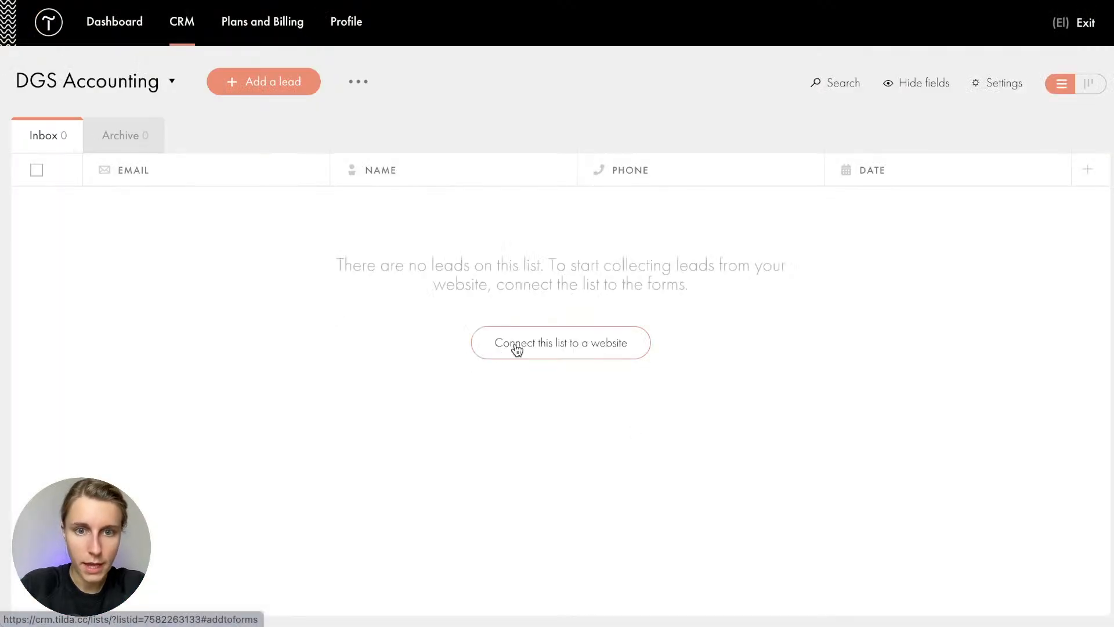
{"action": "left_click", "coordinate": [566, 351]}
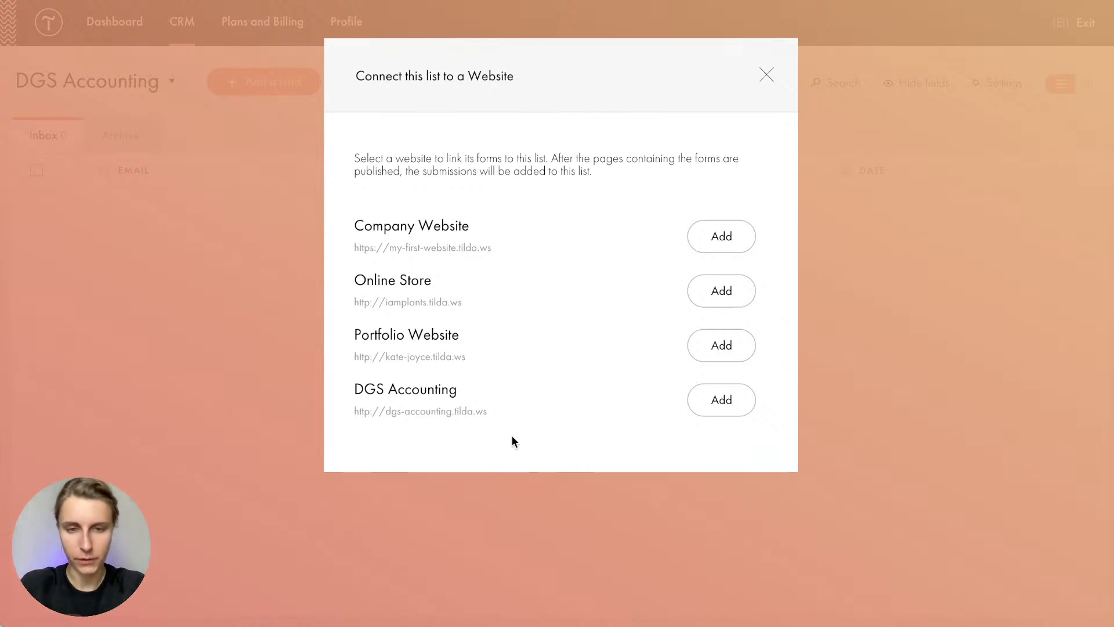
Connect the list to the DGS Accounting site and republish the site
{"action": "left_click", "coordinate": [716, 403]}
{"action": "left_click", "coordinate": [615, 352]}
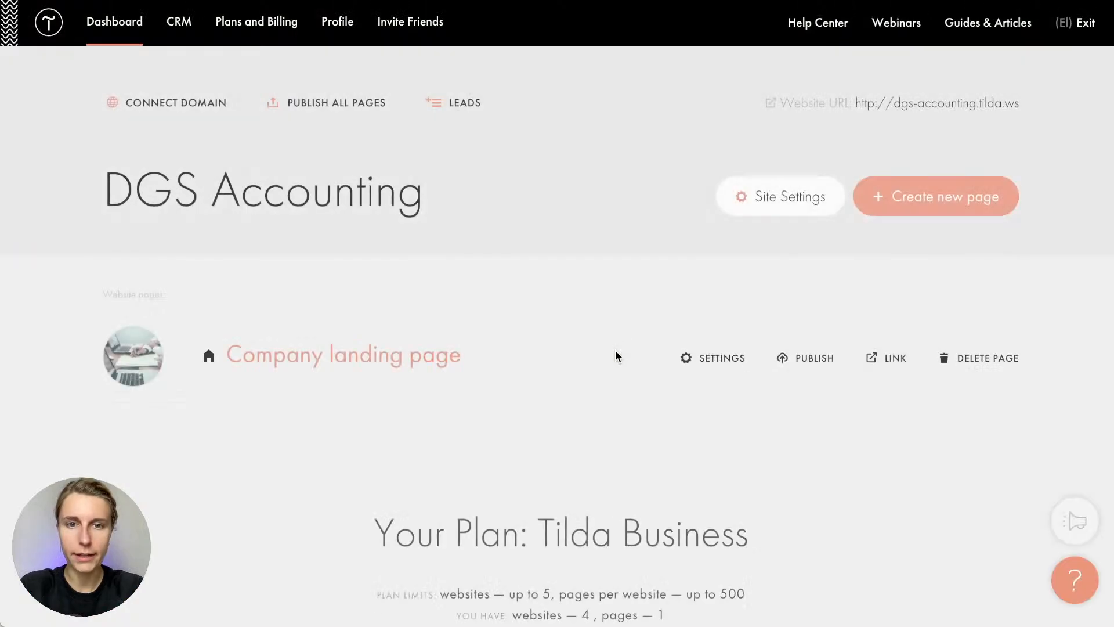
{"action": "left_click", "coordinate": [293, 103]}
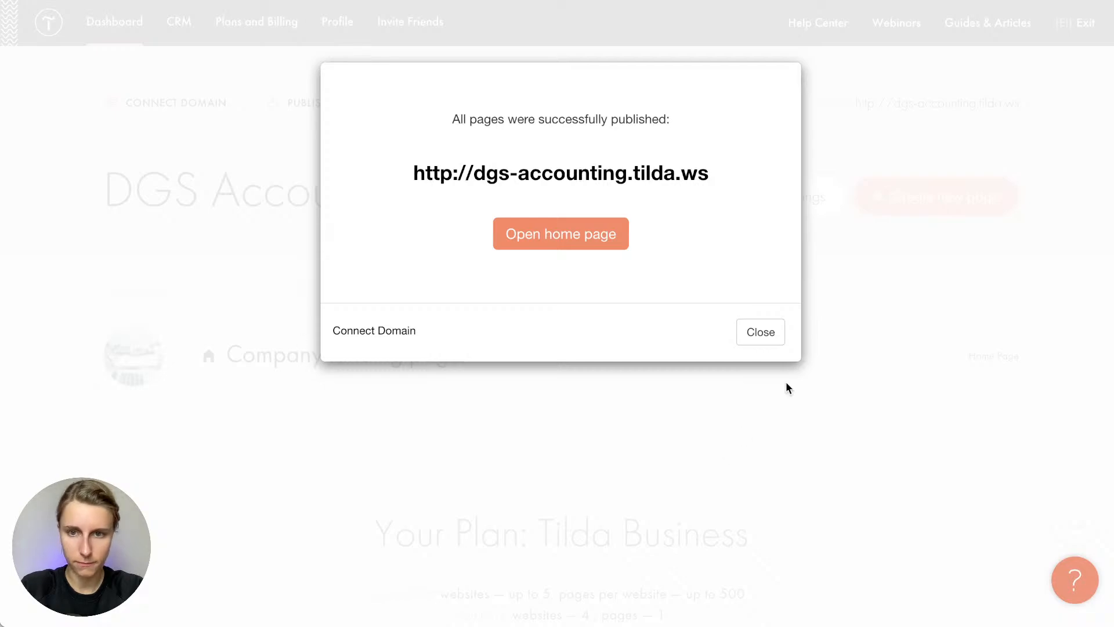
{"action": "left_click", "coordinate": [760, 331]}
Verify the contact and pop-up forms send to Tilda CRM, then publish and open the live page
{"action": "left_click", "coordinate": [327, 364]}
{"action": "scroll", "coordinate": [374, 466], "scroll_direction": "down", "scroll_amount": 20}
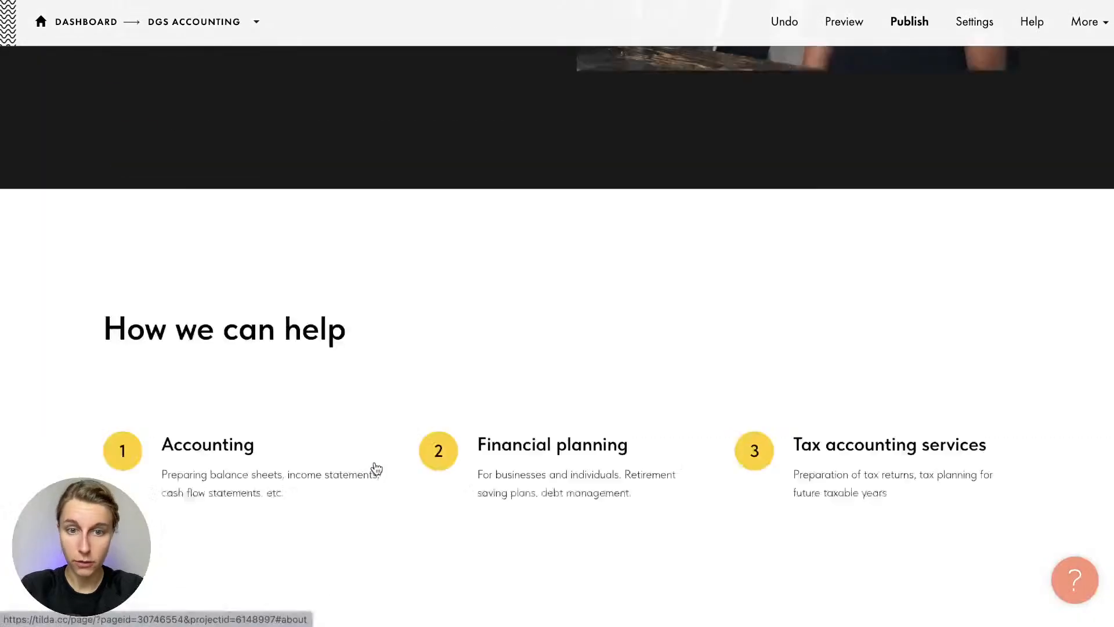
{"action": "scroll", "coordinate": [377, 469], "scroll_direction": "up", "scroll_amount": 5}
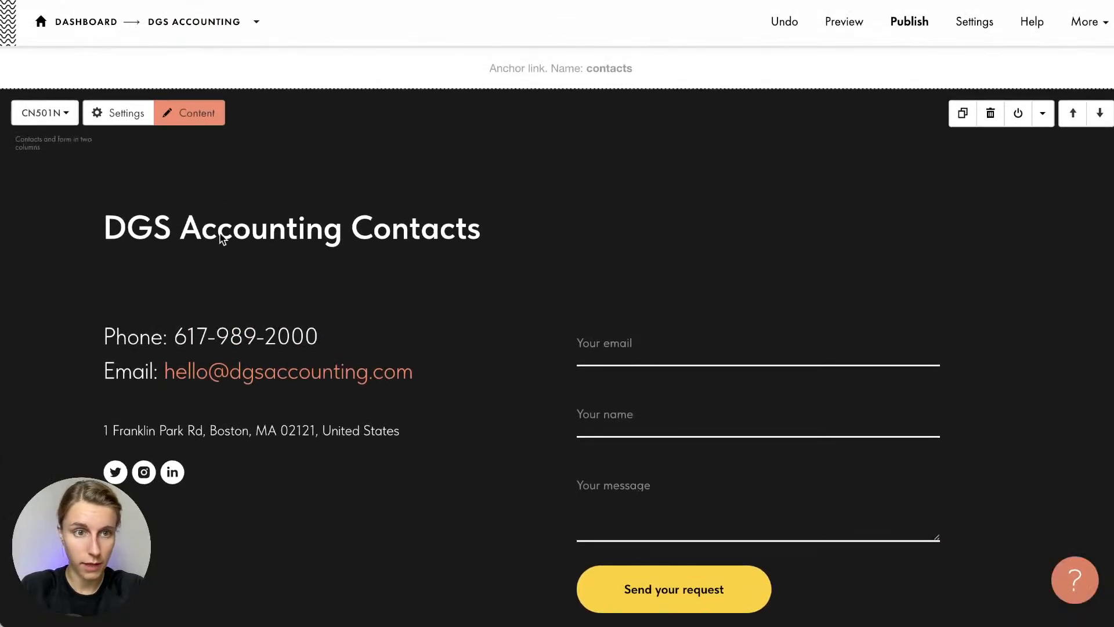
{"action": "left_click", "coordinate": [184, 112]}
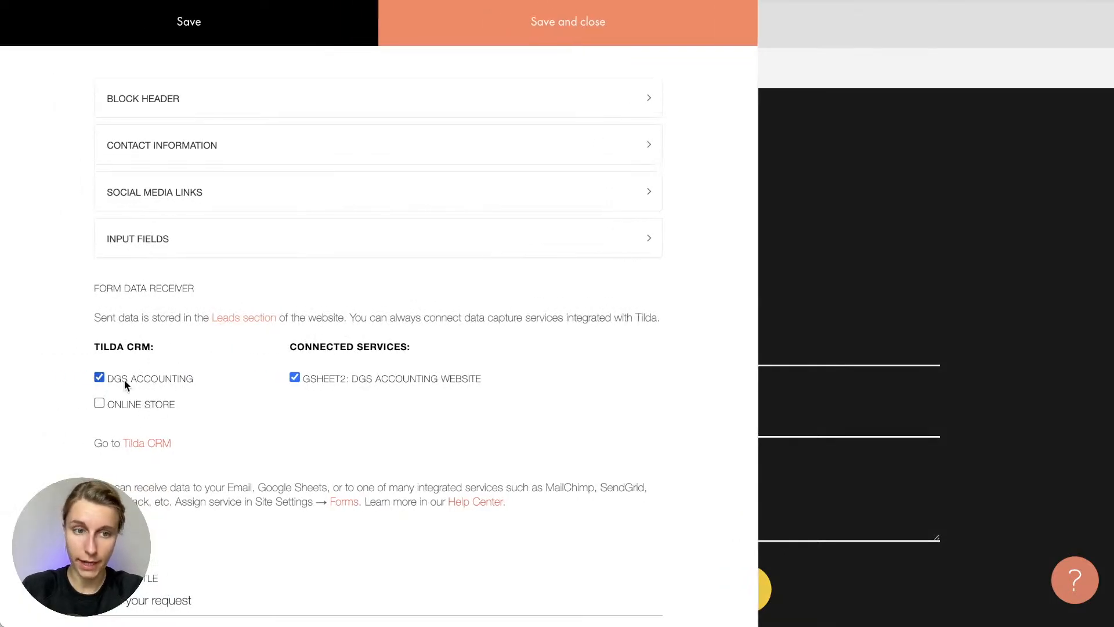
{"action": "left_click", "coordinate": [939, 291]}
{"action": "scroll", "coordinate": [496, 276], "scroll_direction": "up", "scroll_amount": 15}
{"action": "scroll", "coordinate": [496, 276], "scroll_direction": "down", "scroll_amount": 7}
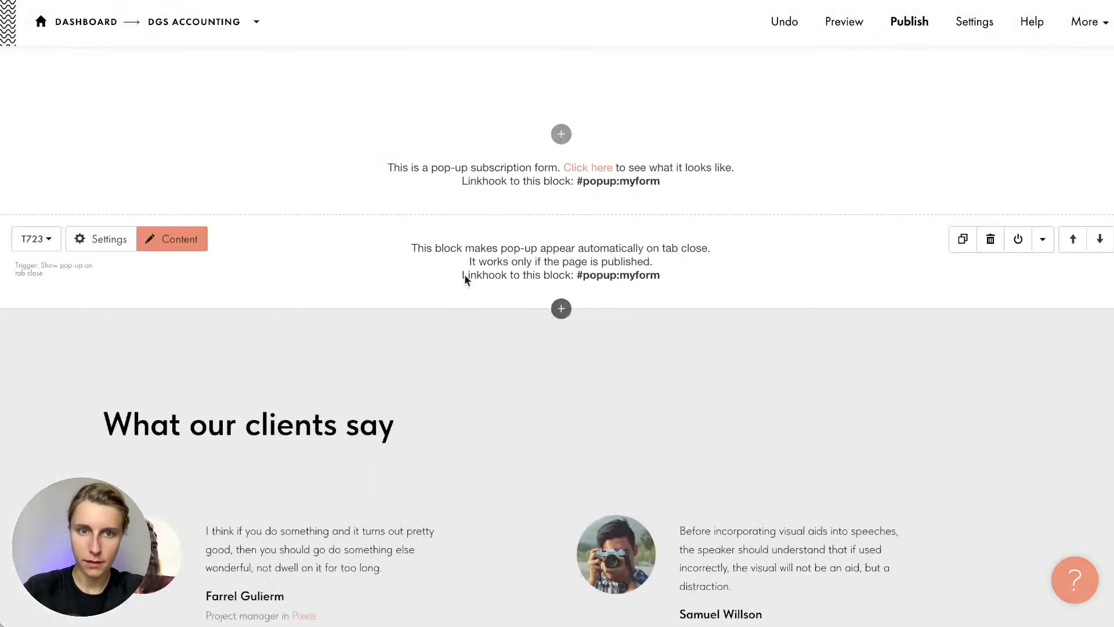
{"action": "left_click", "coordinate": [157, 157]}
{"action": "scroll", "coordinate": [247, 418], "scroll_direction": "down", "scroll_amount": 2}
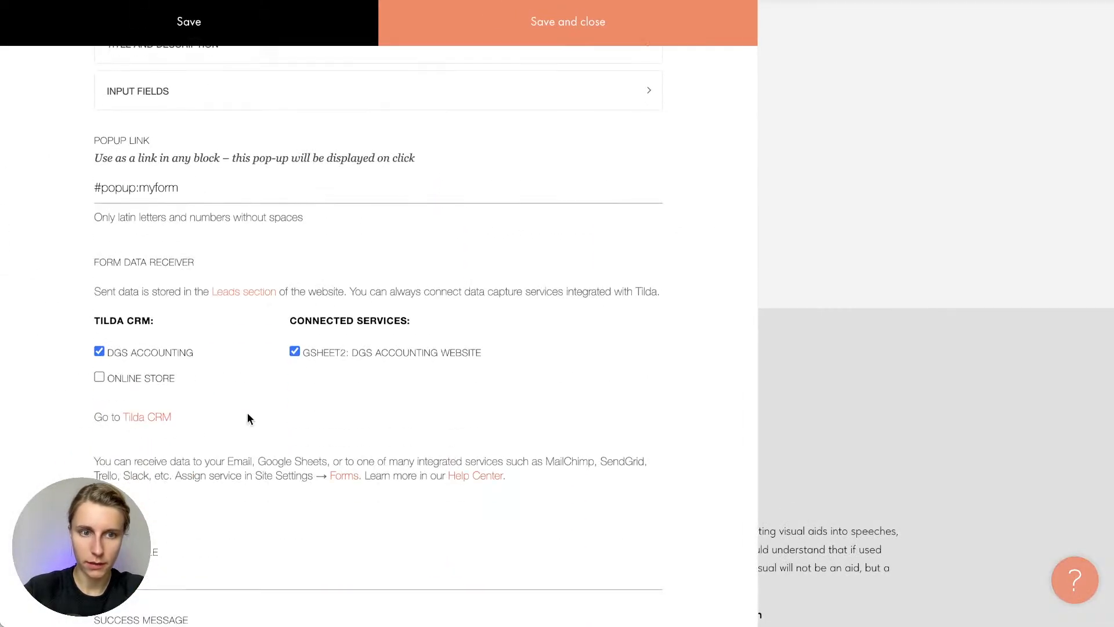
{"action": "left_click", "coordinate": [831, 302]}
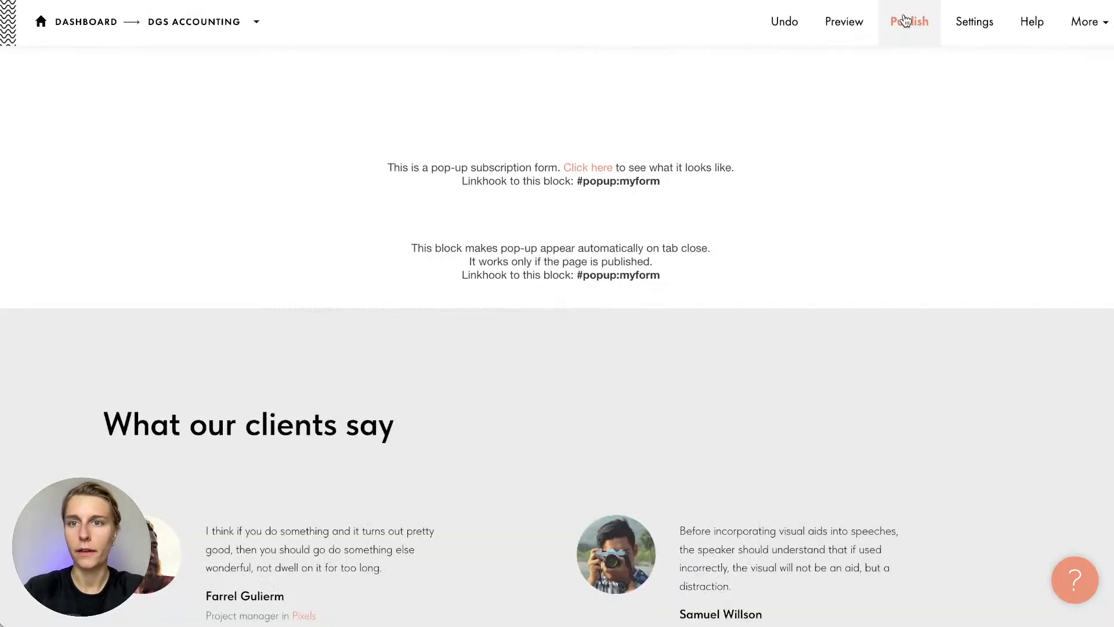
{"action": "left_click", "coordinate": [906, 20]}
{"action": "left_click", "coordinate": [499, 214]}
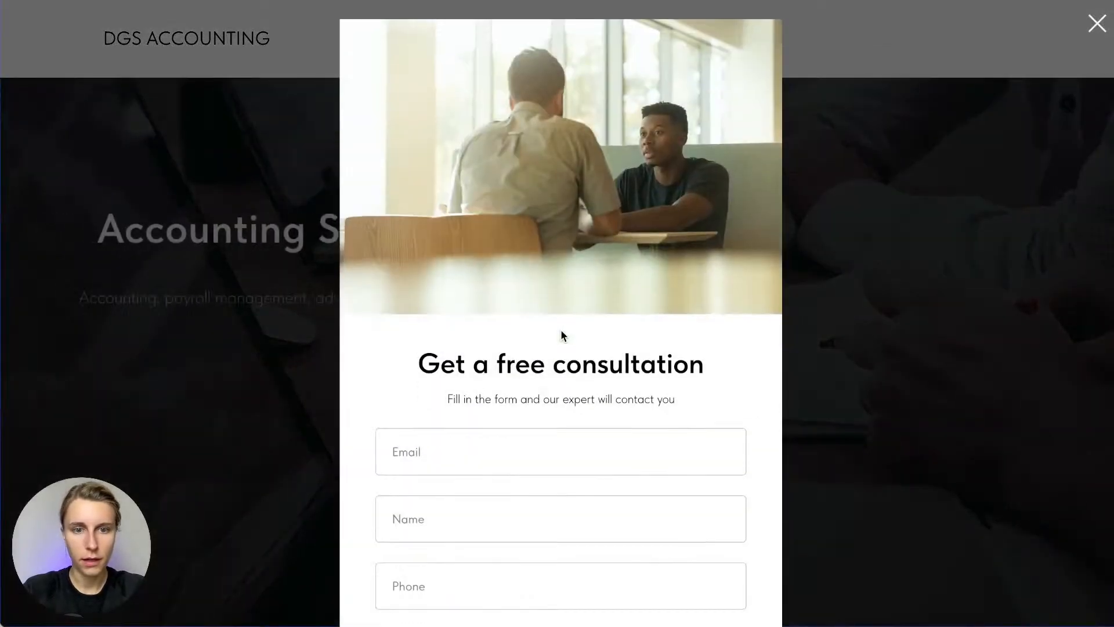
Send a test request with an email, name 'Testing CRM' and phone, then close it and return to the editor
{"action": "left_click", "coordinate": [465, 277]}
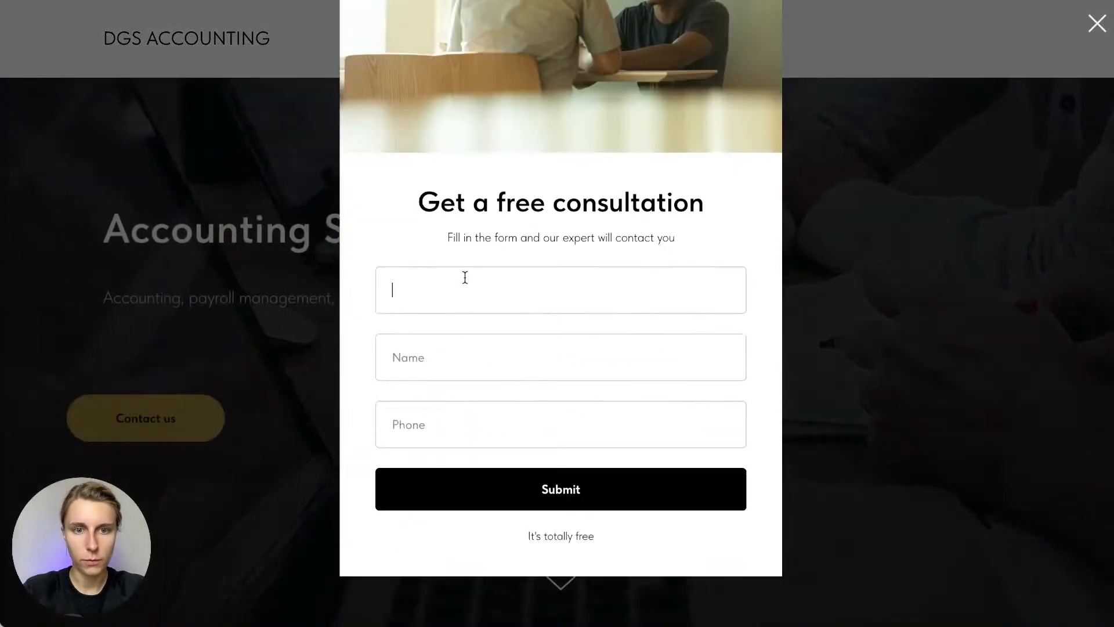
{"action": "type", "text": "elizabeth"}
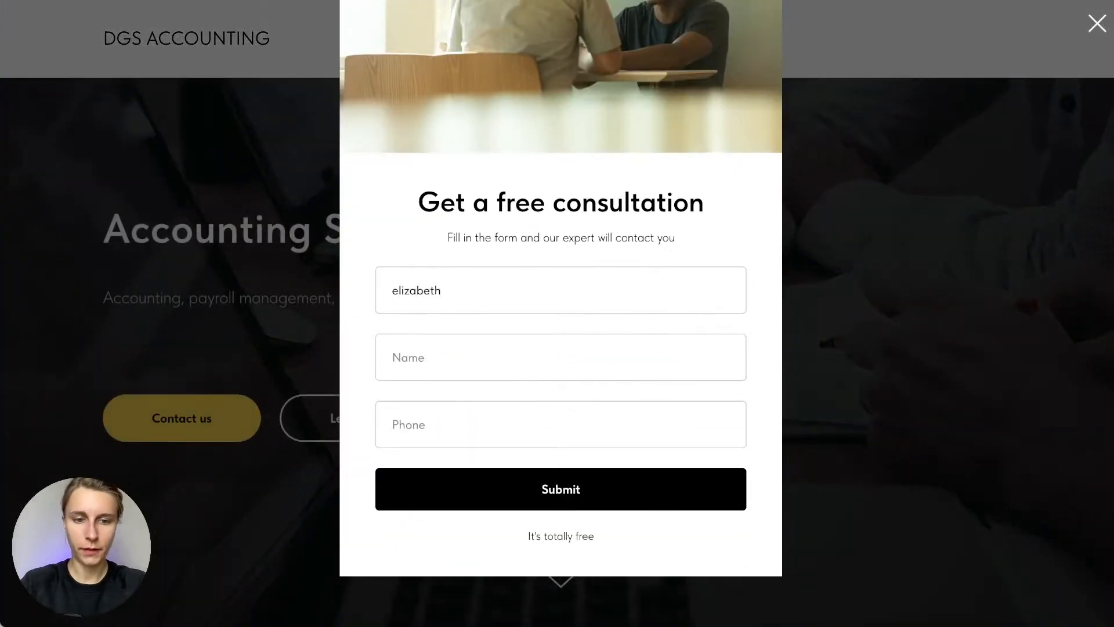
{"action": "type", "text": "@test.com"}
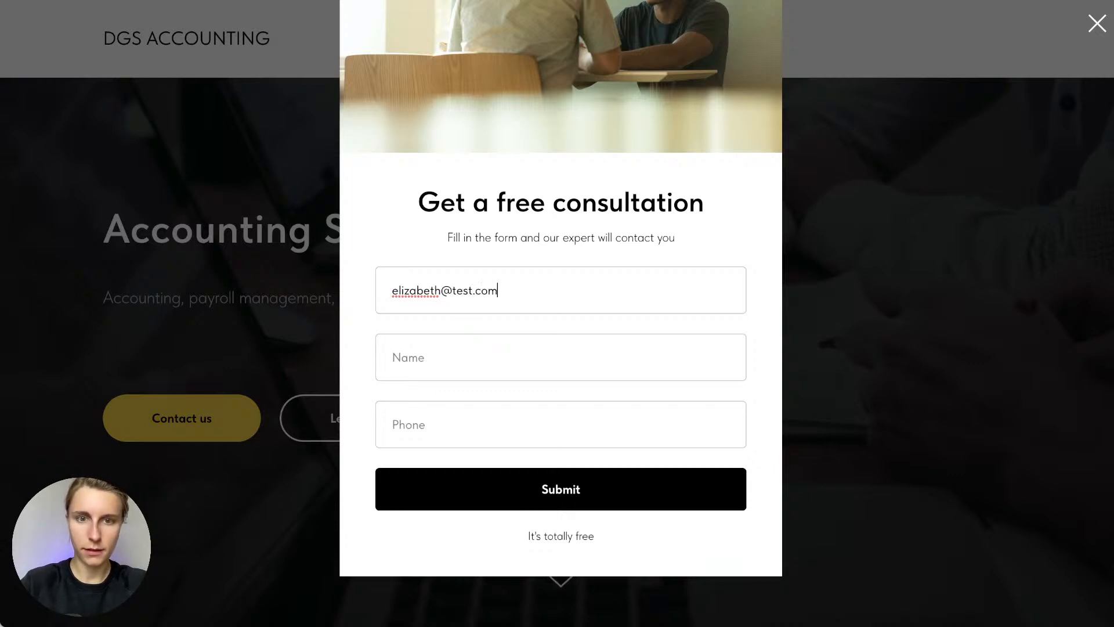
{"action": "key", "text": "Tab"}
{"action": "type", "text": "Testi"}
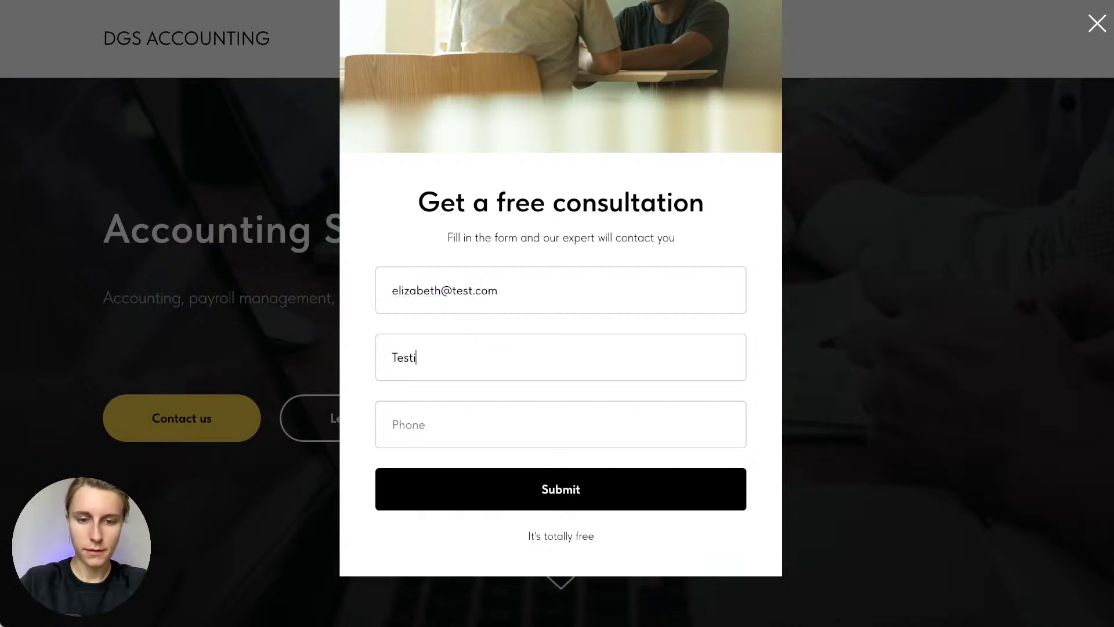
{"action": "type", "text": "ng CRM"}
{"action": "key", "text": "Tab"}
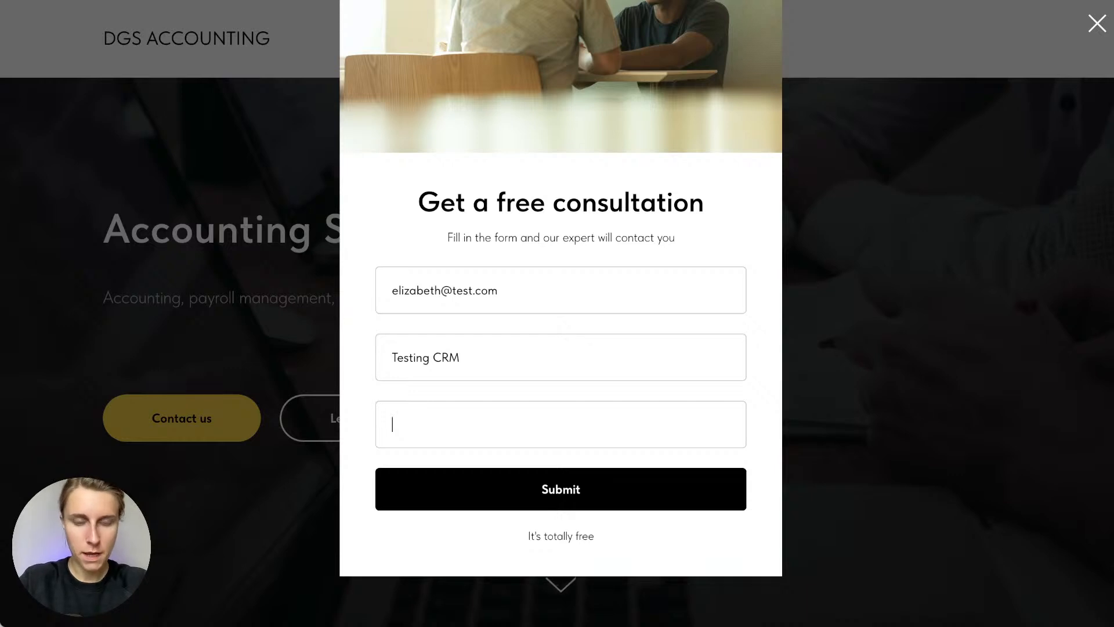
{"action": "type", "text": "+1234567890"}
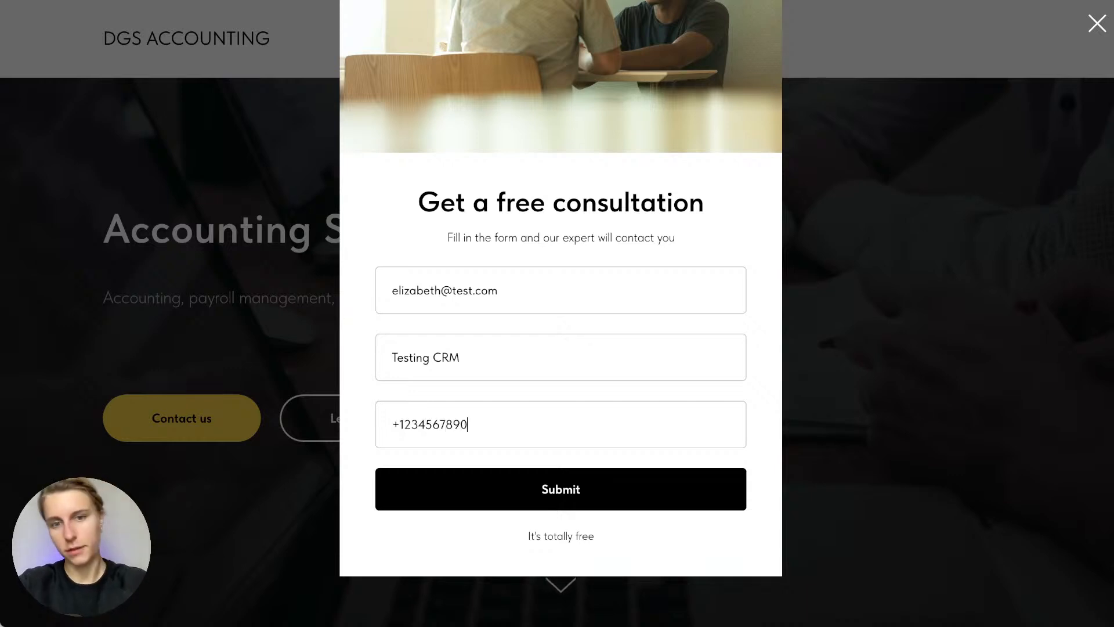
{"action": "left_click", "coordinate": [646, 498]}
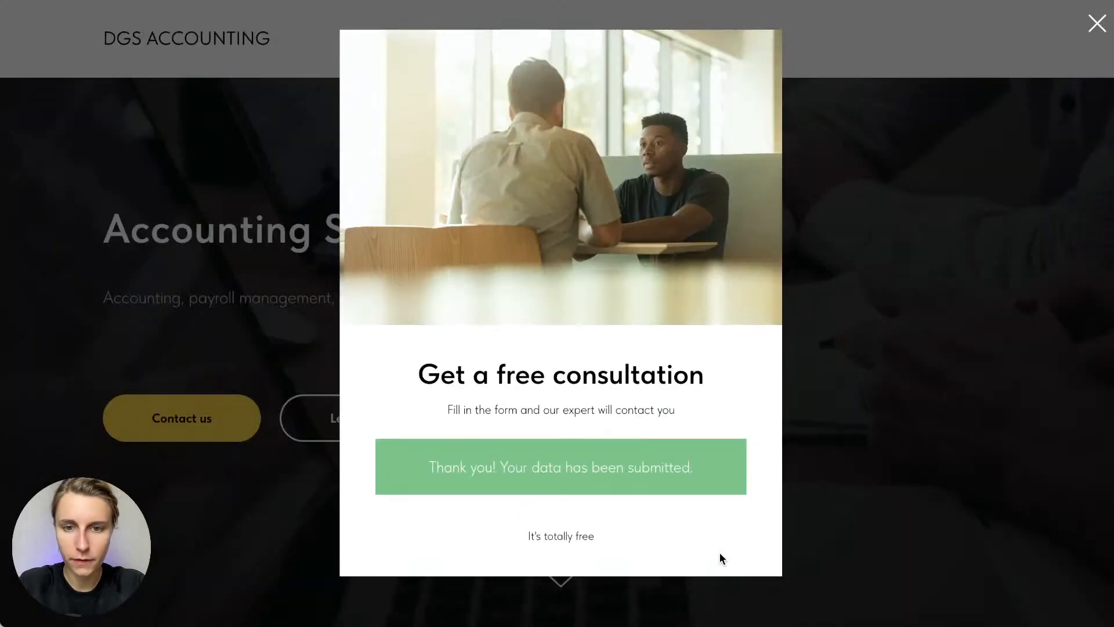
{"action": "left_click", "coordinate": [933, 229]}
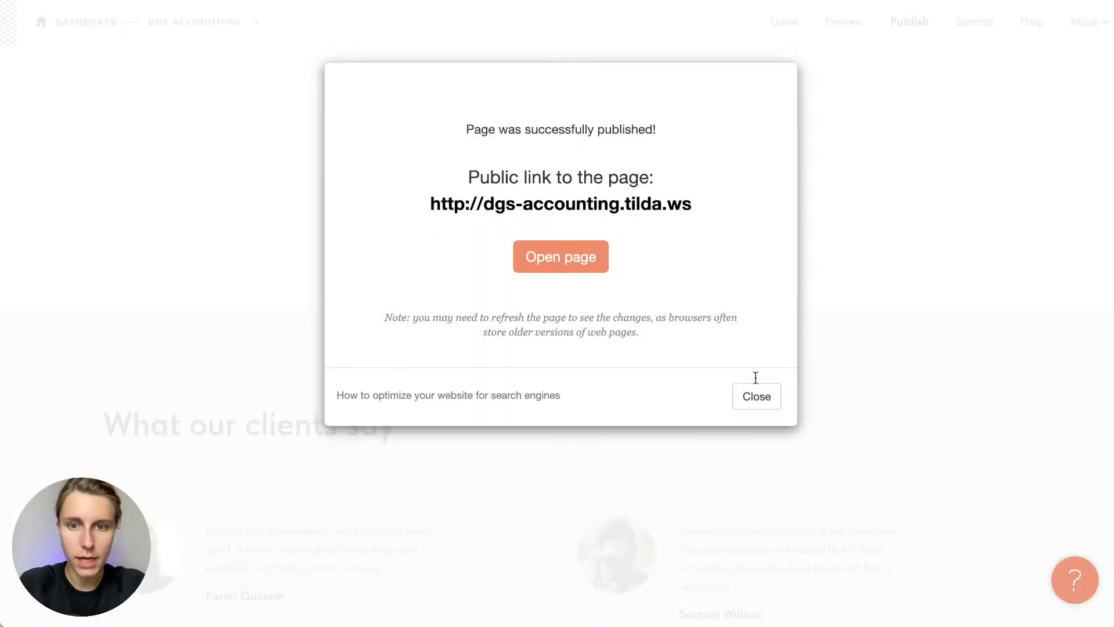
{"action": "left_click", "coordinate": [755, 393]}
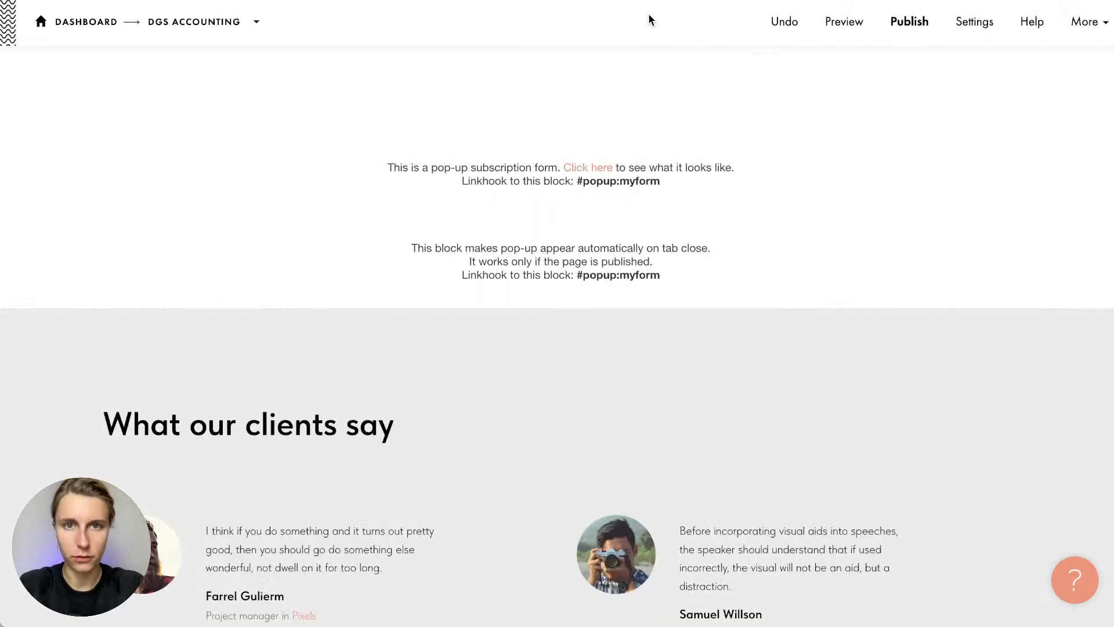
Open Site Settings > Forms and find the new test submission in row 4 of the Google Sheet
{"action": "left_click", "coordinate": [958, 29]}
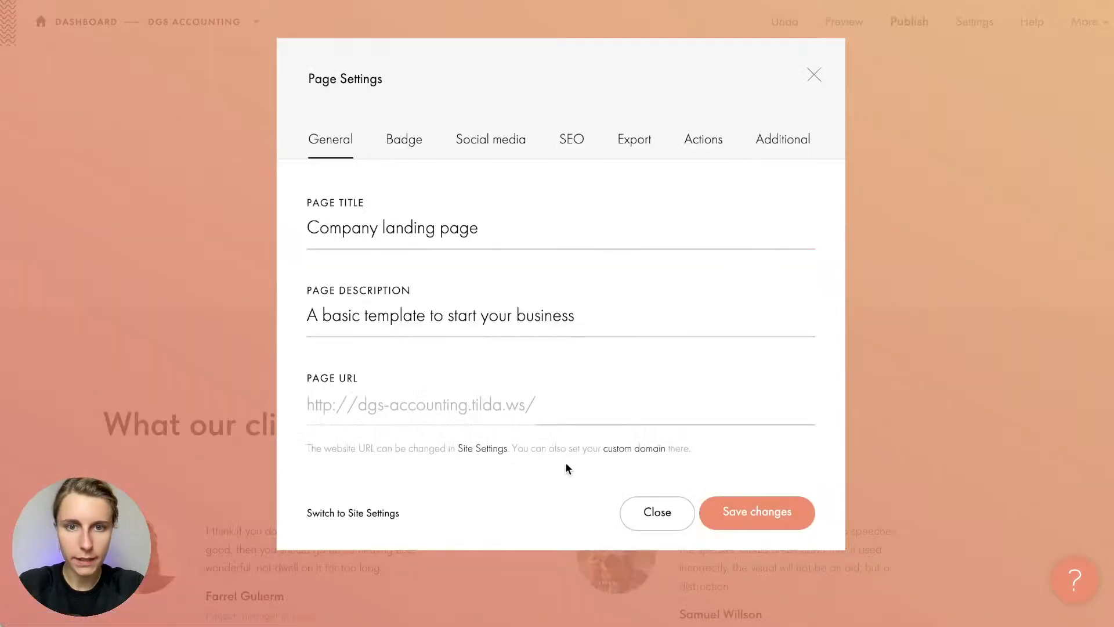
{"action": "left_click", "coordinate": [338, 519]}
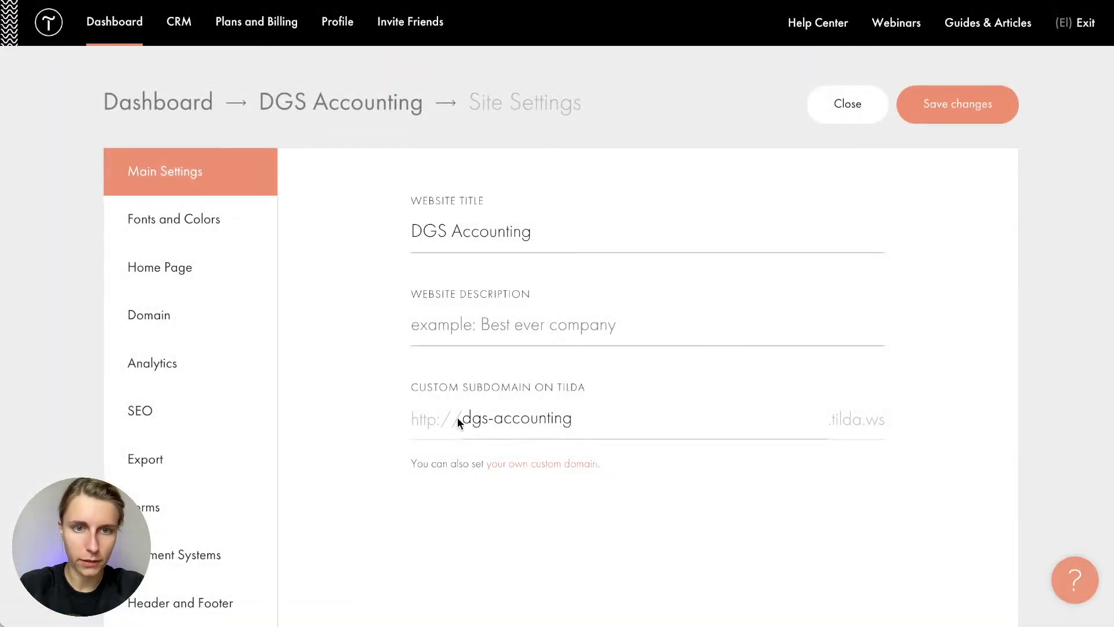
{"action": "left_click", "coordinate": [186, 504]}
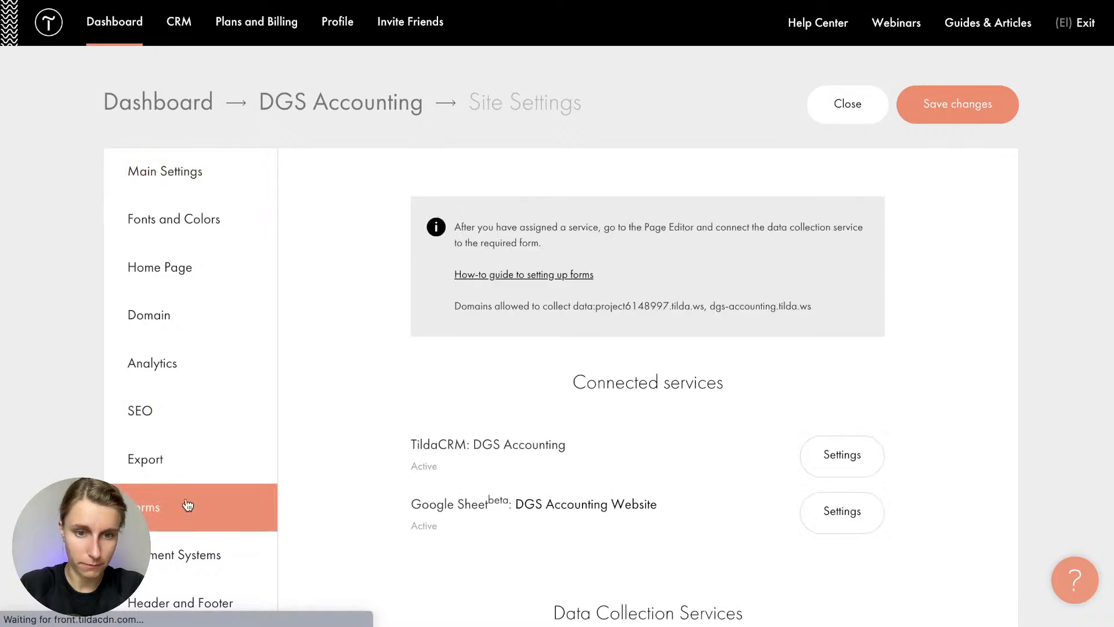
{"action": "left_click", "coordinate": [559, 505]}
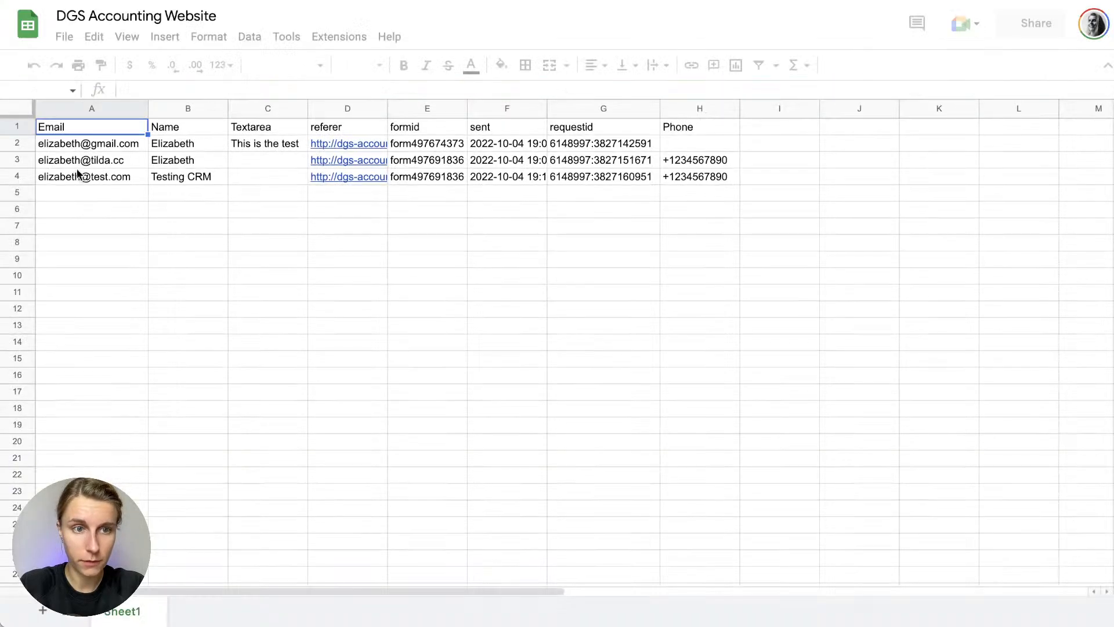
{"action": "left_click", "coordinate": [24, 177]}
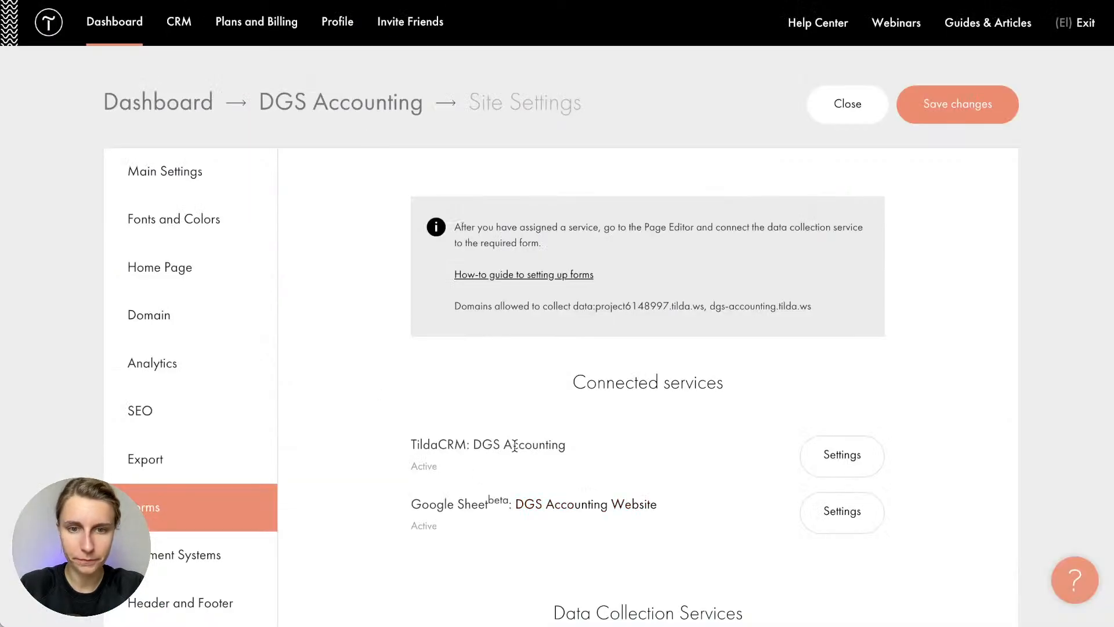
Confirm the DGS Accounting CRM list still has 0 leads, then go back to the websites list
{"action": "left_click", "coordinate": [184, 37]}
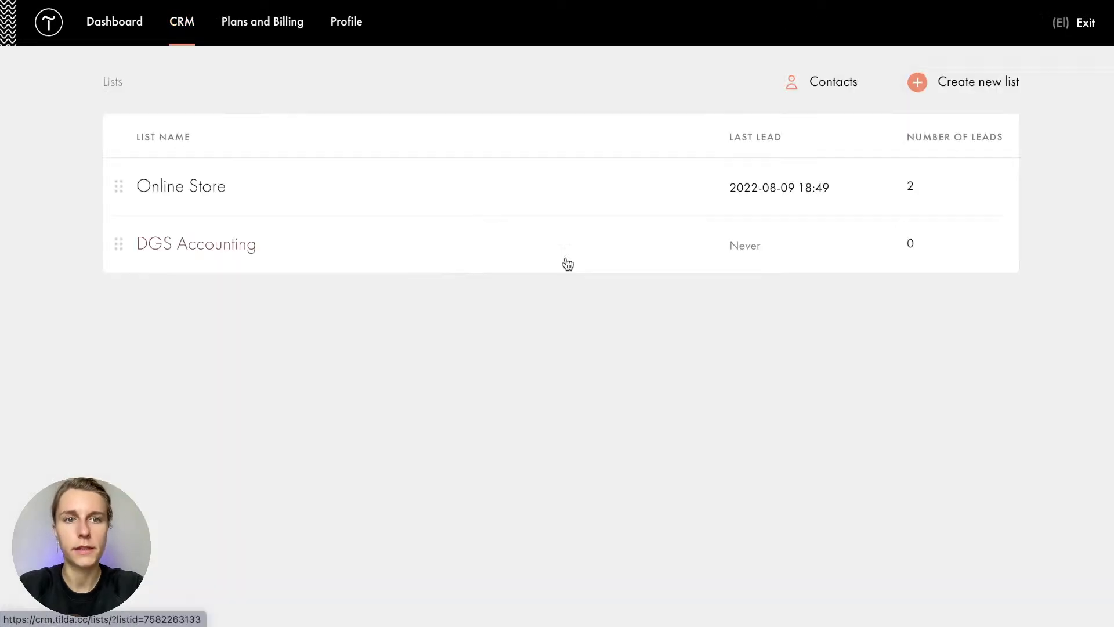
{"action": "left_click", "coordinate": [233, 258]}
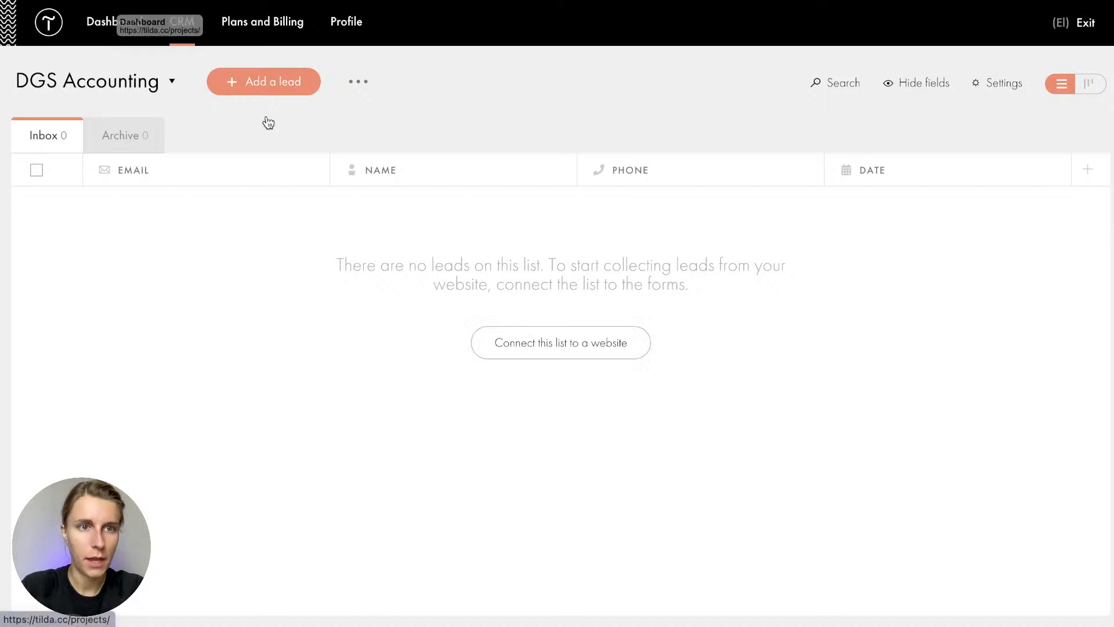
{"action": "left_click", "coordinate": [115, 23]}
Open the DGS Accounting Company landing page and scroll to its Accounting Services in Boston cover
{"action": "left_click", "coordinate": [812, 503]}
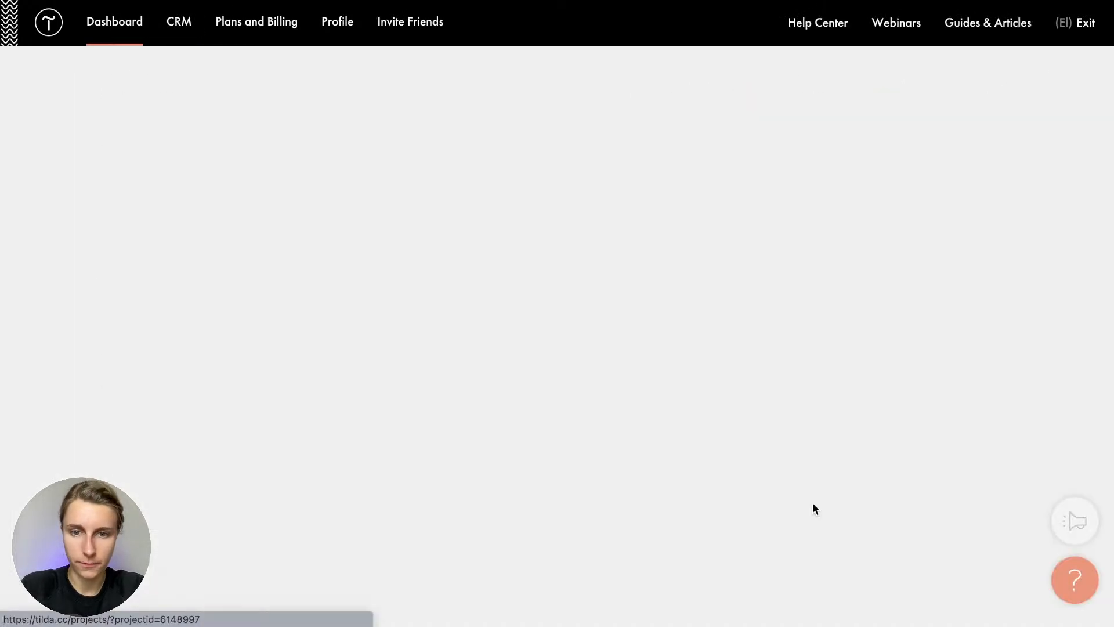
{"action": "left_click", "coordinate": [392, 358]}
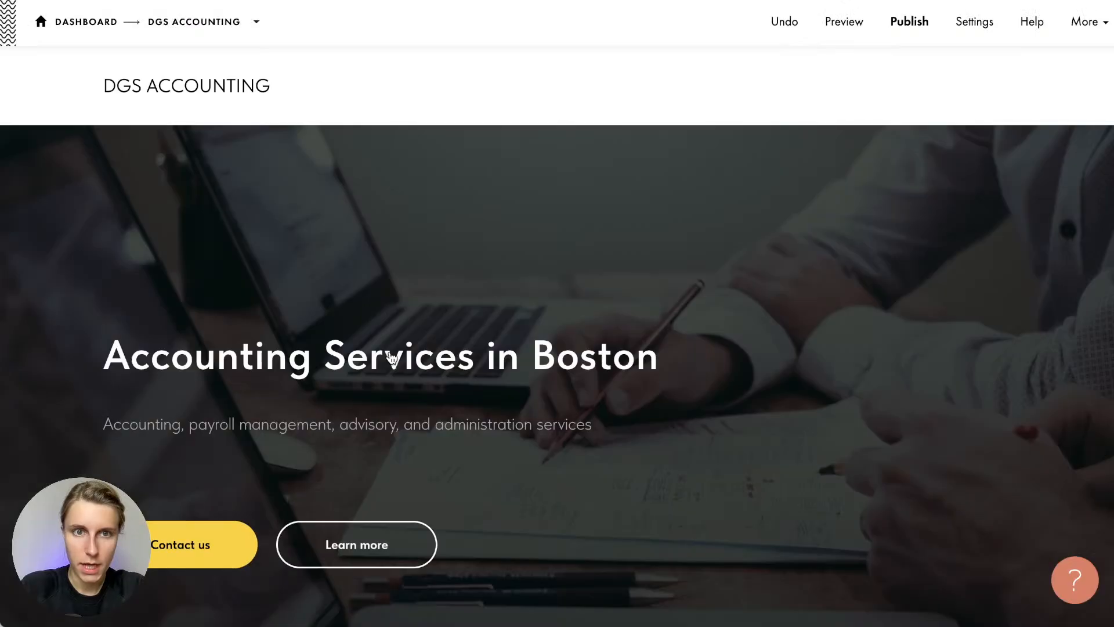
{"action": "scroll", "coordinate": [480, 225], "scroll_direction": "down", "scroll_amount": 5}
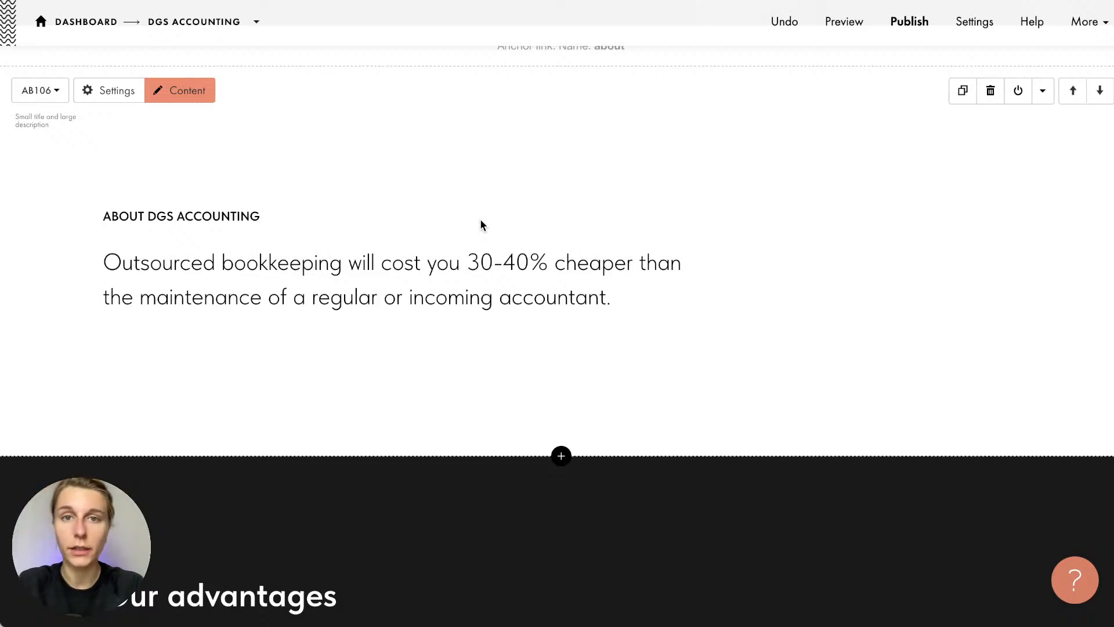
{"action": "scroll", "coordinate": [481, 225], "scroll_direction": "up", "scroll_amount": 8}
{"action": "scroll", "coordinate": [481, 225], "scroll_direction": "down", "scroll_amount": 1}
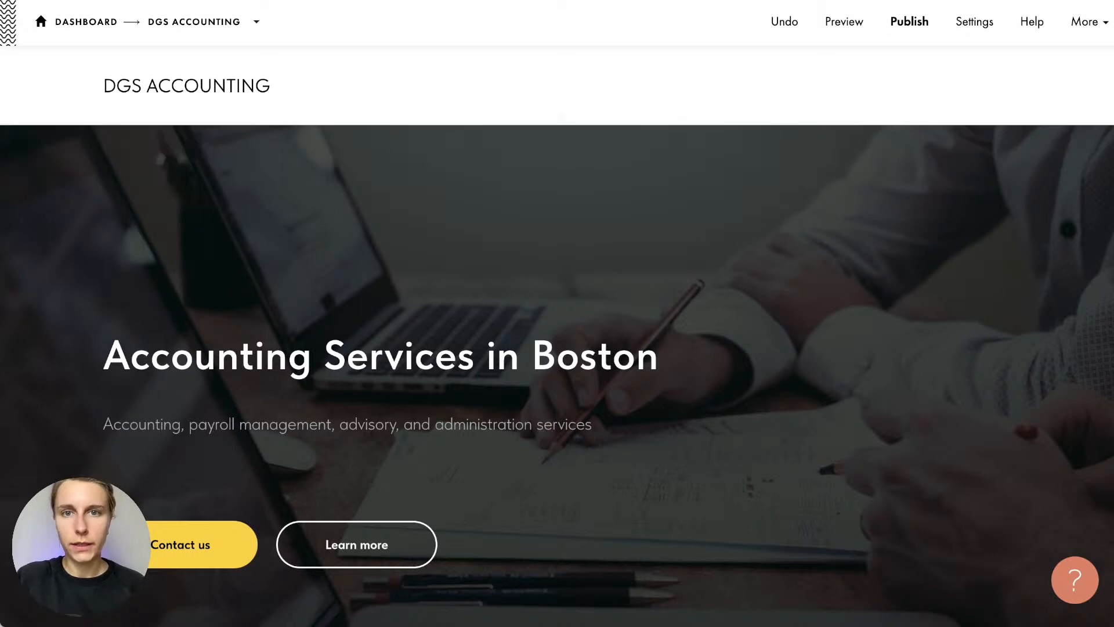
{"action": "key", "text": "ctrl+Tab"}
Load tilda.education/en/ and browse the Tilda Education article list
{"action": "type", "text": "tilda"}
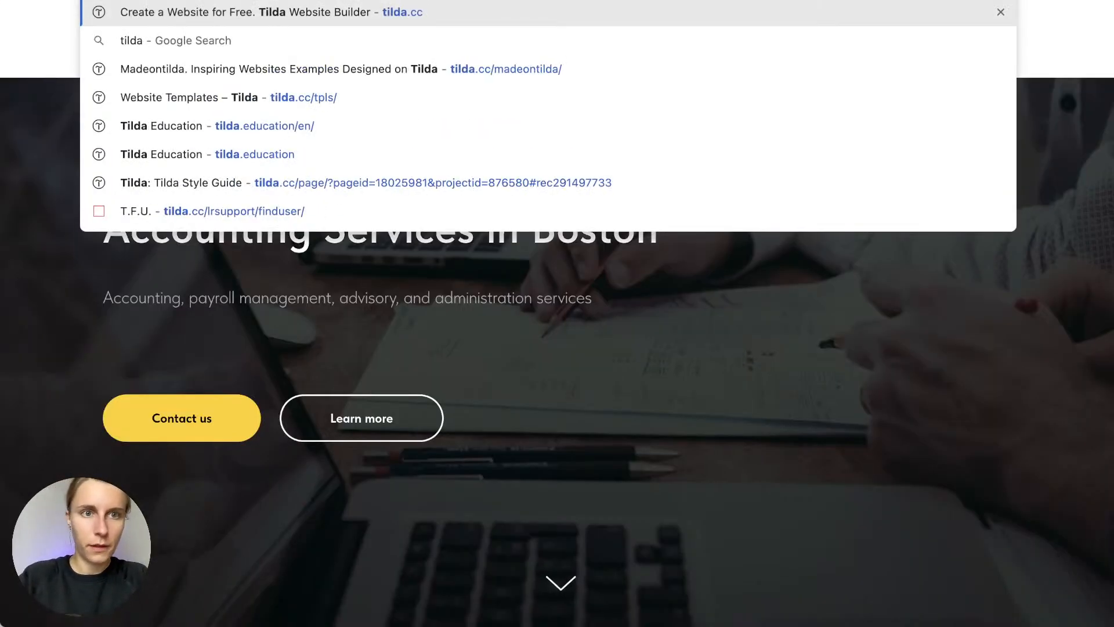
{"action": "type", "text": ".education"}
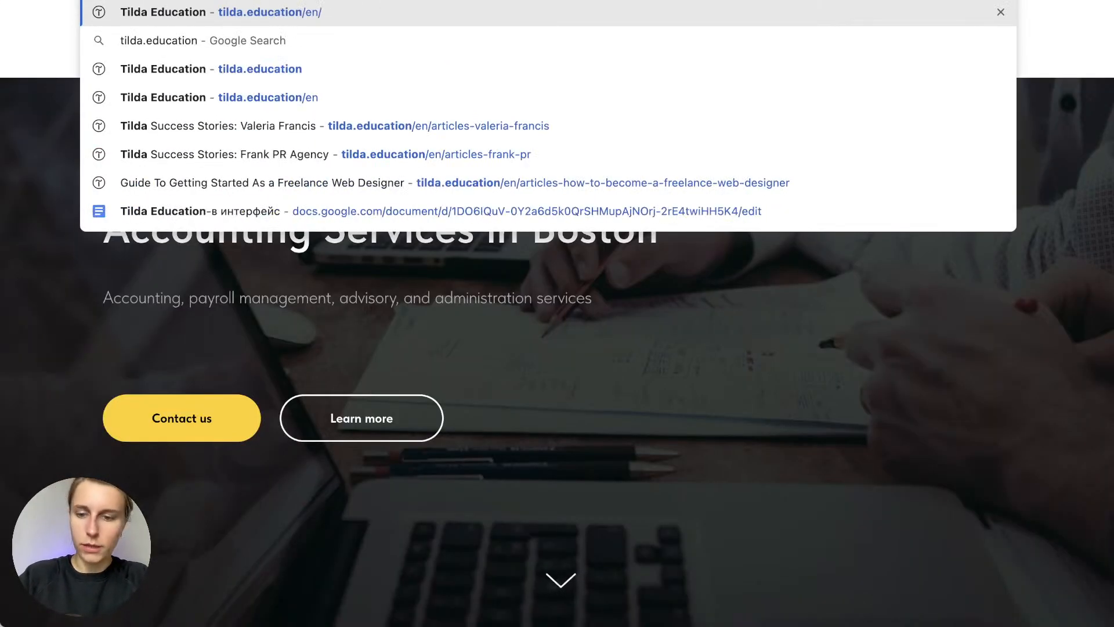
{"action": "type", "text": "/en/"}
{"action": "key", "text": "Return"}
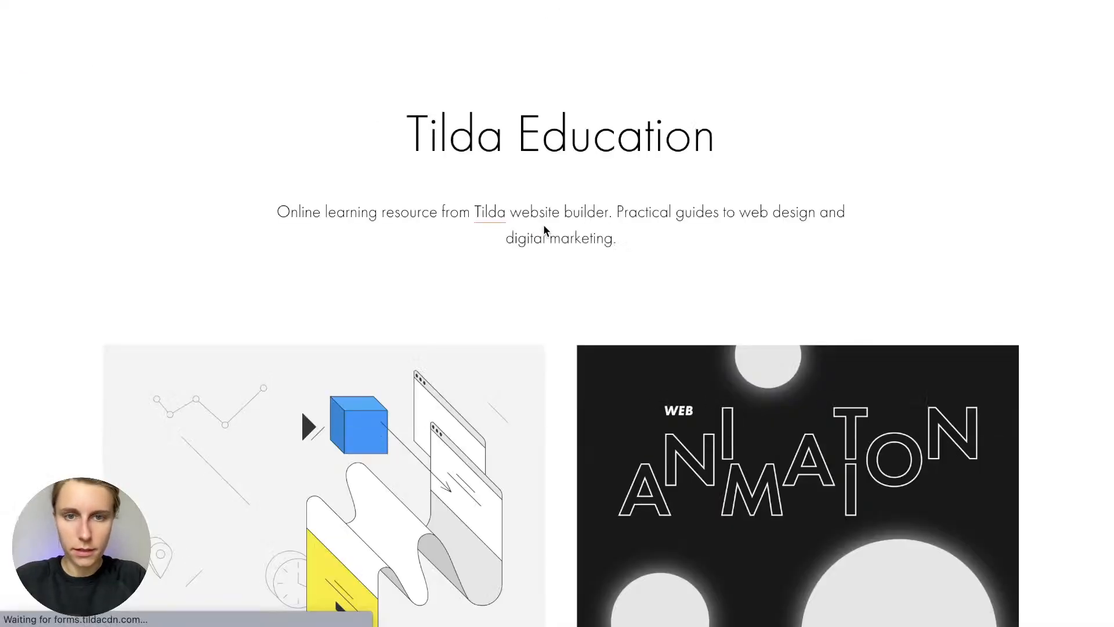
{"action": "scroll", "coordinate": [545, 221], "scroll_direction": "down", "scroll_amount": 8}
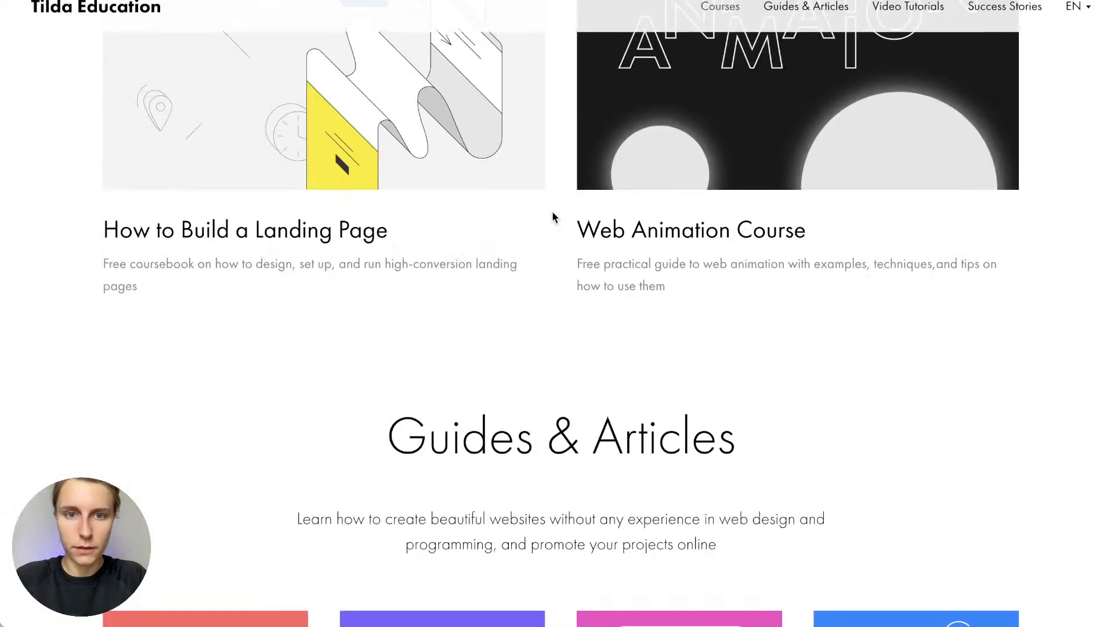
{"action": "scroll", "coordinate": [552, 213], "scroll_direction": "down", "scroll_amount": 7}
{"action": "scroll", "coordinate": [552, 213], "scroll_direction": "up", "scroll_amount": 15}
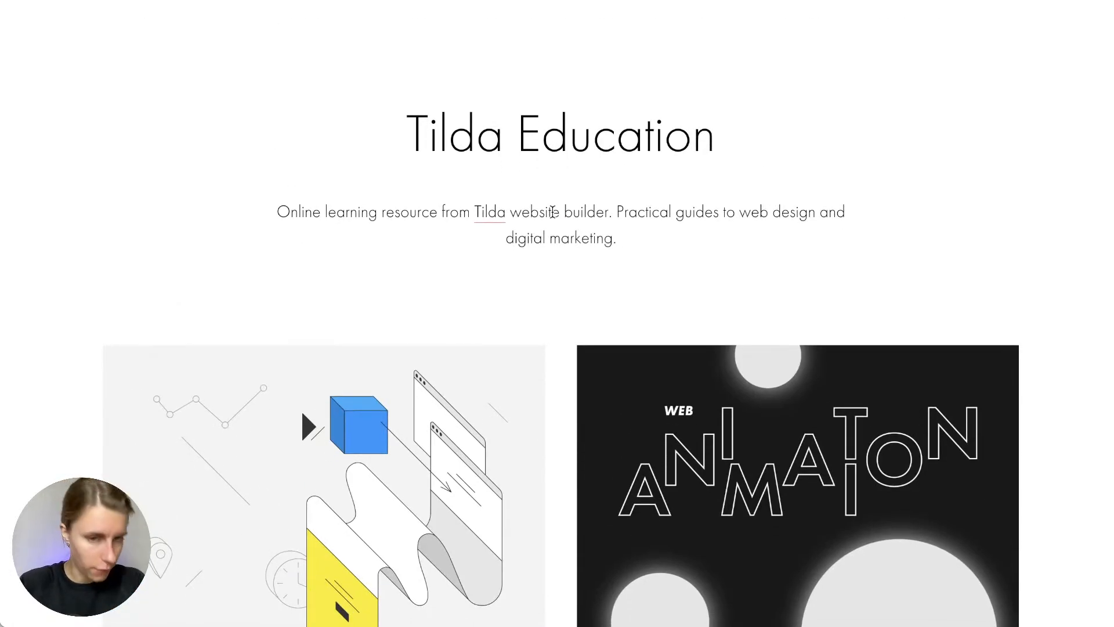
{"action": "scroll", "coordinate": [553, 213], "scroll_direction": "down", "scroll_amount": 5}
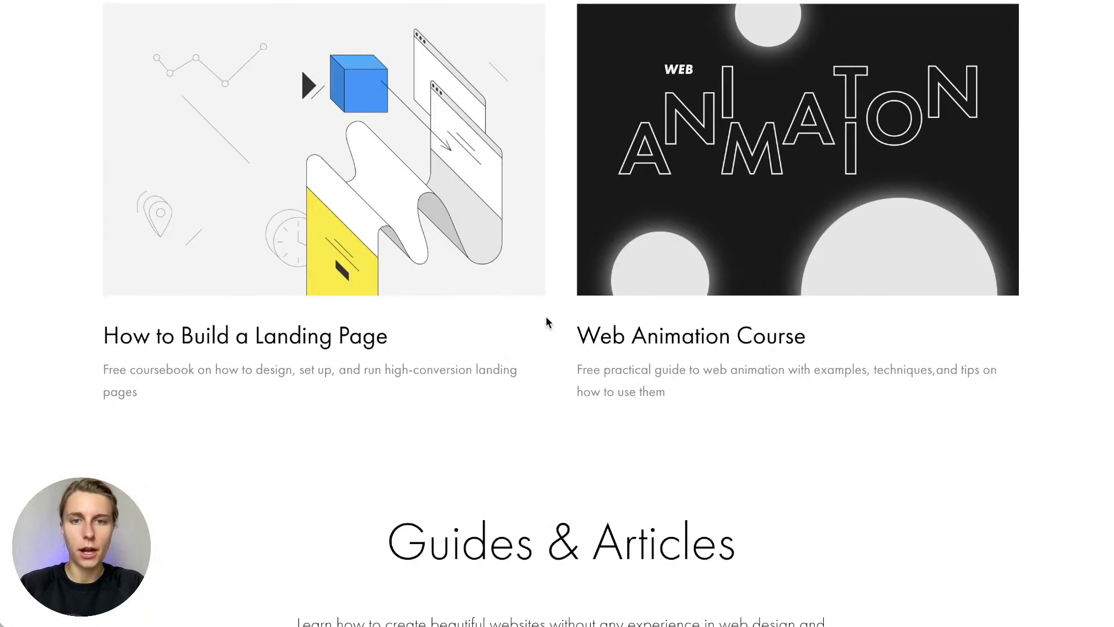
{"action": "scroll", "coordinate": [560, 240], "scroll_direction": "up", "scroll_amount": 1}
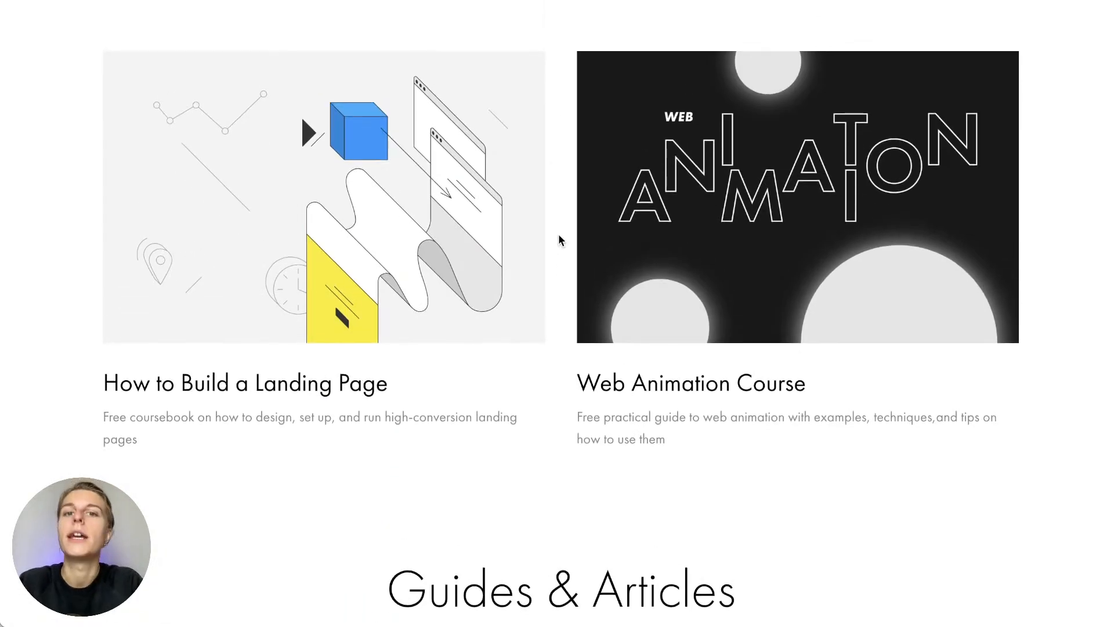
{"action": "scroll", "coordinate": [560, 240], "scroll_direction": "down", "scroll_amount": 1}
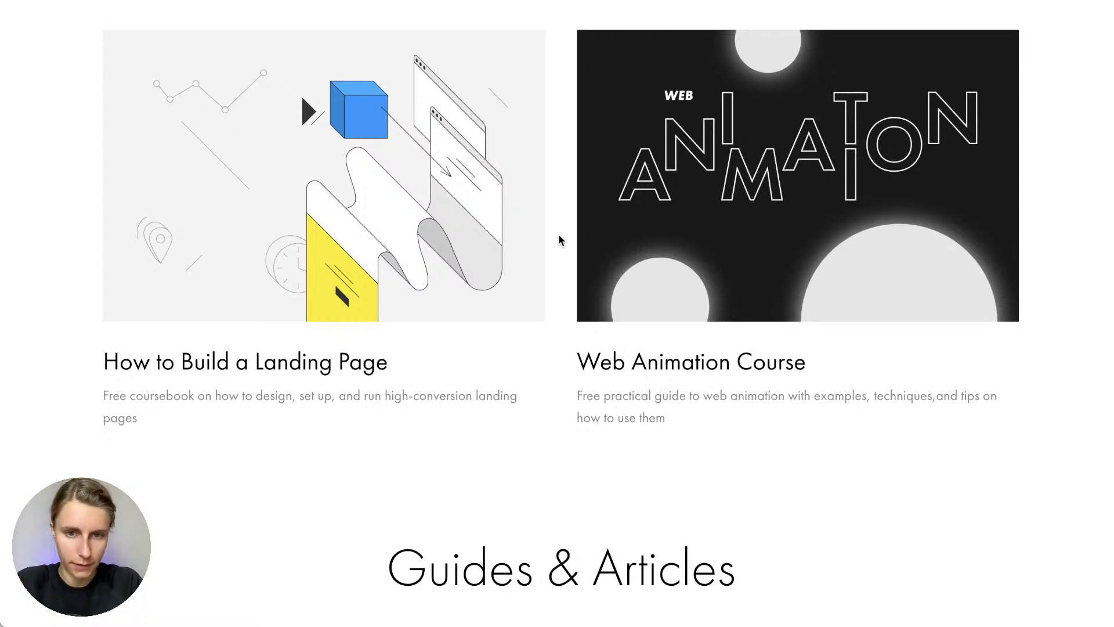
{"action": "scroll", "coordinate": [561, 241], "scroll_direction": "down", "scroll_amount": 12}
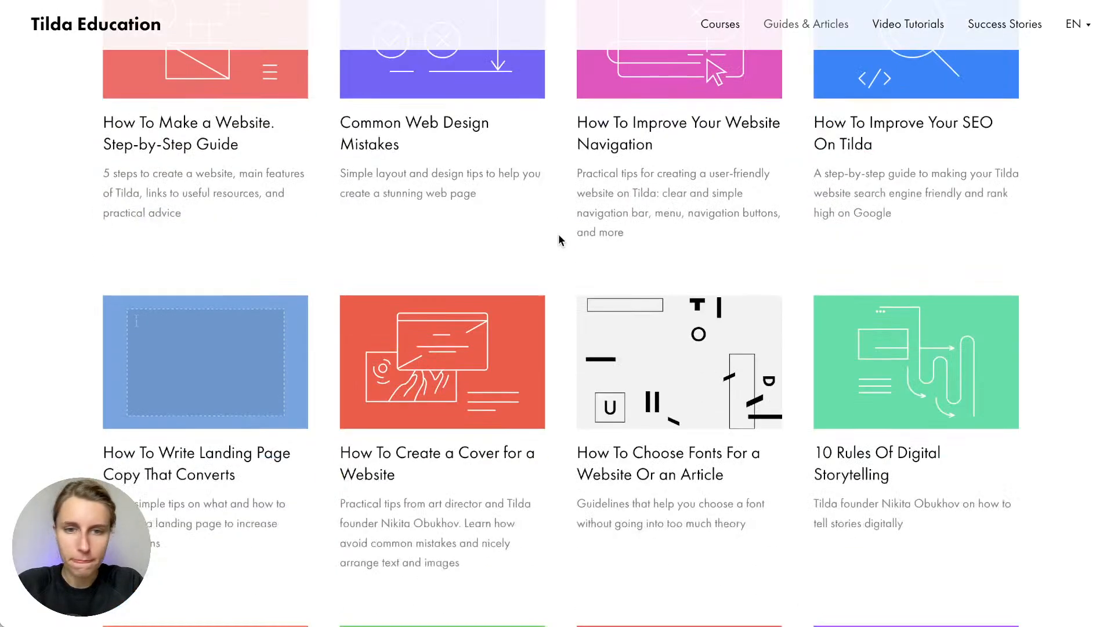
{"action": "scroll", "coordinate": [561, 240], "scroll_direction": "down", "scroll_amount": 5}
{"action": "scroll", "coordinate": [560, 240], "scroll_direction": "up", "scroll_amount": 4}
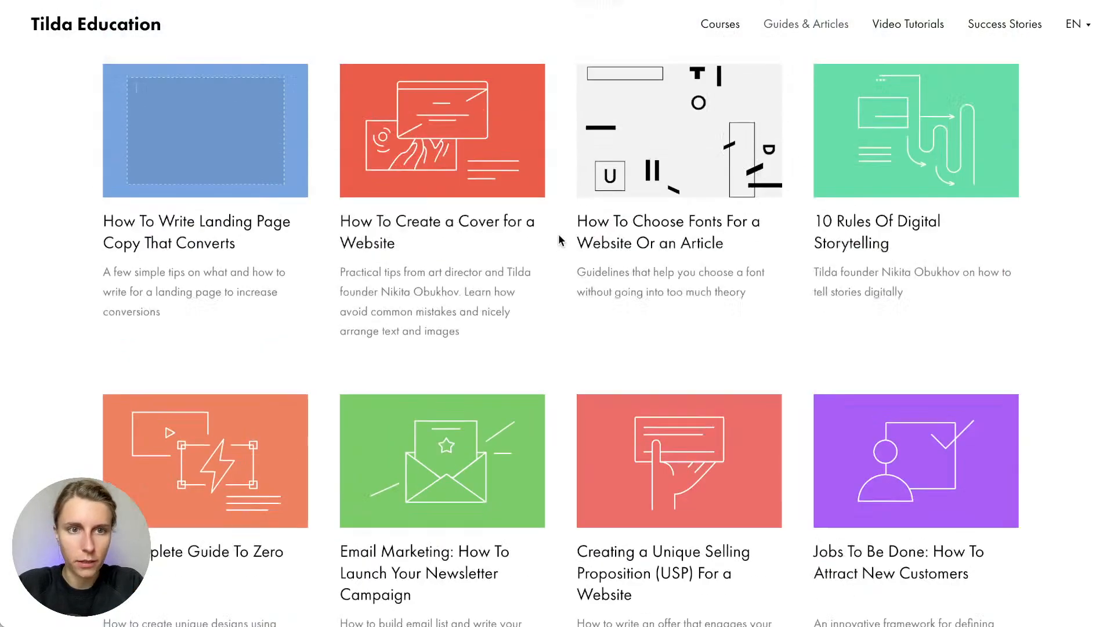
{"action": "scroll", "coordinate": [561, 240], "scroll_direction": "down", "scroll_amount": 8}
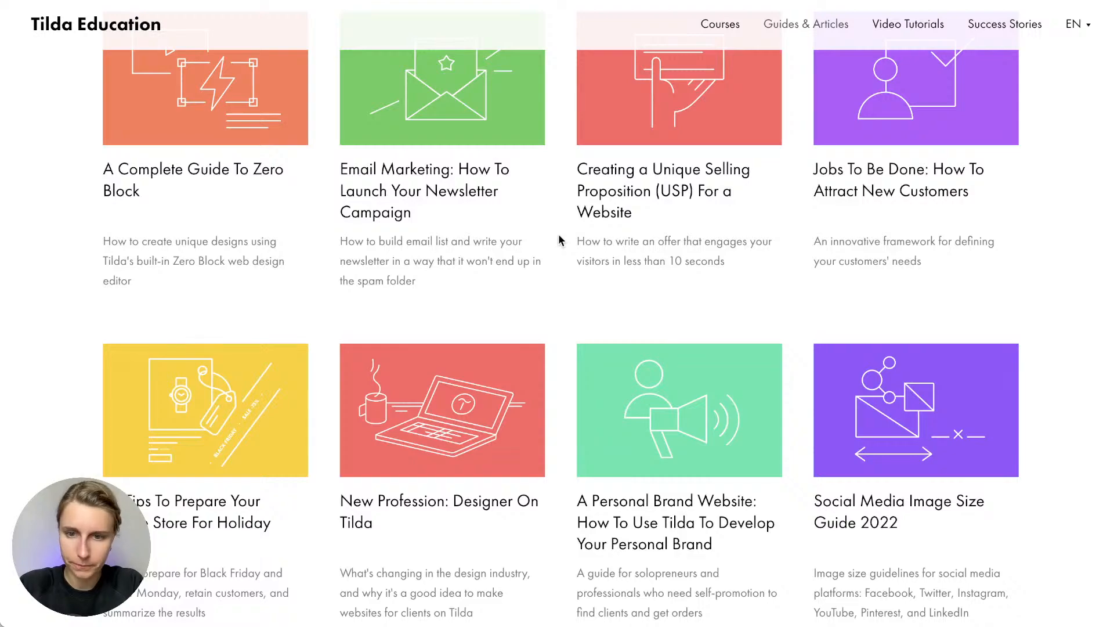
{"action": "scroll", "coordinate": [560, 240], "scroll_direction": "down", "scroll_amount": 5}
{"action": "scroll", "coordinate": [560, 240], "scroll_direction": "up", "scroll_amount": 15}
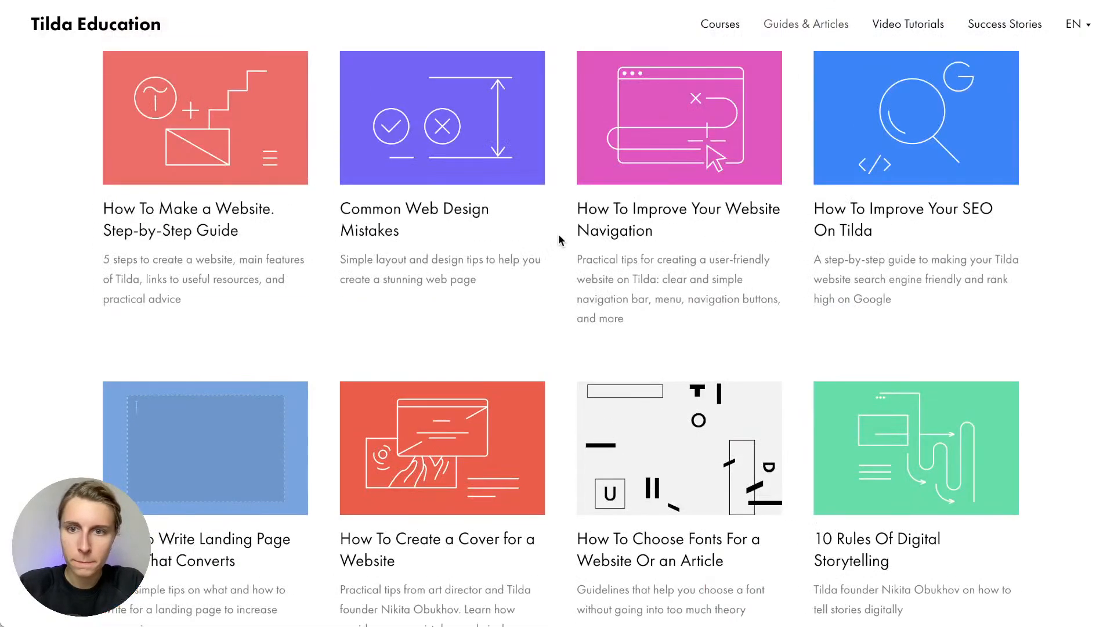
Open the How To Improve Your SEO On Tilda guide and scroll through its Contents
{"action": "left_click", "coordinate": [340, 425]}
{"action": "scroll", "coordinate": [341, 430], "scroll_direction": "down", "scroll_amount": 10}
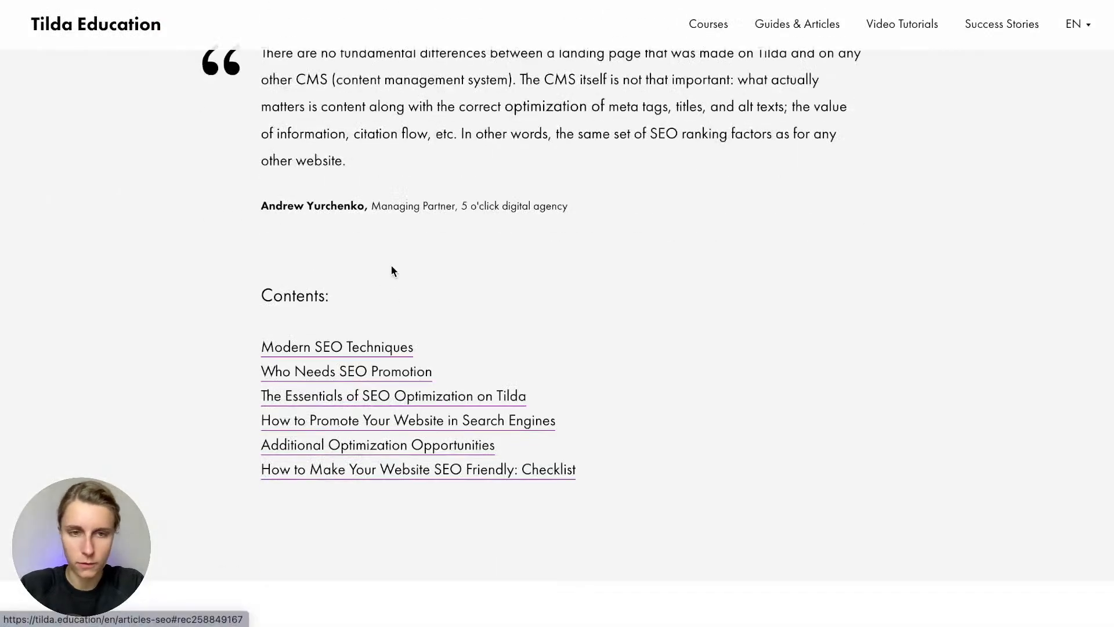
{"action": "scroll", "coordinate": [391, 270], "scroll_direction": "down", "scroll_amount": 3}
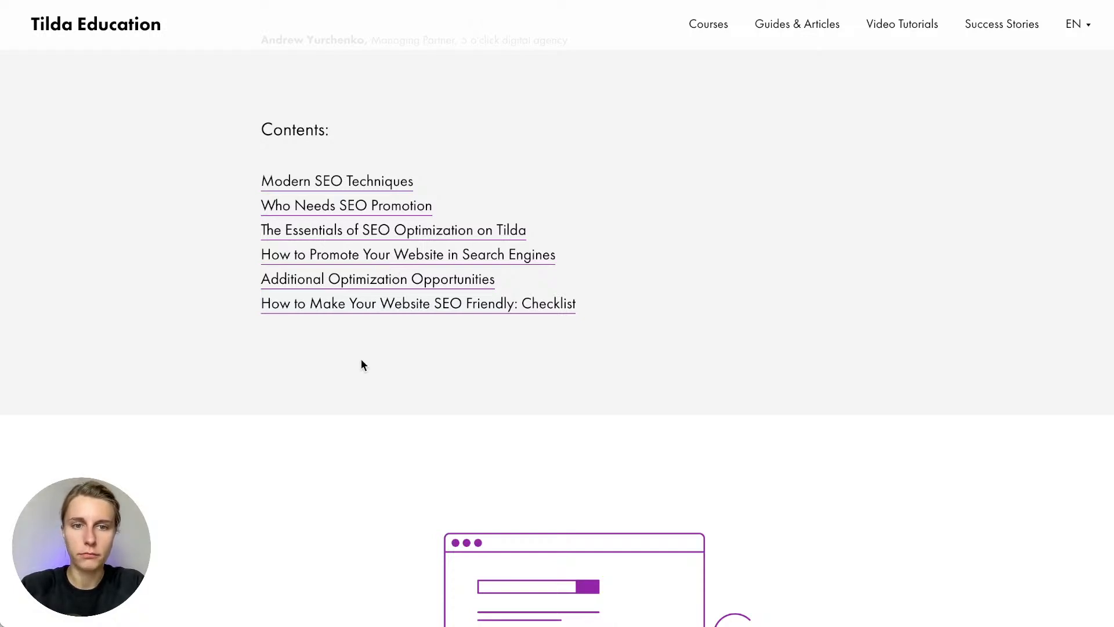
{"action": "scroll", "coordinate": [361, 360], "scroll_direction": "down", "scroll_amount": 2}
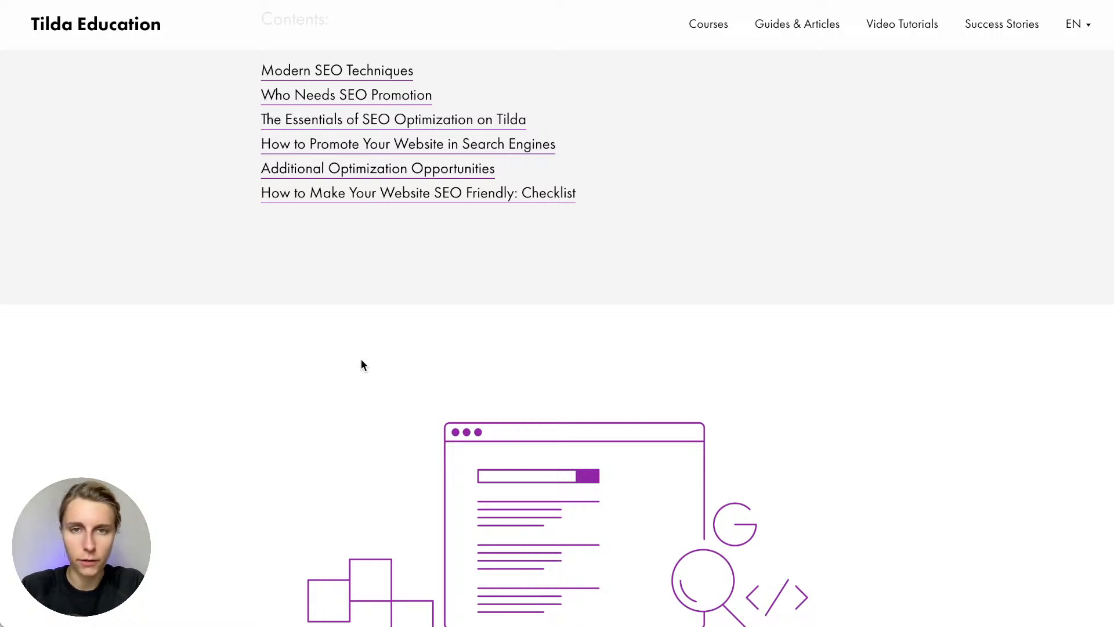
{"action": "scroll", "coordinate": [361, 359], "scroll_direction": "up", "scroll_amount": 3}
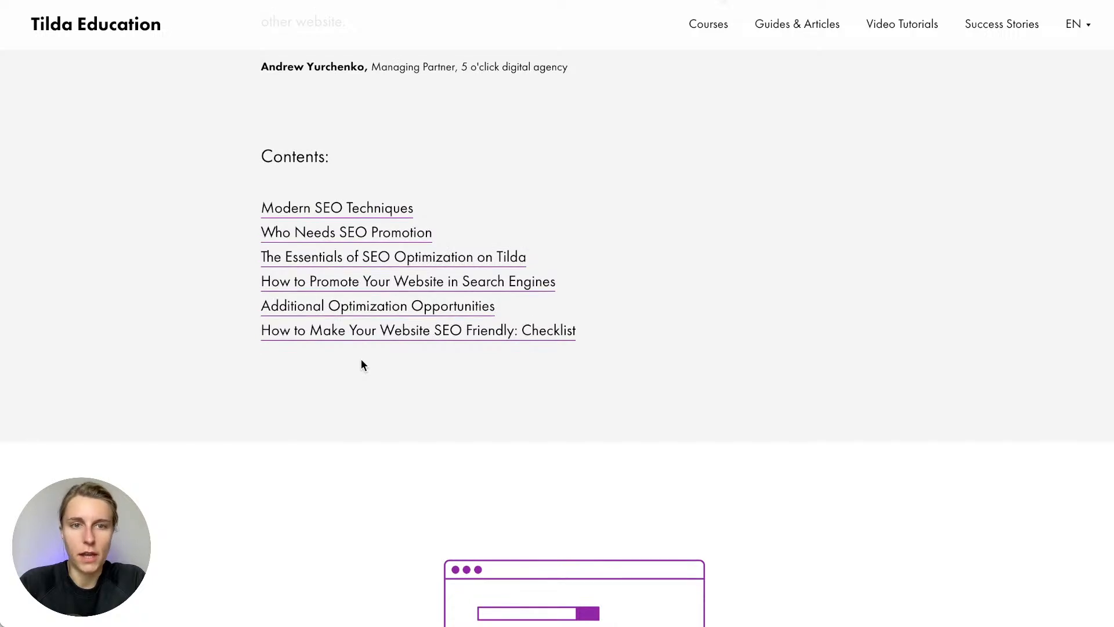
{"action": "scroll", "coordinate": [361, 360], "scroll_direction": "down", "scroll_amount": 1}
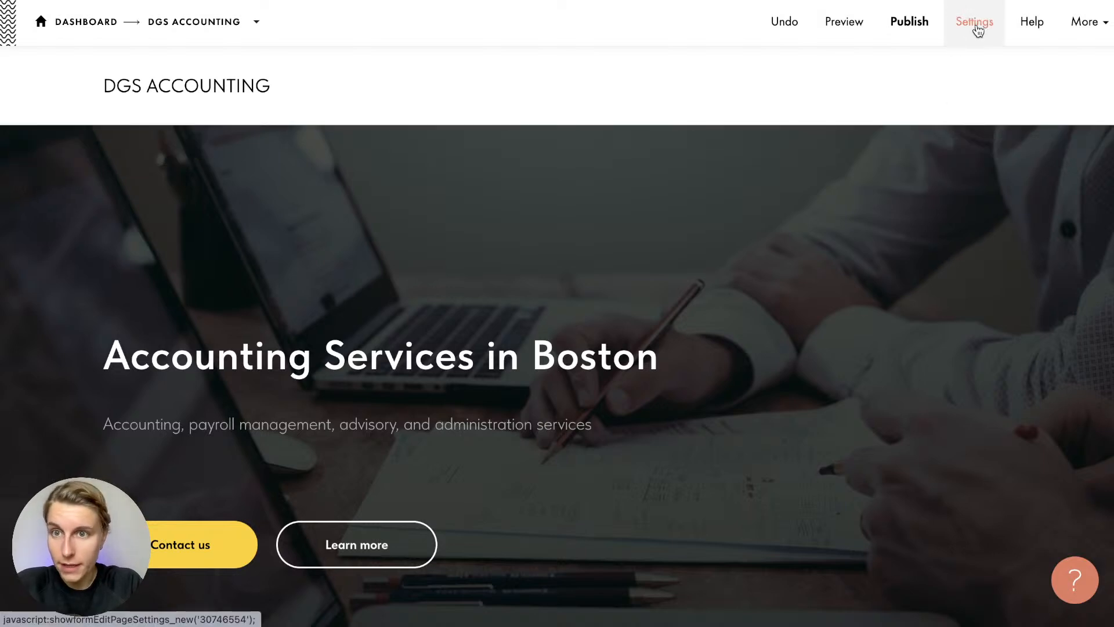
Check the current page title 'Company landing page', then copy the cover heading text
{"action": "left_click", "coordinate": [995, 30]}
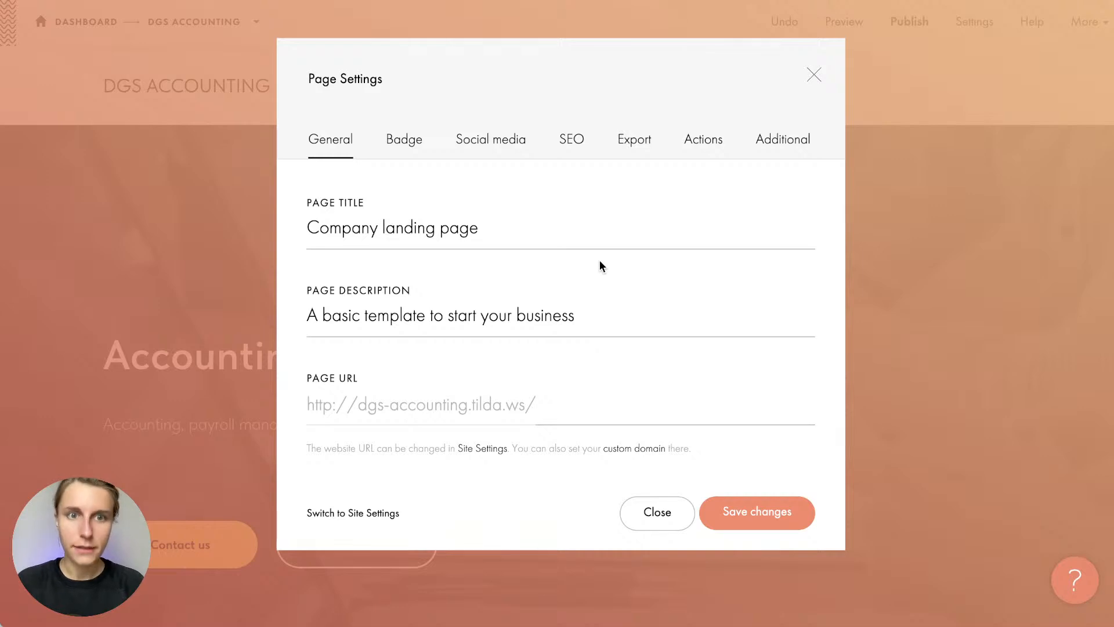
{"action": "mouse_move", "coordinate": [388, 86]}
{"action": "left_mouse_down"}
{"action": "mouse_move", "coordinate": [324, 81]}
{"action": "mouse_move", "coordinate": [388, 87]}
{"action": "left_mouse_up"}
{"action": "left_click", "coordinate": [389, 88]}
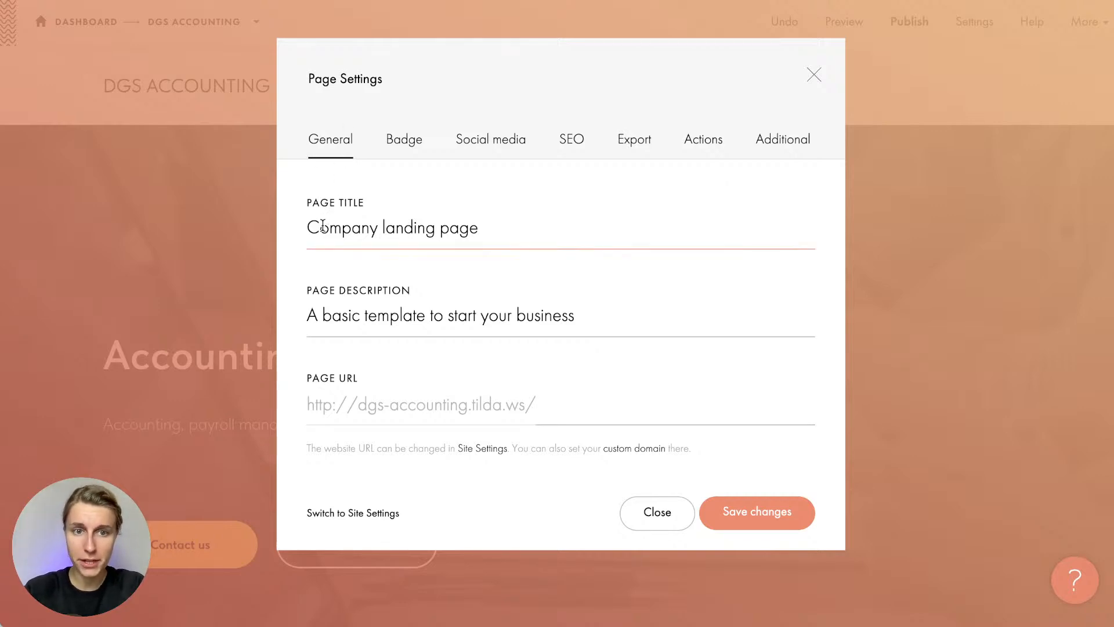
{"action": "left_click_drag", "start_coordinate": [308, 228], "coordinate": [682, 277]}
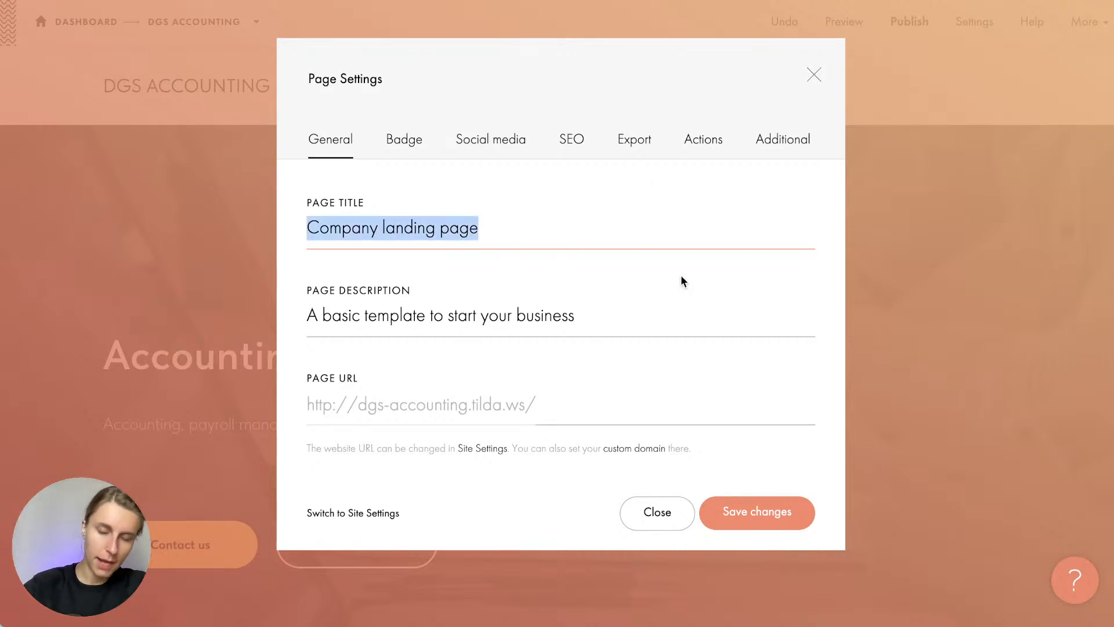
{"action": "left_click", "coordinate": [657, 515]}
{"action": "triple_click", "coordinate": [308, 367]}
{"action": "key", "text": "ctrl+c"}
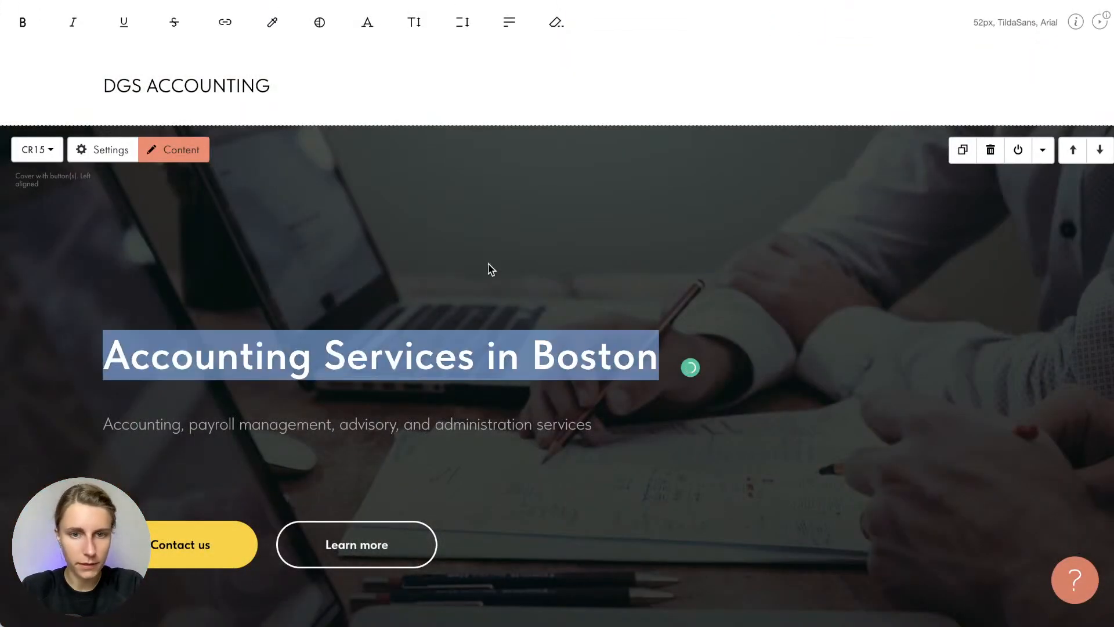
{"action": "left_click", "coordinate": [491, 268]}
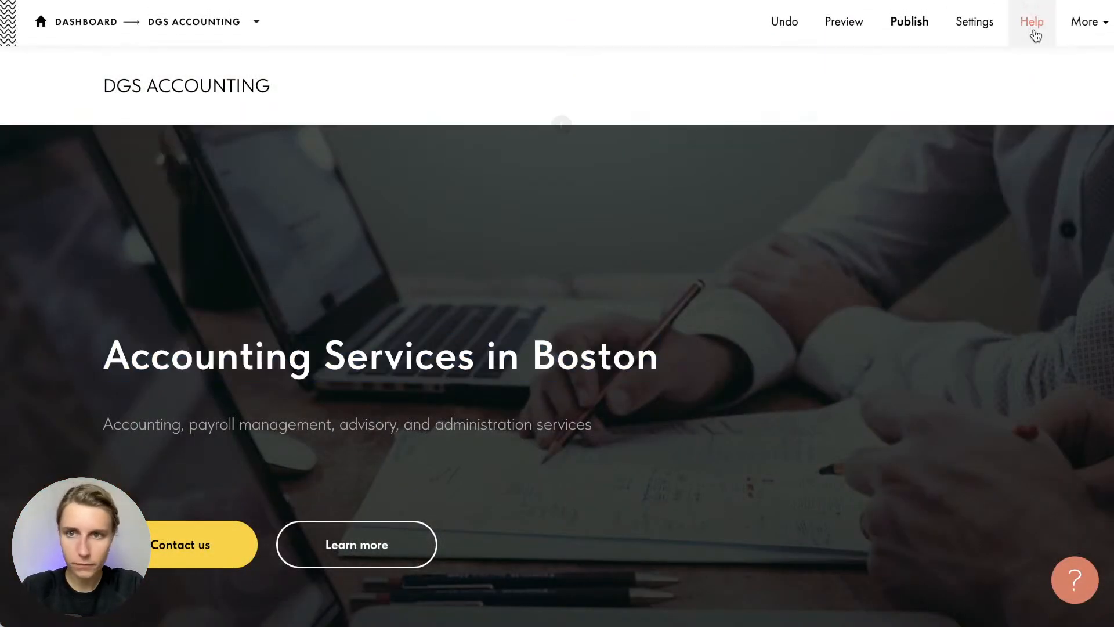
Replace the page title with 'Accounting Services in Boston | DGS Accounting' and save it
{"action": "left_click", "coordinate": [970, 35]}
{"action": "triple_click", "coordinate": [410, 247]}
{"action": "key", "text": "ctrl+v"}
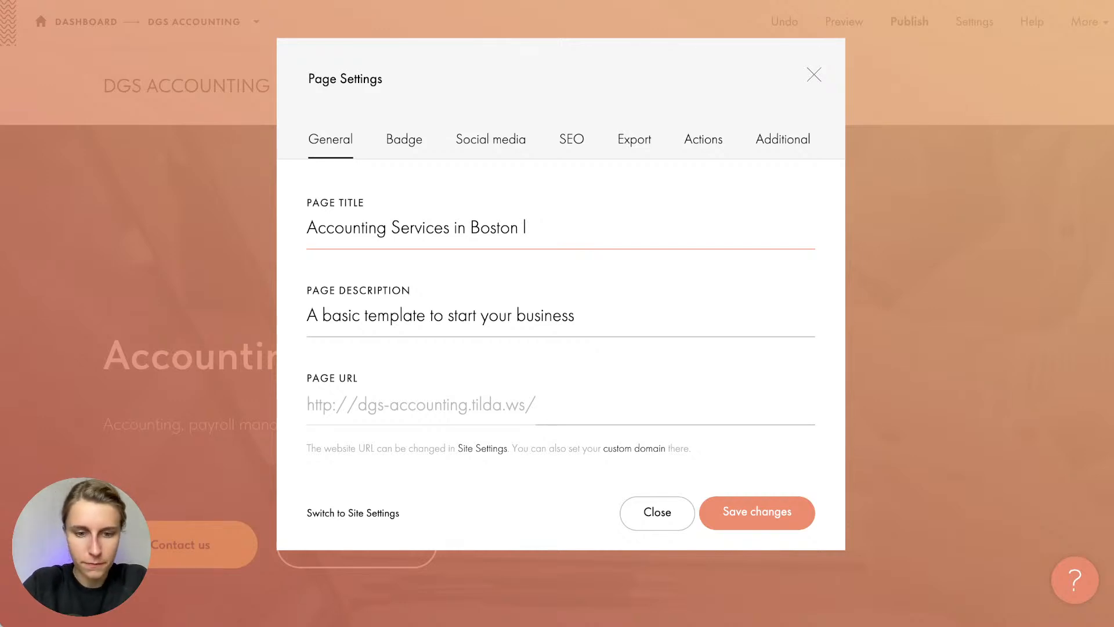
{"action": "type", "text": "| DGS AC"}
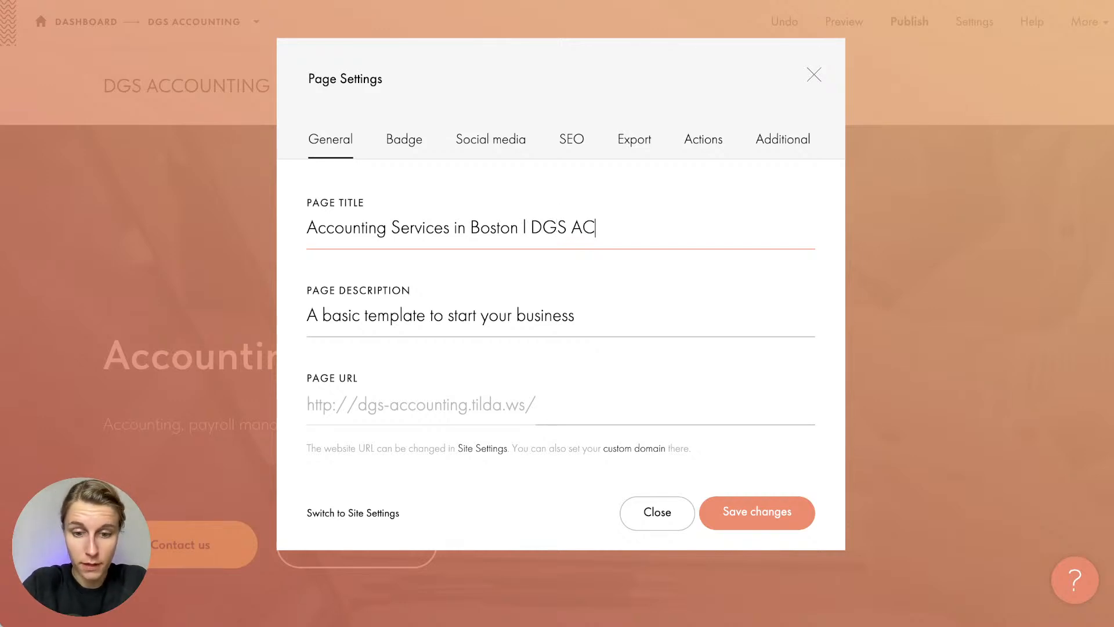
{"action": "key", "text": "BackSpace"}
{"action": "type", "text": "ccounting"}
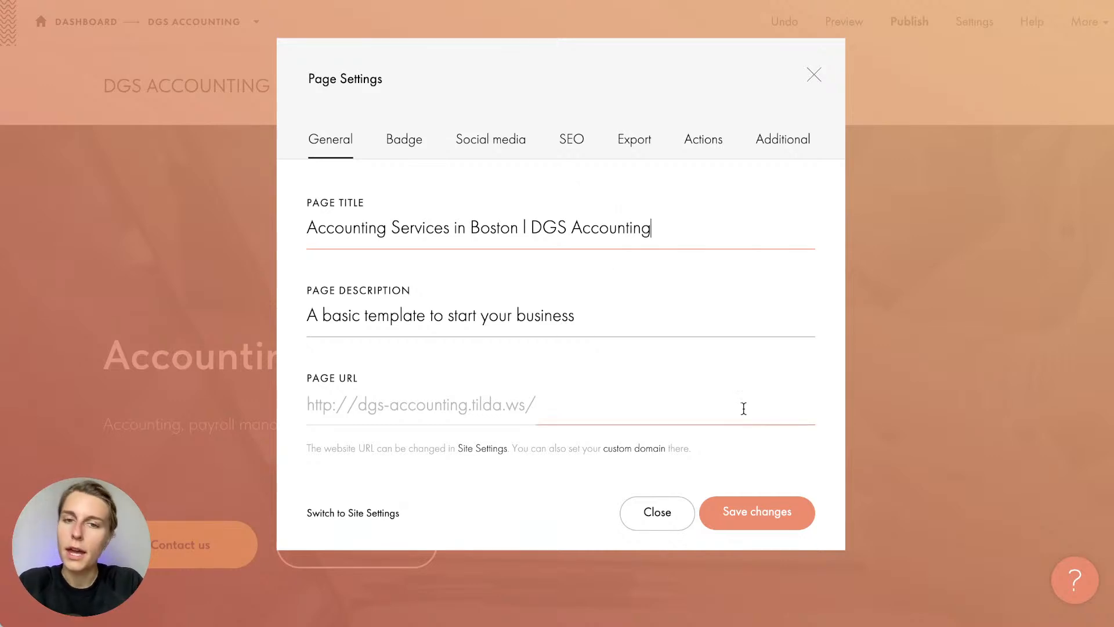
{"action": "left_click", "coordinate": [758, 521]}
Copy the cover subtitle and paste it over the old page description
{"action": "triple_click", "coordinate": [306, 414]}
{"action": "key", "text": "ctrl+c"}
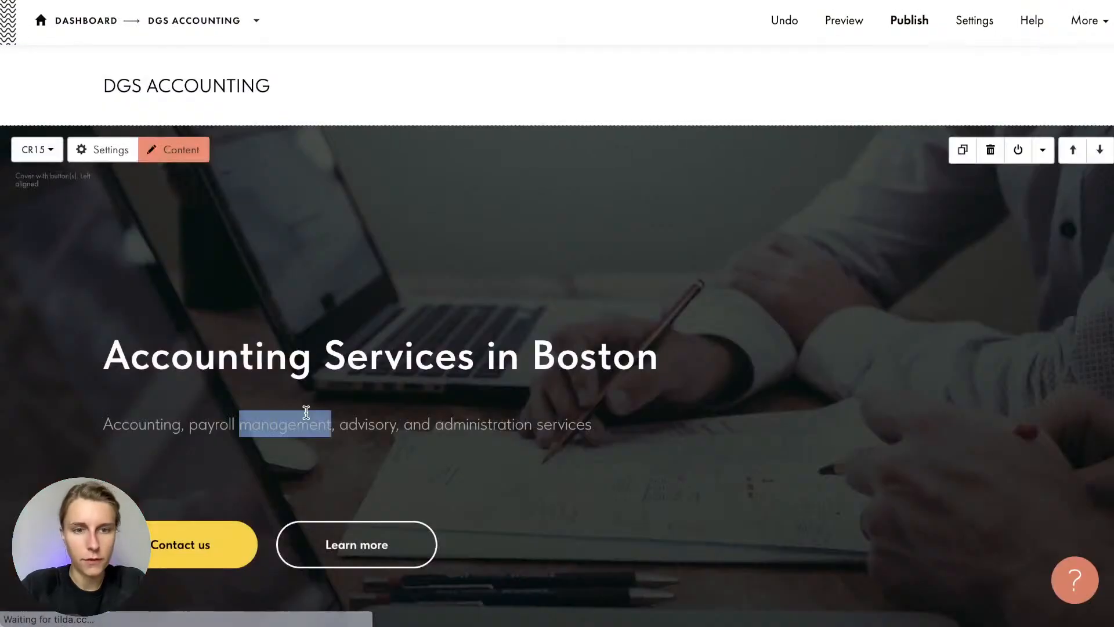
{"action": "left_click", "coordinate": [297, 463]}
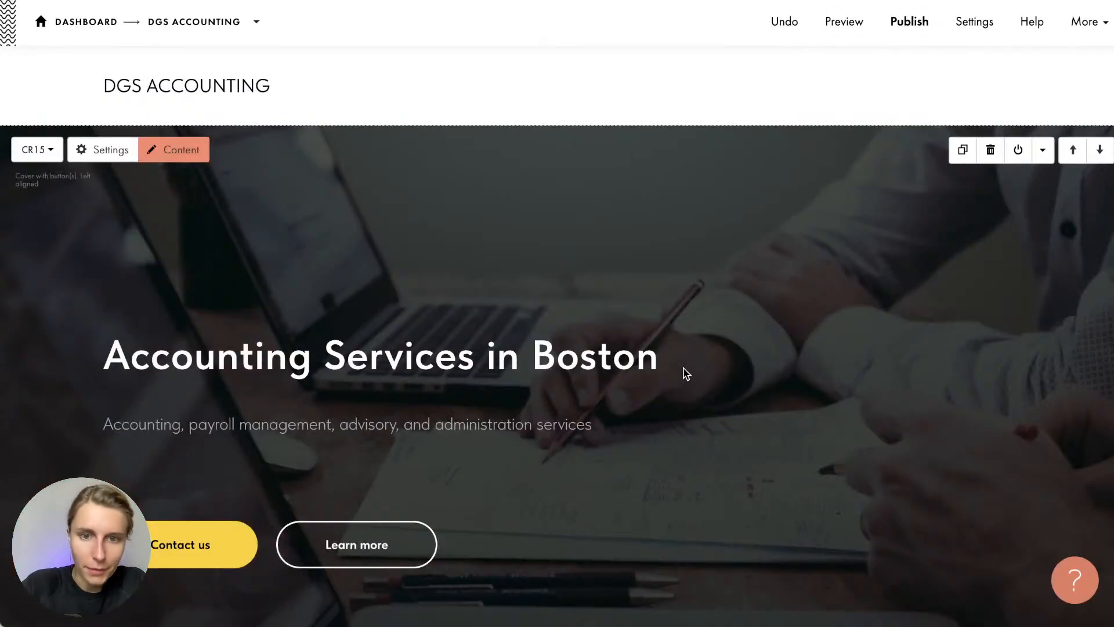
{"action": "left_click", "coordinate": [972, 22]}
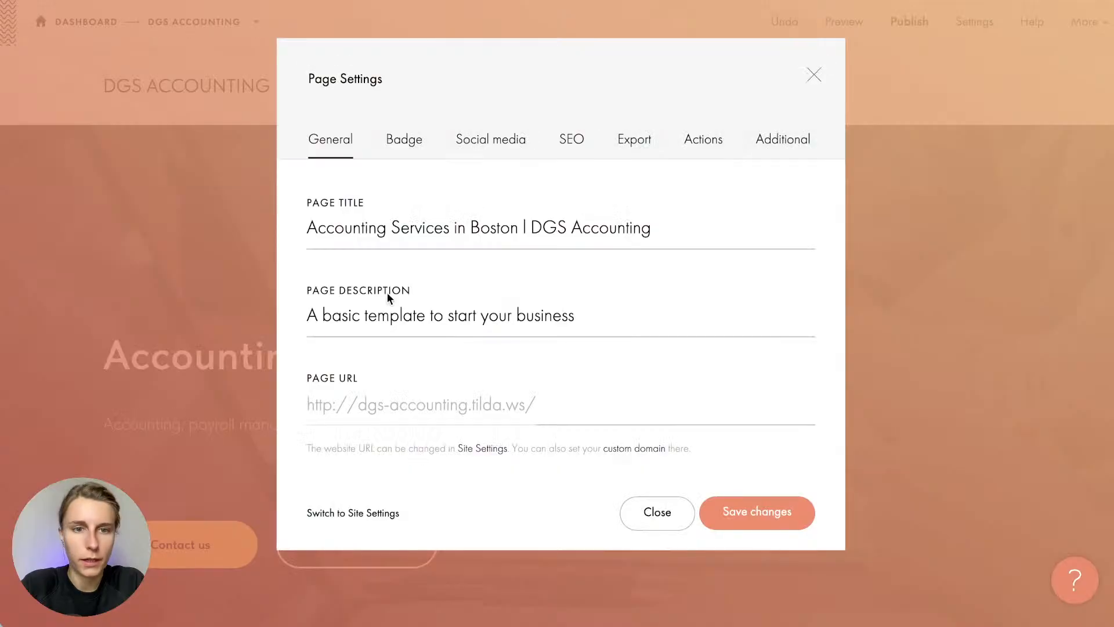
{"action": "key", "text": "ctrl+a"}
{"action": "key", "text": "ctrl+v"}
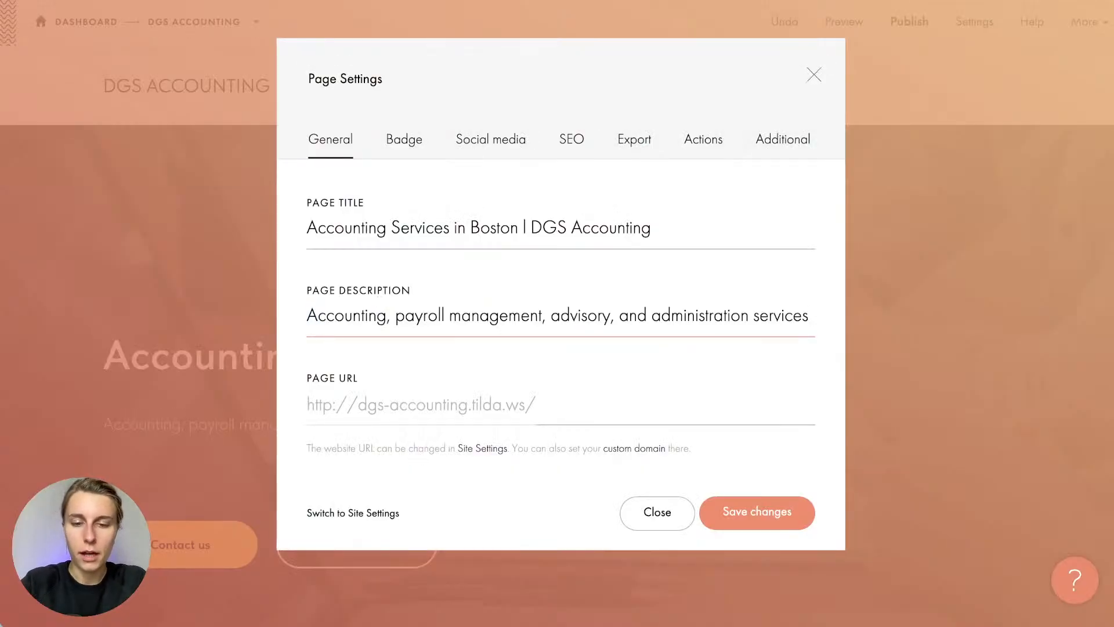
Append 'from the DGS Accounting experts' to the description and save it
{"action": "type", "text": "from experts"}
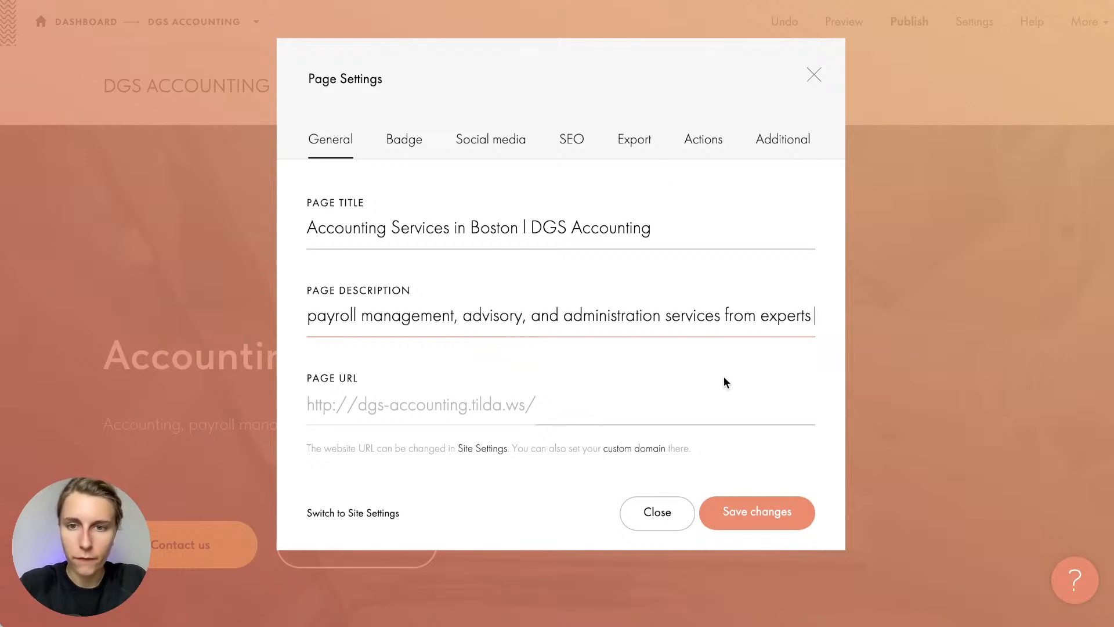
{"action": "key", "text": "Left"}
{"action": "key", "text": "Left"}
{"action": "key", "text": "Left"}
{"action": "key", "text": "Left"}
{"action": "key", "text": "Left"}
{"action": "key", "text": "Left"}
{"action": "key", "text": "Left"}
{"action": "type", "text": "the DGS a"}
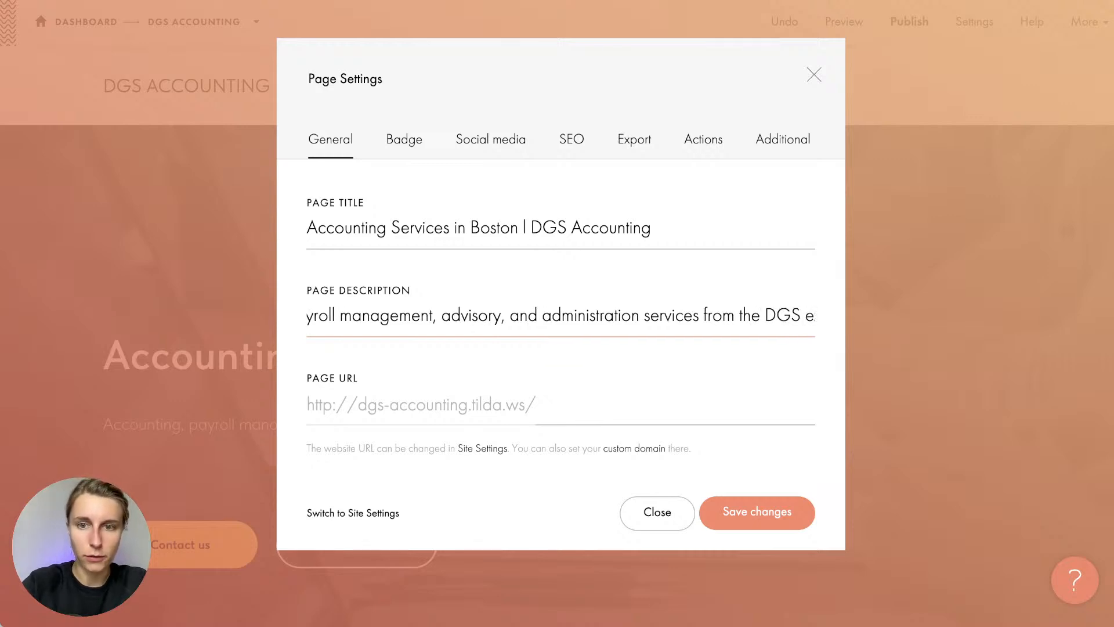
{"action": "key", "text": "BackSpace"}
{"action": "type", "text": "Accounting"}
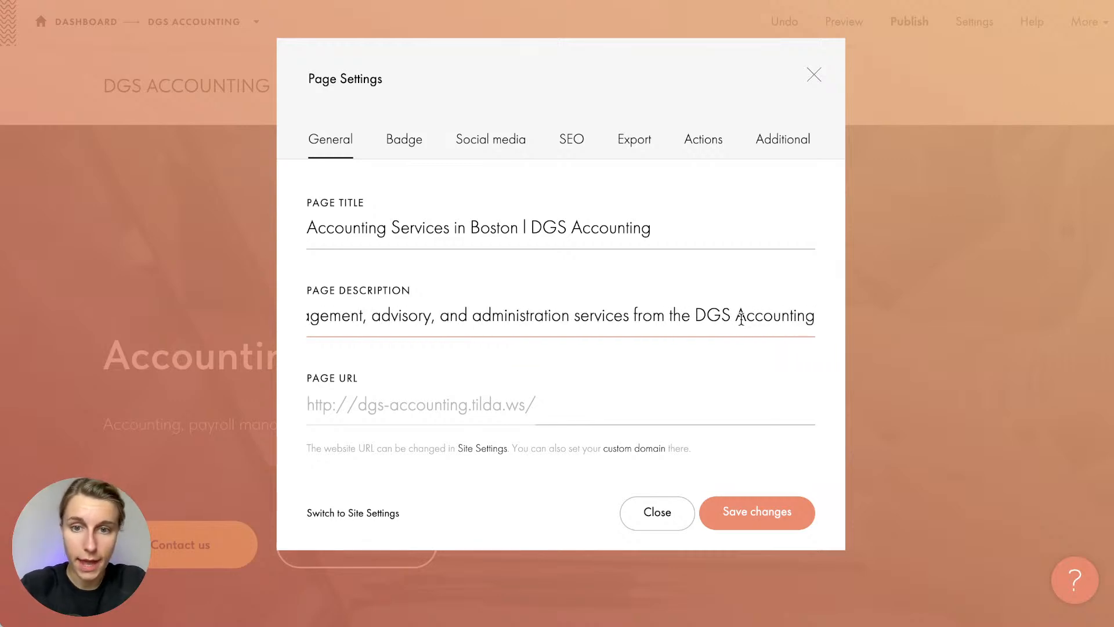
{"action": "scroll", "coordinate": [741, 318], "scroll_direction": "right", "scroll_amount": 1}
{"action": "left_click", "coordinate": [768, 318]}
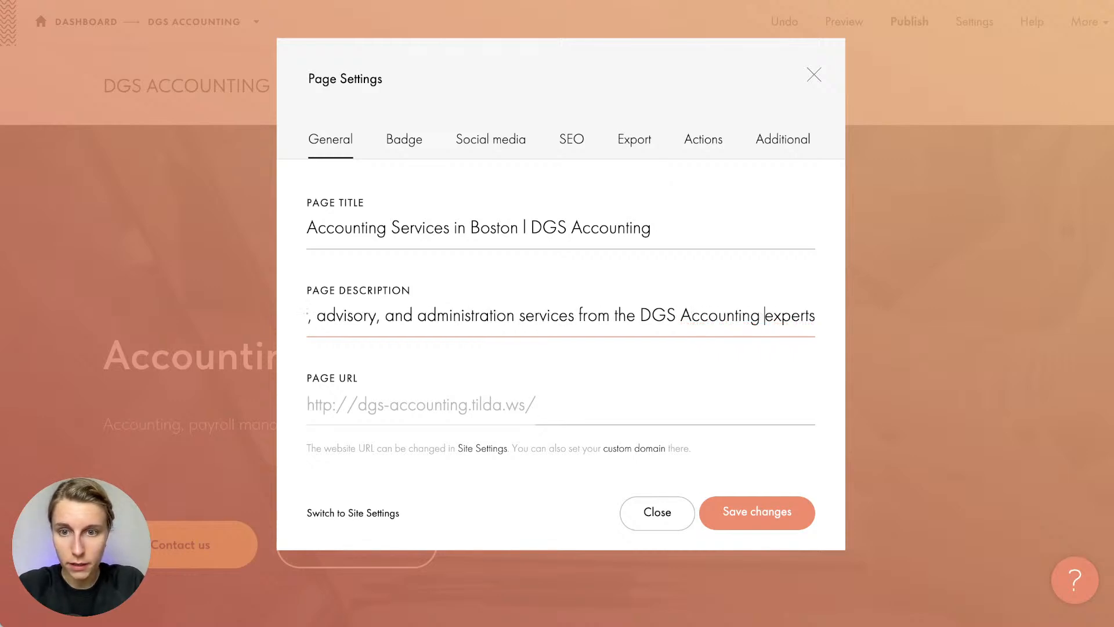
{"action": "scroll", "coordinate": [669, 314], "scroll_direction": "left", "scroll_amount": 5}
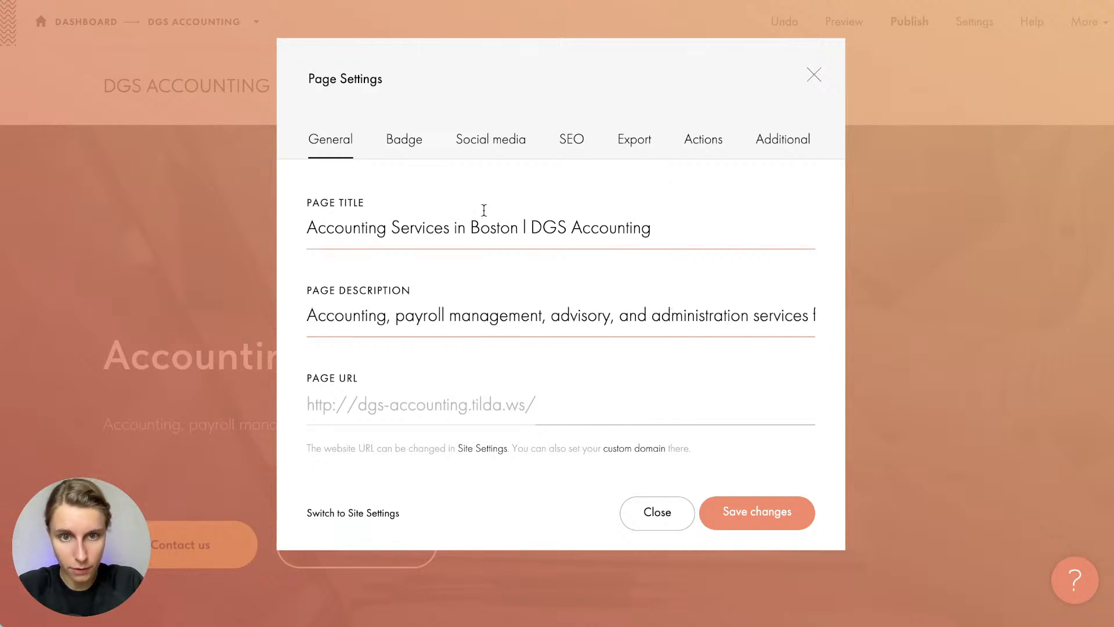
{"action": "left_click", "coordinate": [759, 508]}
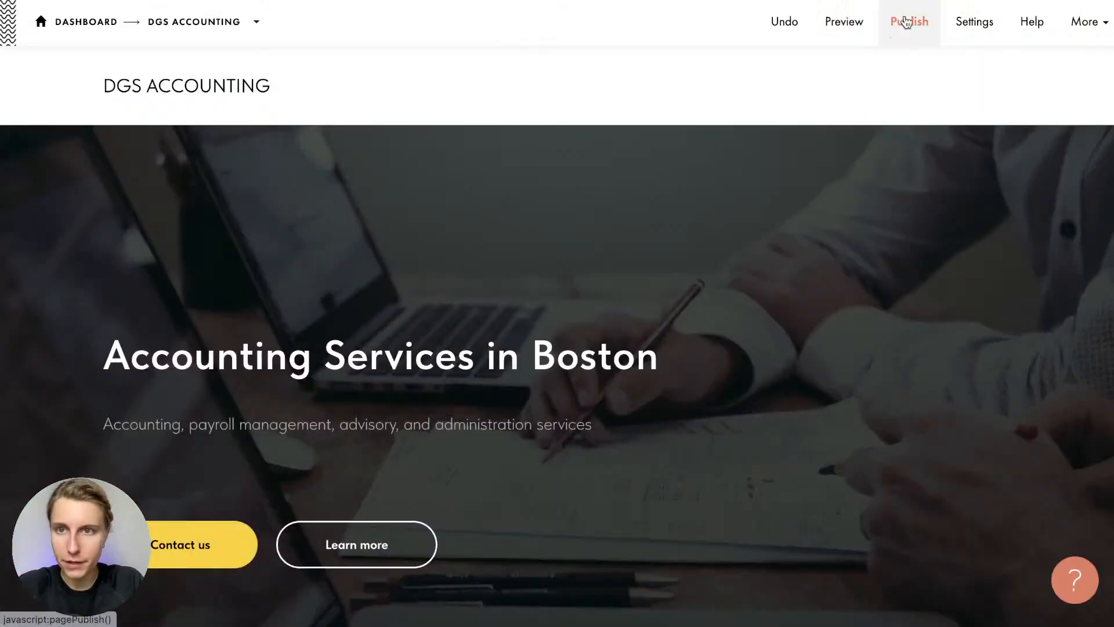
{"action": "left_click", "coordinate": [943, 40]}
{"action": "left_click", "coordinate": [566, 144]}
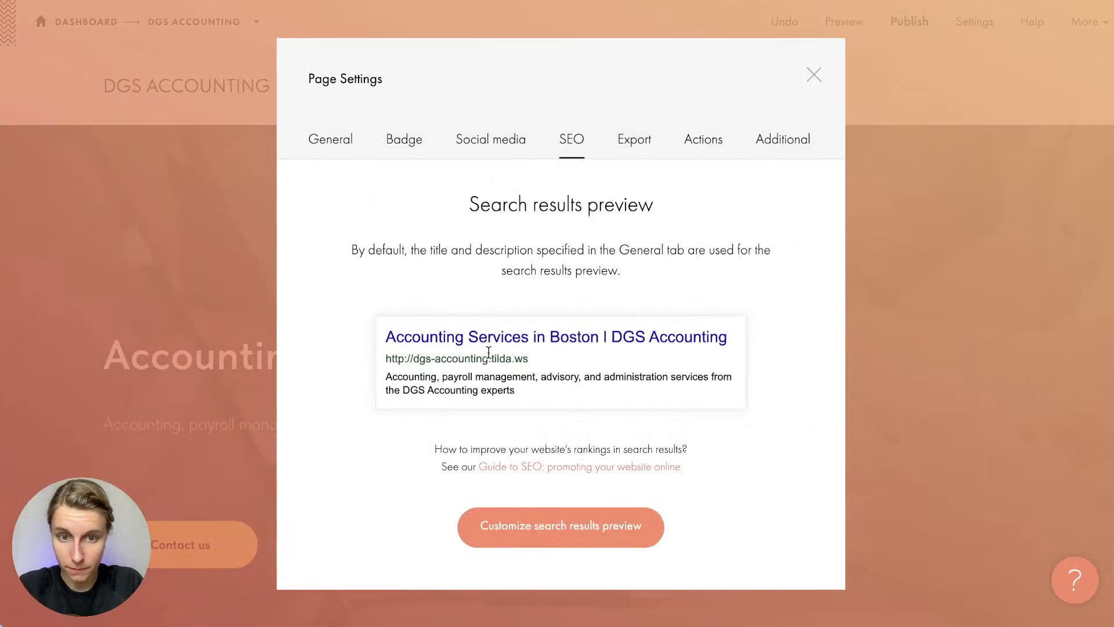
{"action": "left_click_drag", "start_coordinate": [515, 390], "coordinate": [336, 332]}
{"action": "left_click", "coordinate": [335, 332]}
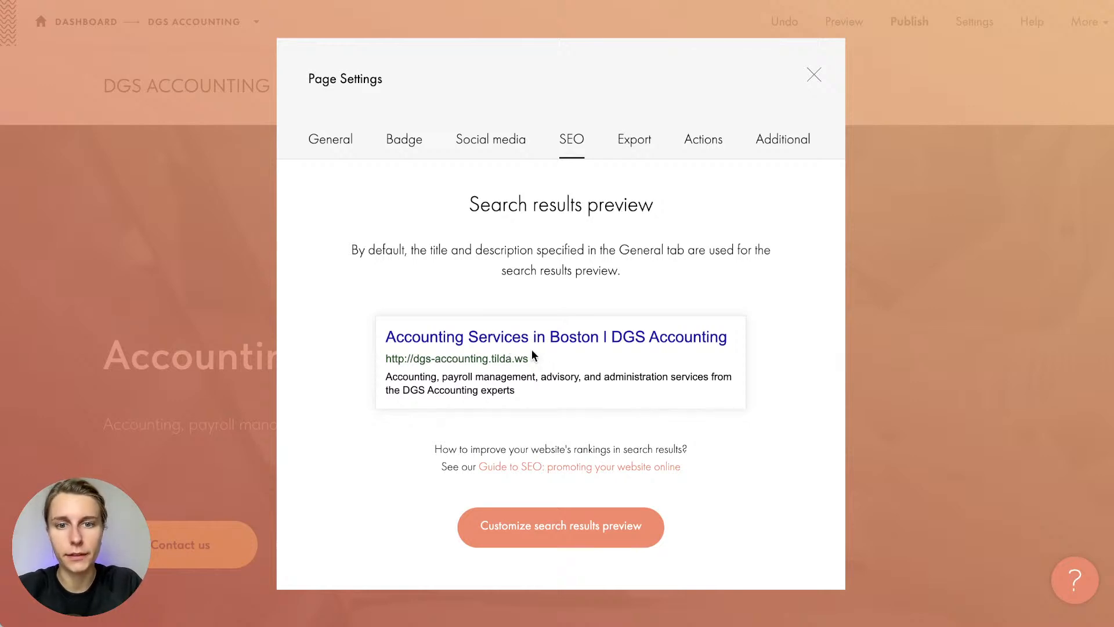
{"action": "left_click_drag", "start_coordinate": [405, 337], "coordinate": [639, 338]}
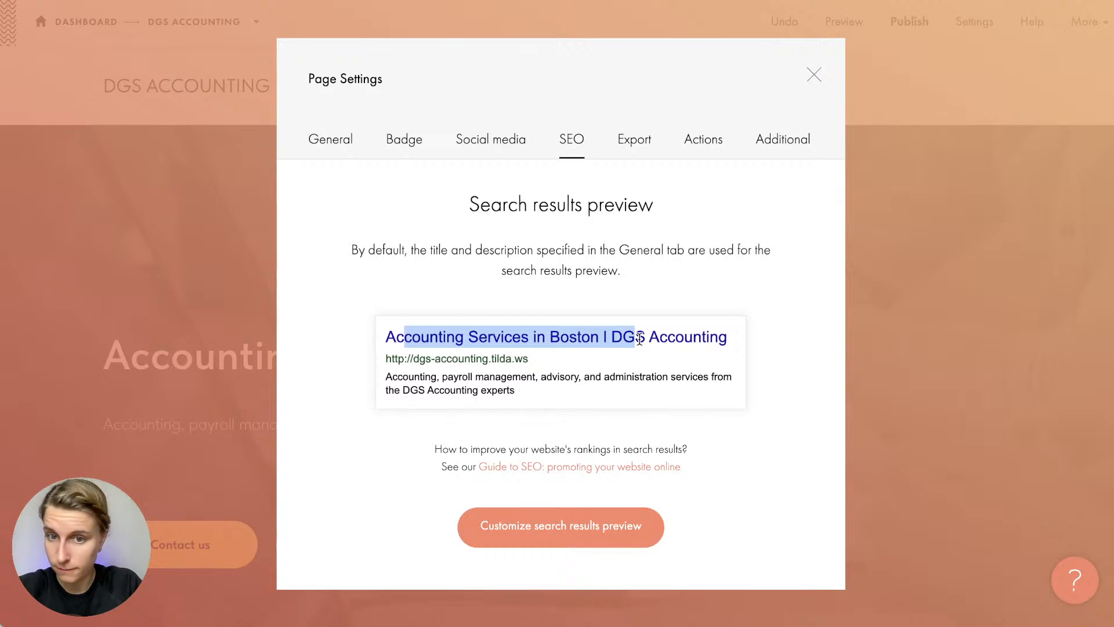
{"action": "left_click_drag", "start_coordinate": [483, 377], "coordinate": [306, 359]}
{"action": "left_click", "coordinate": [518, 392]}
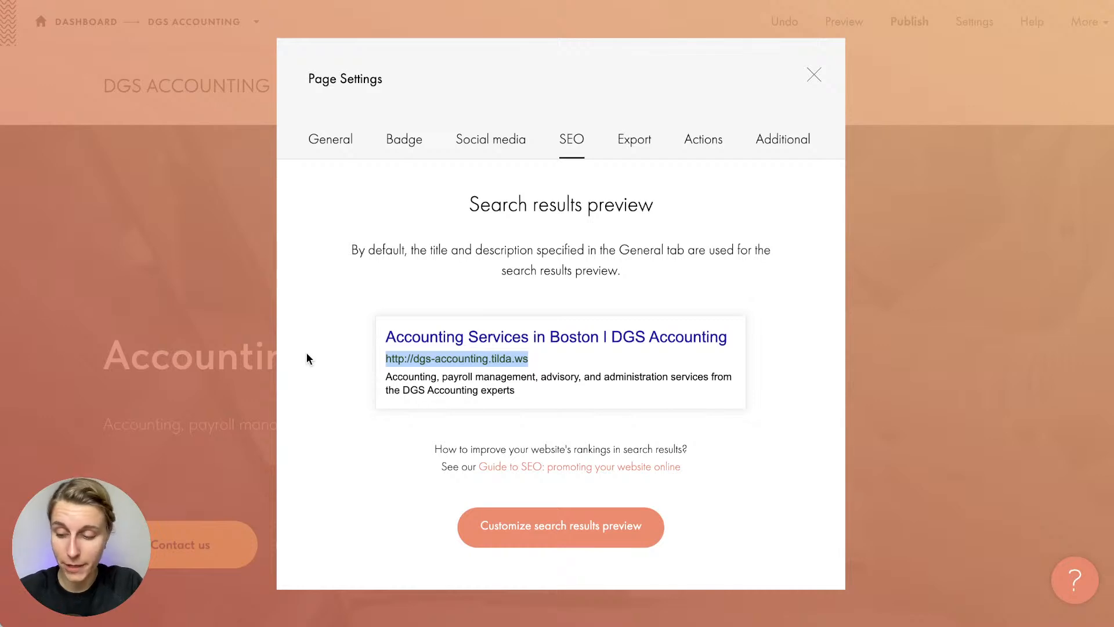
{"action": "left_click", "coordinate": [306, 359]}
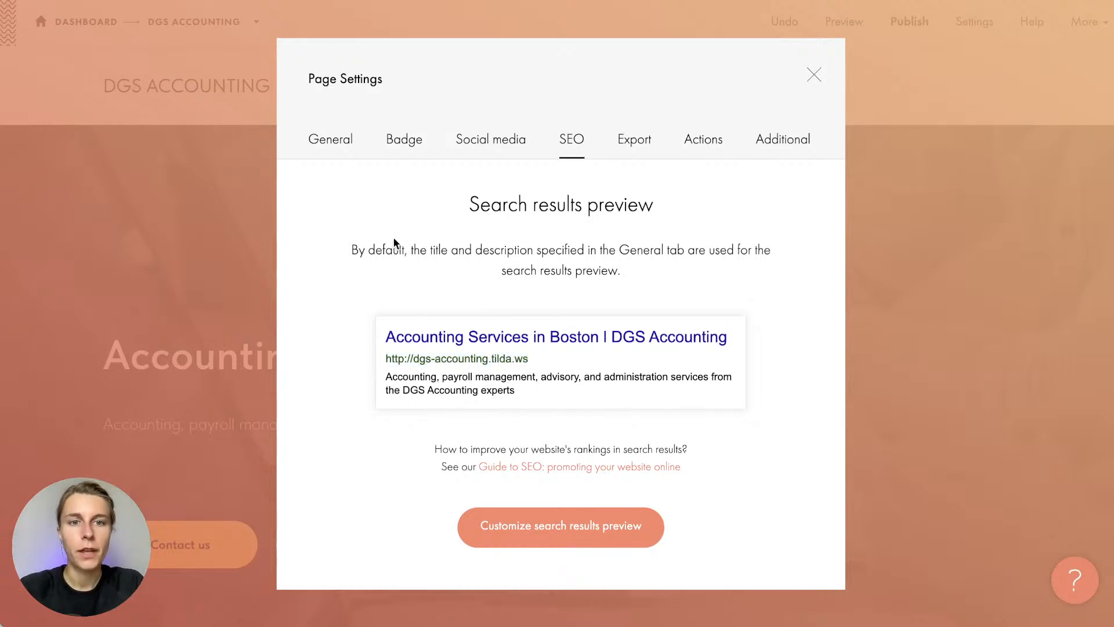
{"action": "left_click", "coordinate": [319, 139]}
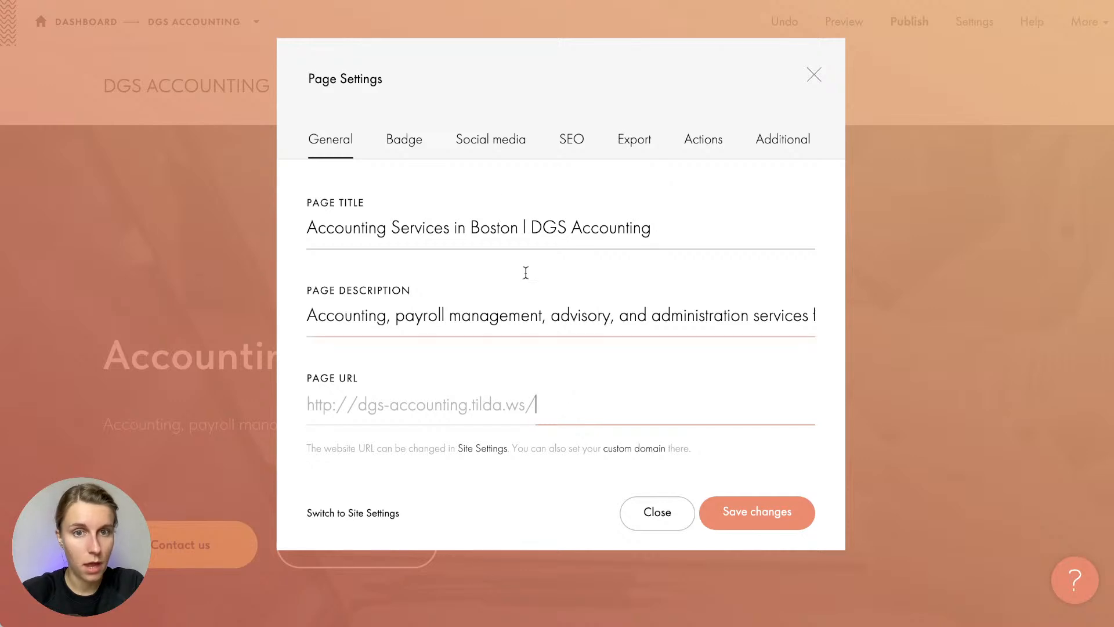
{"action": "left_click", "coordinate": [490, 144]}
{"action": "left_click", "coordinate": [572, 142]}
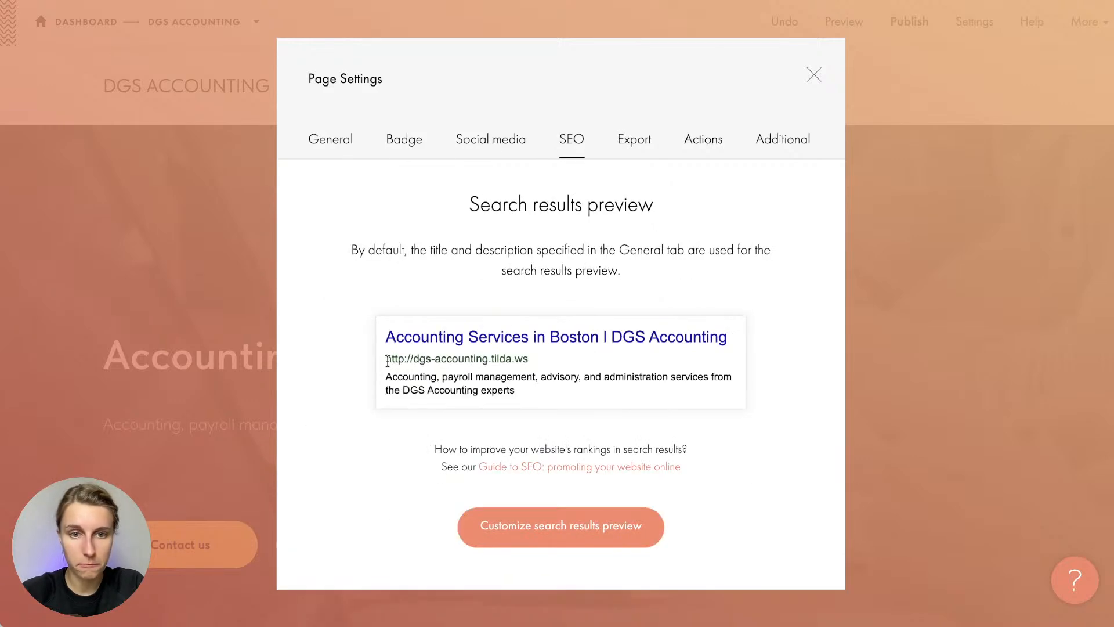
{"action": "left_click_drag", "start_coordinate": [385, 359], "coordinate": [558, 357]}
{"action": "left_click", "coordinate": [559, 359]}
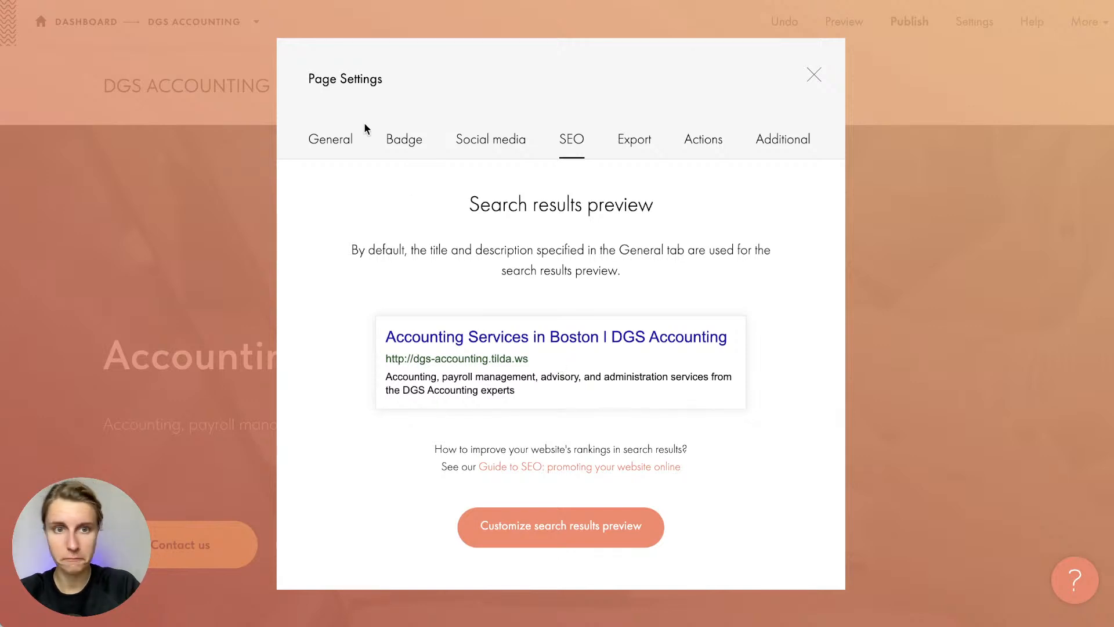
{"action": "left_click", "coordinate": [348, 138]}
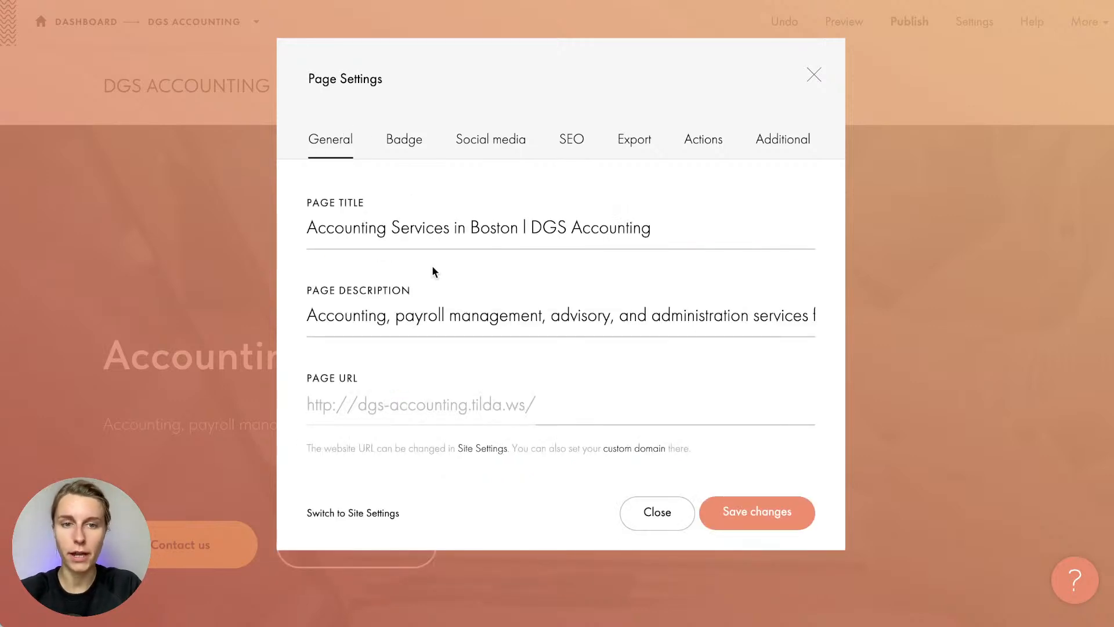
{"action": "left_click", "coordinate": [575, 399]}
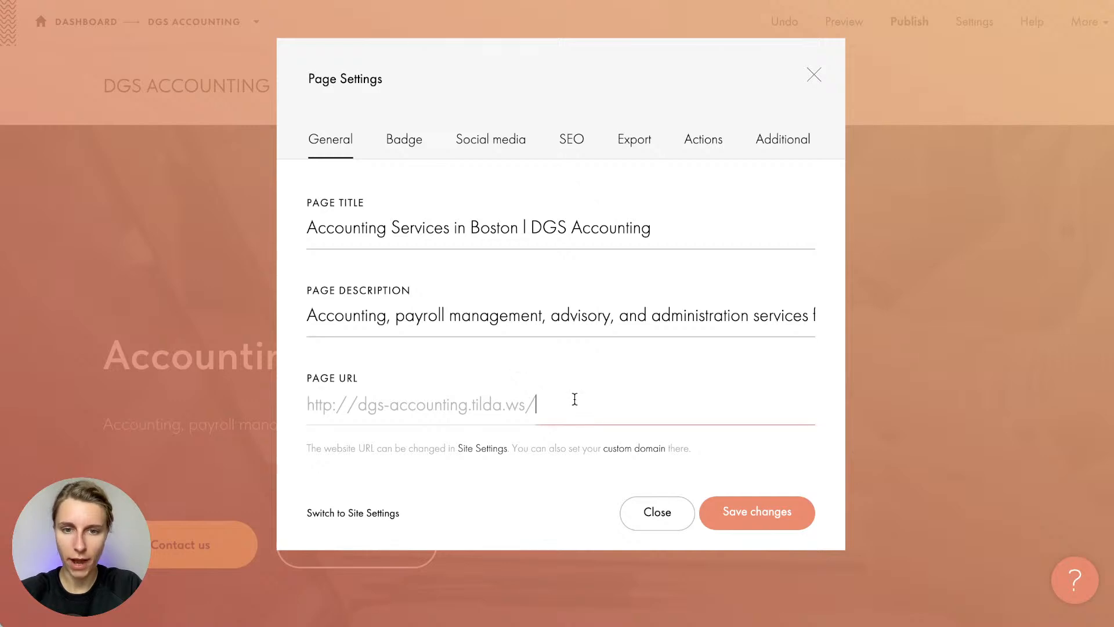
{"action": "type", "text": "projects"}
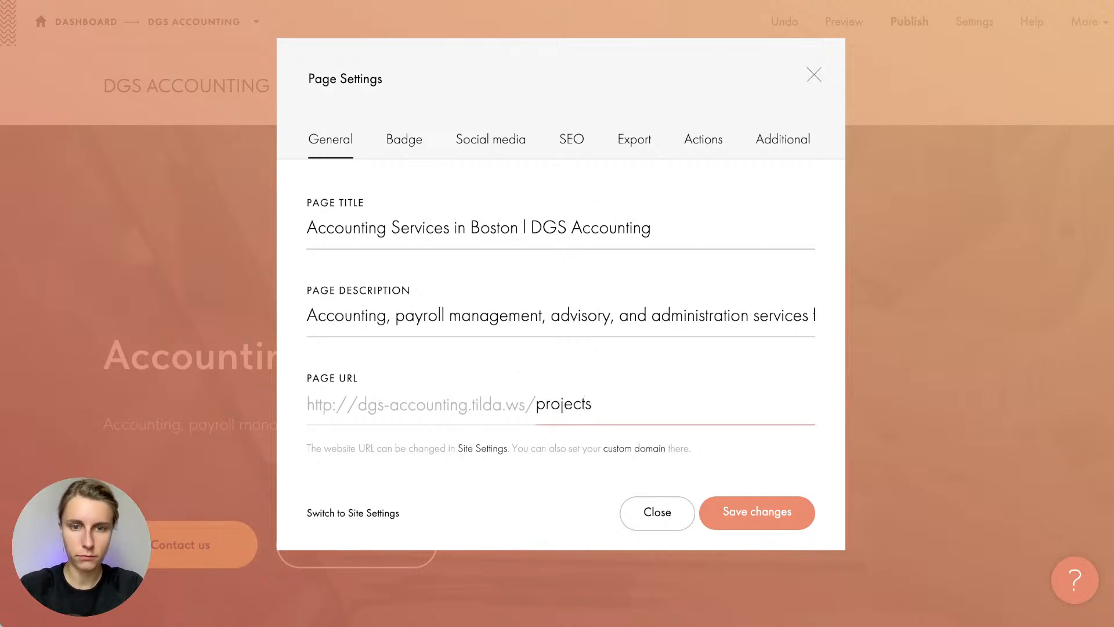
{"action": "double_click", "coordinate": [556, 408]}
{"action": "key", "text": "BackSpace"}
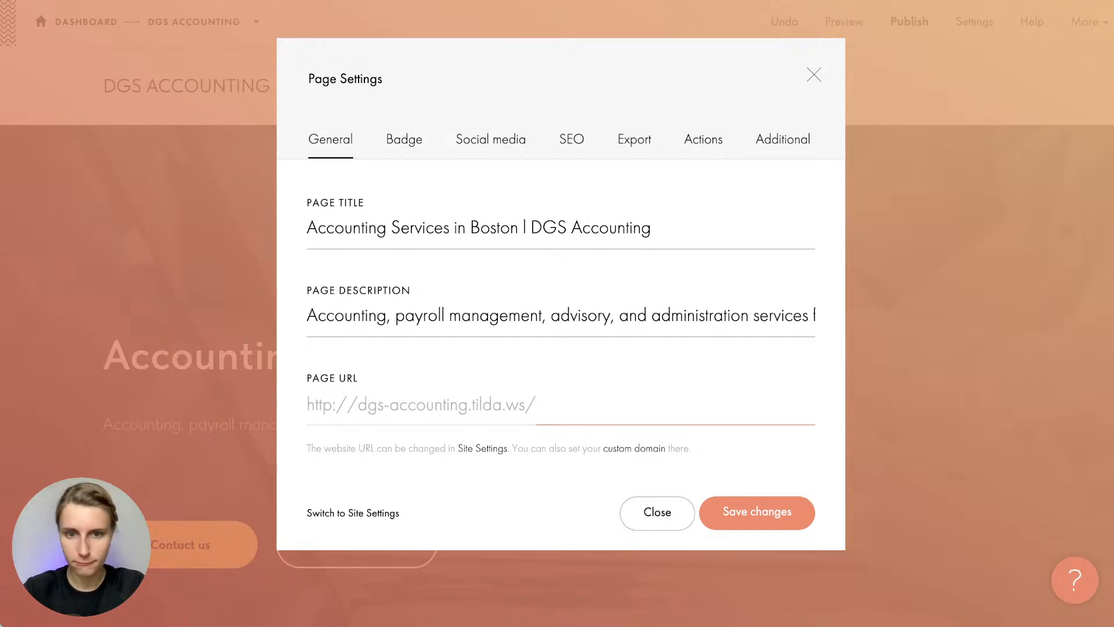
{"action": "type", "text": "cocal"}
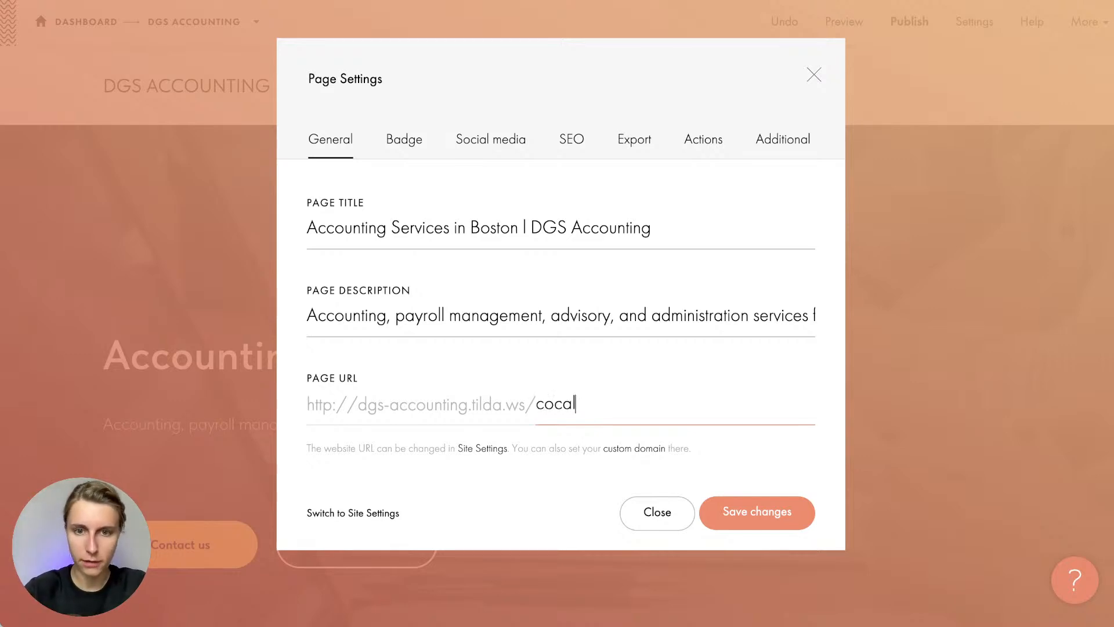
{"action": "key", "text": "BackSpace"}
{"action": "type", "text": "coal"}
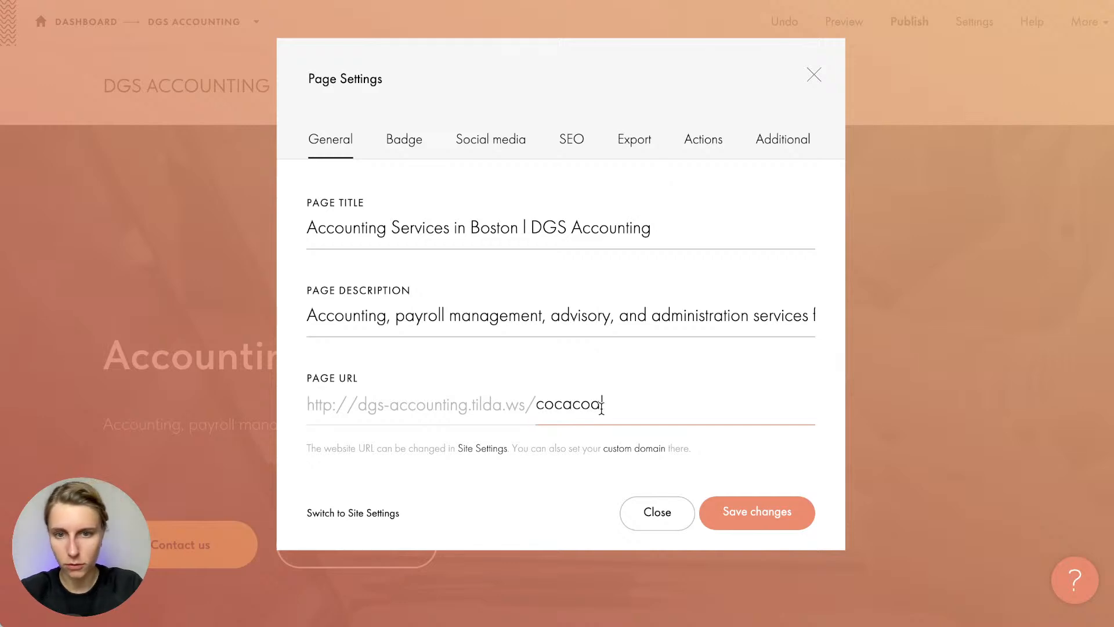
{"action": "left_click_drag", "start_coordinate": [574, 403], "coordinate": [649, 401]}
{"action": "key", "text": "BackSpace"}
{"action": "type", "text": "ola"}
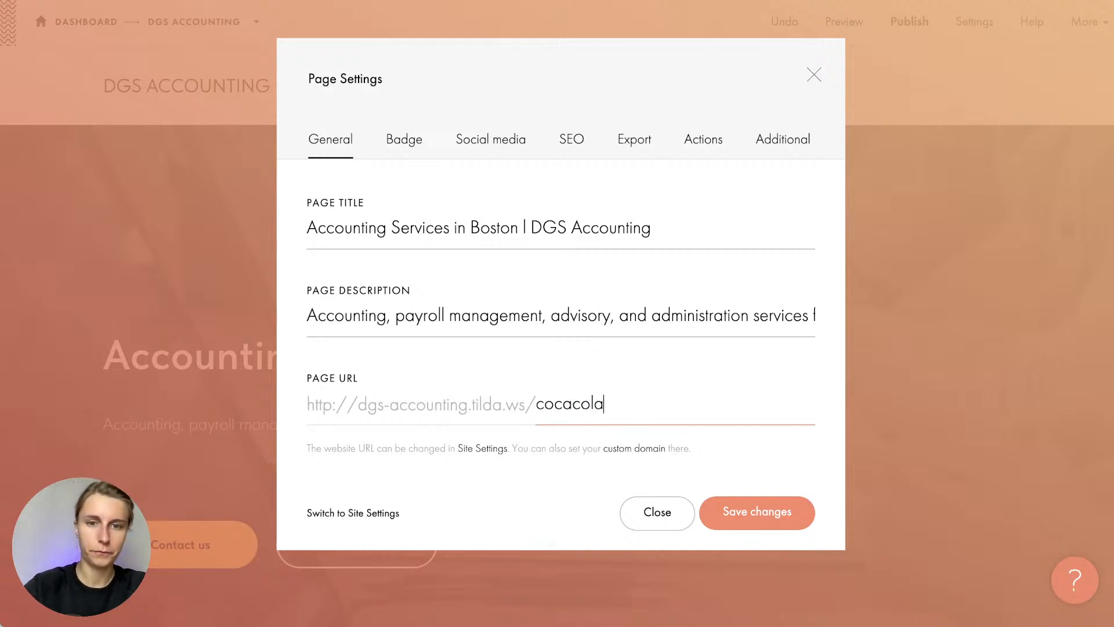
{"action": "key", "text": "ctrl+a"}
{"action": "key", "text": "BackSpace"}
{"action": "left_click", "coordinate": [560, 331]}
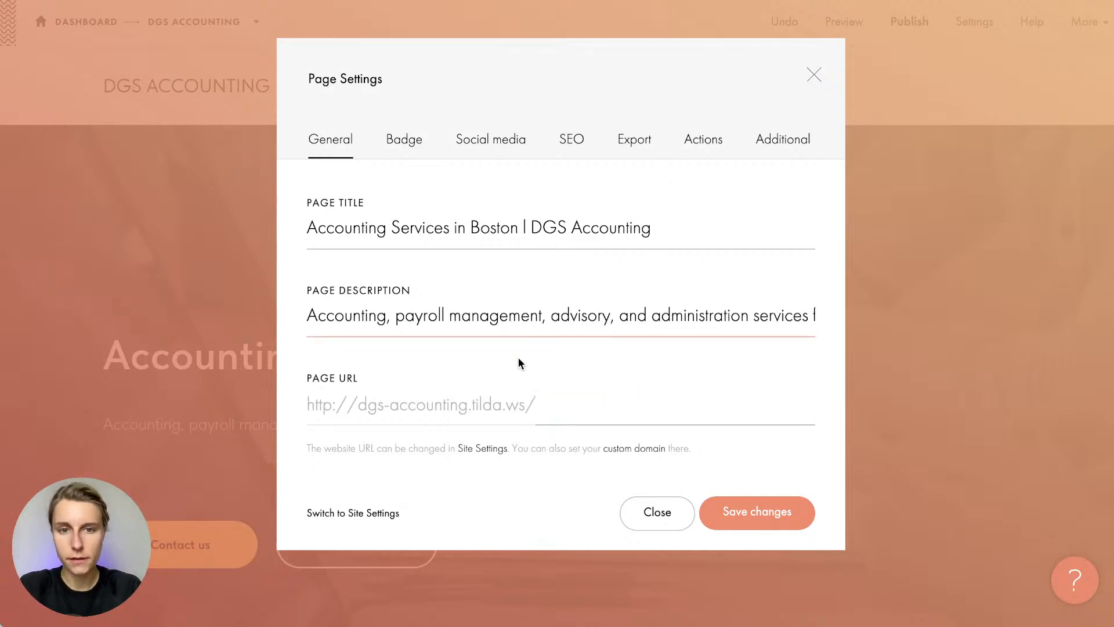
Review the page's Badge thumbnail settings and the social media share preview card
{"action": "left_click", "coordinate": [407, 139]}
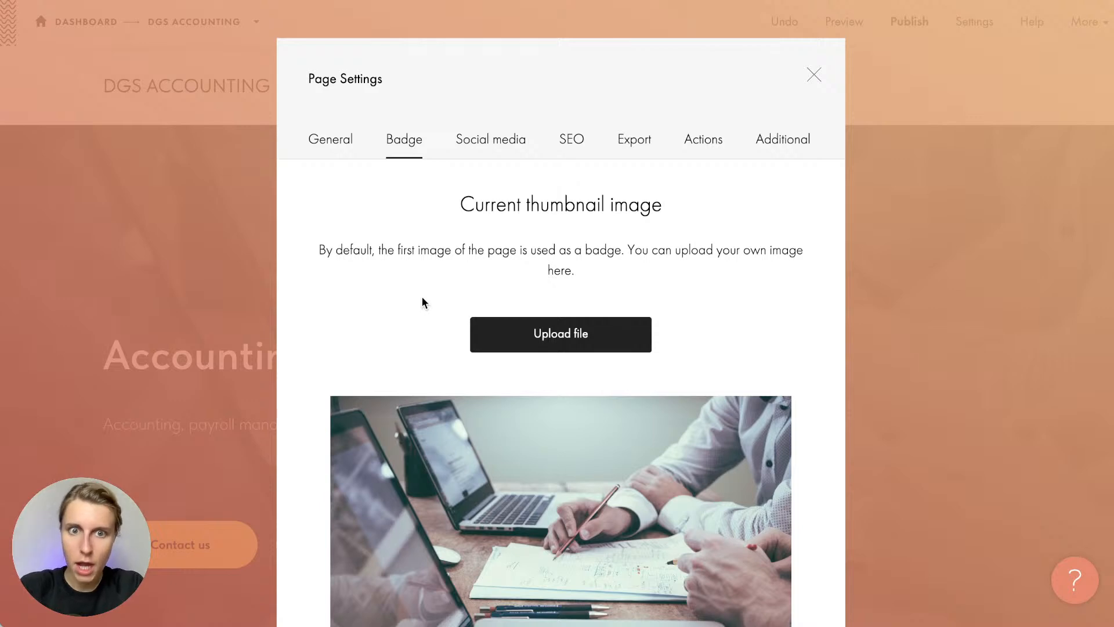
{"action": "scroll", "coordinate": [422, 297], "scroll_direction": "down", "scroll_amount": 2}
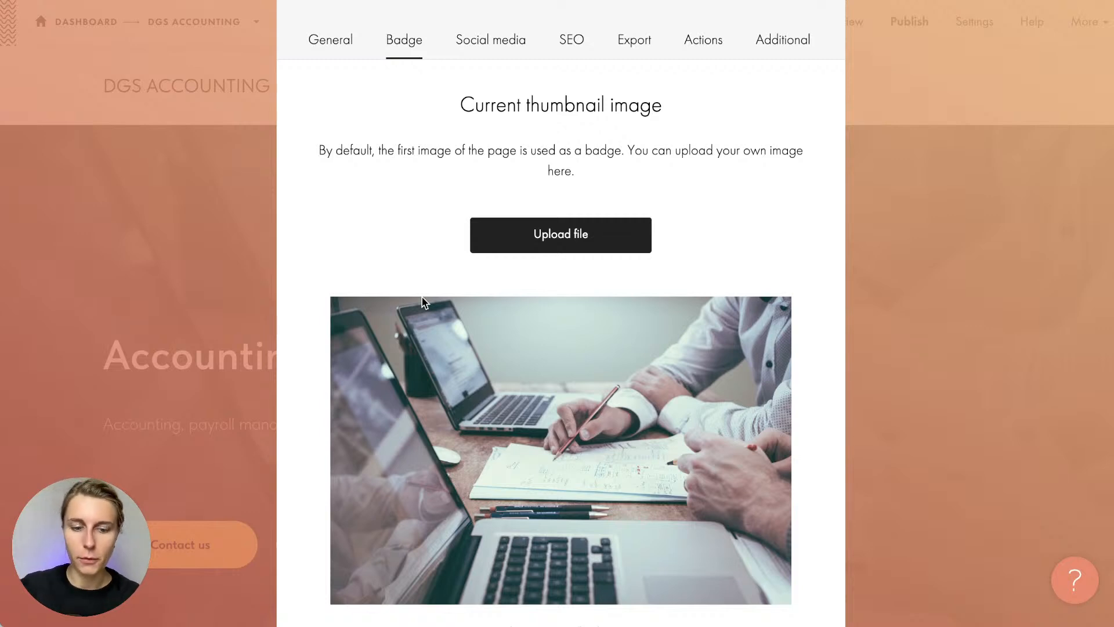
{"action": "left_click", "coordinate": [497, 46]}
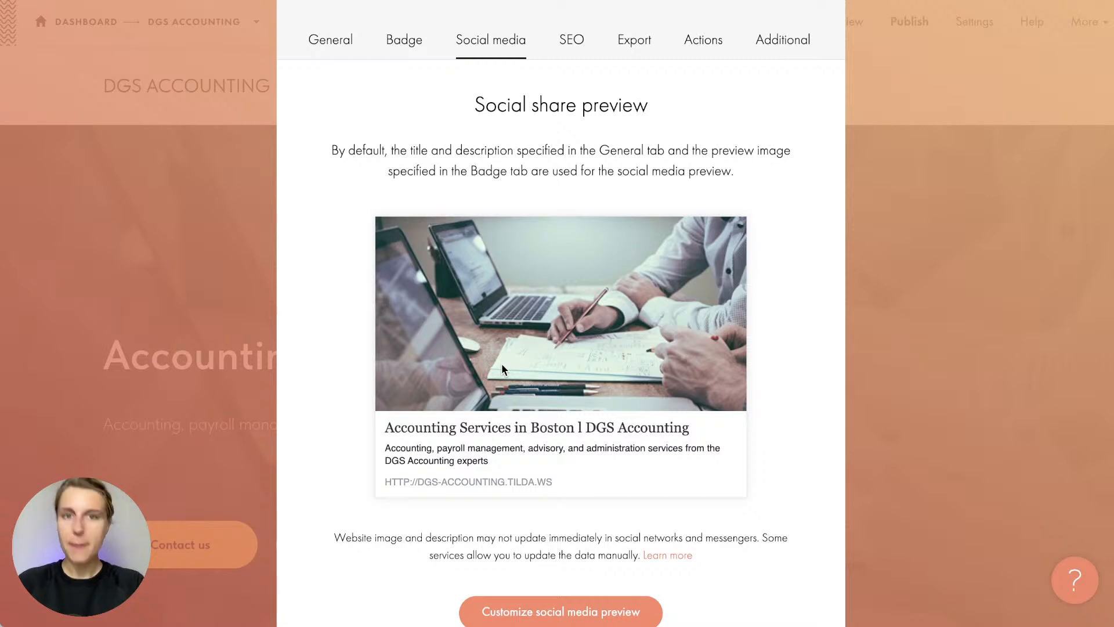
{"action": "scroll", "coordinate": [501, 363], "scroll_direction": "down", "scroll_amount": 2}
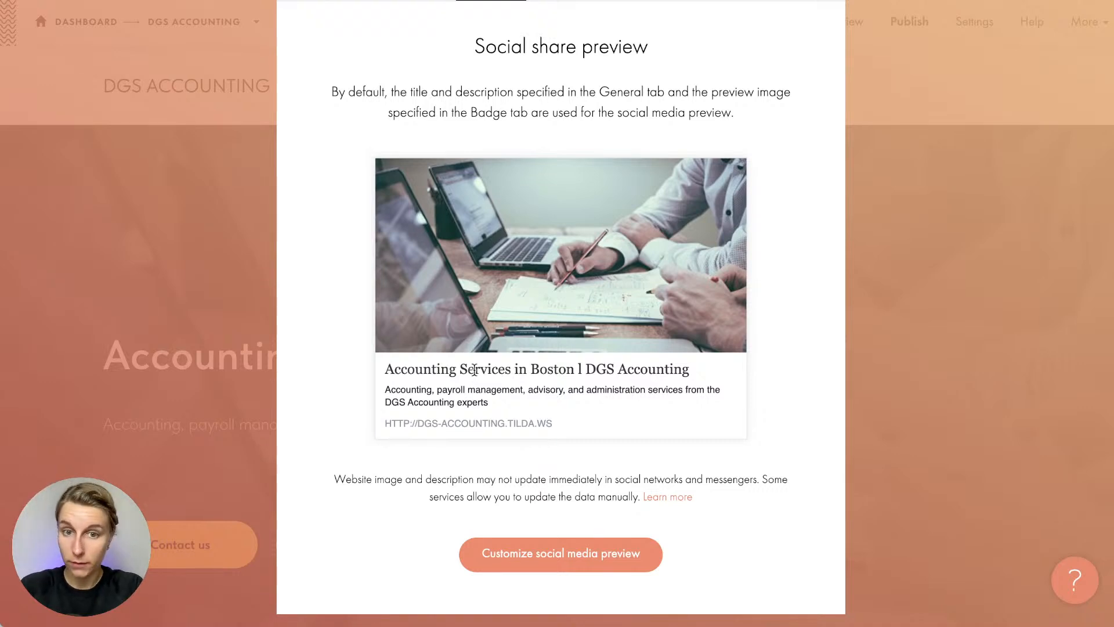
{"action": "left_click_drag", "start_coordinate": [546, 427], "coordinate": [355, 374]}
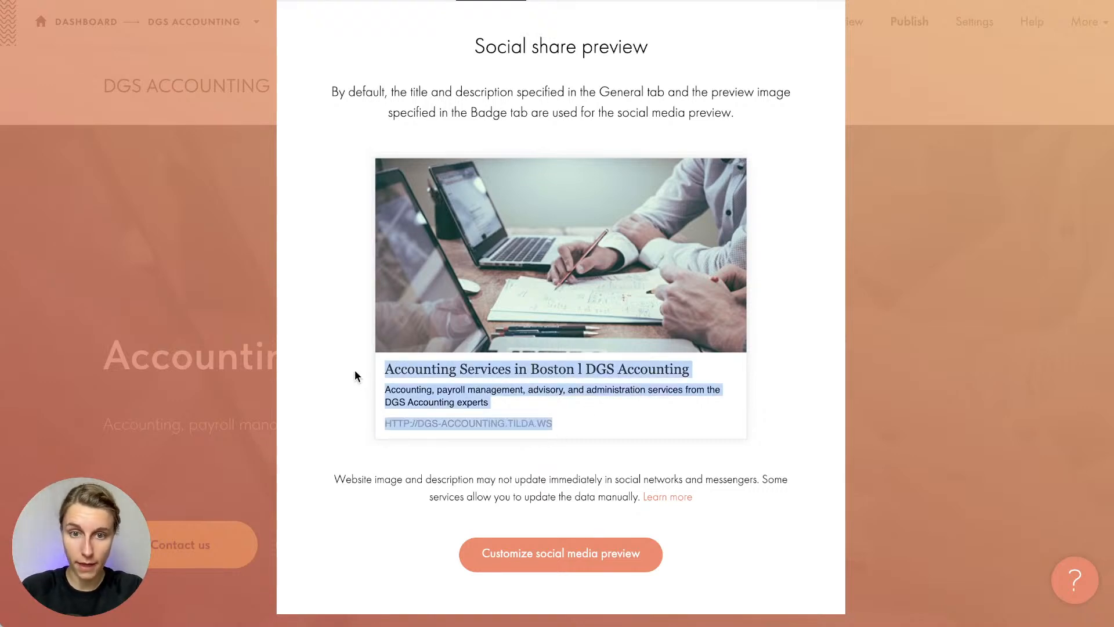
{"action": "left_click", "coordinate": [397, 369]}
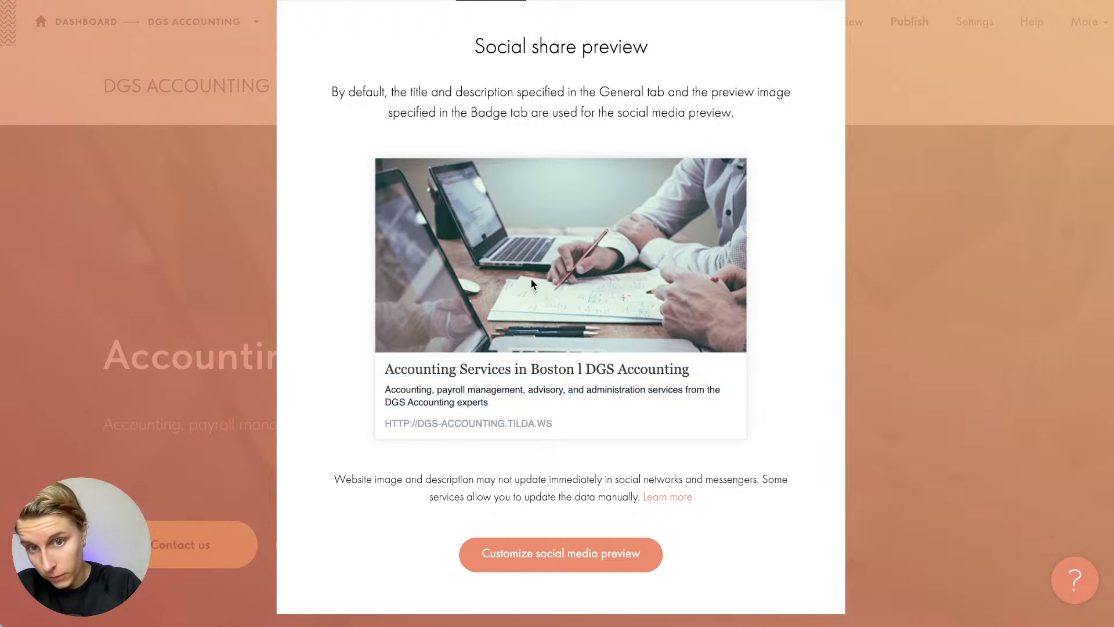
{"action": "scroll", "coordinate": [532, 280], "scroll_direction": "down", "scroll_amount": 1}
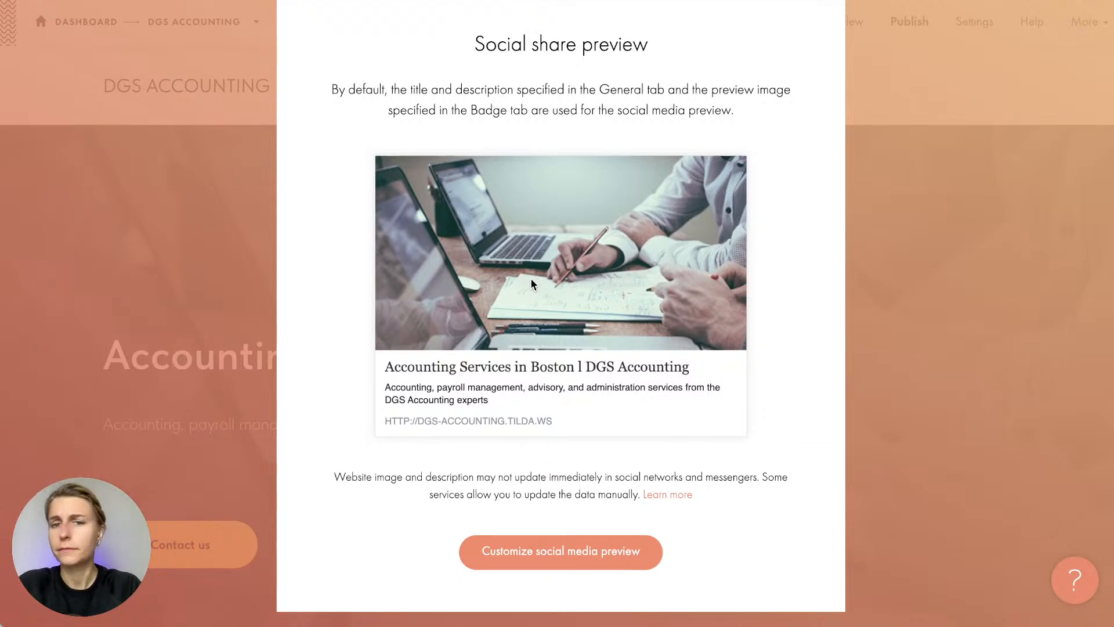
{"action": "scroll", "coordinate": [531, 279], "scroll_direction": "up", "scroll_amount": 1}
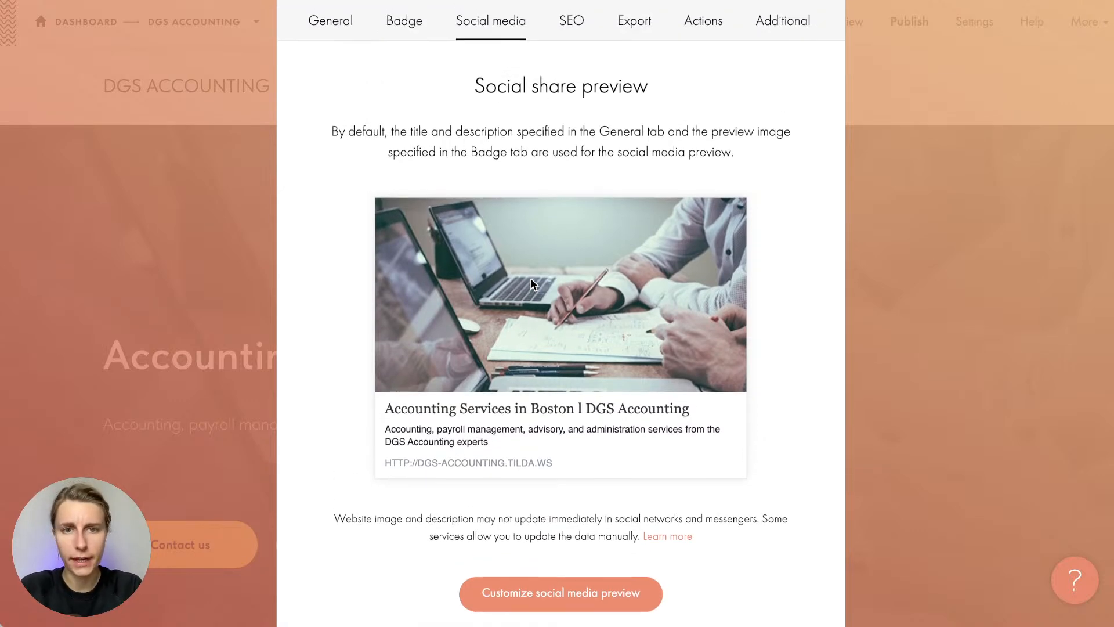
{"action": "scroll", "coordinate": [531, 283], "scroll_direction": "down", "scroll_amount": 1}
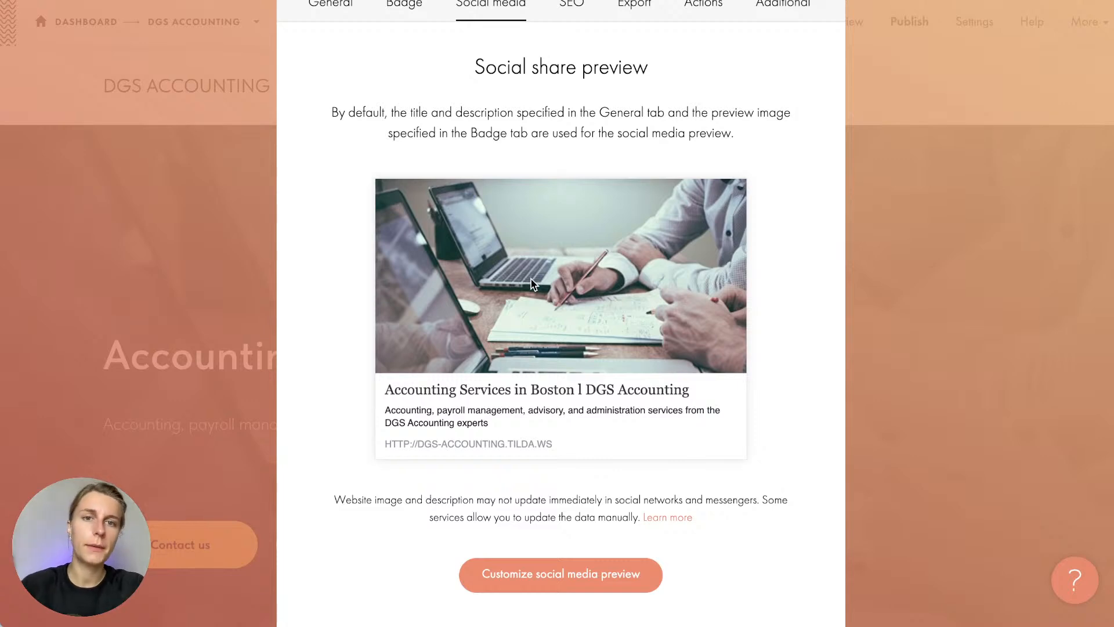
{"action": "scroll", "coordinate": [531, 281], "scroll_direction": "down", "scroll_amount": 1}
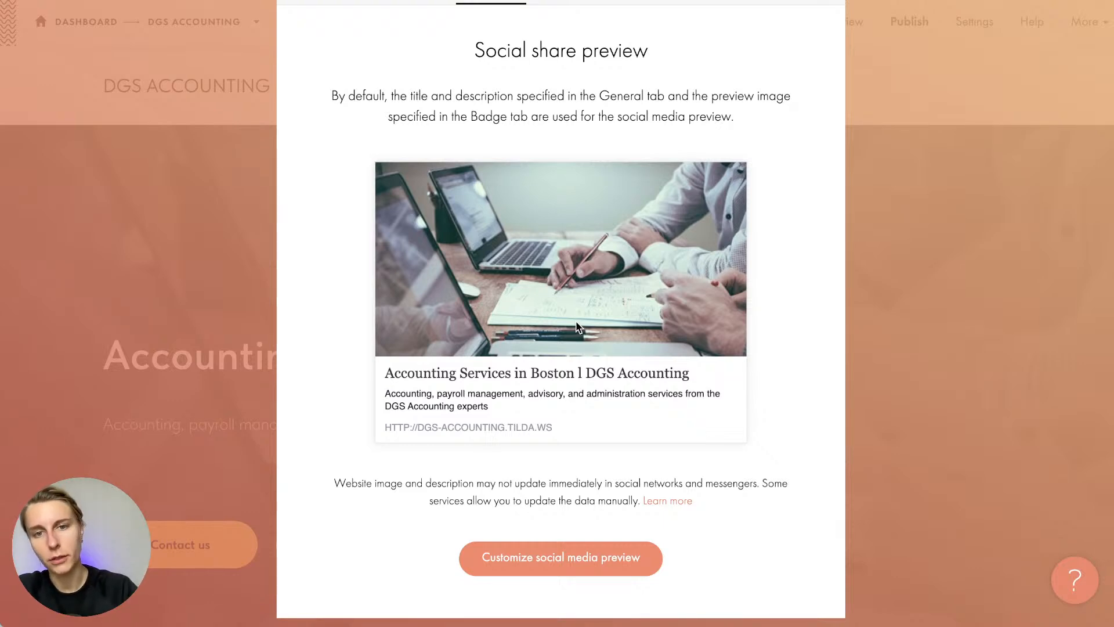
{"action": "scroll", "coordinate": [579, 327], "scroll_direction": "down", "scroll_amount": 1}
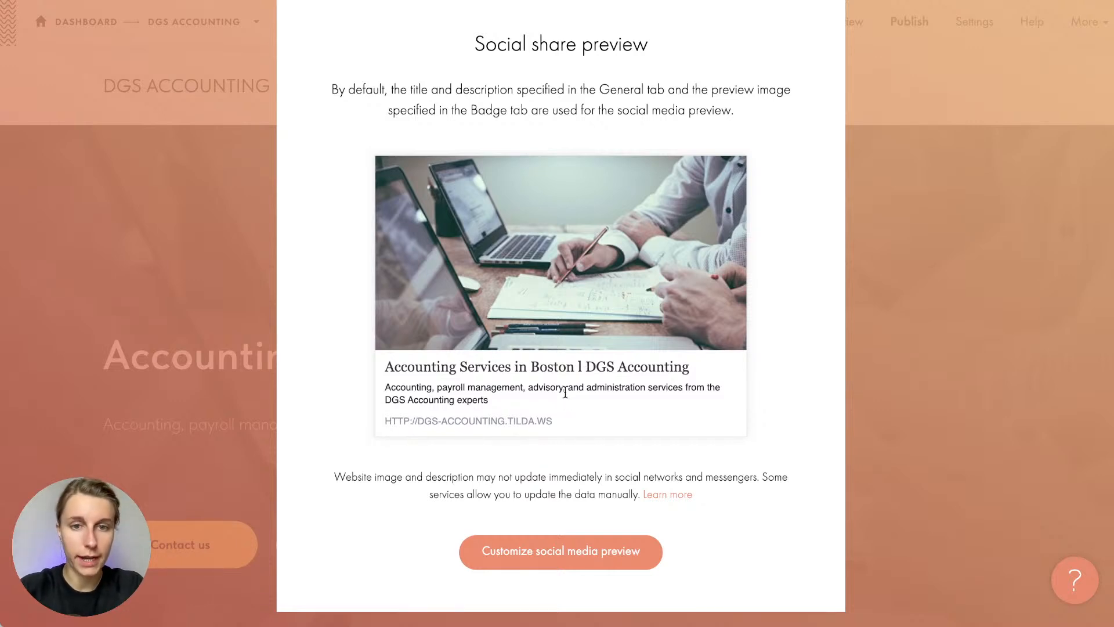
{"action": "scroll", "coordinate": [430, 120], "scroll_direction": "up", "scroll_amount": 3}
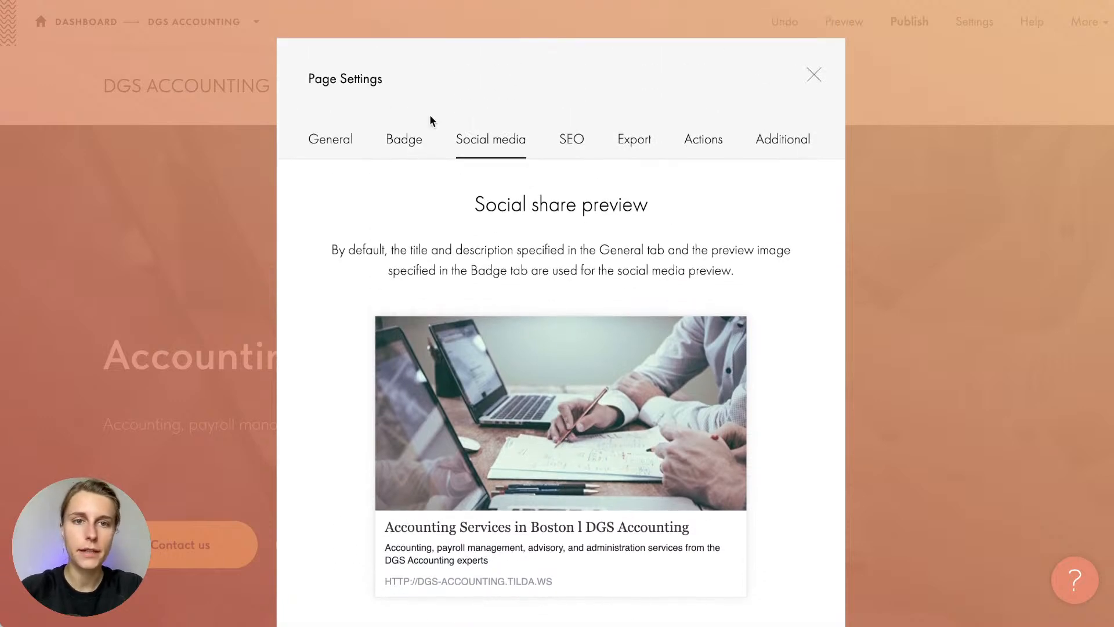
Close the thumbnail upload area without uploading, then save and close the page settings
{"action": "left_click", "coordinate": [406, 140]}
{"action": "scroll", "coordinate": [441, 245], "scroll_direction": "down", "scroll_amount": 3}
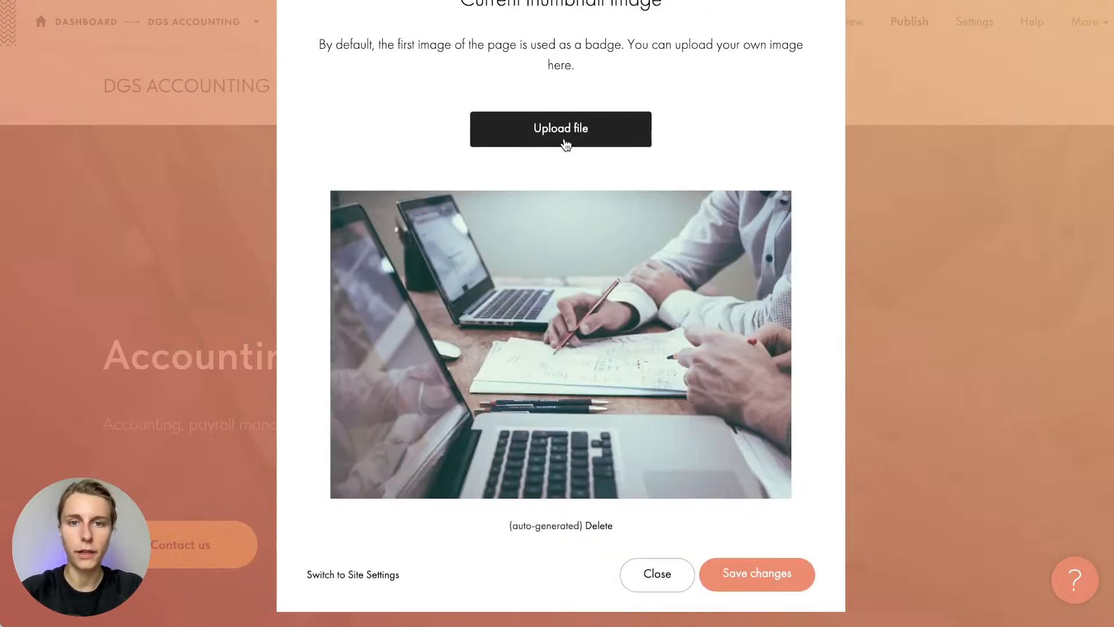
{"action": "left_click", "coordinate": [563, 138]}
{"action": "left_click", "coordinate": [596, 46]}
{"action": "scroll", "coordinate": [594, 42], "scroll_direction": "up", "scroll_amount": 1}
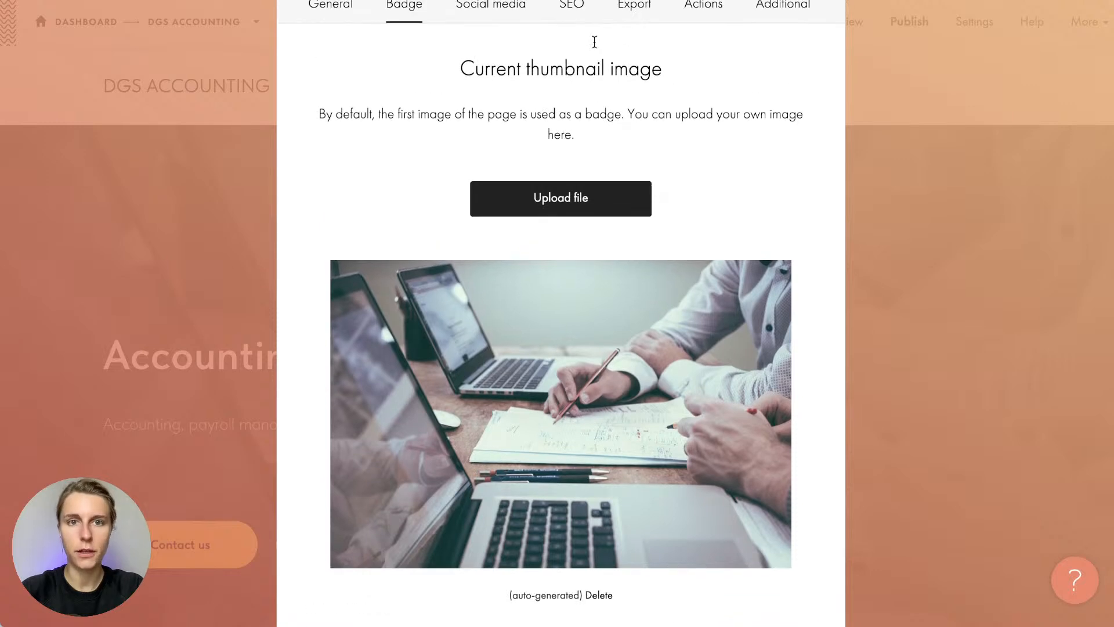
{"action": "scroll", "coordinate": [594, 42], "scroll_direction": "up", "scroll_amount": 1}
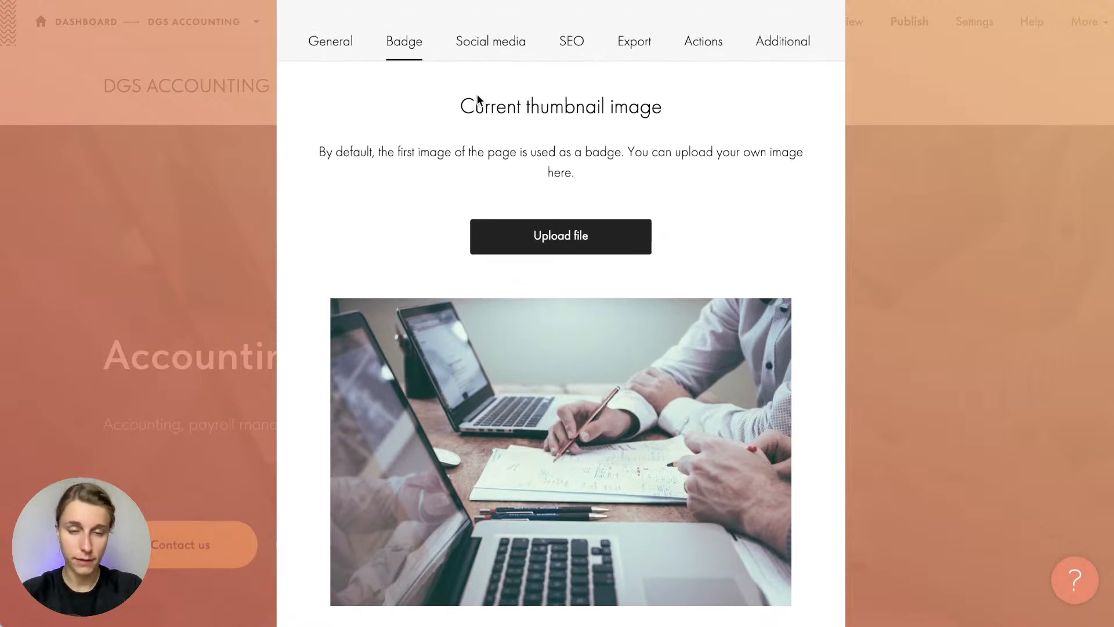
{"action": "scroll", "coordinate": [503, 388], "scroll_direction": "down", "scroll_amount": 3}
{"action": "left_click", "coordinate": [757, 583]}
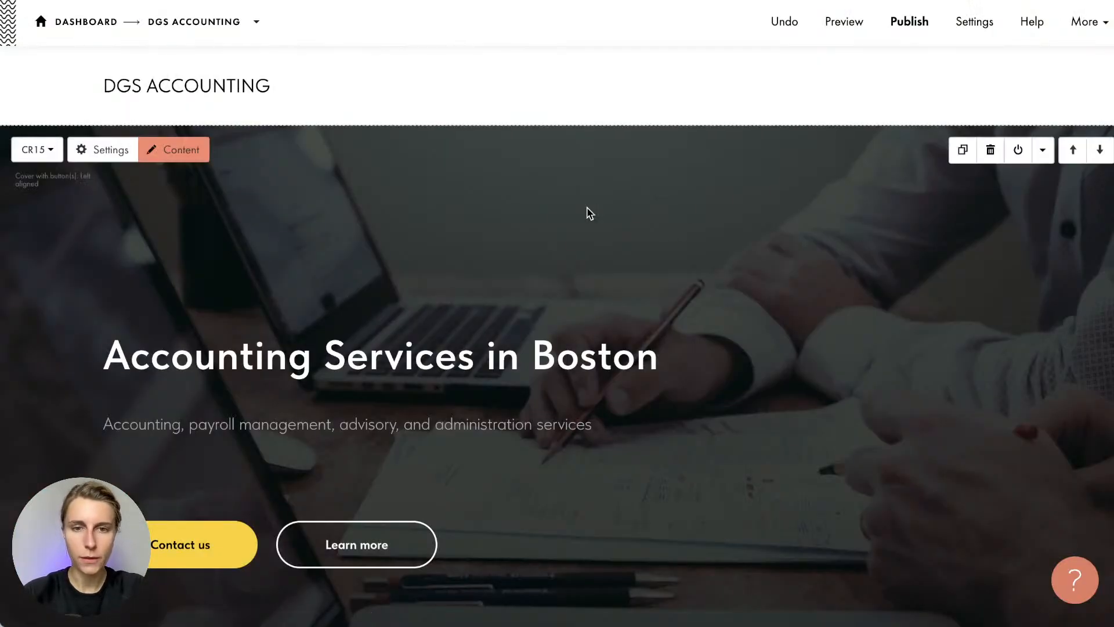
{"action": "scroll", "coordinate": [588, 212], "scroll_direction": "down", "scroll_amount": 3}
{"action": "scroll", "coordinate": [589, 213], "scroll_direction": "up", "scroll_amount": 1}
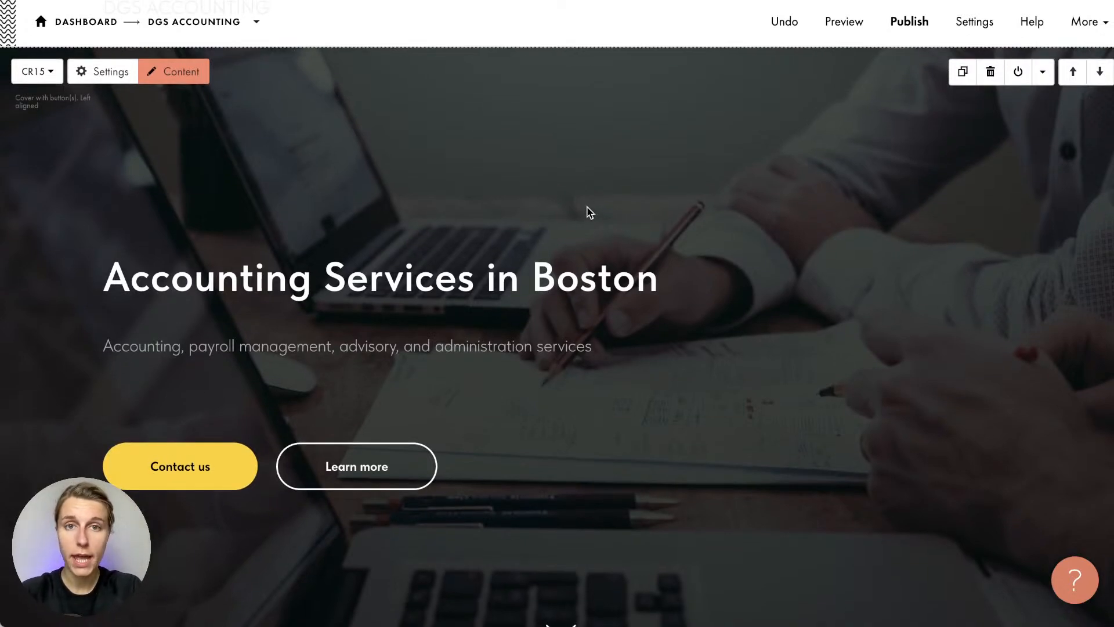
Set the cover block's SEO title tag to H1 and save the block settings
{"action": "left_click", "coordinate": [104, 72]}
{"action": "scroll", "coordinate": [96, 326], "scroll_direction": "down", "scroll_amount": 10}
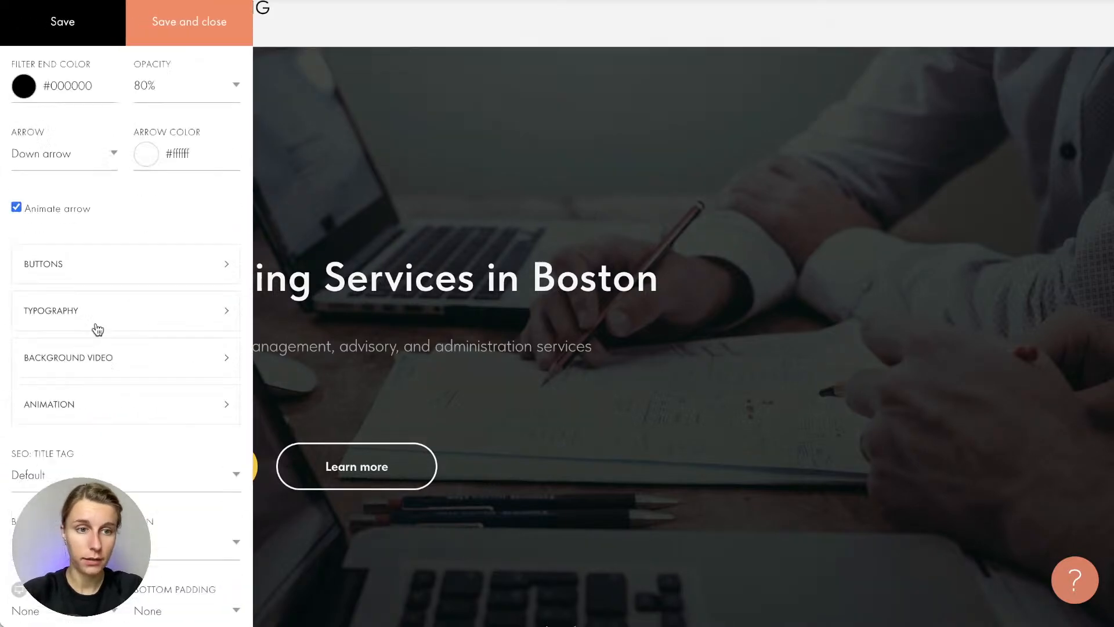
{"action": "scroll", "coordinate": [96, 327], "scroll_direction": "up", "scroll_amount": 6}
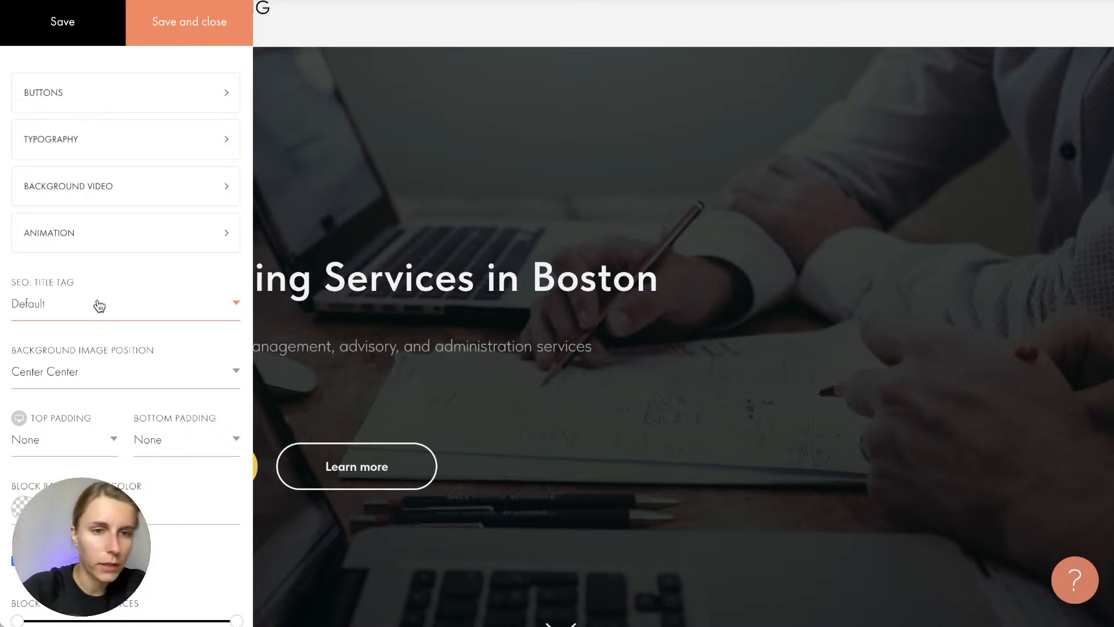
{"action": "left_click", "coordinate": [373, 108]}
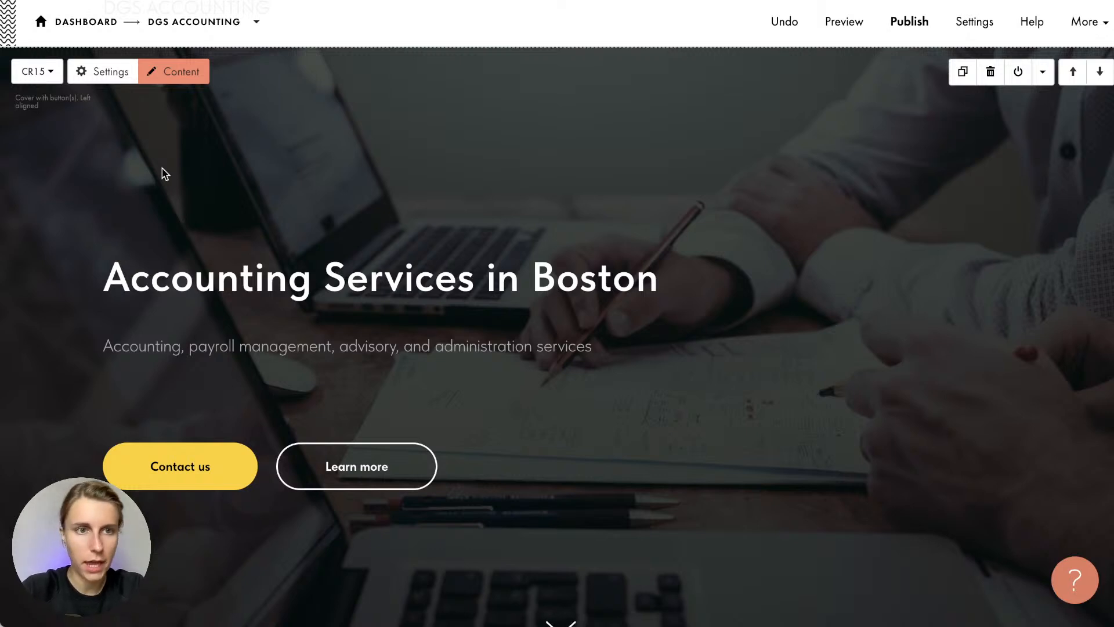
{"action": "left_click", "coordinate": [96, 70]}
{"action": "scroll", "coordinate": [64, 295], "scroll_direction": "down", "scroll_amount": 5}
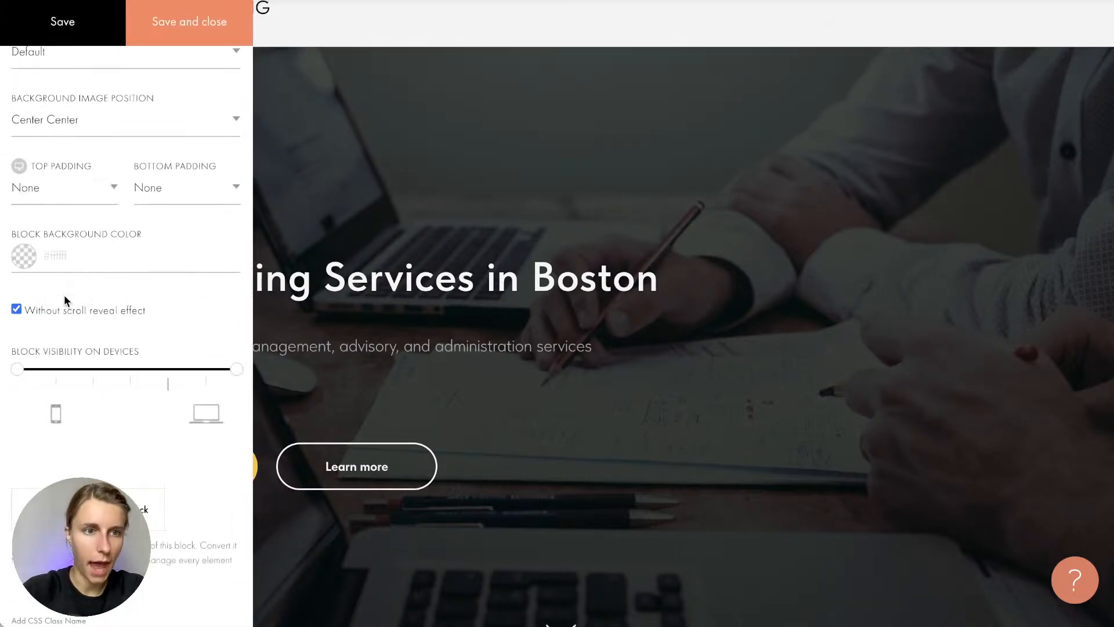
{"action": "scroll", "coordinate": [63, 294], "scroll_direction": "up", "scroll_amount": 3}
{"action": "left_click_drag", "start_coordinate": [13, 217], "coordinate": [78, 217]}
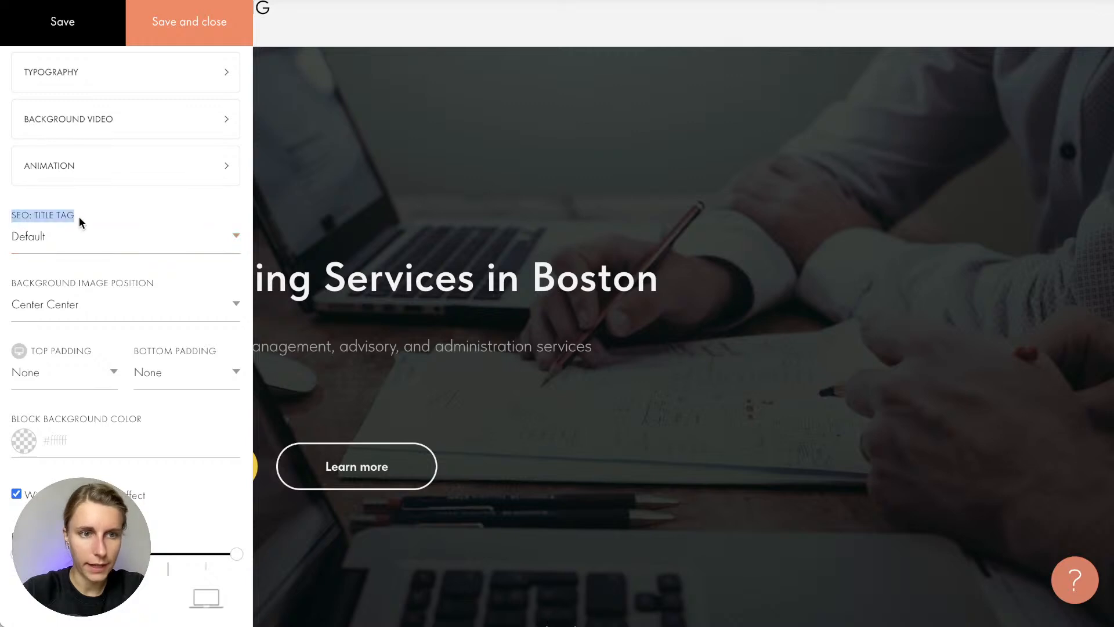
{"action": "left_click", "coordinate": [67, 241]}
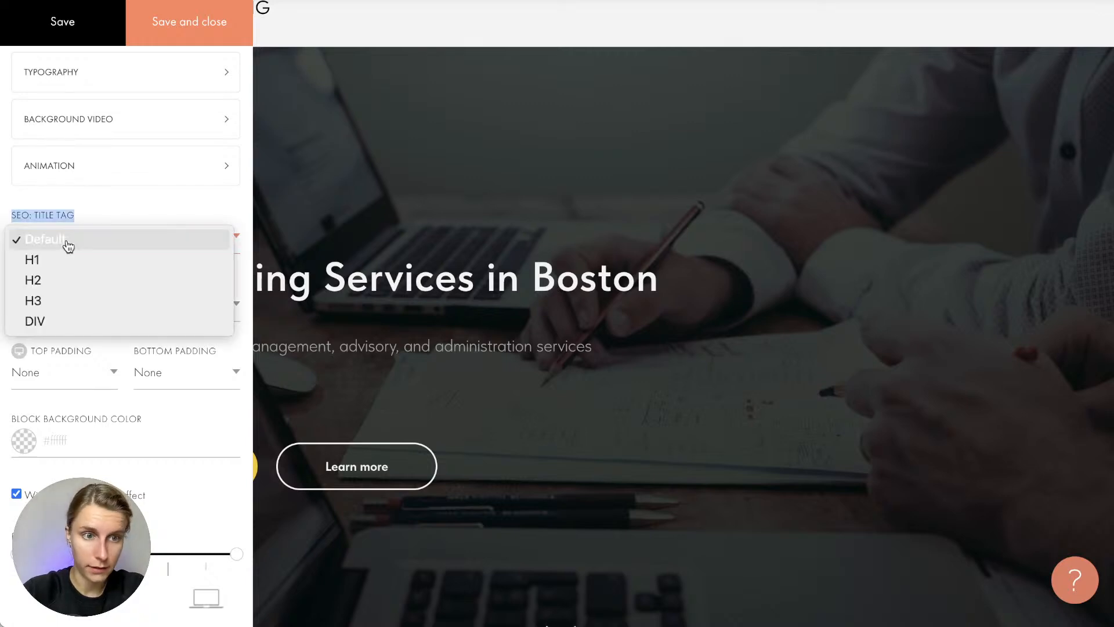
{"action": "left_click", "coordinate": [55, 259]}
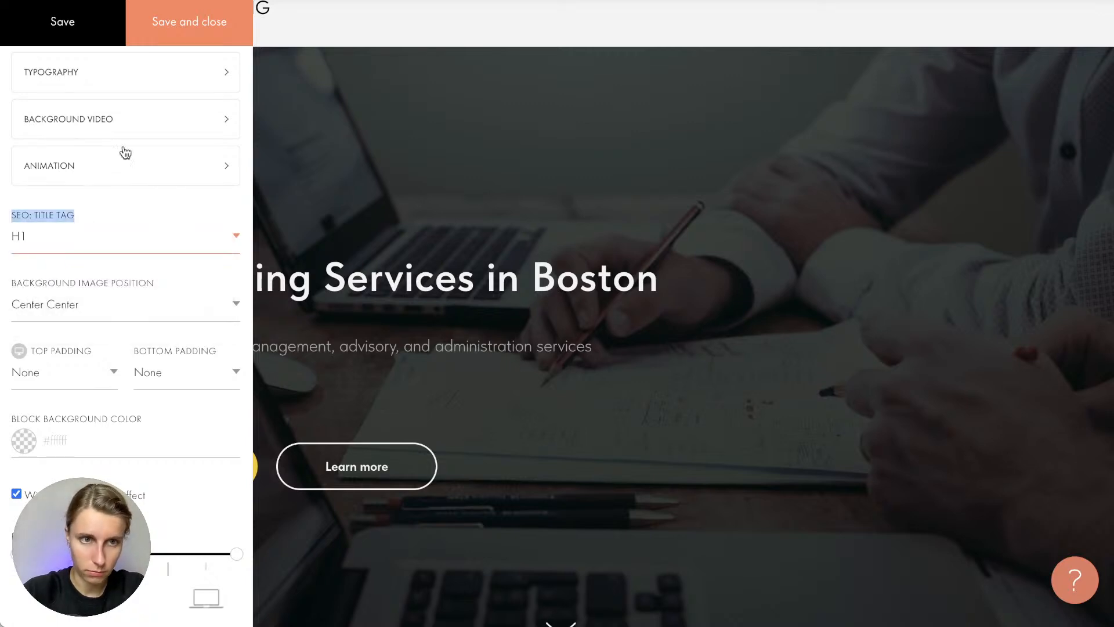
{"action": "left_click", "coordinate": [191, 26]}
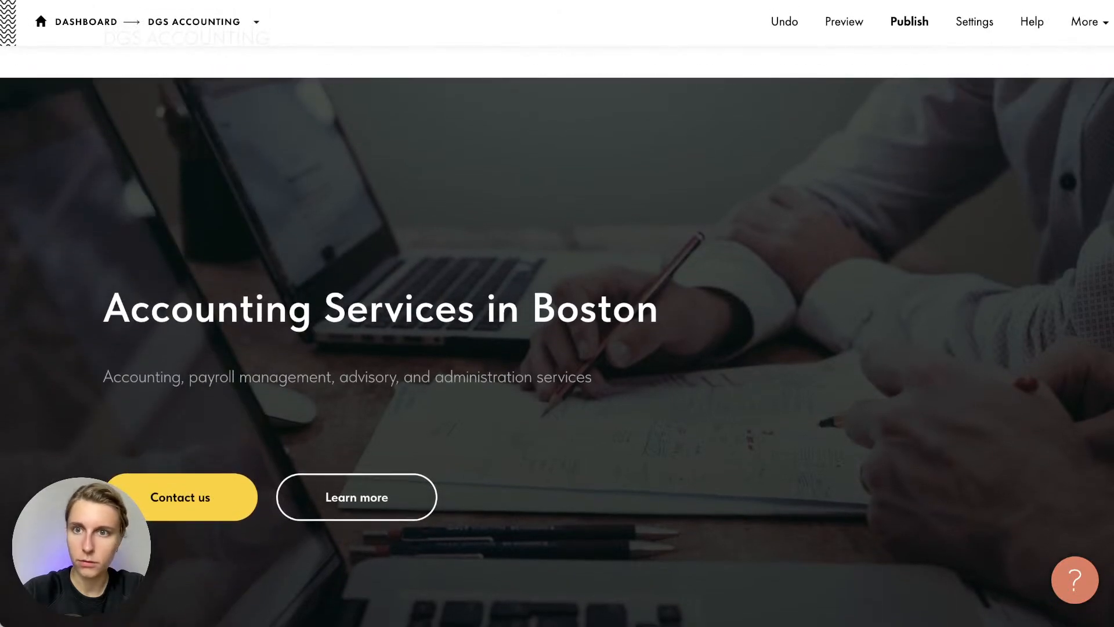
Publish the DGS Accounting page and dismiss the success confirmation
{"action": "left_click", "coordinate": [908, 21]}
{"action": "left_click", "coordinate": [750, 392]}
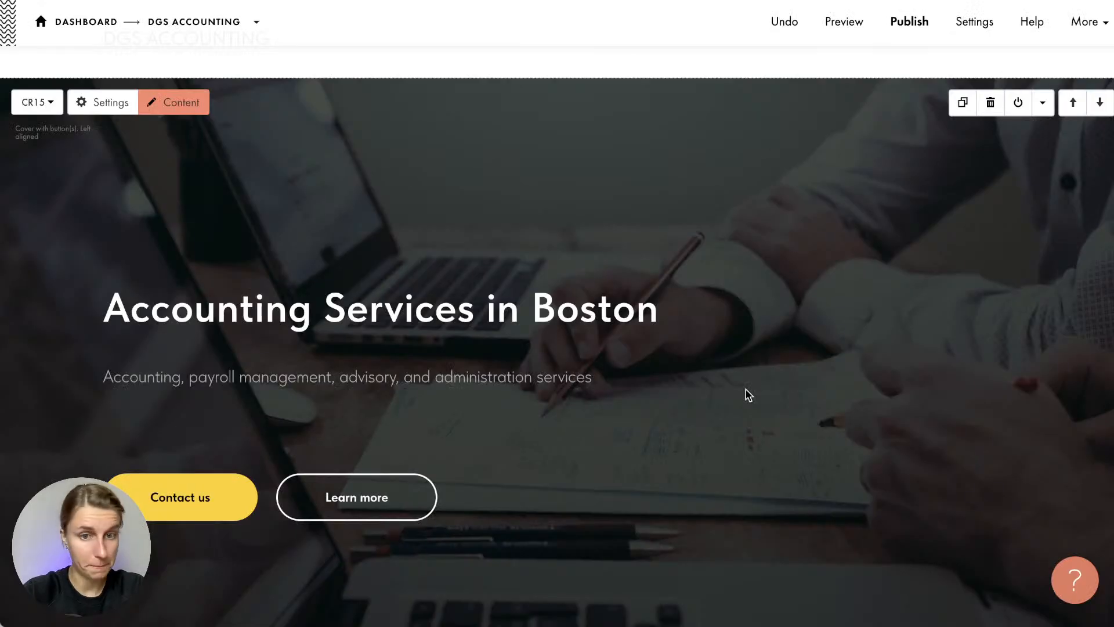
{"action": "scroll", "coordinate": [745, 392], "scroll_direction": "up", "scroll_amount": 1}
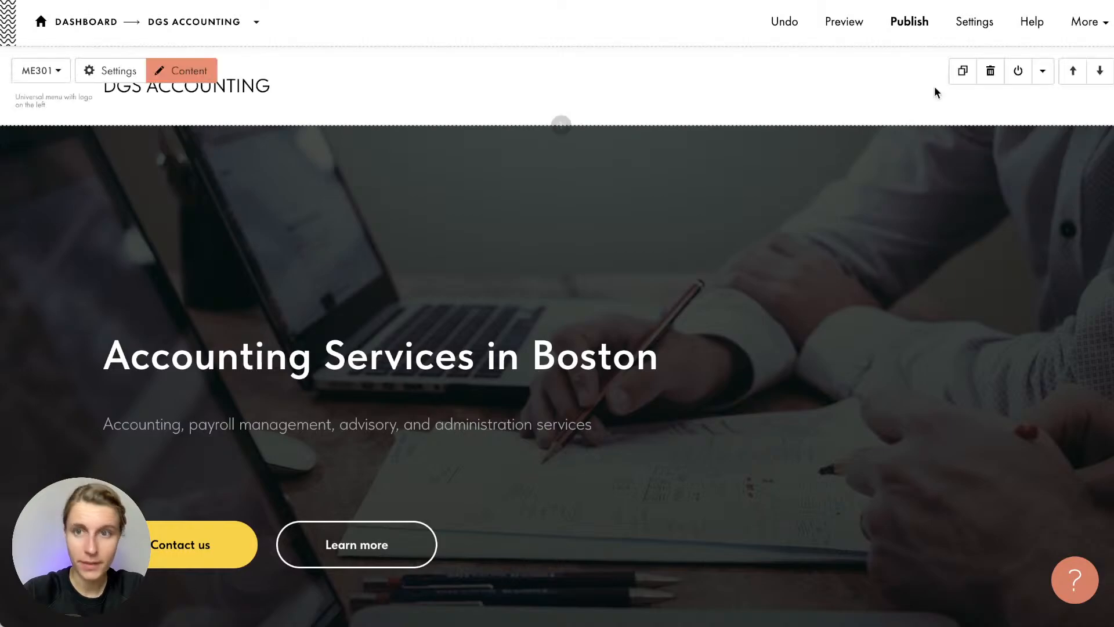
Switch from page settings to Site Settings and show the SEO section with SEO Assistant
{"action": "left_click", "coordinate": [982, 26]}
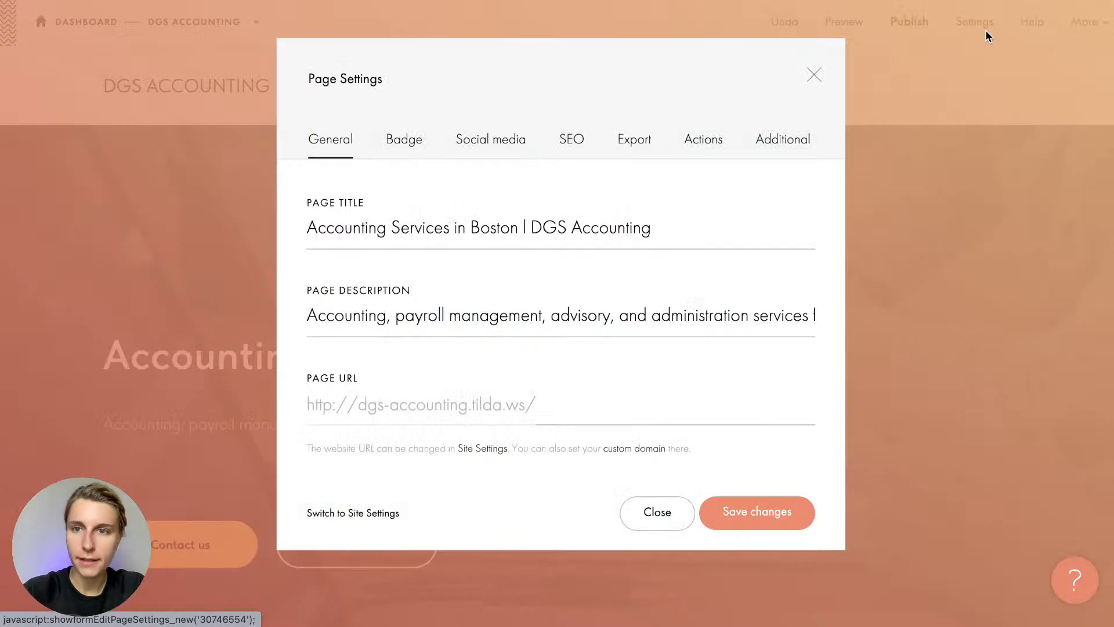
{"action": "left_click", "coordinate": [366, 515]}
{"action": "left_click", "coordinate": [145, 417]}
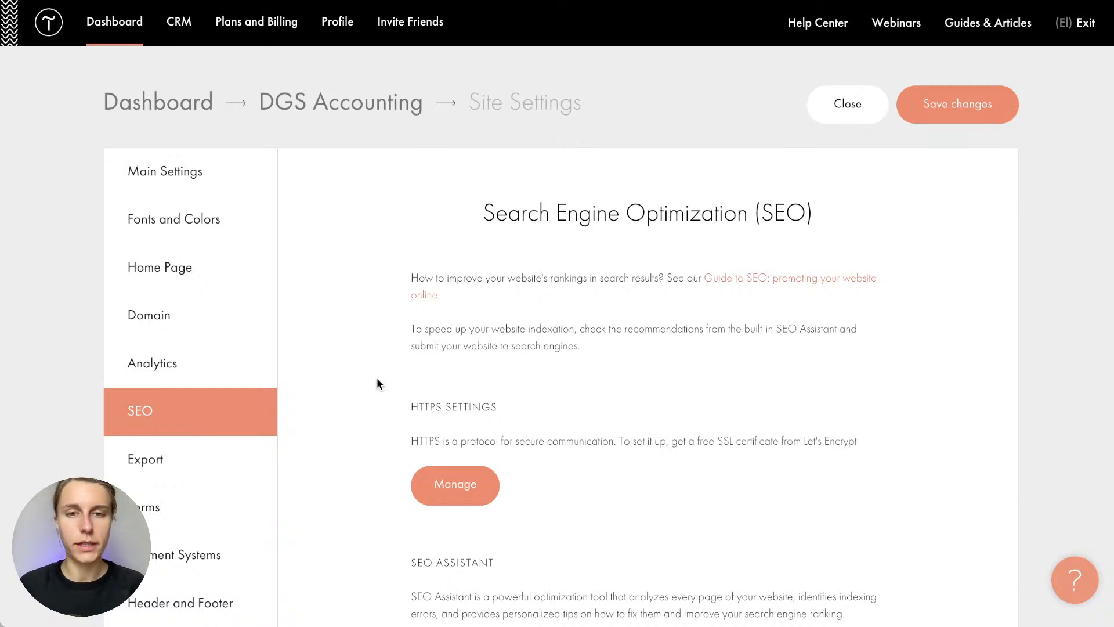
{"action": "scroll", "coordinate": [378, 384], "scroll_direction": "down", "scroll_amount": 3}
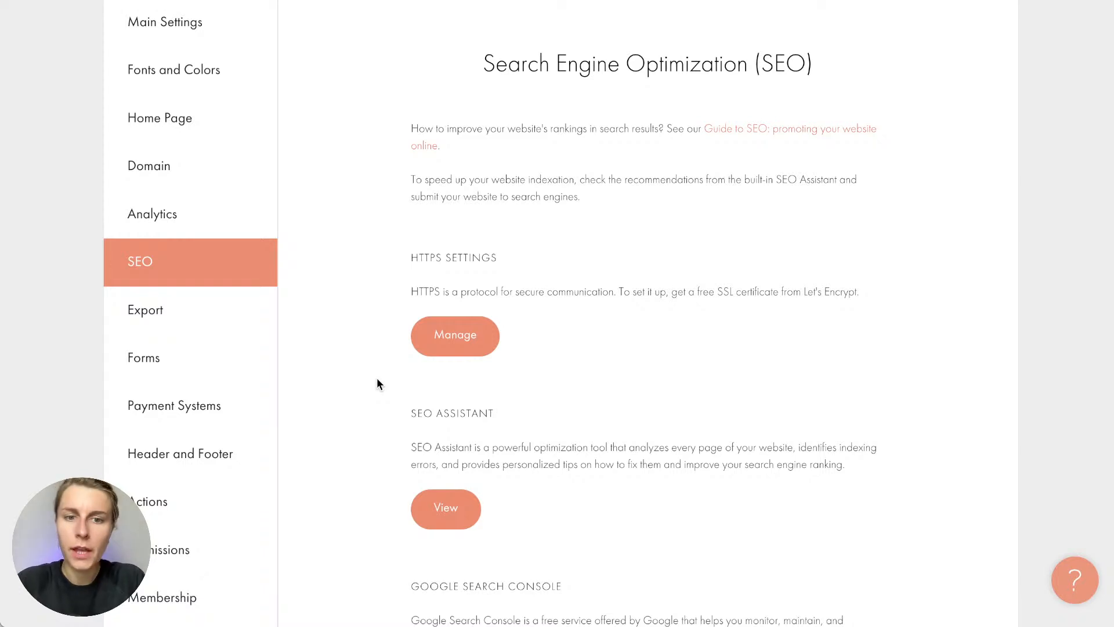
{"action": "scroll", "coordinate": [377, 384], "scroll_direction": "up", "scroll_amount": 1}
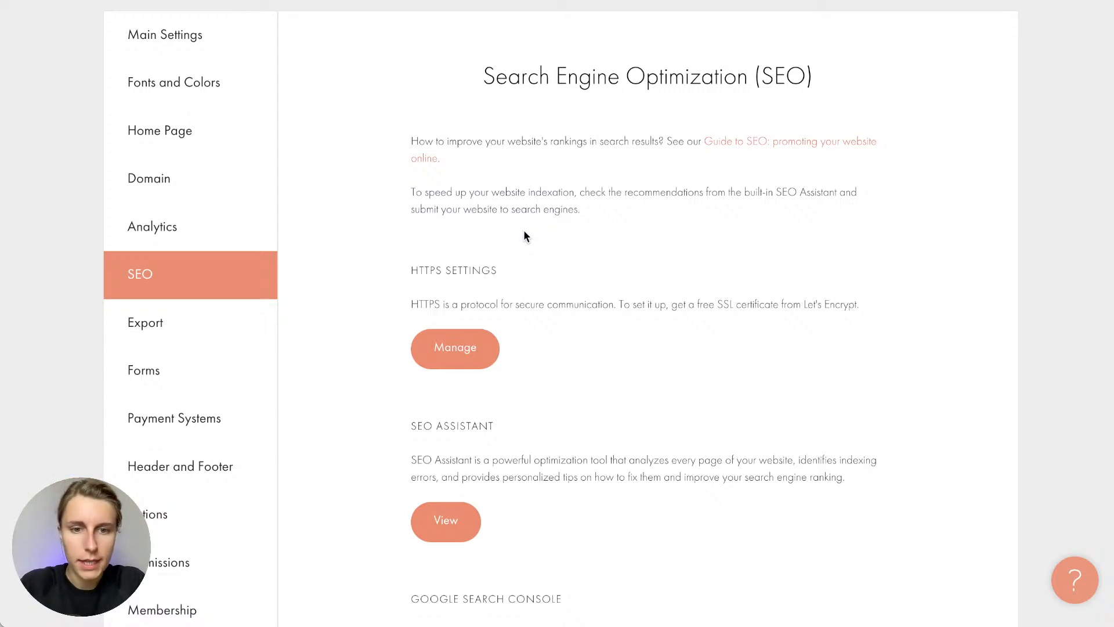
{"action": "scroll", "coordinate": [524, 231], "scroll_direction": "down", "scroll_amount": 6}
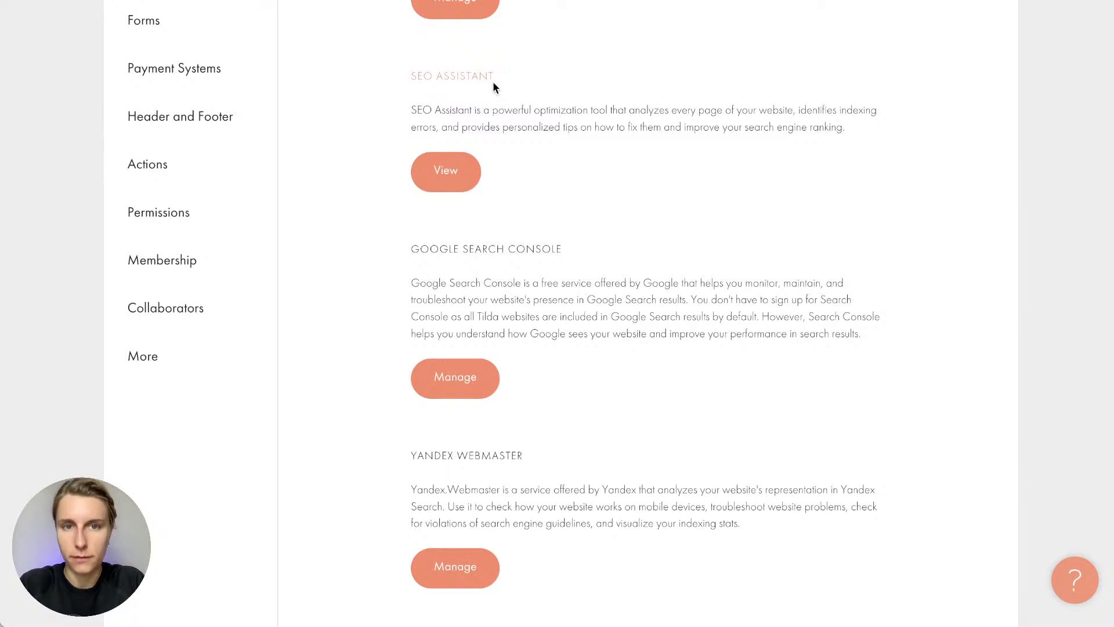
{"action": "scroll", "coordinate": [480, 115], "scroll_direction": "down", "scroll_amount": 1}
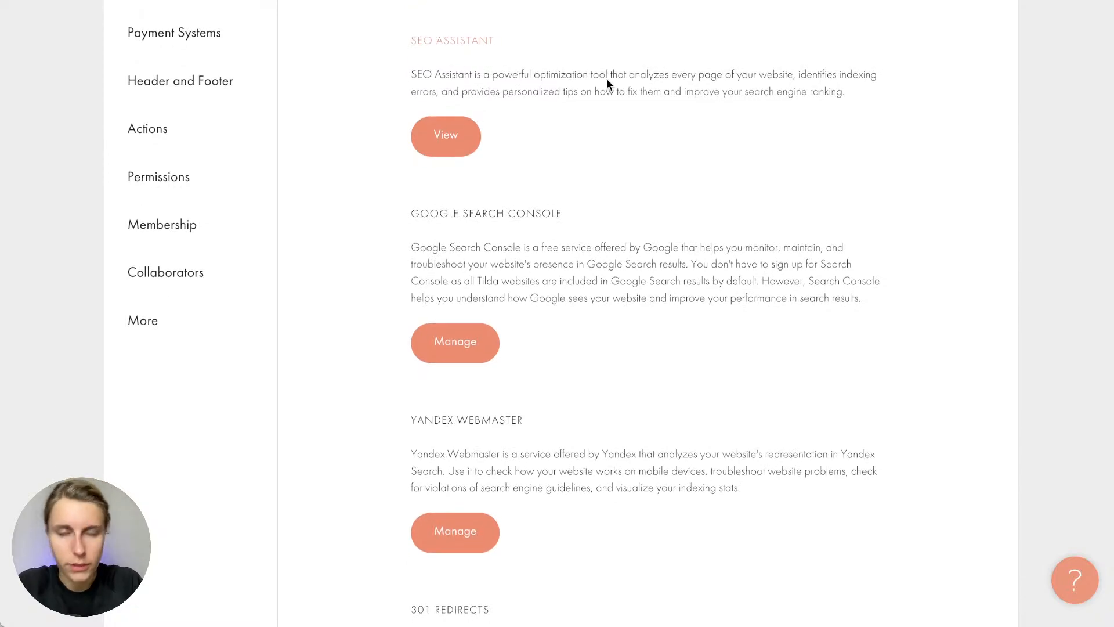
{"action": "left_click", "coordinate": [452, 133]}
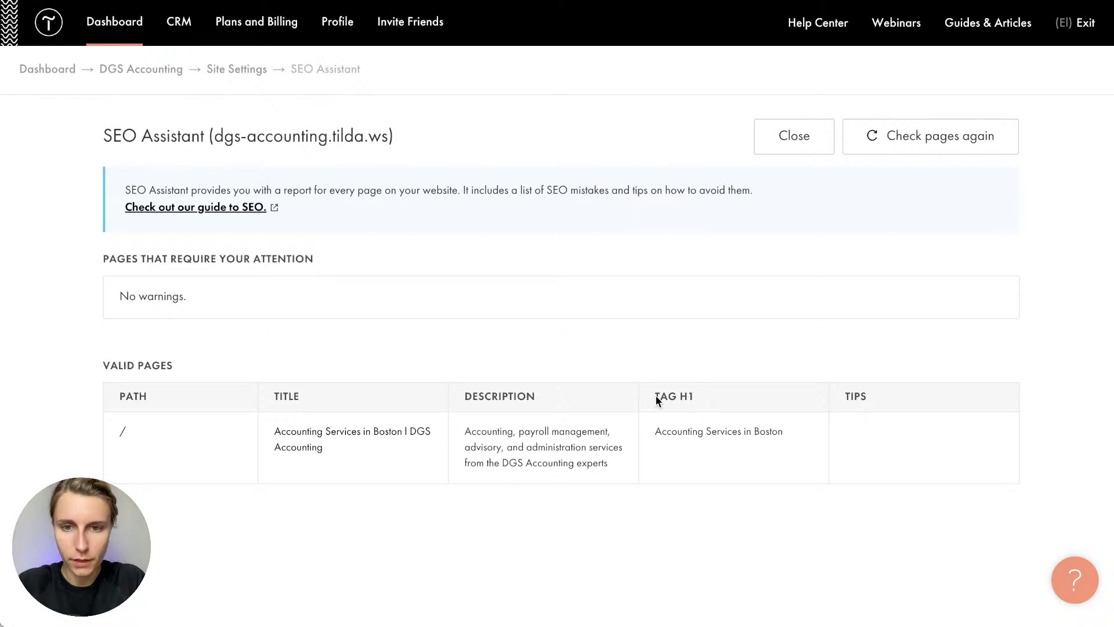
{"action": "left_click_drag", "start_coordinate": [652, 397], "coordinate": [711, 400]}
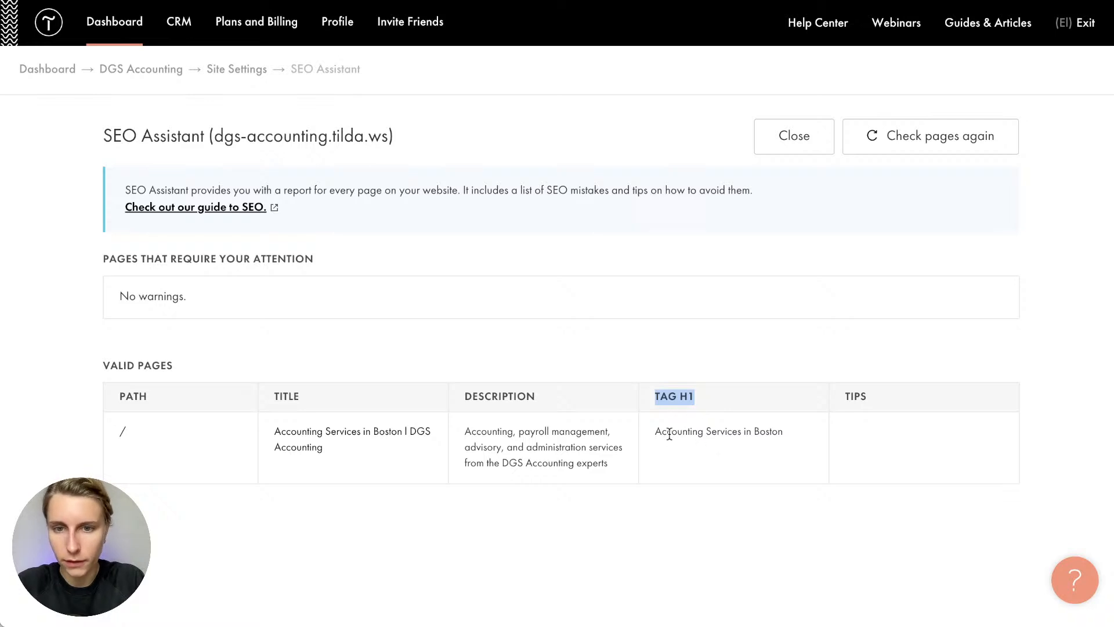
{"action": "left_click_drag", "start_coordinate": [655, 433], "coordinate": [794, 441]}
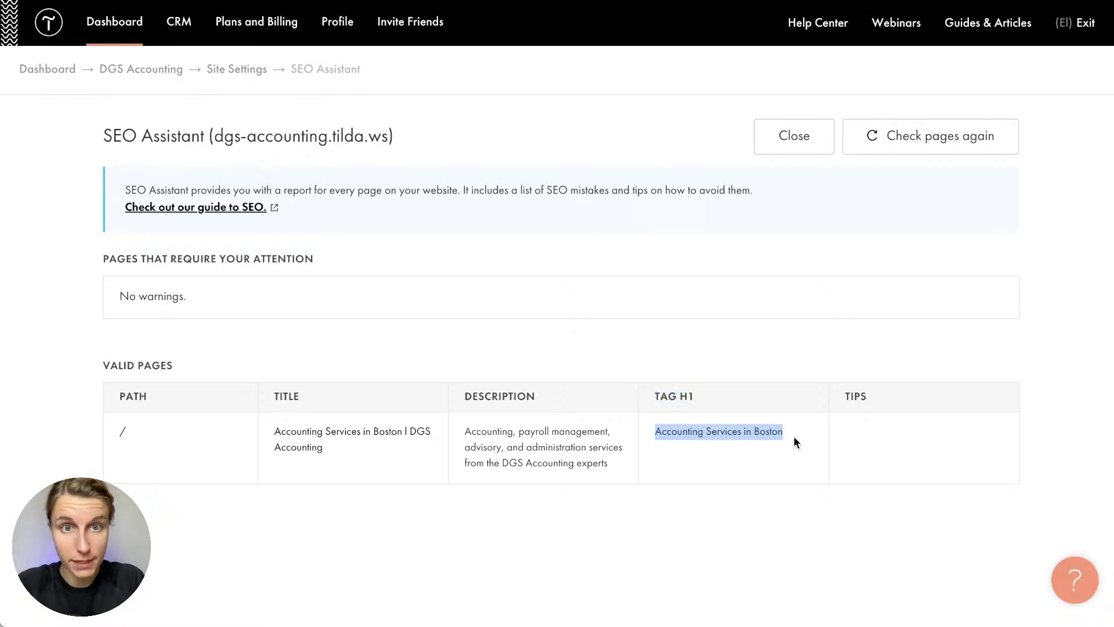
{"action": "left_click", "coordinate": [793, 437]}
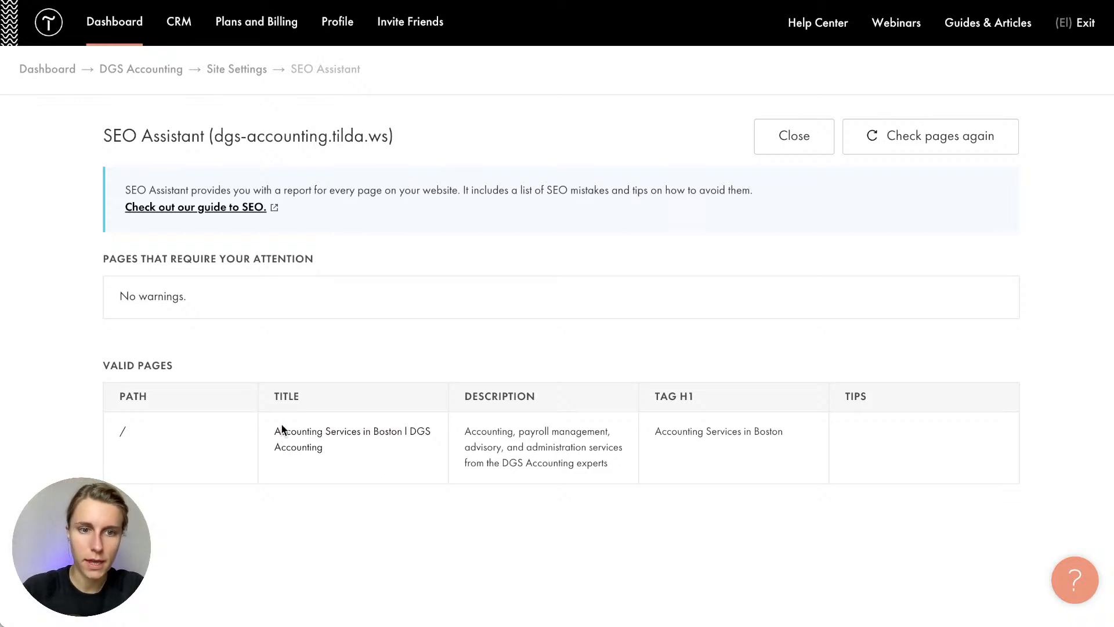
{"action": "left_click_drag", "start_coordinate": [281, 428], "coordinate": [567, 480]}
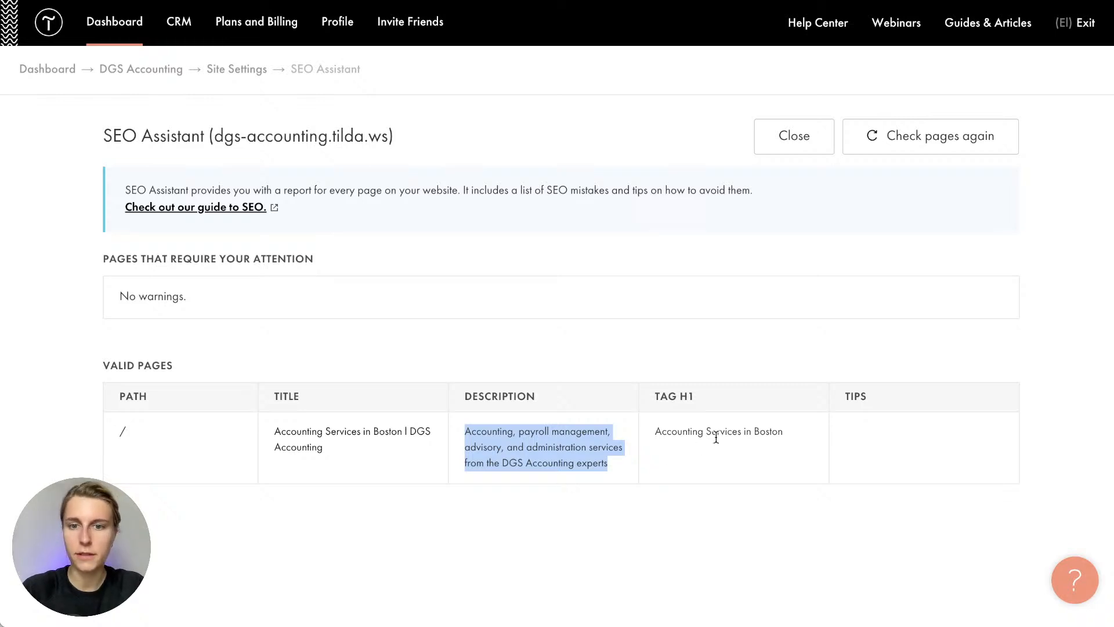
{"action": "left_click_drag", "start_coordinate": [667, 431], "coordinate": [759, 487]}
{"action": "left_click", "coordinate": [758, 483]}
{"action": "left_click_drag", "start_coordinate": [123, 475], "coordinate": [51, 416]}
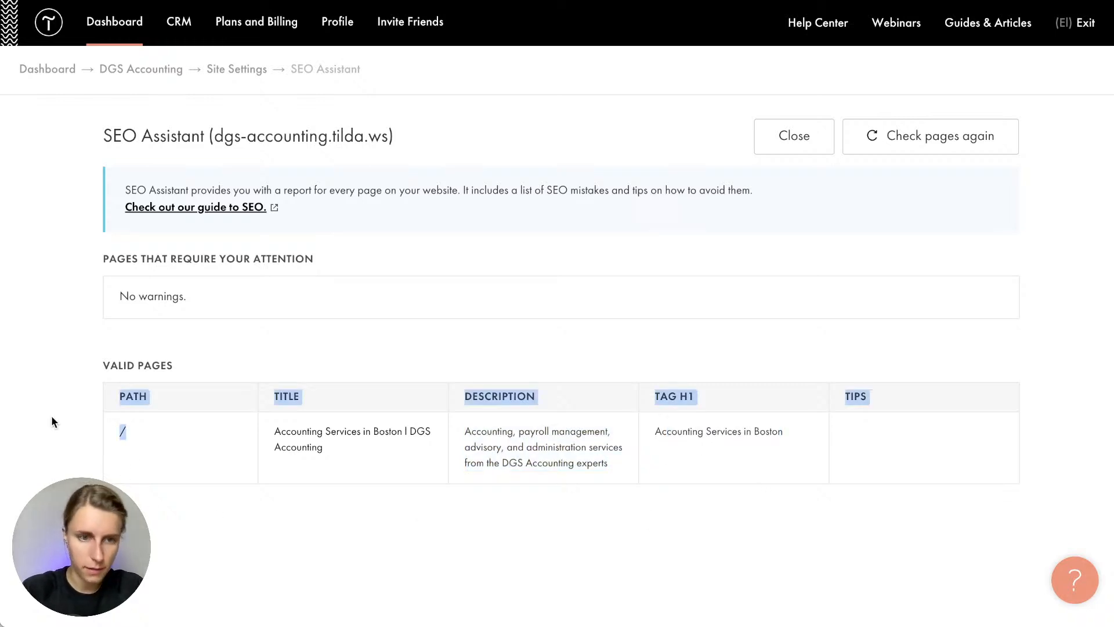
{"action": "left_click", "coordinate": [377, 465]}
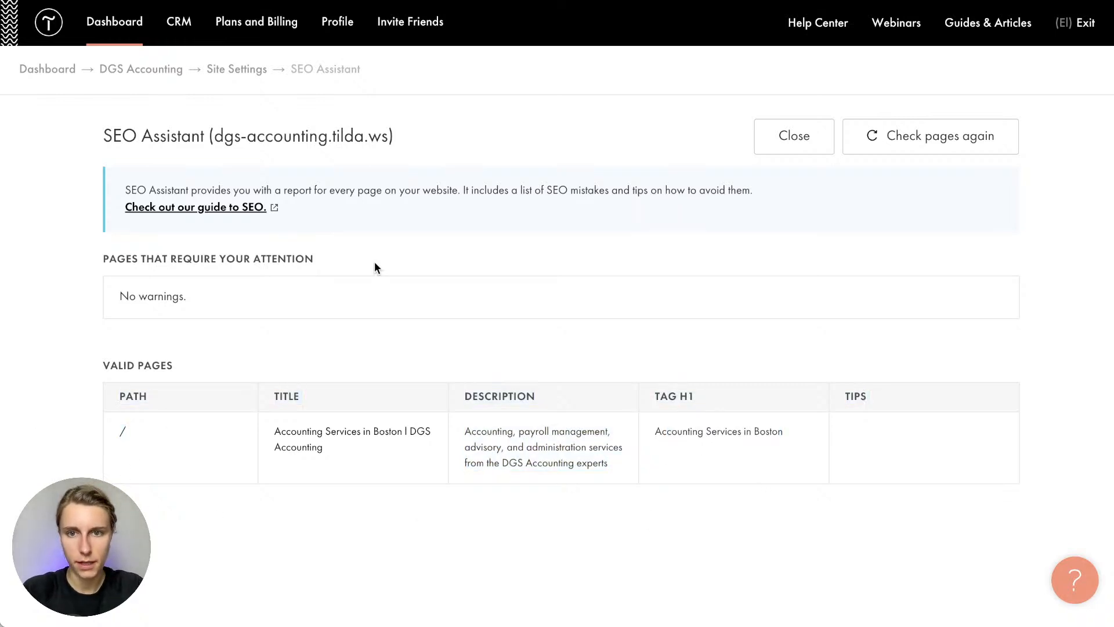
{"action": "scroll", "coordinate": [374, 261], "scroll_direction": "left", "scroll_amount": 5}
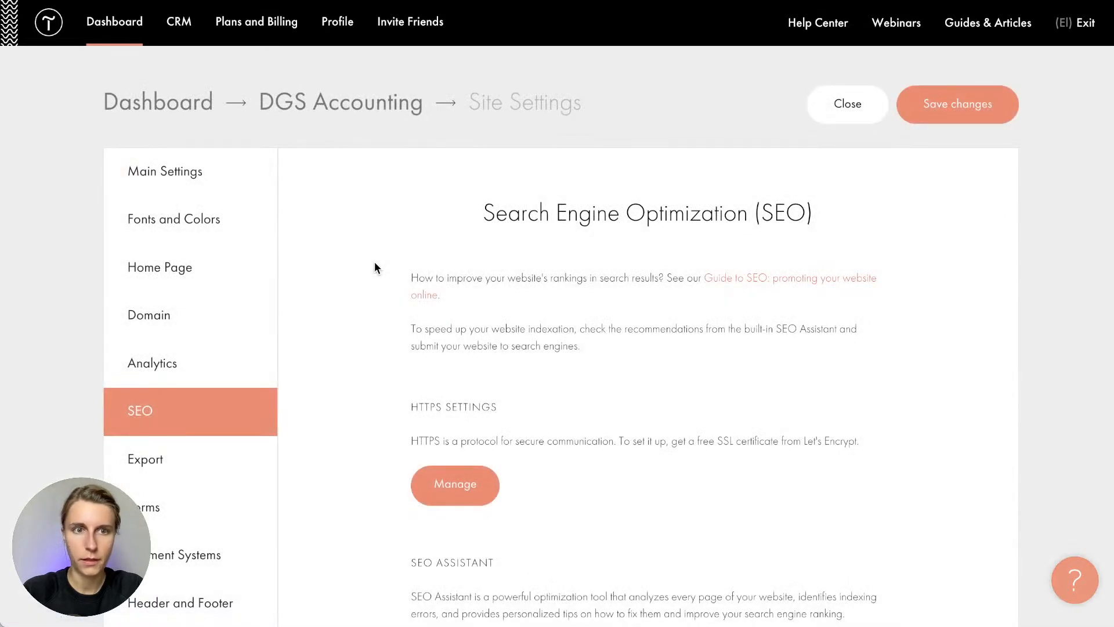
Scroll down and back up through the site's SEO settings page
{"action": "scroll", "coordinate": [375, 262], "scroll_direction": "down", "scroll_amount": 2}
{"action": "scroll", "coordinate": [375, 267], "scroll_direction": "down", "scroll_amount": 2}
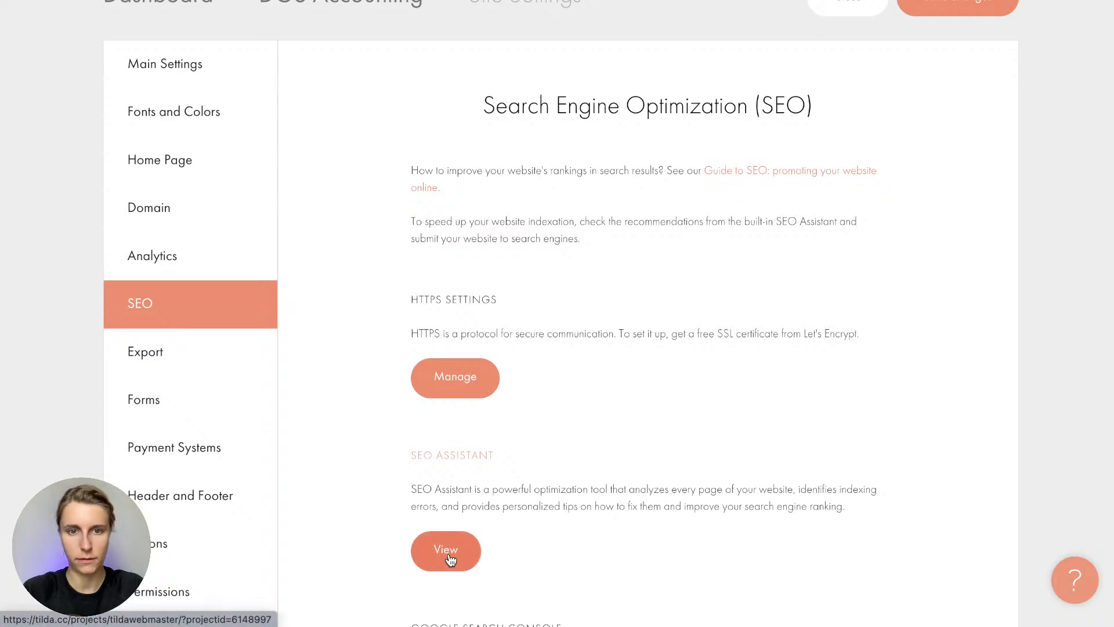
{"action": "scroll", "coordinate": [447, 555], "scroll_direction": "up", "scroll_amount": 1}
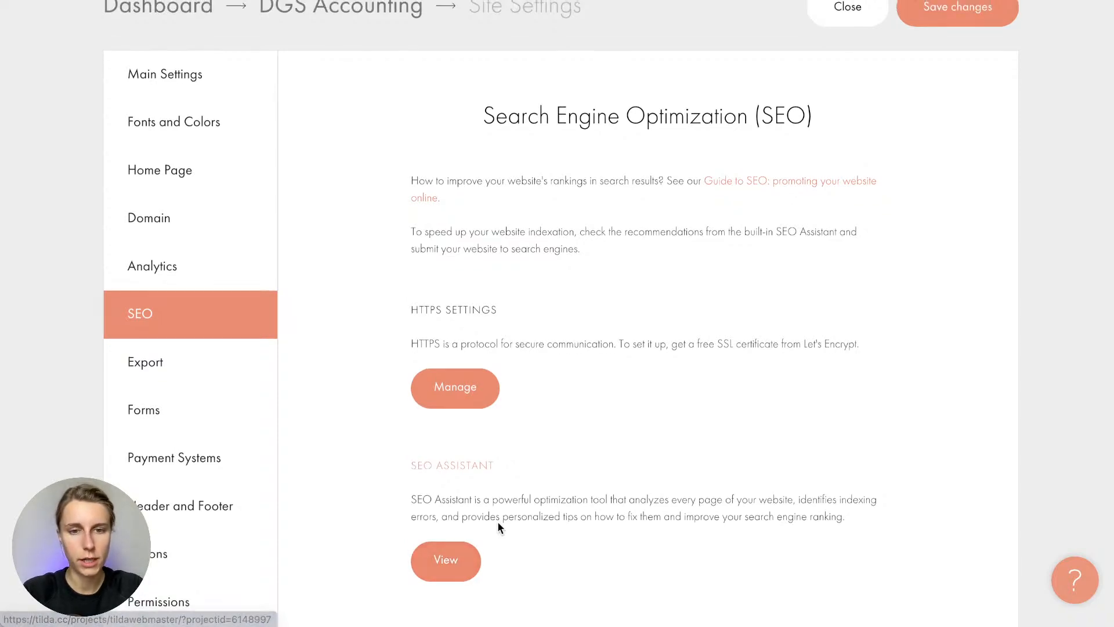
{"action": "scroll", "coordinate": [498, 526], "scroll_direction": "up", "scroll_amount": 3}
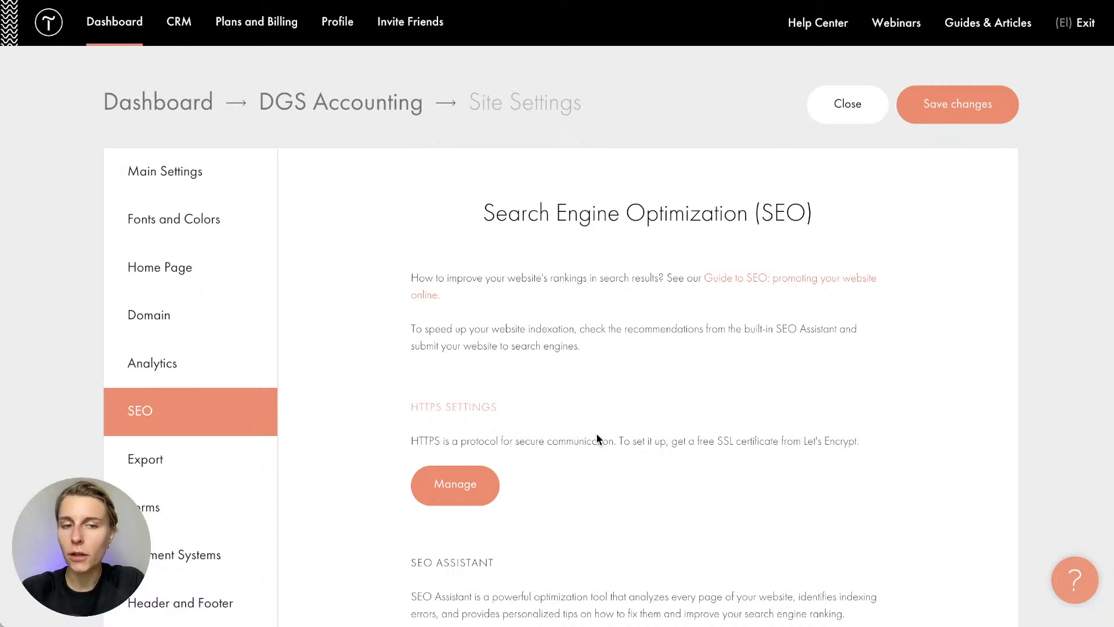
{"action": "left_click", "coordinate": [171, 567]}
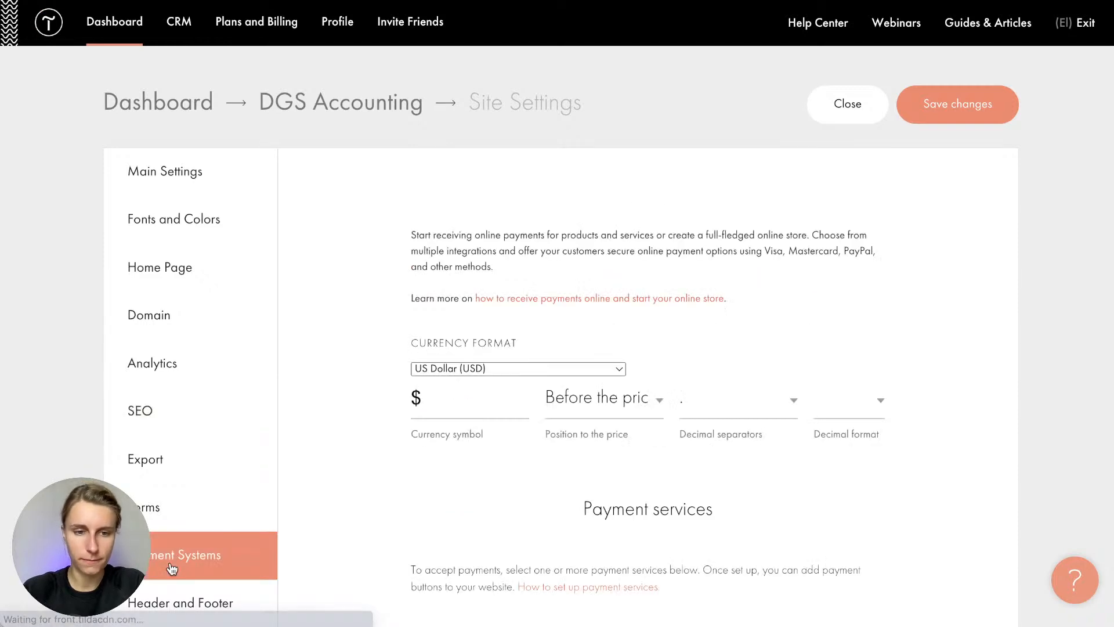
{"action": "scroll", "coordinate": [410, 540], "scroll_direction": "down", "scroll_amount": 3}
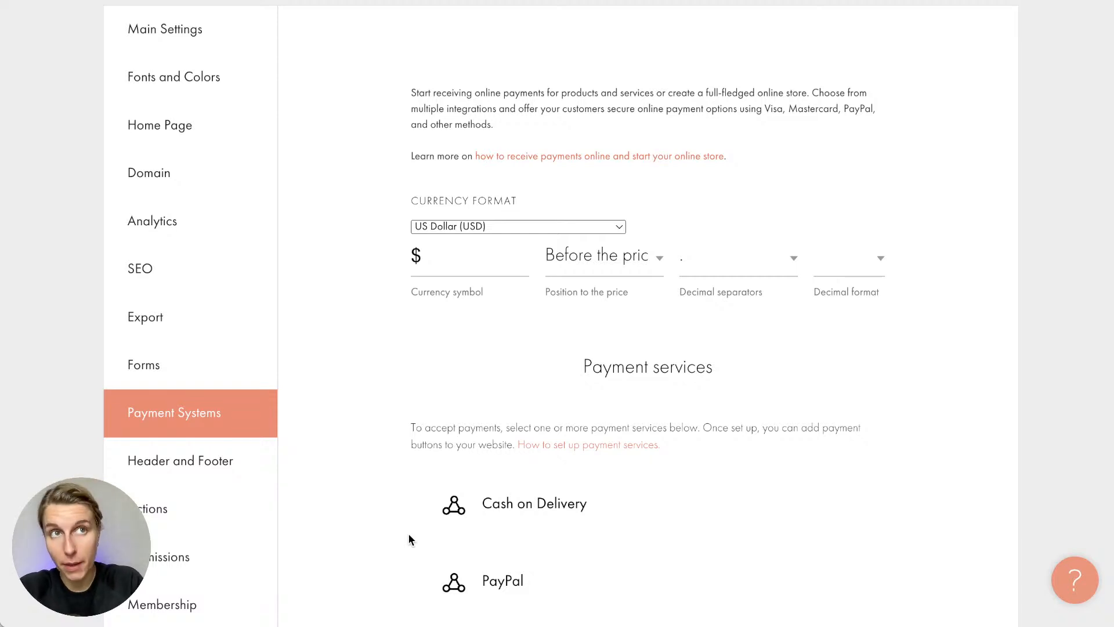
{"action": "scroll", "coordinate": [410, 538], "scroll_direction": "down", "scroll_amount": 1}
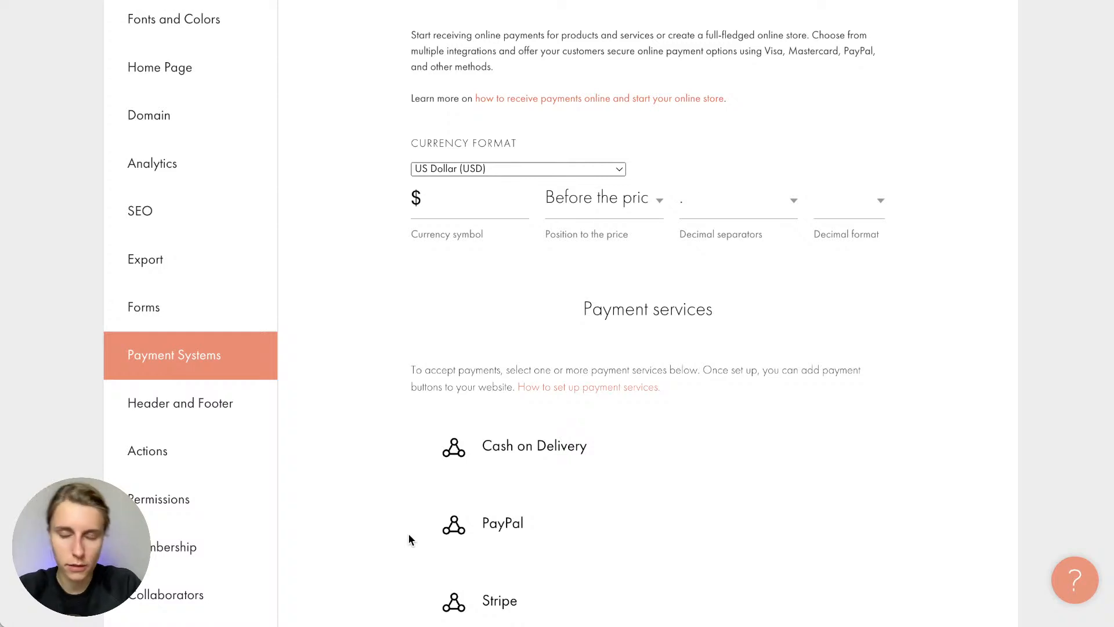
{"action": "scroll", "coordinate": [409, 540], "scroll_direction": "down", "scroll_amount": 1}
{"action": "scroll", "coordinate": [409, 540], "scroll_direction": "up", "scroll_amount": 1}
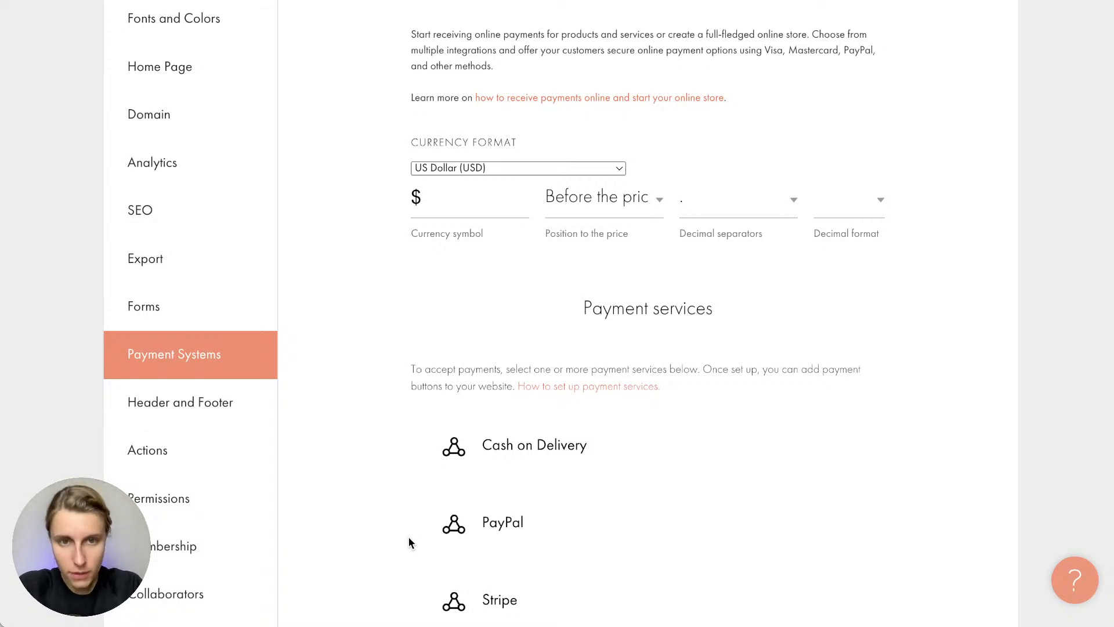
{"action": "scroll", "coordinate": [409, 542], "scroll_direction": "down", "scroll_amount": 1}
{"action": "scroll", "coordinate": [409, 542], "scroll_direction": "down", "scroll_amount": 3}
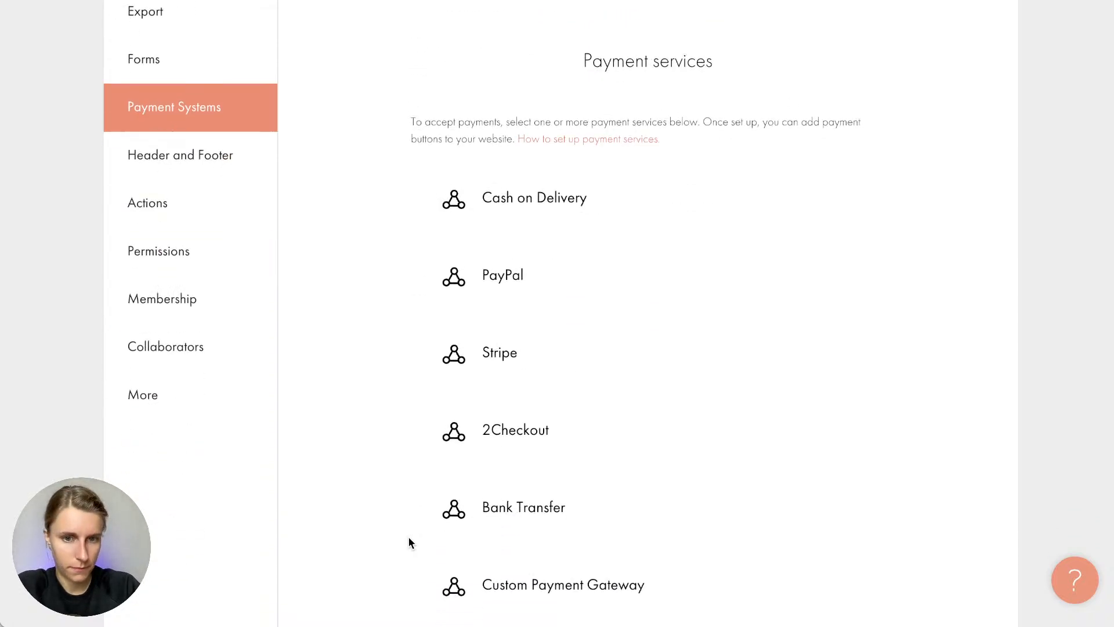
{"action": "scroll", "coordinate": [408, 542], "scroll_direction": "down", "scroll_amount": 1}
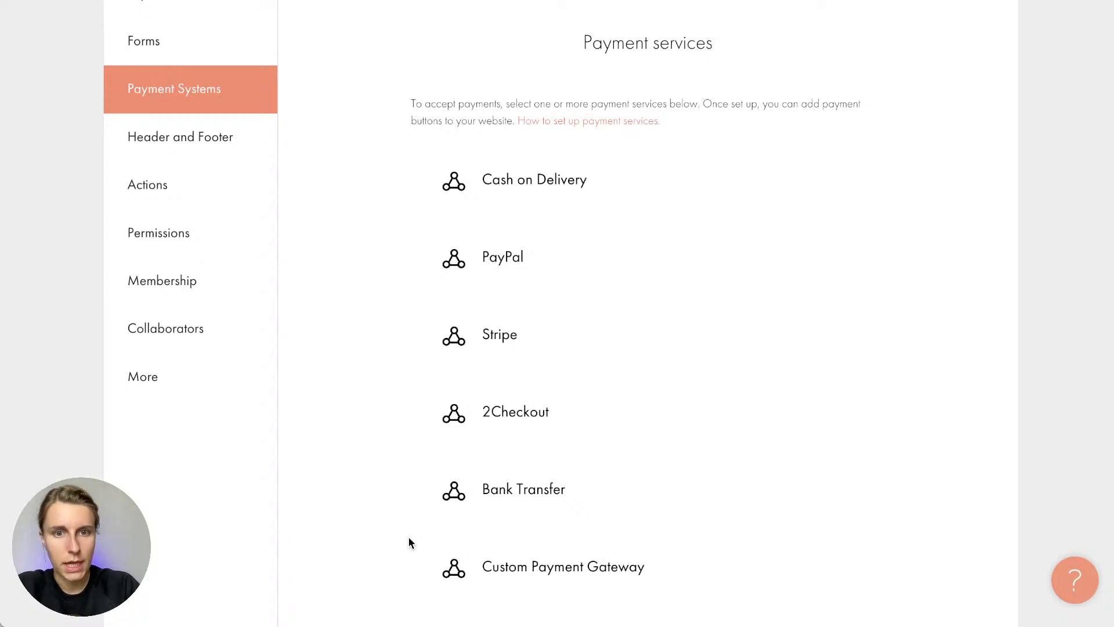
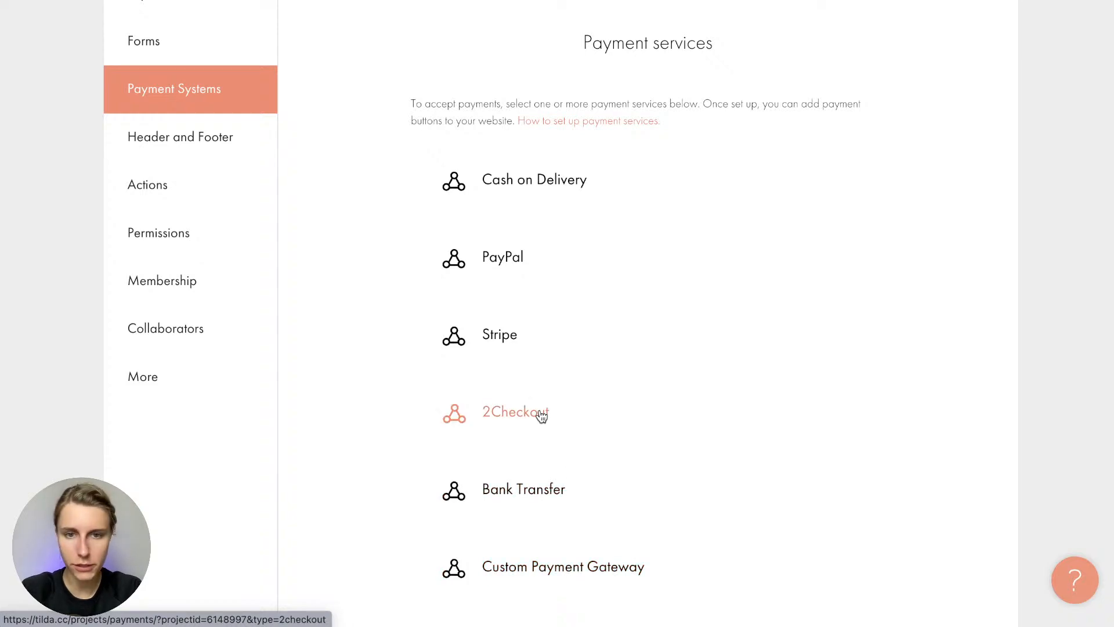
Open the PayPal entry under Payment Systems, showing Purchase type and USD currency
{"action": "left_click", "coordinate": [502, 257]}
Enter the PayPal business account e-mail and set the payment currency to USD
{"action": "left_click", "coordinate": [418, 312]}
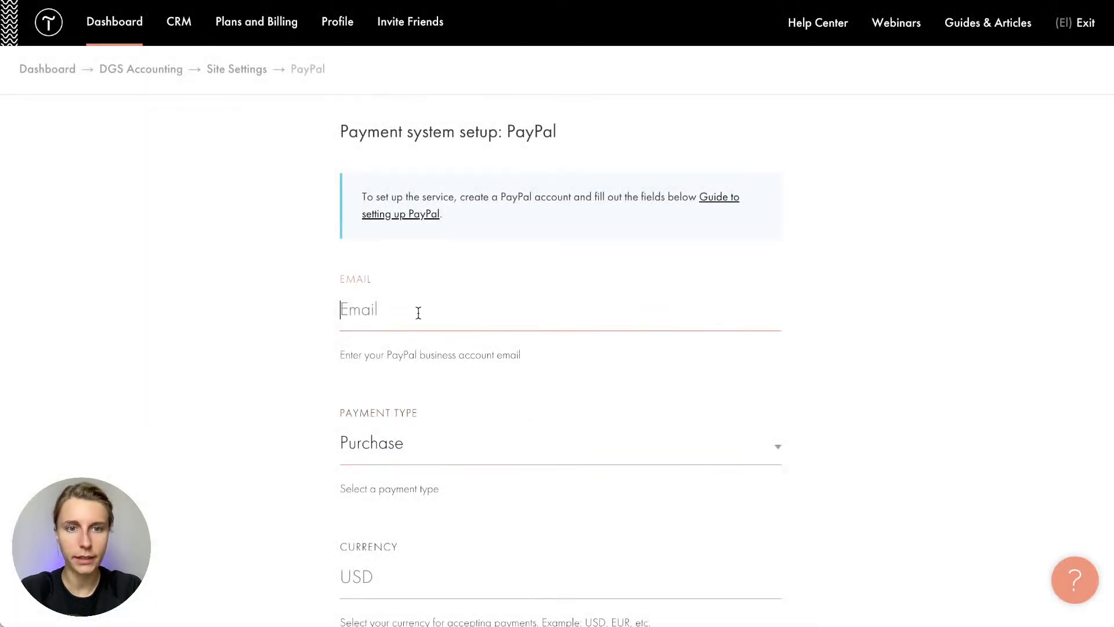
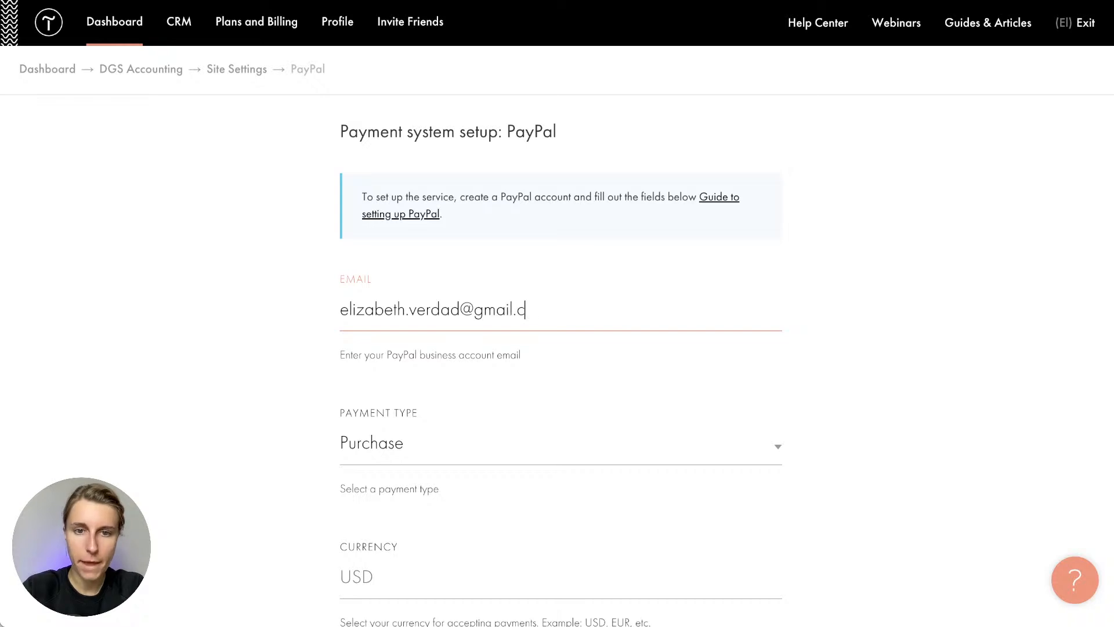
{"action": "scroll", "coordinate": [314, 370], "scroll_direction": "down", "scroll_amount": 6}
{"action": "left_click", "coordinate": [377, 202]}
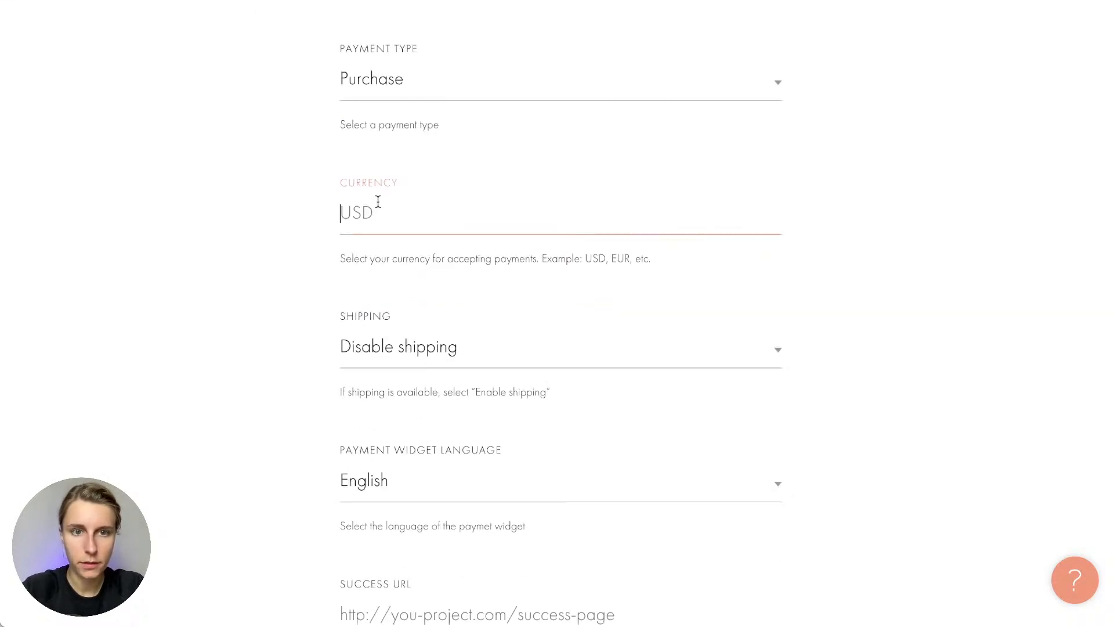
{"action": "type", "text": "USD"}
{"action": "key", "text": "Tab"}
Leave the failure URL blank, keep PayPal in test mode, and add the payment system
{"action": "scroll", "coordinate": [295, 311], "scroll_direction": "down", "scroll_amount": 2}
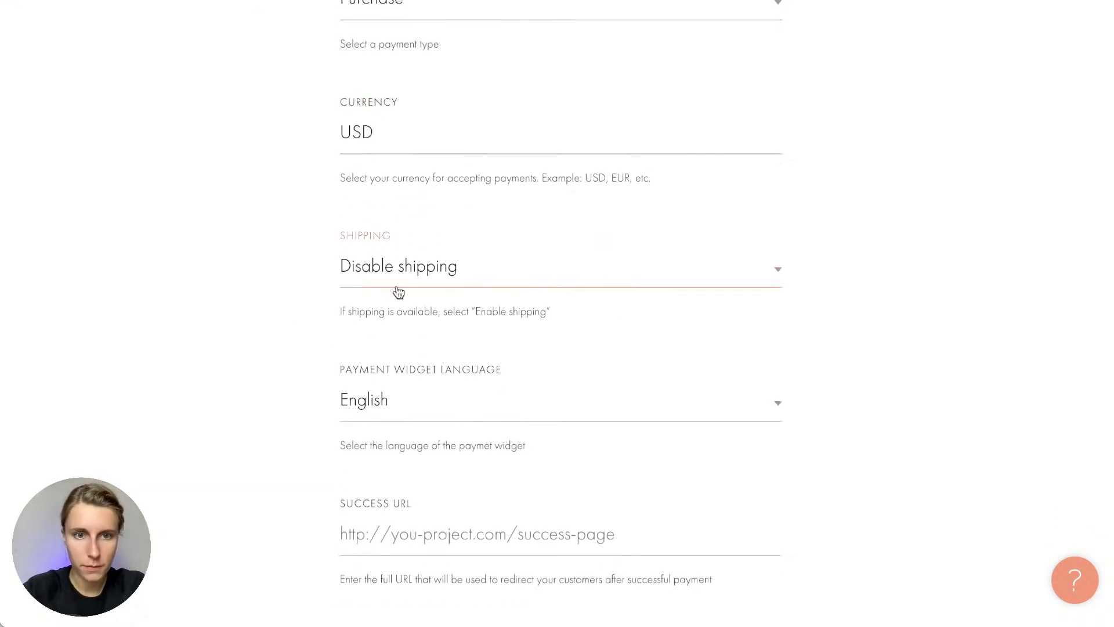
{"action": "scroll", "coordinate": [354, 370], "scroll_direction": "down", "scroll_amount": 2}
{"action": "scroll", "coordinate": [354, 371], "scroll_direction": "down", "scroll_amount": 4}
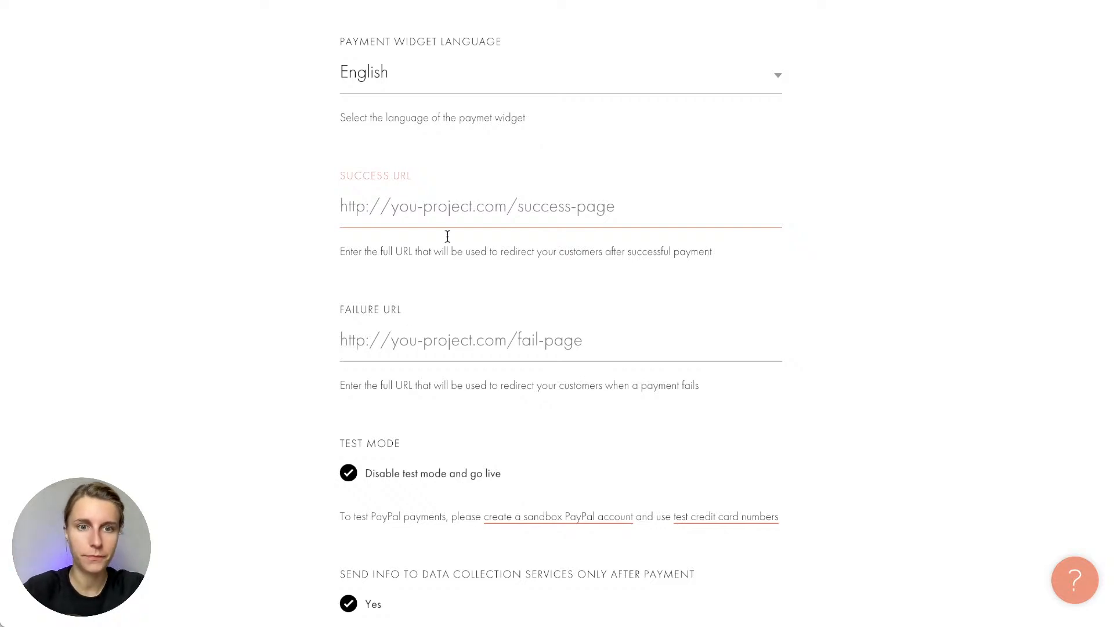
{"action": "left_click", "coordinate": [405, 315]}
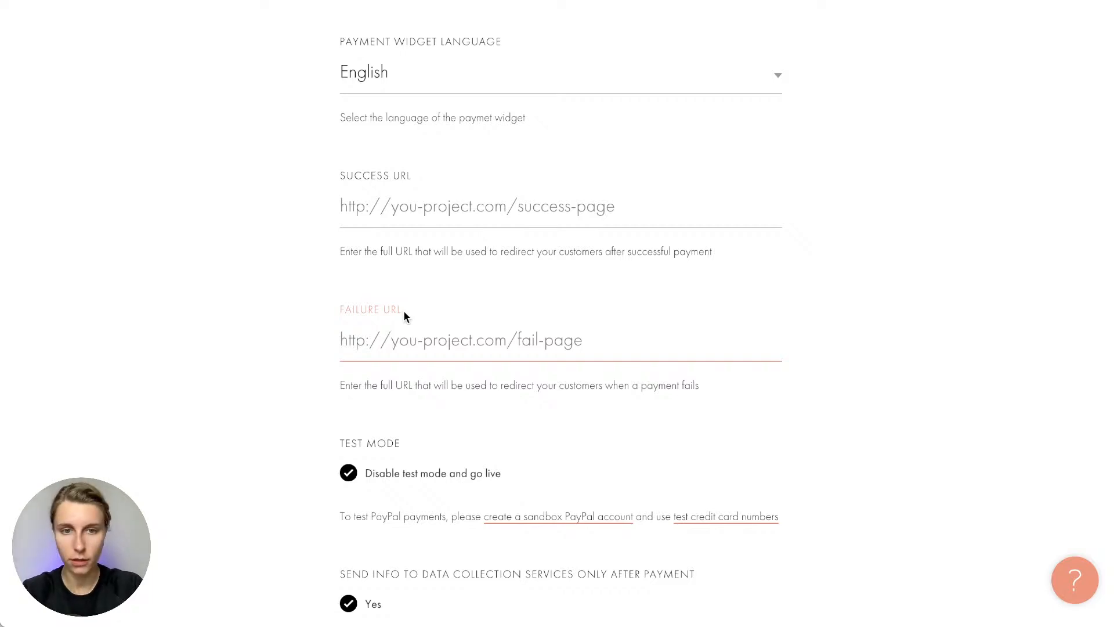
{"action": "left_click", "coordinate": [307, 464]}
{"action": "scroll", "coordinate": [306, 466], "scroll_direction": "down", "scroll_amount": 4}
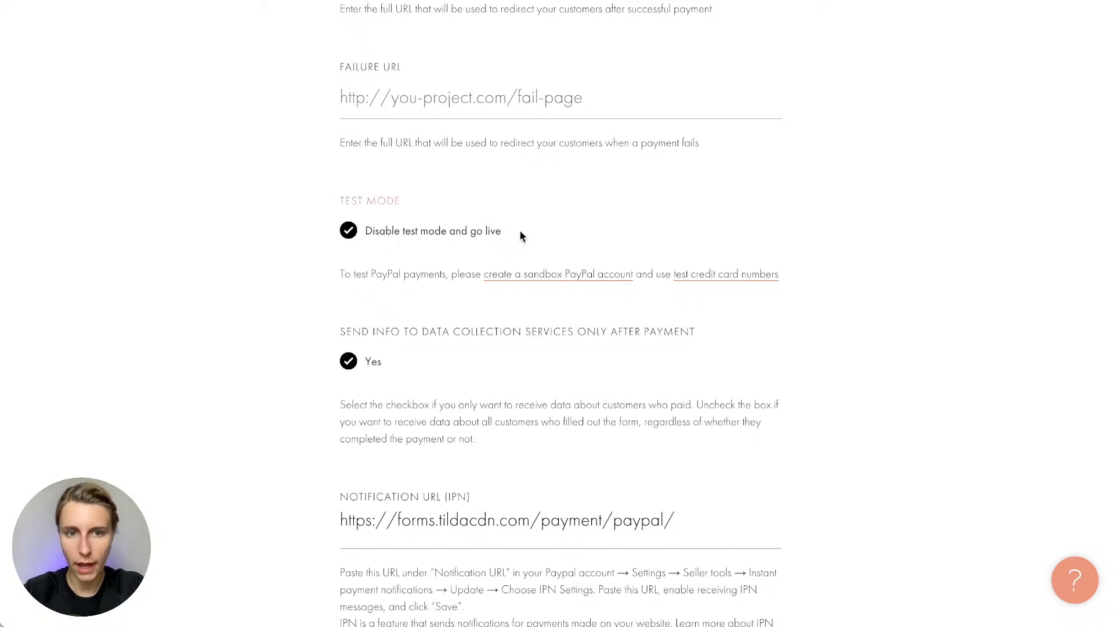
{"action": "scroll", "coordinate": [519, 232], "scroll_direction": "down", "scroll_amount": 3}
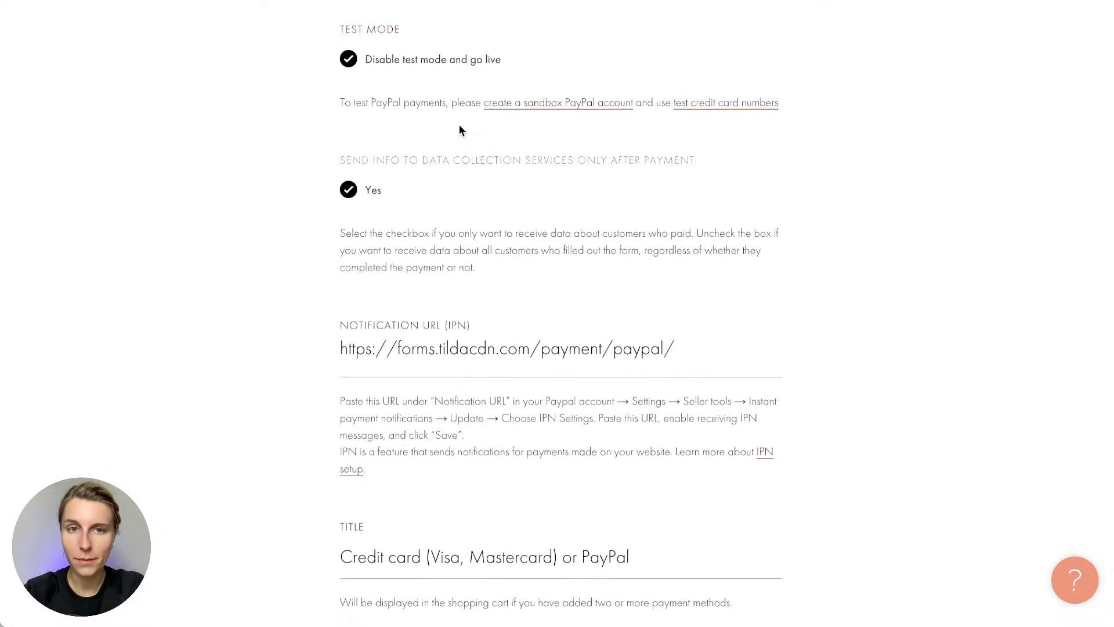
{"action": "left_click", "coordinate": [421, 64]}
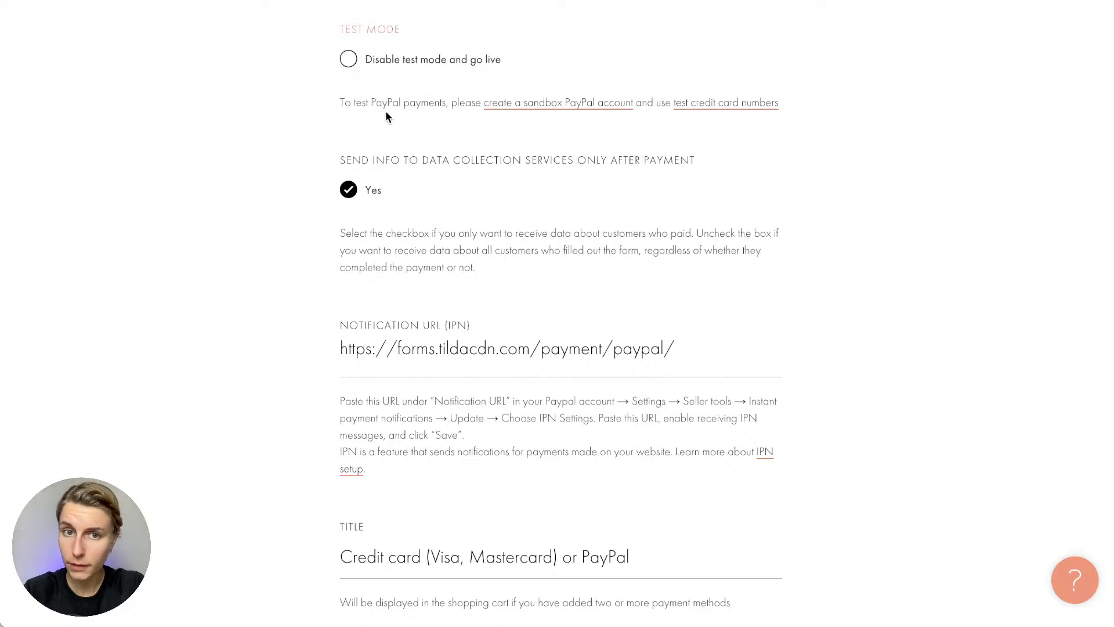
{"action": "left_click_drag", "start_coordinate": [357, 103], "coordinate": [465, 108]}
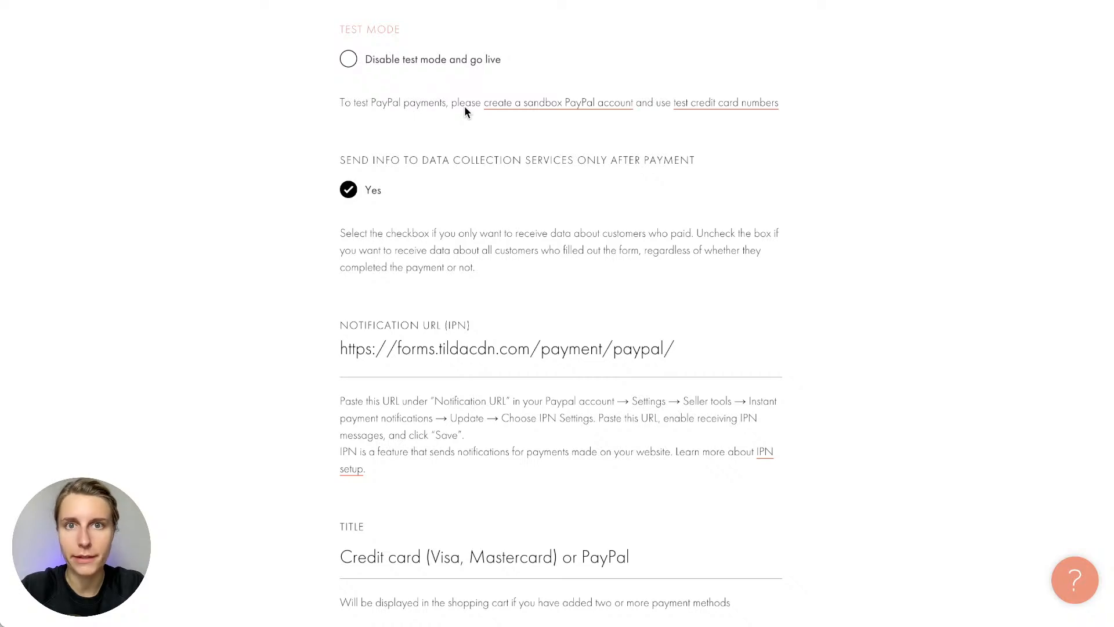
{"action": "scroll", "coordinate": [493, 203], "scroll_direction": "down", "scroll_amount": 4}
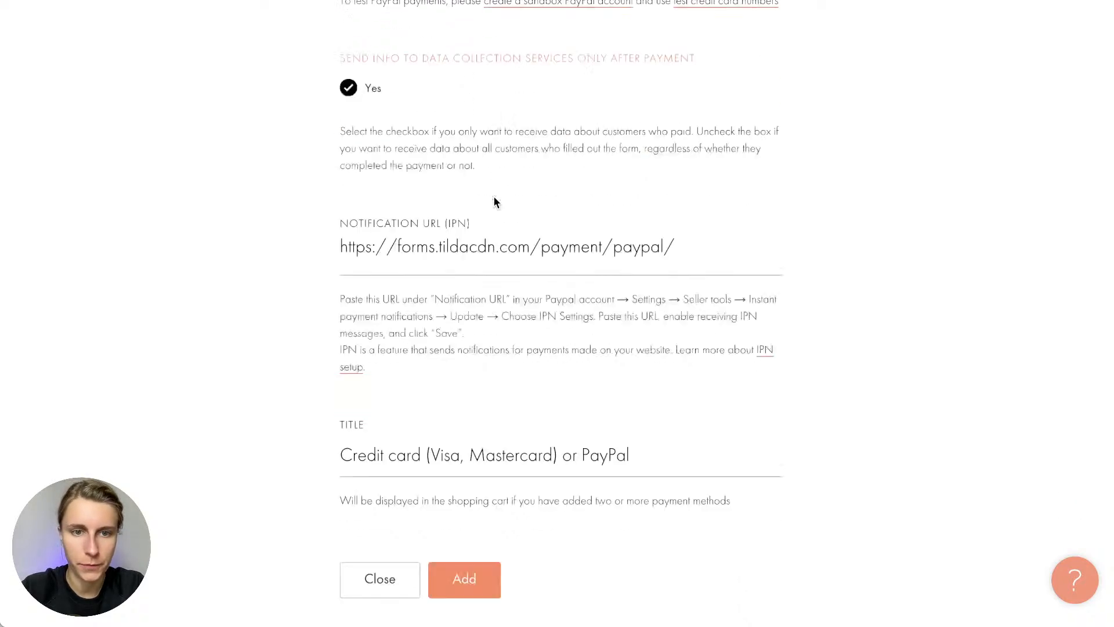
{"action": "left_click", "coordinate": [474, 486]}
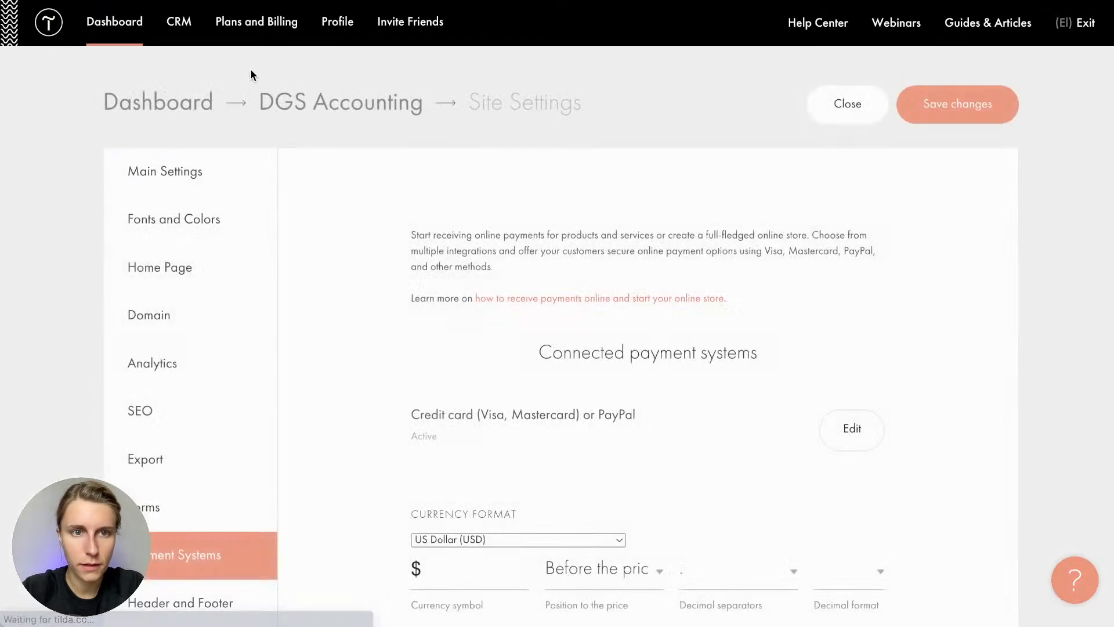
Open the DGS Accounting home page in the page editor
{"action": "left_click", "coordinate": [324, 105]}
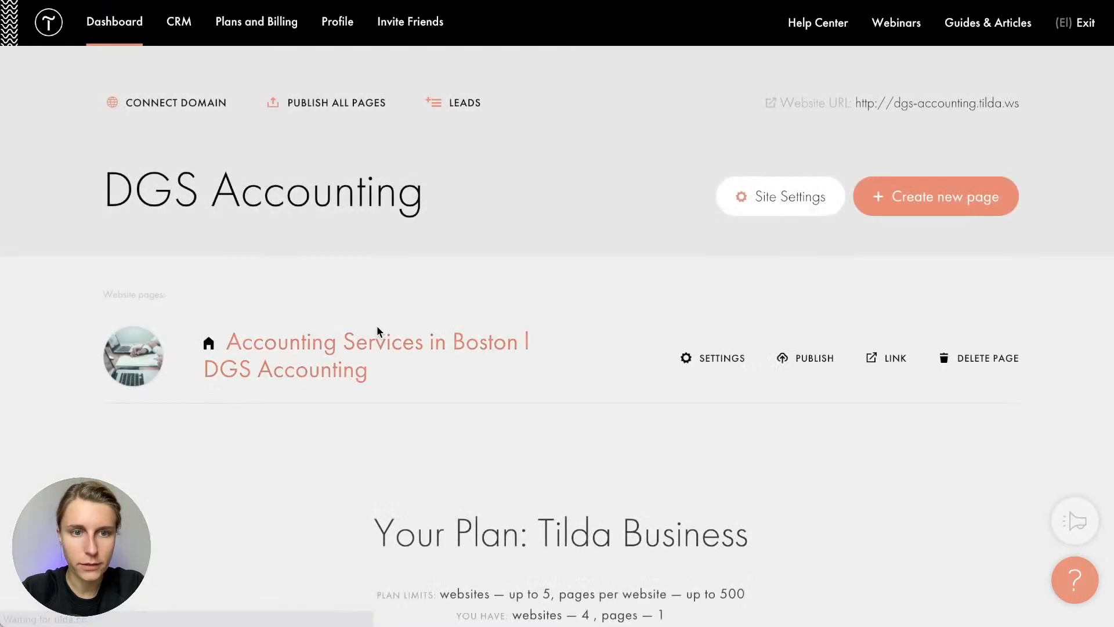
{"action": "left_click", "coordinate": [326, 358]}
{"action": "scroll", "coordinate": [562, 406], "scroll_direction": "down", "scroll_amount": 10}
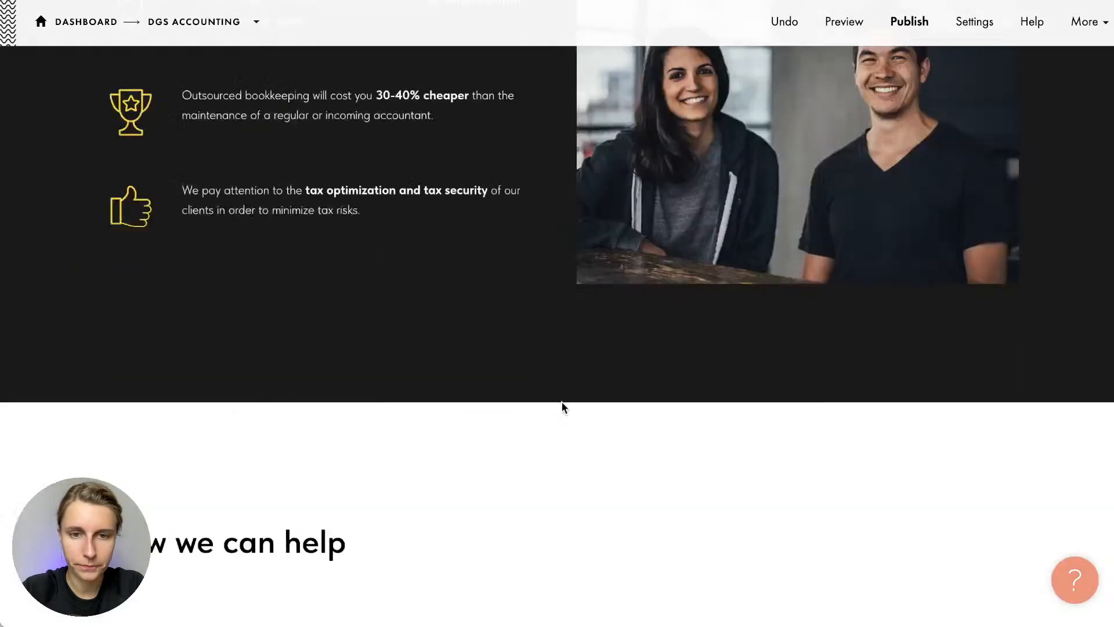
{"action": "scroll", "coordinate": [562, 406], "scroll_direction": "down", "scroll_amount": 15}
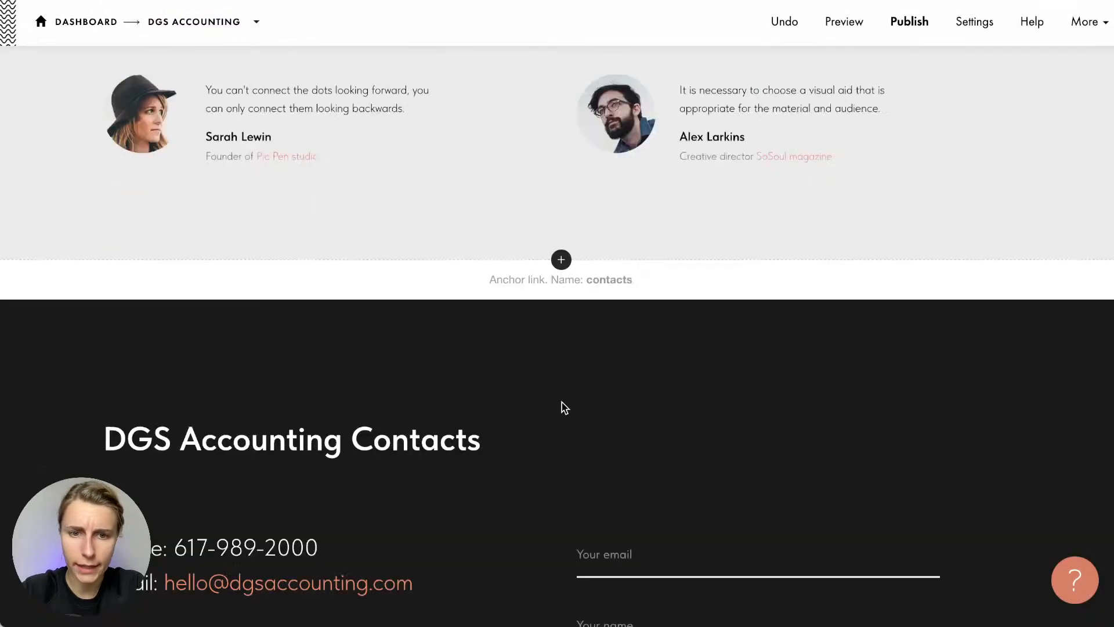
{"action": "scroll", "coordinate": [561, 406], "scroll_direction": "up", "scroll_amount": 10}
{"action": "scroll", "coordinate": [561, 404], "scroll_direction": "down", "scroll_amount": 3}
Insert a BF302 call-to-action block from Form and Button between existing blocks
{"action": "left_click", "coordinate": [561, 279]}
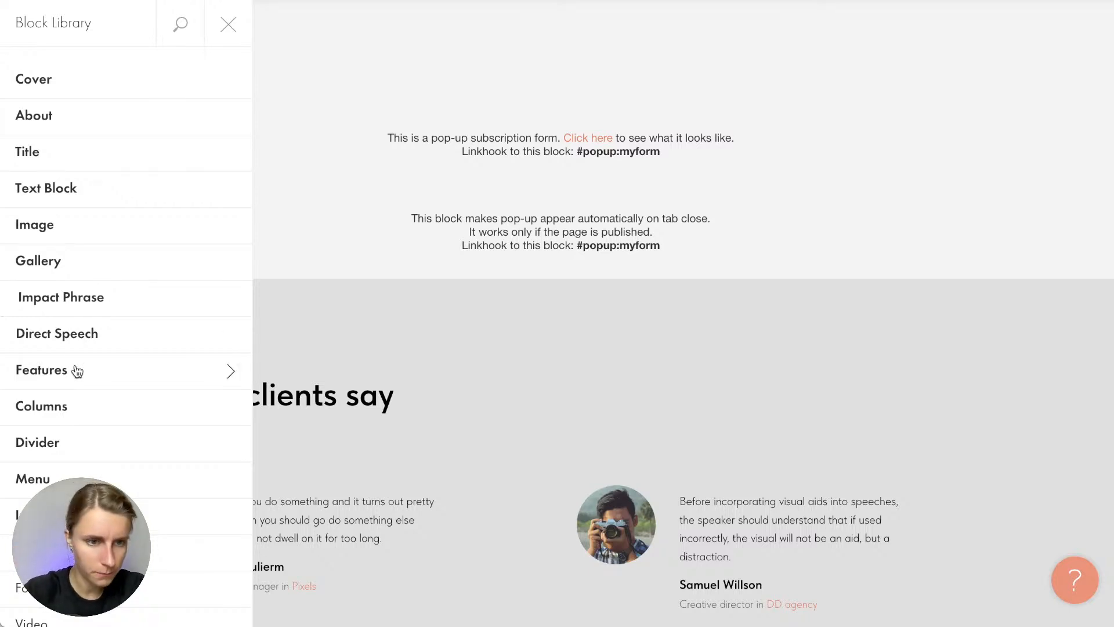
{"action": "scroll", "coordinate": [77, 370], "scroll_direction": "down", "scroll_amount": 5}
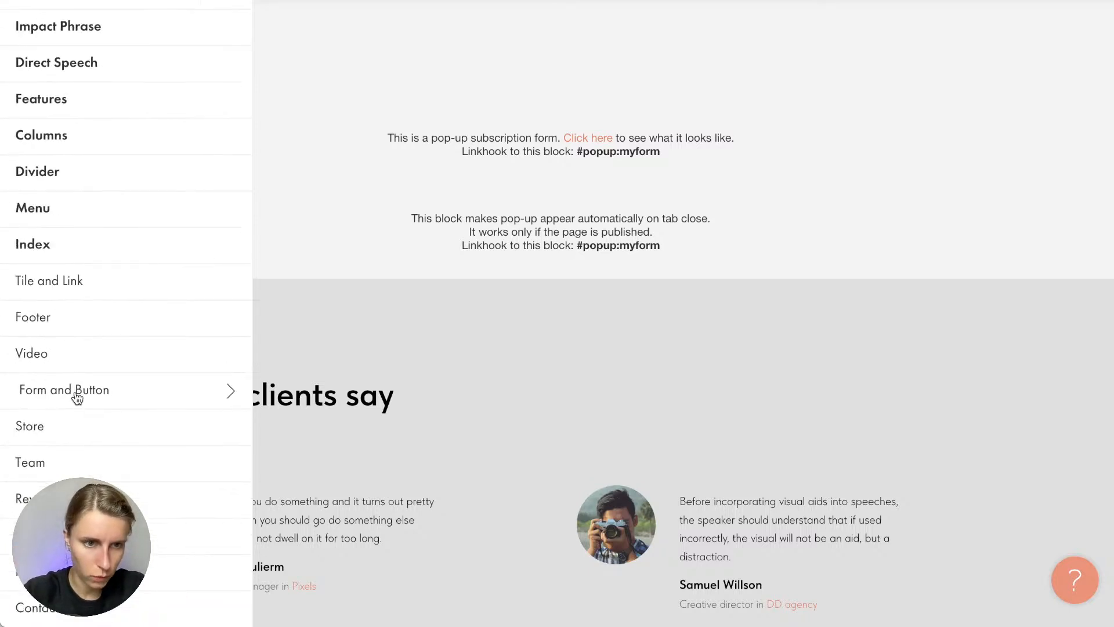
{"action": "left_click", "coordinate": [77, 393]}
{"action": "scroll", "coordinate": [360, 355], "scroll_direction": "down", "scroll_amount": 8}
{"action": "scroll", "coordinate": [359, 355], "scroll_direction": "down", "scroll_amount": 15}
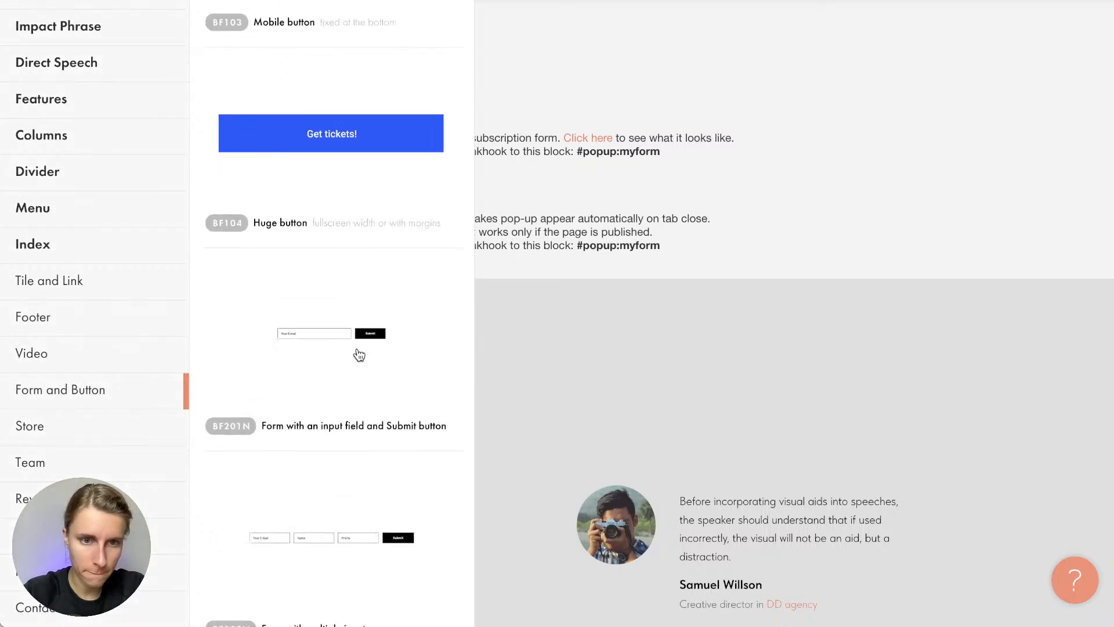
{"action": "scroll", "coordinate": [359, 355], "scroll_direction": "down", "scroll_amount": 4}
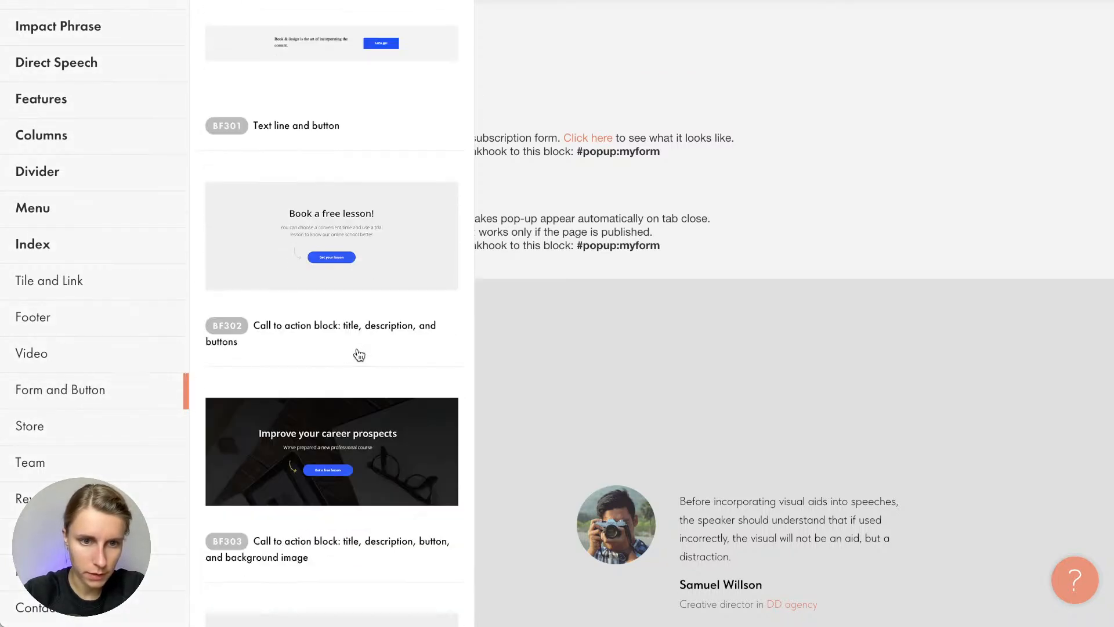
{"action": "left_click", "coordinate": [376, 248]}
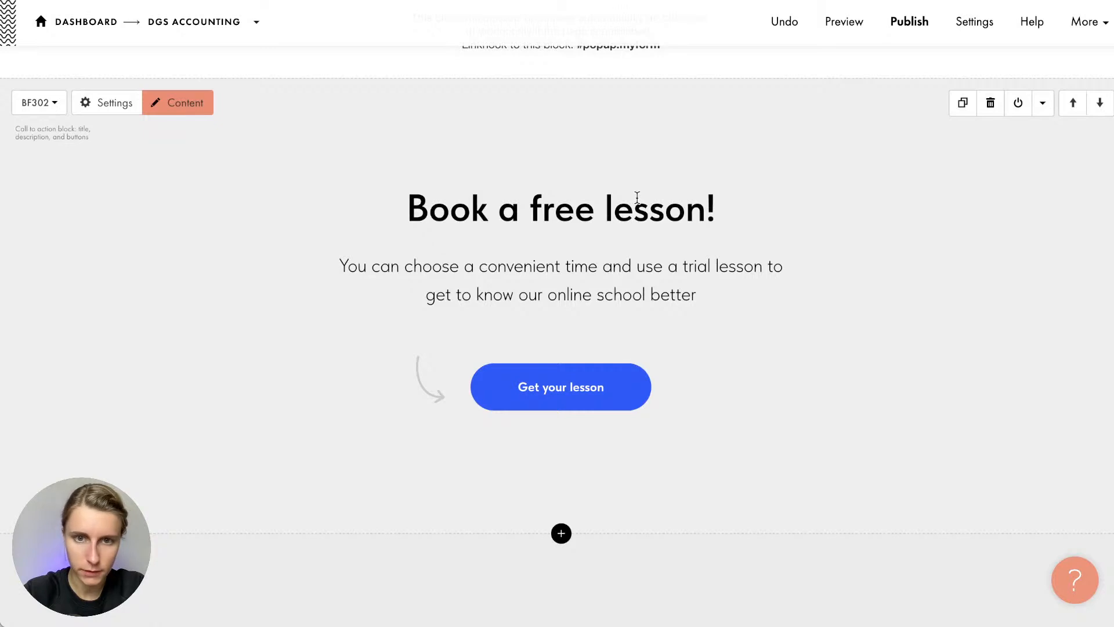
Replace the block's placeholder description with the prepared tax-service paragraph
{"action": "key", "text": "super+Tab"}
{"action": "scroll", "coordinate": [973, 248], "scroll_direction": "down", "scroll_amount": 5}
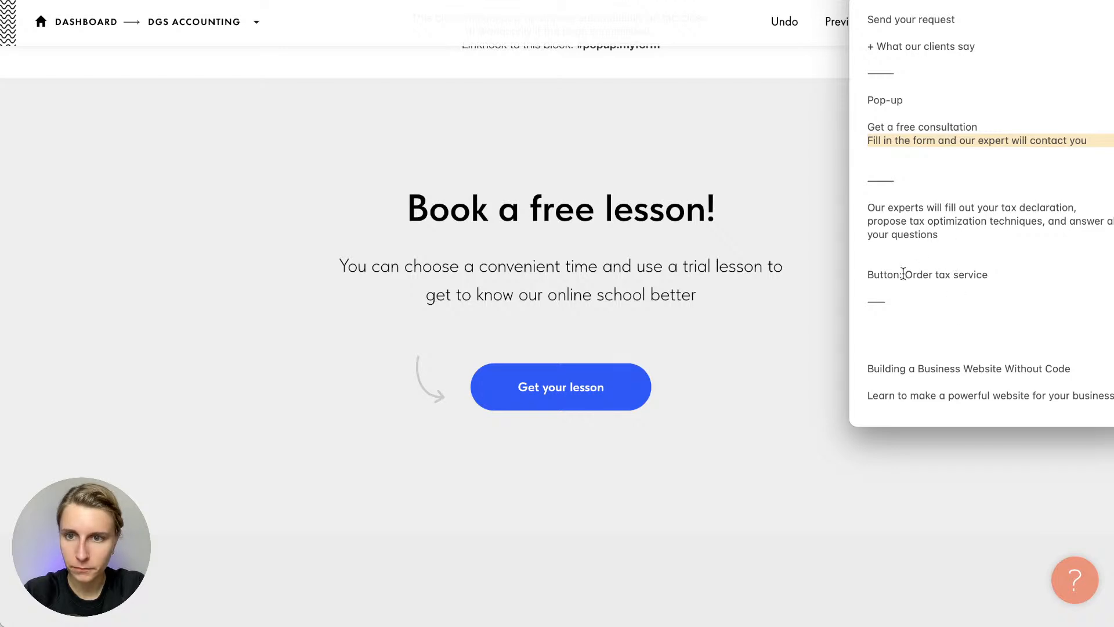
{"action": "left_click", "coordinate": [917, 221]}
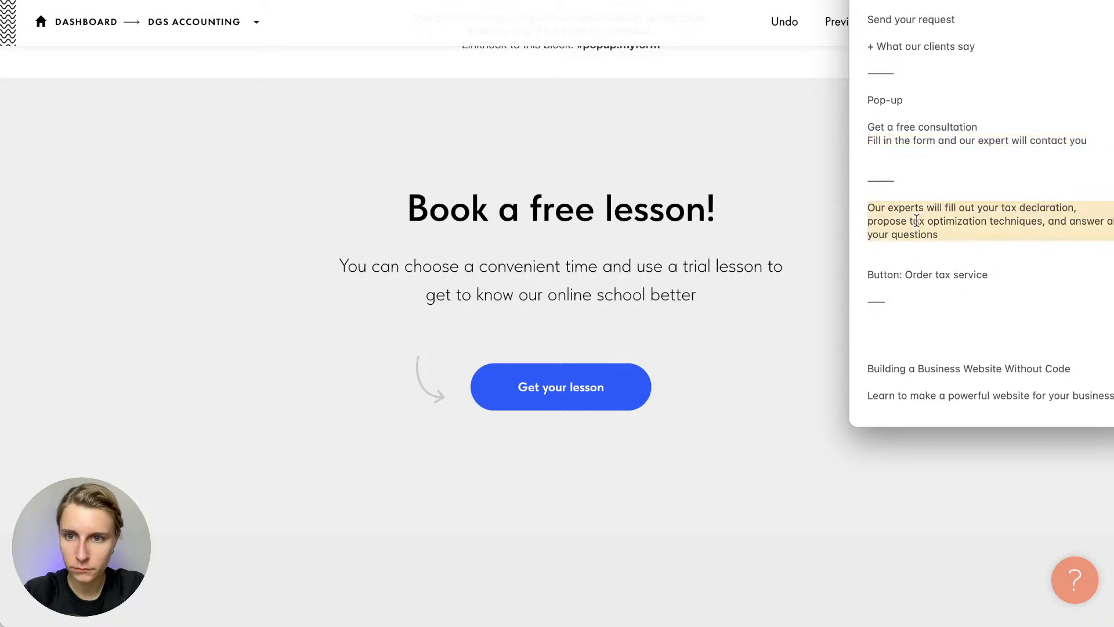
{"action": "triple_click", "coordinate": [545, 298]}
{"action": "type", "text": "Our experts will fill out your tax declaration, propose tax optimization techniques, and answer all your questions"}
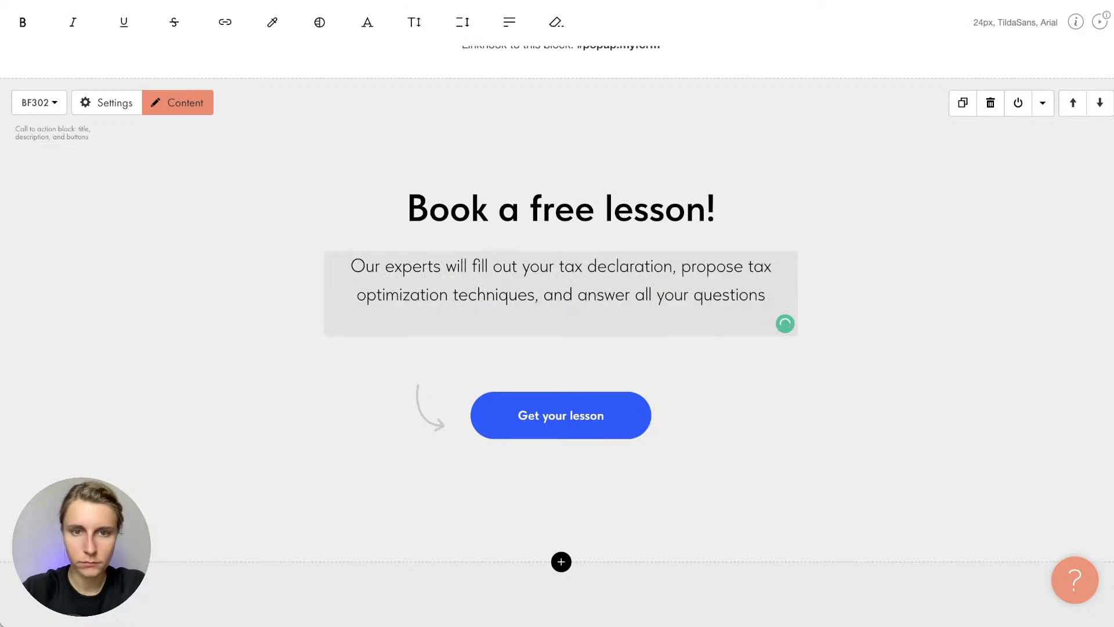
Retitle the block 'Buy a tax declaration service'
{"action": "left_click", "coordinate": [528, 206]}
{"action": "double_click", "coordinate": [527, 207]}
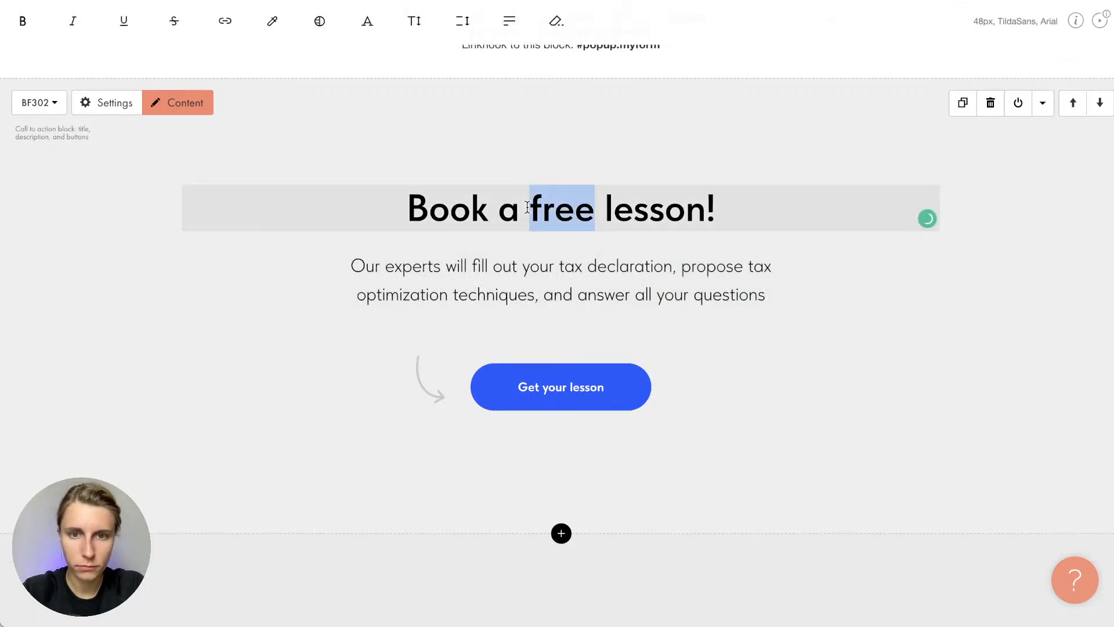
{"action": "triple_click", "coordinate": [528, 206]}
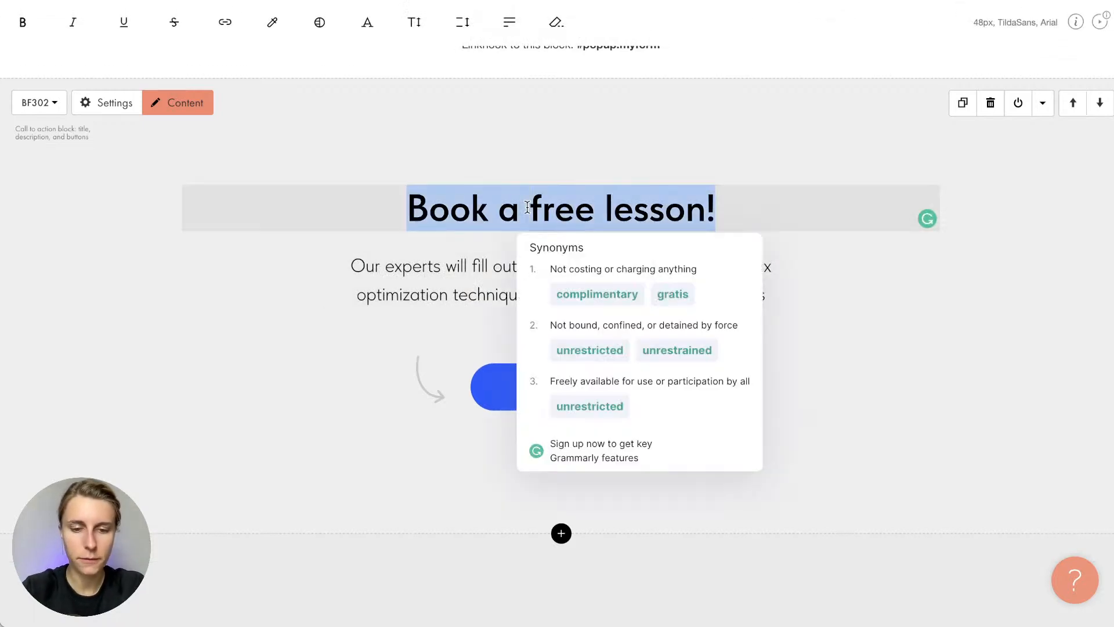
{"action": "type", "text": "But"}
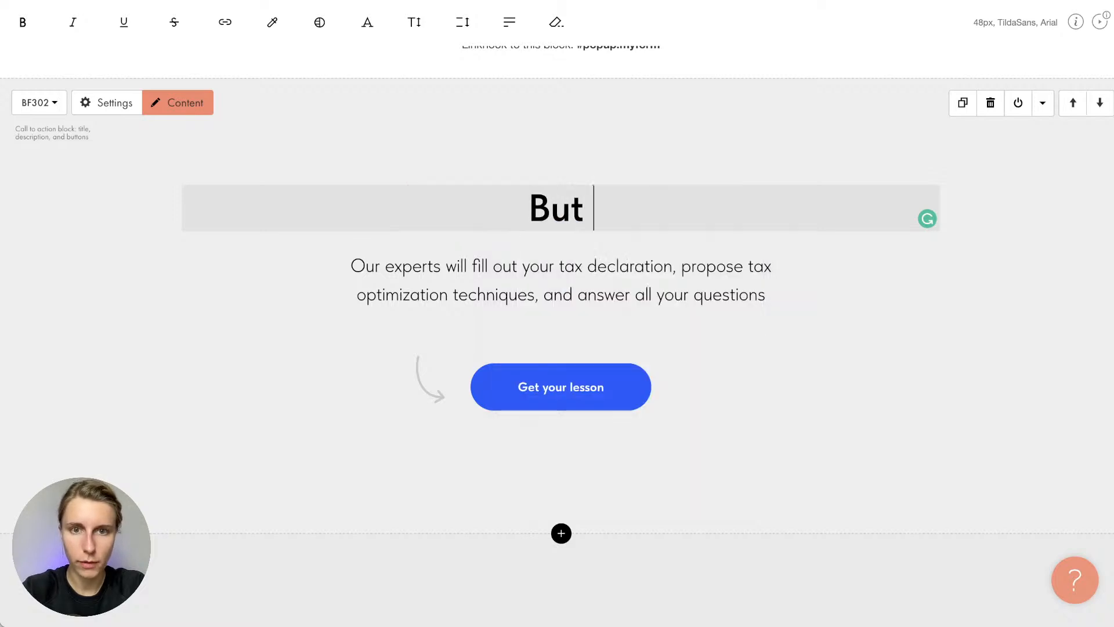
{"action": "key", "text": "BackSpace"}
{"action": "type", "text": "y a tax"}
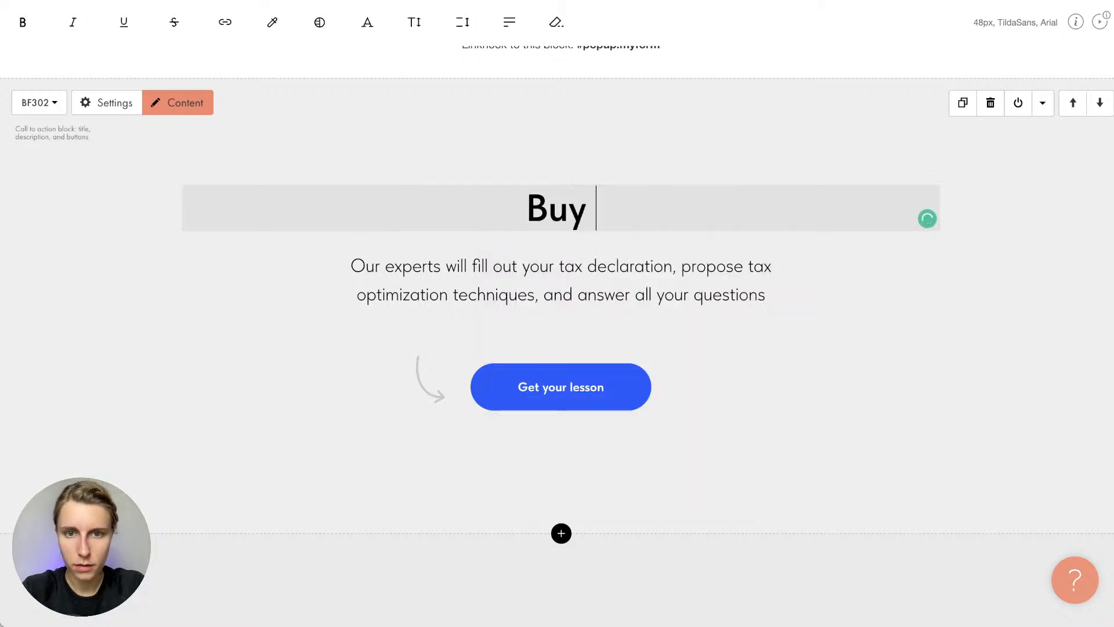
{"action": "type", "text": " declarat"}
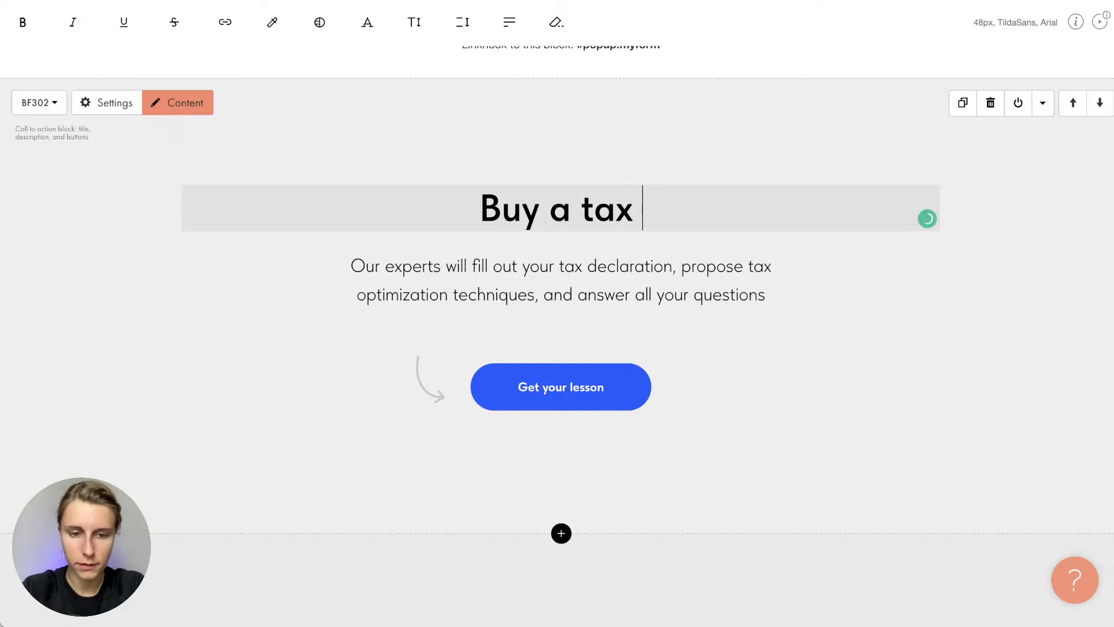
{"action": "type", "text": "ion"}
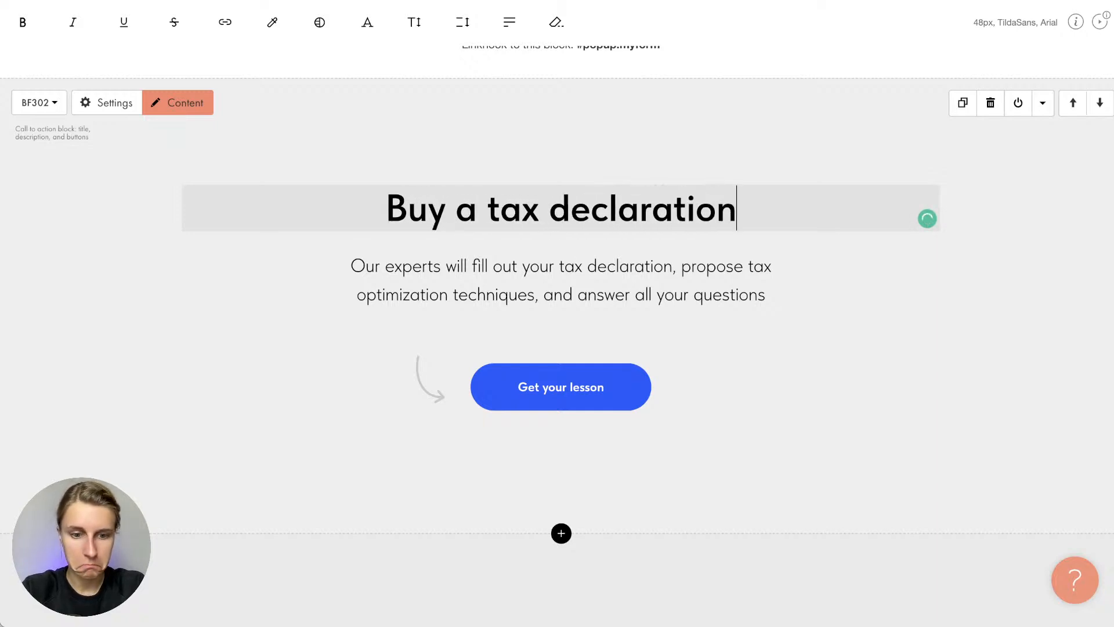
{"action": "type", "text": " sup"}
{"action": "key", "text": "BackSpace"}
{"action": "key", "text": "BackSpace"}
{"action": "key", "text": "BackSpace"}
{"action": "key", "text": "BackSpace"}
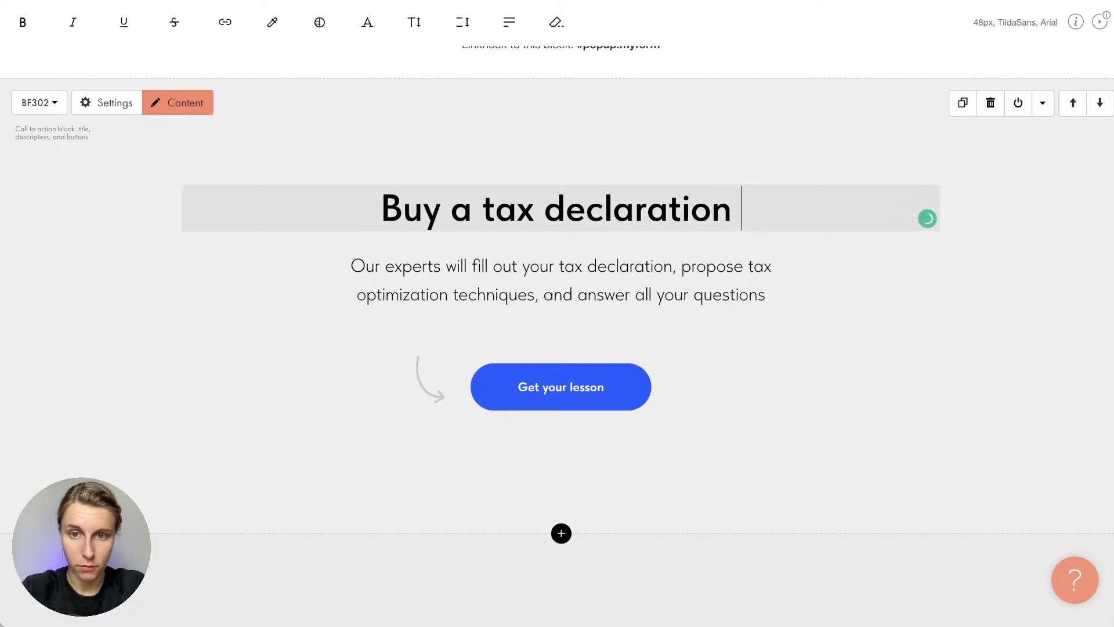
{"action": "type", "text": "service"}
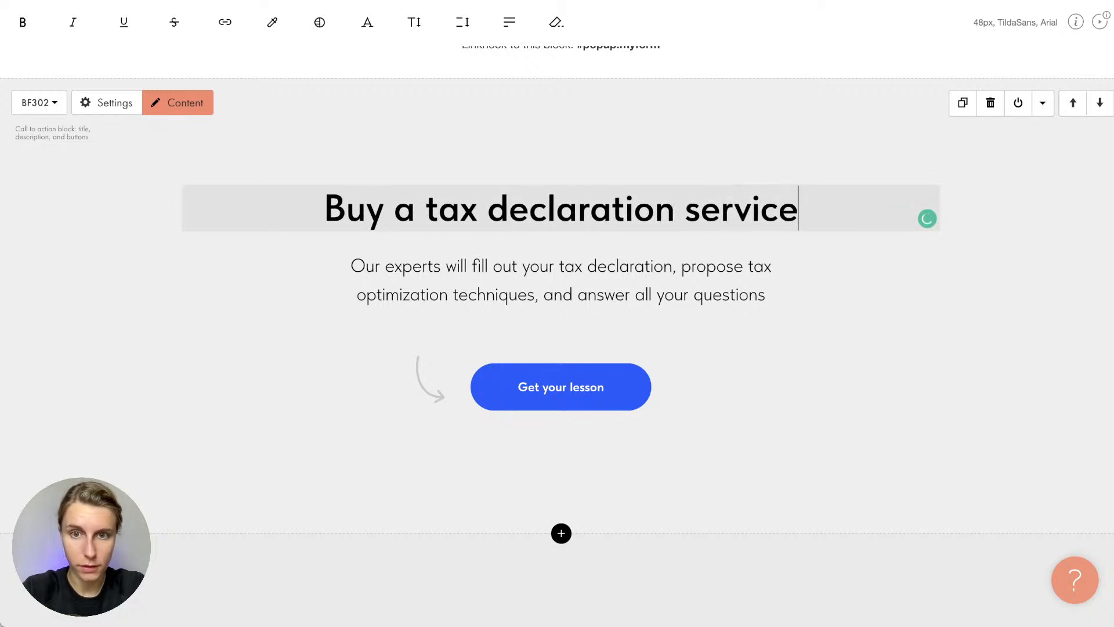
{"action": "left_click", "coordinate": [525, 103]}
Set the button title to 'Order tax service' in Content and save
{"action": "left_click", "coordinate": [180, 102]}
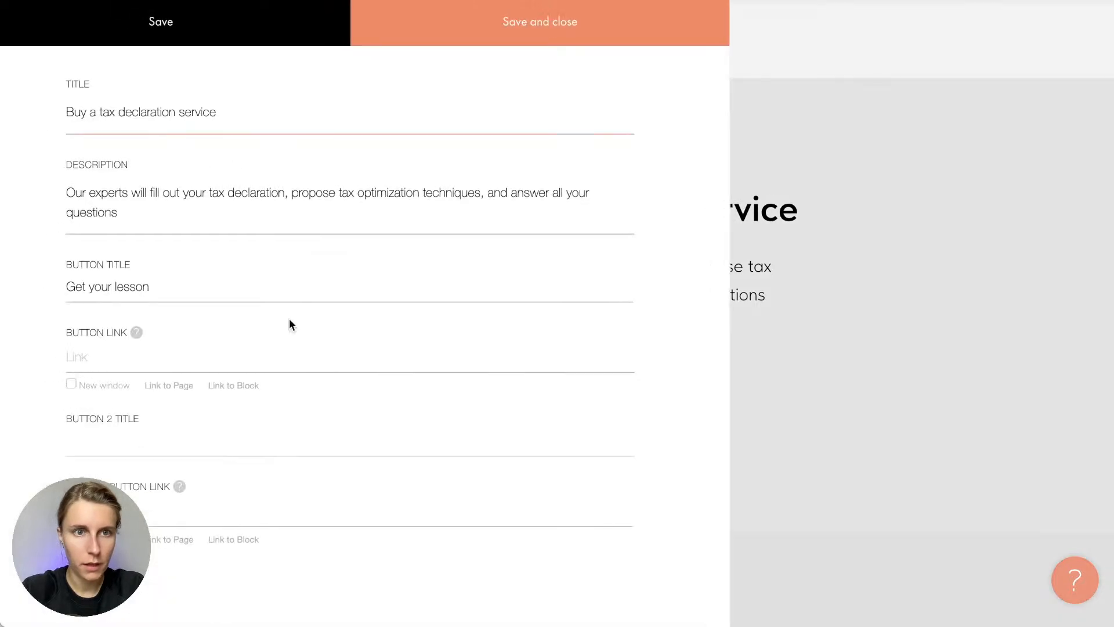
{"action": "triple_click", "coordinate": [149, 268]}
{"action": "key", "text": "super+Tab"}
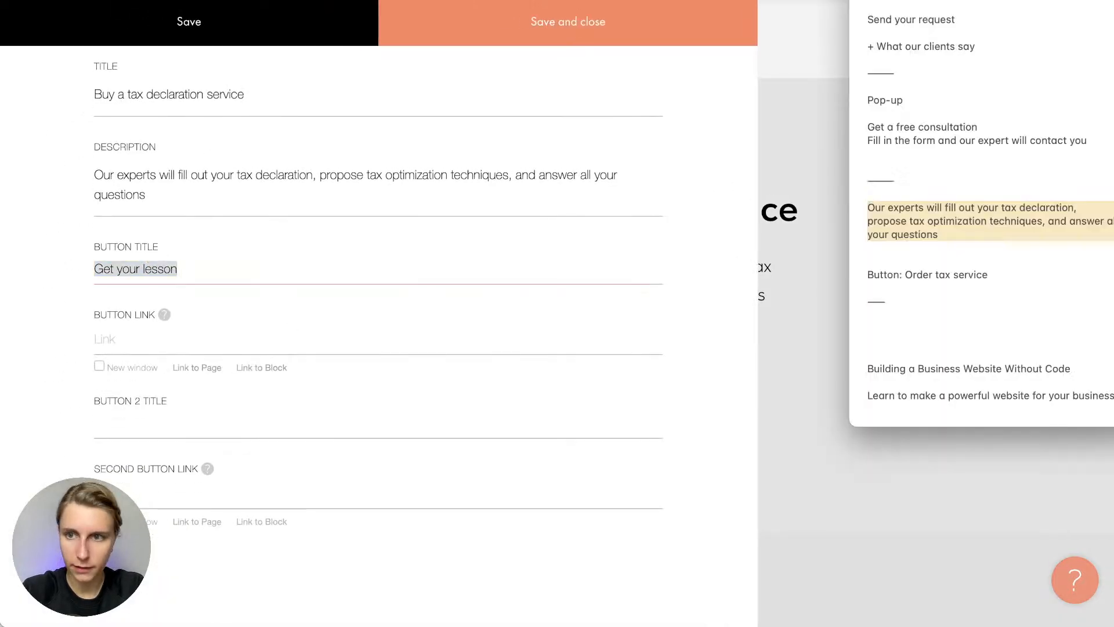
{"action": "left_click_drag", "start_coordinate": [905, 275], "coordinate": [1003, 275]}
{"action": "key", "text": "super+c"}
{"action": "key", "text": "super+Tab"}
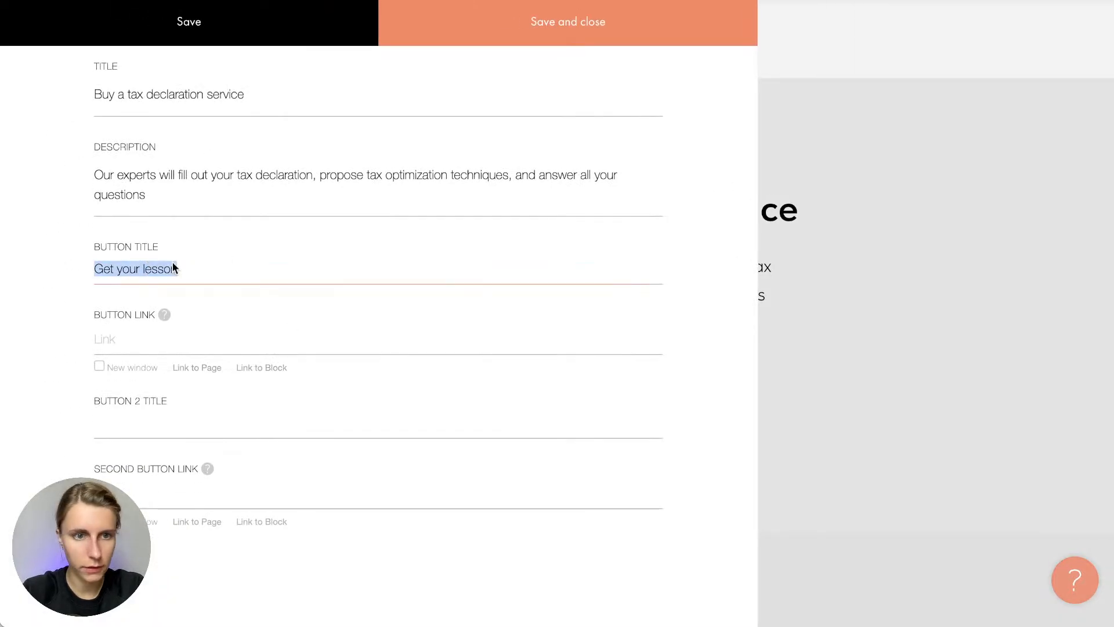
{"action": "key", "text": "super+v"}
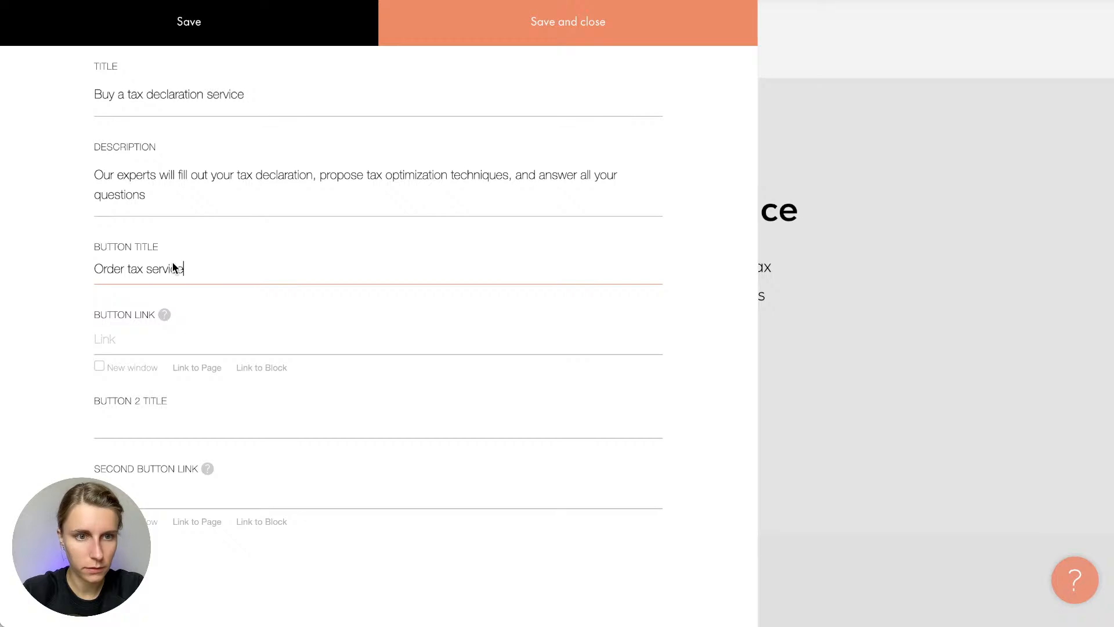
{"action": "left_click", "coordinate": [574, 35]}
Move the tax-service block up three positions, directly below the dark benefits section
{"action": "scroll", "coordinate": [694, 230], "scroll_direction": "down", "scroll_amount": 7}
{"action": "scroll", "coordinate": [695, 231], "scroll_direction": "up", "scroll_amount": 10}
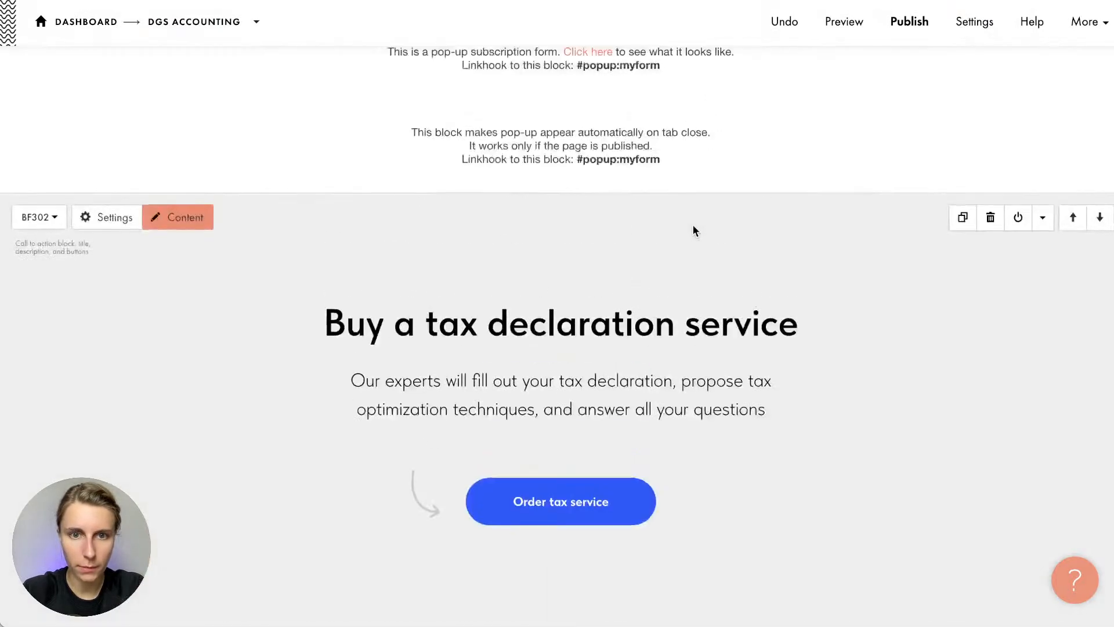
{"action": "scroll", "coordinate": [695, 230], "scroll_direction": "down", "scroll_amount": 4}
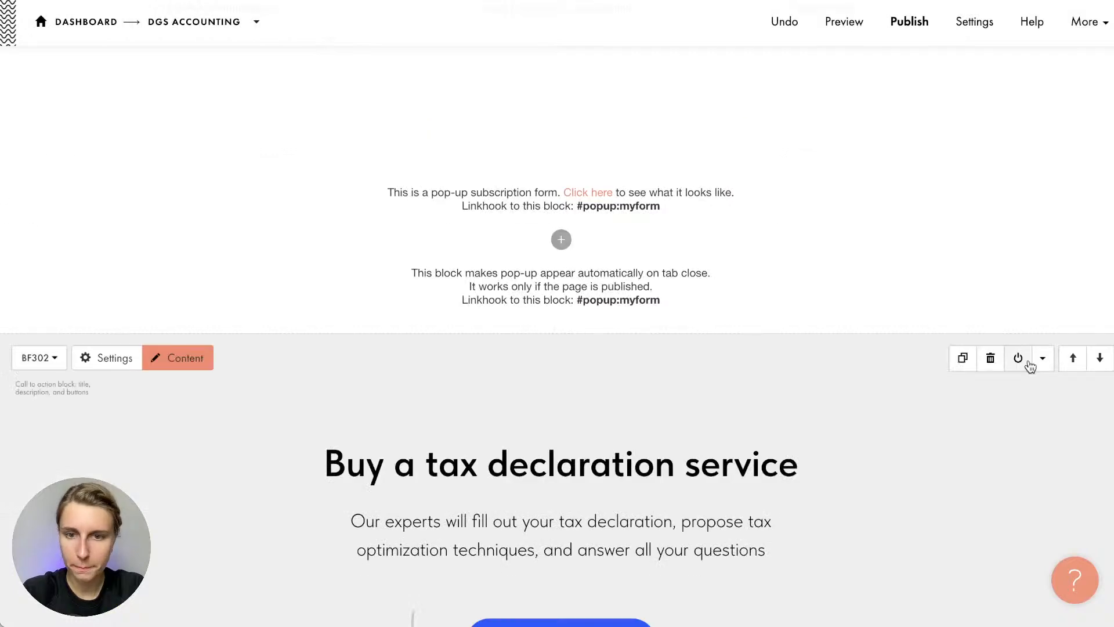
{"action": "scroll", "coordinate": [858, 342], "scroll_direction": "down", "scroll_amount": 5}
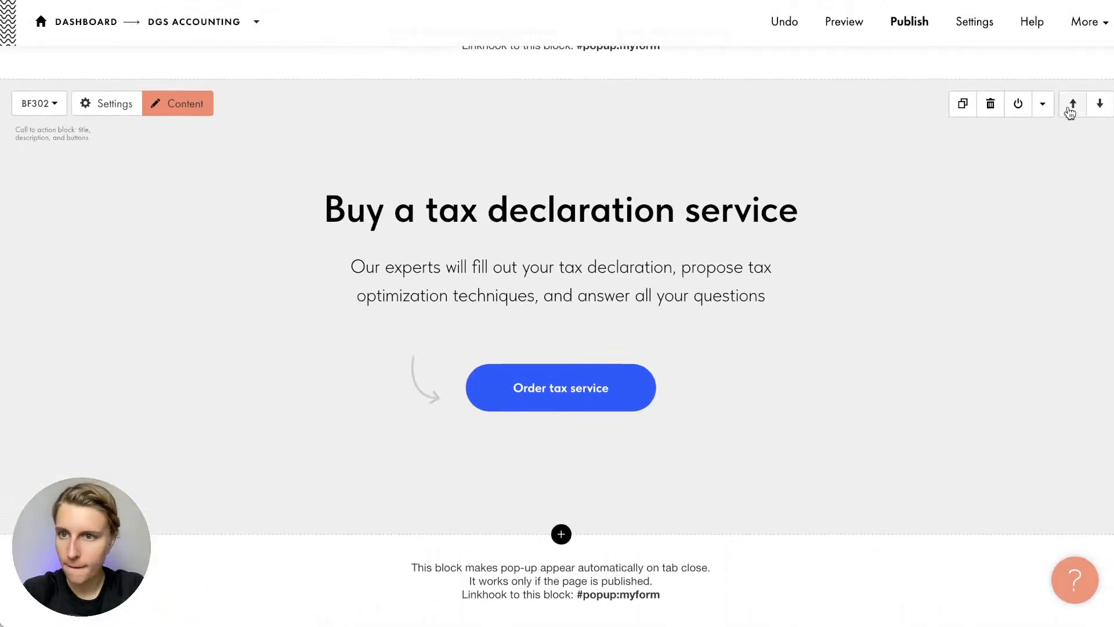
{"action": "left_click", "coordinate": [1073, 103]}
{"action": "left_click", "coordinate": [1070, 106]}
{"action": "scroll", "coordinate": [1079, 385], "scroll_direction": "down", "scroll_amount": 12}
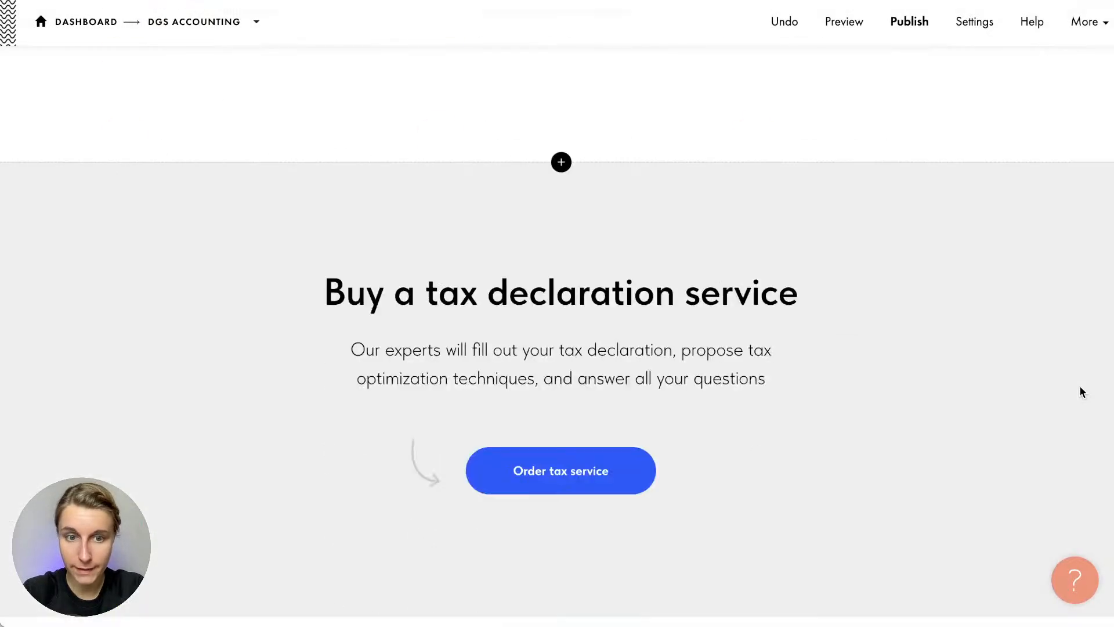
{"action": "scroll", "coordinate": [1071, 351], "scroll_direction": "up", "scroll_amount": 10}
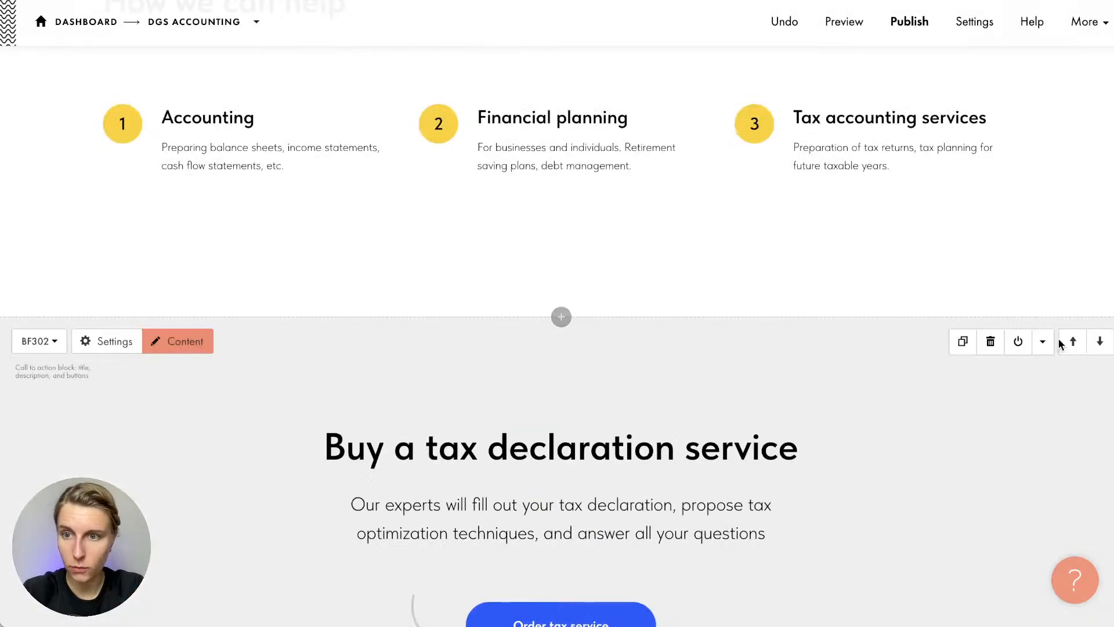
{"action": "left_click", "coordinate": [1071, 344]}
{"action": "scroll", "coordinate": [1069, 341], "scroll_direction": "up", "scroll_amount": 8}
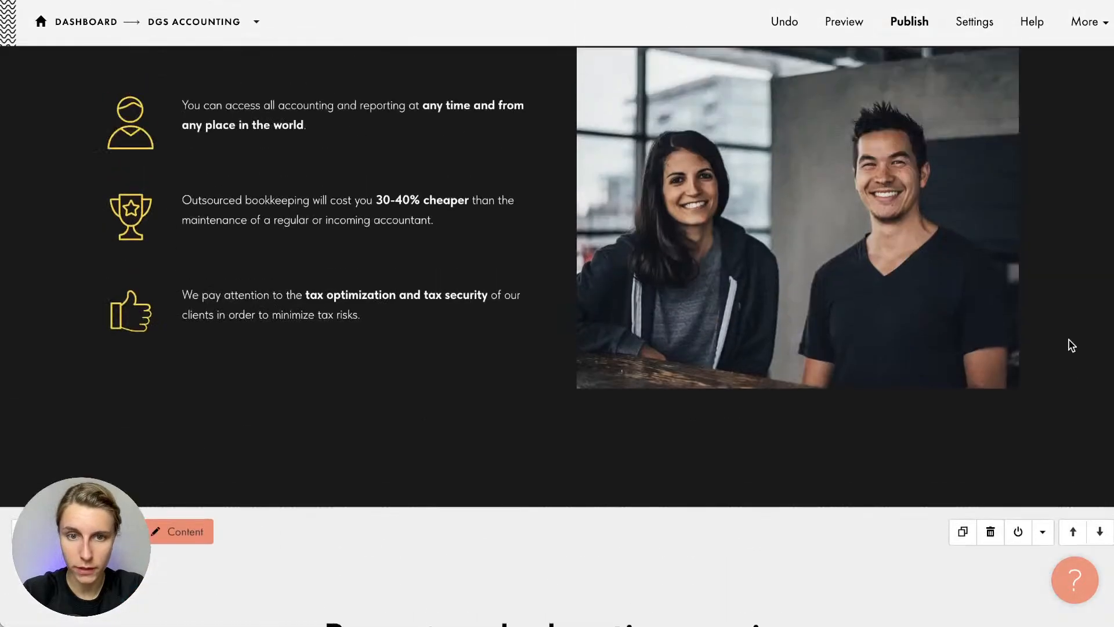
{"action": "scroll", "coordinate": [739, 352], "scroll_direction": "down", "scroll_amount": 11}
{"action": "scroll", "coordinate": [739, 351], "scroll_direction": "up", "scroll_amount": 7}
{"action": "scroll", "coordinate": [739, 352], "scroll_direction": "down", "scroll_amount": 4}
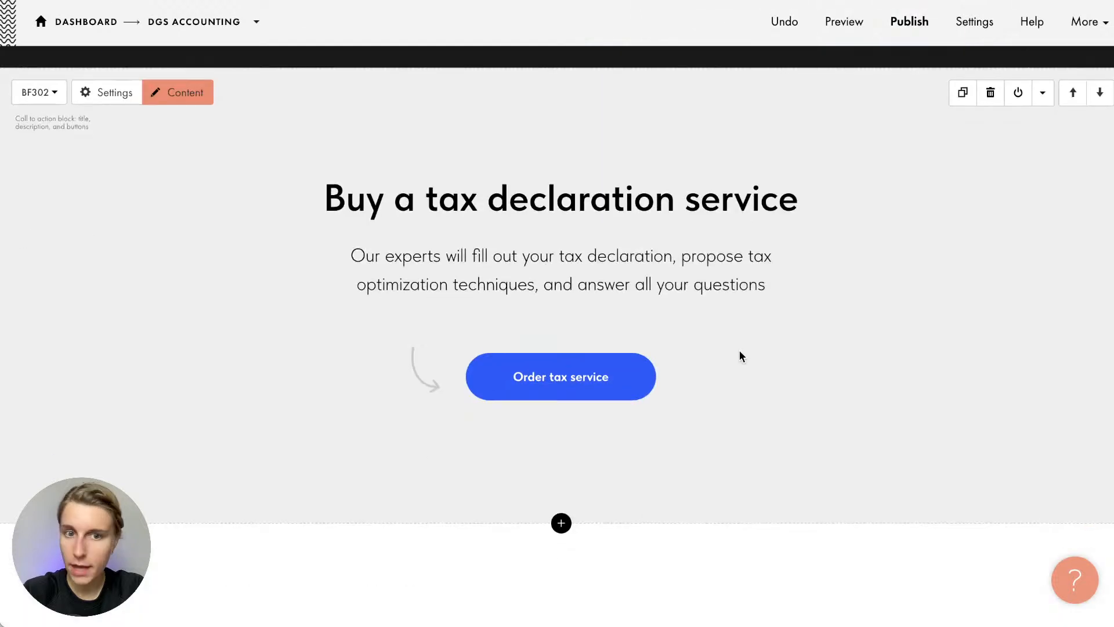
{"action": "scroll", "coordinate": [739, 351], "scroll_direction": "up", "scroll_amount": 1}
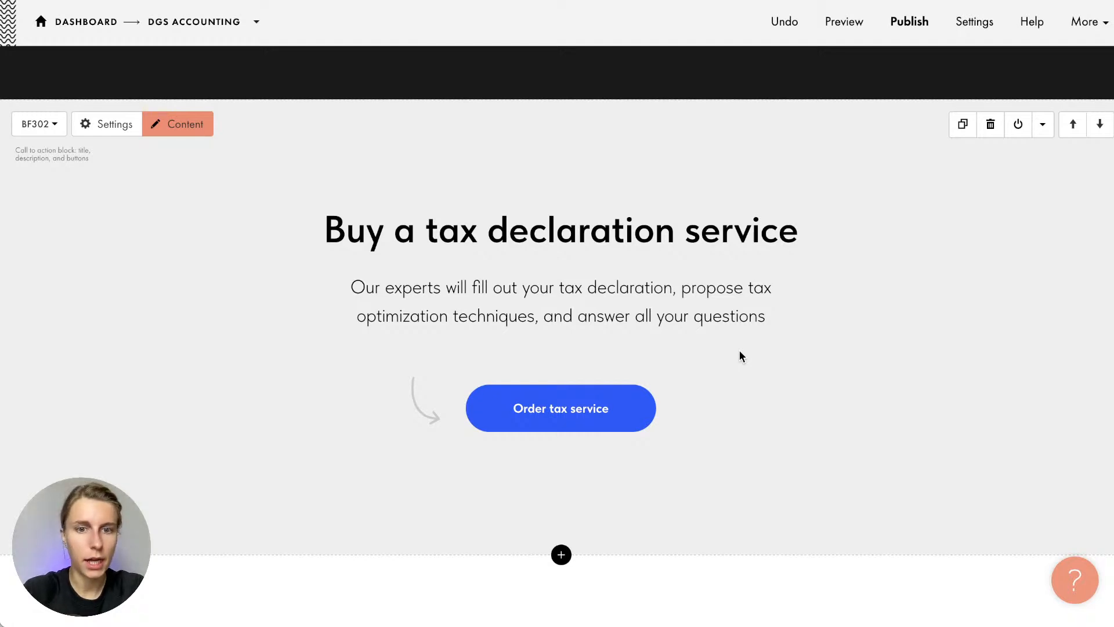
Show the Store category in the block library, listing the ST105 direct-purchase block
{"action": "left_click", "coordinate": [561, 554]}
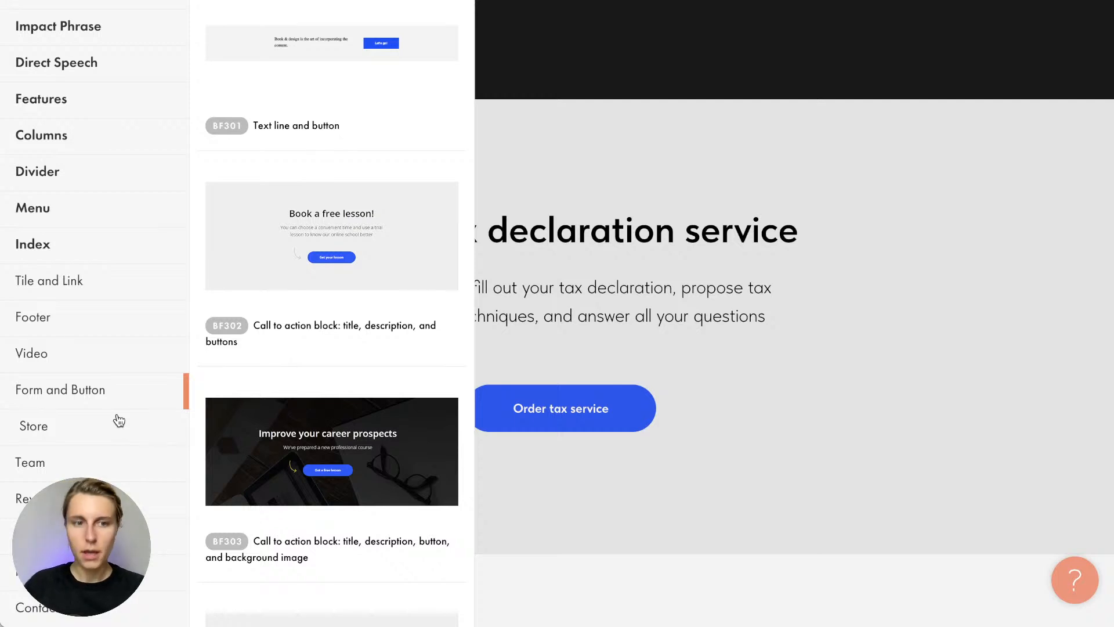
{"action": "scroll", "coordinate": [119, 420], "scroll_direction": "down", "scroll_amount": 5}
{"action": "scroll", "coordinate": [117, 421], "scroll_direction": "up", "scroll_amount": 2}
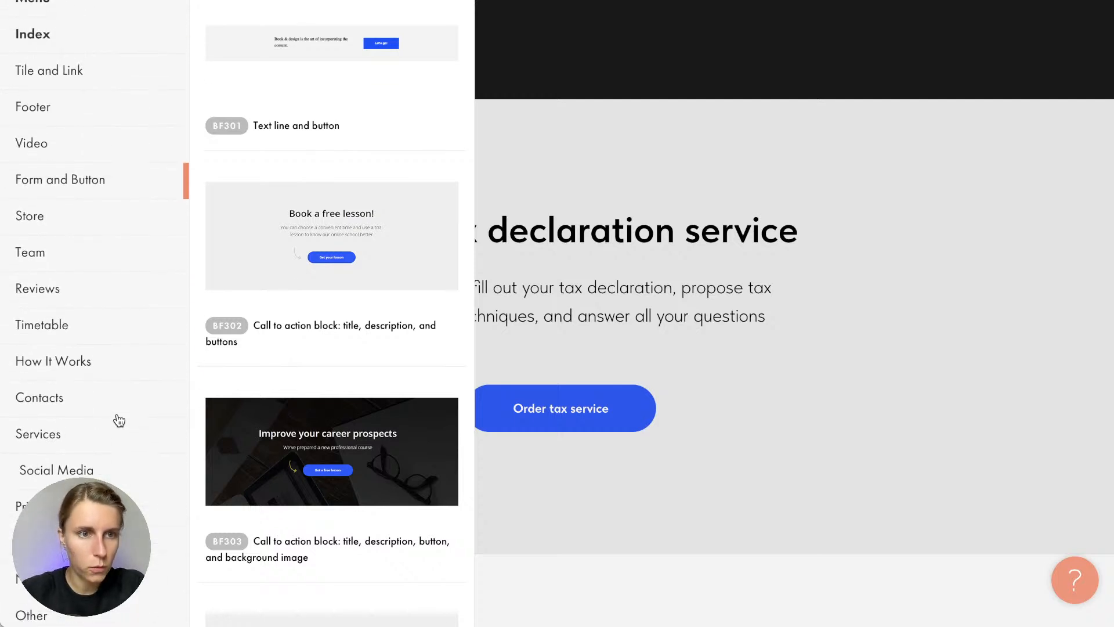
{"action": "left_click", "coordinate": [77, 232]}
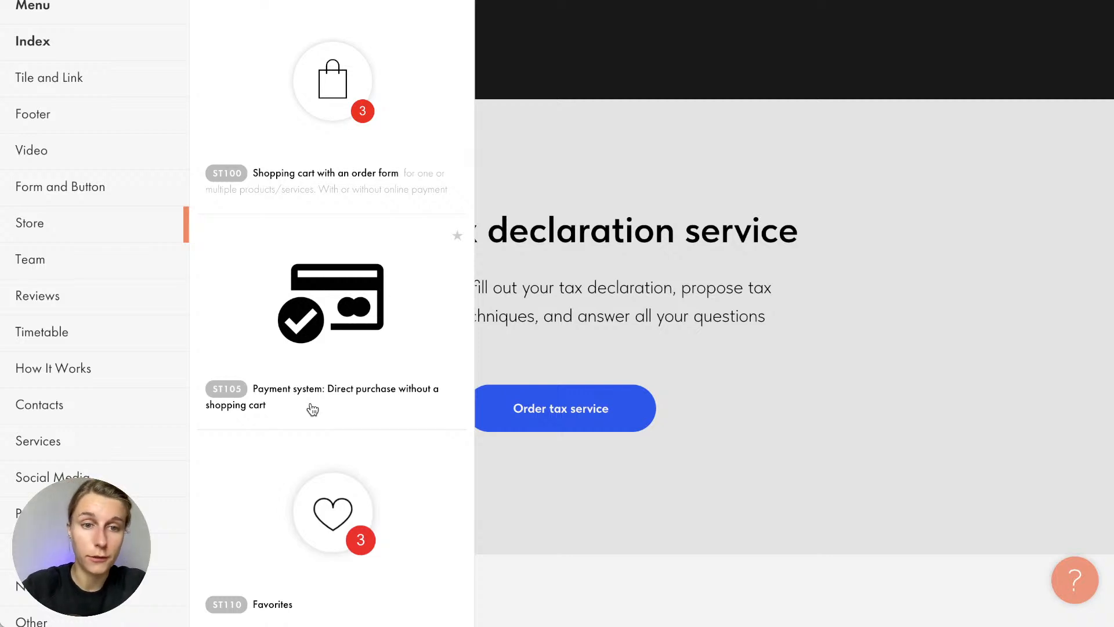
Add the ST105 direct-purchase block and review its example #order:P=N link format
{"action": "left_click", "coordinate": [312, 386]}
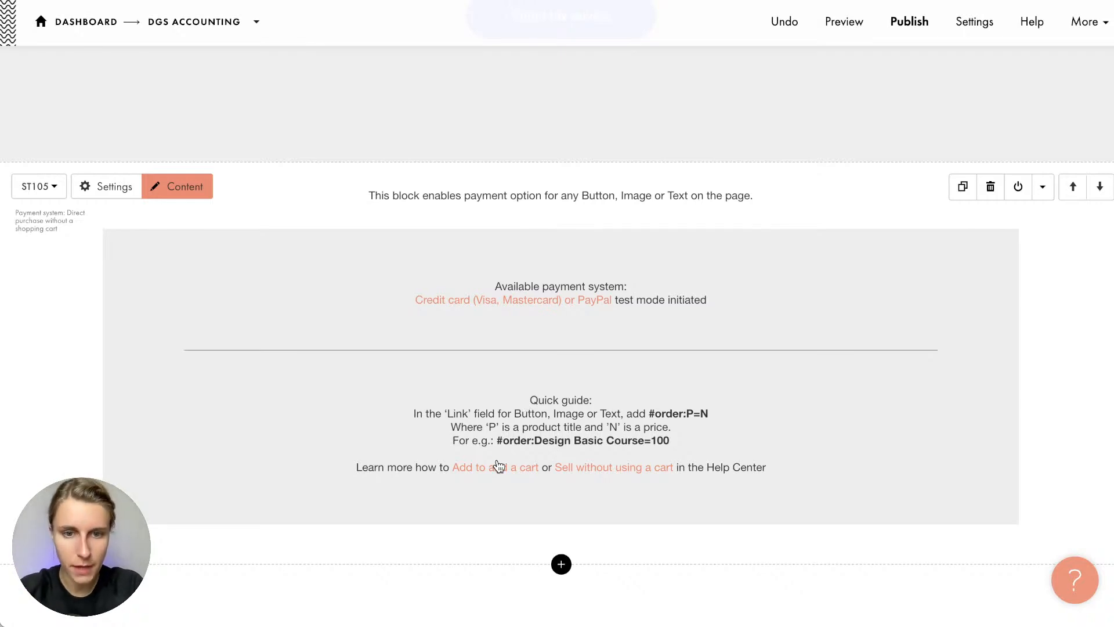
{"action": "left_click_drag", "start_coordinate": [497, 441], "coordinate": [675, 444]}
{"action": "key", "text": "ctrl+c"}
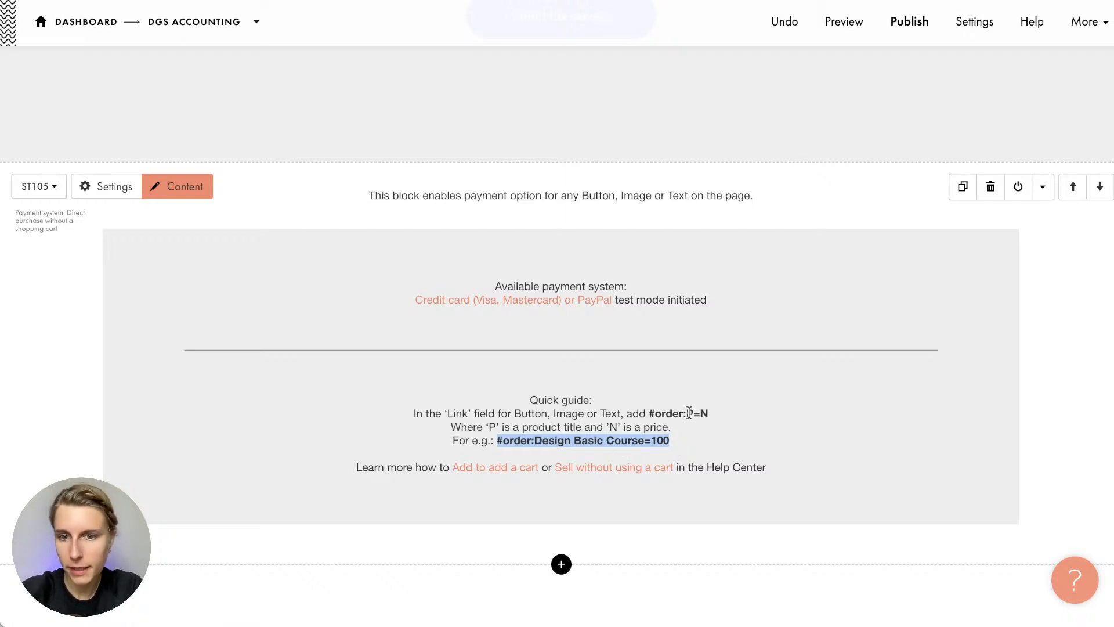
{"action": "left_click", "coordinate": [513, 423]}
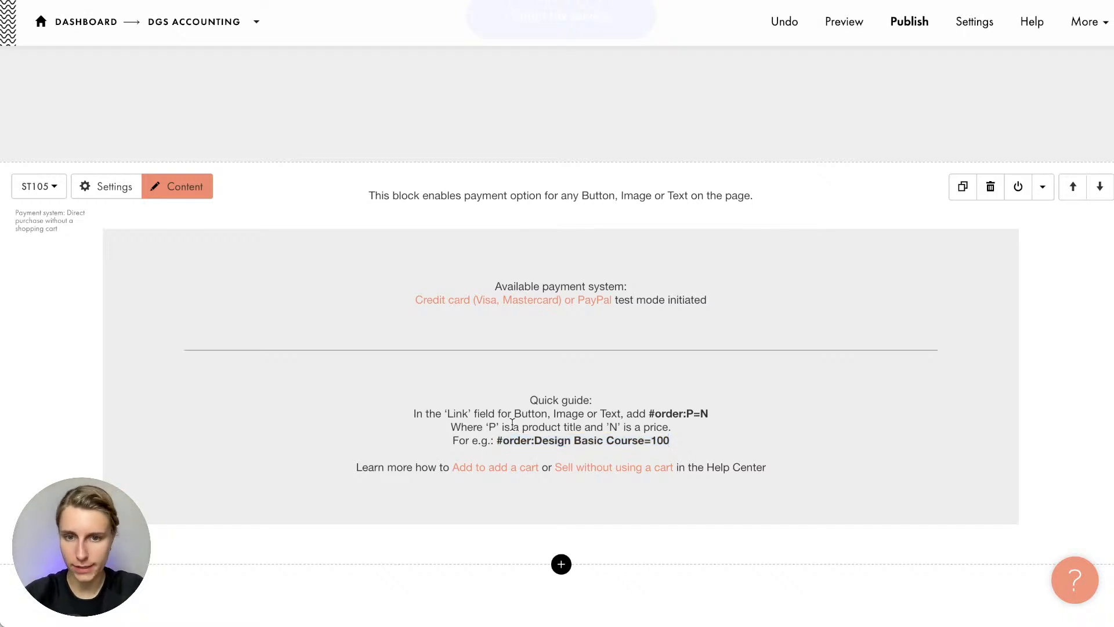
{"action": "scroll", "coordinate": [513, 423], "scroll_direction": "up", "scroll_amount": 3}
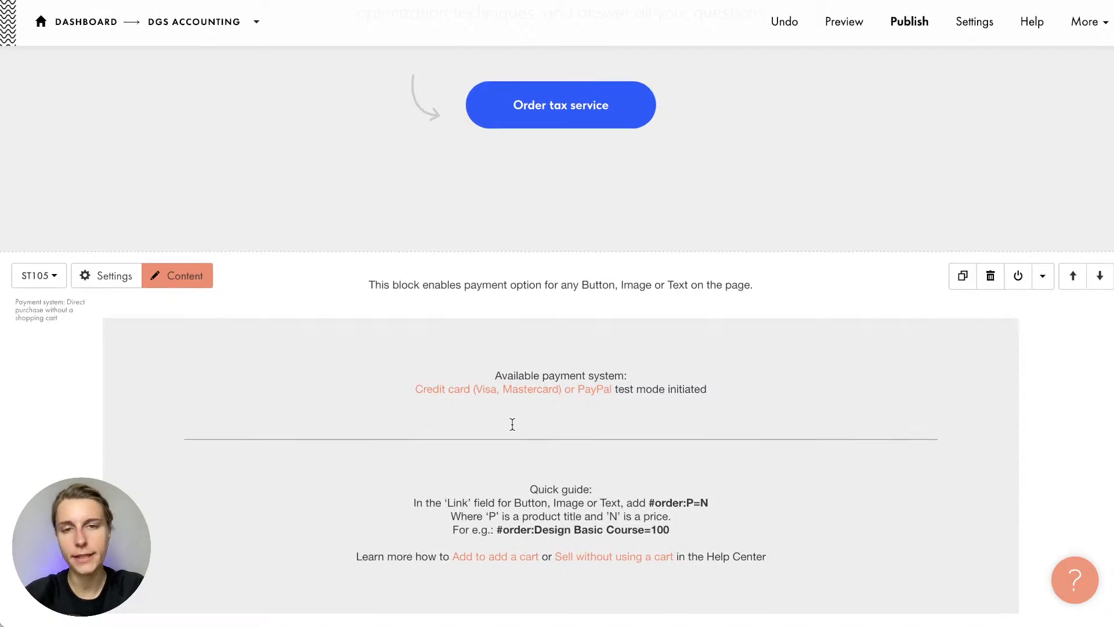
{"action": "scroll", "coordinate": [512, 424], "scroll_direction": "down", "scroll_amount": 1}
{"action": "scroll", "coordinate": [512, 425], "scroll_direction": "up", "scroll_amount": 6}
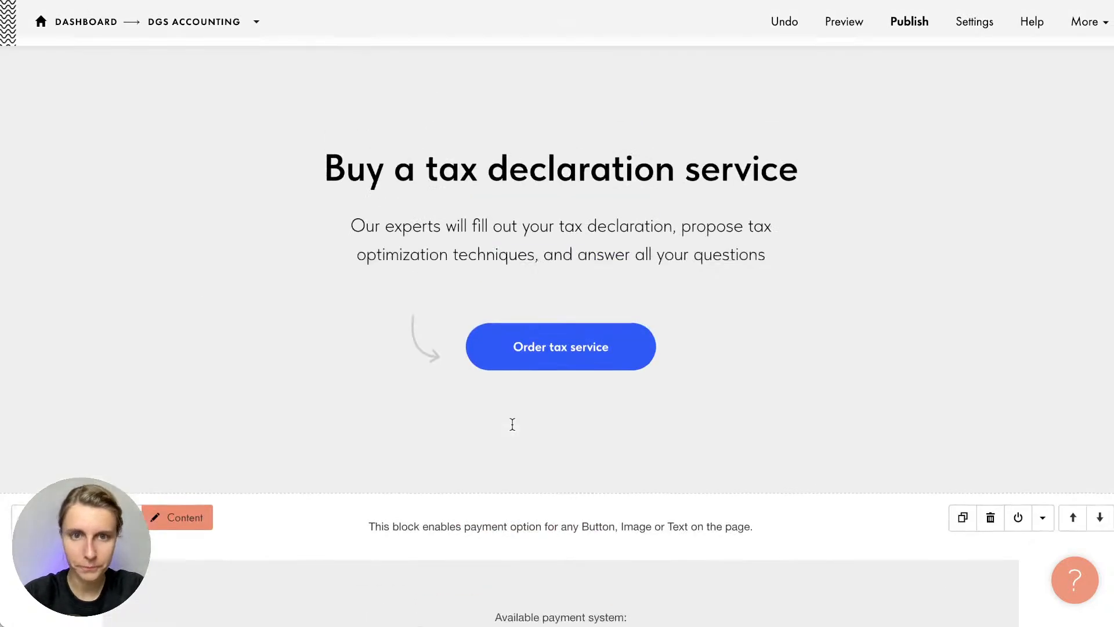
Set the Order tax service button link to #order:Tax Service=85 and save
{"action": "left_click", "coordinate": [199, 190]}
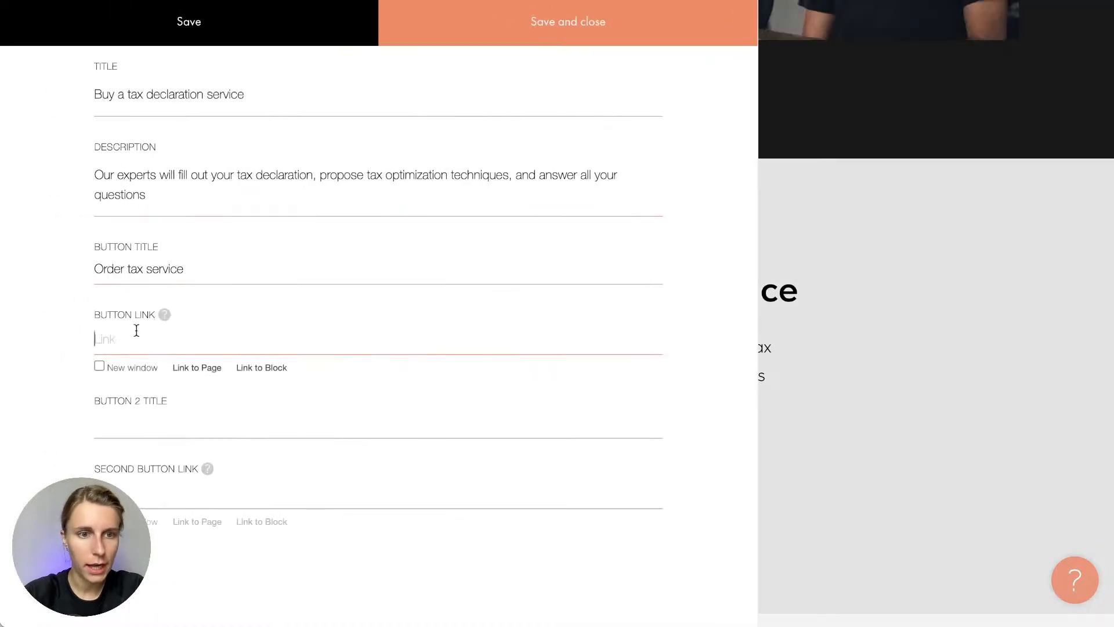
{"action": "key", "text": "ctrl+v"}
{"action": "left_click_drag", "start_coordinate": [132, 339], "coordinate": [240, 339]}
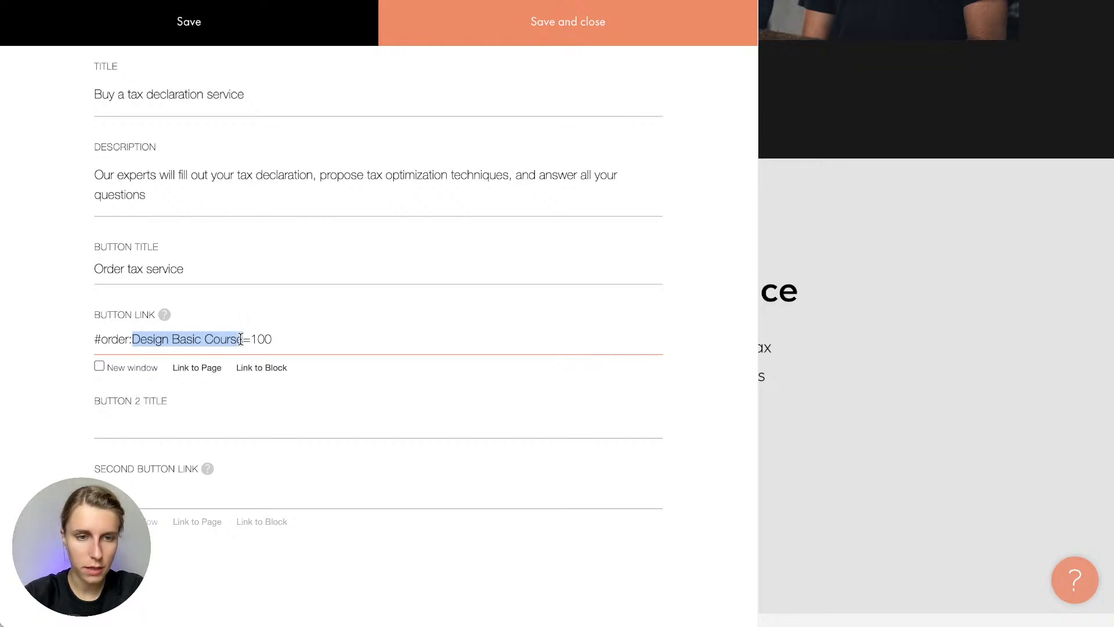
{"action": "type", "text": "Tax Servi"}
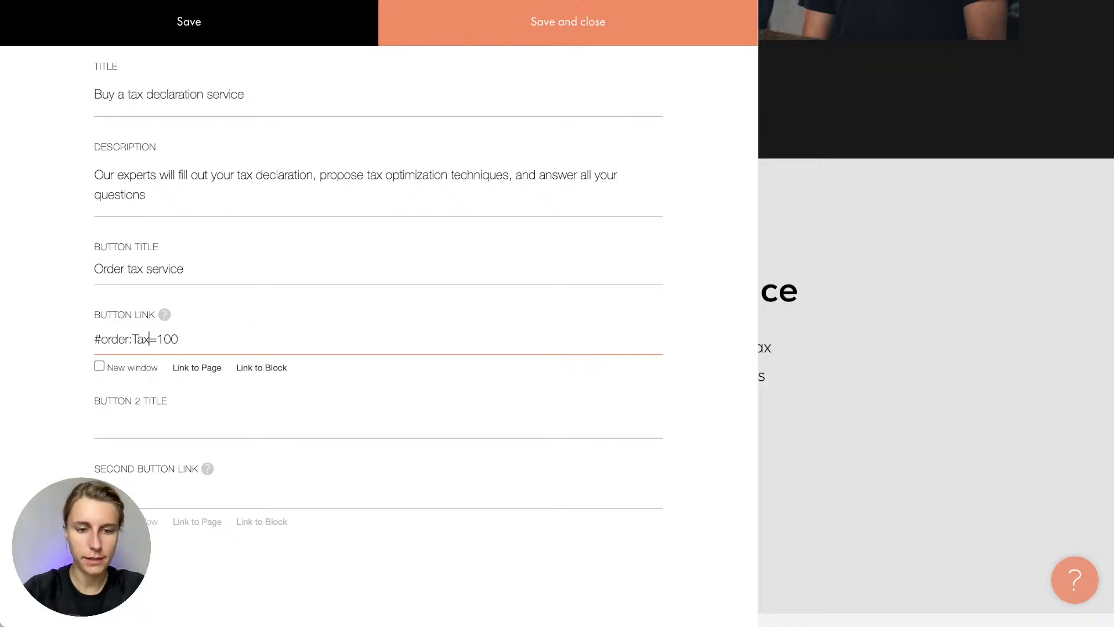
{"action": "type", "text": "ce"}
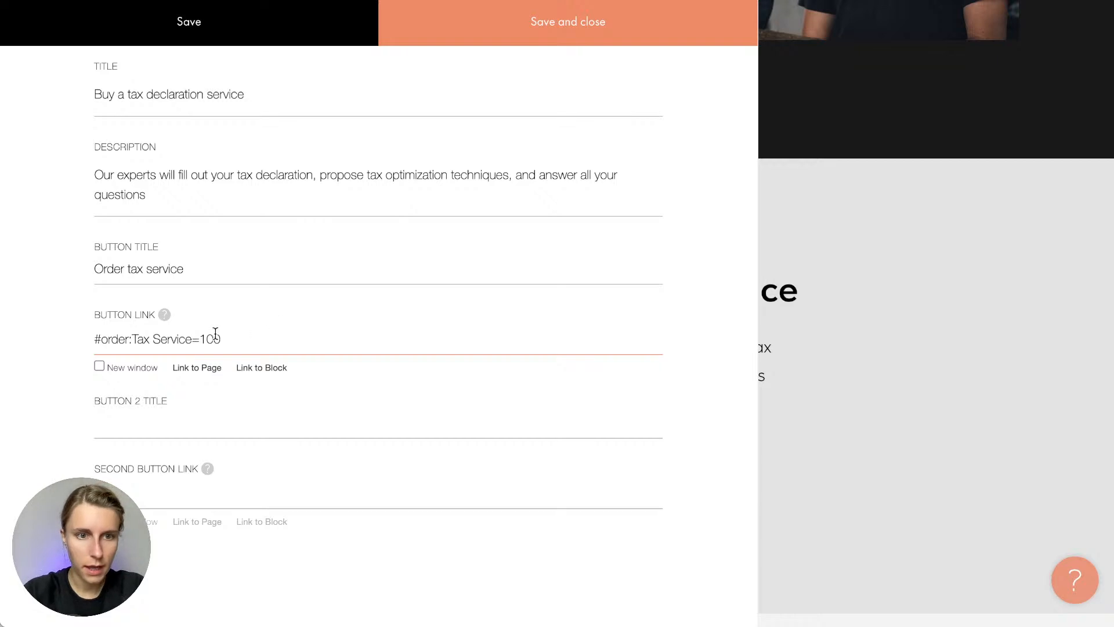
{"action": "key", "text": "BackSpace"}
{"action": "key", "text": "BackSpace"}
{"action": "key", "text": "BackSpace"}
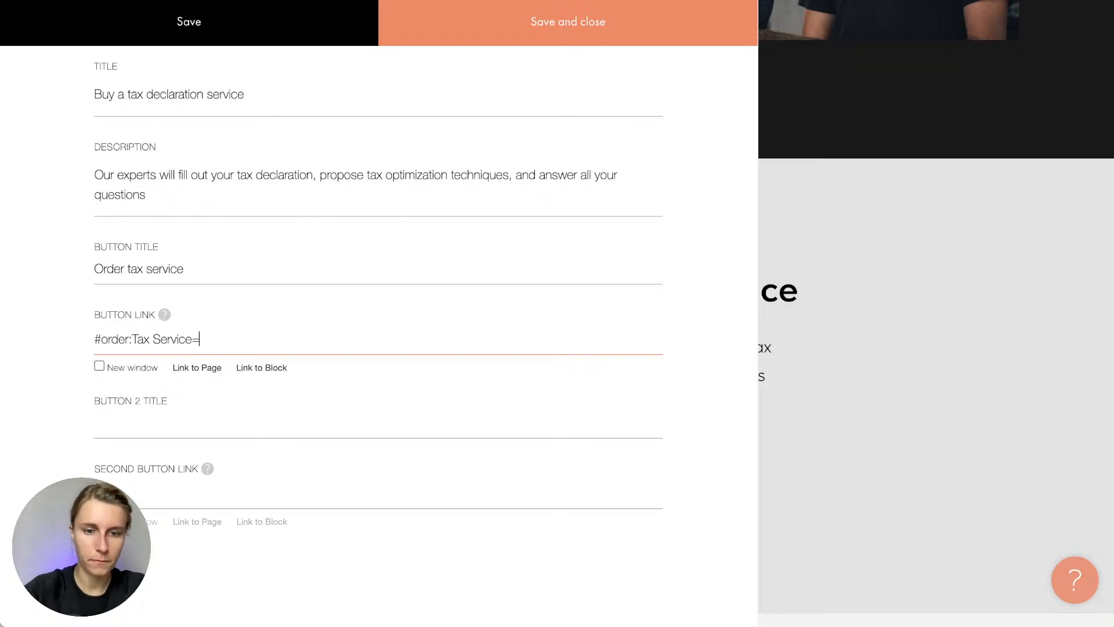
{"action": "type", "text": "85"}
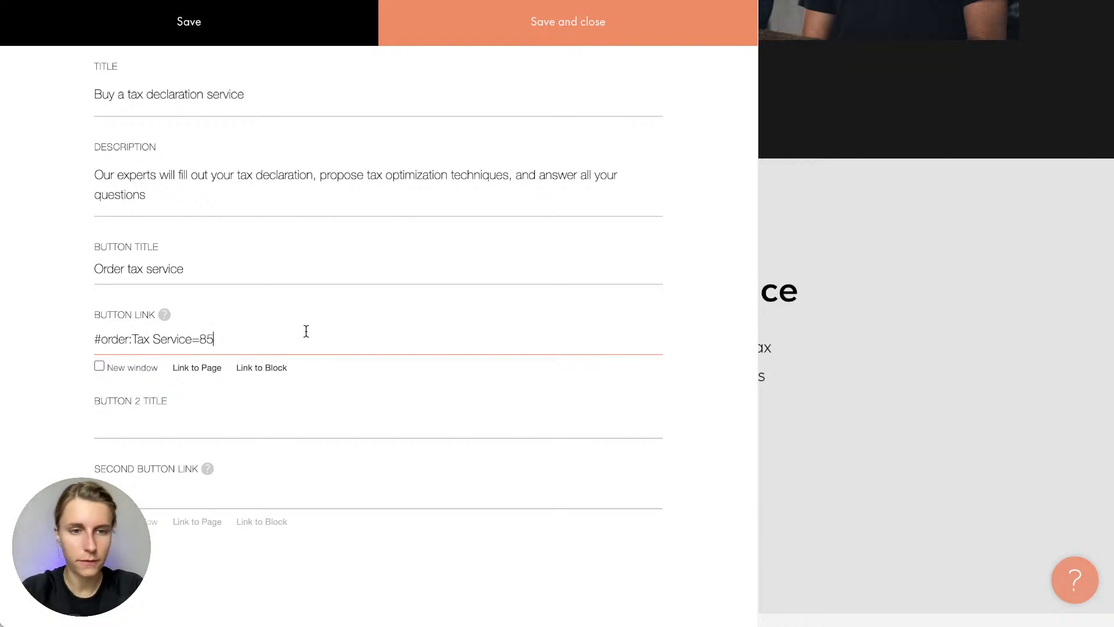
{"action": "left_click", "coordinate": [458, 13]}
Publish the page, open the live site, and click Order tax service to reach PayPal
{"action": "scroll", "coordinate": [343, 301], "scroll_direction": "down", "scroll_amount": 1}
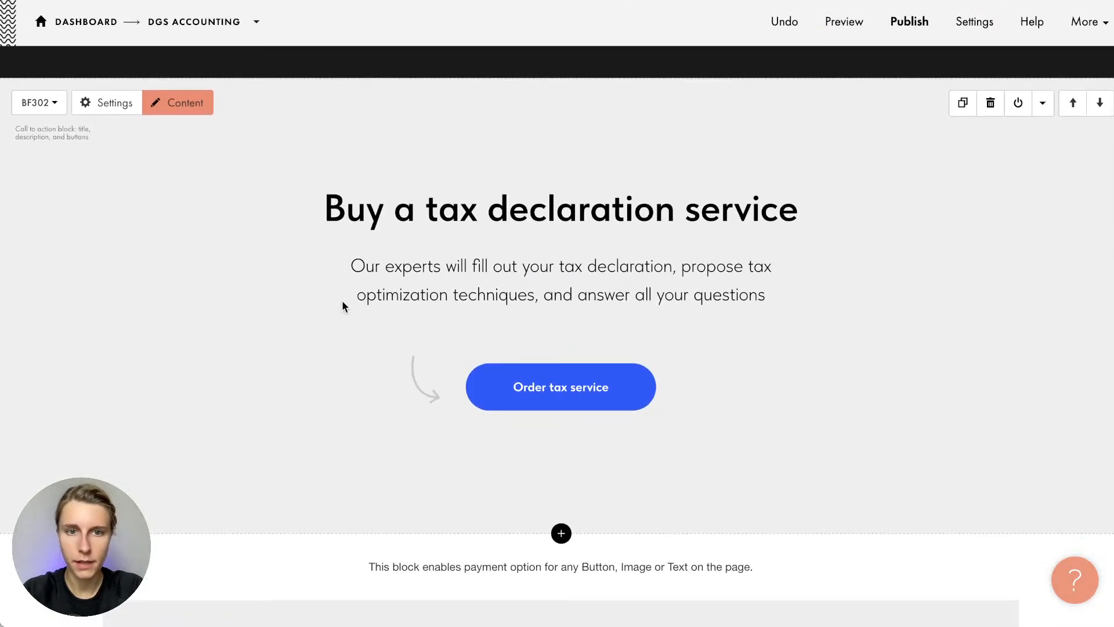
{"action": "left_click", "coordinate": [932, 32]}
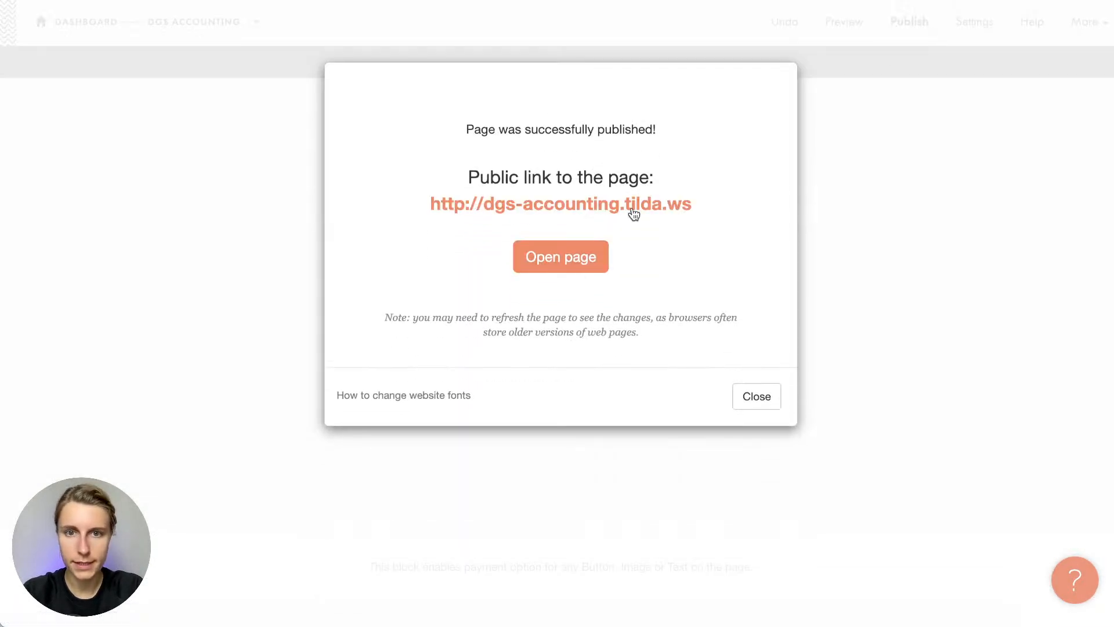
{"action": "left_click", "coordinate": [632, 215]}
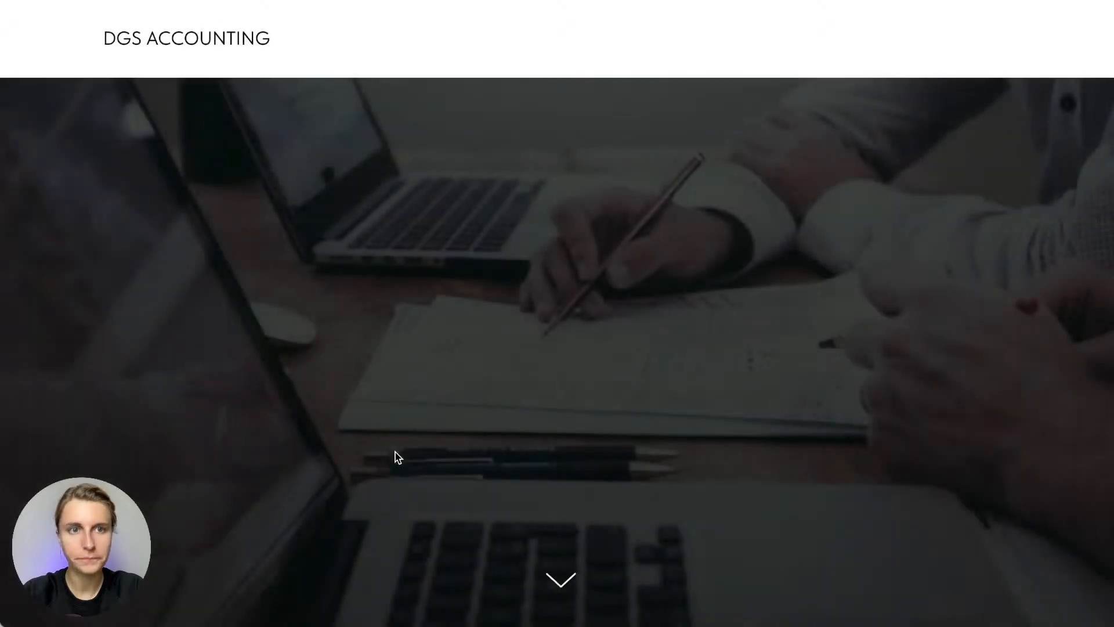
{"action": "scroll", "coordinate": [396, 454], "scroll_direction": "down", "scroll_amount": 10}
{"action": "scroll", "coordinate": [398, 455], "scroll_direction": "down", "scroll_amount": 15}
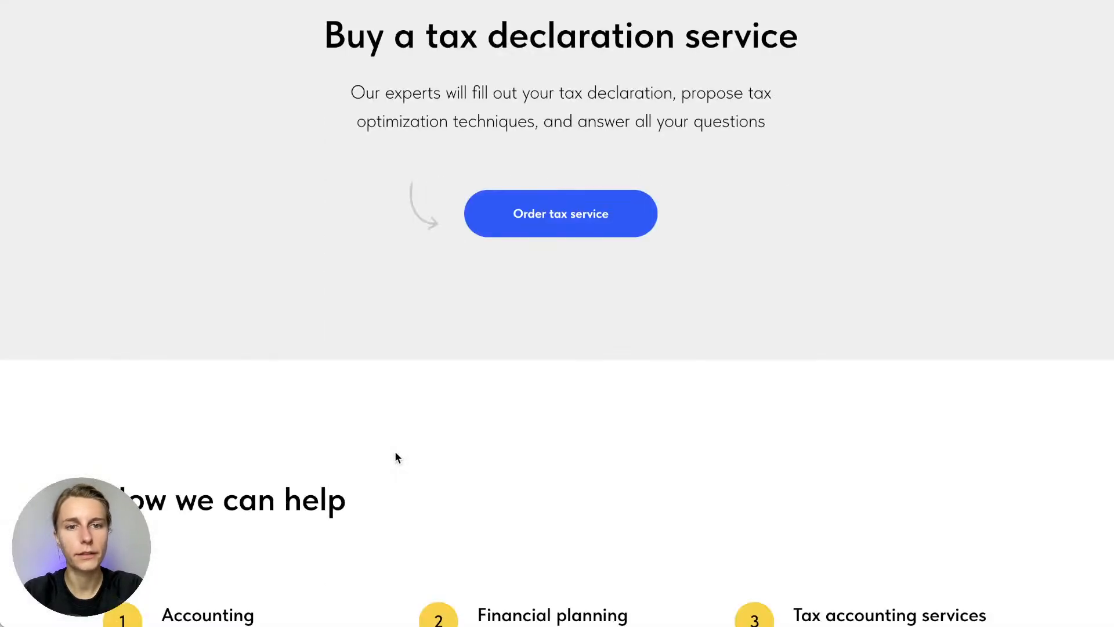
{"action": "scroll", "coordinate": [508, 277], "scroll_direction": "up", "scroll_amount": 5}
{"action": "left_click", "coordinate": [582, 499]}
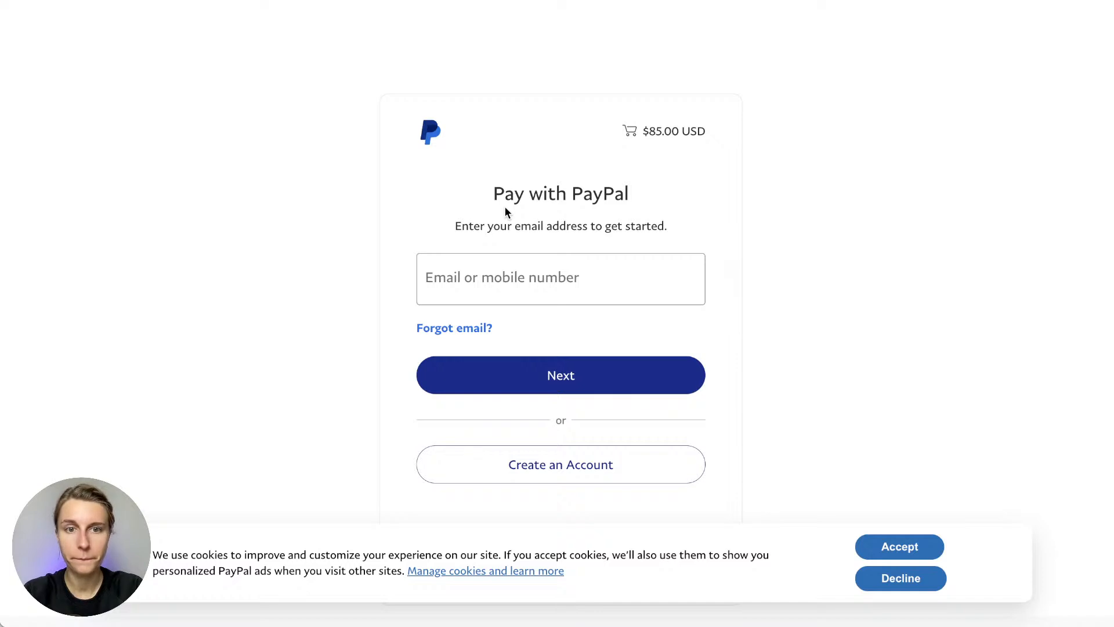
Confirm the PayPal checkout shows $85.00 USD, then close Tilda's publish dialog
{"action": "left_click", "coordinate": [500, 262]}
{"action": "left_click", "coordinate": [418, 226]}
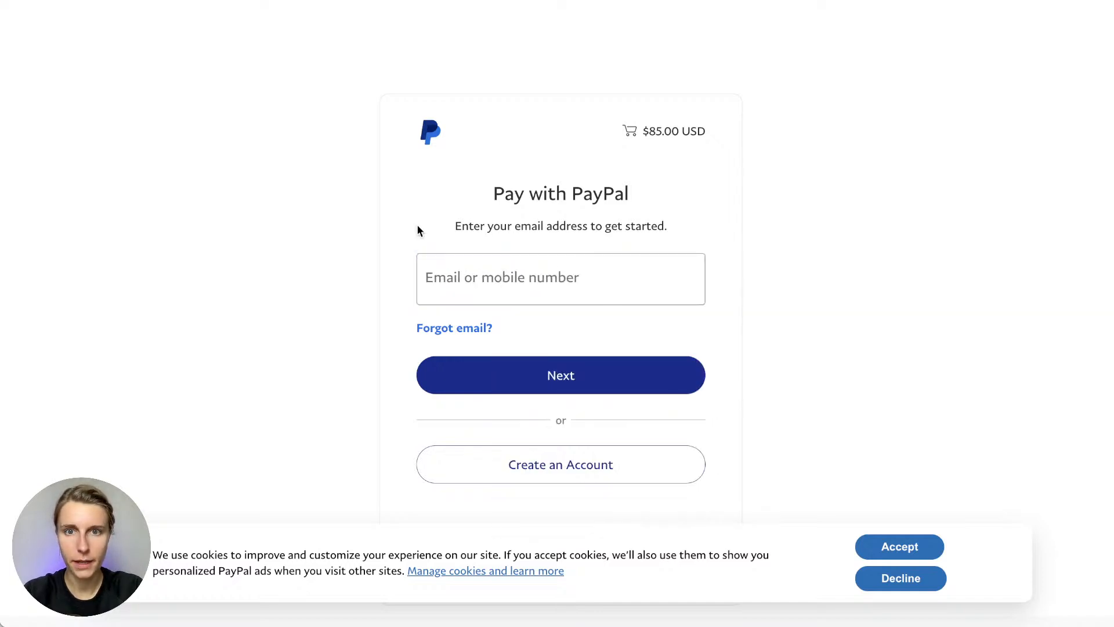
{"action": "left_click_drag", "start_coordinate": [641, 131], "coordinate": [756, 130]}
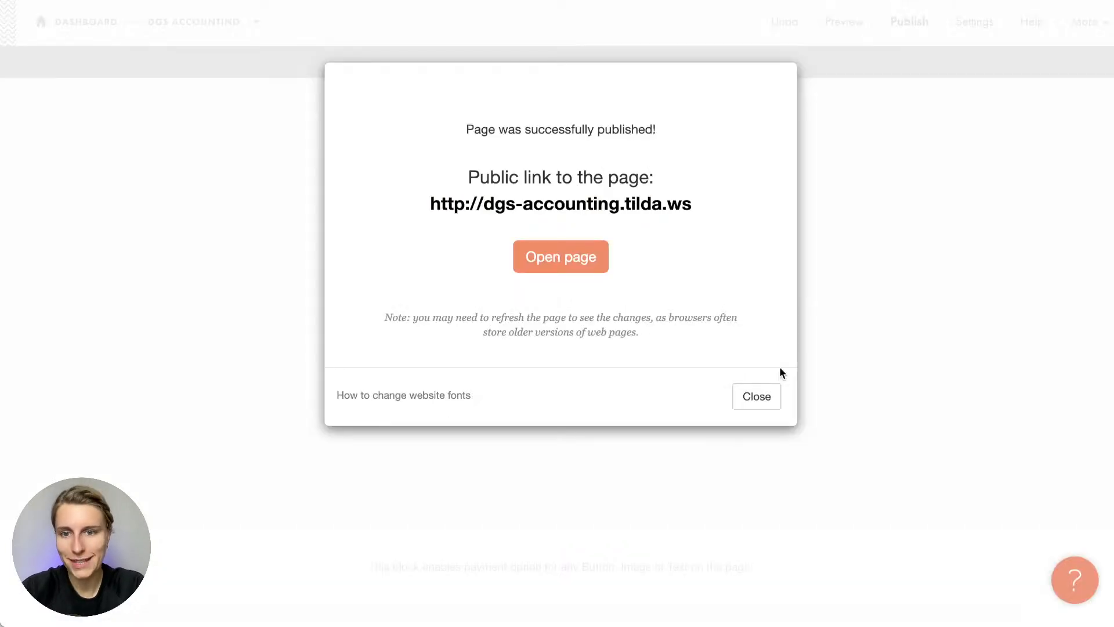
{"action": "left_click", "coordinate": [778, 391]}
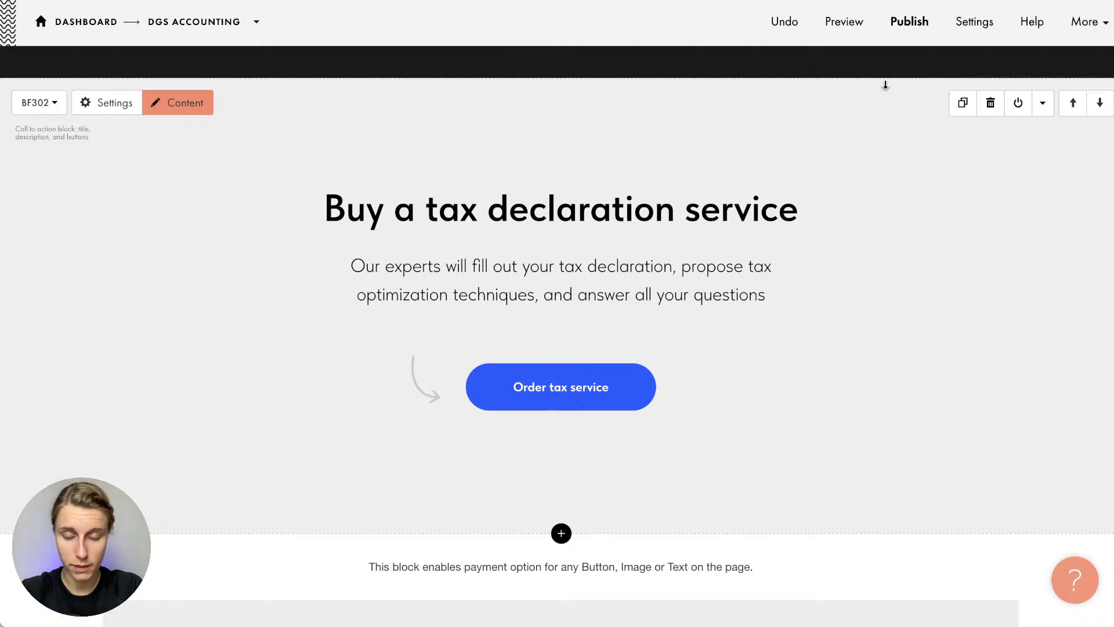
Leave the page editor for the DGS Accounting project's page list
{"action": "scroll", "coordinate": [872, 119], "scroll_direction": "down", "scroll_amount": 1}
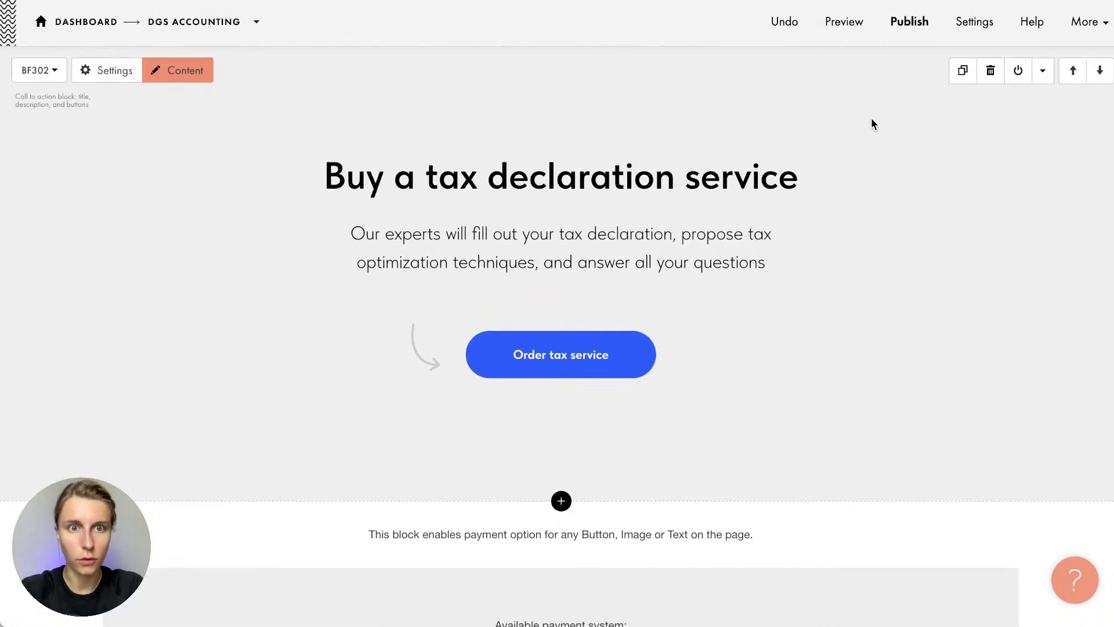
{"action": "scroll", "coordinate": [868, 130], "scroll_direction": "down", "scroll_amount": 1}
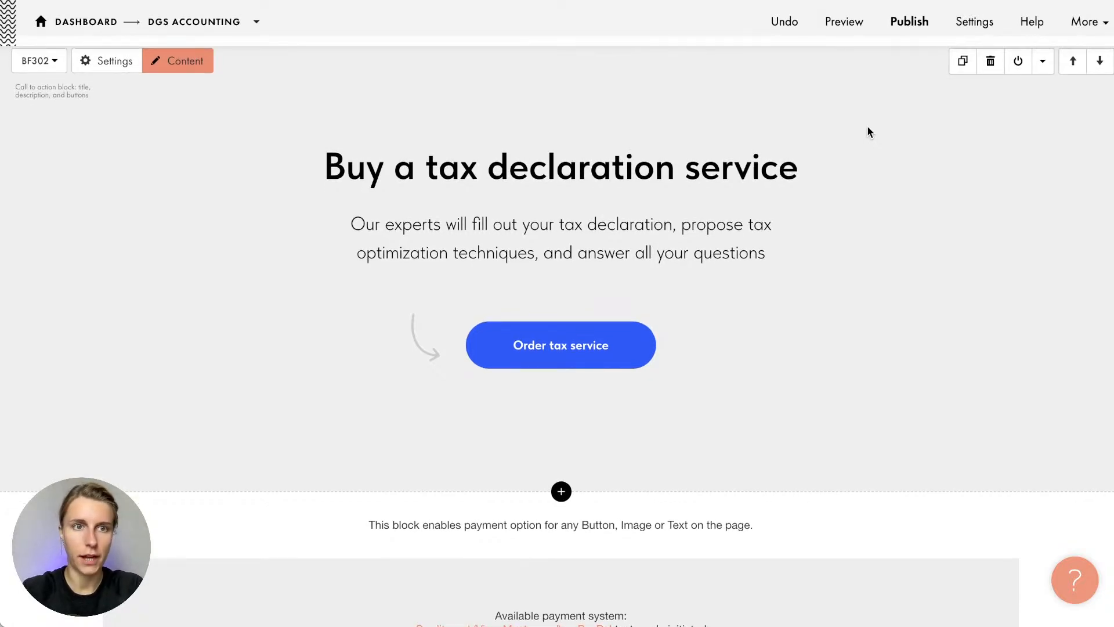
{"action": "scroll", "coordinate": [868, 129], "scroll_direction": "up", "scroll_amount": 1}
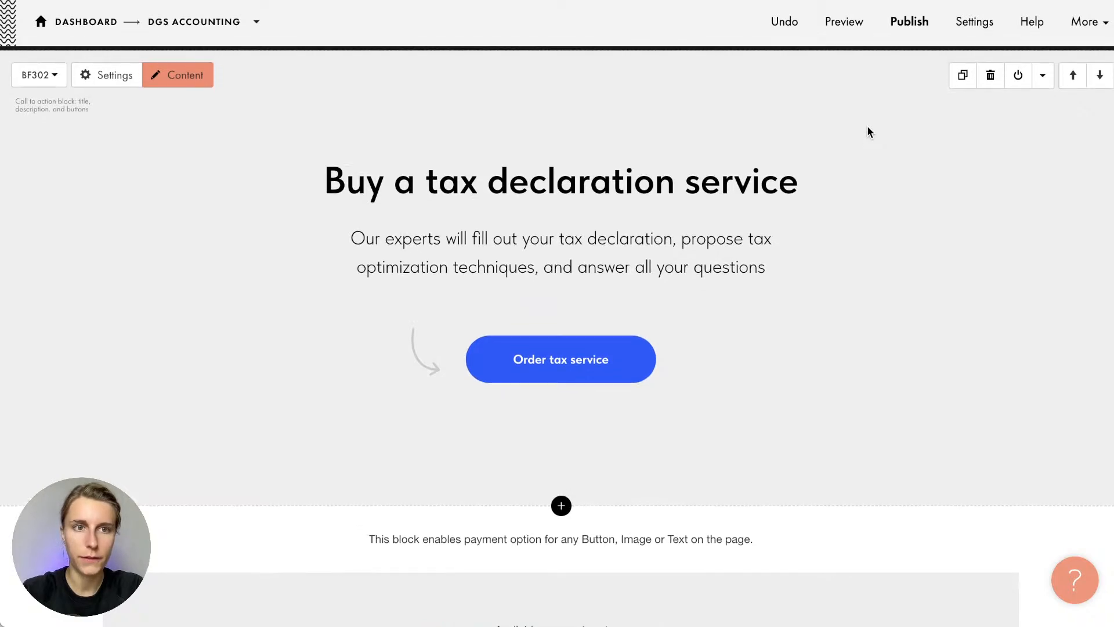
{"action": "scroll", "coordinate": [868, 127], "scroll_direction": "down", "scroll_amount": 1}
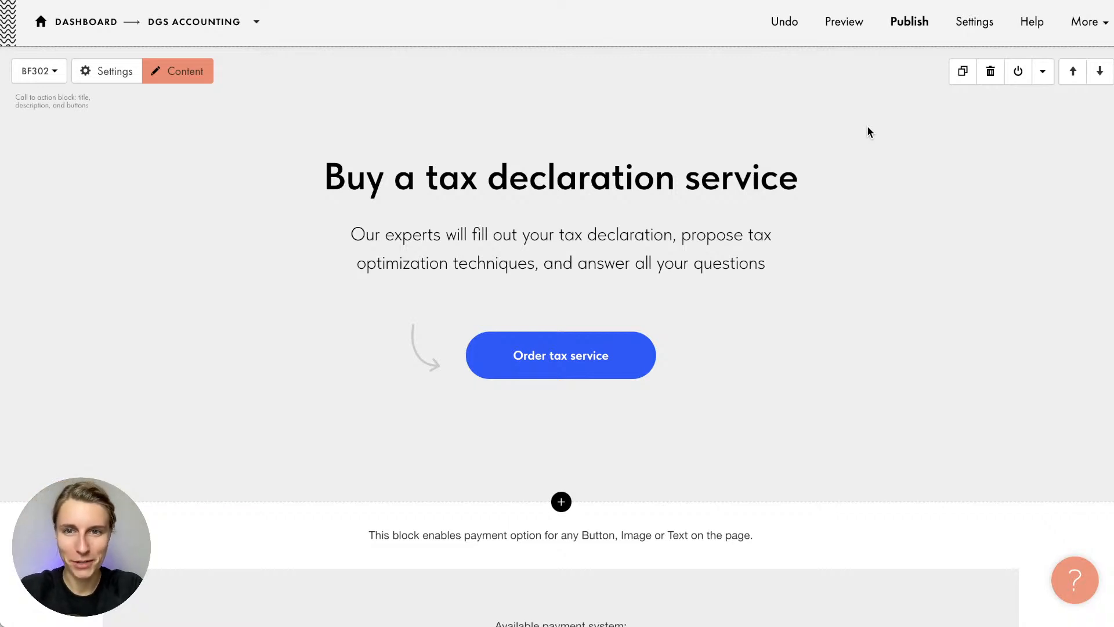
{"action": "scroll", "coordinate": [868, 128], "scroll_direction": "down", "scroll_amount": 1}
{"action": "scroll", "coordinate": [869, 129], "scroll_direction": "up", "scroll_amount": 1}
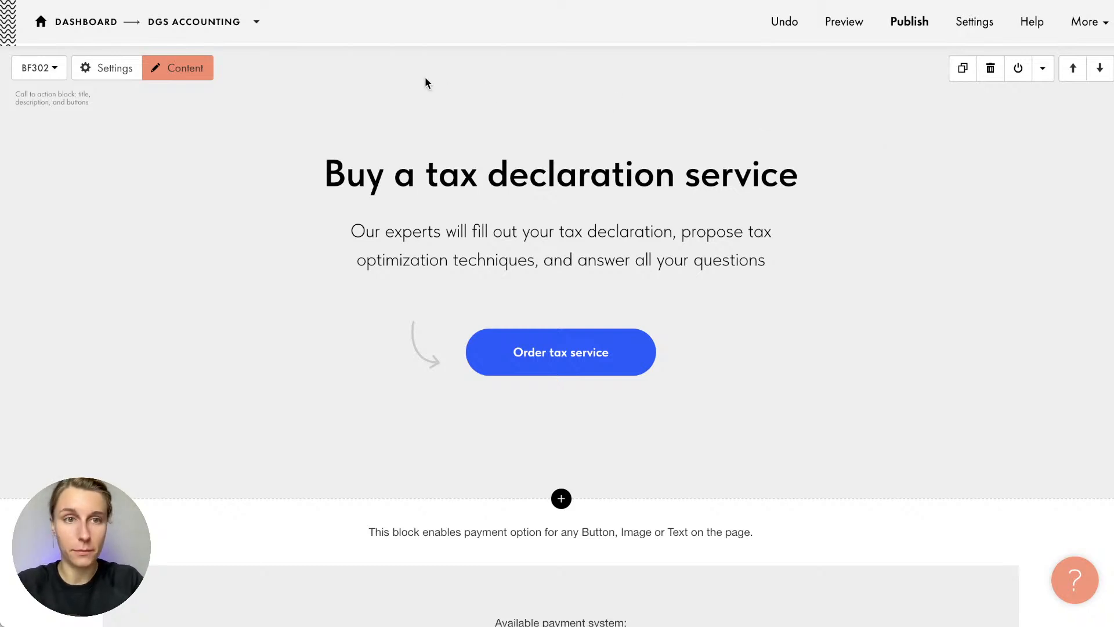
{"action": "left_click", "coordinate": [167, 28]}
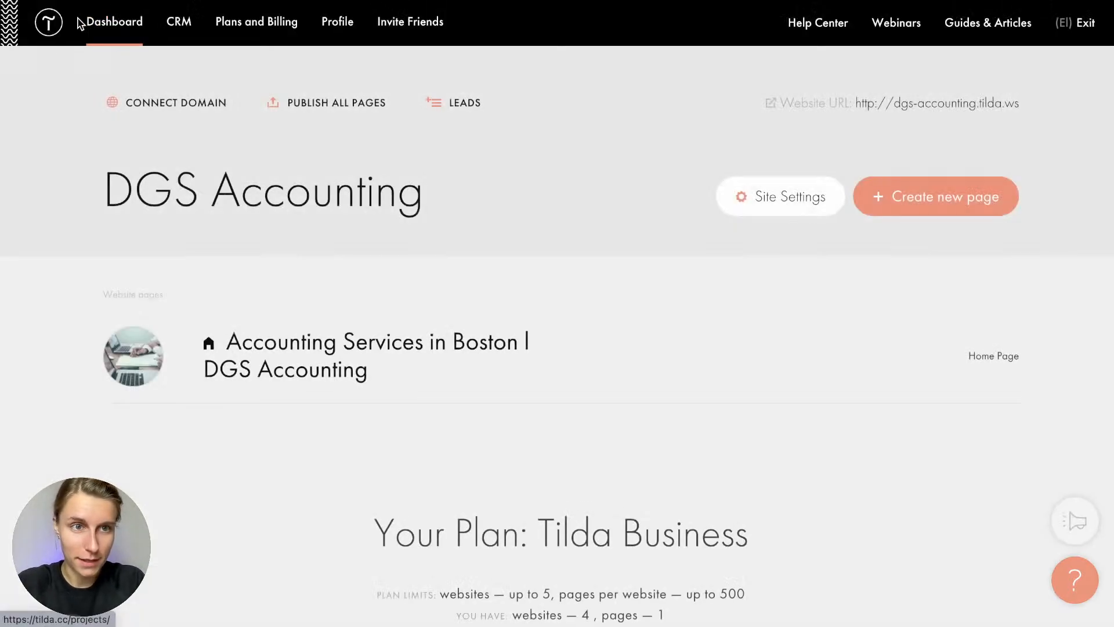
Go to the My websites dashboard listing all projects
{"action": "left_click", "coordinate": [110, 23]}
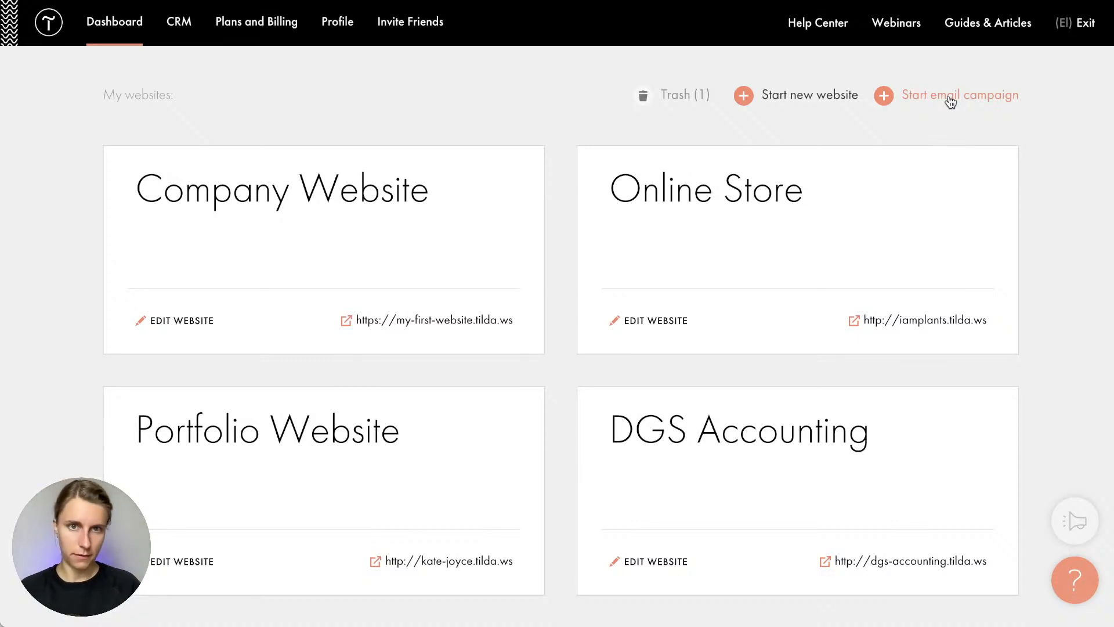
Create a new email campaign named 'DGS Accounting'
{"action": "left_click", "coordinate": [950, 99]}
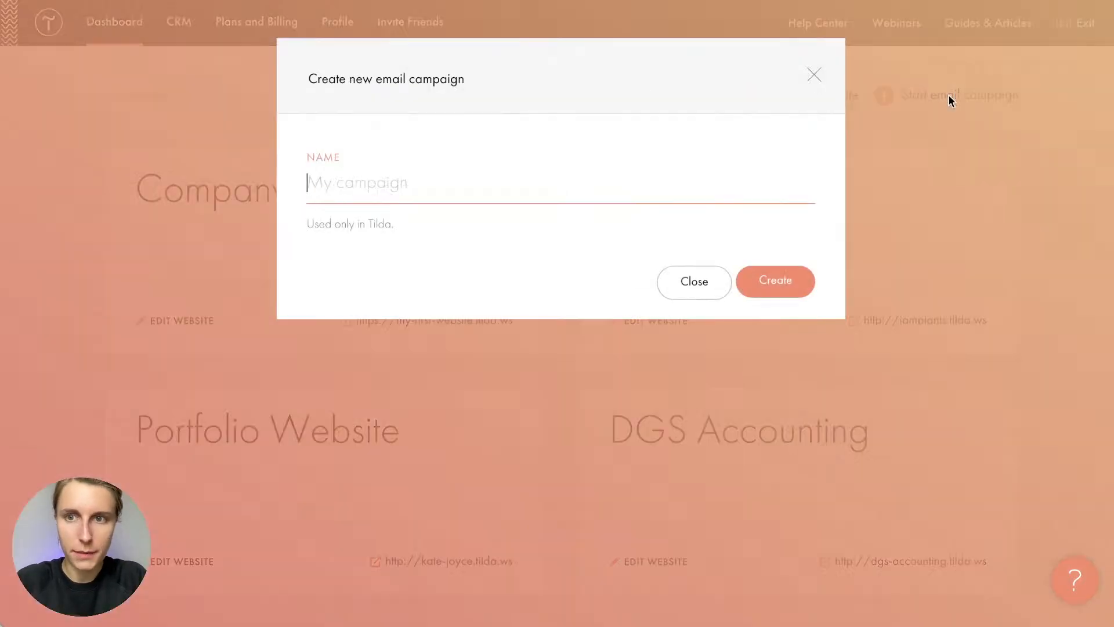
{"action": "type", "text": "DG"}
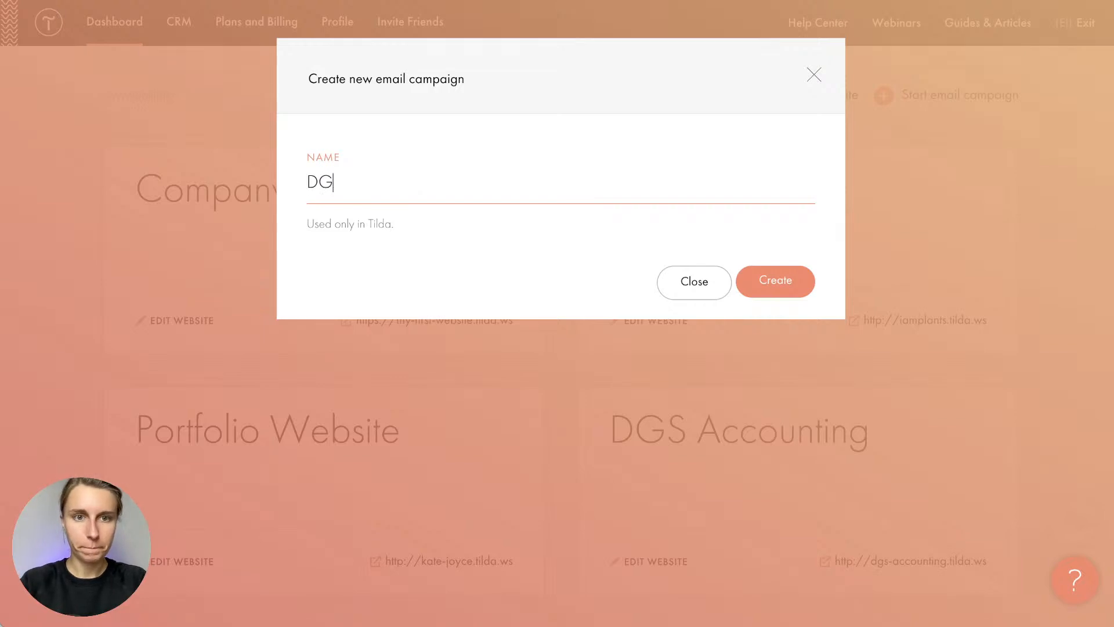
{"action": "type", "text": "S Accounting"}
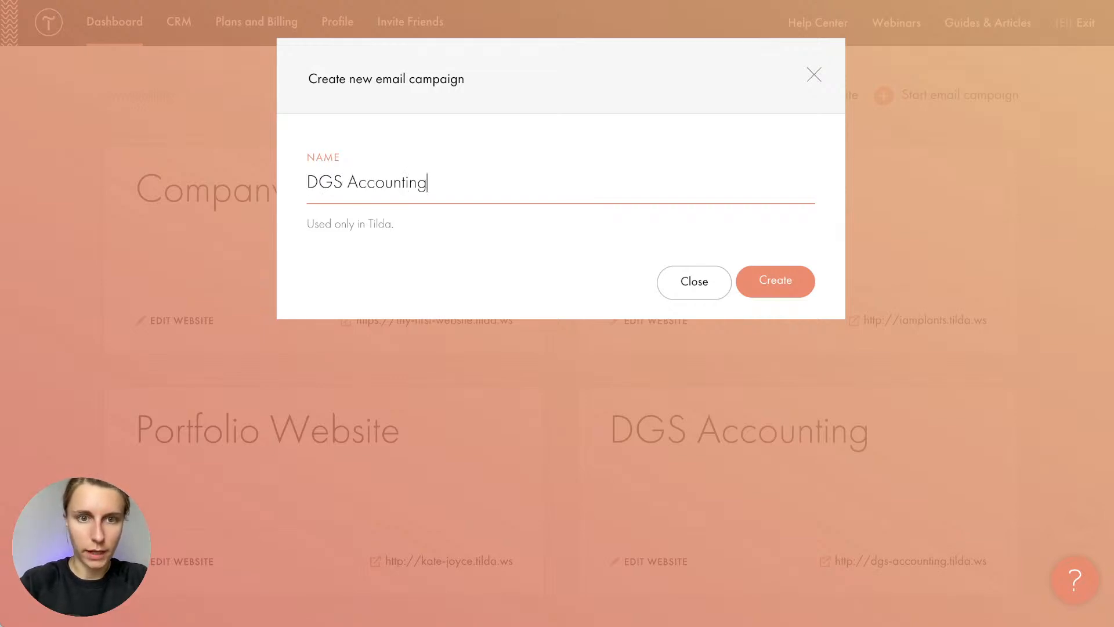
{"action": "key", "text": "Return"}
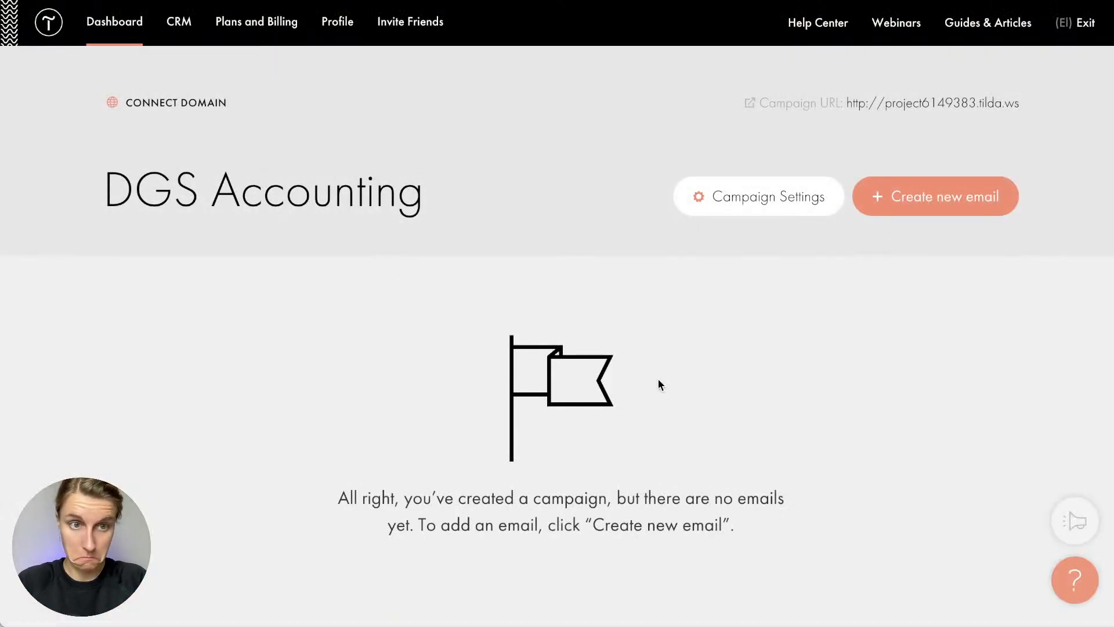
Start a new email and build it from the Molecule Travel template in the gallery
{"action": "left_click", "coordinate": [910, 210]}
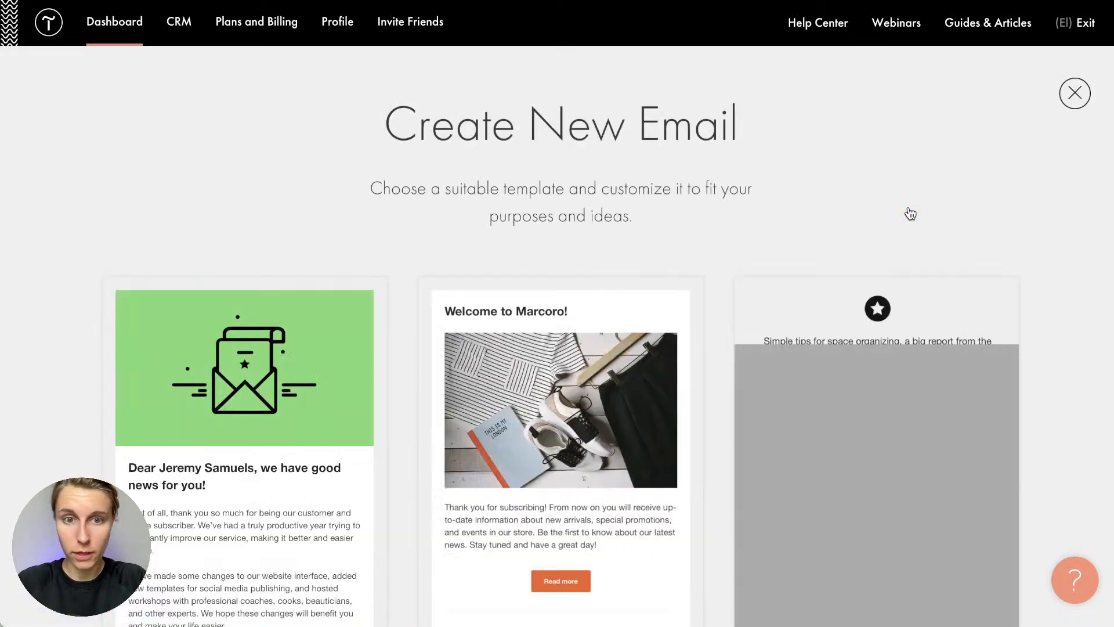
{"action": "scroll", "coordinate": [727, 268], "scroll_direction": "down", "scroll_amount": 4}
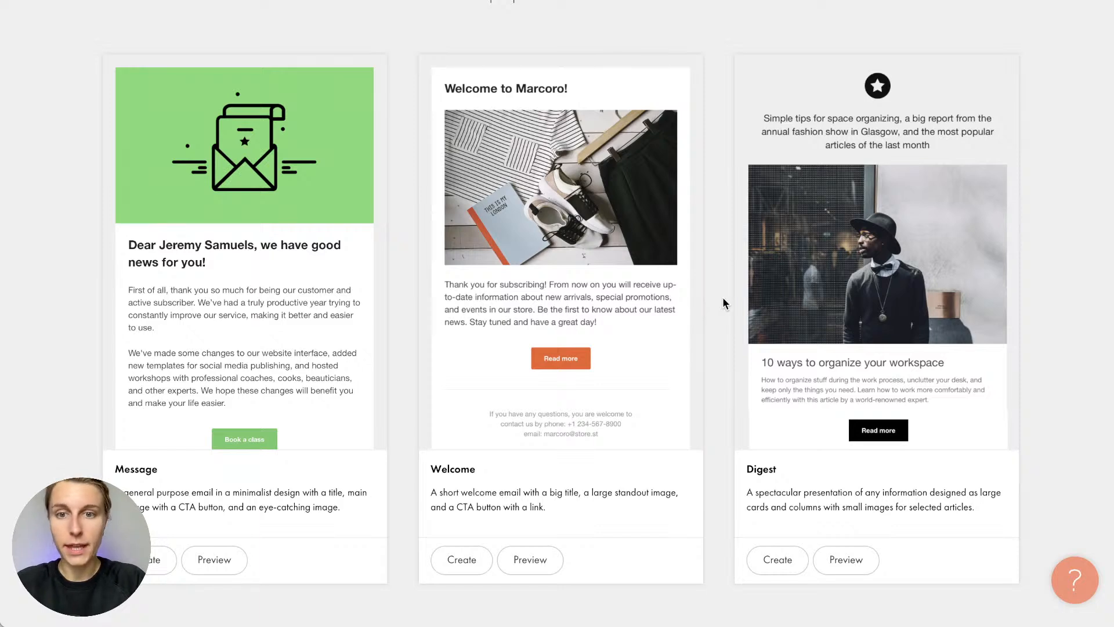
{"action": "scroll", "coordinate": [723, 300], "scroll_direction": "down", "scroll_amount": 10}
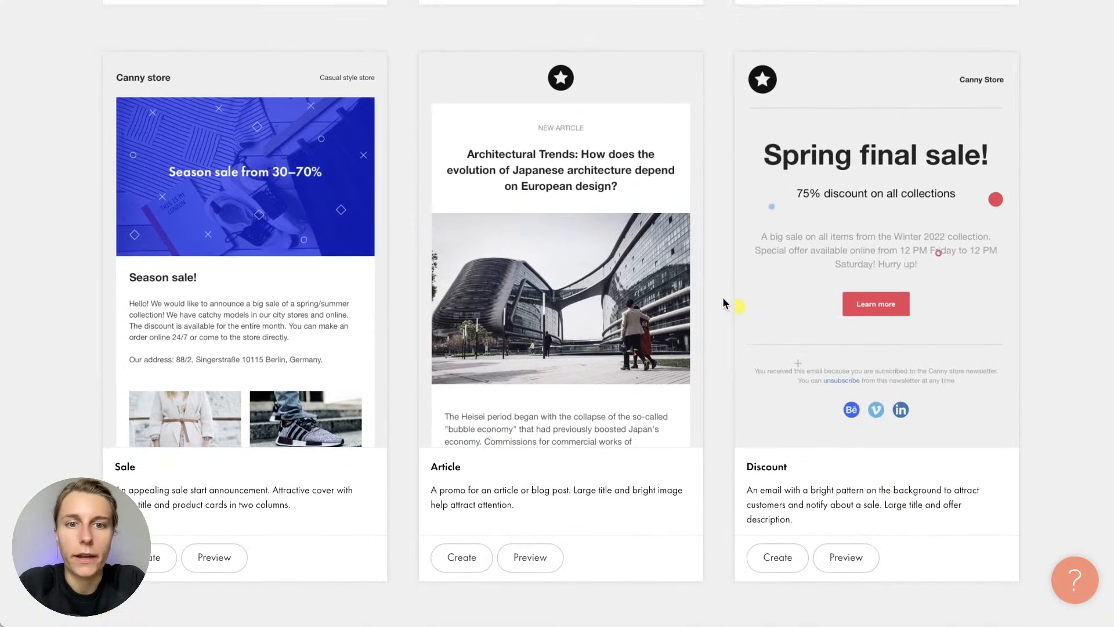
{"action": "scroll", "coordinate": [723, 297], "scroll_direction": "down", "scroll_amount": 2}
{"action": "scroll", "coordinate": [722, 299], "scroll_direction": "down", "scroll_amount": 6}
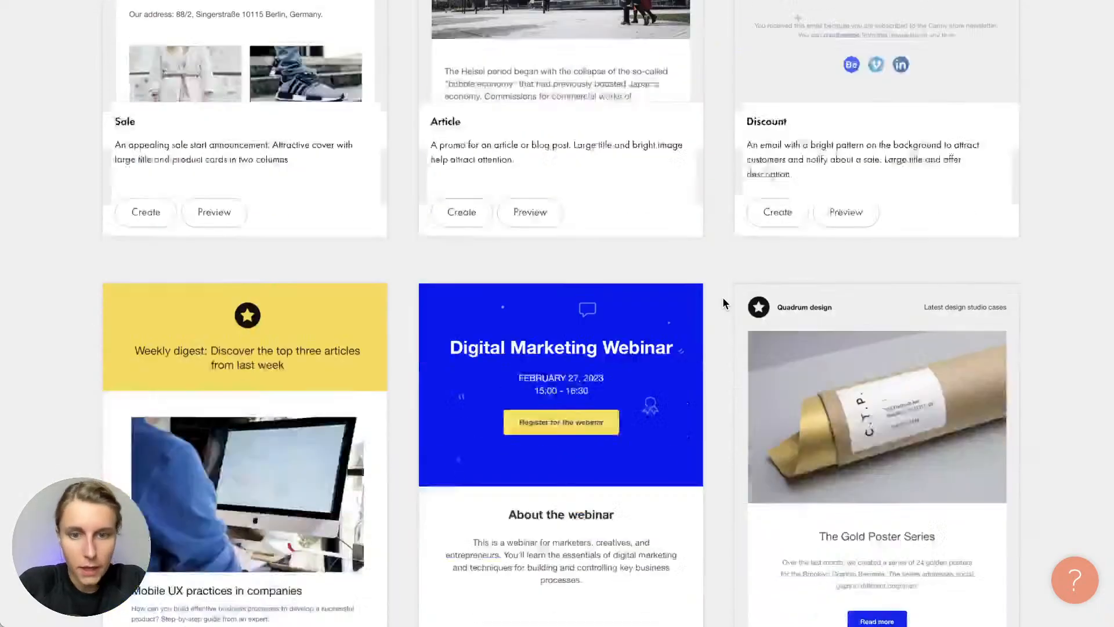
{"action": "scroll", "coordinate": [722, 298], "scroll_direction": "down", "scroll_amount": 2}
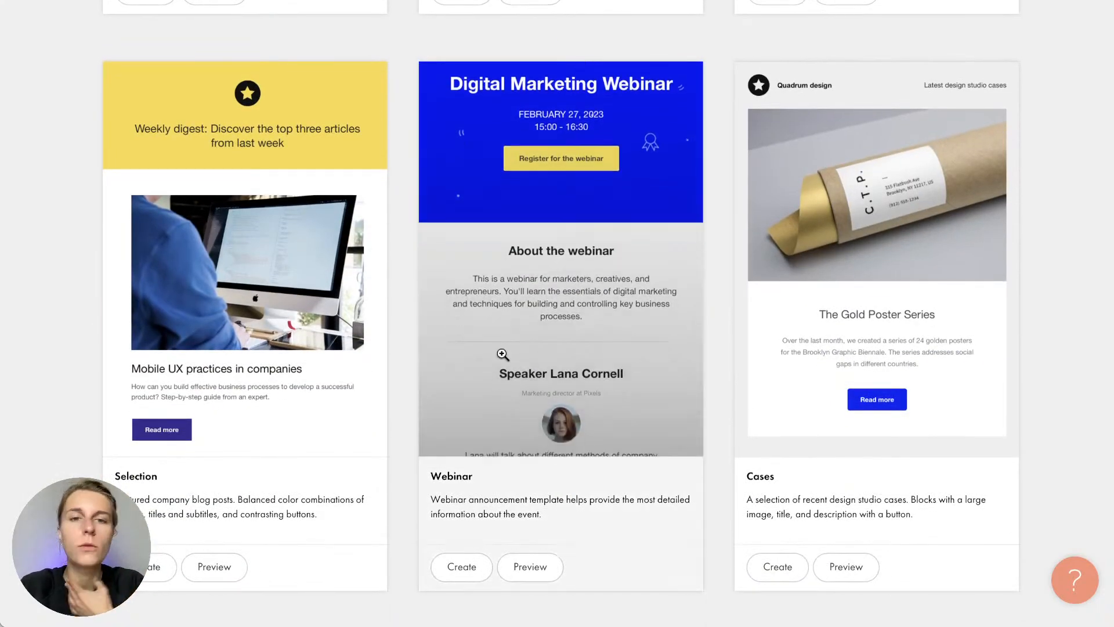
{"action": "scroll", "coordinate": [397, 410], "scroll_direction": "down", "scroll_amount": 7}
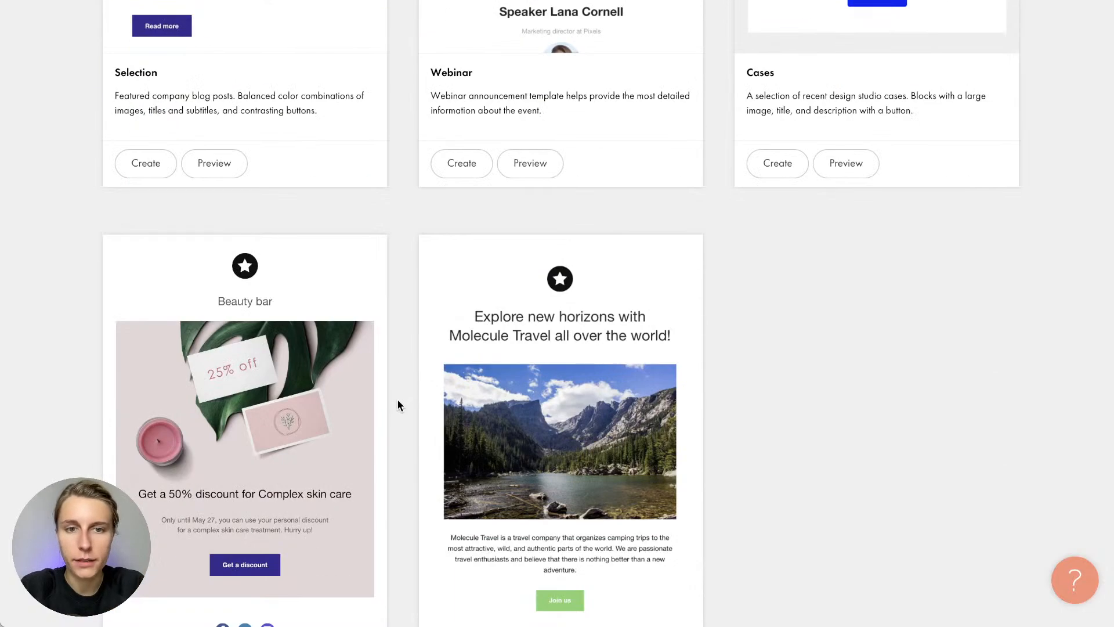
{"action": "left_click", "coordinate": [430, 400]}
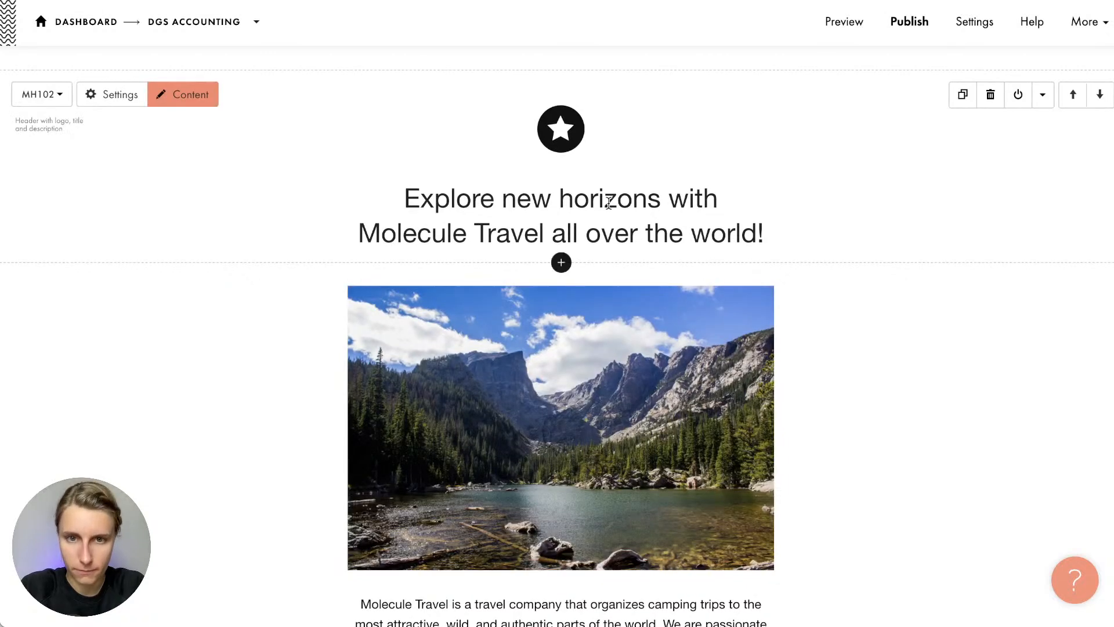
Select the email's heading text, leaving it unchanged
{"action": "left_click", "coordinate": [609, 202]}
{"action": "left_click_drag", "start_coordinate": [400, 198], "coordinate": [816, 241]}
{"action": "left_click", "coordinate": [762, 187]}
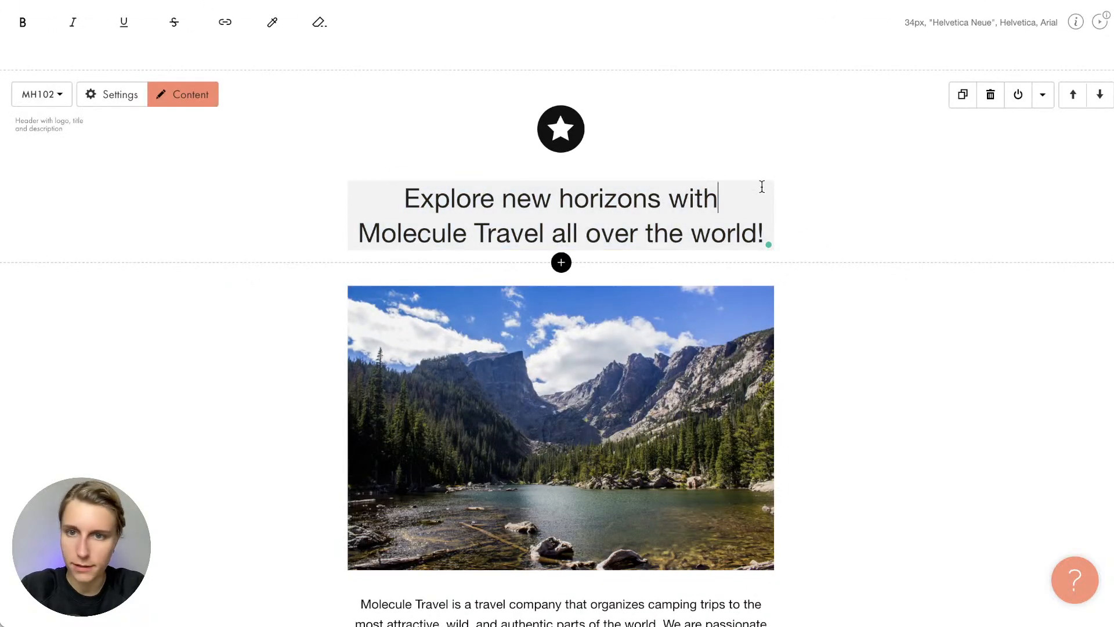
{"action": "left_click", "coordinate": [820, 204]}
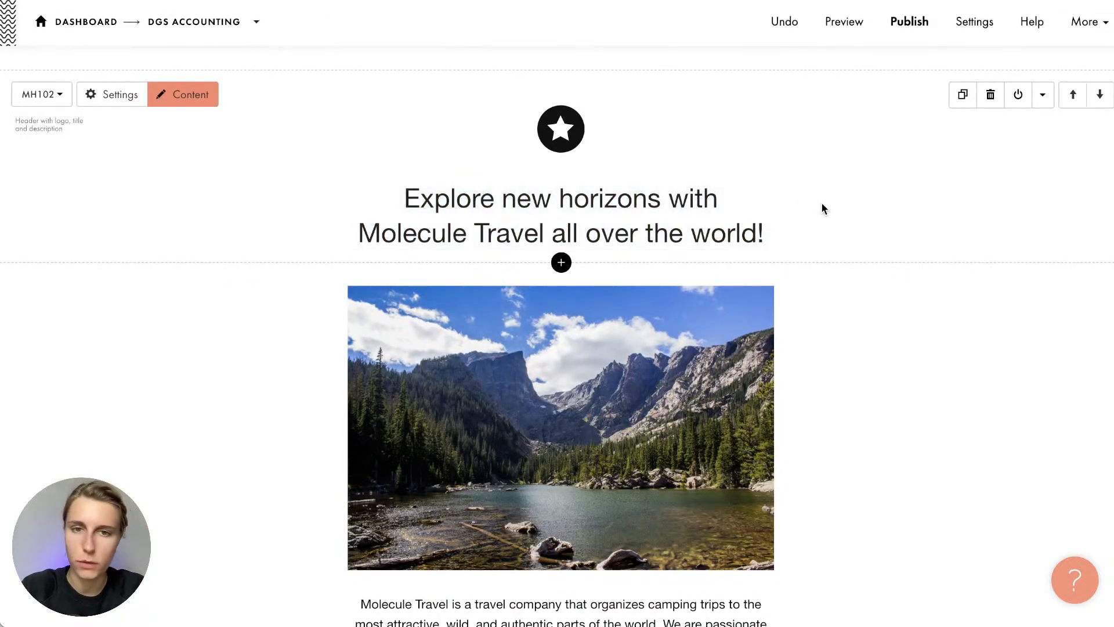
{"action": "scroll", "coordinate": [821, 202], "scroll_direction": "down", "scroll_amount": 5}
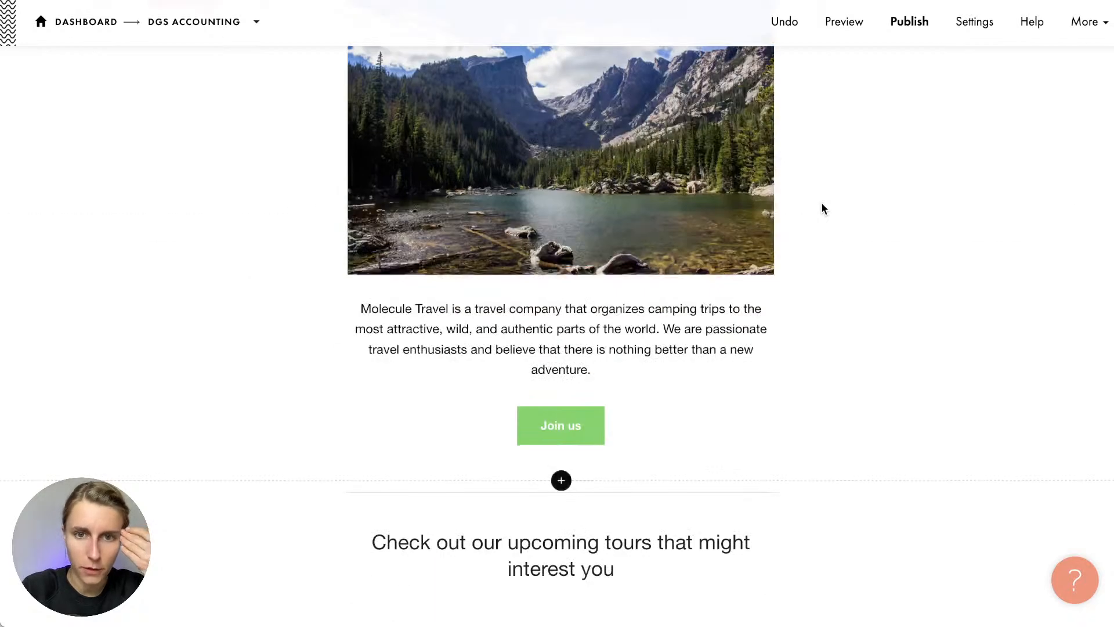
{"action": "scroll", "coordinate": [821, 202], "scroll_direction": "up", "scroll_amount": 5}
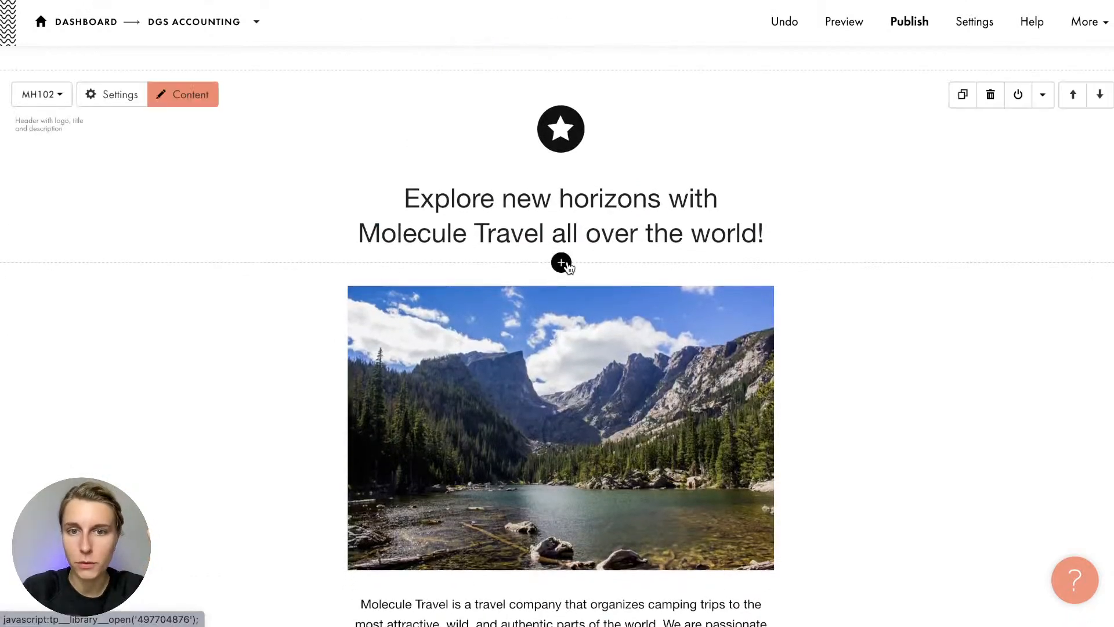
Browse the Block Library without adding a block, then publish the email
{"action": "left_click", "coordinate": [560, 262]}
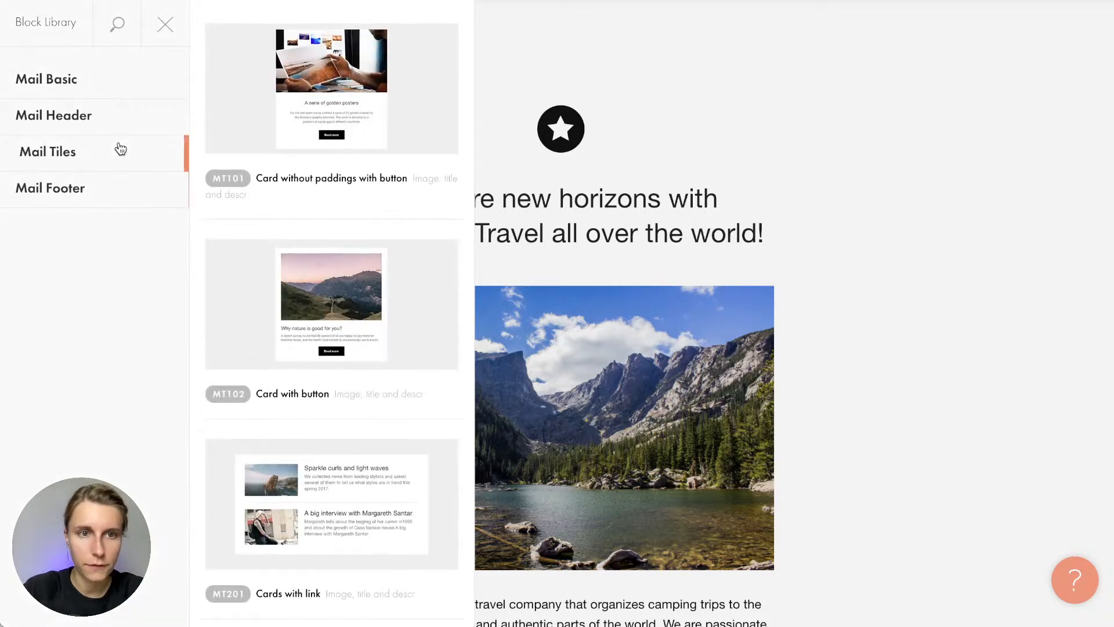
{"action": "mouse_move", "coordinate": [125, 97]}
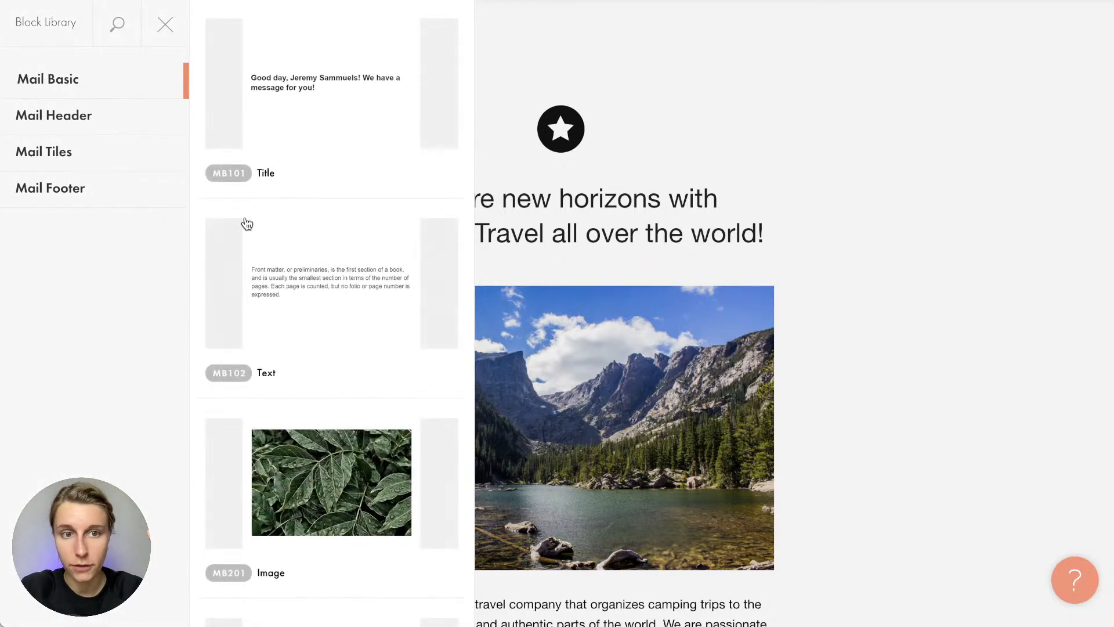
{"action": "scroll", "coordinate": [247, 224], "scroll_direction": "down", "scroll_amount": 10}
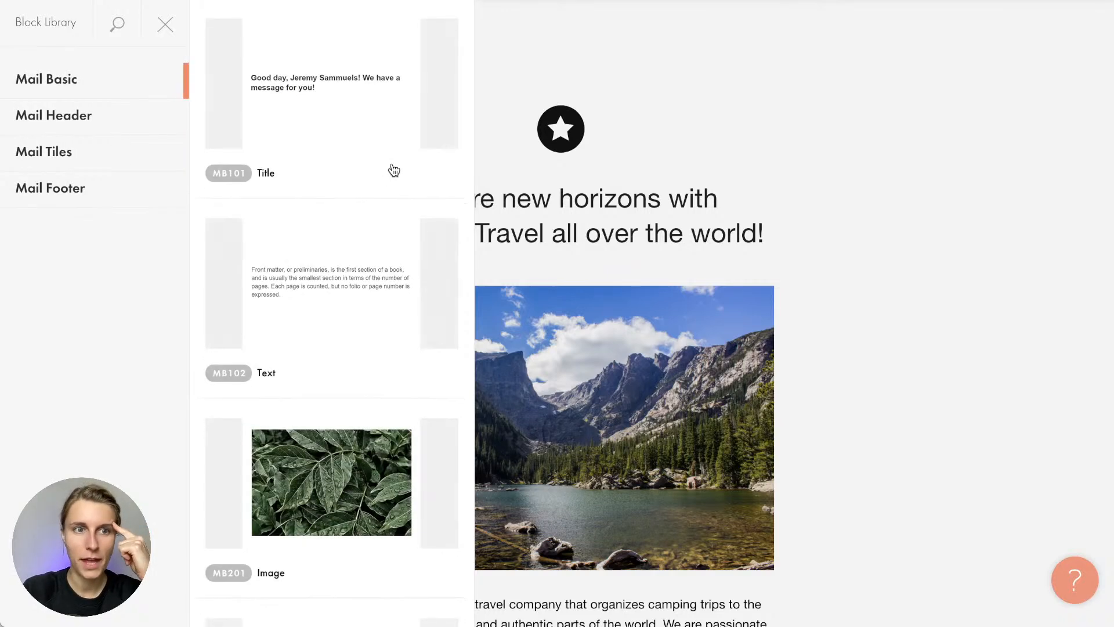
{"action": "left_click", "coordinate": [165, 25]}
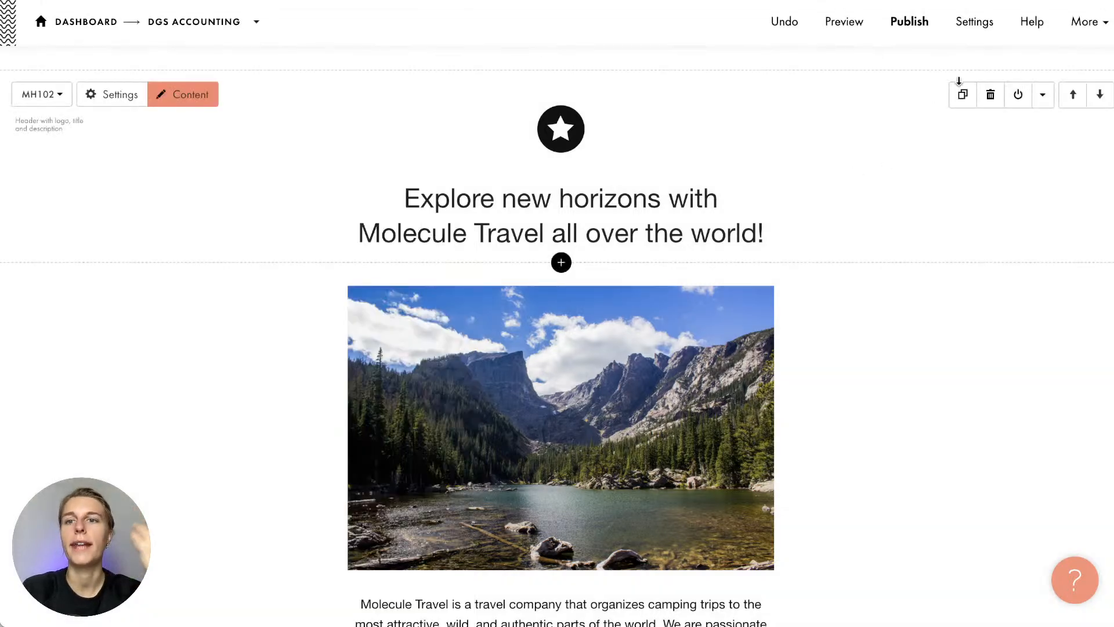
{"action": "left_click", "coordinate": [901, 15]}
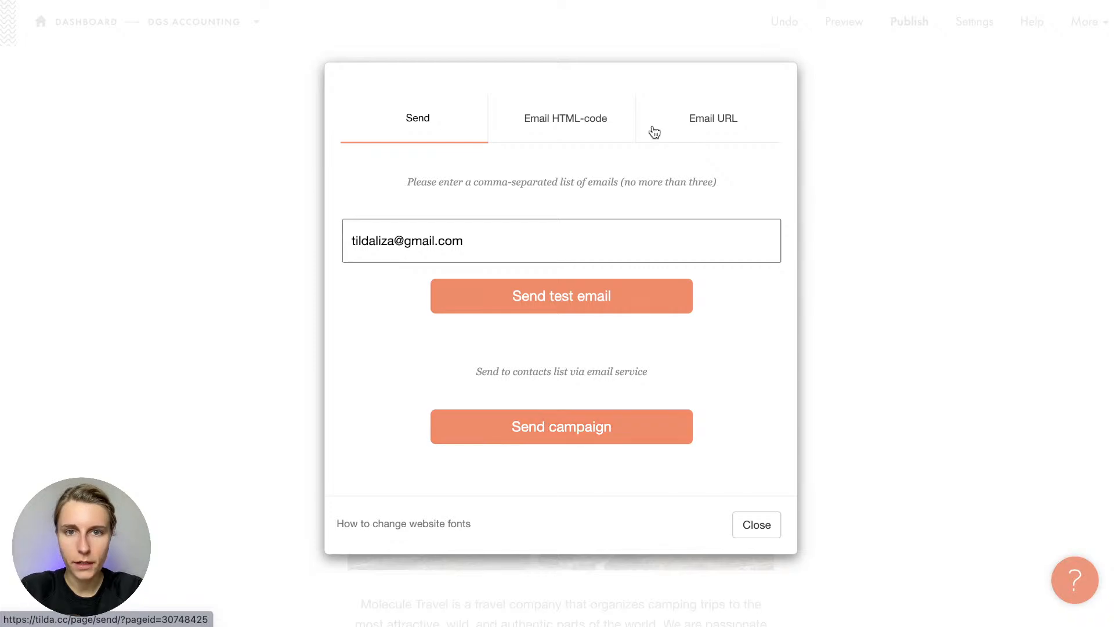
Copy the email's HTML code, then open the Send campaign email services list
{"action": "left_click", "coordinate": [559, 129]}
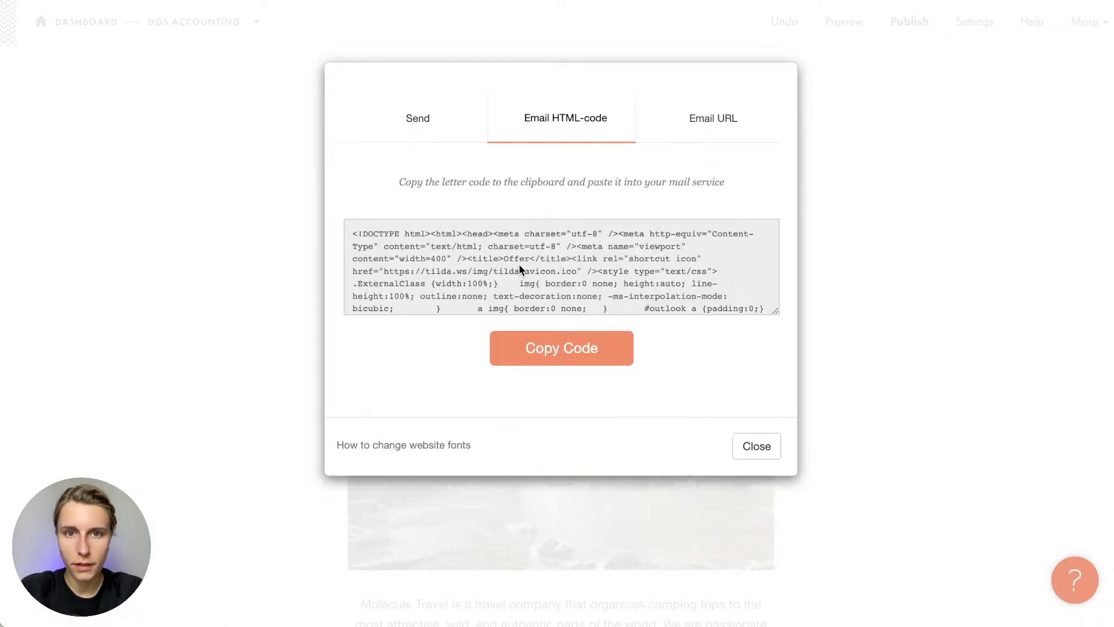
{"action": "left_click", "coordinate": [550, 348]}
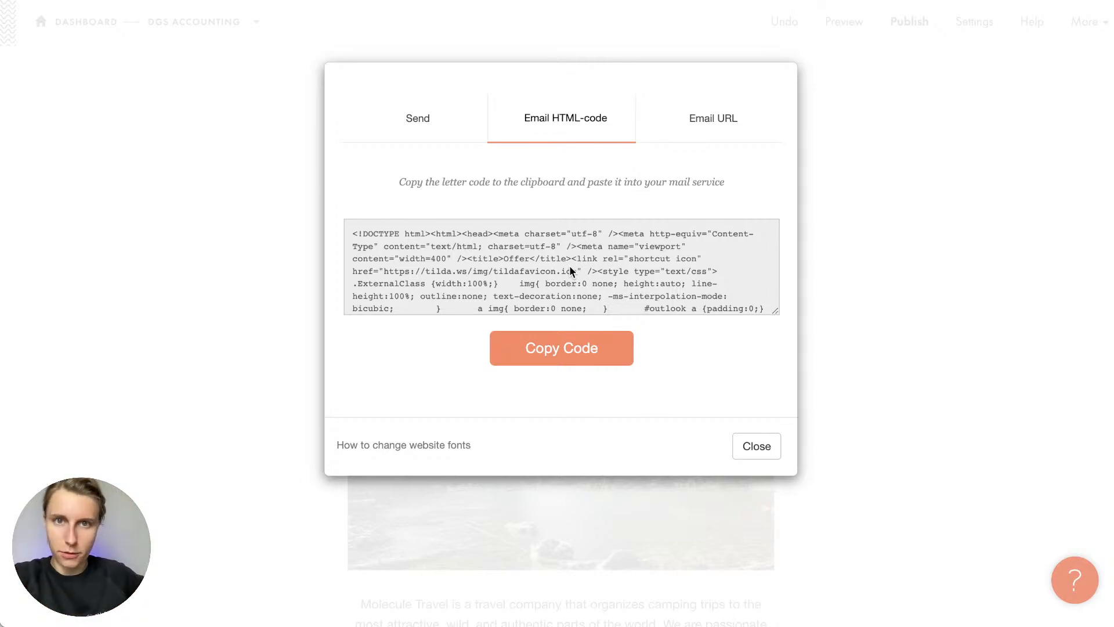
{"action": "left_click", "coordinate": [395, 115]}
{"action": "left_click", "coordinate": [542, 419]}
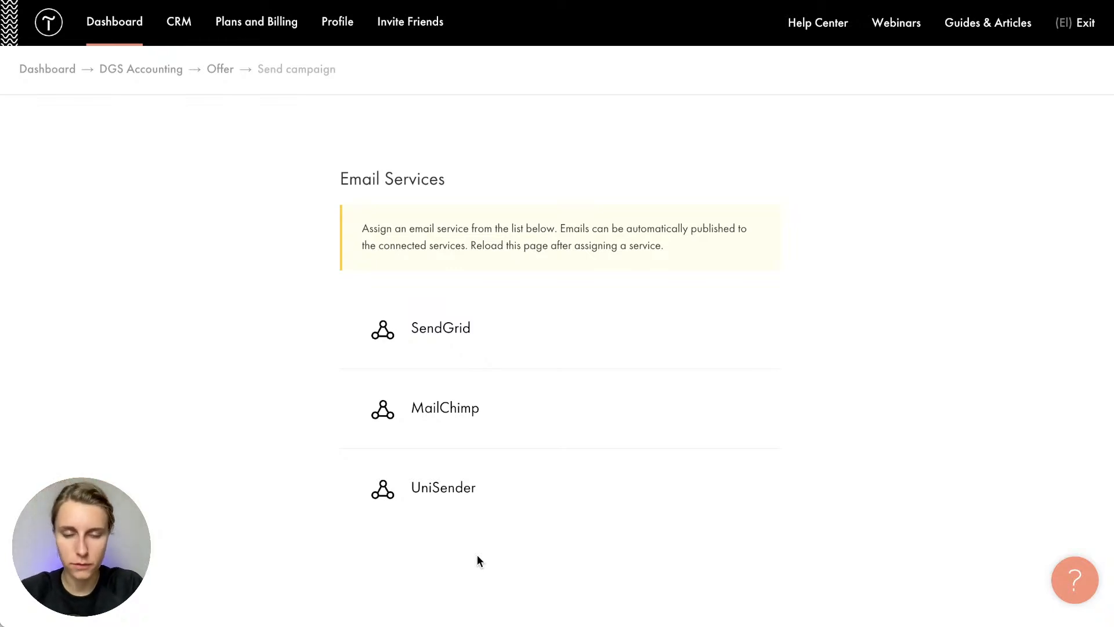
Open the MailChimp connection setup and close it without connecting
{"action": "left_click", "coordinate": [428, 413]}
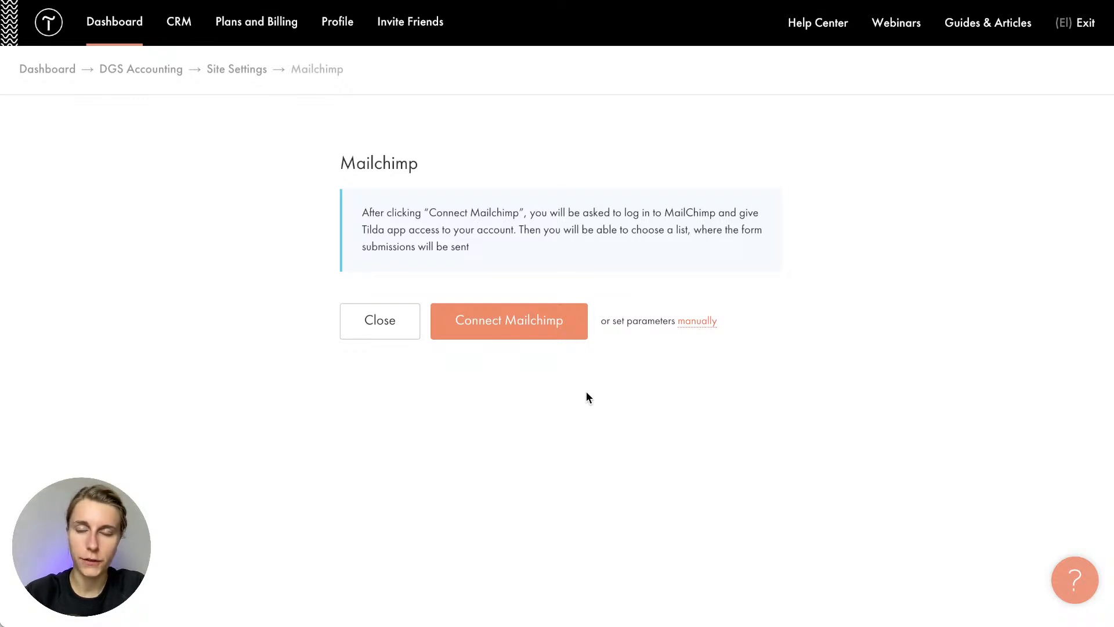
{"action": "left_click", "coordinate": [391, 335]}
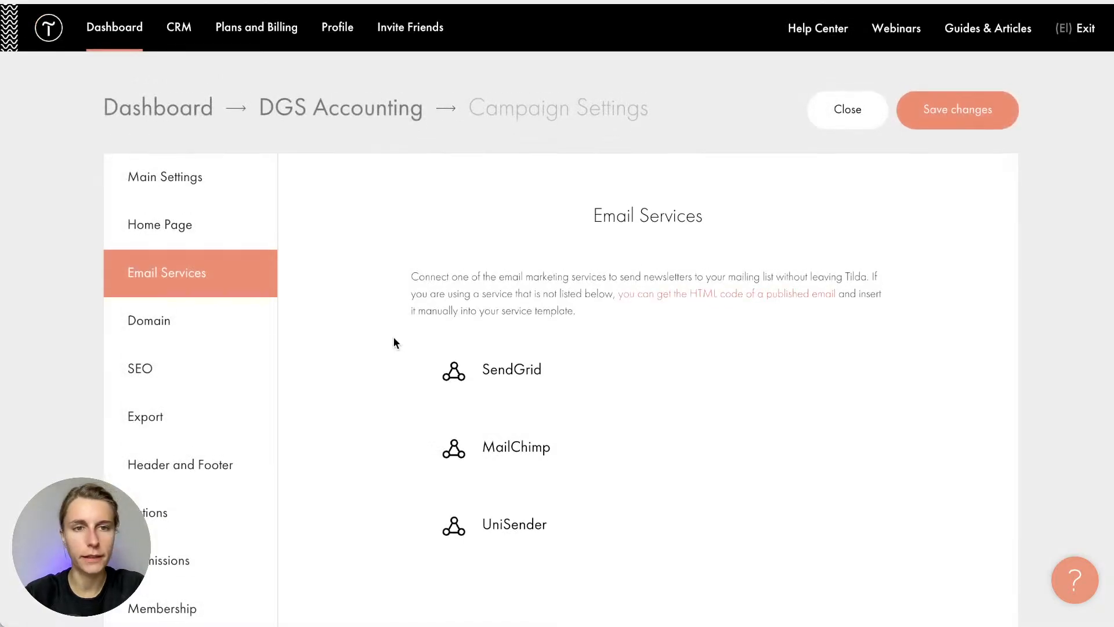
{"action": "left_click", "coordinate": [123, 28]}
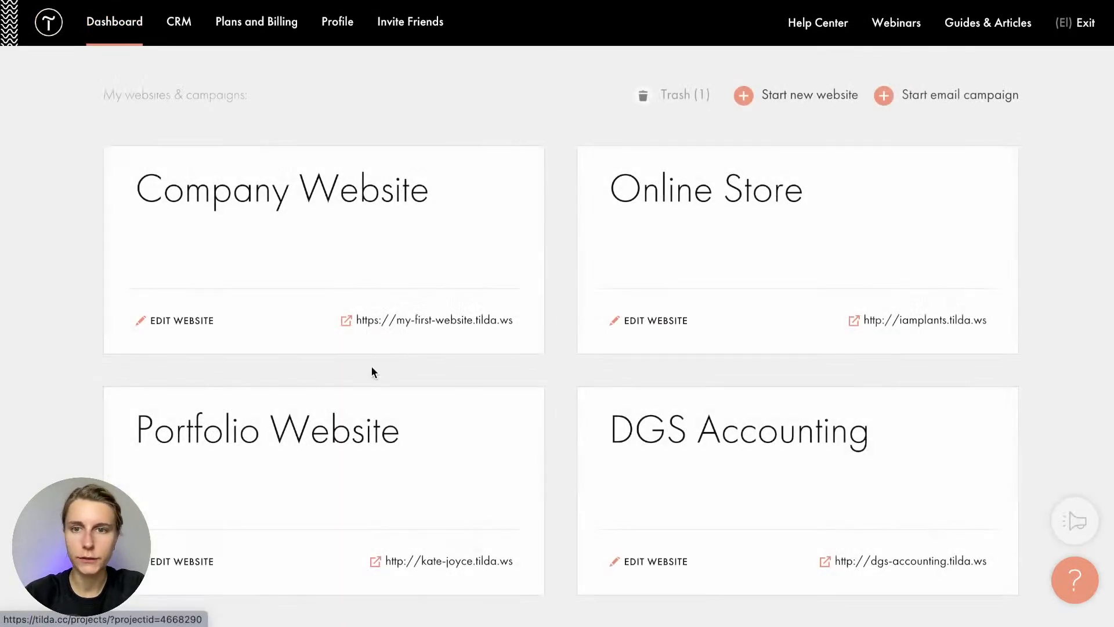
{"action": "scroll", "coordinate": [551, 318], "scroll_direction": "down", "scroll_amount": 8}
{"action": "scroll", "coordinate": [553, 320], "scroll_direction": "up", "scroll_amount": 5}
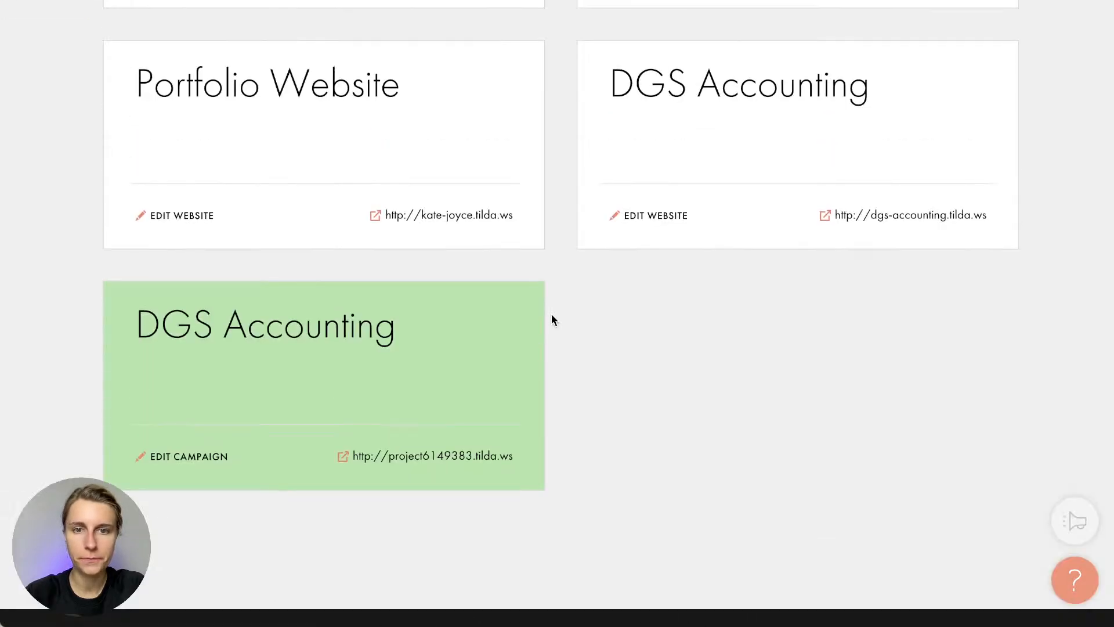
{"action": "scroll", "coordinate": [553, 319], "scroll_direction": "down", "scroll_amount": 2}
{"action": "scroll", "coordinate": [551, 318], "scroll_direction": "down", "scroll_amount": 1}
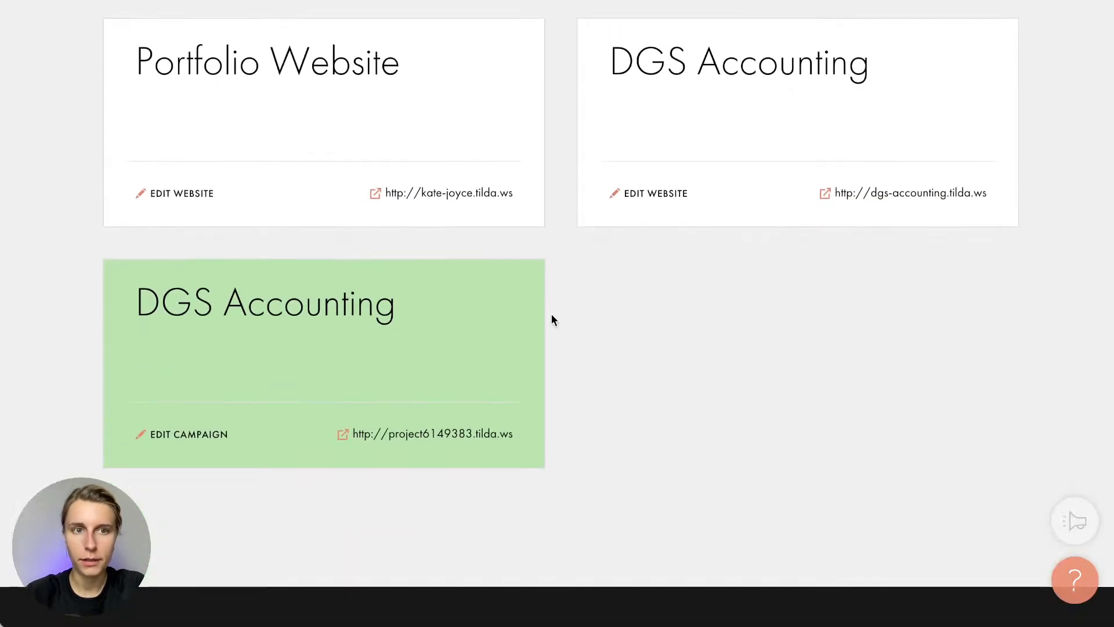